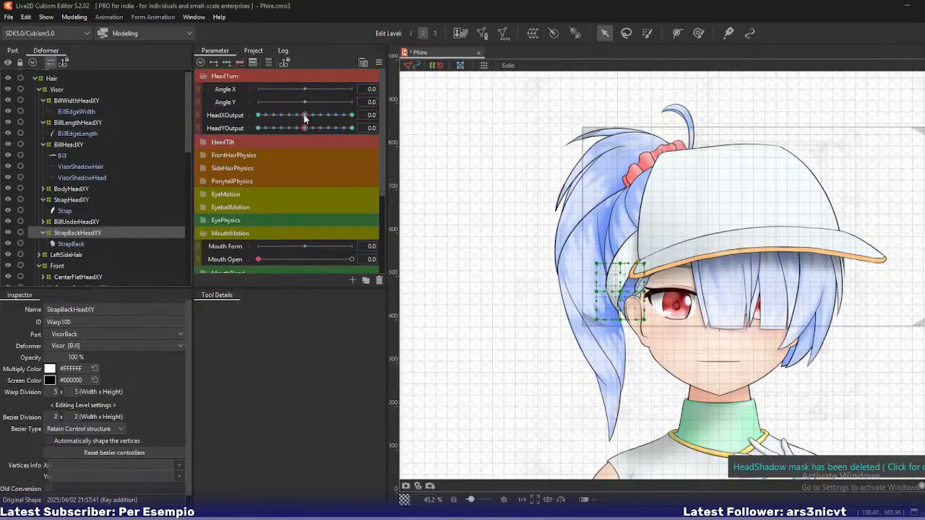
Test the head turn across the HeadXOutput and HeadYOutput extremes, temporarily linking the two parameters to check diagonal poses
{"action": "left_click_drag", "start_coordinate": [304, 118], "coordinate": [354, 130]}
{"action": "mouse_move", "coordinate": [259, 116]}
{"action": "left_mouse_down"}
{"action": "mouse_move", "coordinate": [278, 115]}
{"action": "mouse_move", "coordinate": [251, 116]}
{"action": "left_mouse_up"}
{"action": "mouse_move", "coordinate": [335, 128]}
{"action": "left_mouse_down"}
{"action": "mouse_move", "coordinate": [316, 127]}
{"action": "mouse_move", "coordinate": [333, 127]}
{"action": "left_mouse_up"}
{"action": "mouse_move", "coordinate": [260, 117]}
{"action": "left_mouse_down"}
{"action": "mouse_move", "coordinate": [283, 116]}
{"action": "mouse_move", "coordinate": [258, 117]}
{"action": "left_mouse_up"}
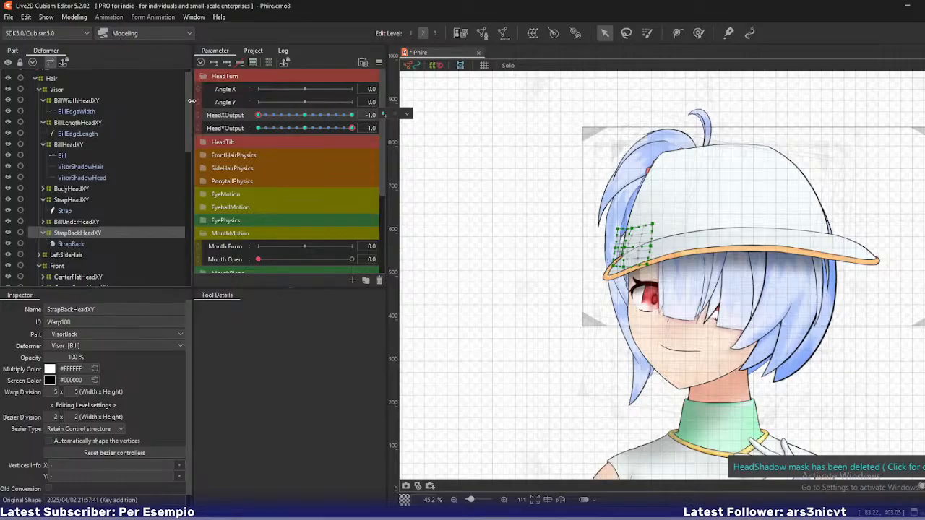
{"action": "left_click", "coordinate": [200, 121]}
{"action": "mouse_move", "coordinate": [266, 116]}
{"action": "left_mouse_down"}
{"action": "mouse_move", "coordinate": [298, 120]}
{"action": "mouse_move", "coordinate": [281, 129]}
{"action": "mouse_move", "coordinate": [324, 151]}
{"action": "mouse_move", "coordinate": [336, 124]}
{"action": "mouse_move", "coordinate": [293, 142]}
{"action": "mouse_move", "coordinate": [273, 131]}
{"action": "left_mouse_up"}
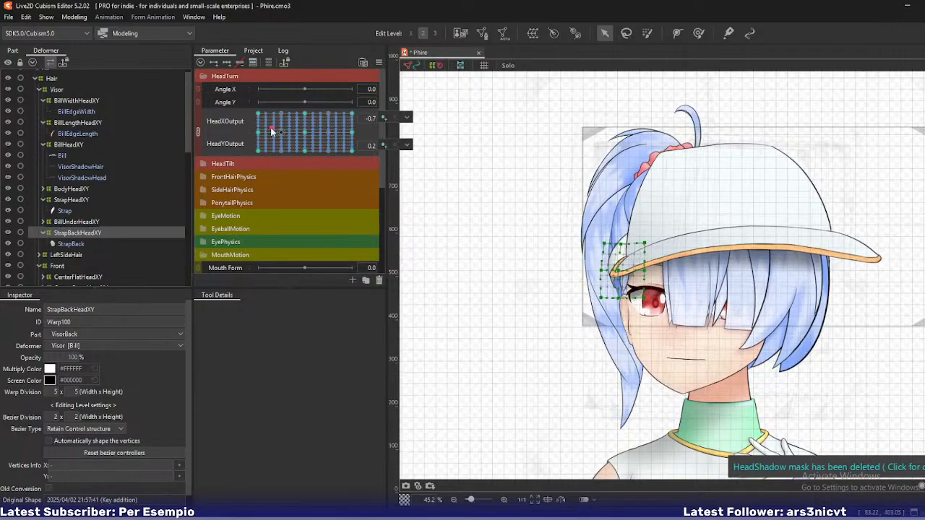
{"action": "right_click", "coordinate": [274, 138]}
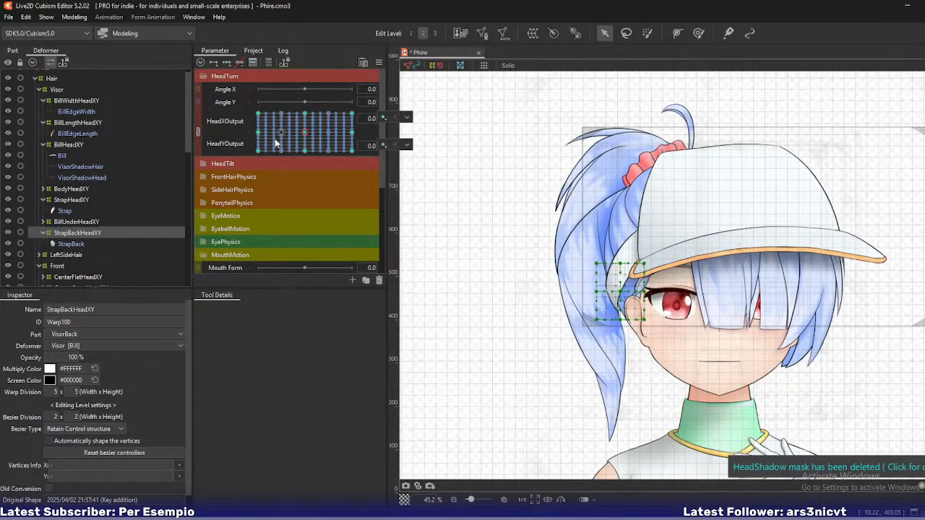
{"action": "left_click", "coordinate": [198, 132]}
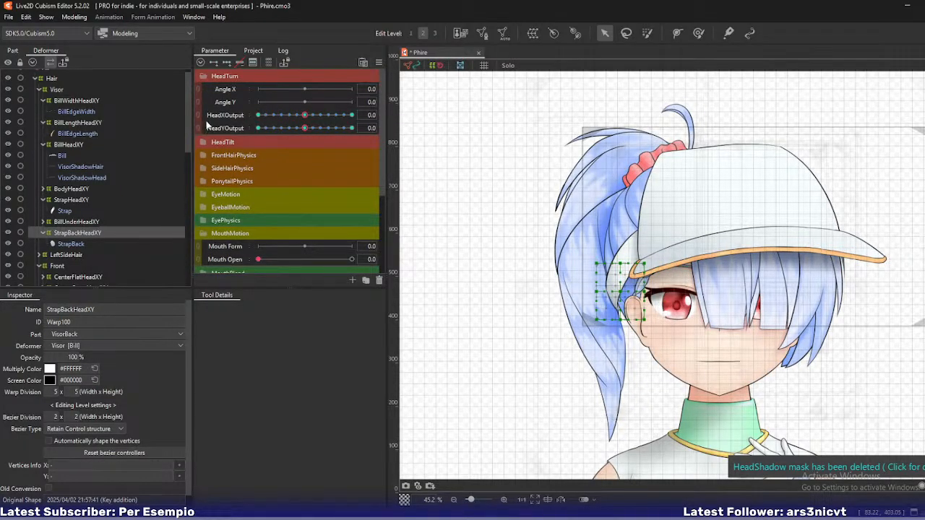
Open the physics settings and preview how the model's head turn follows the motion
{"action": "left_click", "coordinate": [74, 17]}
{"action": "left_click", "coordinate": [126, 239]}
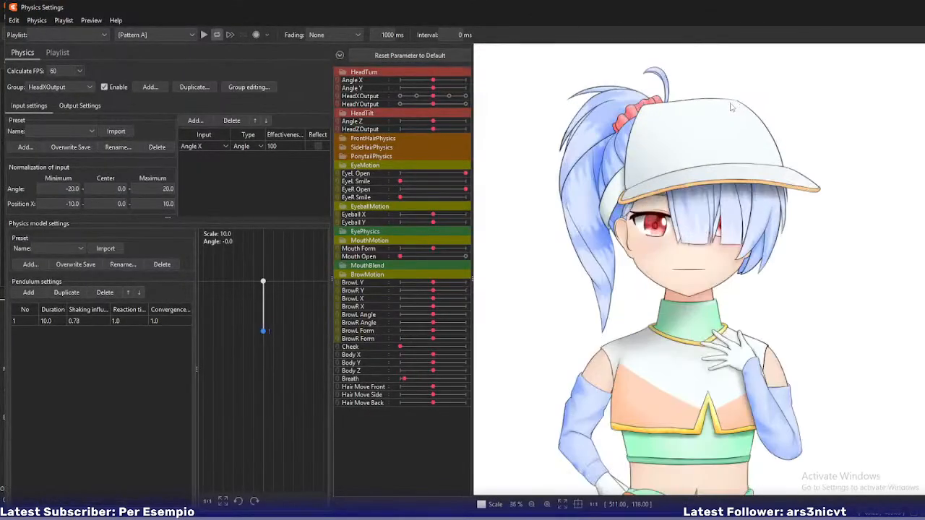
{"action": "left_click_drag", "start_coordinate": [645, 154], "coordinate": [487, 440]}
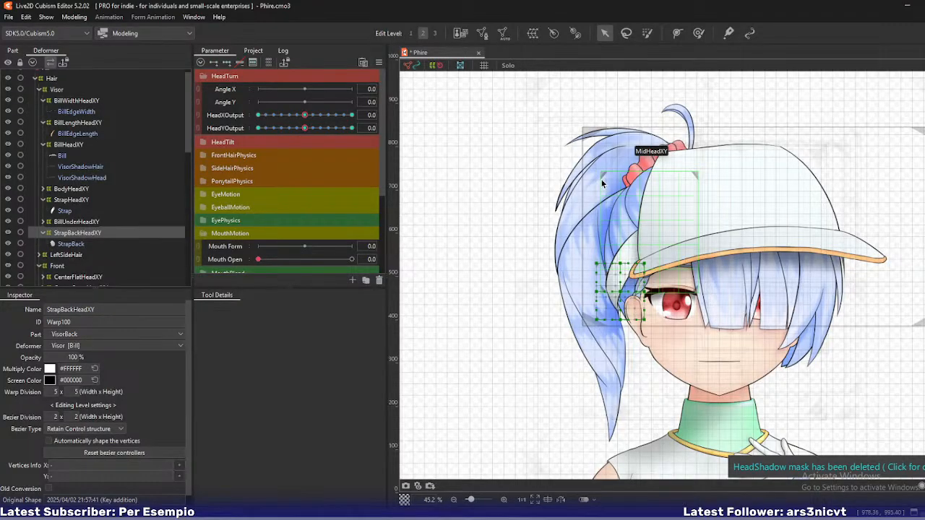
At HeadXOutput 1.0 and HeadYOutput -1.0, bend the BillHeadXY warp's right edge and lower centre downward
{"action": "left_click_drag", "start_coordinate": [686, 203], "coordinate": [609, 173]}
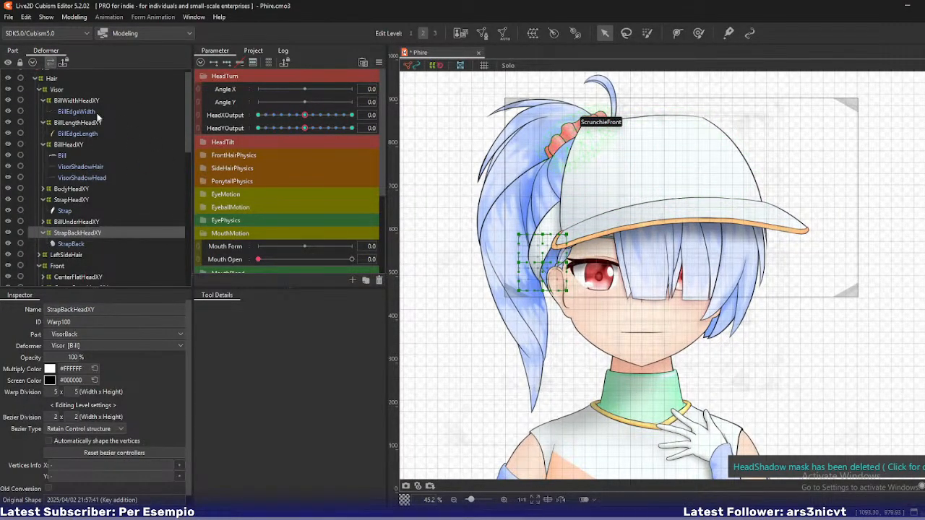
{"action": "left_click", "coordinate": [70, 145]}
{"action": "left_click_drag", "start_coordinate": [305, 115], "coordinate": [258, 128]}
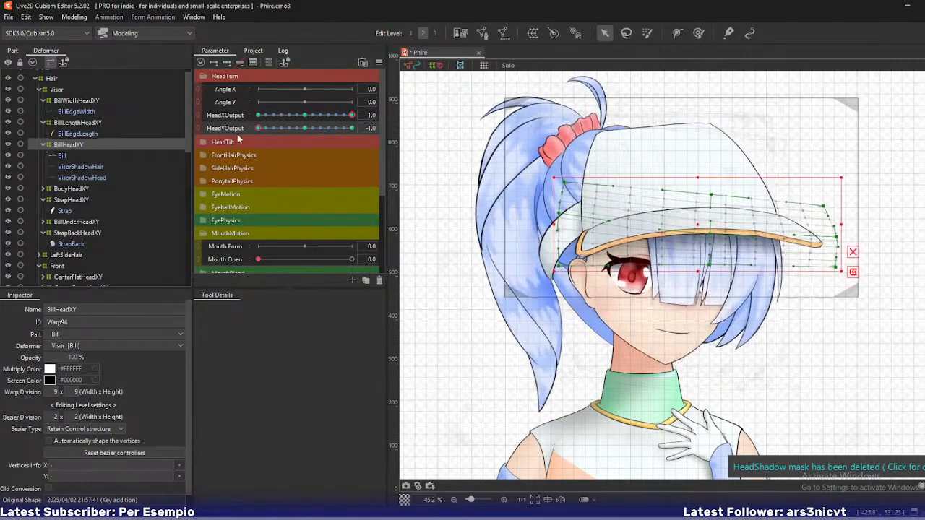
{"action": "mouse_move", "coordinate": [237, 135]}
{"action": "left_mouse_down"}
{"action": "mouse_move", "coordinate": [310, 137]}
{"action": "mouse_move", "coordinate": [237, 137]}
{"action": "left_mouse_up"}
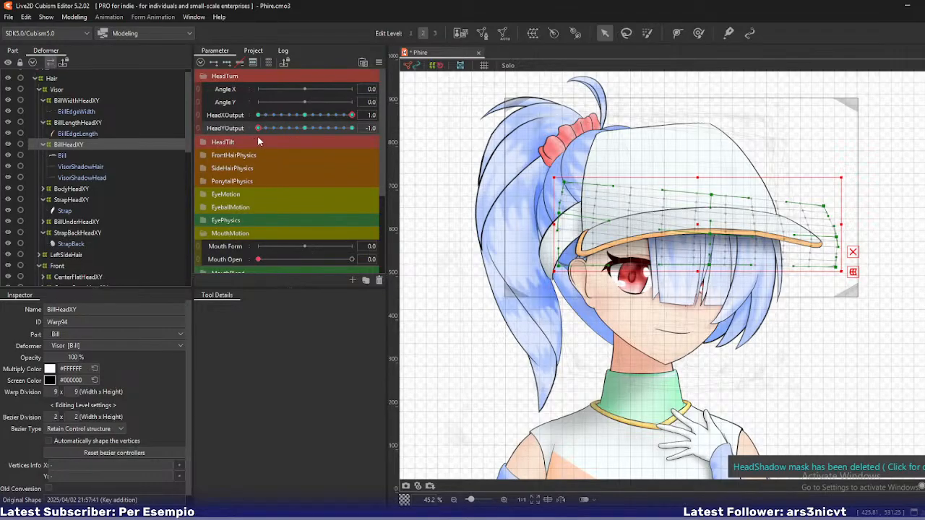
{"action": "left_click_drag", "start_coordinate": [273, 129], "coordinate": [352, 128]}
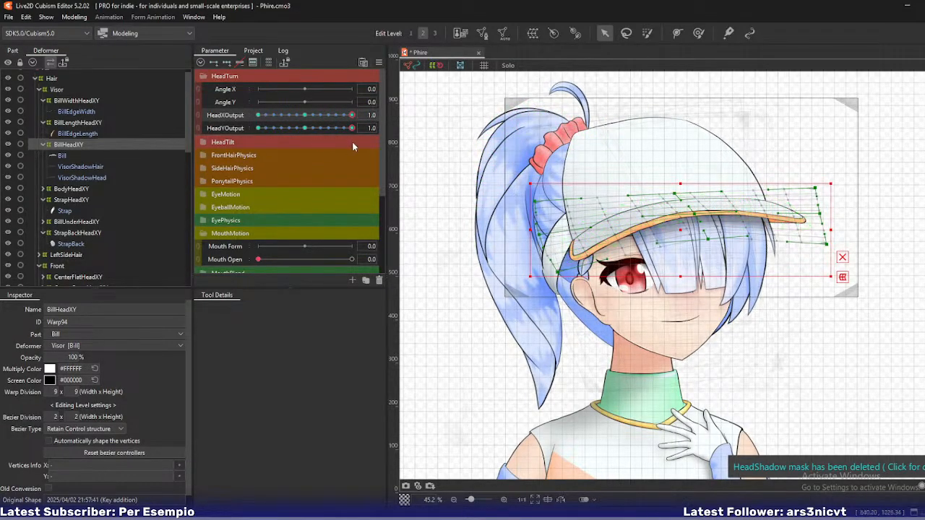
{"action": "left_click_drag", "start_coordinate": [352, 128], "coordinate": [258, 127]}
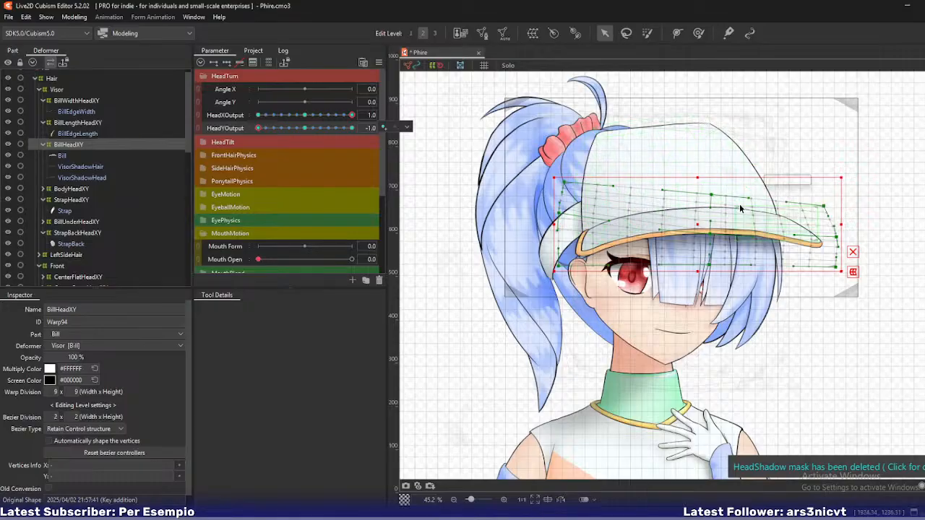
{"action": "left_click_drag", "start_coordinate": [835, 267], "coordinate": [834, 290]}
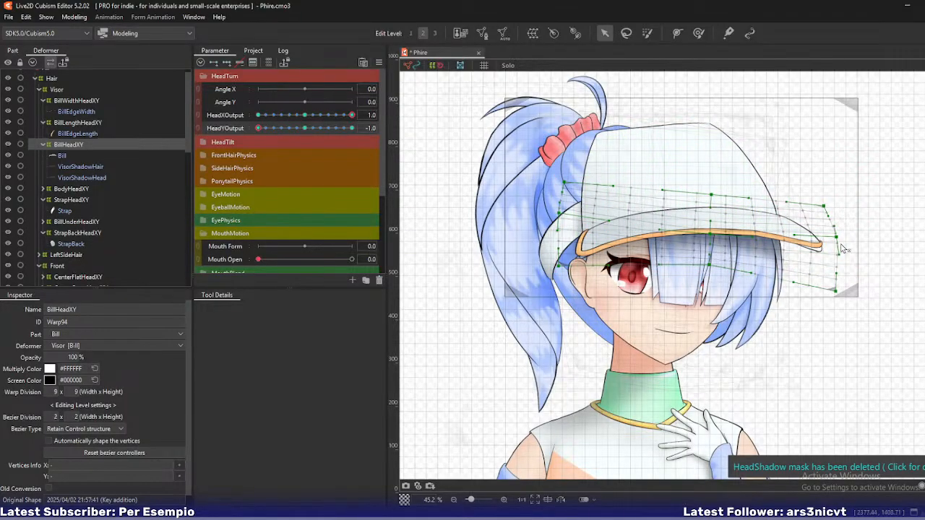
{"action": "left_click_drag", "start_coordinate": [837, 237], "coordinate": [836, 248]}
{"action": "left_click_drag", "start_coordinate": [709, 233], "coordinate": [714, 235]}
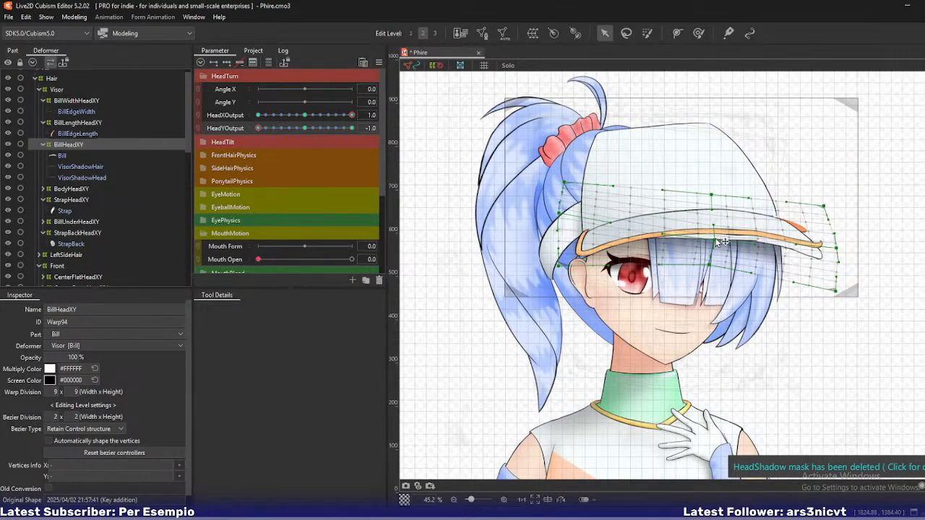
{"action": "left_click_drag", "start_coordinate": [716, 269], "coordinate": [721, 276]}
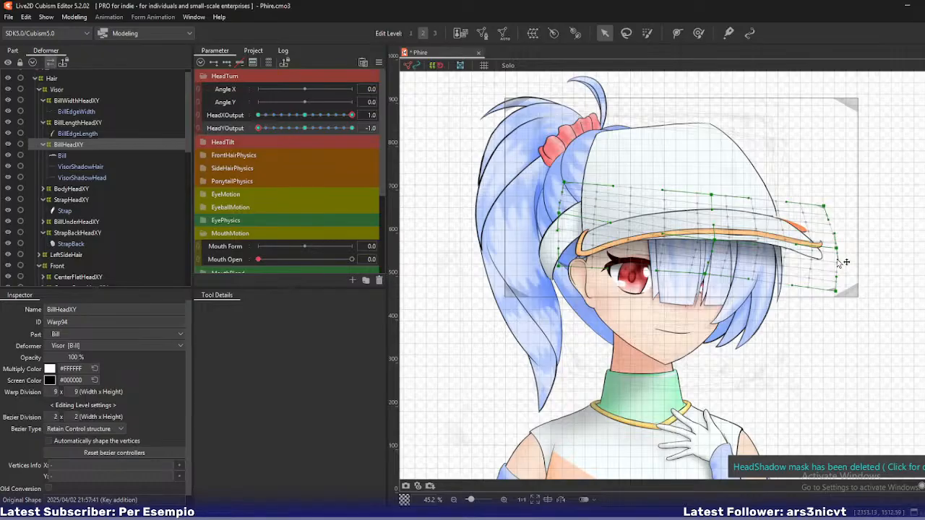
{"action": "left_click_drag", "start_coordinate": [839, 251], "coordinate": [838, 256]}
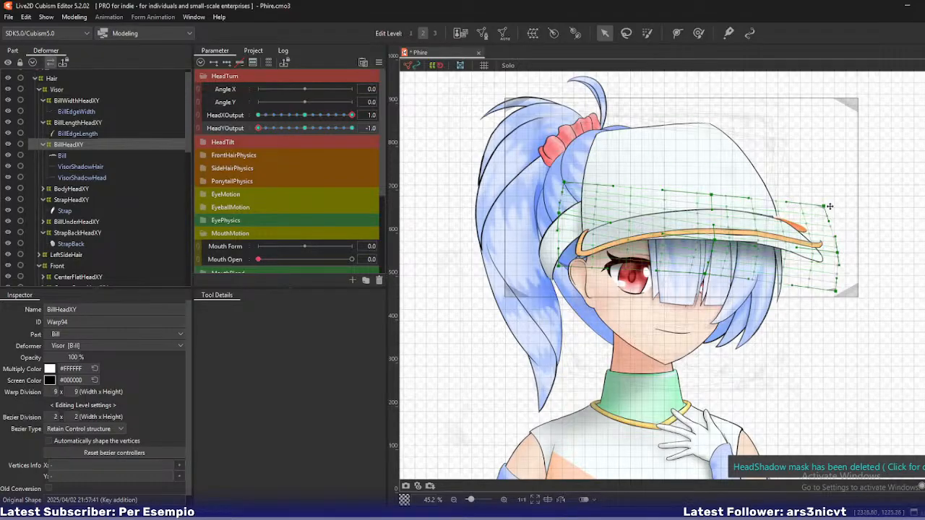
Pull the BillHeadXY warp's lower-right corner further down and outward, shifting its lower-centre point left and its middle-right point down
{"action": "left_click_drag", "start_coordinate": [835, 290], "coordinate": [829, 311]}
{"action": "left_click_drag", "start_coordinate": [715, 279], "coordinate": [695, 283]}
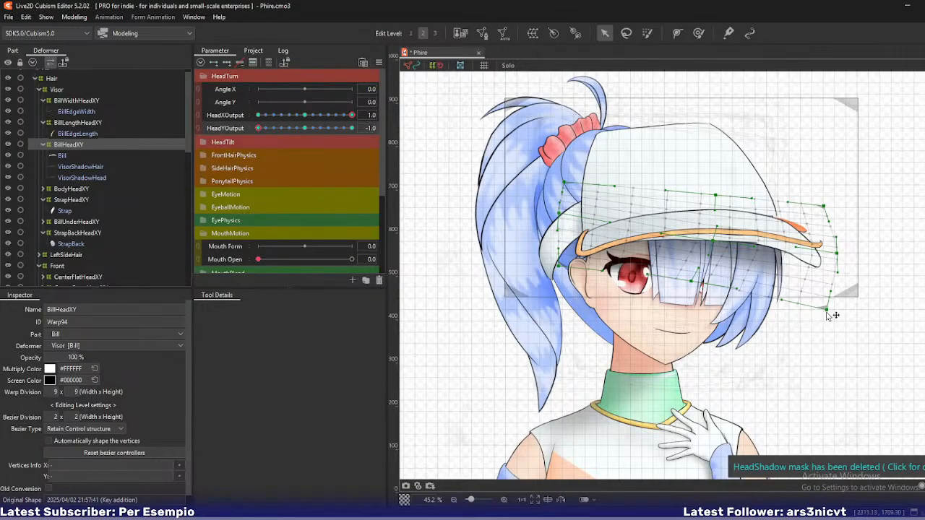
{"action": "left_click_drag", "start_coordinate": [827, 312], "coordinate": [843, 311]}
{"action": "left_click_drag", "start_coordinate": [837, 255], "coordinate": [840, 262]}
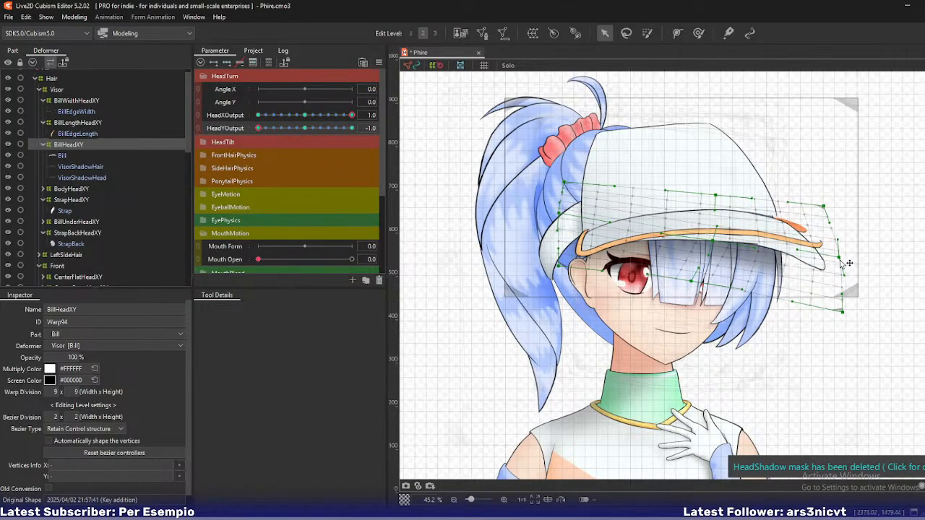
Edit the Bill mesh, connecting the existing vertices along the right half of the bill's lower outline
{"action": "key", "text": "ctrl+d"}
{"action": "left_click", "coordinate": [63, 156]}
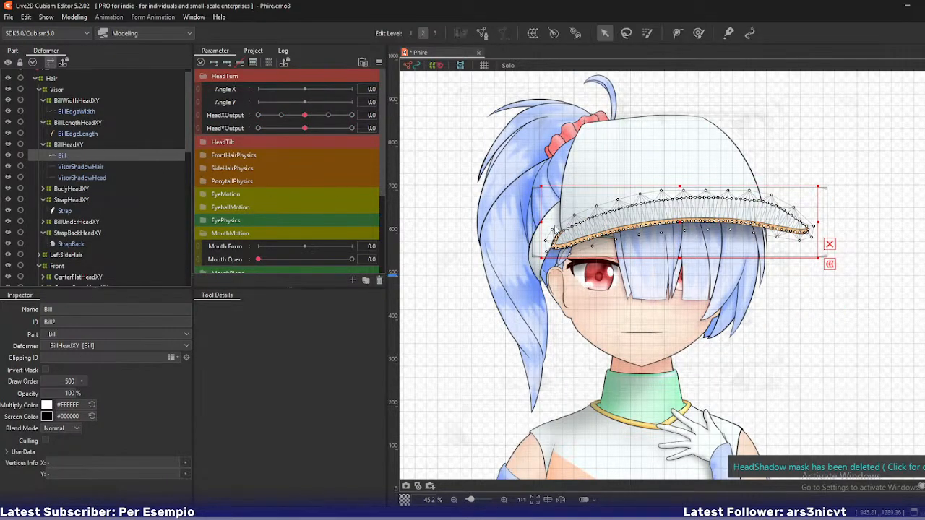
{"action": "double_click", "coordinate": [824, 228]}
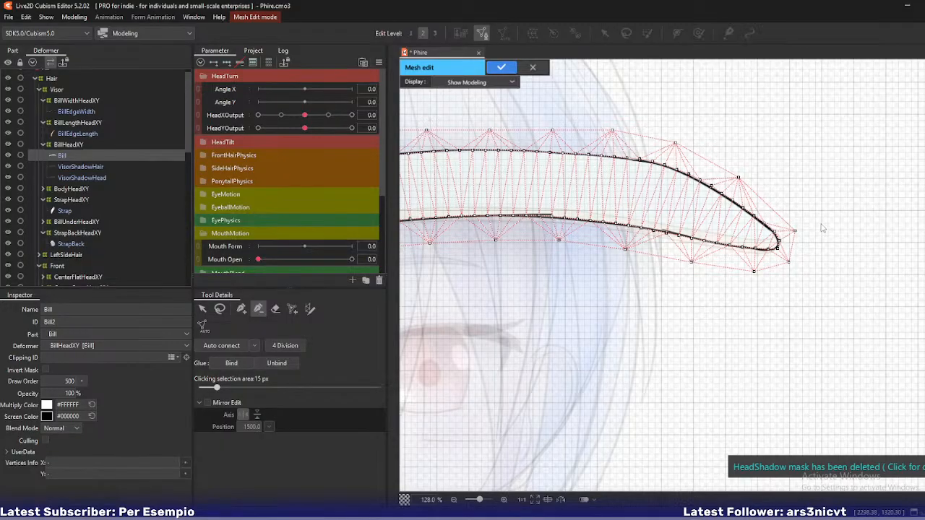
{"action": "scroll", "coordinate": [666, 215], "scroll_direction": "up", "scroll_amount": 5}
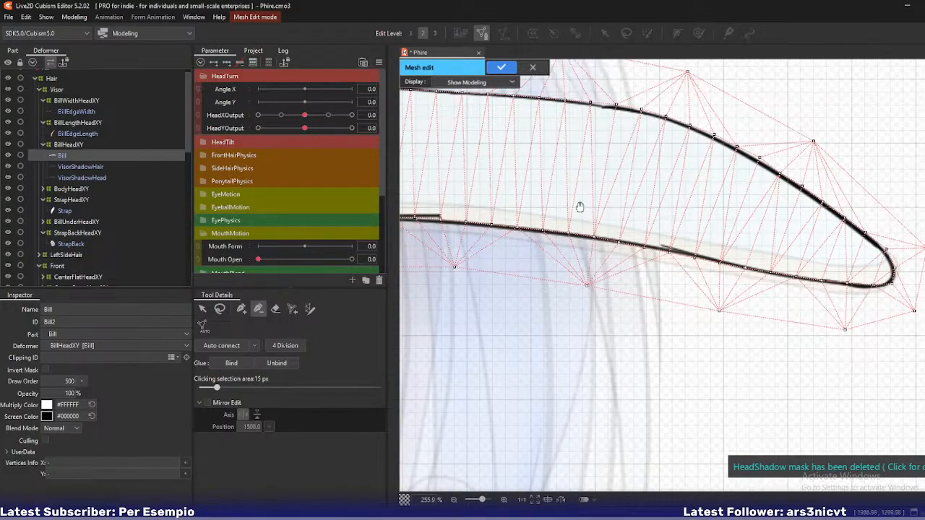
{"action": "left_click_drag", "start_coordinate": [579, 207], "coordinate": [648, 208]}
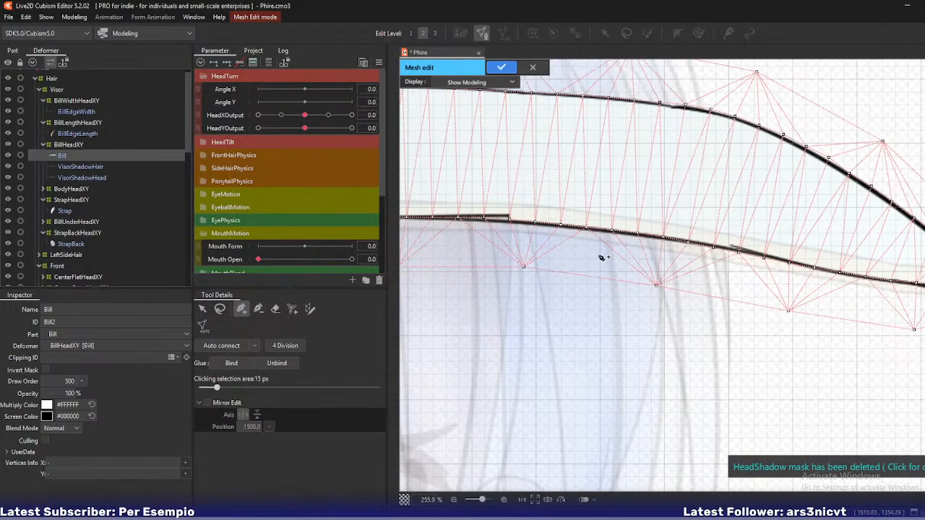
{"action": "left_click", "coordinate": [637, 236]}
{"action": "left_click", "coordinate": [611, 232]}
{"action": "left_click", "coordinate": [586, 229]}
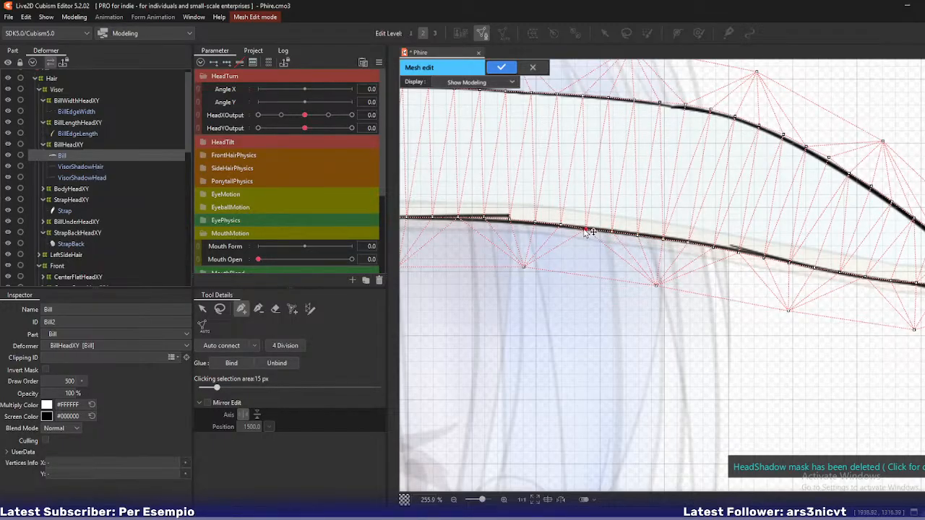
{"action": "left_click", "coordinate": [560, 226]}
{"action": "left_click", "coordinate": [534, 223]}
{"action": "left_click", "coordinate": [510, 220]}
{"action": "left_click", "coordinate": [484, 220]}
{"action": "left_click", "coordinate": [459, 219]}
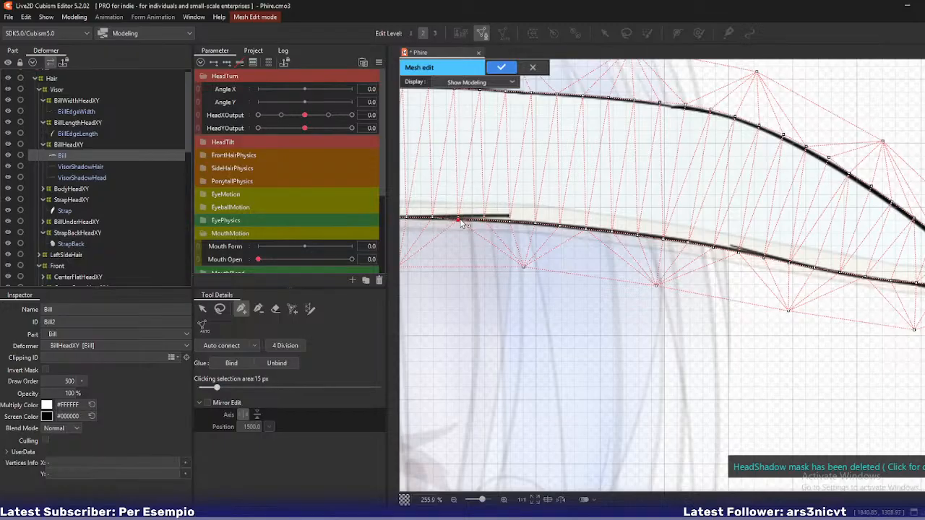
Continue connecting the vertices toward the middle of the bill's lower outline and apply the mesh edit
{"action": "left_click_drag", "start_coordinate": [443, 240], "coordinate": [567, 258]}
{"action": "left_click", "coordinate": [558, 242]}
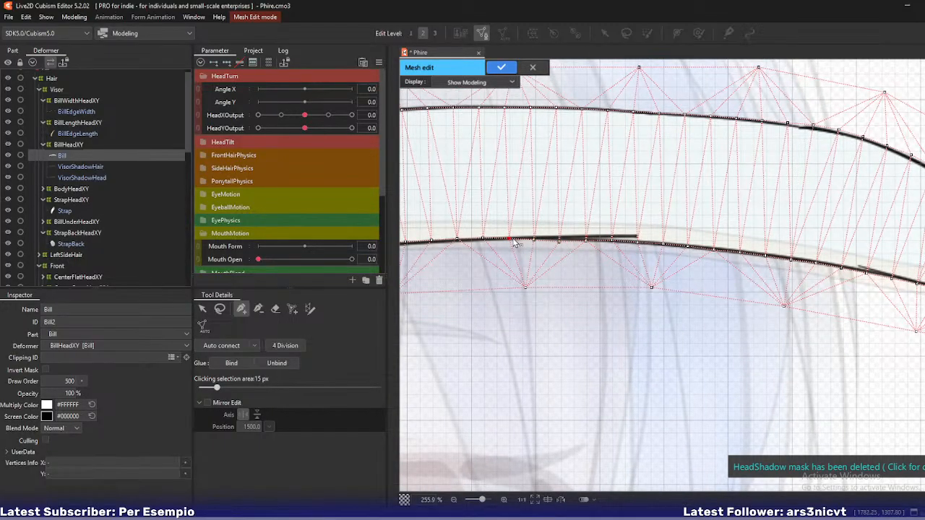
{"action": "left_click", "coordinate": [483, 240]}
{"action": "left_click", "coordinate": [457, 240]}
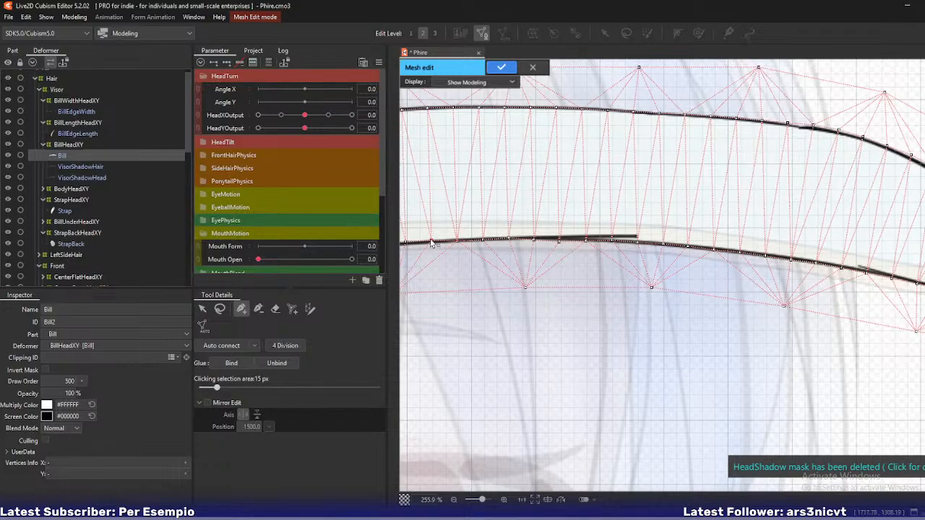
{"action": "left_click", "coordinate": [430, 242]}
{"action": "key", "text": "Return"}
{"action": "scroll", "coordinate": [715, 287], "scroll_direction": "down", "scroll_amount": 6}
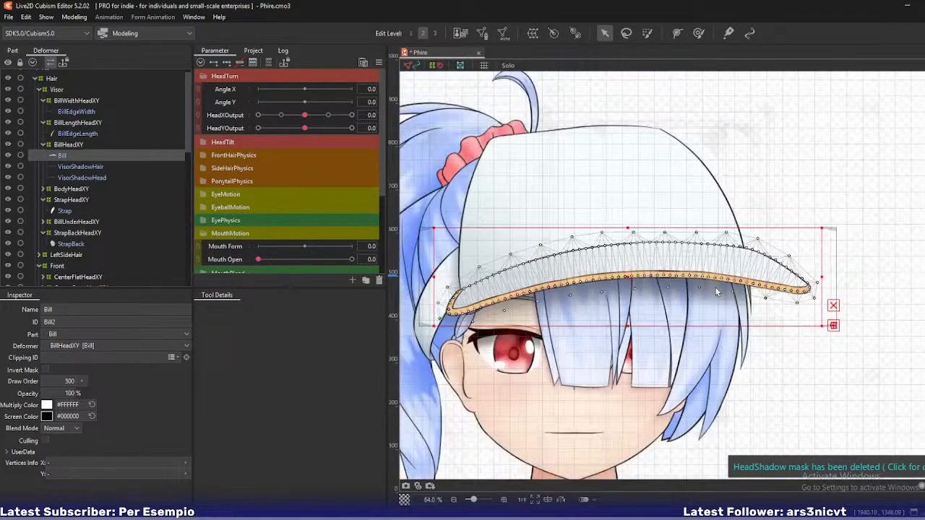
Return to HeadXOutput 1.0 and HeadYOutput -1.0 and nudge the BillHeadXY warp's lower-left corner slightly left
{"action": "left_click_drag", "start_coordinate": [302, 126], "coordinate": [162, 127]}
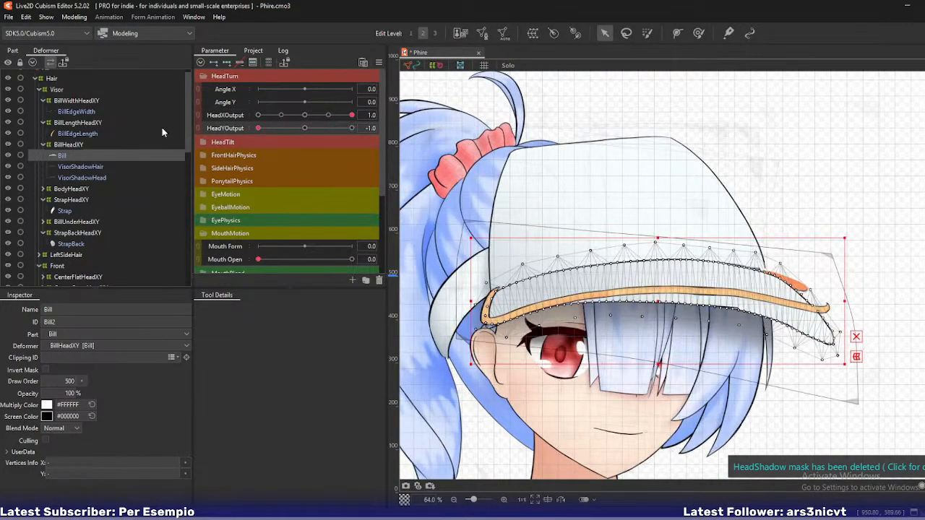
{"action": "left_click", "coordinate": [73, 145]}
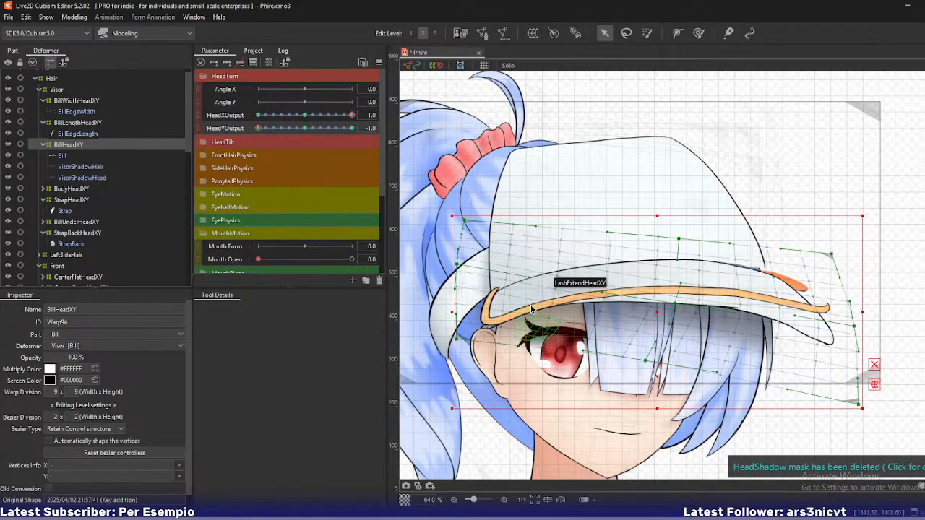
{"action": "left_click_drag", "start_coordinate": [712, 360], "coordinate": [685, 294]}
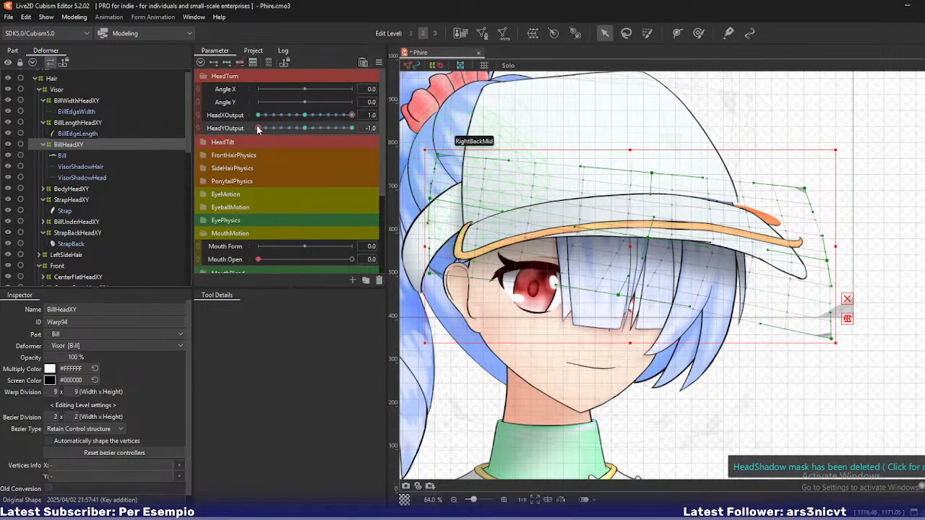
{"action": "mouse_move", "coordinate": [258, 128]}
{"action": "left_mouse_down"}
{"action": "mouse_move", "coordinate": [276, 127]}
{"action": "mouse_move", "coordinate": [258, 128]}
{"action": "left_mouse_up"}
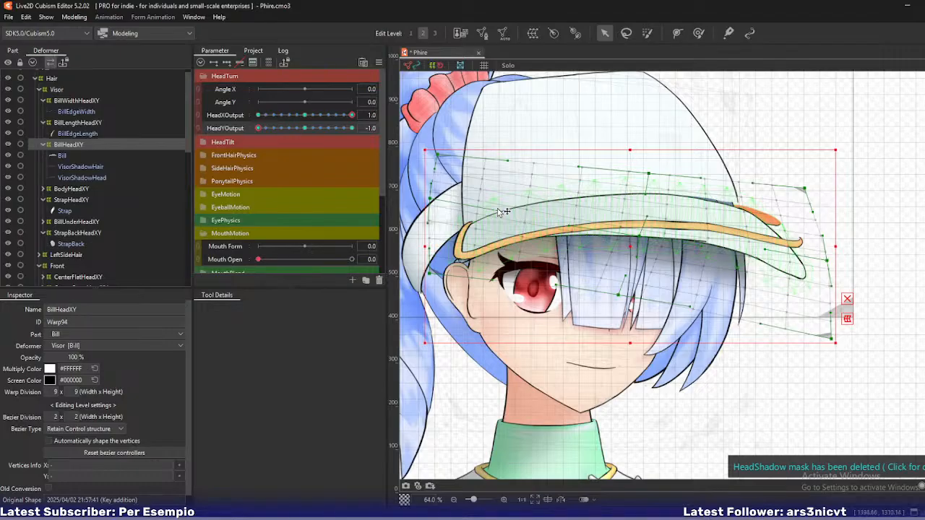
{"action": "left_click", "coordinate": [265, 129]}
{"action": "mouse_move", "coordinate": [265, 130]}
{"action": "left_mouse_down"}
{"action": "mouse_move", "coordinate": [281, 129]}
{"action": "mouse_move", "coordinate": [248, 130]}
{"action": "left_mouse_up"}
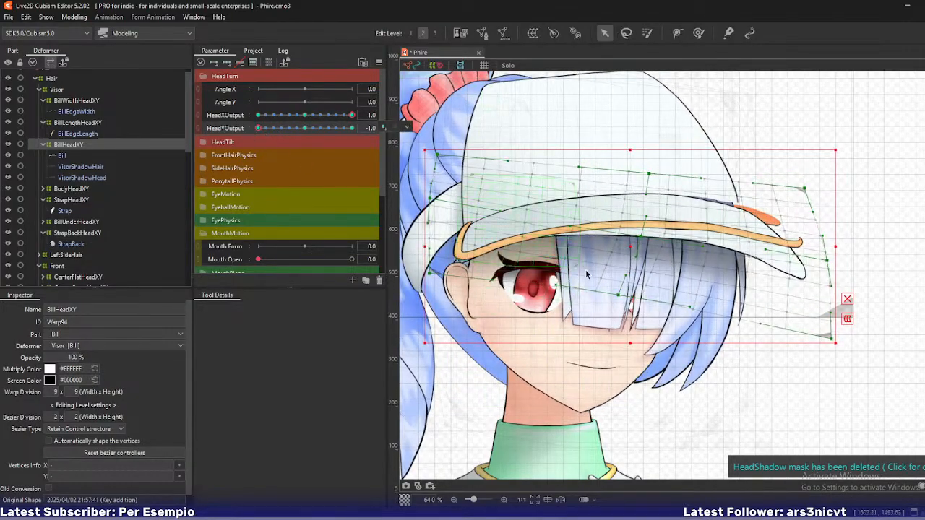
{"action": "left_click_drag", "start_coordinate": [430, 273], "coordinate": [425, 273]}
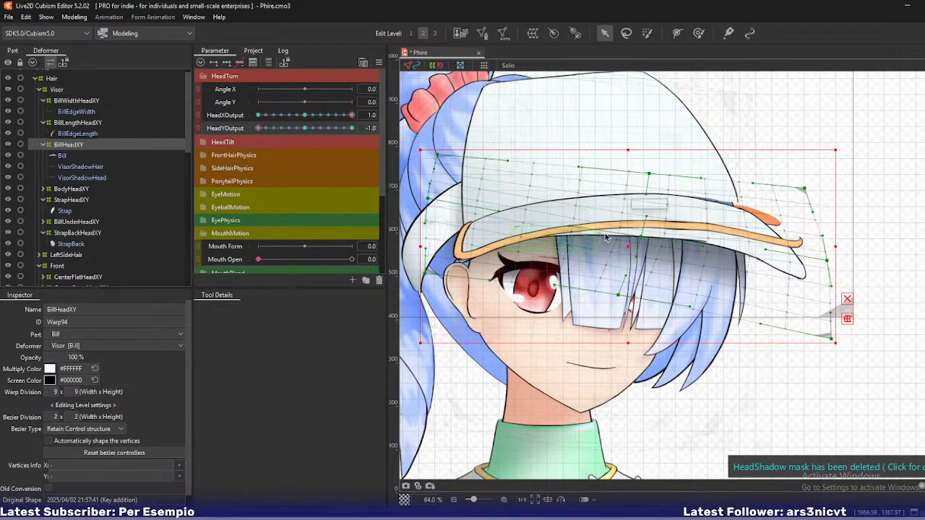
Recheck the bill near the same head pose and lower the BillHeadXY warp's upper-right corner slightly
{"action": "mouse_move", "coordinate": [261, 128]}
{"action": "left_mouse_down"}
{"action": "mouse_move", "coordinate": [283, 129]}
{"action": "mouse_move", "coordinate": [257, 130]}
{"action": "left_mouse_up"}
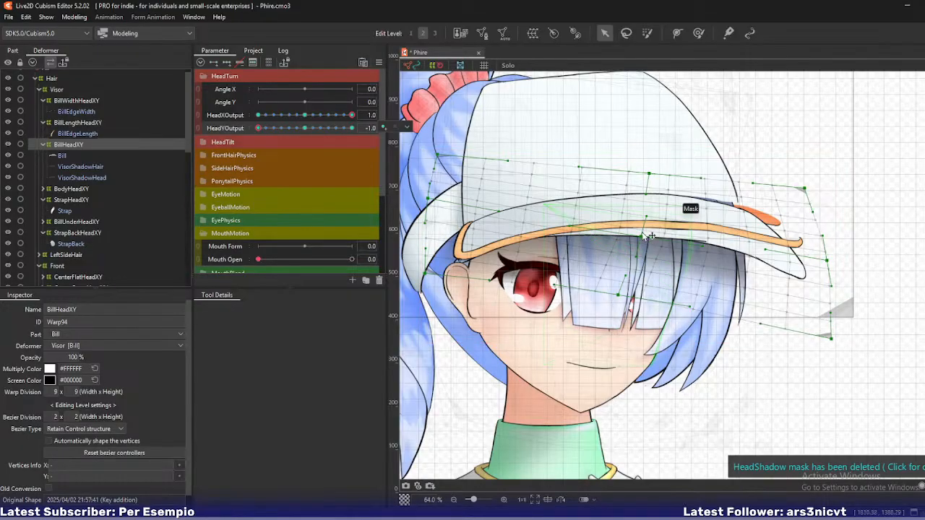
{"action": "mouse_move", "coordinate": [351, 116]}
{"action": "left_mouse_down"}
{"action": "mouse_move", "coordinate": [338, 117]}
{"action": "mouse_move", "coordinate": [352, 116]}
{"action": "left_mouse_up"}
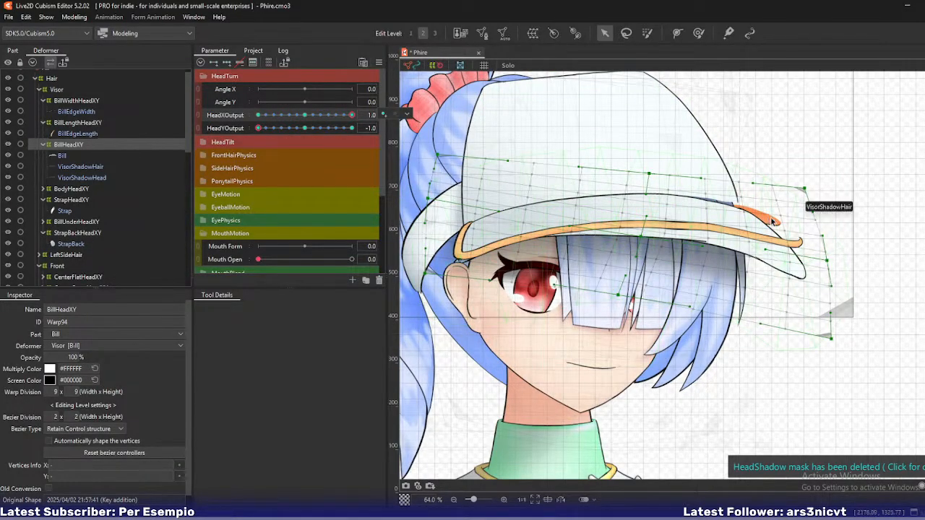
{"action": "left_click_drag", "start_coordinate": [814, 190], "coordinate": [814, 197]}
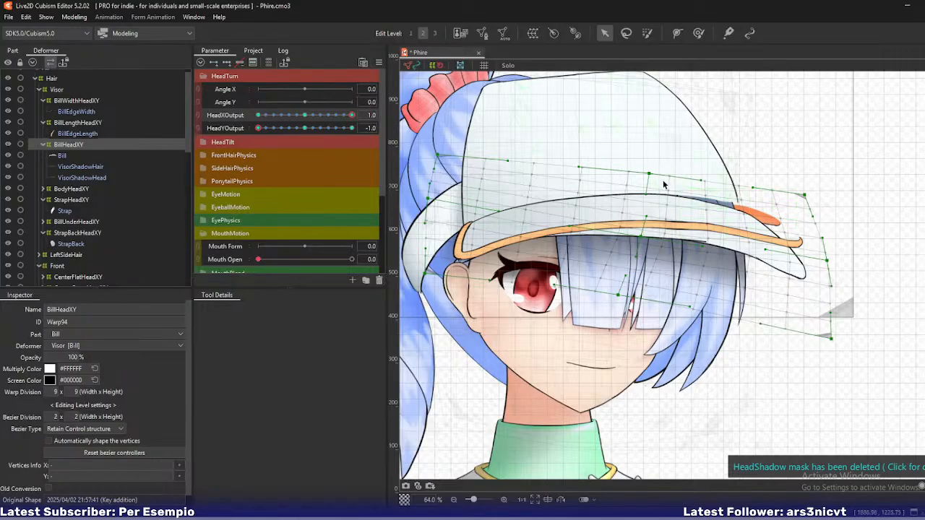
At HeadXOutput 0.0 and HeadYOutput -1.0, lower the BillHeadXY warp's centre, bottom-middle and middle-right points and raise its bottom-right corner slightly
{"action": "mouse_move", "coordinate": [273, 128]}
{"action": "left_mouse_down"}
{"action": "mouse_move", "coordinate": [264, 129]}
{"action": "mouse_move", "coordinate": [304, 125]}
{"action": "mouse_move", "coordinate": [257, 129]}
{"action": "left_mouse_up"}
{"action": "left_click", "coordinate": [306, 115]}
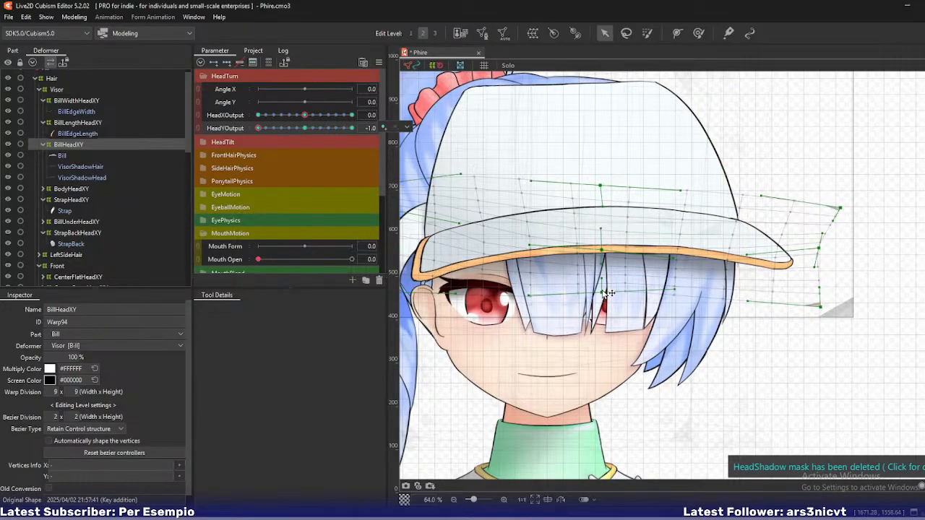
{"action": "left_click_drag", "start_coordinate": [602, 293], "coordinate": [604, 301]}
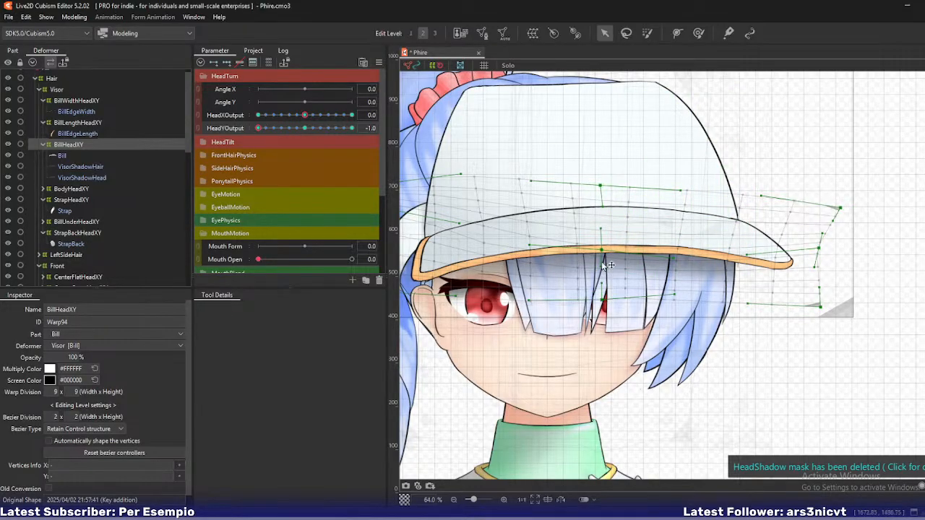
{"action": "left_click_drag", "start_coordinate": [609, 256], "coordinate": [608, 262]}
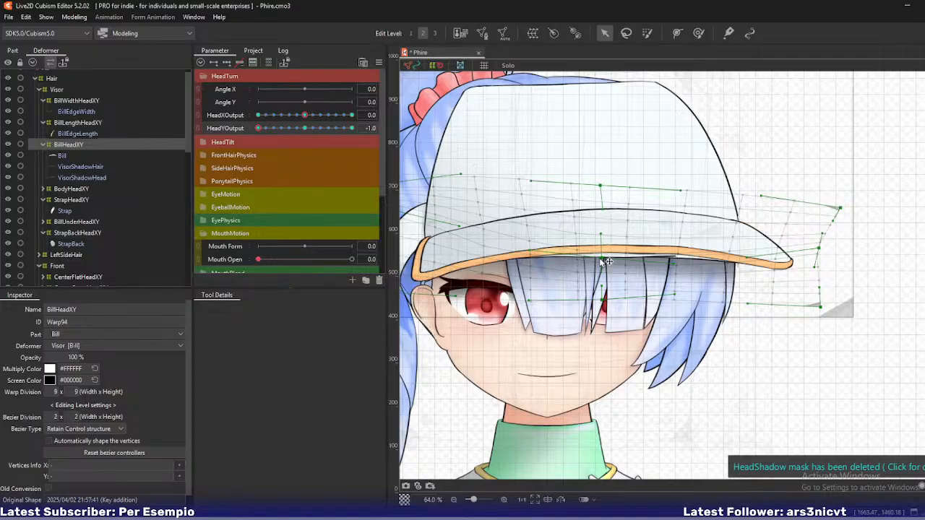
{"action": "left_click_drag", "start_coordinate": [819, 249], "coordinate": [821, 256]}
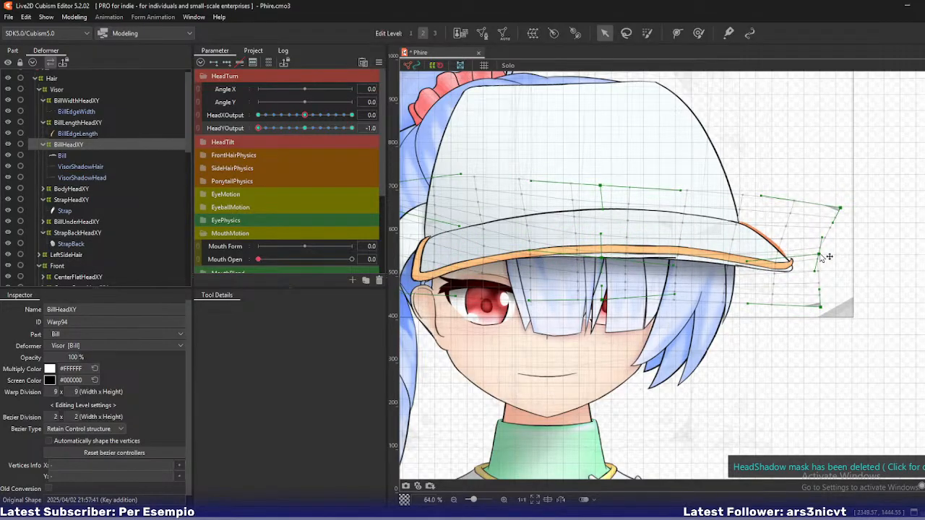
{"action": "left_click_drag", "start_coordinate": [820, 307], "coordinate": [824, 304]}
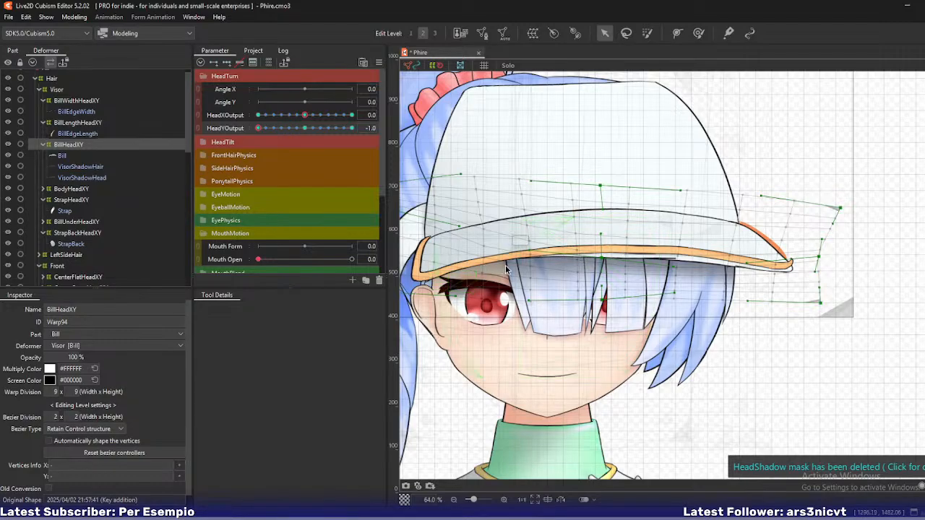
{"action": "left_click_drag", "start_coordinate": [259, 127], "coordinate": [211, 170]}
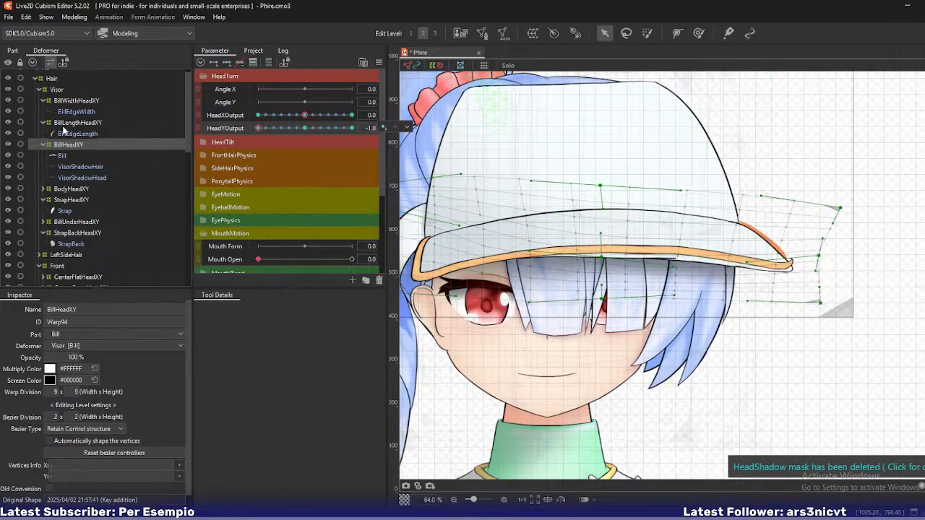
Lower the BillWidthHeadXY warp's centre, middle-right and bottom-right points so the orange edge follows the bill, undoing the try at its upper-right corner
{"action": "left_click", "coordinate": [75, 100]}
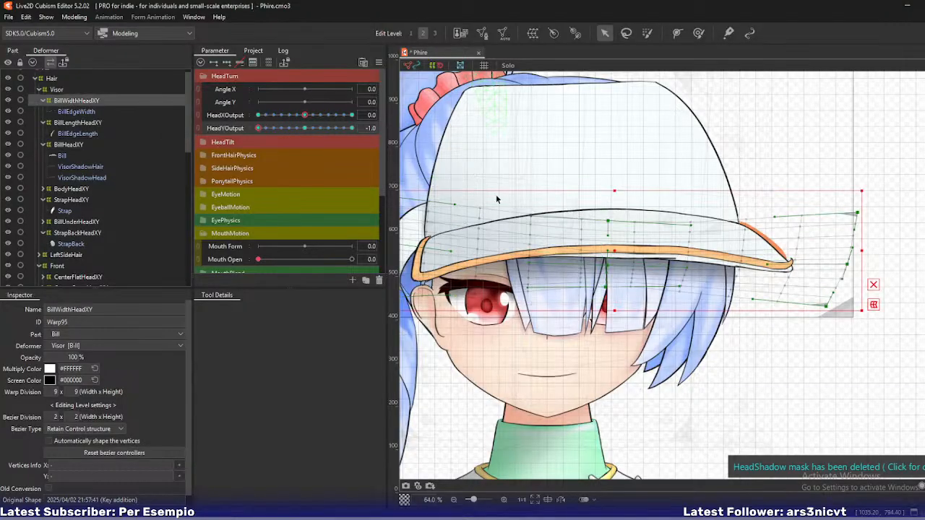
{"action": "left_click", "coordinate": [613, 273]}
{"action": "left_click_drag", "start_coordinate": [847, 263], "coordinate": [849, 273]}
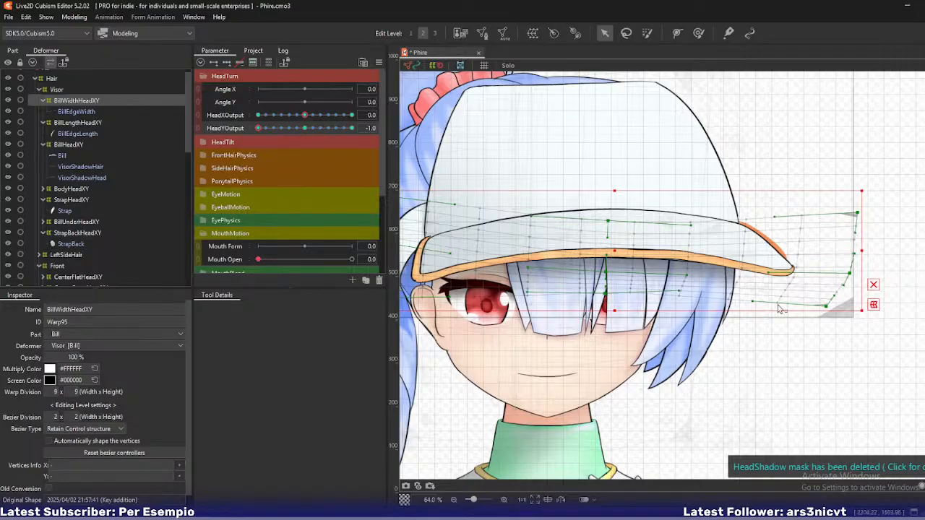
{"action": "left_click_drag", "start_coordinate": [828, 310], "coordinate": [828, 320]}
{"action": "left_click", "coordinate": [872, 284]}
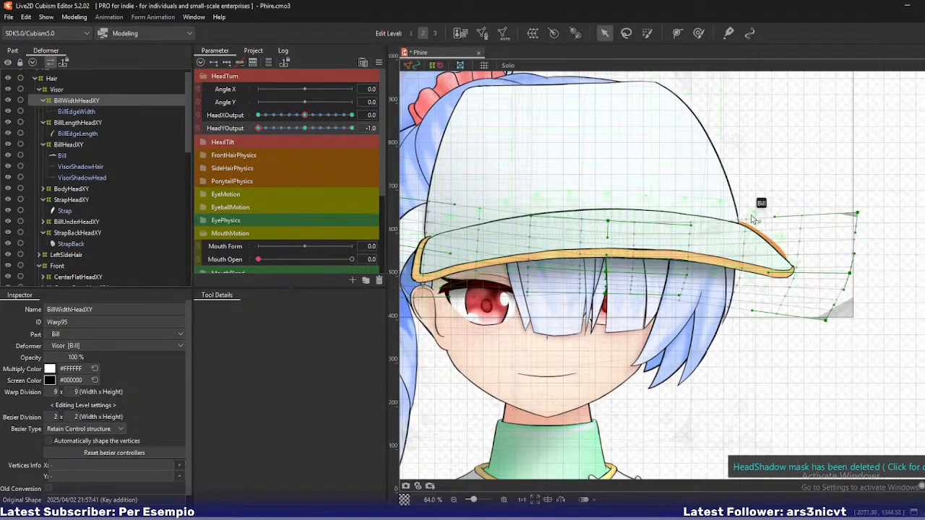
{"action": "left_click_drag", "start_coordinate": [861, 212], "coordinate": [864, 221]}
{"action": "key", "text": "ctrl+z"}
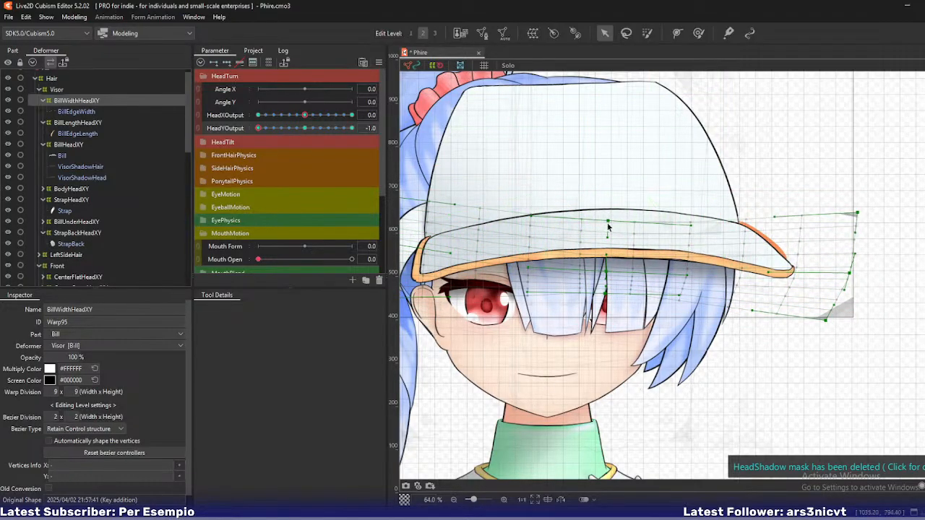
Fine-tune the BillWidthHeadXY warp by raising its top-middle and middle-left points and lowering its centre and bottom-middle points slightly
{"action": "left_click_drag", "start_coordinate": [609, 222], "coordinate": [609, 216]}
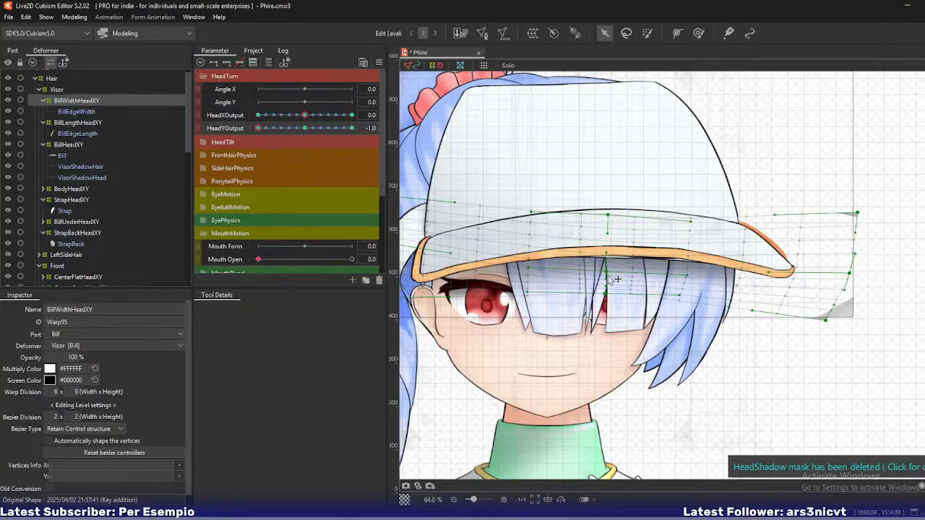
{"action": "left_click_drag", "start_coordinate": [615, 297], "coordinate": [615, 304]}
{"action": "left_click_drag", "start_coordinate": [605, 272], "coordinate": [606, 278]}
{"action": "scroll", "coordinate": [426, 279], "scroll_direction": "up", "scroll_amount": 3}
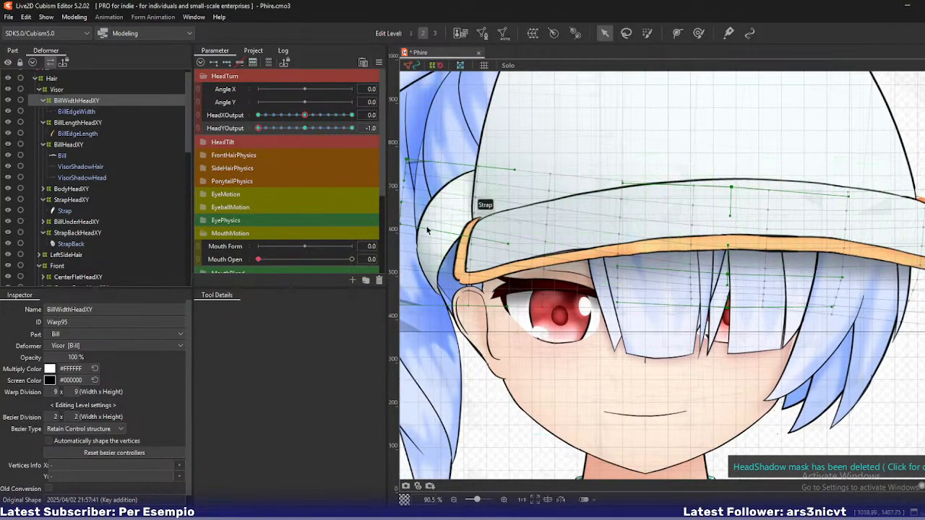
{"action": "left_click_drag", "start_coordinate": [455, 223], "coordinate": [456, 218]}
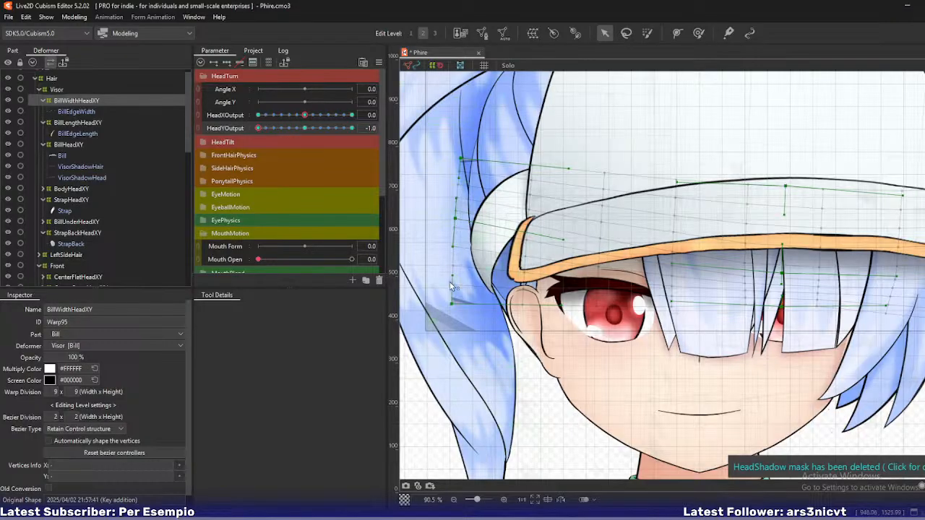
{"action": "scroll", "coordinate": [746, 260], "scroll_direction": "right", "scroll_amount": 5}
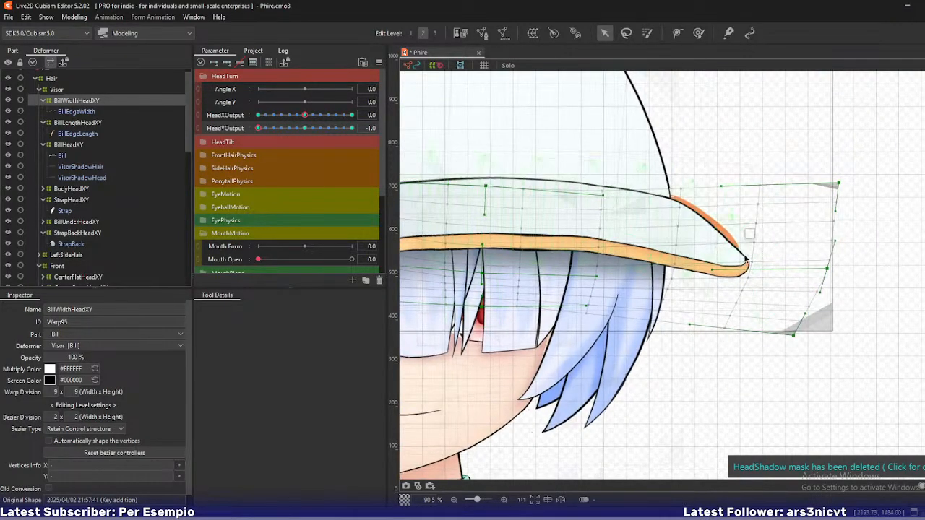
{"action": "left_click_drag", "start_coordinate": [825, 270], "coordinate": [832, 274]}
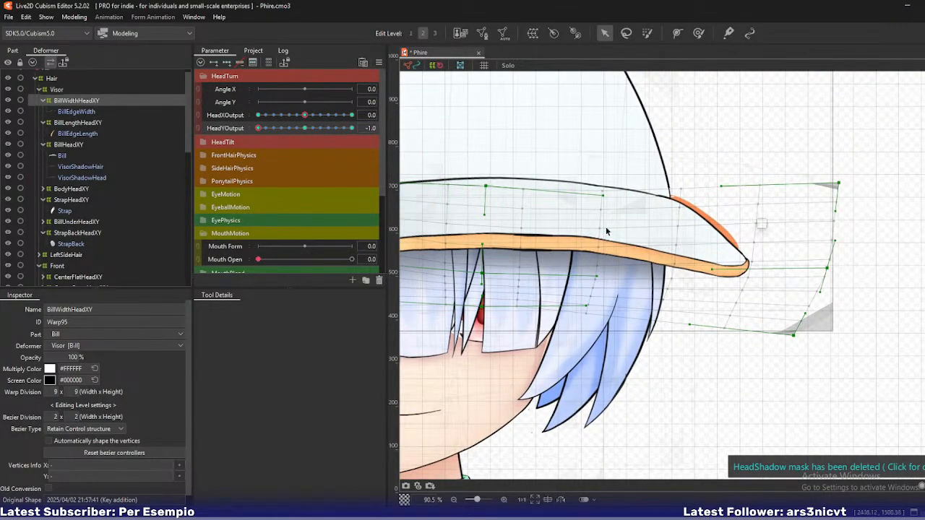
{"action": "scroll", "coordinate": [606, 232], "scroll_direction": "left", "scroll_amount": 3}
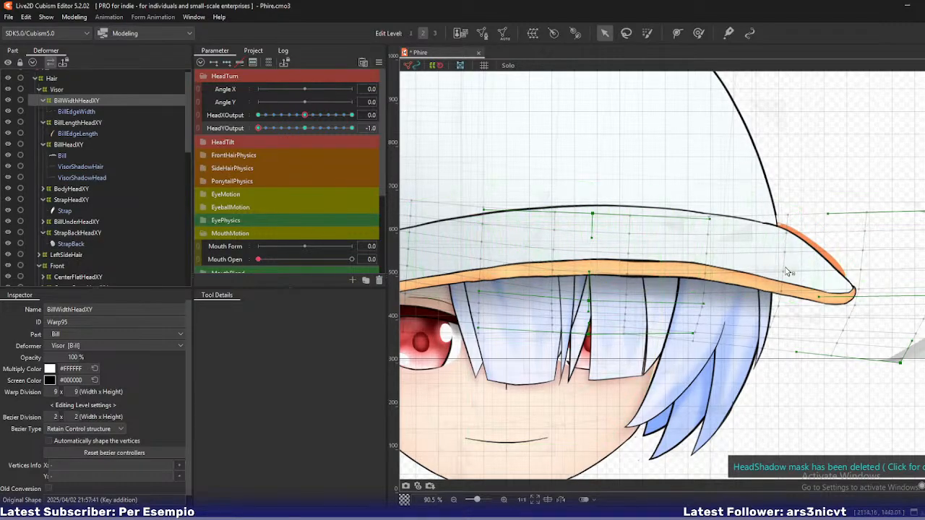
{"action": "scroll", "coordinate": [788, 272], "scroll_direction": "right", "scroll_amount": 2}
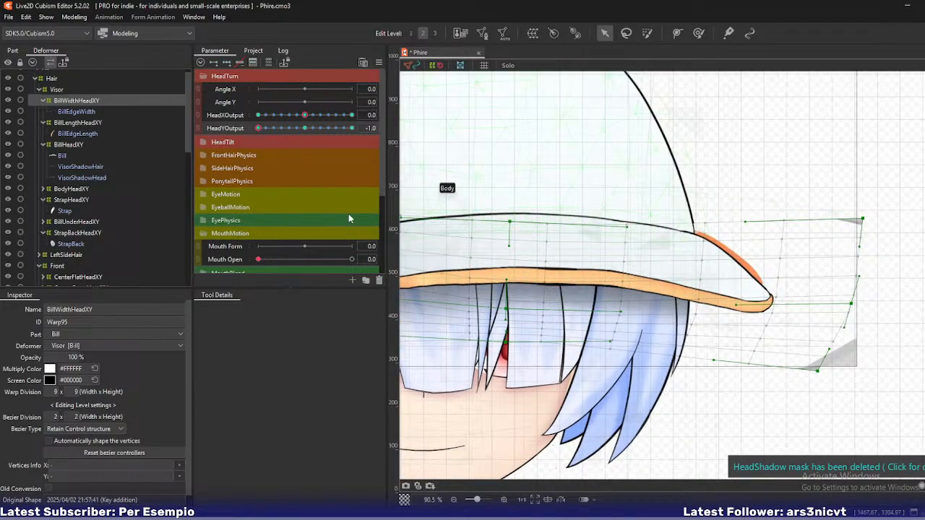
Lower the BillUnderHeadXY warp's bottom-right corner and move its bottom-left corner slightly down and outward
{"action": "left_click", "coordinate": [70, 122]}
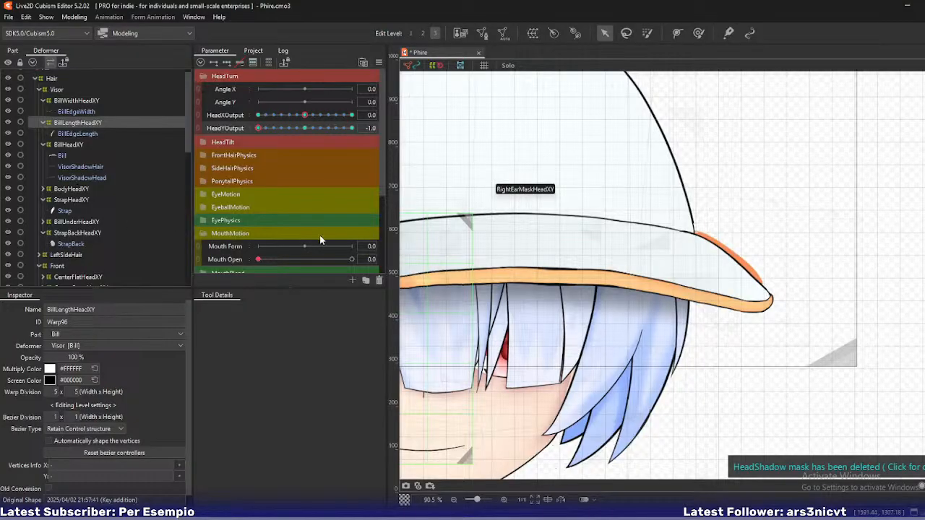
{"action": "scroll", "coordinate": [68, 221], "scroll_direction": "down", "scroll_amount": 3}
{"action": "scroll", "coordinate": [68, 221], "scroll_direction": "up", "scroll_amount": 3}
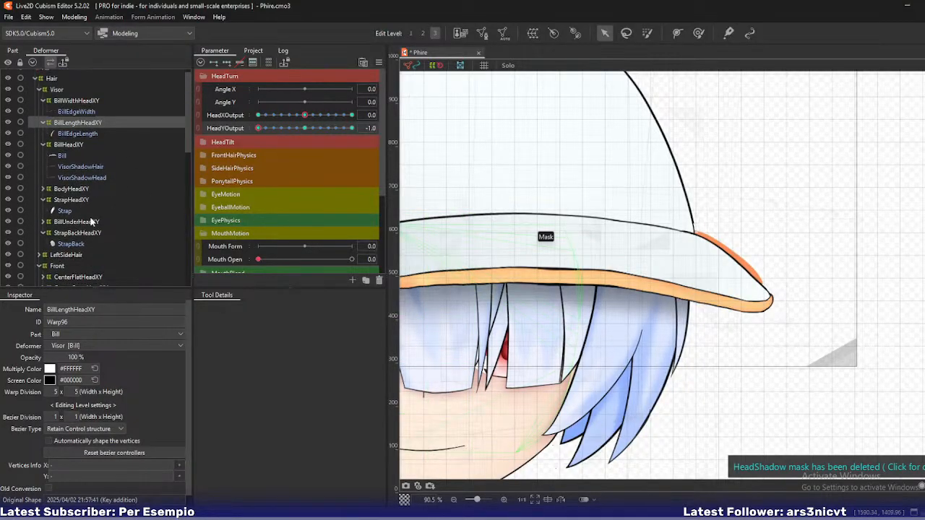
{"action": "left_click", "coordinate": [60, 222]}
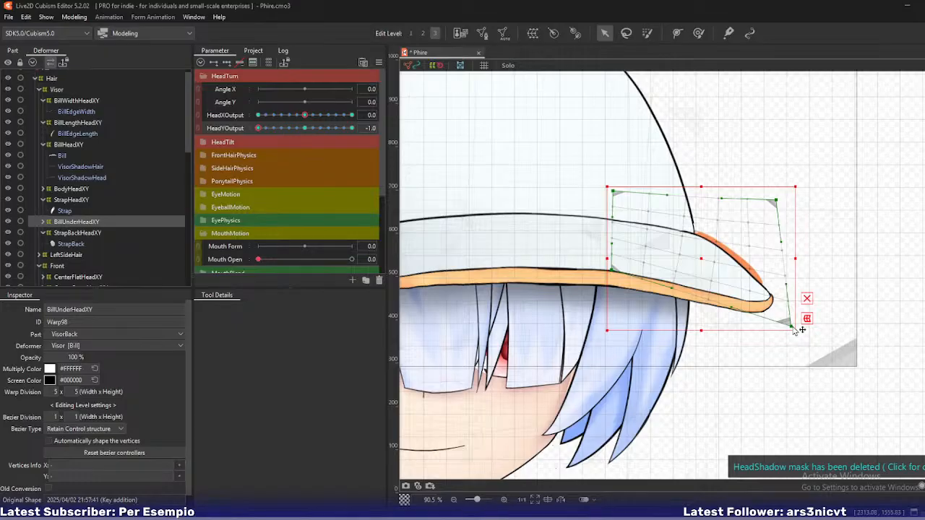
{"action": "left_click", "coordinate": [792, 308]}
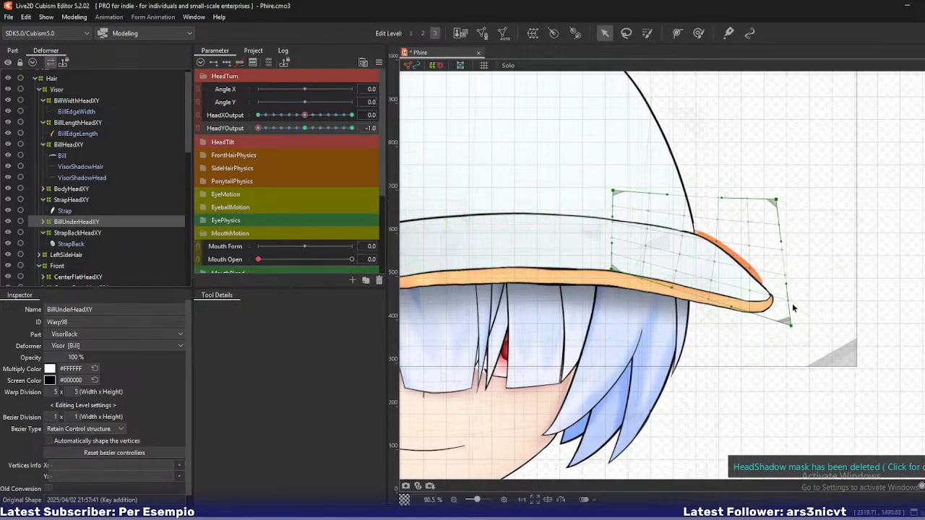
{"action": "left_click_drag", "start_coordinate": [795, 327], "coordinate": [798, 357]}
{"action": "left_click", "coordinate": [613, 274]}
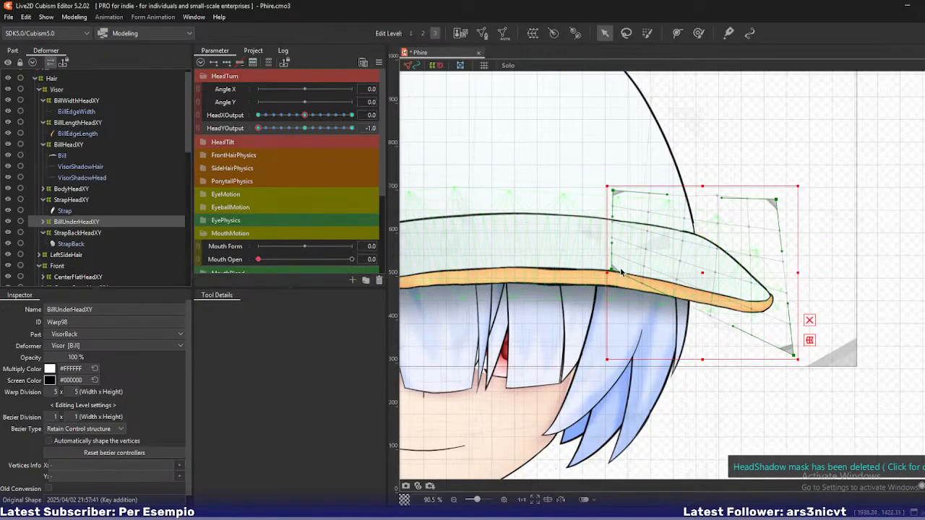
{"action": "left_click_drag", "start_coordinate": [608, 276], "coordinate": [602, 277]}
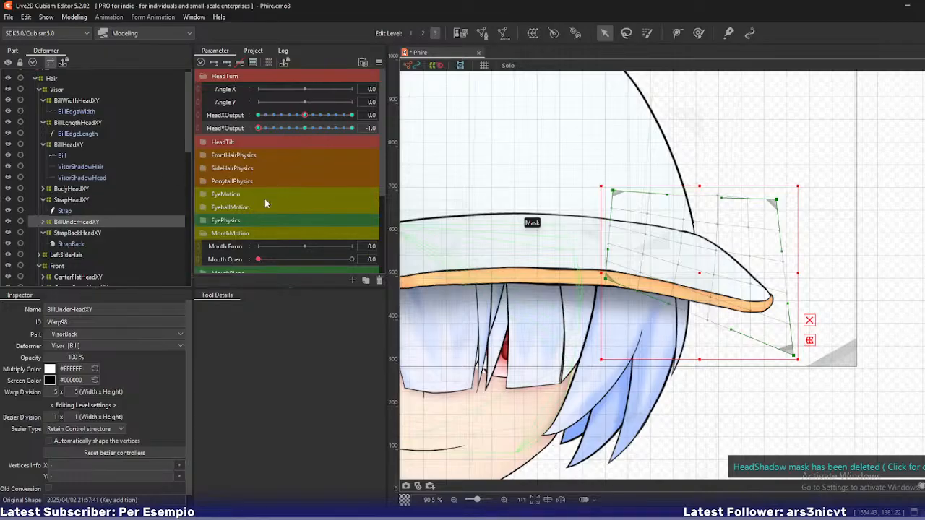
Solo the bill's underside and lower the BillUnderHeadXY warp's upper-right area, middle-right and centre points to tuck it behind the bill
{"action": "left_click", "coordinate": [48, 225]}
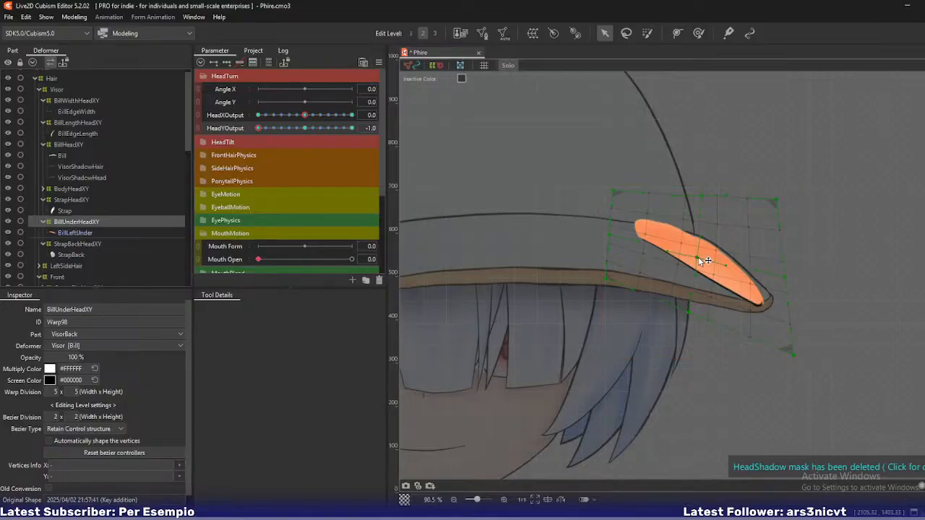
{"action": "left_click_drag", "start_coordinate": [709, 197], "coordinate": [713, 207]}
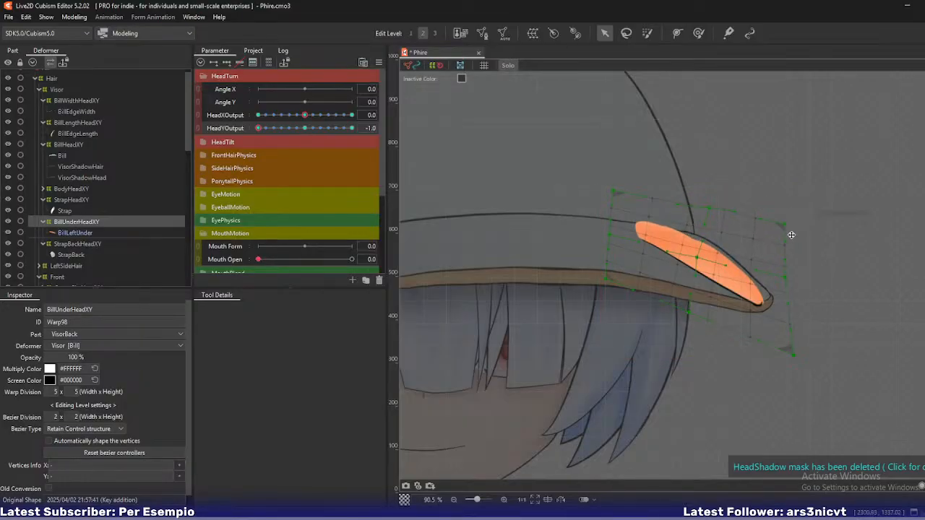
{"action": "left_click_drag", "start_coordinate": [787, 280], "coordinate": [789, 285]}
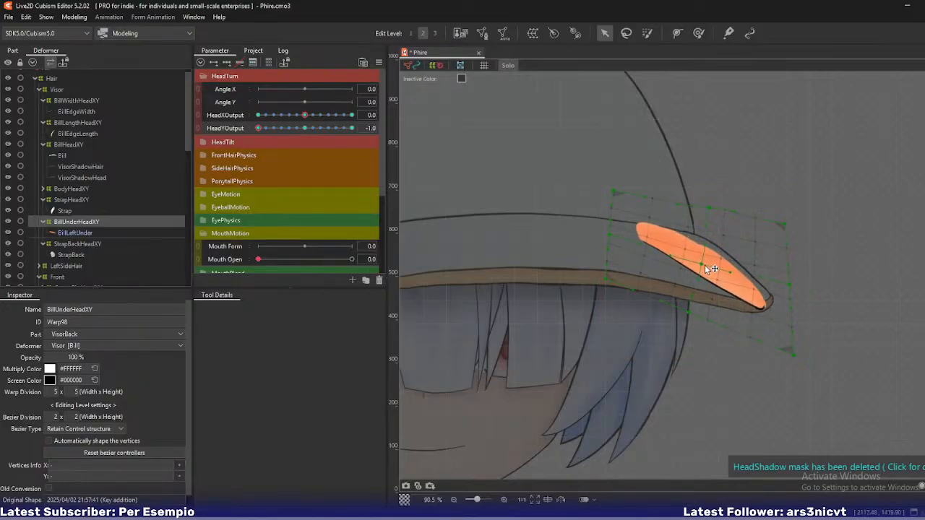
{"action": "key", "text": "s"}
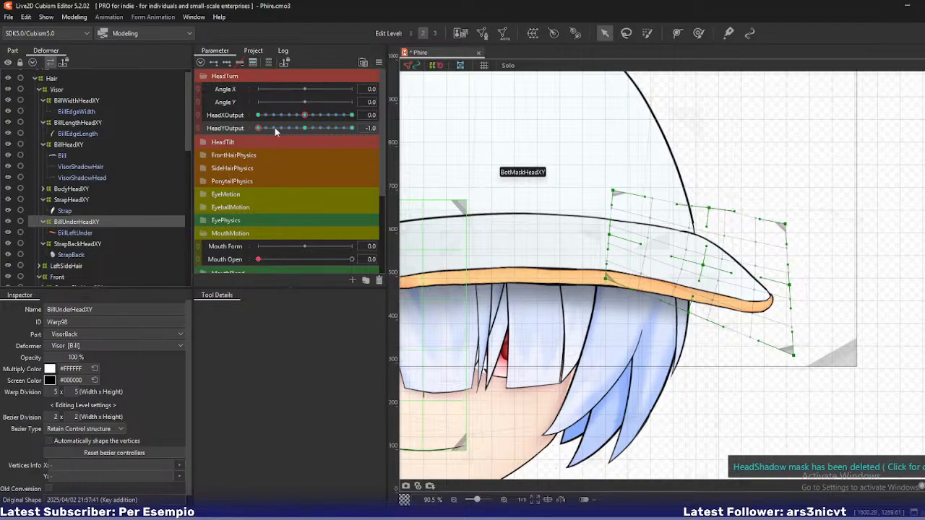
Set the pose to HeadXOutput 1.0 and HeadYOutput -1.0 and examine the bill with the BillHeadXY warp shown
{"action": "mouse_move", "coordinate": [261, 128]}
{"action": "left_mouse_down"}
{"action": "mouse_move", "coordinate": [287, 128]}
{"action": "mouse_move", "coordinate": [258, 128]}
{"action": "left_mouse_up"}
{"action": "left_click_drag", "start_coordinate": [329, 115], "coordinate": [378, 124]}
{"action": "left_click_drag", "start_coordinate": [572, 200], "coordinate": [674, 227]}
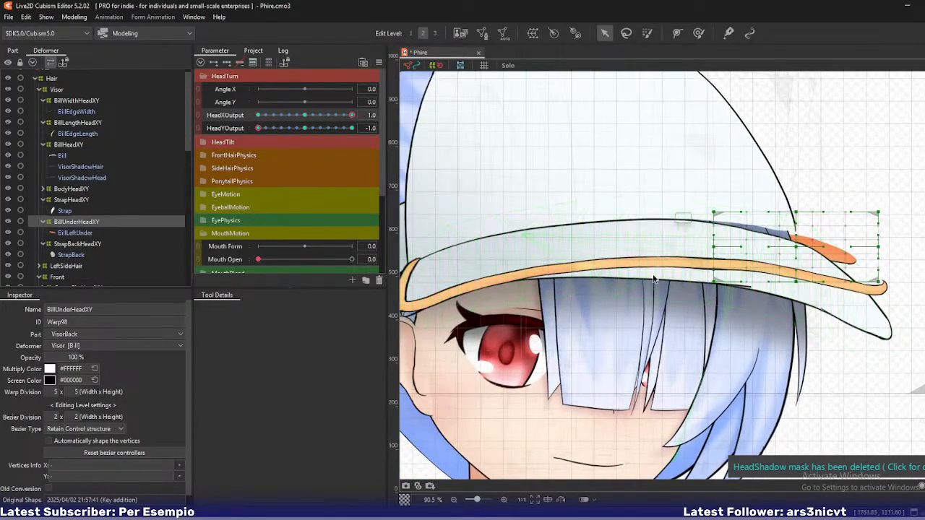
{"action": "left_click", "coordinate": [78, 146]}
{"action": "left_click_drag", "start_coordinate": [741, 311], "coordinate": [698, 277]}
{"action": "mouse_move", "coordinate": [351, 115]}
{"action": "left_mouse_down"}
{"action": "mouse_move", "coordinate": [318, 117]}
{"action": "mouse_move", "coordinate": [352, 116]}
{"action": "left_mouse_up"}
{"action": "mouse_move", "coordinate": [260, 128]}
{"action": "left_mouse_down"}
{"action": "mouse_move", "coordinate": [280, 126]}
{"action": "mouse_move", "coordinate": [258, 128]}
{"action": "left_mouse_up"}
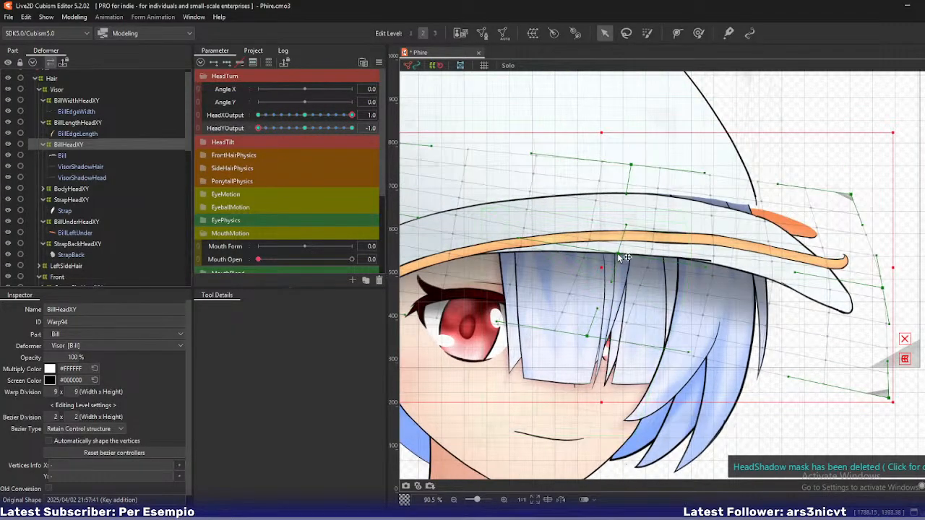
{"action": "scroll", "coordinate": [623, 257], "scroll_direction": "down", "scroll_amount": 2}
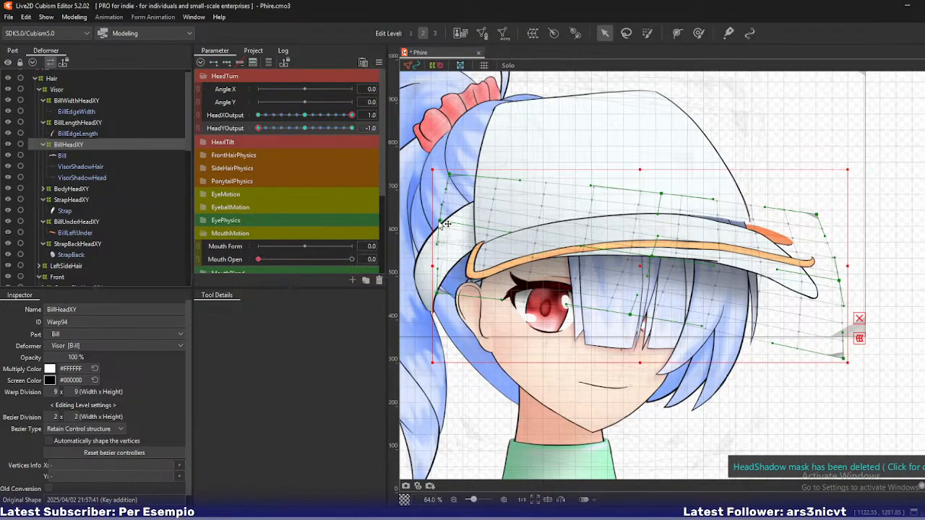
{"action": "mouse_move", "coordinate": [259, 128]}
{"action": "left_mouse_down"}
{"action": "mouse_move", "coordinate": [281, 129]}
{"action": "mouse_move", "coordinate": [266, 128]}
{"action": "left_mouse_up"}
Lower the BillWidthHeadXY warp's middle-right and bottom-right points at this pose so the orange edge meets the bill's tip
{"action": "left_click", "coordinate": [85, 123]}
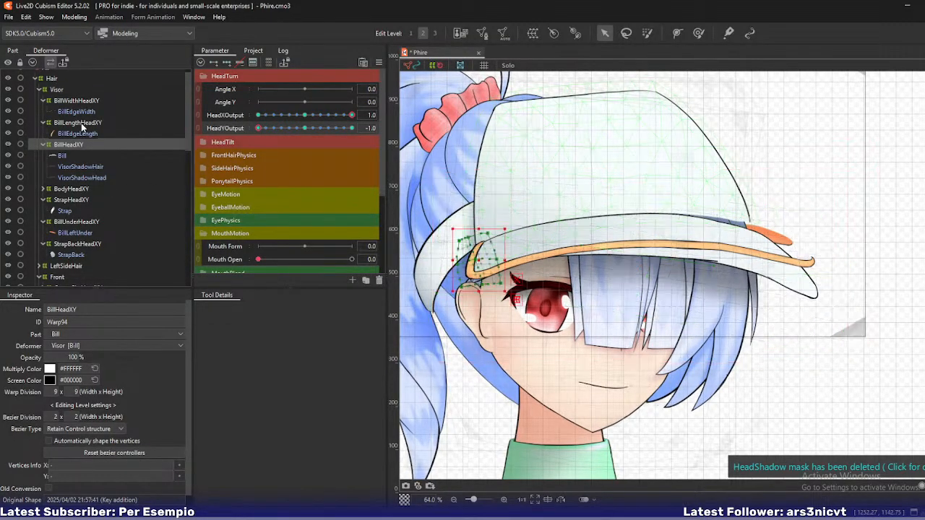
{"action": "left_click", "coordinate": [100, 103]}
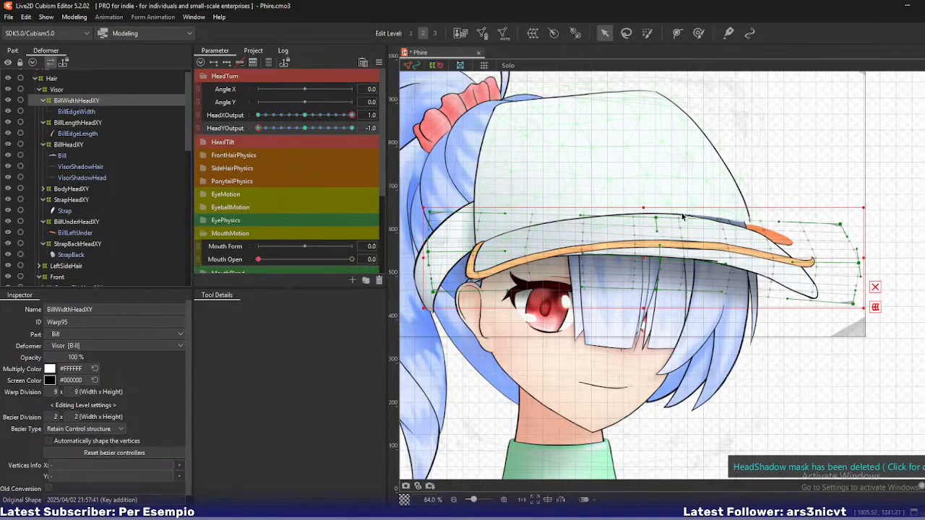
{"action": "left_click", "coordinate": [666, 267]}
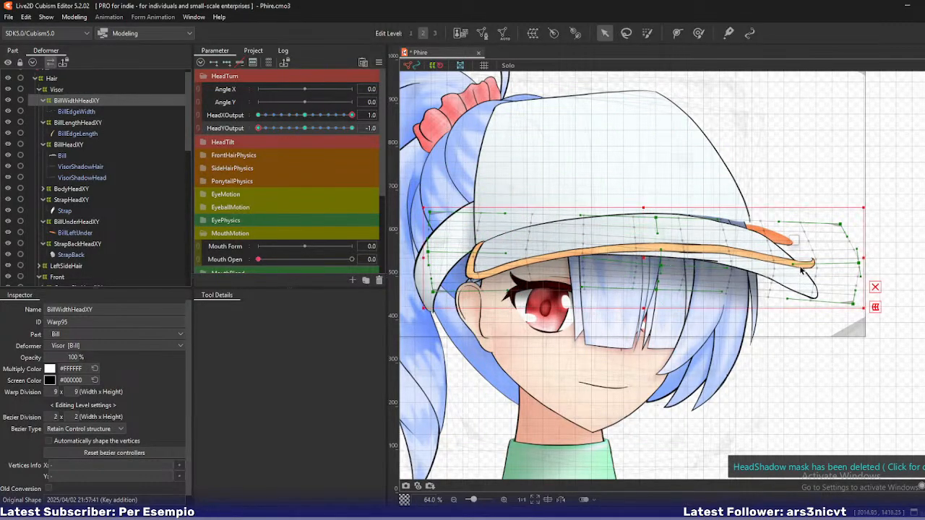
{"action": "left_click_drag", "start_coordinate": [860, 266], "coordinate": [857, 336]}
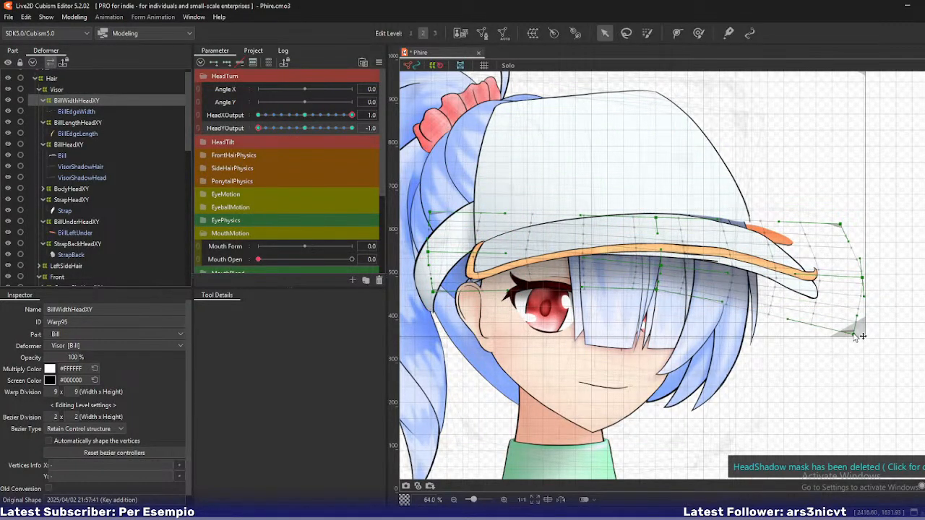
{"action": "left_click_drag", "start_coordinate": [861, 279], "coordinate": [863, 311]}
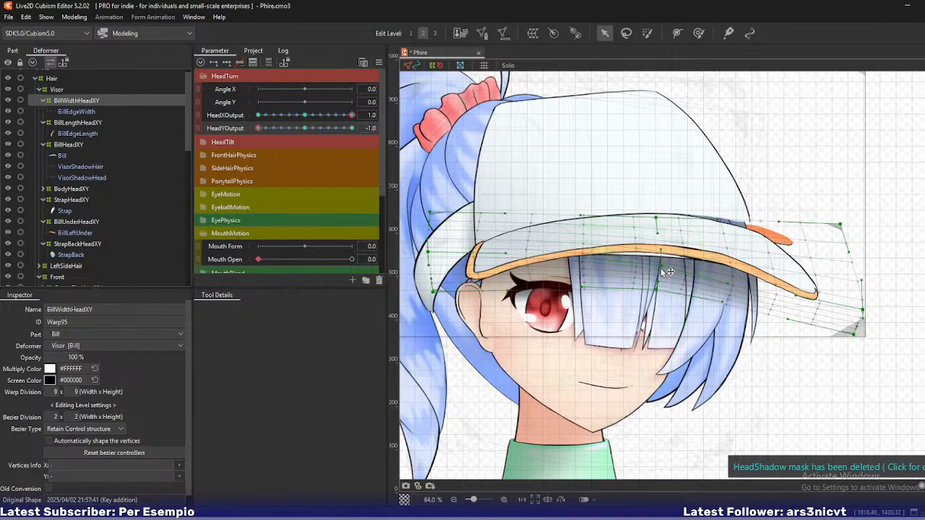
Shift the BillWidthHeadXY warp's centre and top-centre points outward, raise its top-right corner slightly and lower its bottom-right corner
{"action": "left_click_drag", "start_coordinate": [669, 274], "coordinate": [670, 278]}
{"action": "left_click_drag", "start_coordinate": [656, 217], "coordinate": [665, 216]}
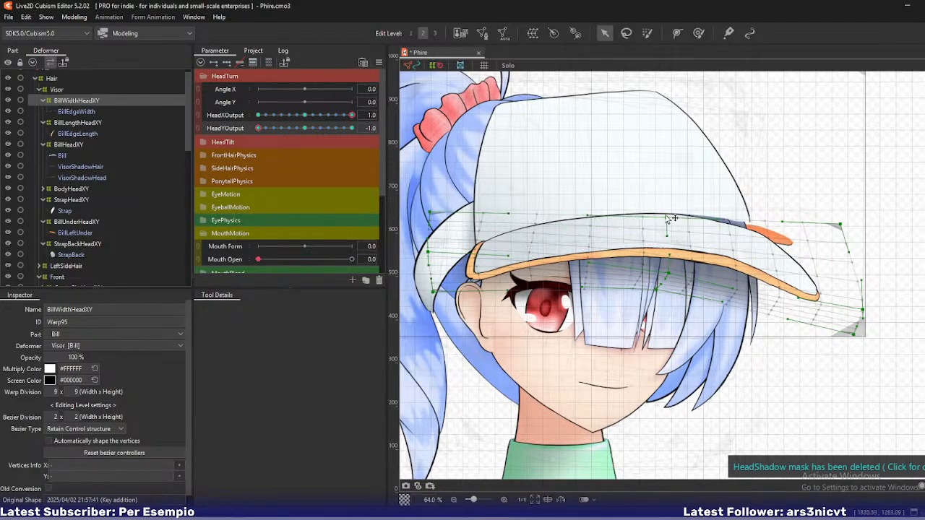
{"action": "left_click_drag", "start_coordinate": [841, 225], "coordinate": [842, 220]}
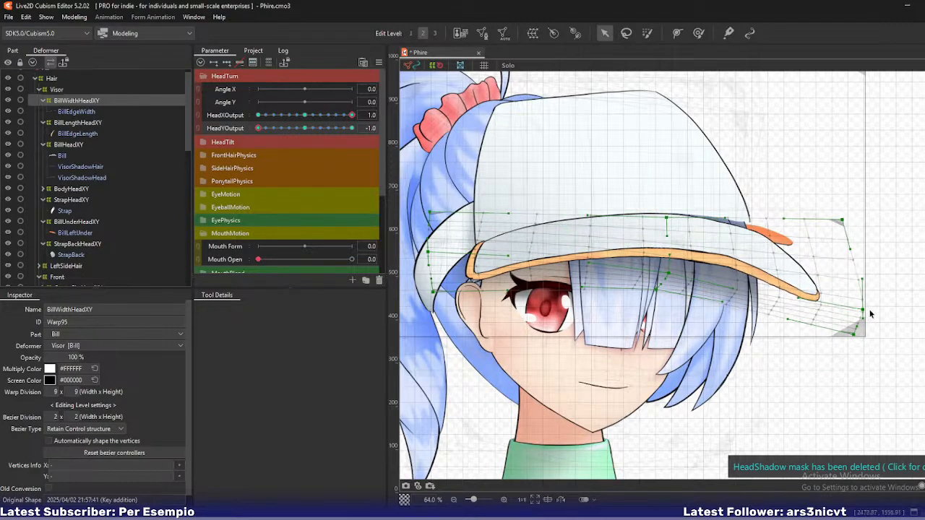
{"action": "left_click_drag", "start_coordinate": [854, 333], "coordinate": [849, 354]}
Fine-tune the BillWidthHeadXY warp's middle-right point around the bill's tip and check the orange edge by moving HeadYOutput
{"action": "scroll", "coordinate": [848, 289], "scroll_direction": "up", "scroll_amount": 2}
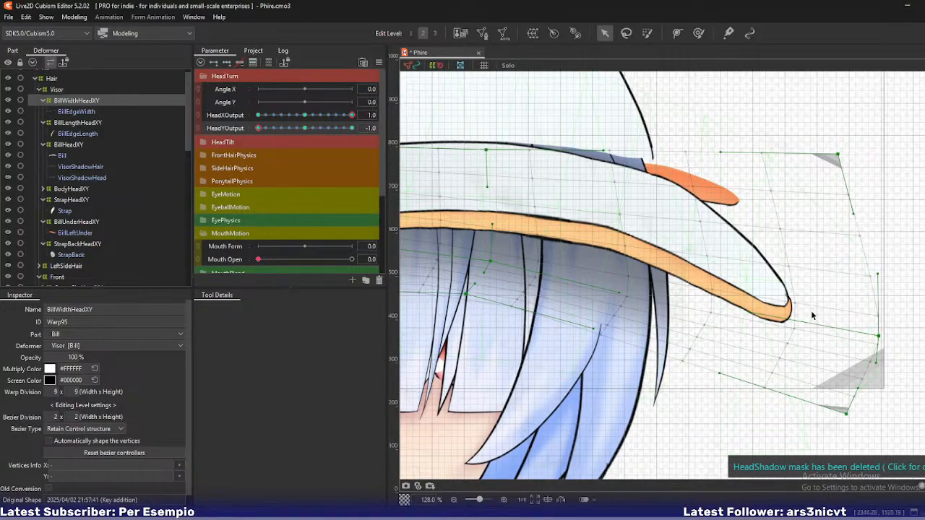
{"action": "left_click", "coordinate": [795, 261]}
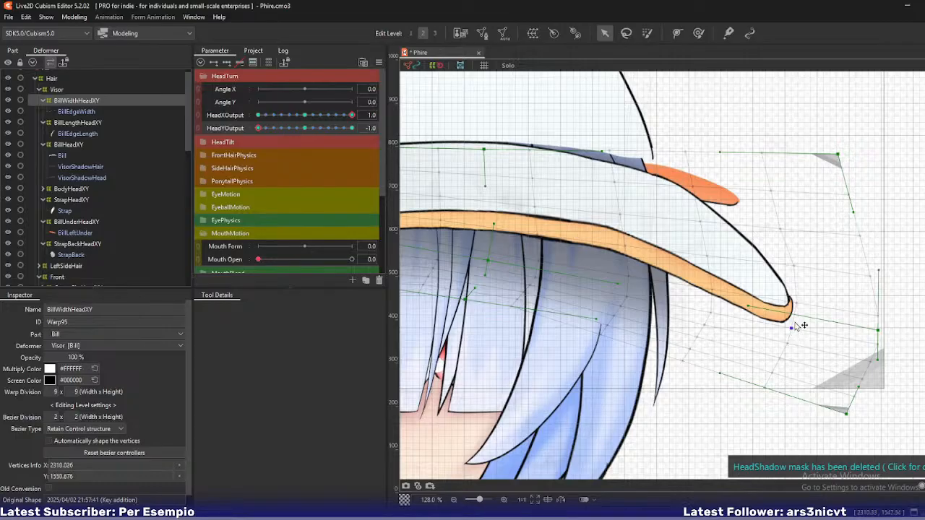
{"action": "left_click", "coordinate": [753, 308]}
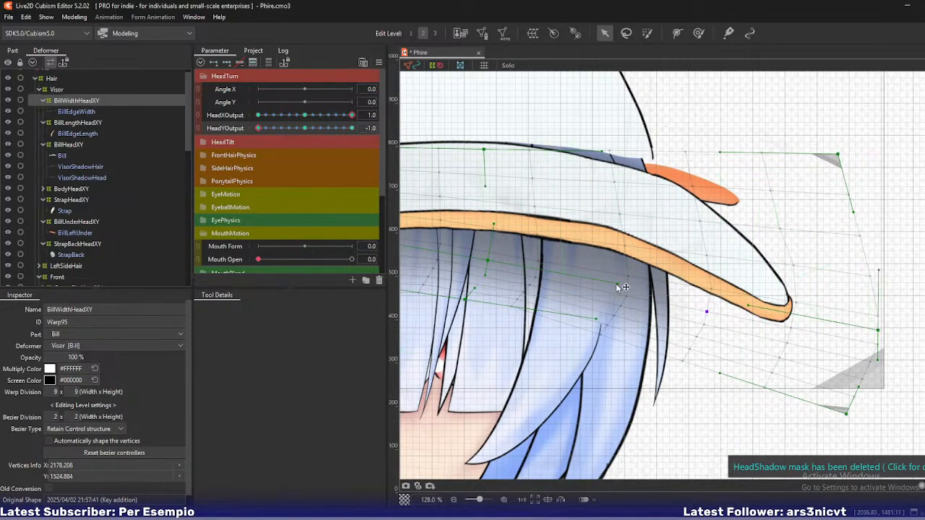
{"action": "scroll", "coordinate": [620, 285], "scroll_direction": "down", "scroll_amount": 5}
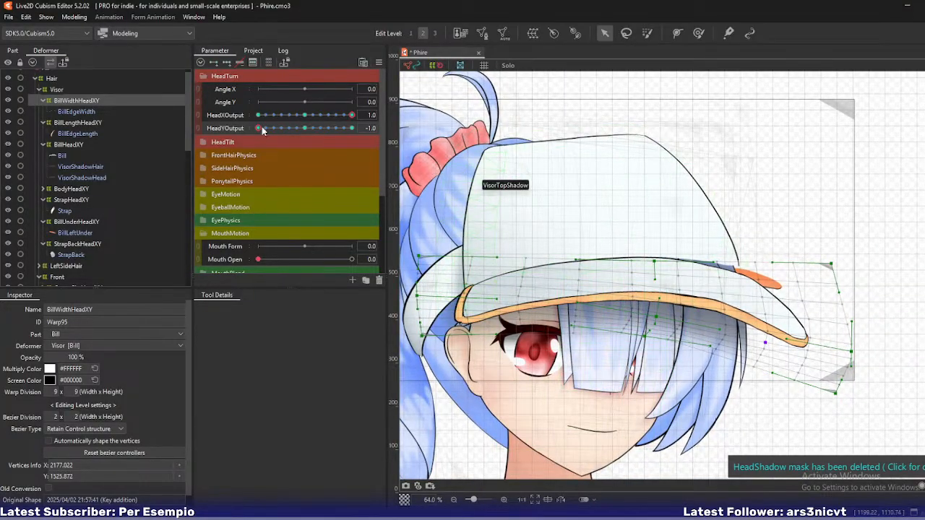
{"action": "mouse_move", "coordinate": [258, 127]}
{"action": "left_mouse_down"}
{"action": "mouse_move", "coordinate": [269, 131]}
{"action": "mouse_move", "coordinate": [248, 129]}
{"action": "left_mouse_up"}
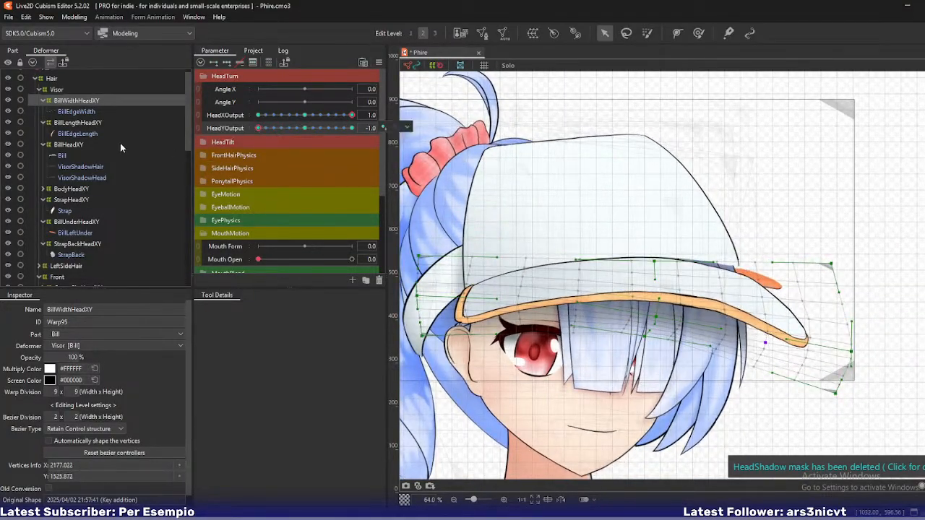
Shift the BodyHeadXY warp's top-centre, top-left and centre points toward the facing side at this diagonal pose
{"action": "left_click", "coordinate": [71, 189]}
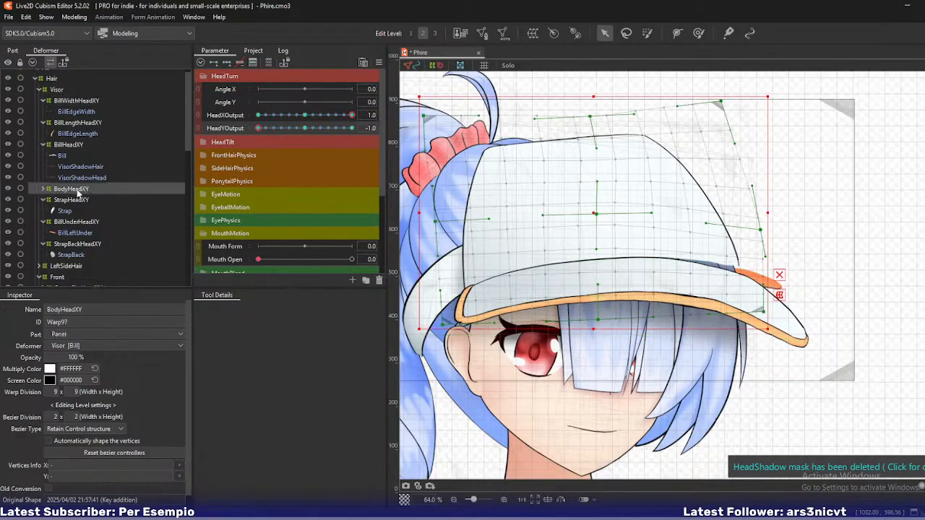
{"action": "left_click_drag", "start_coordinate": [589, 116], "coordinate": [630, 115]}
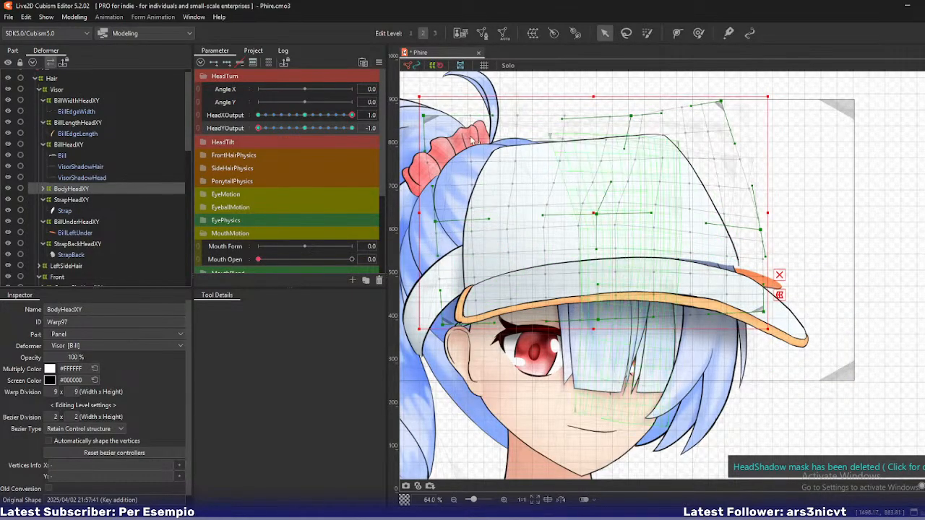
{"action": "left_click_drag", "start_coordinate": [432, 122], "coordinate": [451, 113]}
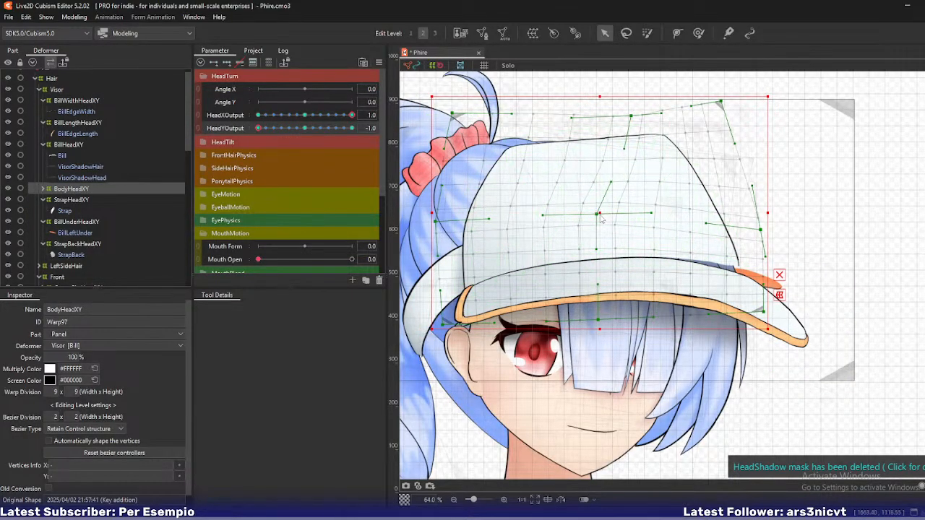
{"action": "left_click_drag", "start_coordinate": [600, 216], "coordinate": [619, 222]}
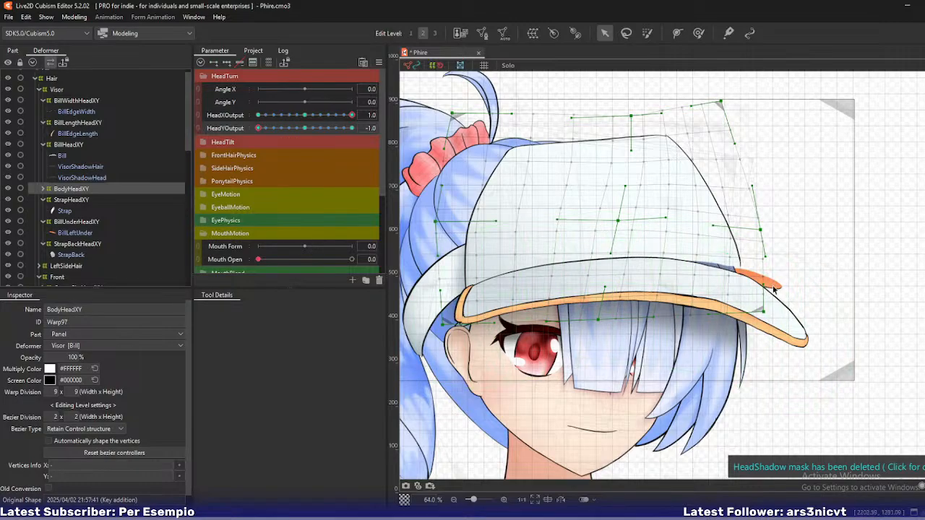
Reshape the BodyHeadXY warp's right side: lower the bottom-right corner inward, move the top-right corner outward, and lower the middle-right and centre points
{"action": "left_click_drag", "start_coordinate": [773, 289], "coordinate": [753, 335]}
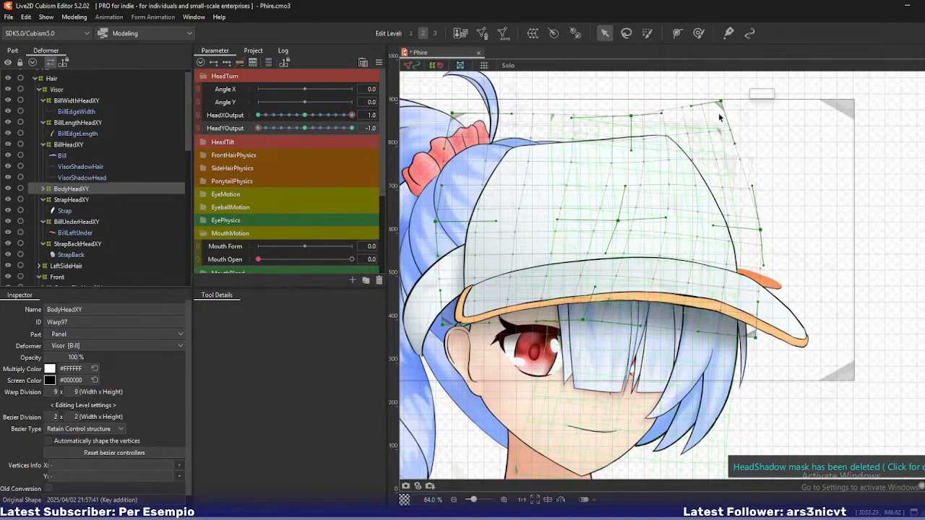
{"action": "left_click_drag", "start_coordinate": [720, 116], "coordinate": [748, 117]}
{"action": "left_click_drag", "start_coordinate": [762, 231], "coordinate": [766, 258]}
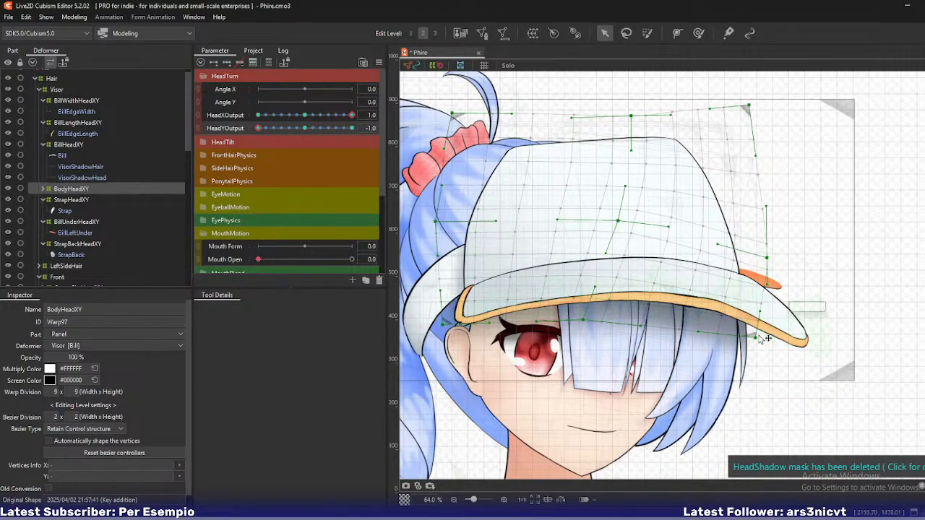
{"action": "left_click_drag", "start_coordinate": [759, 338], "coordinate": [735, 350]}
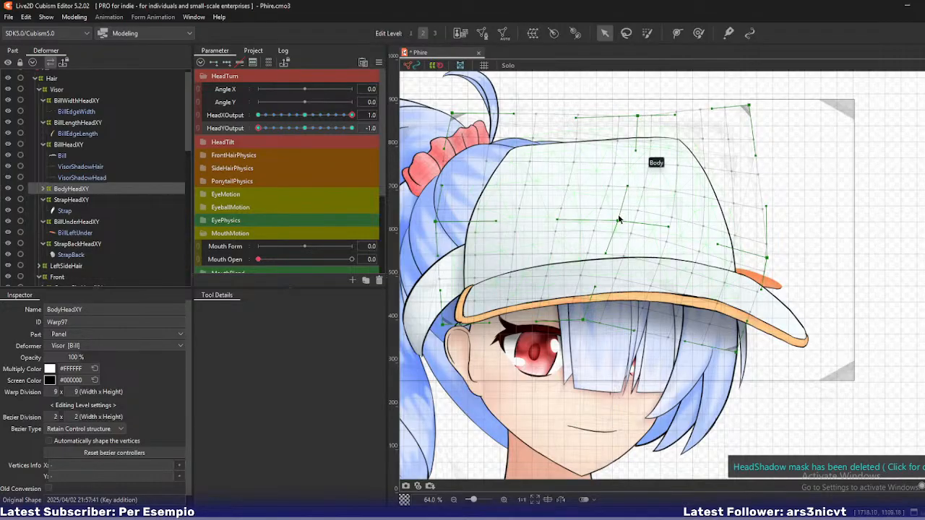
{"action": "left_click_drag", "start_coordinate": [617, 220], "coordinate": [625, 233]}
{"action": "left_click_drag", "start_coordinate": [282, 127], "coordinate": [245, 135]}
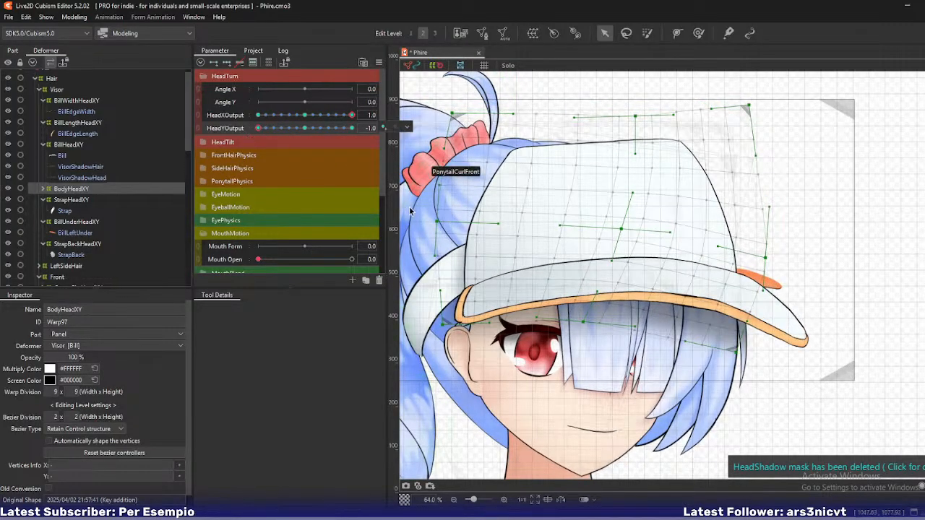
Move the BodyHeadXY warp's middle-left point inward, raise its top-centre point slightly and shift its centre point toward the facing side
{"action": "left_click_drag", "start_coordinate": [438, 221], "coordinate": [448, 220]}
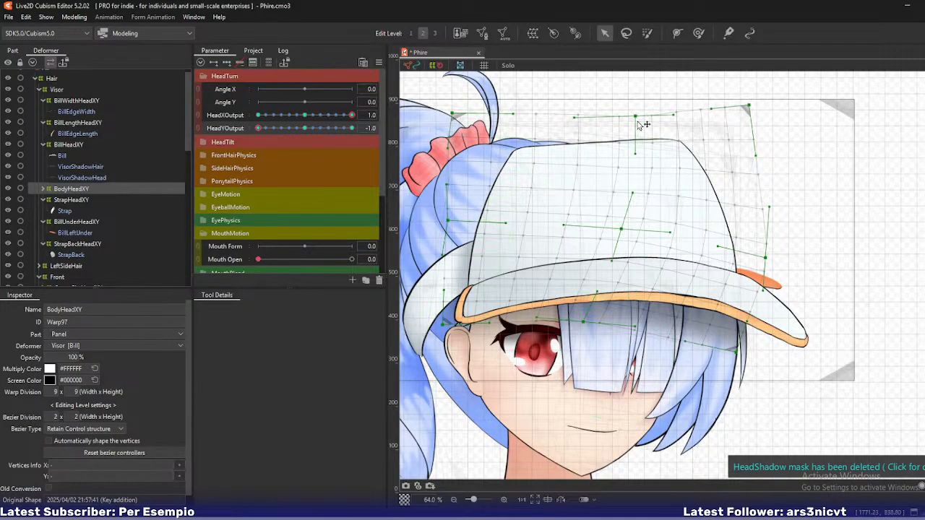
{"action": "left_click_drag", "start_coordinate": [636, 116], "coordinate": [633, 115]}
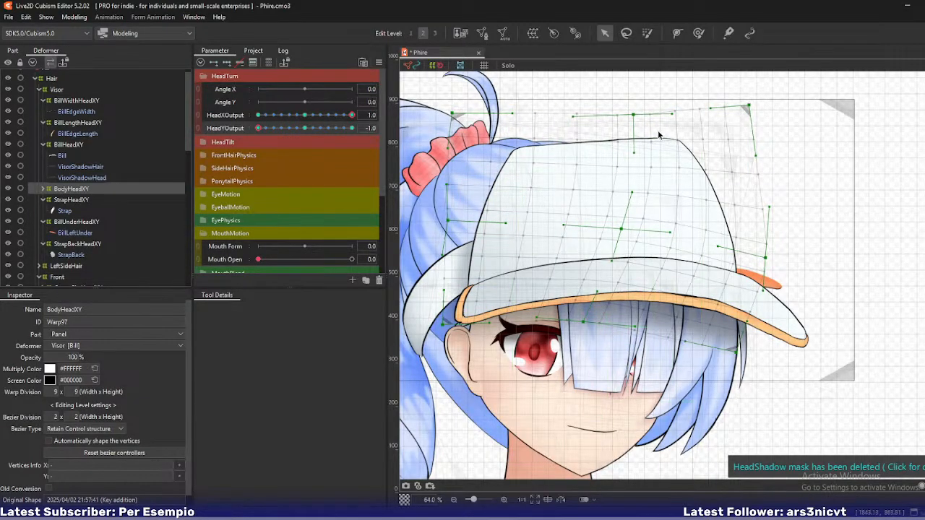
{"action": "left_click_drag", "start_coordinate": [621, 229], "coordinate": [628, 229]}
Raise the BodyHeadXY warp's top-left corner and middle-left point slightly while comparing the crown's motion along HeadYOutput
{"action": "mouse_move", "coordinate": [258, 130]}
{"action": "left_mouse_down"}
{"action": "mouse_move", "coordinate": [275, 129]}
{"action": "mouse_move", "coordinate": [258, 128]}
{"action": "left_mouse_up"}
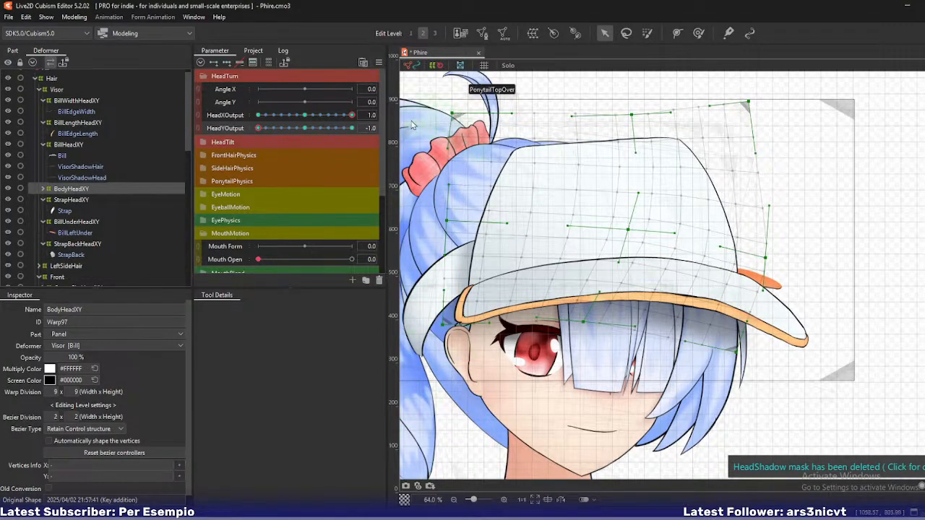
{"action": "mouse_move", "coordinate": [256, 128]}
{"action": "left_mouse_down"}
{"action": "mouse_move", "coordinate": [281, 130]}
{"action": "mouse_move", "coordinate": [251, 136]}
{"action": "left_mouse_up"}
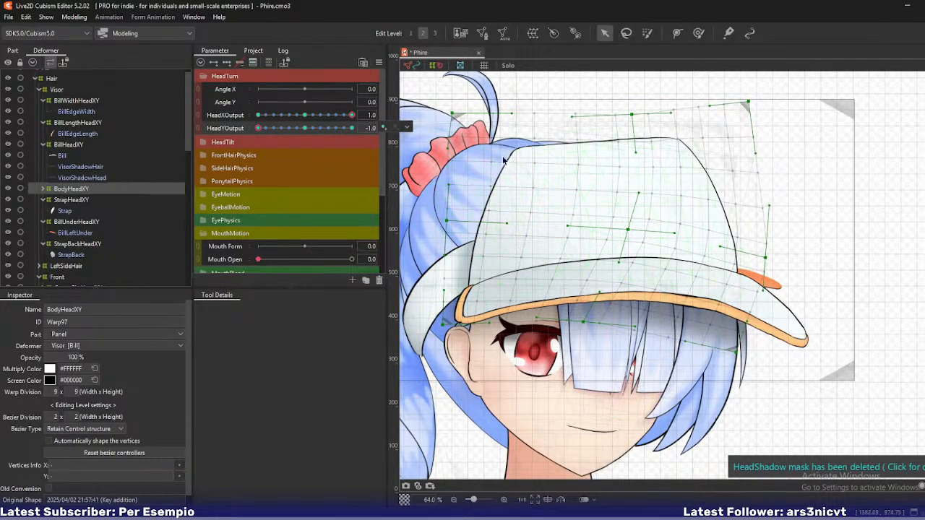
{"action": "mouse_move", "coordinate": [258, 131]}
{"action": "left_mouse_down"}
{"action": "mouse_move", "coordinate": [276, 129]}
{"action": "mouse_move", "coordinate": [248, 135]}
{"action": "left_mouse_up"}
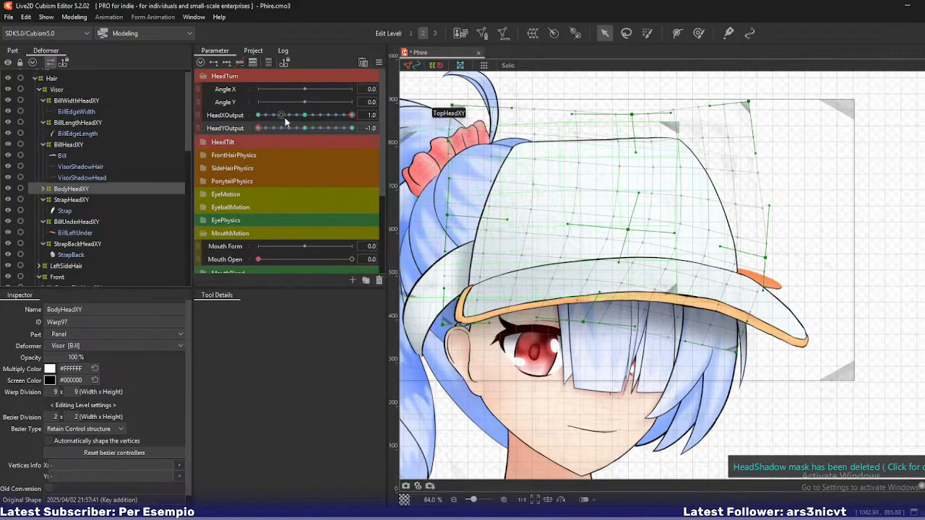
{"action": "mouse_move", "coordinate": [261, 126]}
{"action": "left_mouse_down"}
{"action": "mouse_move", "coordinate": [272, 131]}
{"action": "mouse_move", "coordinate": [252, 133]}
{"action": "left_mouse_up"}
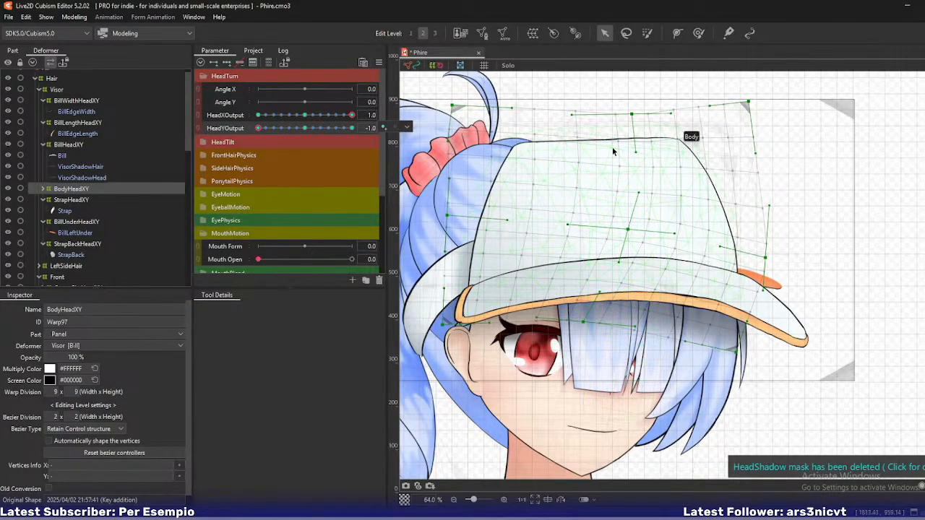
{"action": "mouse_move", "coordinate": [258, 129]}
{"action": "left_mouse_down"}
{"action": "mouse_move", "coordinate": [273, 131]}
{"action": "mouse_move", "coordinate": [254, 133]}
{"action": "left_mouse_up"}
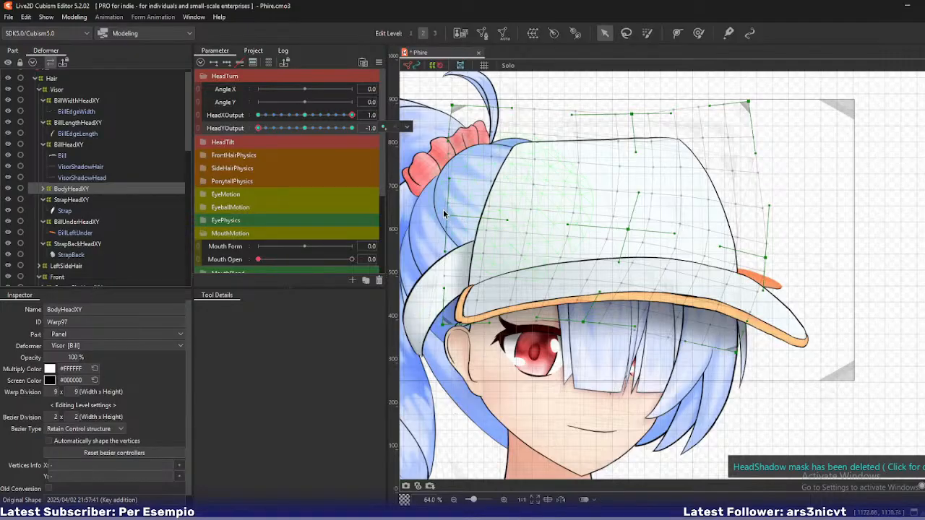
Move the BodyHeadXY warp's top-left corner inward and nudge its middle-left, centre and top-centre points toward the facing side
{"action": "left_click_drag", "start_coordinate": [444, 214], "coordinate": [448, 215]}
{"action": "left_click_drag", "start_coordinate": [453, 106], "coordinate": [467, 106]}
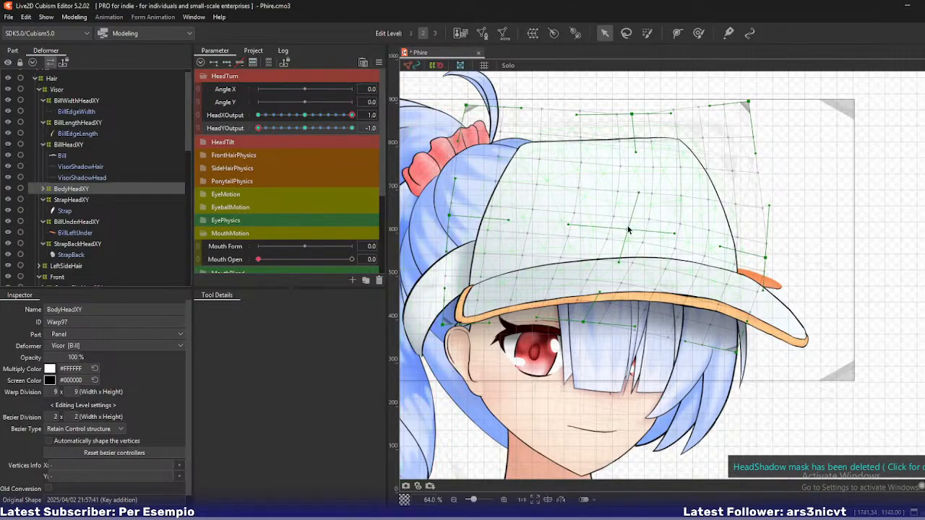
{"action": "left_click_drag", "start_coordinate": [627, 230], "coordinate": [635, 231]}
{"action": "left_click_drag", "start_coordinate": [637, 116], "coordinate": [637, 116]}
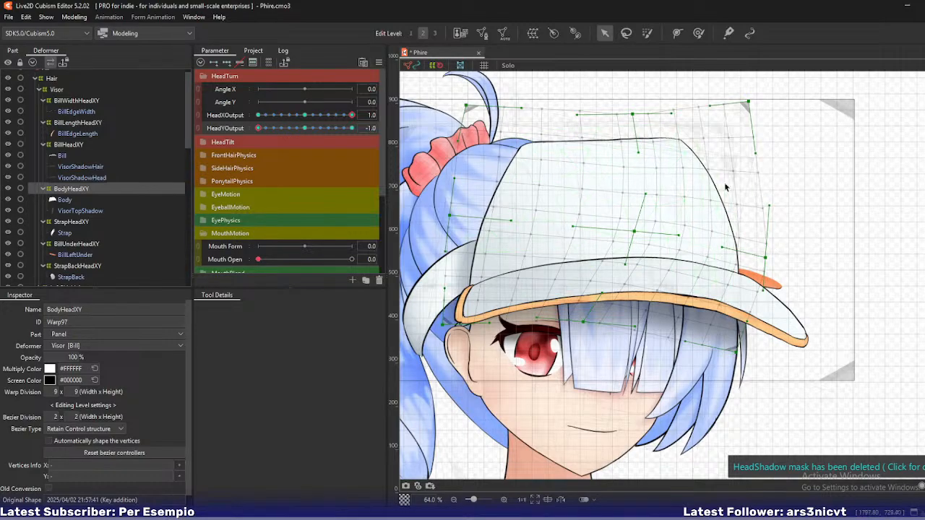
Widen the crown's facing side by moving the BodyHeadXY warp's middle-right and top-right points outward and nudging the centre point along
{"action": "left_click_drag", "start_coordinate": [766, 258], "coordinate": [773, 264]}
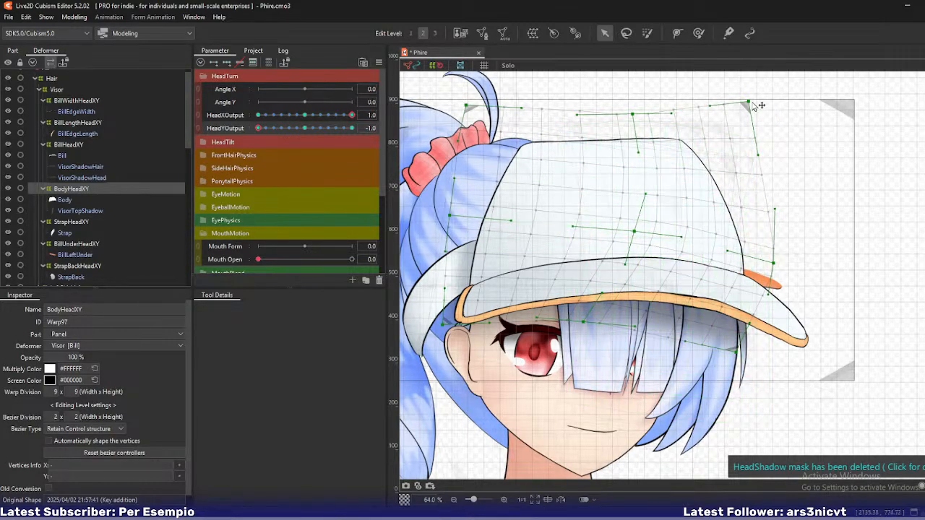
{"action": "left_click_drag", "start_coordinate": [750, 101], "coordinate": [773, 107]}
{"action": "left_click_drag", "start_coordinate": [635, 231], "coordinate": [639, 232]}
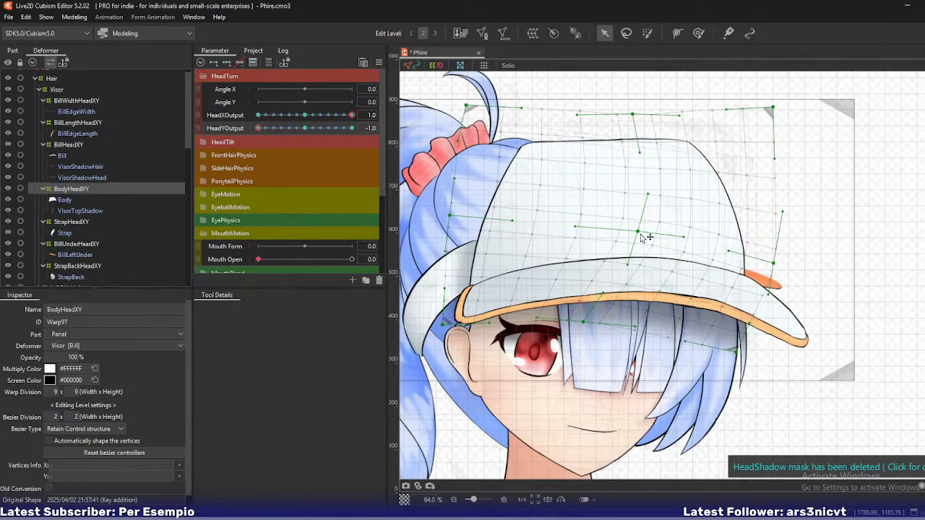
Examine the cap's crown and bill while sweeping HeadXOutput and HeadYOutput, returning to 1.0 and -1.0
{"action": "mouse_move", "coordinate": [353, 118]}
{"action": "left_mouse_down"}
{"action": "mouse_move", "coordinate": [310, 121]}
{"action": "mouse_move", "coordinate": [369, 123]}
{"action": "left_mouse_up"}
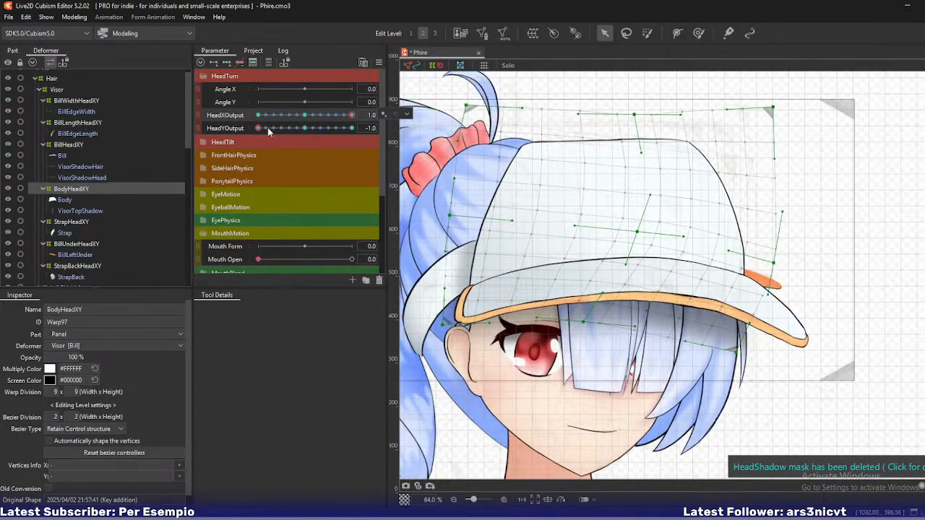
{"action": "left_click_drag", "start_coordinate": [268, 130], "coordinate": [258, 128]}
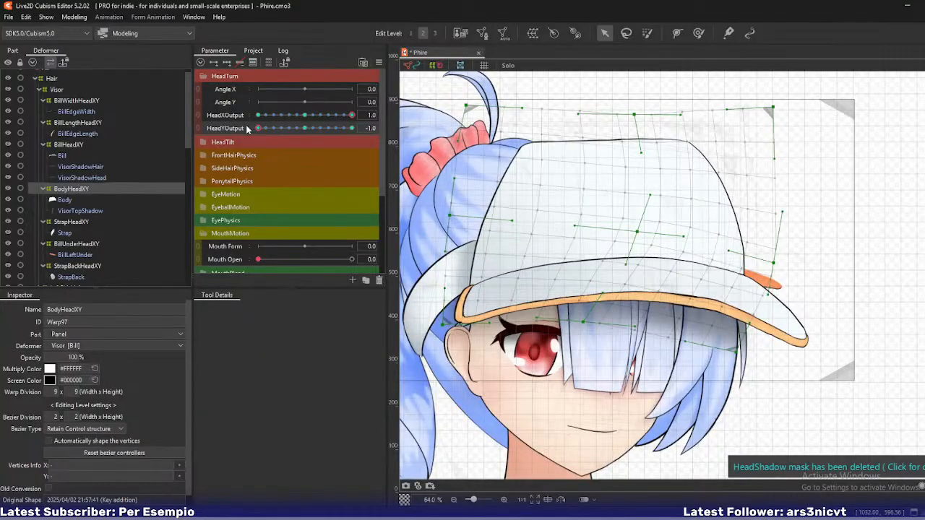
{"action": "left_click_drag", "start_coordinate": [349, 117], "coordinate": [336, 117]}
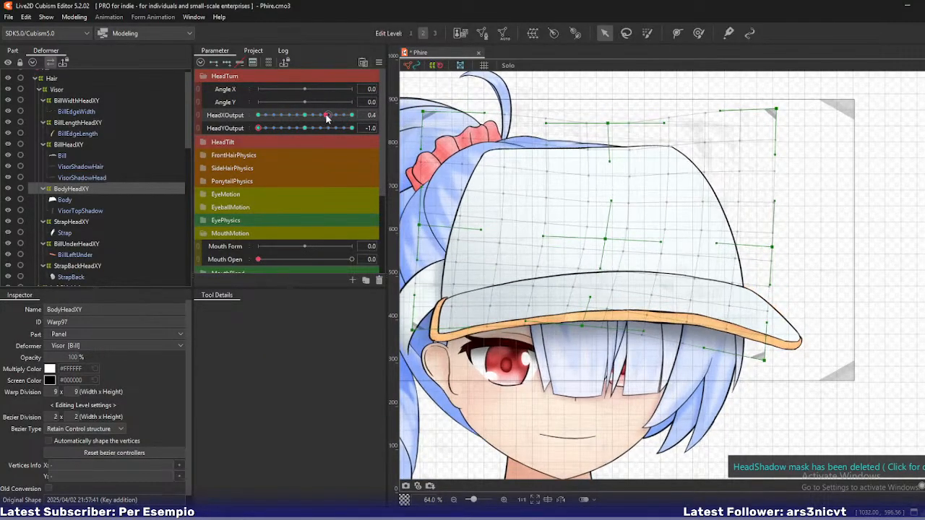
{"action": "left_click_drag", "start_coordinate": [344, 119], "coordinate": [354, 117]}
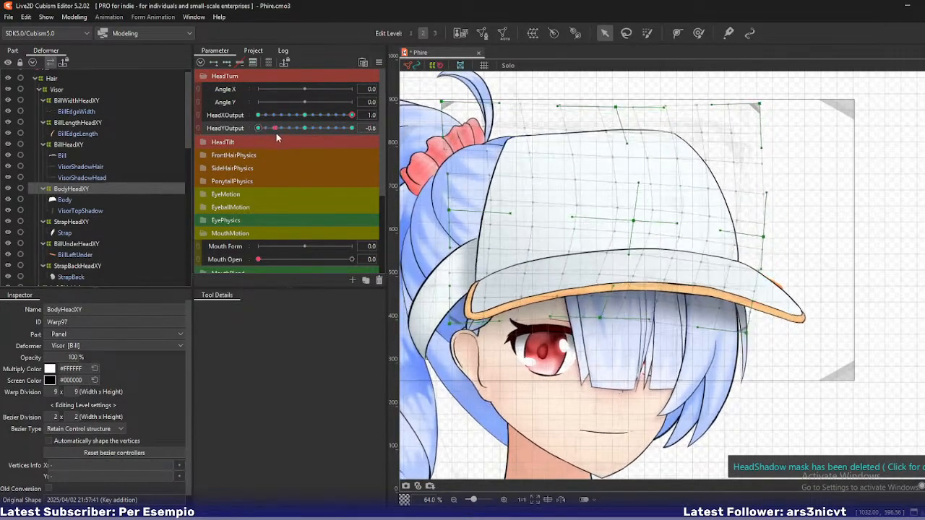
{"action": "mouse_move", "coordinate": [248, 130]}
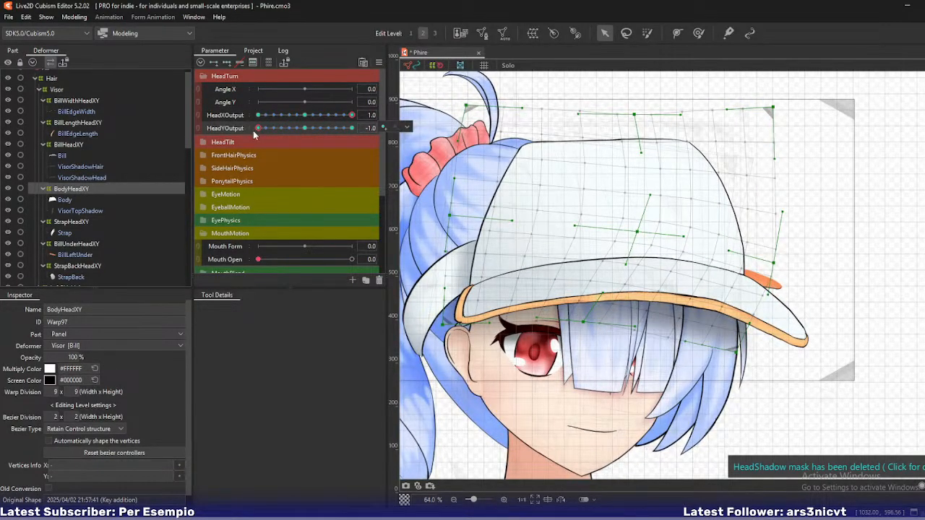
{"action": "mouse_move", "coordinate": [351, 115]}
{"action": "left_mouse_down"}
{"action": "mouse_move", "coordinate": [331, 122]}
{"action": "mouse_move", "coordinate": [359, 128]}
{"action": "left_mouse_up"}
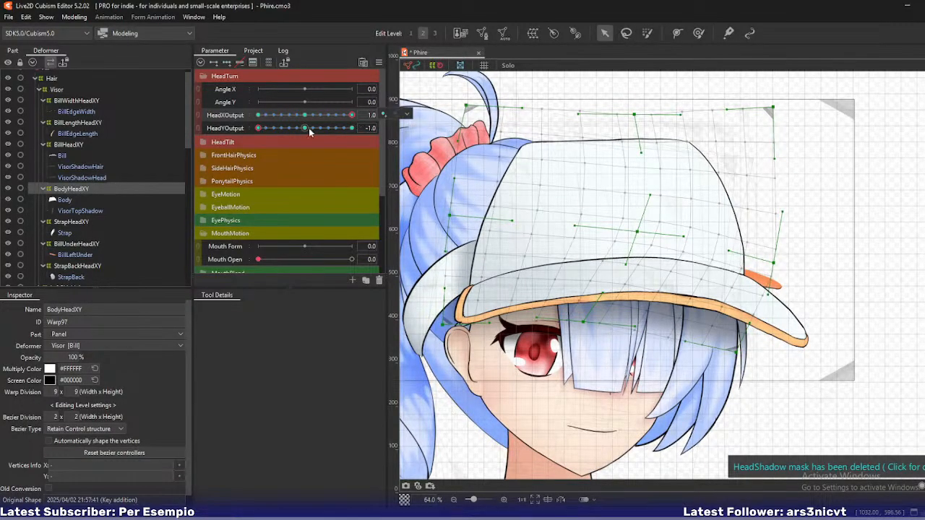
{"action": "left_click_drag", "start_coordinate": [258, 129], "coordinate": [296, 127]}
{"action": "left_click_drag", "start_coordinate": [348, 115], "coordinate": [363, 128]}
{"action": "left_click_drag", "start_coordinate": [273, 129], "coordinate": [248, 130]}
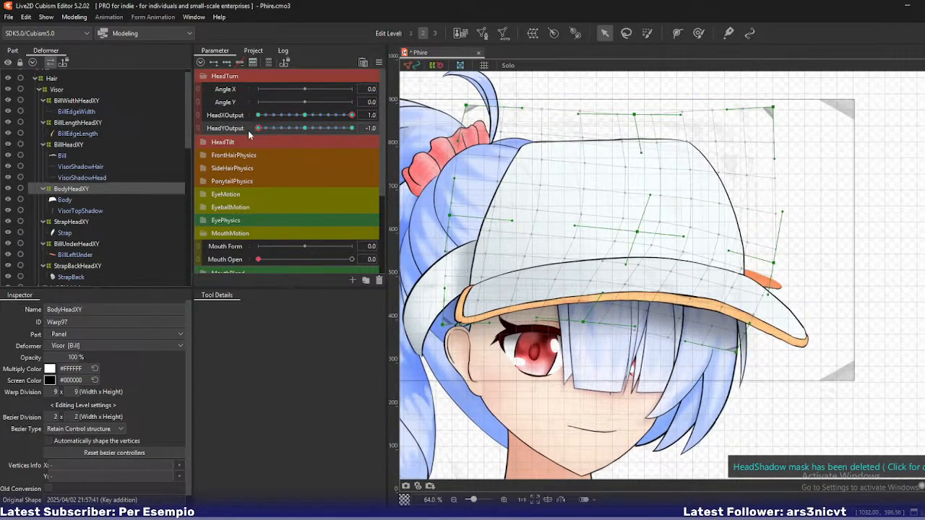
{"action": "left_click", "coordinate": [304, 115]}
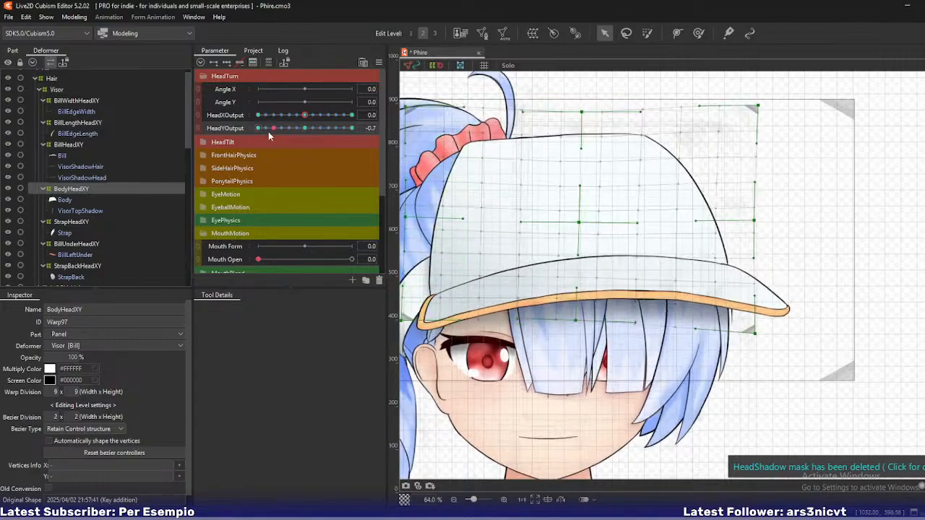
{"action": "left_click_drag", "start_coordinate": [304, 115], "coordinate": [354, 119]}
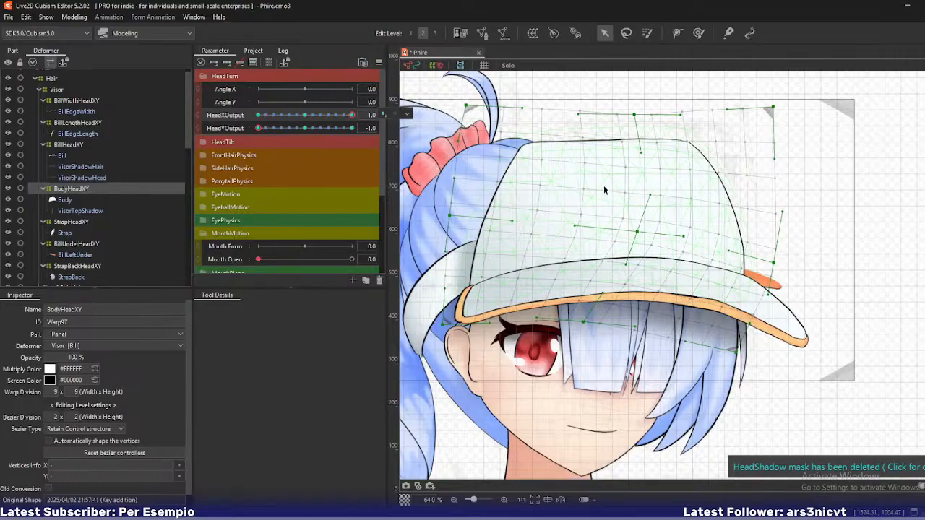
Nudge the BodyHeadXY warp's centre point and shift its bottom-centre point toward the facing side, checking the crown along HeadXOutput and HeadYOutput
{"action": "mouse_move", "coordinate": [258, 129]}
{"action": "left_mouse_down"}
{"action": "mouse_move", "coordinate": [289, 130]}
{"action": "mouse_move", "coordinate": [247, 134]}
{"action": "left_mouse_up"}
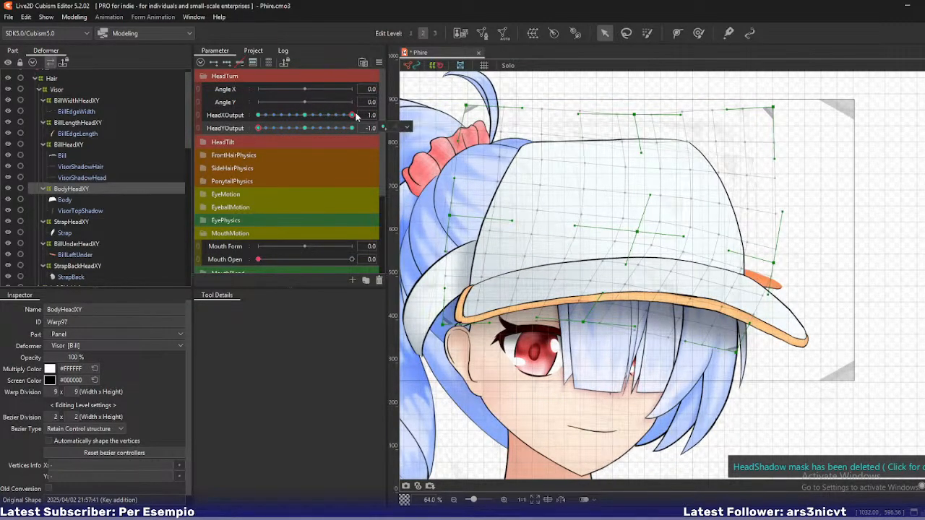
{"action": "left_click_drag", "start_coordinate": [352, 115], "coordinate": [374, 127]}
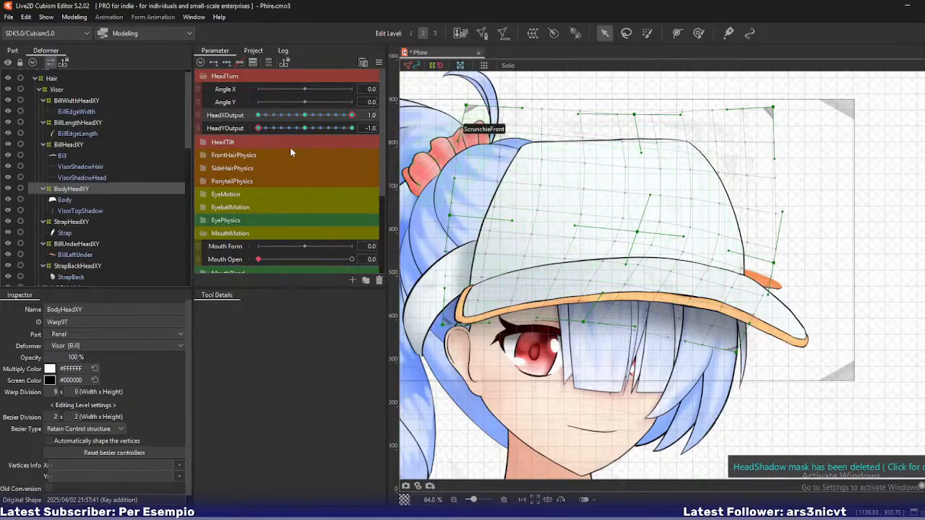
{"action": "mouse_move", "coordinate": [259, 129]}
{"action": "left_mouse_down"}
{"action": "mouse_move", "coordinate": [281, 129]}
{"action": "mouse_move", "coordinate": [247, 134]}
{"action": "left_mouse_up"}
{"action": "left_click_drag", "start_coordinate": [637, 232], "coordinate": [641, 232]}
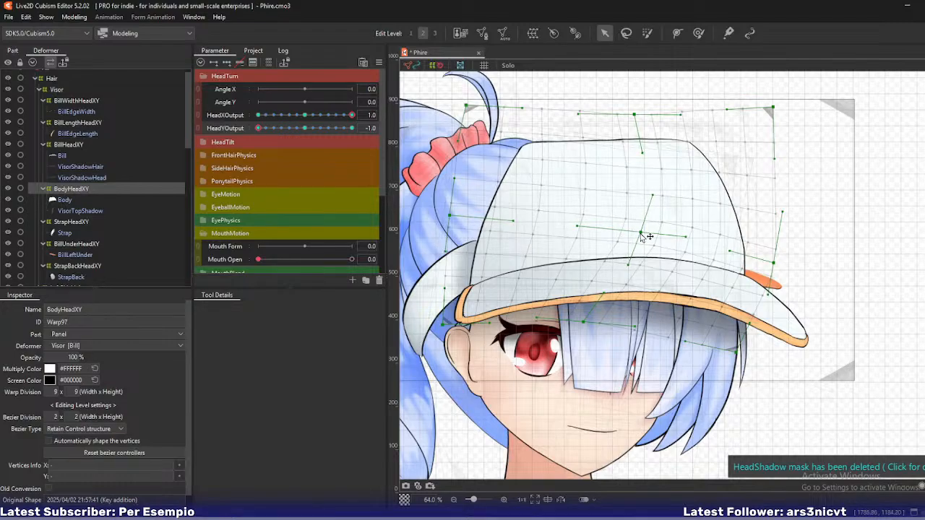
{"action": "left_click_drag", "start_coordinate": [582, 323], "coordinate": [613, 326]}
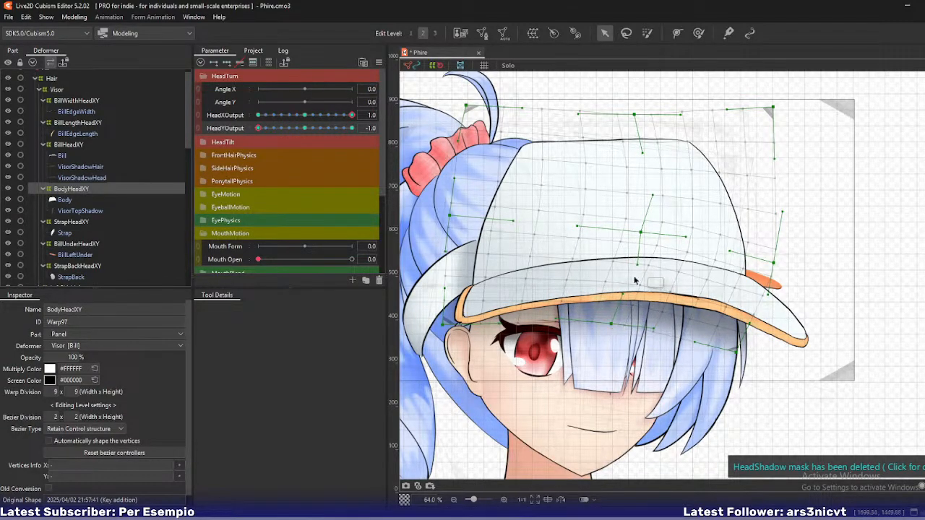
{"action": "left_click_drag", "start_coordinate": [637, 266], "coordinate": [644, 236]}
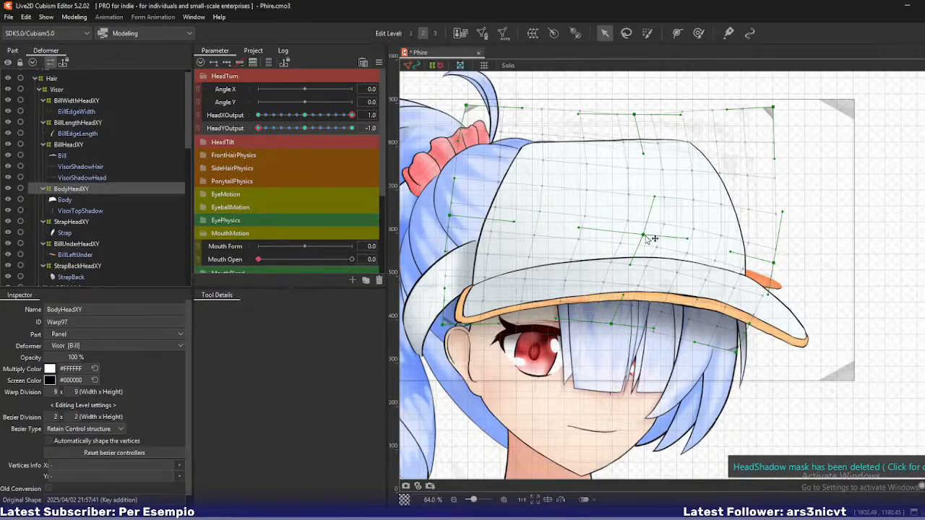
{"action": "mouse_move", "coordinate": [260, 129]}
{"action": "left_mouse_down"}
{"action": "mouse_move", "coordinate": [275, 127]}
{"action": "mouse_move", "coordinate": [257, 129]}
{"action": "mouse_move", "coordinate": [271, 133]}
{"action": "mouse_move", "coordinate": [254, 140]}
{"action": "left_mouse_up"}
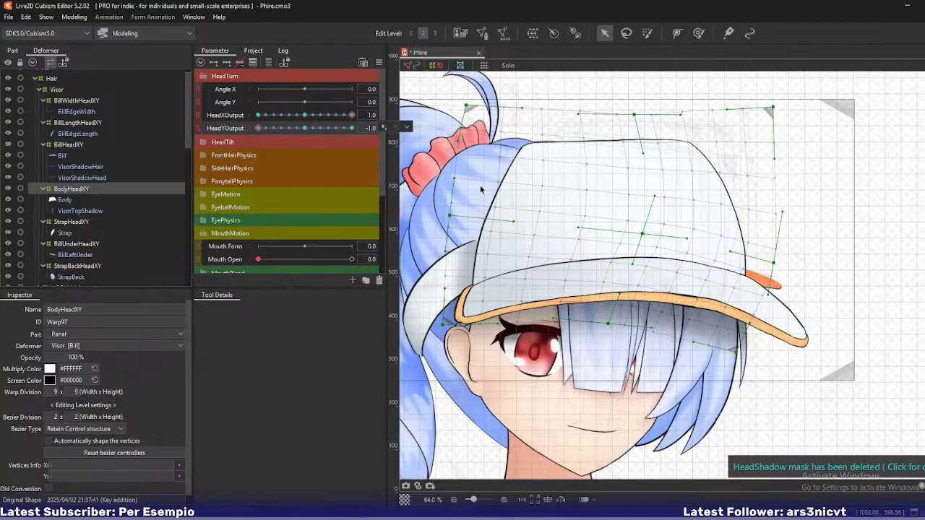
Adjust the BillWidthHeadXY warp's left edge by raising its middle-left point and nudging the top-left and bottom-left corners
{"action": "left_click", "coordinate": [77, 146]}
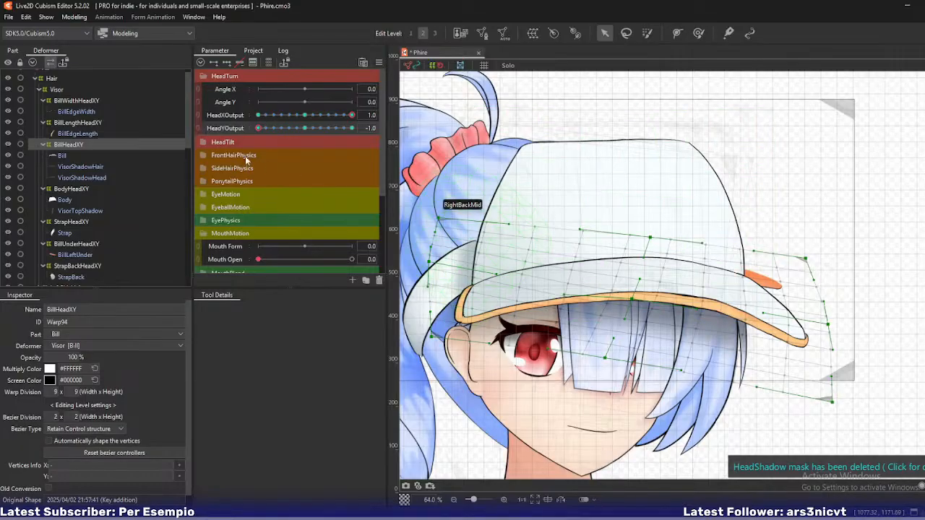
{"action": "left_click", "coordinate": [76, 103]}
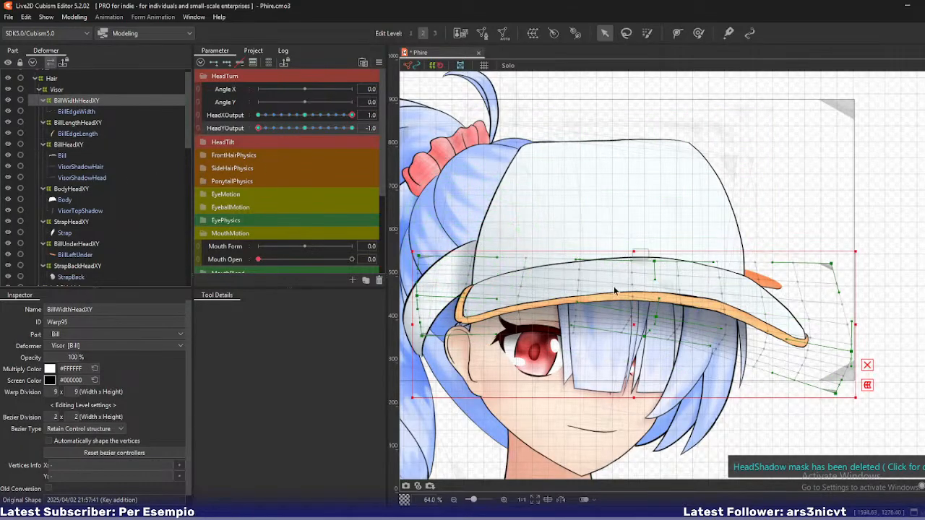
{"action": "key", "text": "ctrl+a"}
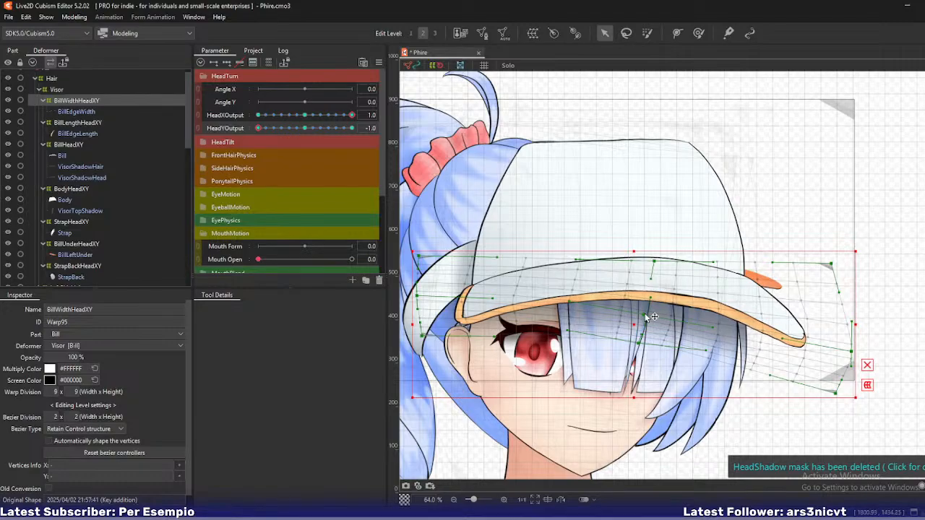
{"action": "scroll", "coordinate": [504, 311], "scroll_direction": "up", "scroll_amount": 2}
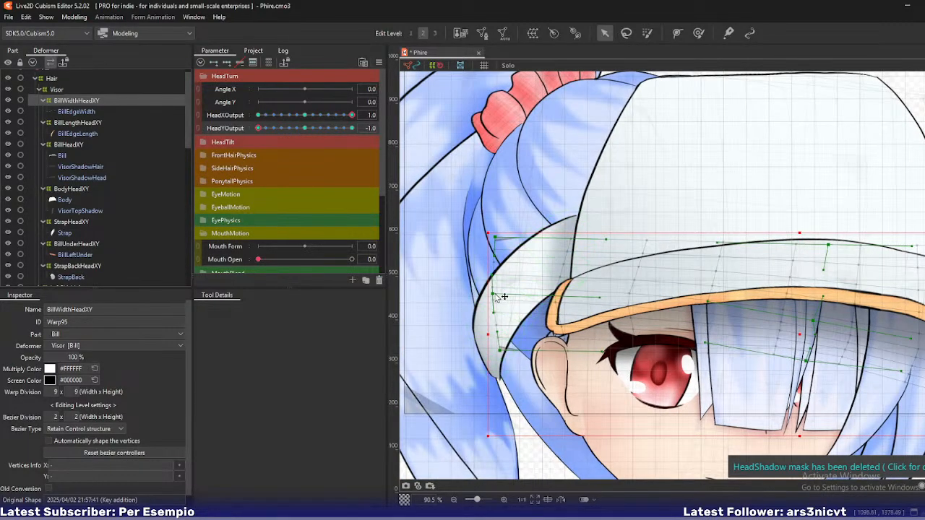
{"action": "left_click_drag", "start_coordinate": [493, 294], "coordinate": [495, 289]}
{"action": "left_click_drag", "start_coordinate": [504, 354], "coordinate": [500, 353]}
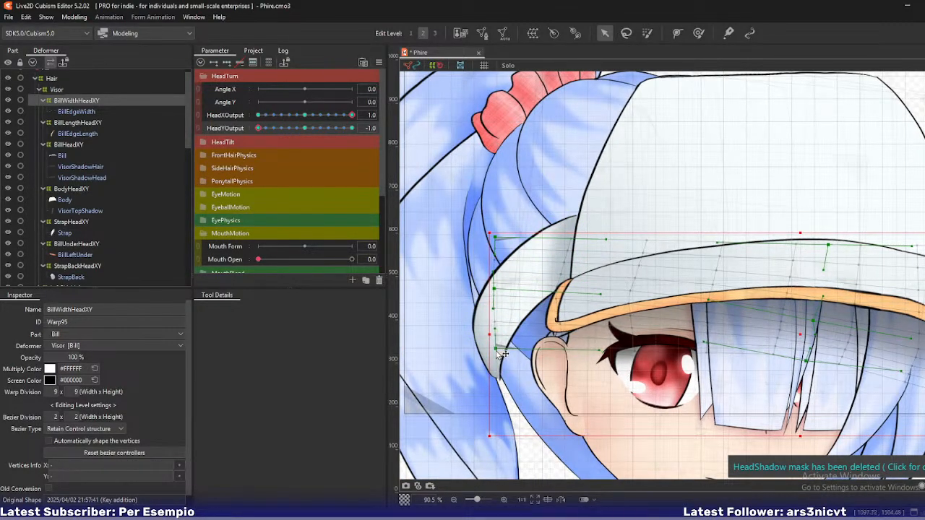
{"action": "left_click_drag", "start_coordinate": [496, 238], "coordinate": [504, 237]}
{"action": "left_click_drag", "start_coordinate": [494, 290], "coordinate": [499, 291]}
Examine the bill's edge across the whole cap while sweeping HeadXOutput and HeadYOutput, returning to 1.0 and -1.0
{"action": "left_click_drag", "start_coordinate": [786, 331], "coordinate": [551, 299]}
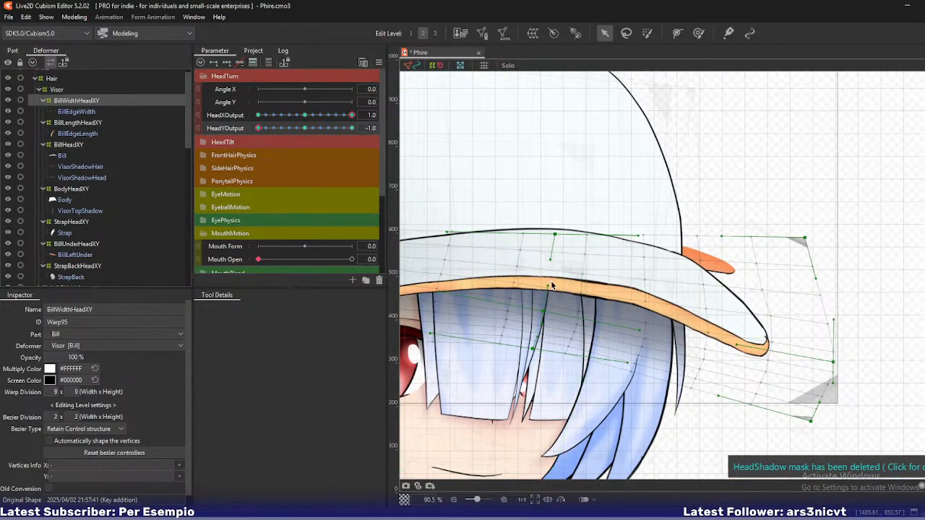
{"action": "scroll", "coordinate": [579, 290], "scroll_direction": "down", "scroll_amount": 3}
{"action": "left_click_drag", "start_coordinate": [579, 290], "coordinate": [658, 334]}
{"action": "scroll", "coordinate": [658, 335], "scroll_direction": "down", "scroll_amount": 2}
{"action": "scroll", "coordinate": [596, 294], "scroll_direction": "up", "scroll_amount": 2}
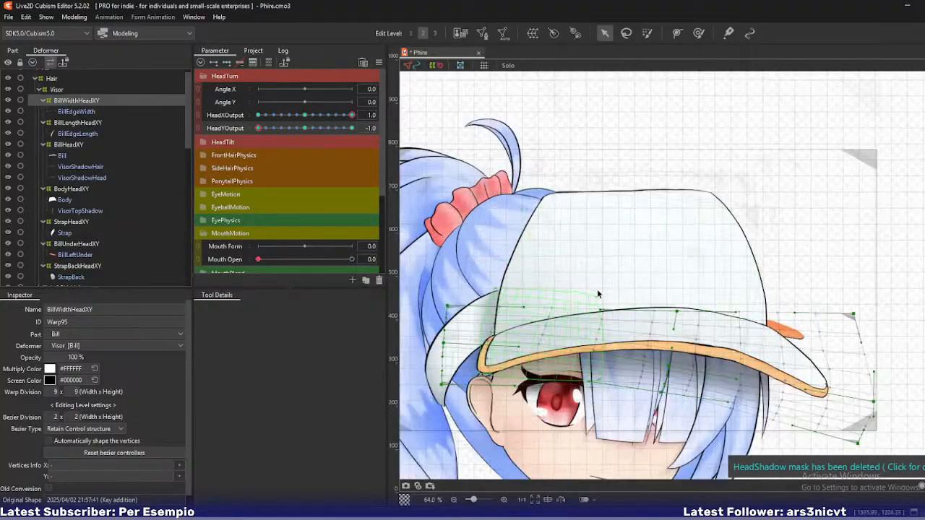
{"action": "left_click_drag", "start_coordinate": [642, 291], "coordinate": [555, 246]}
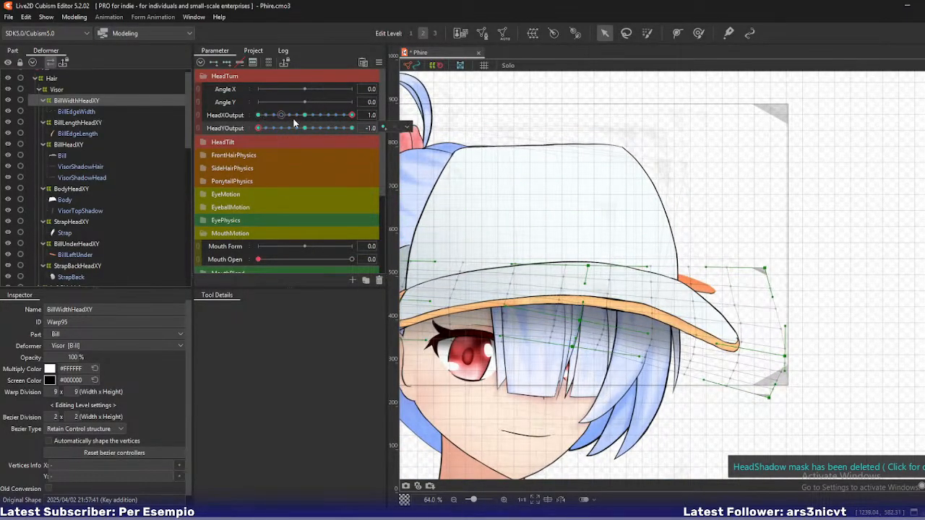
{"action": "mouse_move", "coordinate": [350, 115]}
{"action": "left_mouse_down"}
{"action": "mouse_move", "coordinate": [327, 116]}
{"action": "mouse_move", "coordinate": [355, 125]}
{"action": "left_mouse_up"}
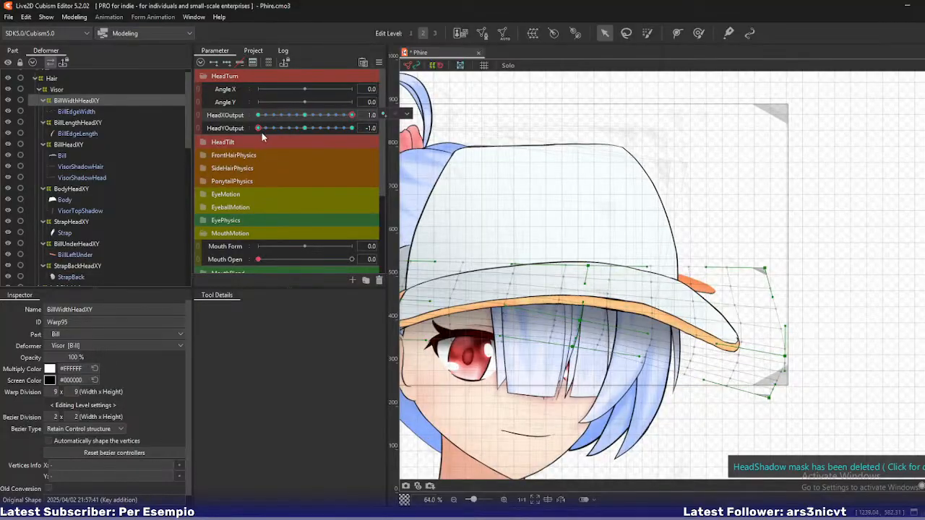
{"action": "mouse_move", "coordinate": [259, 130]}
{"action": "left_mouse_down"}
{"action": "mouse_move", "coordinate": [273, 129]}
{"action": "mouse_move", "coordinate": [246, 132]}
{"action": "left_mouse_up"}
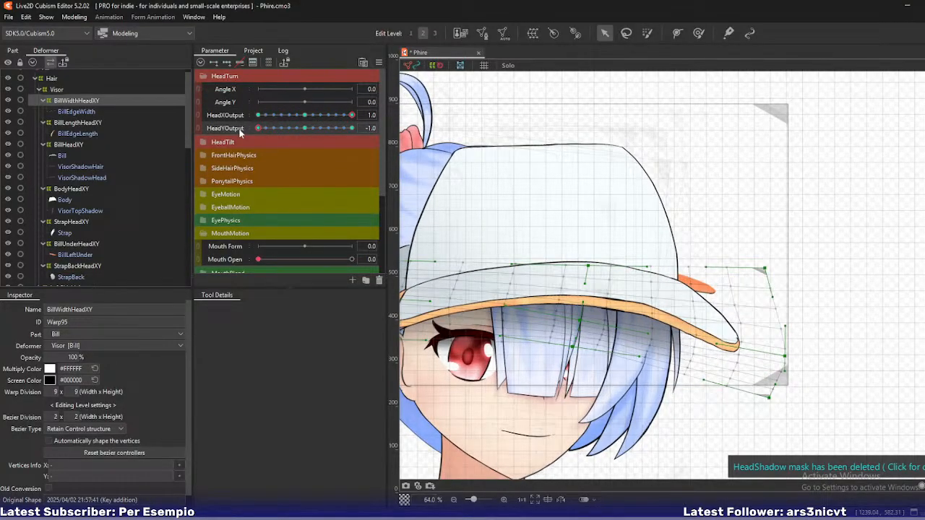
Move the BillHeadXY warp's top-centre point toward the facing side and lower its top-right corner
{"action": "left_click", "coordinate": [74, 147]}
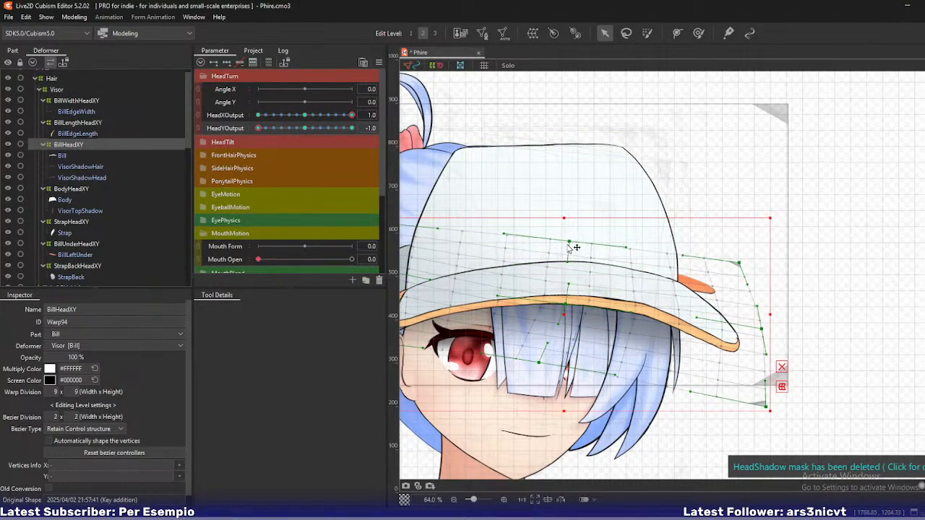
{"action": "left_click_drag", "start_coordinate": [569, 247], "coordinate": [595, 250]}
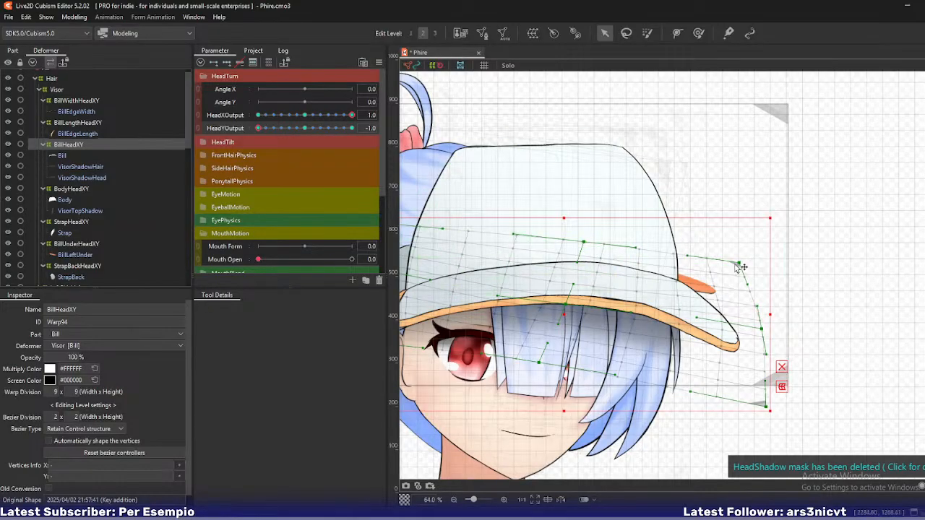
{"action": "mouse_move", "coordinate": [259, 129]}
{"action": "left_mouse_down"}
{"action": "mouse_move", "coordinate": [276, 132]}
{"action": "mouse_move", "coordinate": [253, 131]}
{"action": "left_mouse_up"}
{"action": "left_click_drag", "start_coordinate": [739, 263], "coordinate": [739, 279]}
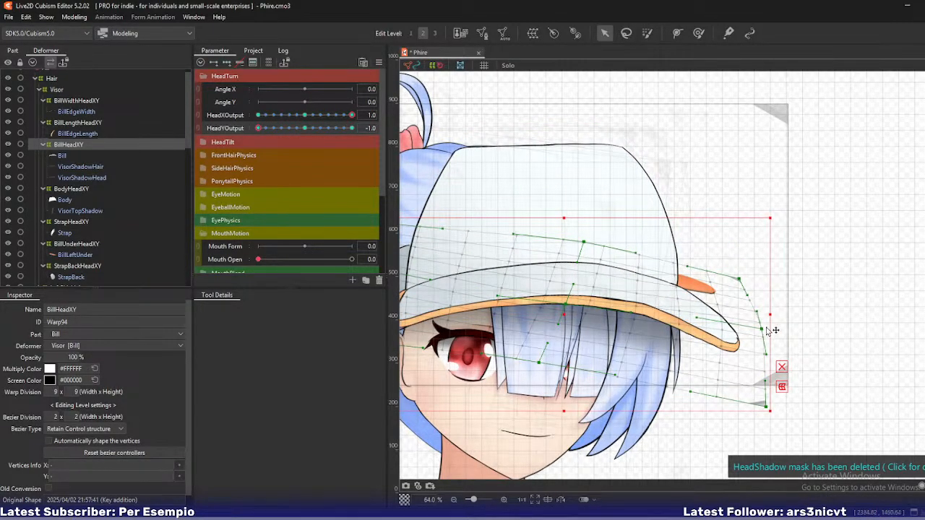
{"action": "left_click_drag", "start_coordinate": [585, 242], "coordinate": [573, 246]}
{"action": "key", "text": "ctrl+z"}
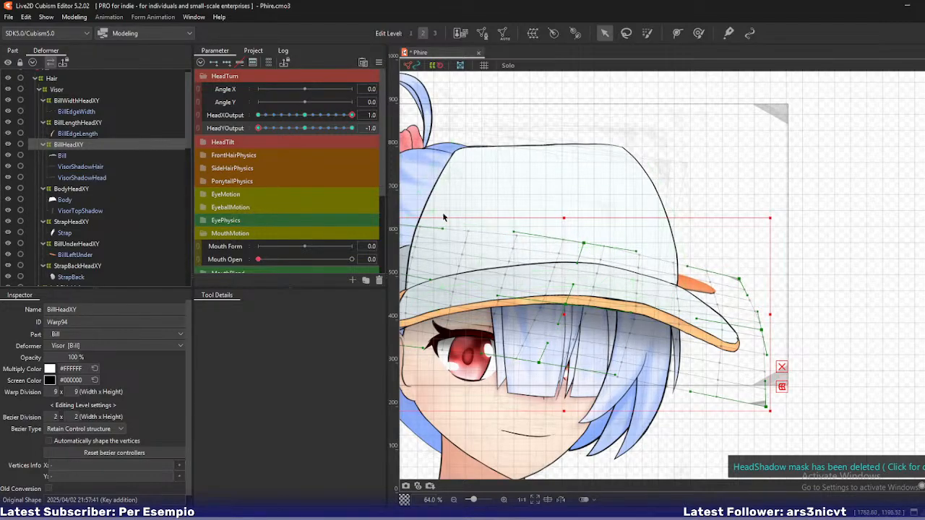
Lower the BillHeadXY warp's top-right corner further and check the bill's tip along HeadYOutput
{"action": "mouse_move", "coordinate": [262, 129]}
{"action": "left_mouse_down"}
{"action": "mouse_move", "coordinate": [280, 128]}
{"action": "mouse_move", "coordinate": [256, 130]}
{"action": "left_mouse_up"}
{"action": "left_click_drag", "start_coordinate": [741, 279], "coordinate": [744, 297]}
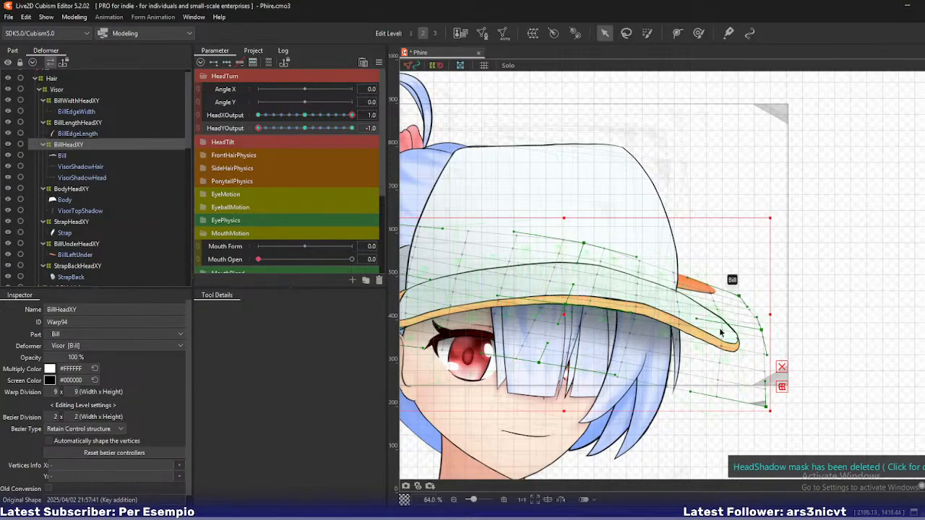
{"action": "scroll", "coordinate": [684, 332], "scroll_direction": "up", "scroll_amount": 1}
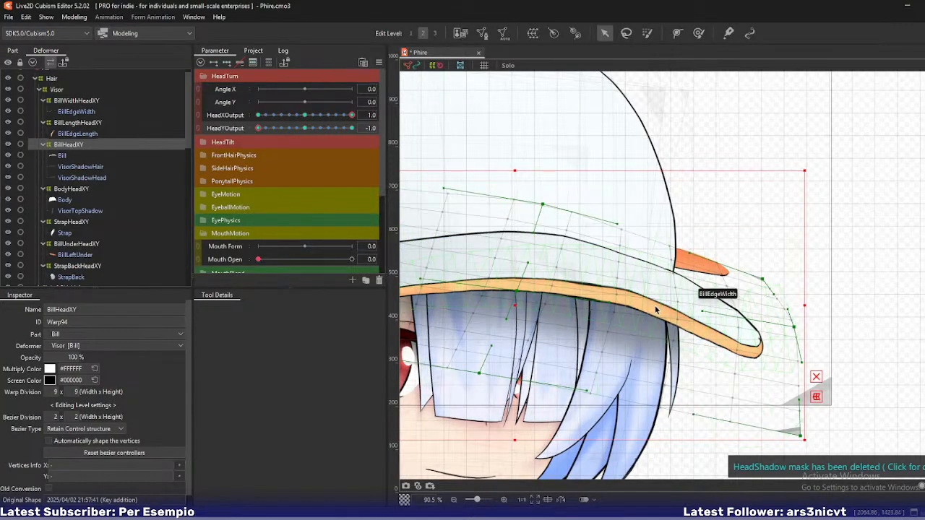
{"action": "left_click_drag", "start_coordinate": [257, 129], "coordinate": [201, 148]}
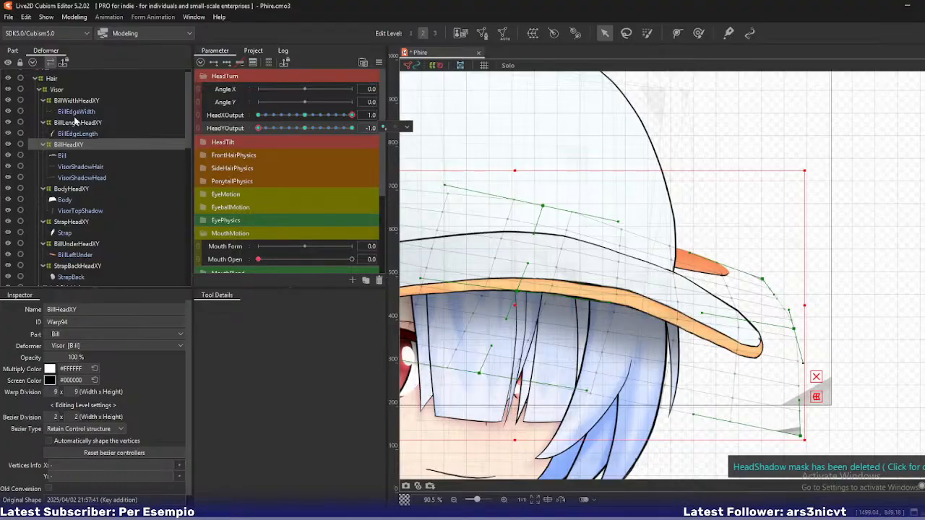
Pull the BillWidthHeadXY warp's top-right corner down and outward and raise its middle-right point slightly to follow the bill's edge
{"action": "left_click", "coordinate": [76, 122]}
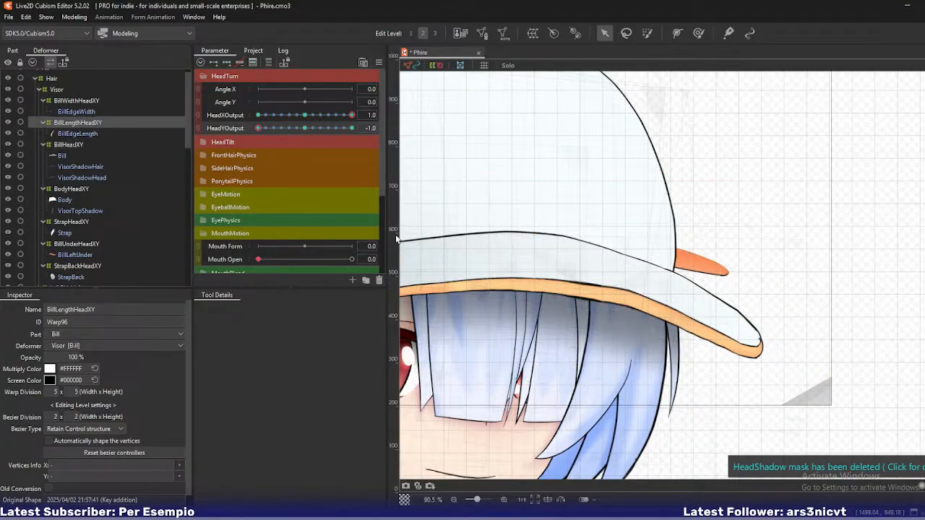
{"action": "left_click", "coordinate": [80, 102]}
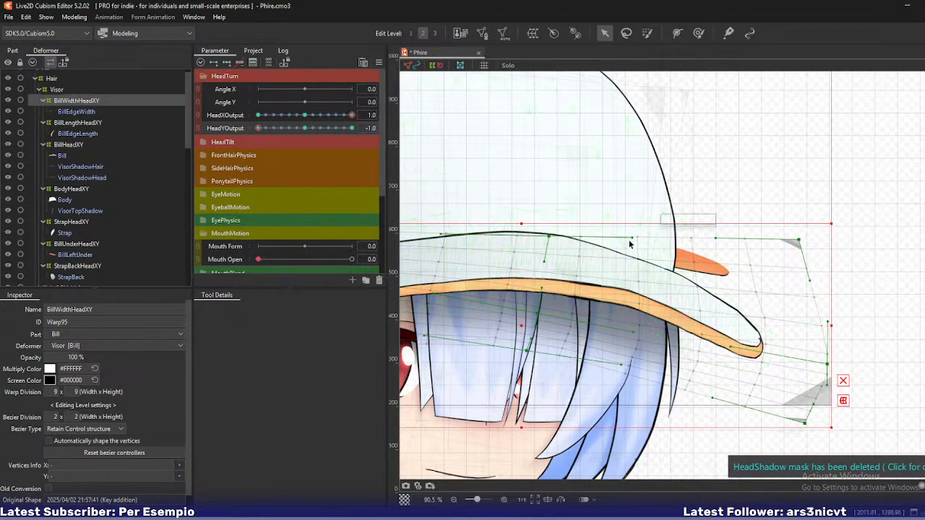
{"action": "left_click_drag", "start_coordinate": [799, 240], "coordinate": [821, 290]}
{"action": "left_click", "coordinate": [831, 360]}
{"action": "left_click_drag", "start_coordinate": [831, 365], "coordinate": [833, 361]}
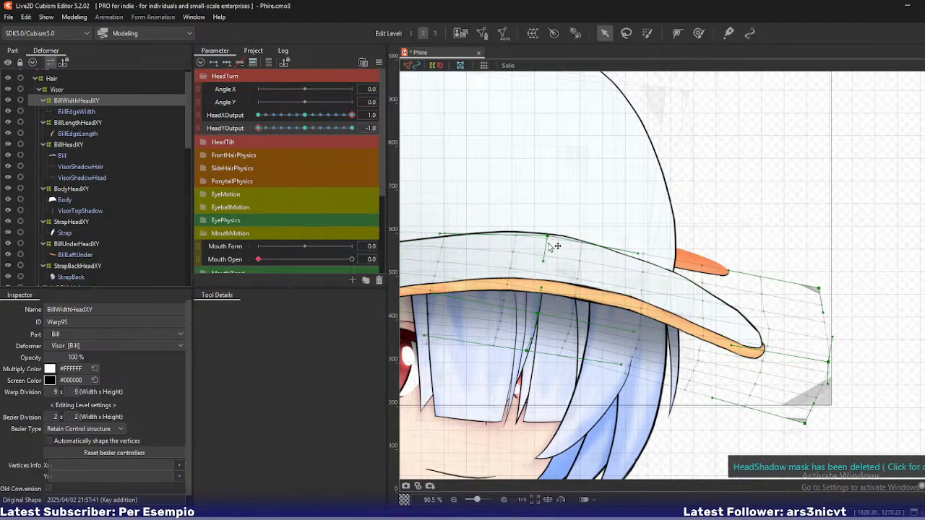
{"action": "scroll", "coordinate": [549, 246], "scroll_direction": "down", "scroll_amount": 3}
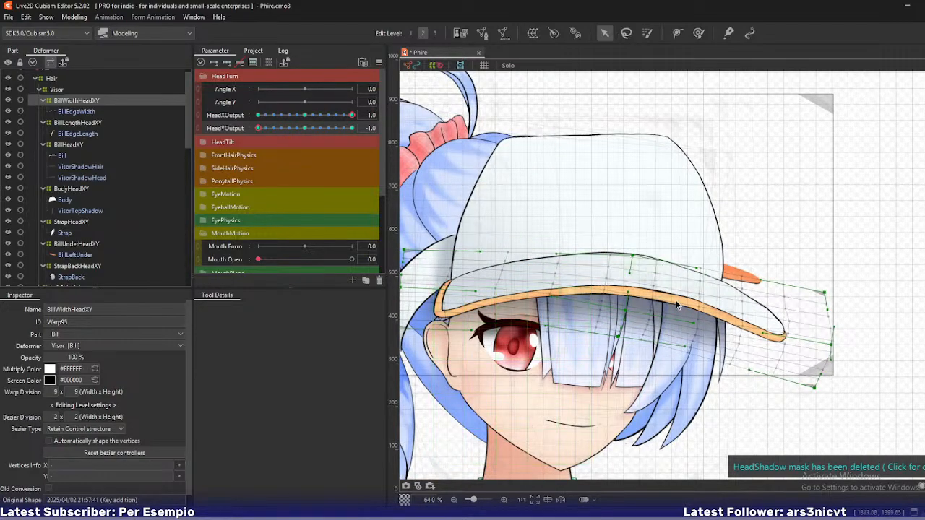
{"action": "scroll", "coordinate": [697, 288], "scroll_direction": "up", "scroll_amount": 3}
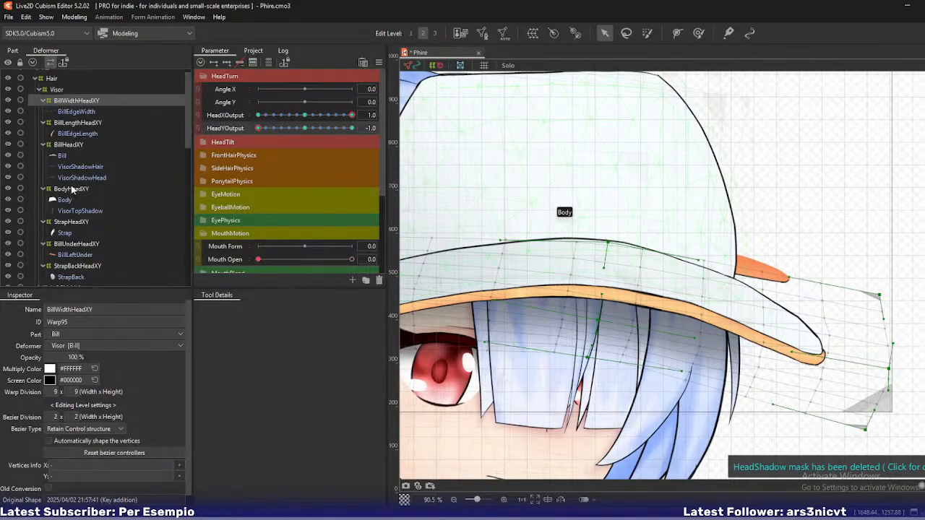
Reshape the BillHeadXY warp's right edge by moving the middle-right point and its upper handle inward and the bottom-right corner outward
{"action": "left_click", "coordinate": [72, 147]}
{"action": "scroll", "coordinate": [755, 261], "scroll_direction": "up", "scroll_amount": 1}
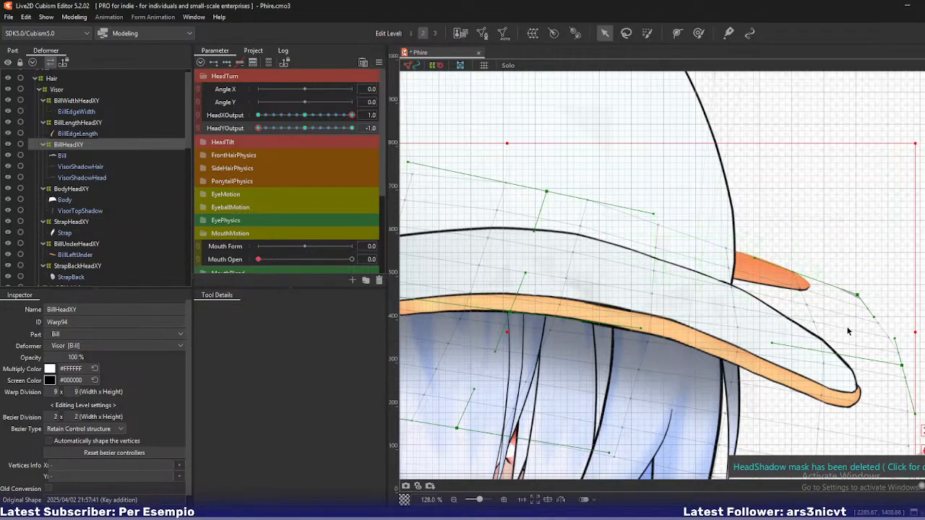
{"action": "left_click_drag", "start_coordinate": [906, 343], "coordinate": [890, 343]}
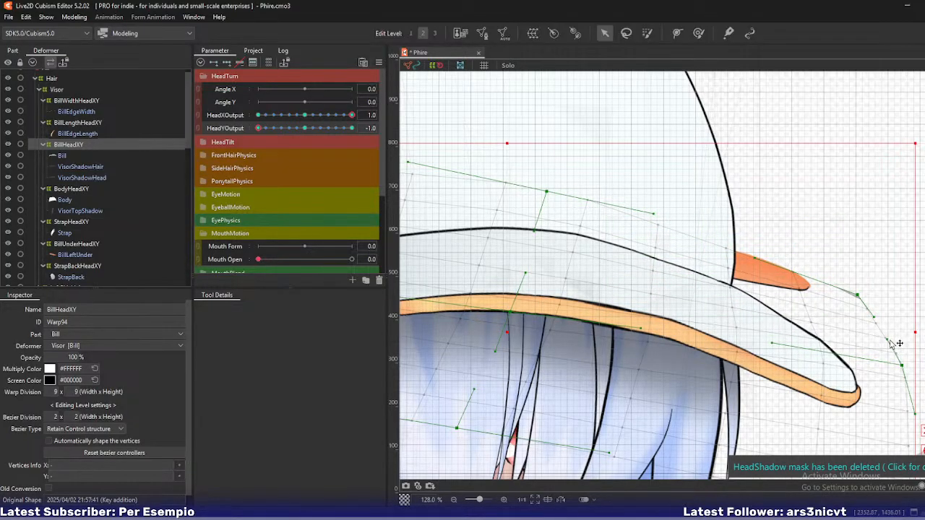
{"action": "scroll", "coordinate": [851, 320], "scroll_direction": "down", "scroll_amount": 4}
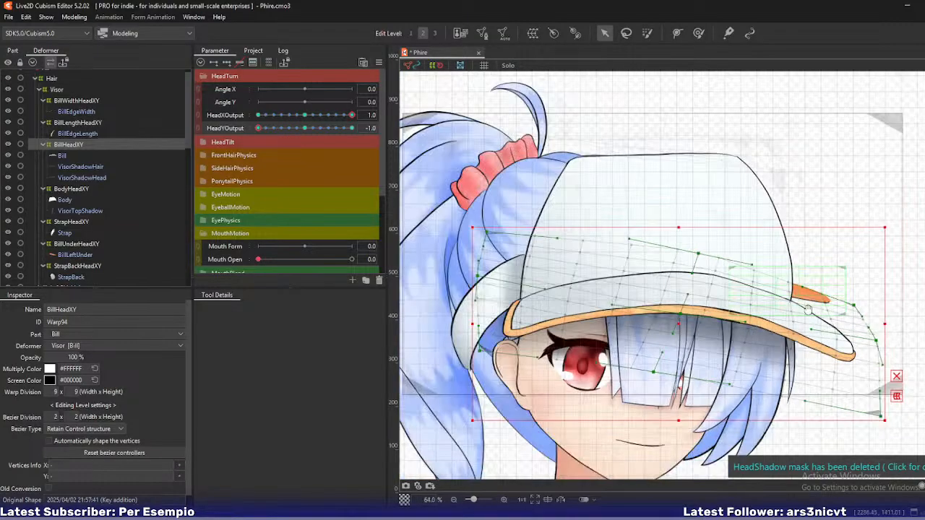
{"action": "left_click_drag", "start_coordinate": [764, 354], "coordinate": [752, 338]}
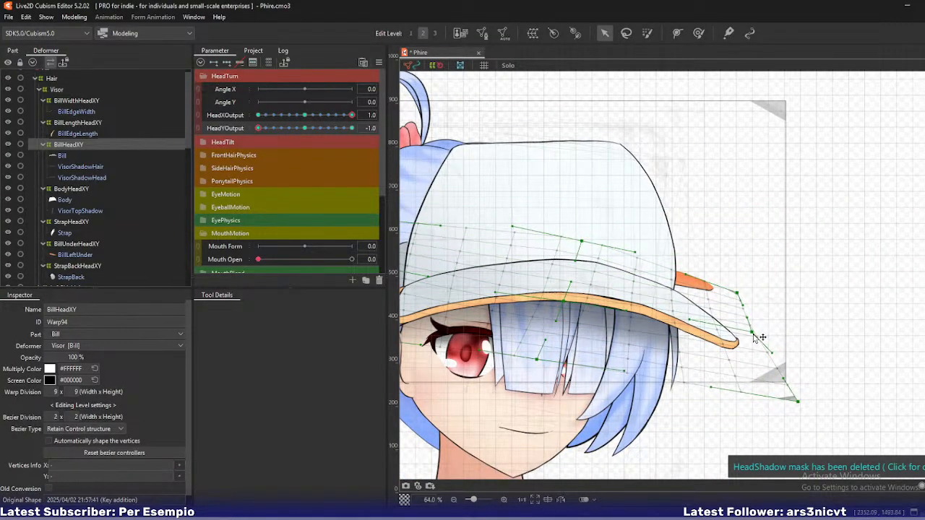
{"action": "mouse_move", "coordinate": [583, 245]}
{"action": "left_mouse_down"}
{"action": "mouse_move", "coordinate": [574, 246]}
{"action": "mouse_move", "coordinate": [582, 246]}
{"action": "left_mouse_up"}
Switch to edit level 1, nudge the BillHeadXY grid point just below the crown seam outward, and check the bill along HeadYOutput
{"action": "scroll", "coordinate": [606, 247], "scroll_direction": "up", "scroll_amount": 2}
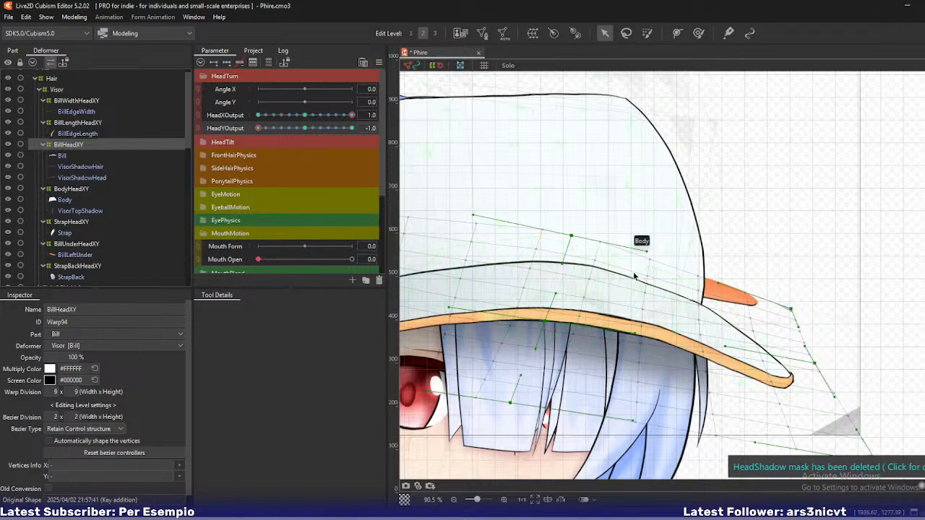
{"action": "scroll", "coordinate": [634, 276], "scroll_direction": "up", "scroll_amount": 6}
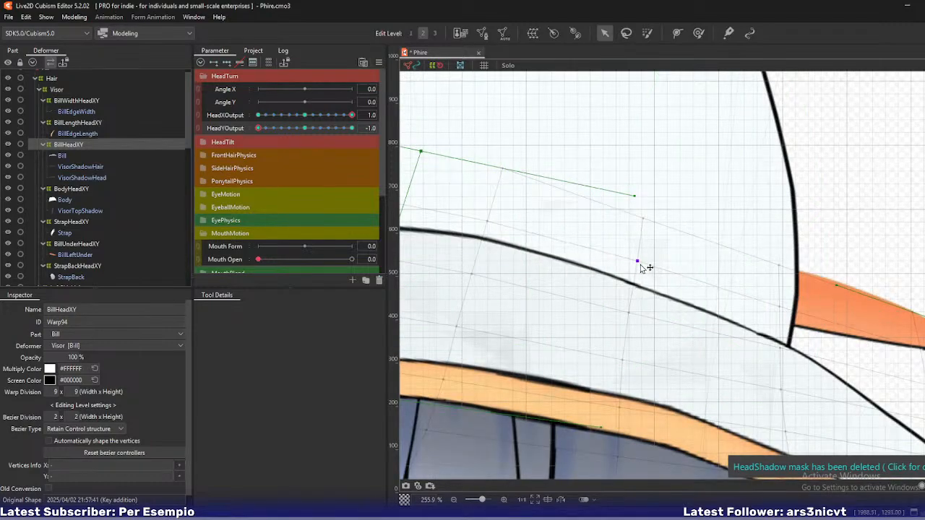
{"action": "left_click_drag", "start_coordinate": [640, 265], "coordinate": [633, 315]}
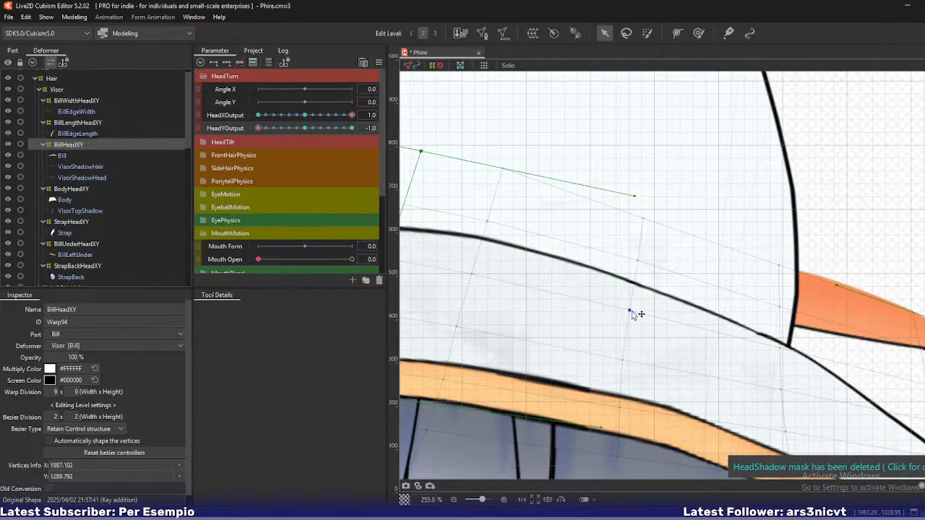
{"action": "left_click", "coordinate": [722, 293]}
{"action": "key", "text": "1"}
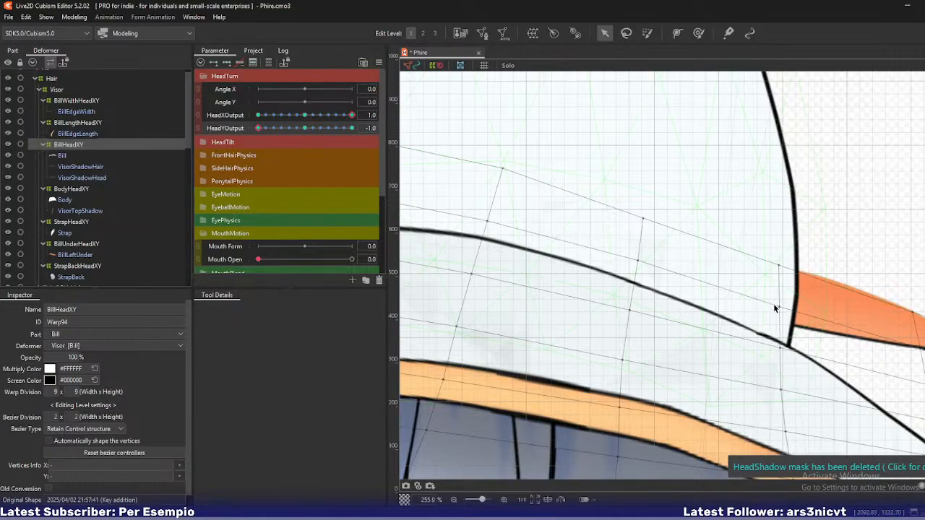
{"action": "left_click", "coordinate": [636, 310]}
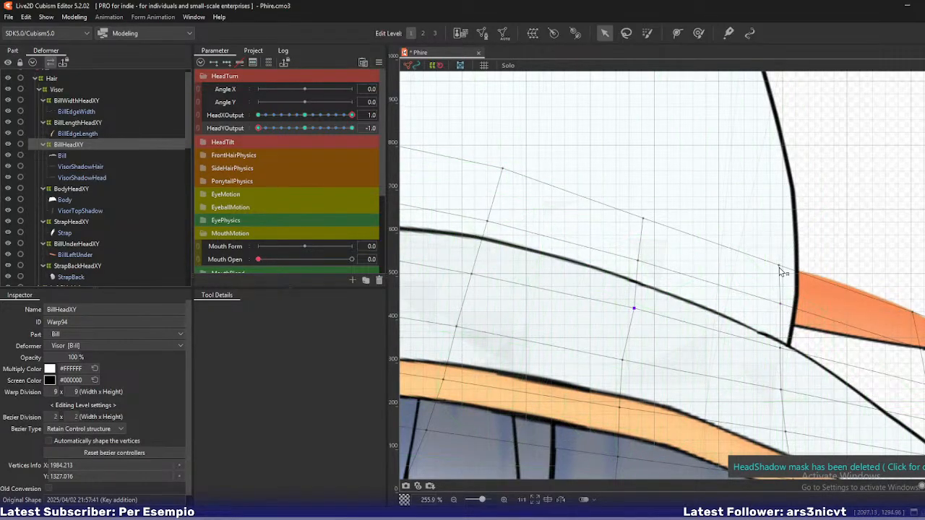
{"action": "scroll", "coordinate": [781, 271], "scroll_direction": "down", "scroll_amount": 5}
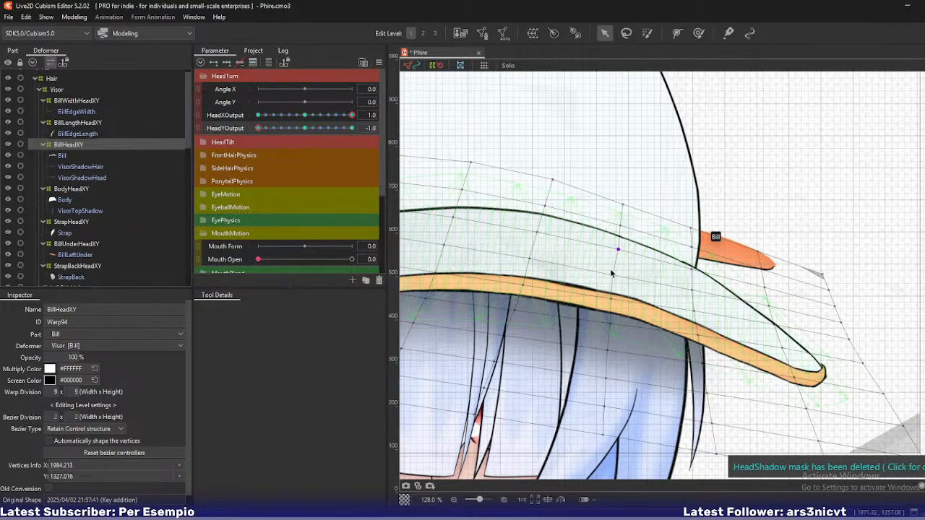
{"action": "scroll", "coordinate": [599, 240], "scroll_direction": "down", "scroll_amount": 2}
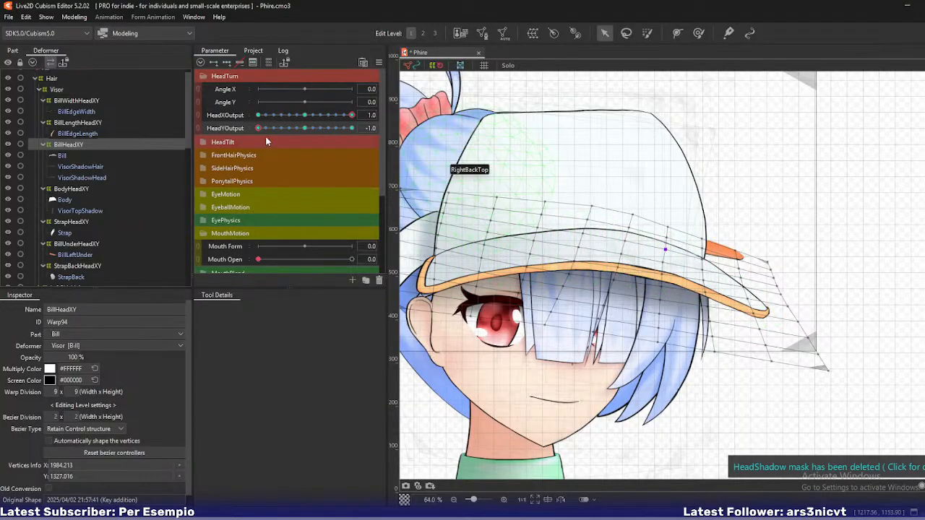
{"action": "left_click", "coordinate": [266, 127]}
{"action": "left_click_drag", "start_coordinate": [266, 124], "coordinate": [250, 138]}
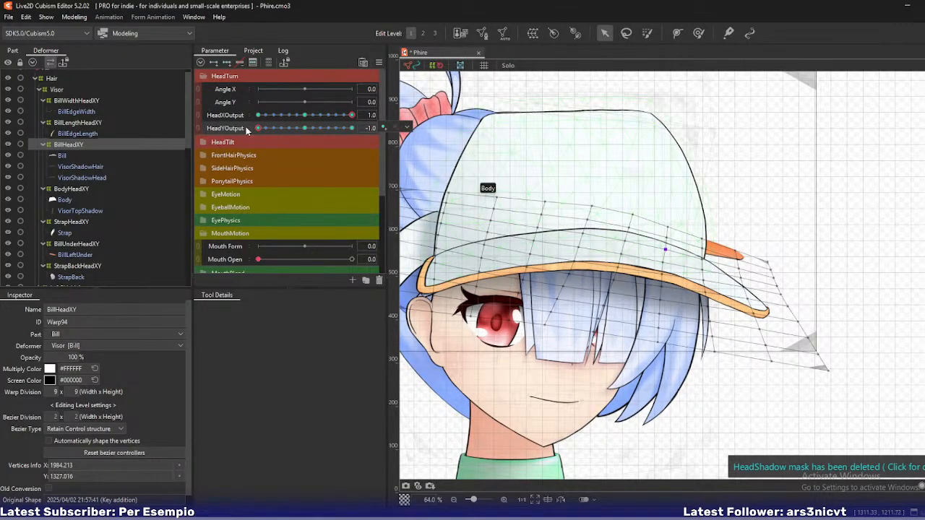
{"action": "left_click_drag", "start_coordinate": [258, 128], "coordinate": [229, 138]}
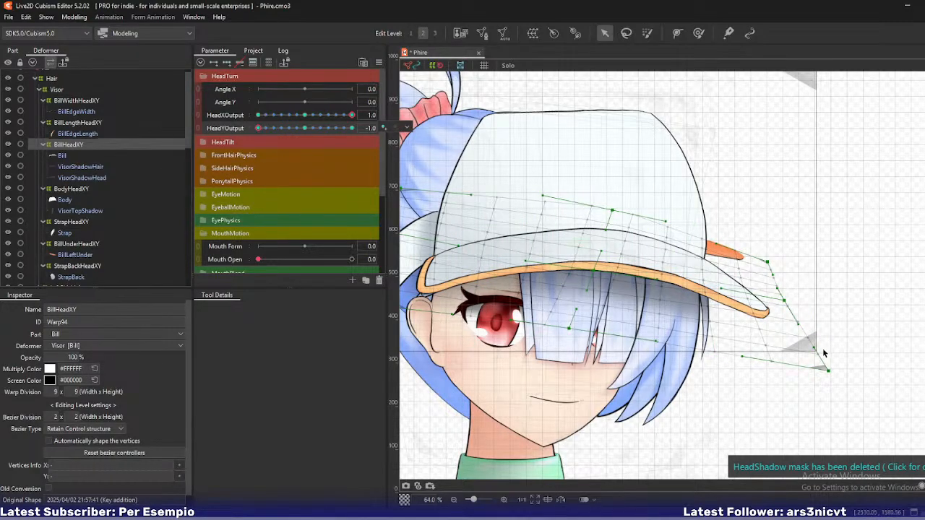
At edit level 2, lower the BillHeadXY warp's right-edge points, most at the bottom-right corner, and shift its bottom-centre point toward the facing side
{"action": "key", "text": "2"}
{"action": "left_click_drag", "start_coordinate": [785, 301], "coordinate": [784, 312]}
{"action": "left_click_drag", "start_coordinate": [773, 266], "coordinate": [774, 269]}
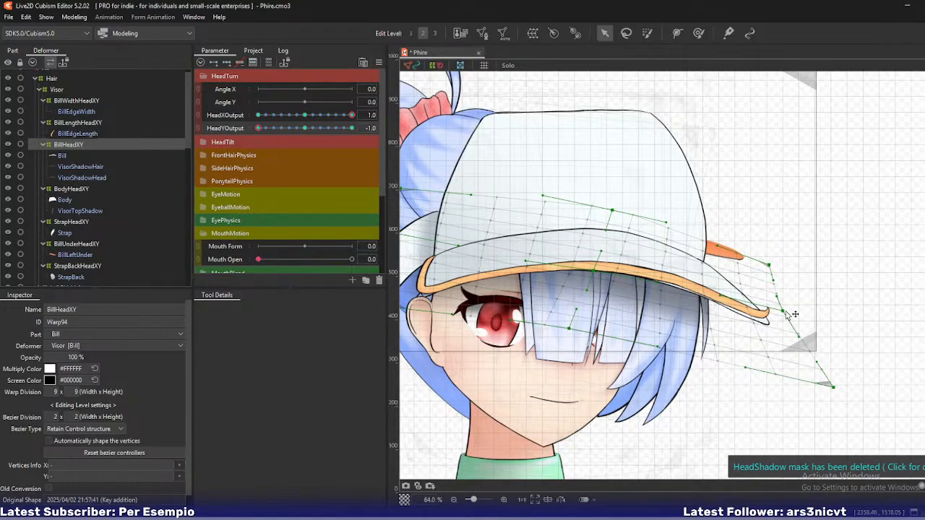
{"action": "left_click_drag", "start_coordinate": [786, 312], "coordinate": [786, 312]}
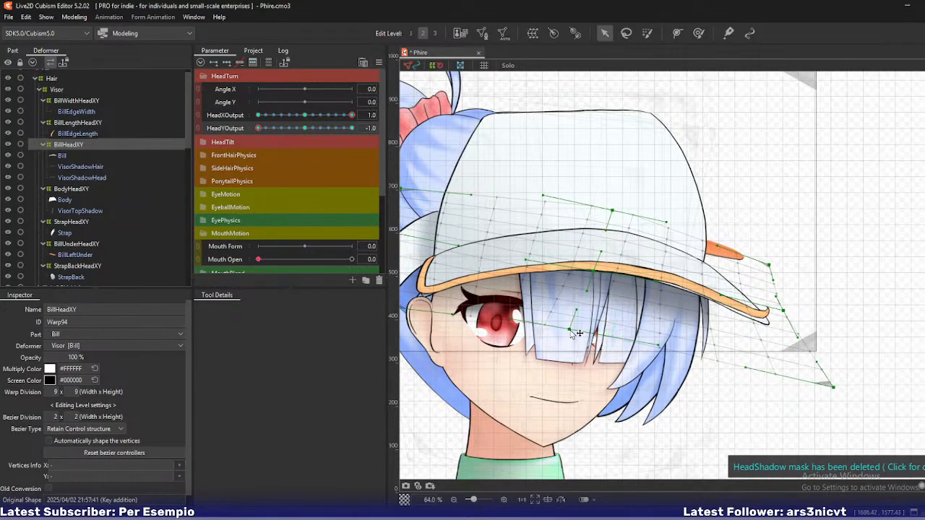
{"action": "left_click_drag", "start_coordinate": [579, 333], "coordinate": [590, 337]}
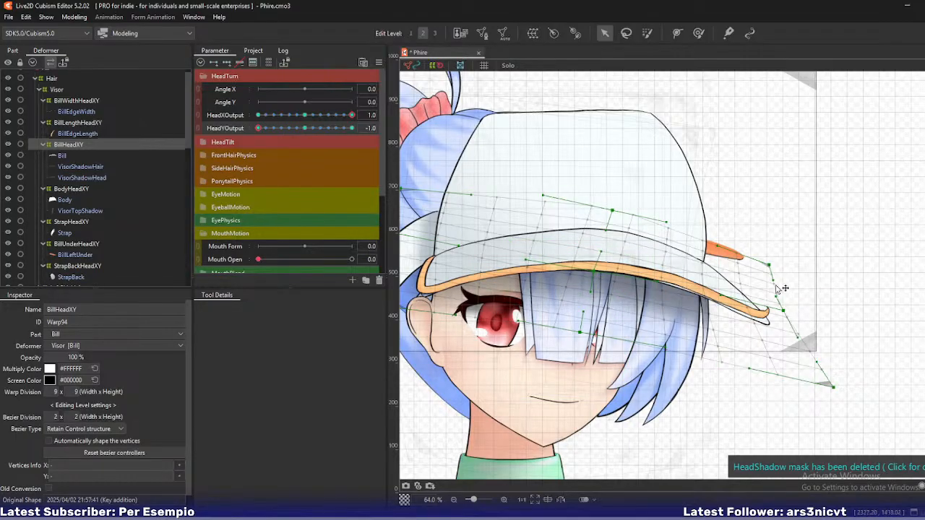
Lower the BillWidthHeadXY warp's bottom-right corner, middle-right point and top-right corner so the orange rim follows the bill's tip
{"action": "left_click", "coordinate": [109, 123]}
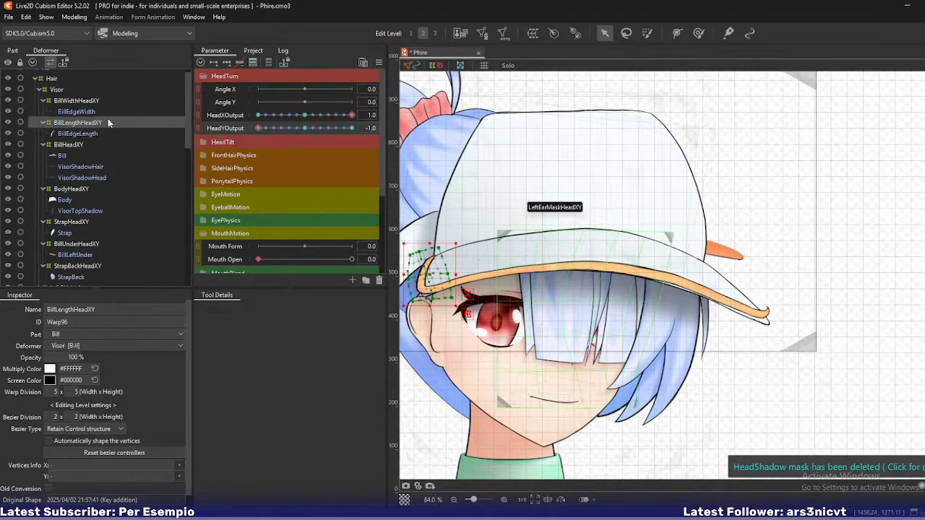
{"action": "left_click", "coordinate": [90, 101]}
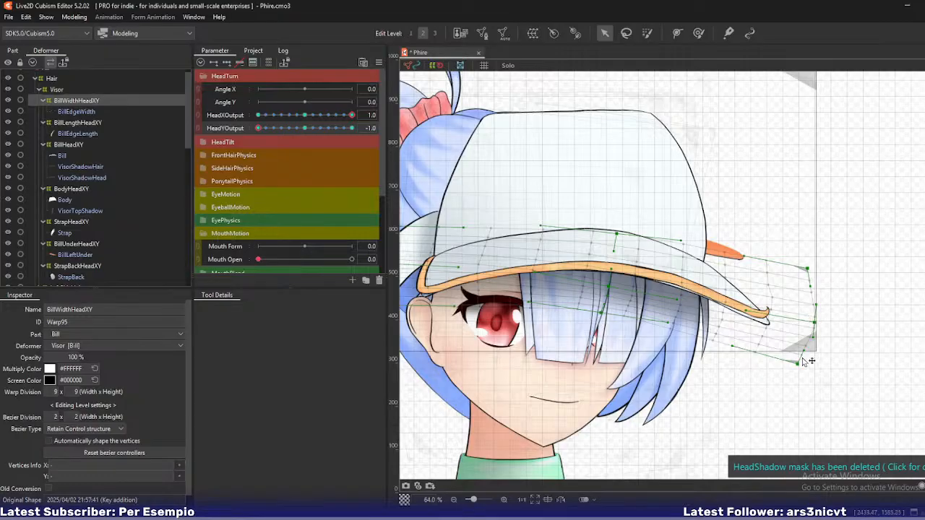
{"action": "left_click_drag", "start_coordinate": [799, 363], "coordinate": [798, 383]}
{"action": "left_click_drag", "start_coordinate": [814, 322], "coordinate": [819, 334]}
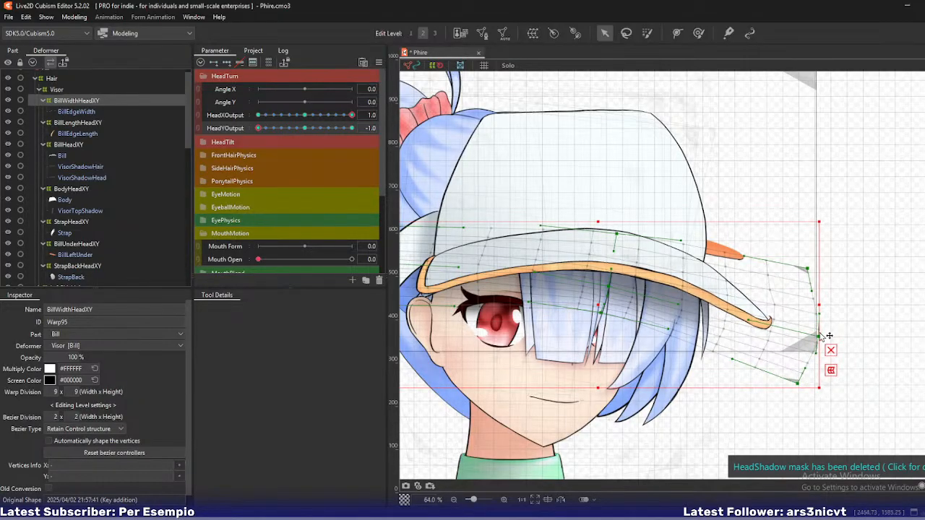
{"action": "left_click", "coordinate": [821, 293]}
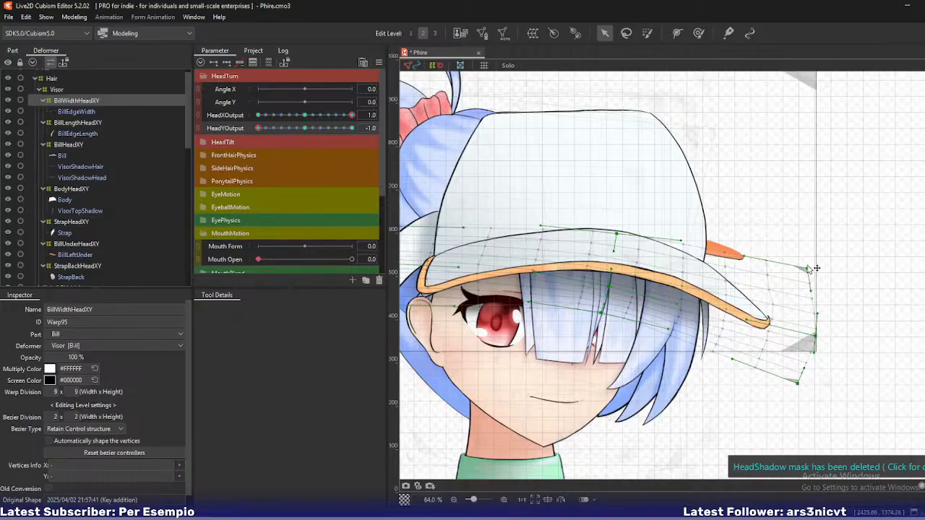
{"action": "left_click_drag", "start_coordinate": [807, 268], "coordinate": [801, 322]}
{"action": "scroll", "coordinate": [839, 347], "scroll_direction": "up", "scroll_amount": 2}
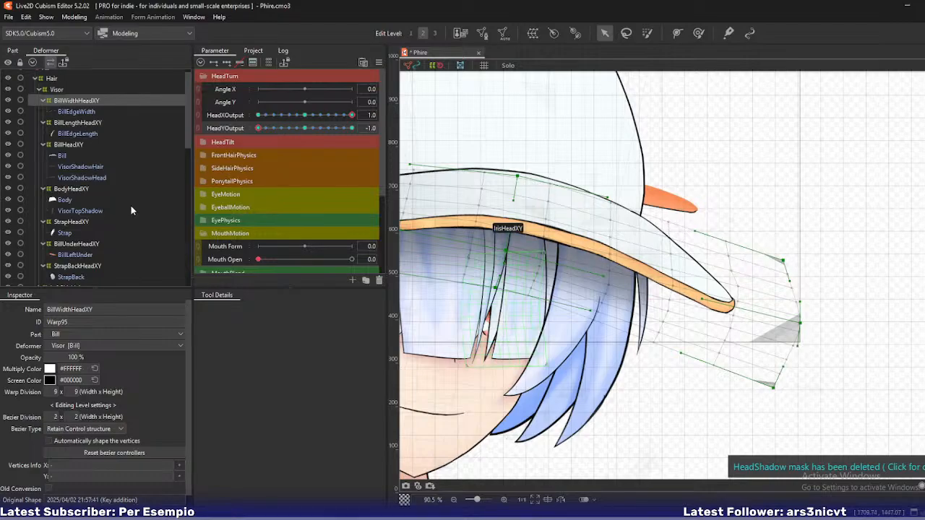
Check the bill along HeadYOutput and pull the BillHeadXY warp's bottom-right corner, top-right corner and middle-right point slightly inward
{"action": "left_click", "coordinate": [63, 147]}
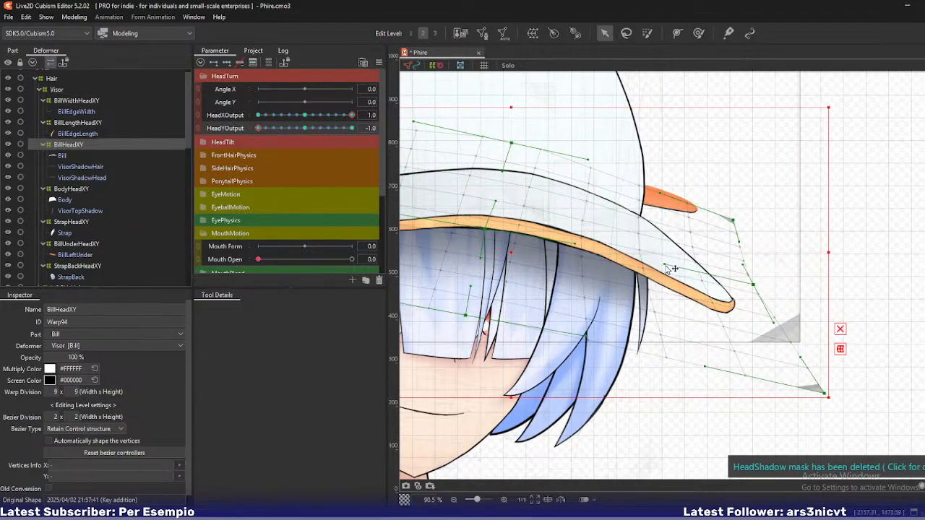
{"action": "scroll", "coordinate": [613, 325], "scroll_direction": "down", "scroll_amount": 3}
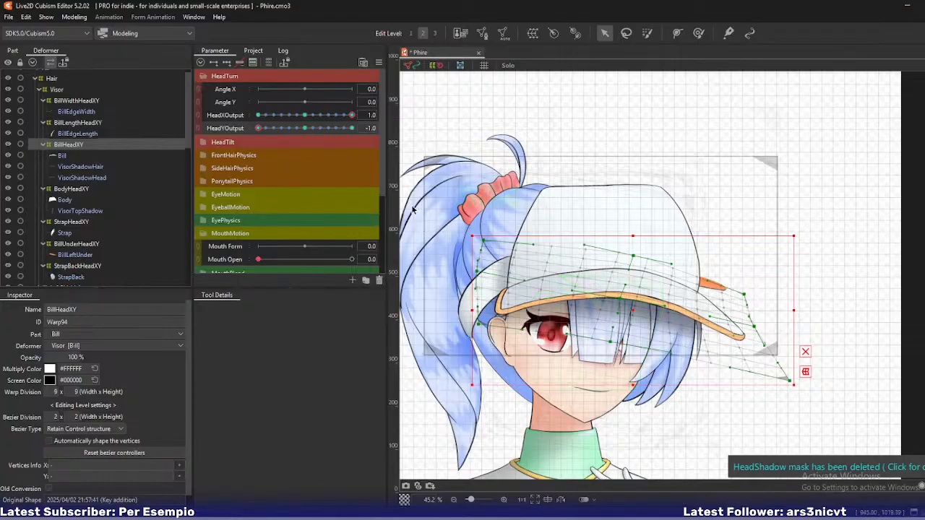
{"action": "left_click", "coordinate": [273, 128]}
{"action": "left_click_drag", "start_coordinate": [273, 127], "coordinate": [253, 136]}
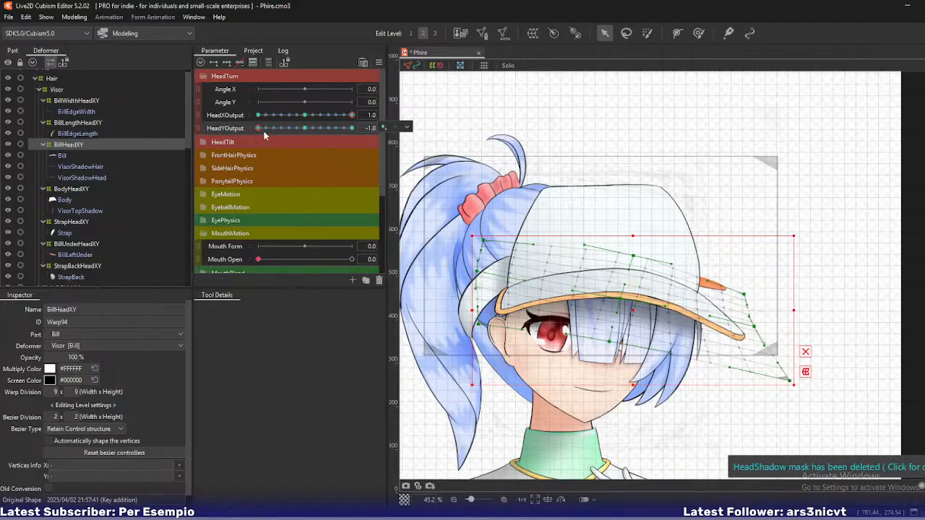
{"action": "mouse_move", "coordinate": [258, 128]}
{"action": "left_mouse_down"}
{"action": "mouse_move", "coordinate": [268, 131]}
{"action": "mouse_move", "coordinate": [254, 137]}
{"action": "left_mouse_up"}
{"action": "mouse_move", "coordinate": [258, 129]}
{"action": "left_mouse_down"}
{"action": "mouse_move", "coordinate": [272, 132]}
{"action": "mouse_move", "coordinate": [250, 133]}
{"action": "left_mouse_up"}
{"action": "scroll", "coordinate": [773, 346], "scroll_direction": "up", "scroll_amount": 2}
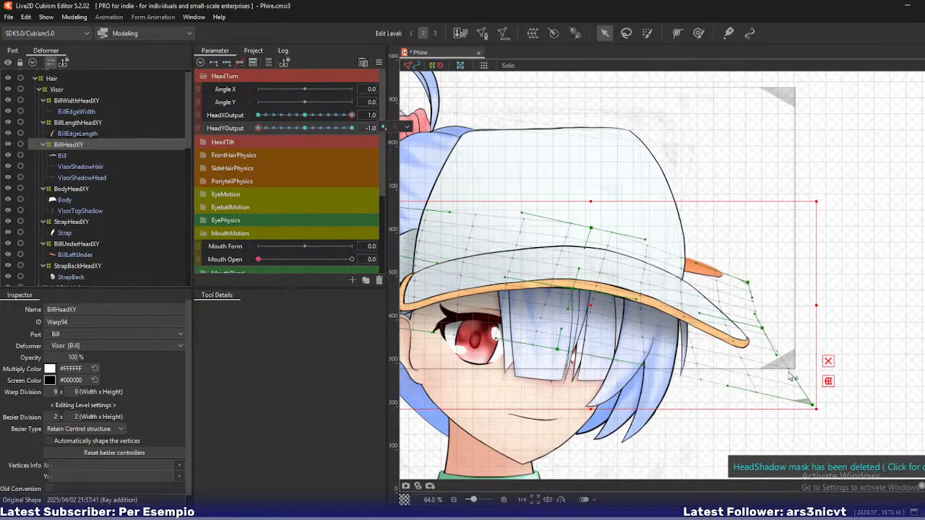
{"action": "left_click_drag", "start_coordinate": [789, 373], "coordinate": [770, 368]}
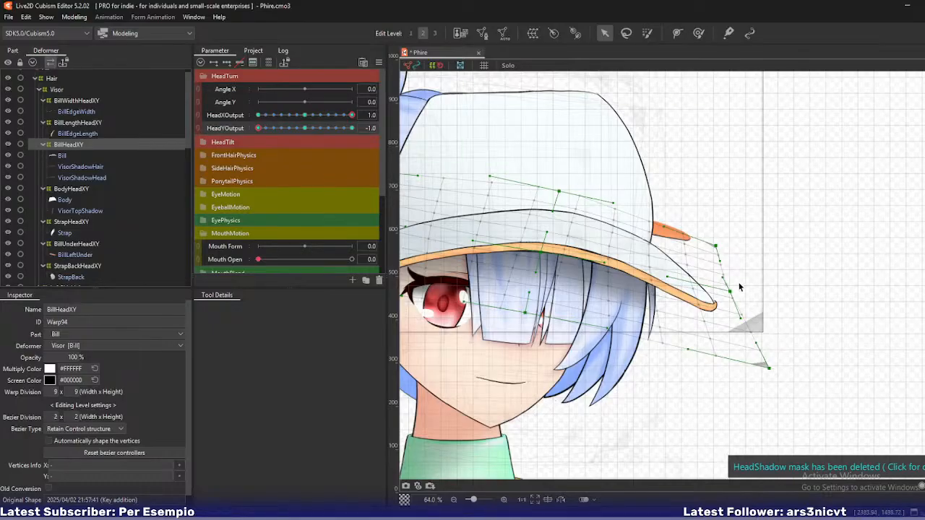
{"action": "left_click_drag", "start_coordinate": [715, 245], "coordinate": [709, 243]}
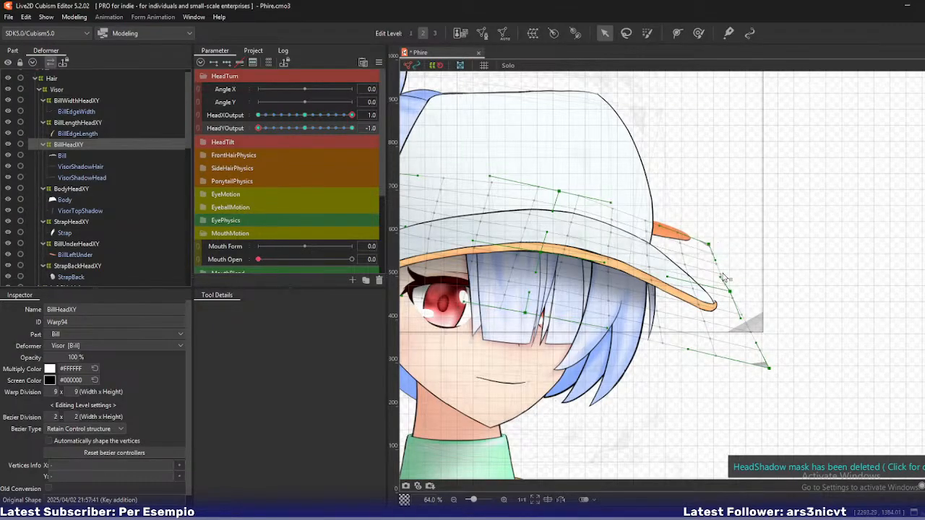
{"action": "left_click_drag", "start_coordinate": [727, 287], "coordinate": [733, 293]}
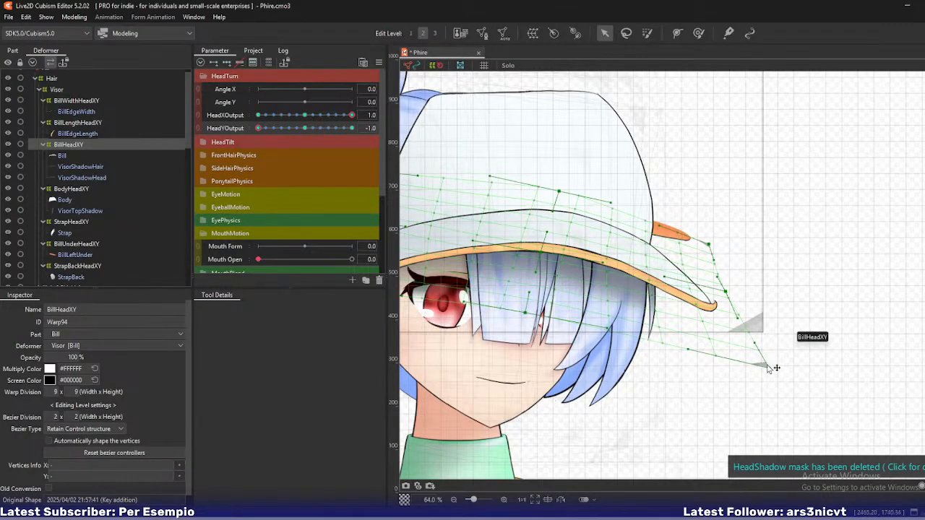
Move the BillWidthHeadXY warp's middle-right and top-right points inward and its bottom-right corner outward, and recheck the bill along HeadYOutput
{"action": "left_click", "coordinate": [70, 126]}
{"action": "left_click", "coordinate": [101, 105]}
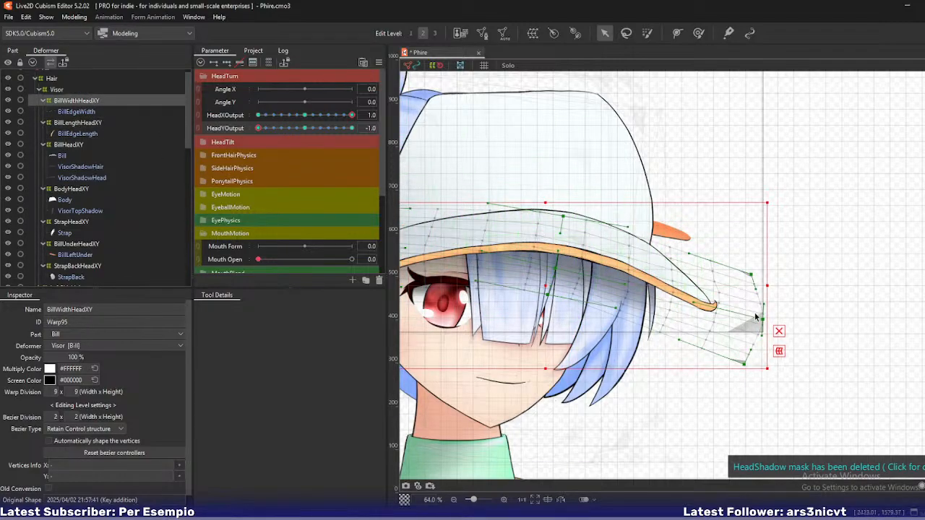
{"action": "left_click_drag", "start_coordinate": [764, 321], "coordinate": [755, 319]}
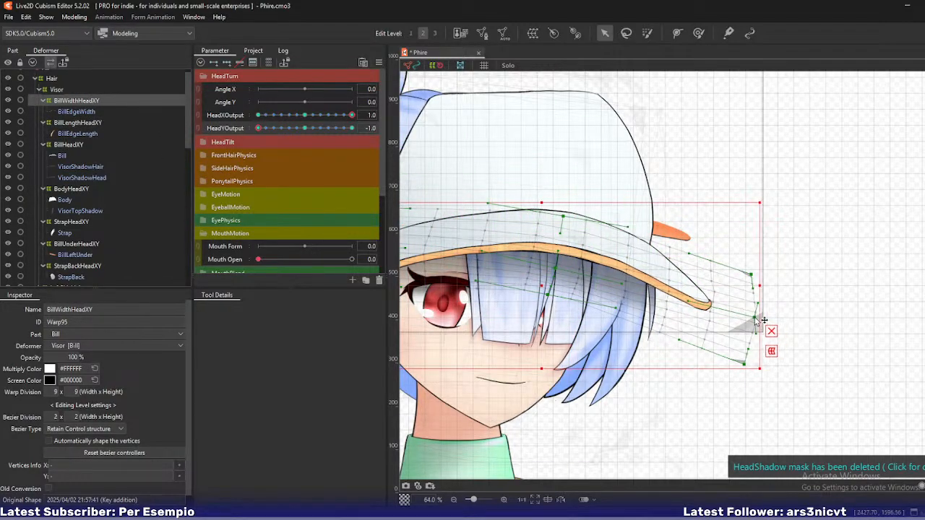
{"action": "left_click_drag", "start_coordinate": [744, 364], "coordinate": [757, 366]}
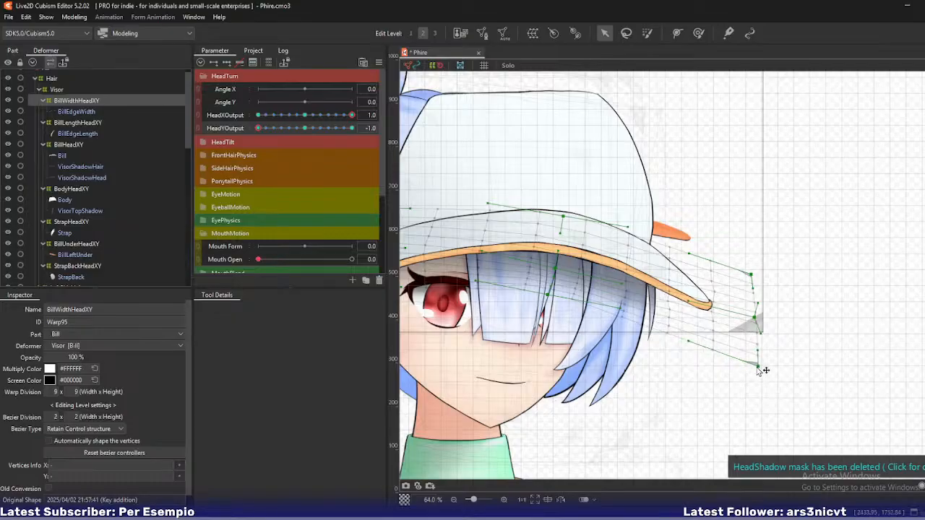
{"action": "left_click_drag", "start_coordinate": [752, 273], "coordinate": [747, 275]}
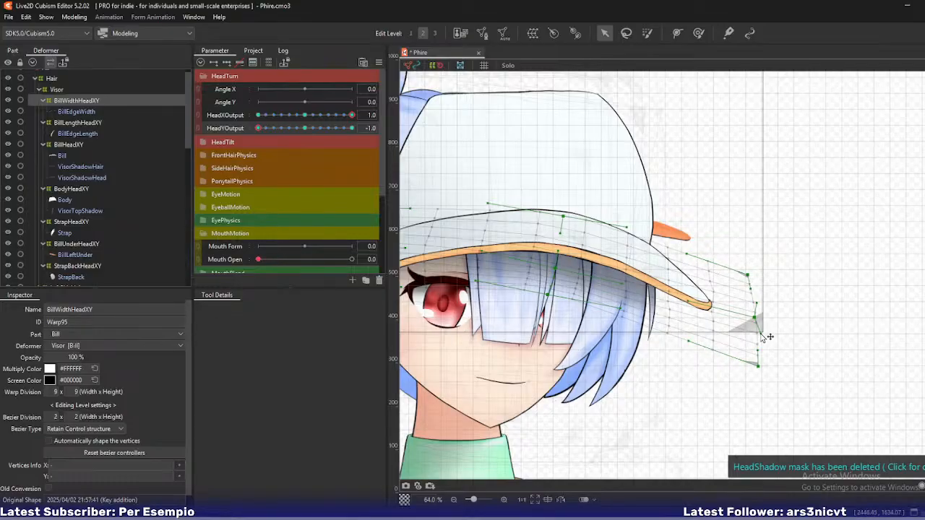
{"action": "scroll", "coordinate": [746, 319], "scroll_direction": "up", "scroll_amount": 2}
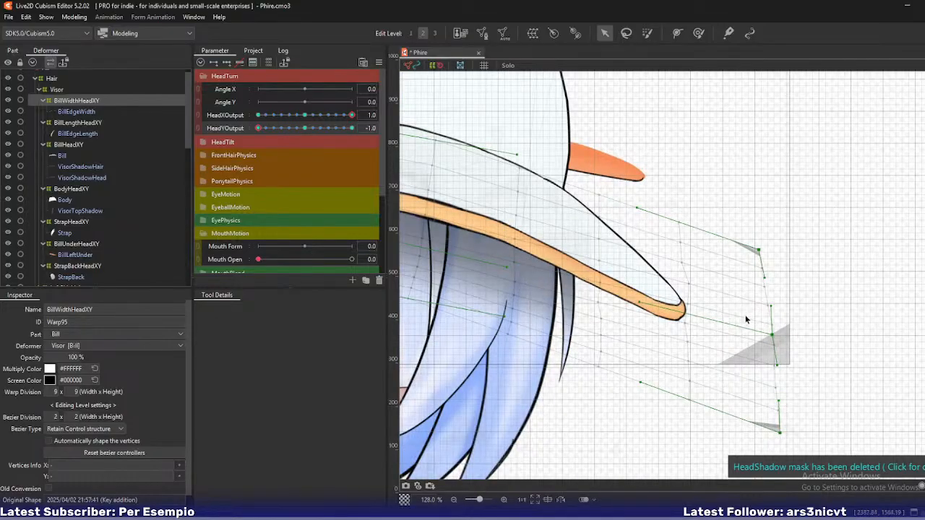
{"action": "scroll", "coordinate": [759, 319], "scroll_direction": "down", "scroll_amount": 3}
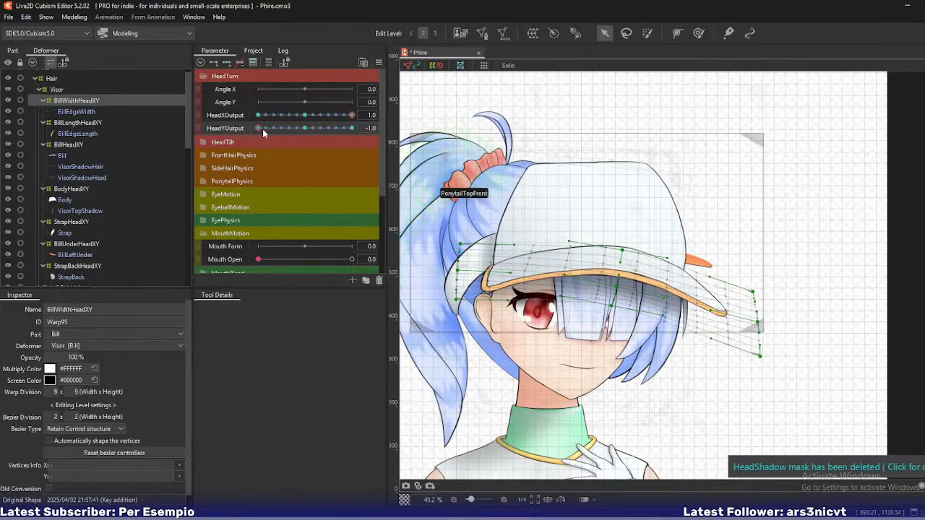
{"action": "mouse_move", "coordinate": [263, 128]}
{"action": "left_mouse_down"}
{"action": "mouse_move", "coordinate": [282, 130]}
{"action": "mouse_move", "coordinate": [249, 133]}
{"action": "mouse_move", "coordinate": [275, 137]}
{"action": "mouse_move", "coordinate": [247, 143]}
{"action": "mouse_move", "coordinate": [264, 145]}
{"action": "mouse_move", "coordinate": [249, 153]}
{"action": "mouse_move", "coordinate": [265, 128]}
{"action": "mouse_move", "coordinate": [275, 130]}
{"action": "mouse_move", "coordinate": [252, 137]}
{"action": "left_mouse_up"}
Reshape the BodyHeadXY warp's right edge by moving the middle-right point and top-right corner inward and the bottom-right corner outward
{"action": "left_click", "coordinate": [71, 190]}
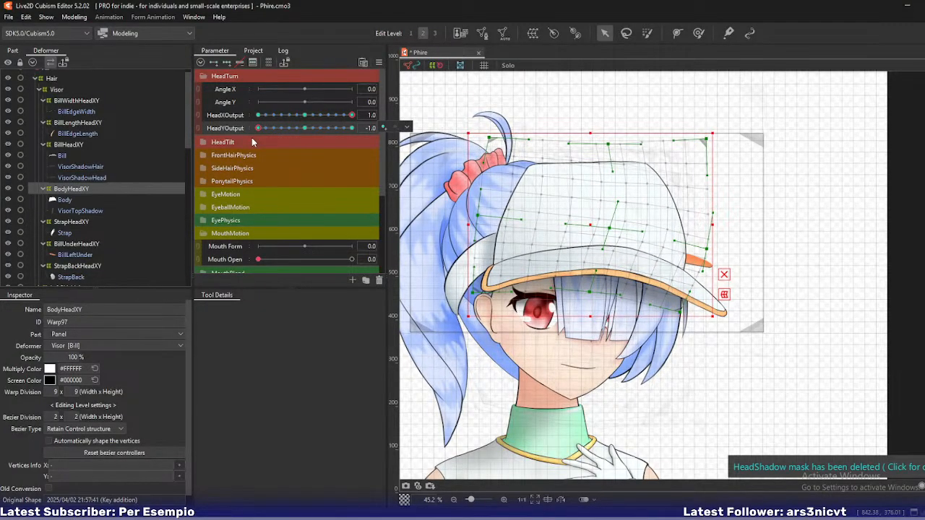
{"action": "left_click", "coordinate": [67, 146]}
{"action": "left_click", "coordinate": [65, 190]}
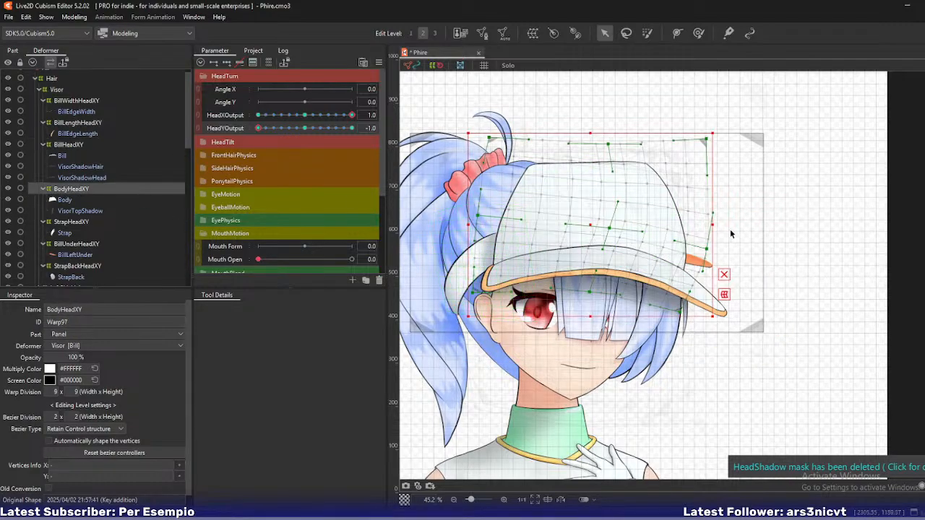
{"action": "left_click", "coordinate": [722, 188]}
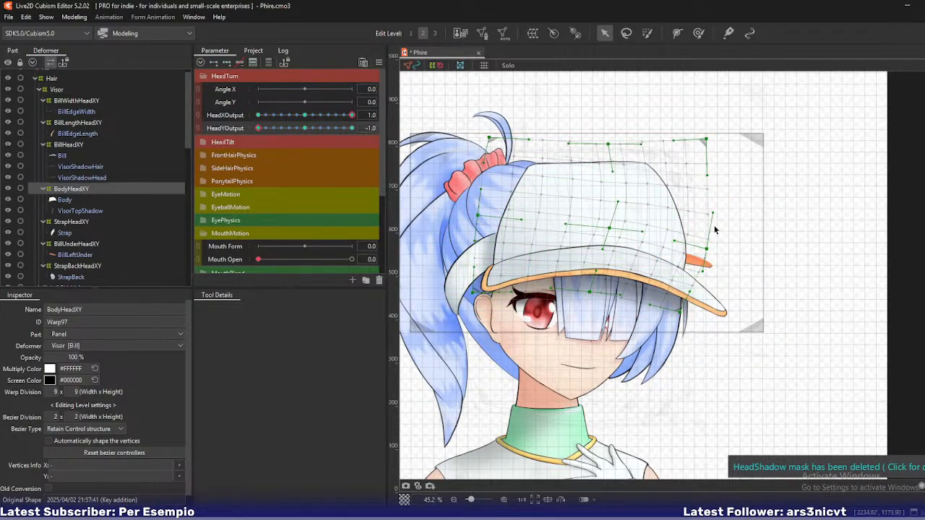
{"action": "left_click", "coordinate": [690, 278]}
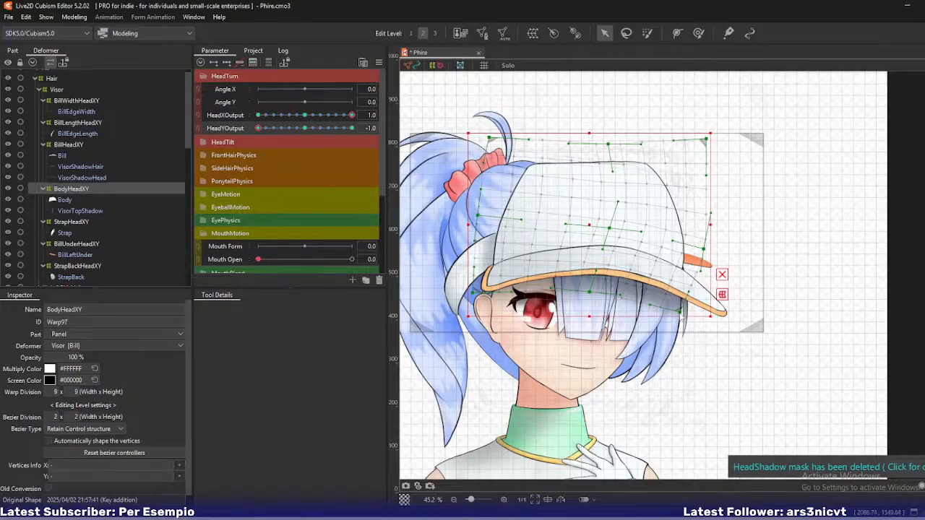
{"action": "left_click", "coordinate": [680, 312]}
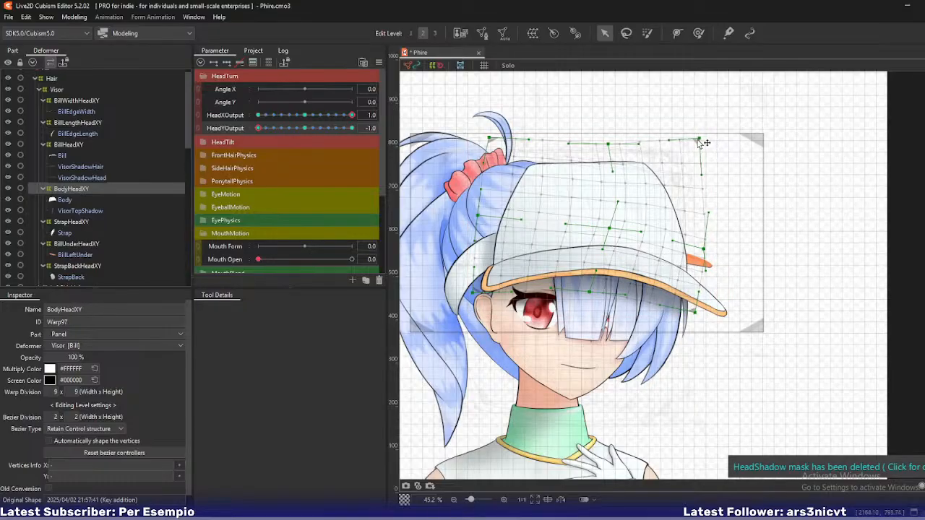
Pull the BodyHeadXY warp's top-right corner, right-edge handle and middle-right point slightly inward, undoing the trial changes at the bottom-right corner
{"action": "left_click_drag", "start_coordinate": [698, 138], "coordinate": [687, 138]}
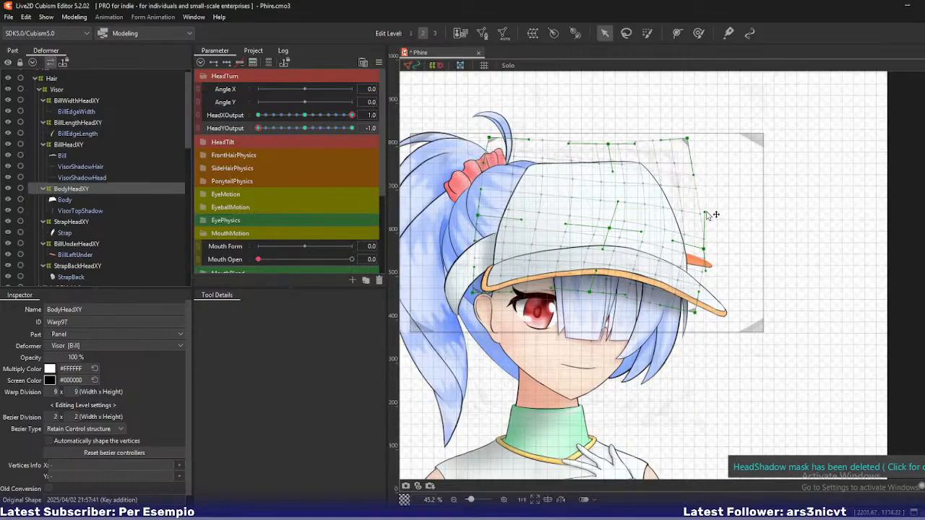
{"action": "left_click_drag", "start_coordinate": [705, 213], "coordinate": [700, 211]}
{"action": "left_click_drag", "start_coordinate": [708, 271], "coordinate": [709, 274]}
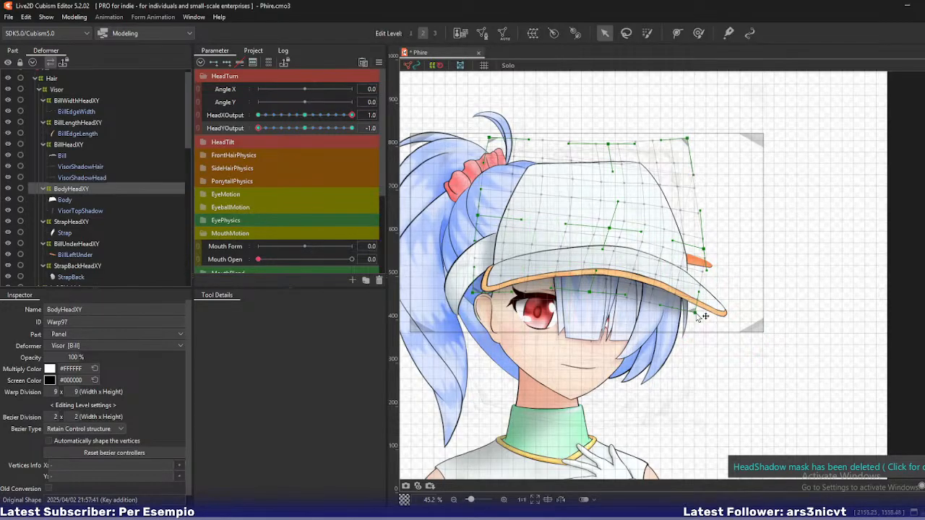
{"action": "left_click_drag", "start_coordinate": [695, 313], "coordinate": [699, 319]}
{"action": "key", "text": "ctrl+z"}
{"action": "key", "text": "ctrl+z"}
{"action": "left_click_drag", "start_coordinate": [705, 250], "coordinate": [703, 249]}
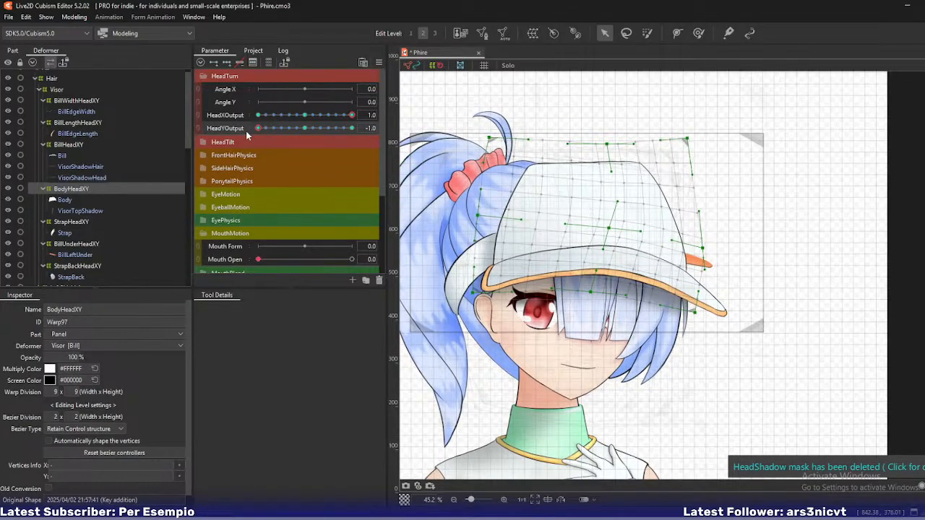
At edit level 3, pull the BillUnderHeadXY warp's bottom-right corner down and outward and its top-left corner inward to fit the underside to the bill
{"action": "mouse_move", "coordinate": [246, 130]}
{"action": "left_click", "coordinate": [73, 124]}
{"action": "left_click", "coordinate": [72, 244]}
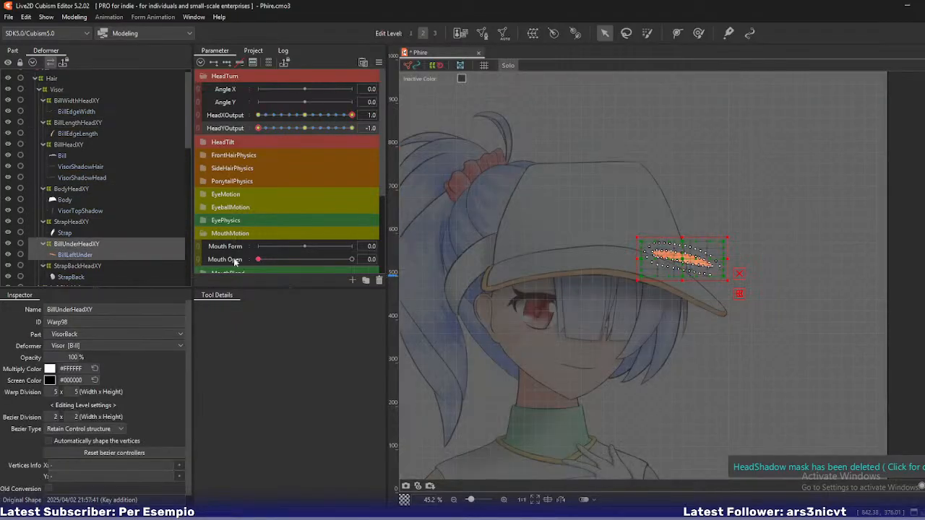
{"action": "scroll", "coordinate": [749, 295], "scroll_direction": "up", "scroll_amount": 2}
{"action": "left_click_drag", "start_coordinate": [619, 223], "coordinate": [626, 271]}
{"action": "key", "text": "3"}
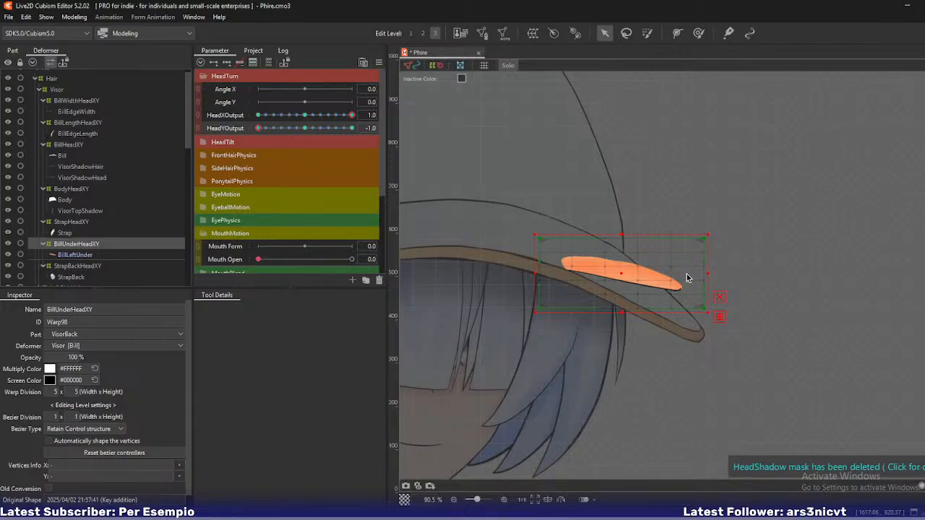
{"action": "left_click_drag", "start_coordinate": [704, 310], "coordinate": [711, 359]}
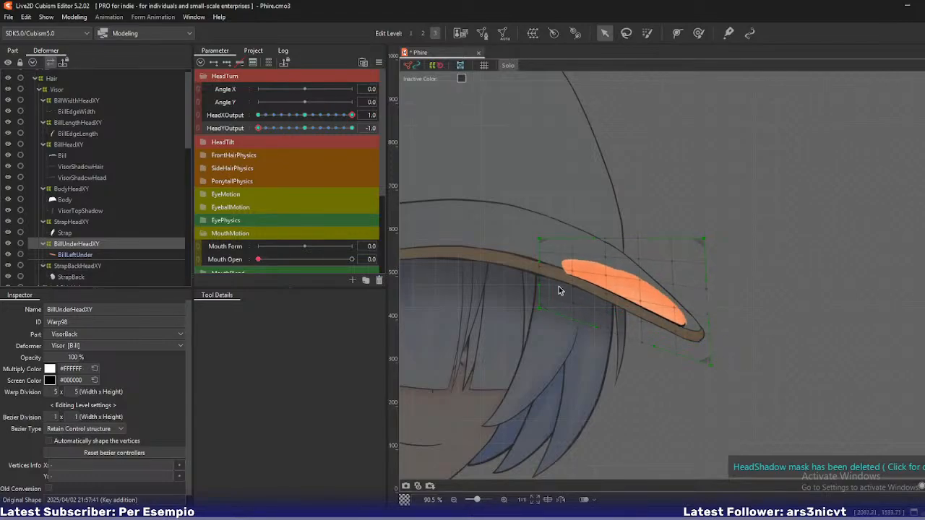
{"action": "left_click_drag", "start_coordinate": [543, 240], "coordinate": [578, 236]}
{"action": "left_click_drag", "start_coordinate": [710, 362], "coordinate": [720, 380]}
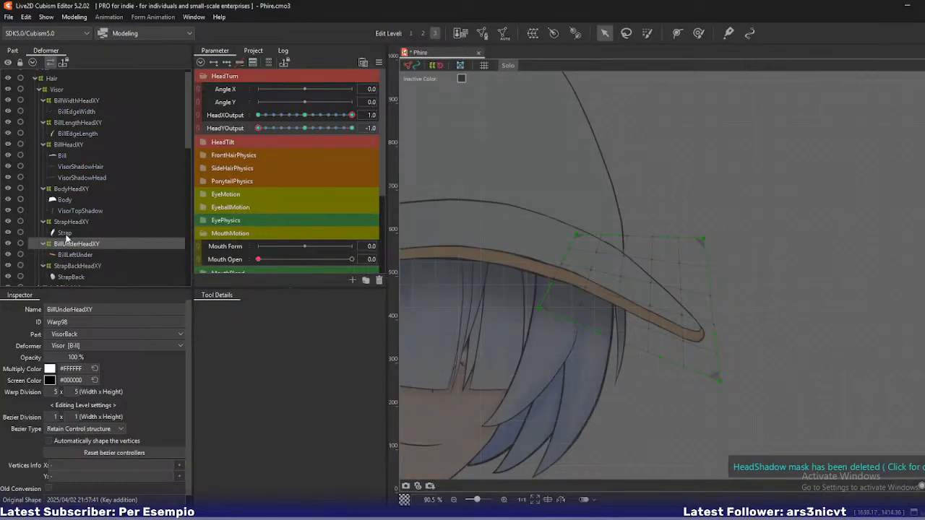
At edit level 2, shift the BillUnderHeadXY warp's center down and outward, and lower its middle-right and top-middle points to refine the underside's curve
{"action": "left_click", "coordinate": [72, 254]}
{"action": "left_click", "coordinate": [112, 246]}
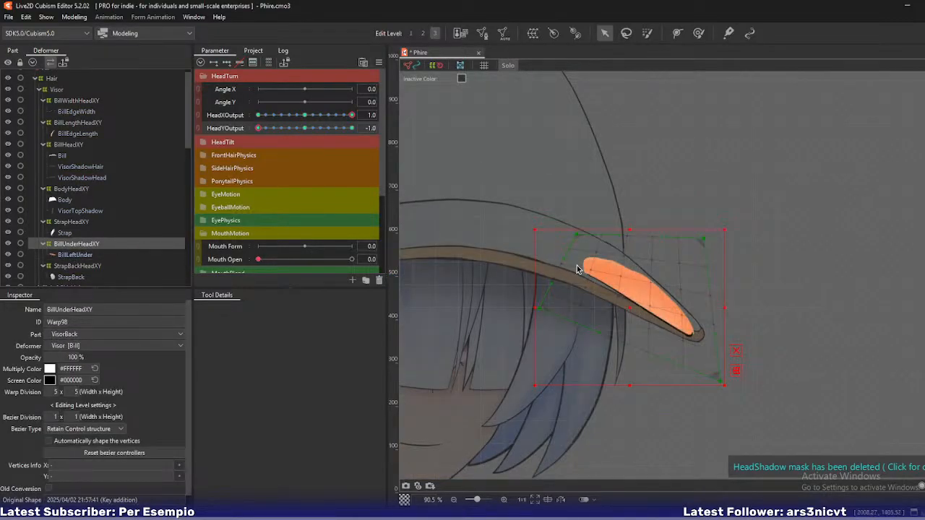
{"action": "key", "text": "2"}
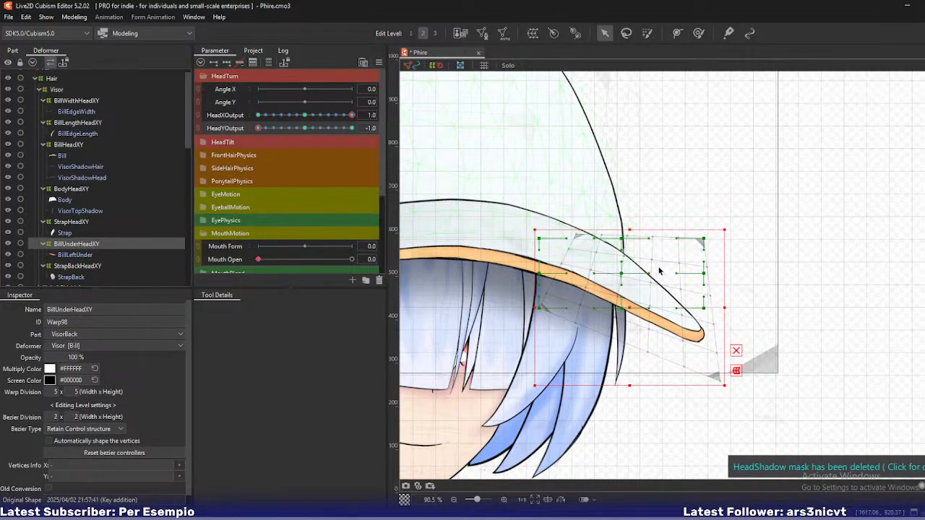
{"action": "left_click", "coordinate": [73, 255], "text": "ctrl"}
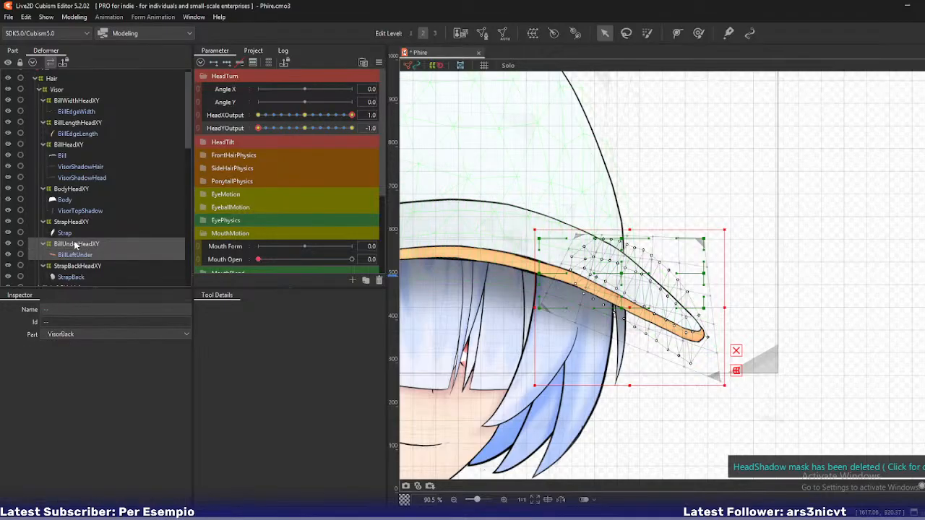
{"action": "left_click", "coordinate": [75, 244]}
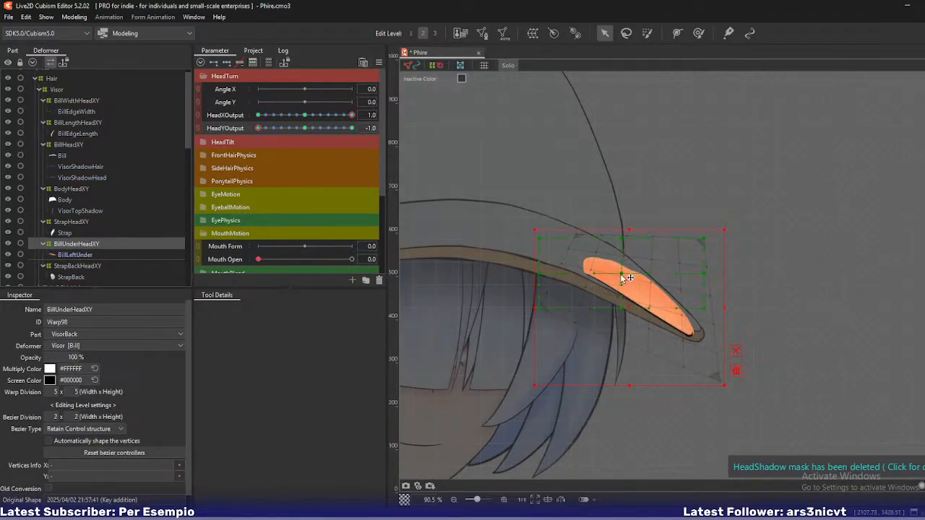
{"action": "left_click_drag", "start_coordinate": [621, 275], "coordinate": [632, 289]}
{"action": "left_click", "coordinate": [722, 285]}
{"action": "left_click_drag", "start_coordinate": [716, 310], "coordinate": [717, 315]}
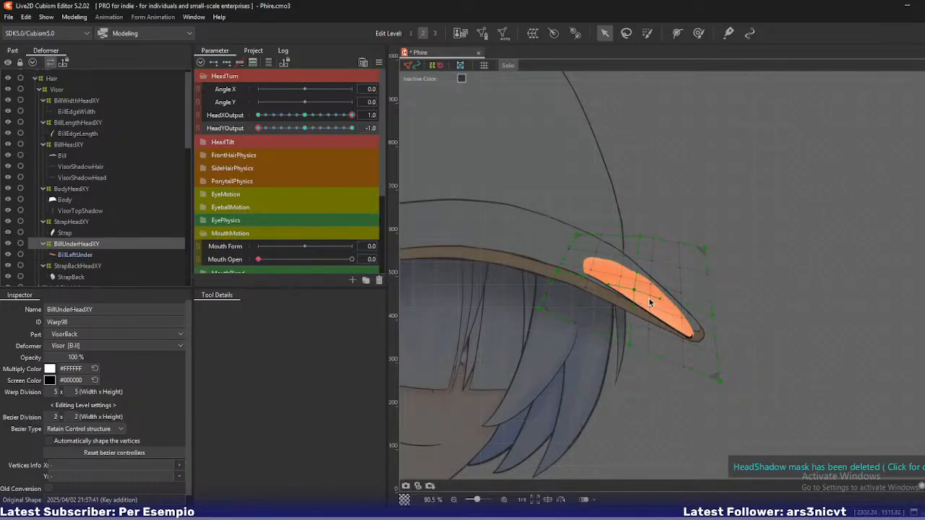
{"action": "left_click_drag", "start_coordinate": [643, 236], "coordinate": [640, 245]}
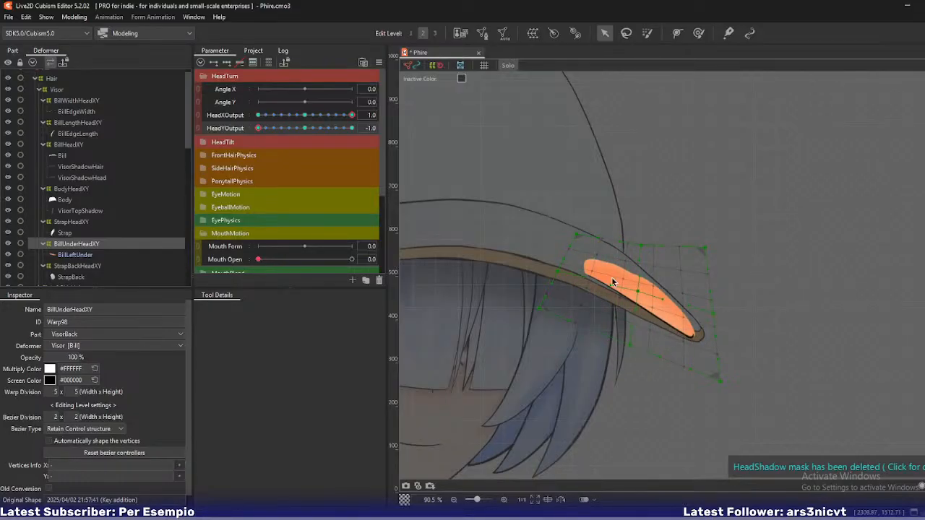
Set HeadYOutput to 1.0 with HeadXOutput kept at 1.0 and inspect the bill's underside and rim at that pose
{"action": "mouse_move", "coordinate": [350, 115]}
{"action": "left_mouse_down"}
{"action": "mouse_move", "coordinate": [329, 123]}
{"action": "mouse_move", "coordinate": [354, 124]}
{"action": "left_mouse_up"}
{"action": "left_click_drag", "start_coordinate": [258, 128], "coordinate": [273, 131]}
{"action": "left_click_drag", "start_coordinate": [293, 127], "coordinate": [371, 130]}
{"action": "scroll", "coordinate": [529, 229], "scroll_direction": "down", "scroll_amount": 2}
{"action": "left_click_drag", "start_coordinate": [530, 233], "coordinate": [595, 247]}
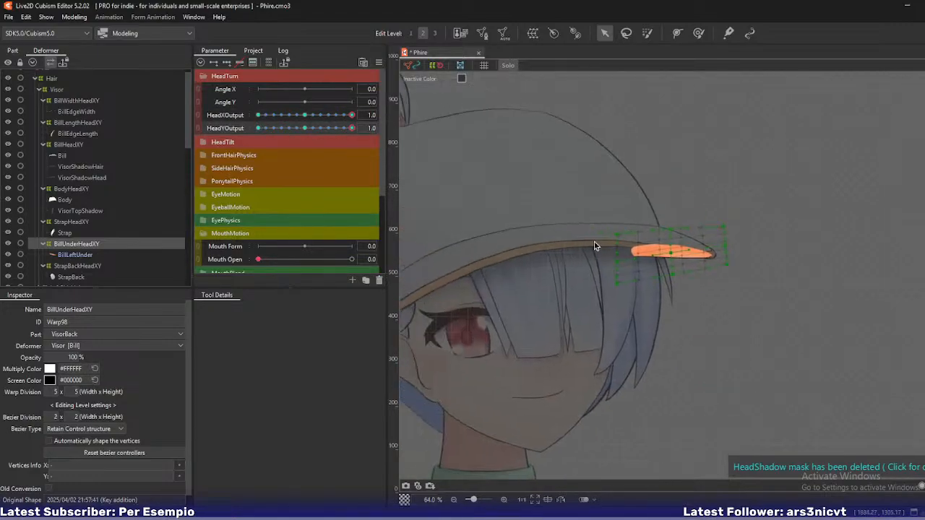
{"action": "left_click_drag", "start_coordinate": [353, 128], "coordinate": [357, 168]}
{"action": "scroll", "coordinate": [545, 251], "scroll_direction": "up", "scroll_amount": 3}
{"action": "scroll", "coordinate": [541, 242], "scroll_direction": "left", "scroll_amount": 2}
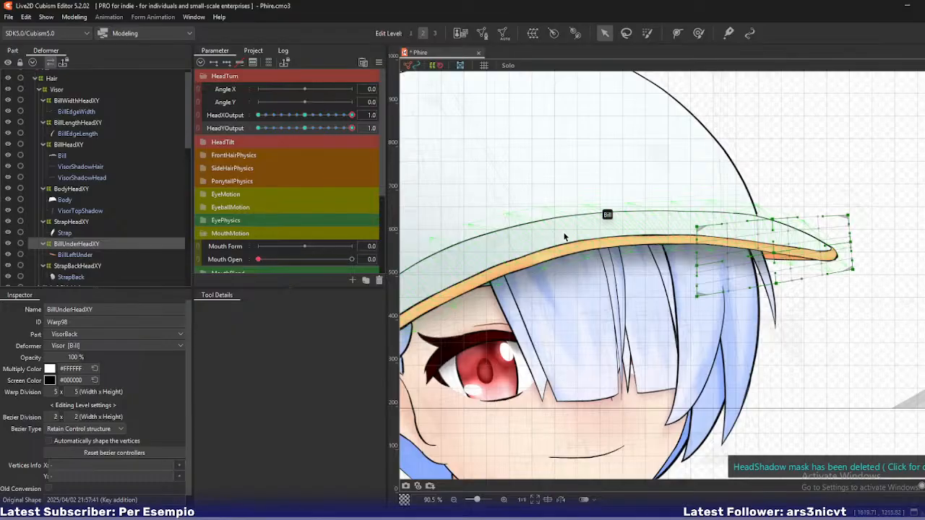
Lower the BillWidthHeadXY warp's top-middle point and top-right corner, and raise its center point and bottom-right corner to adjust the rim's thickness
{"action": "left_click", "coordinate": [73, 124]}
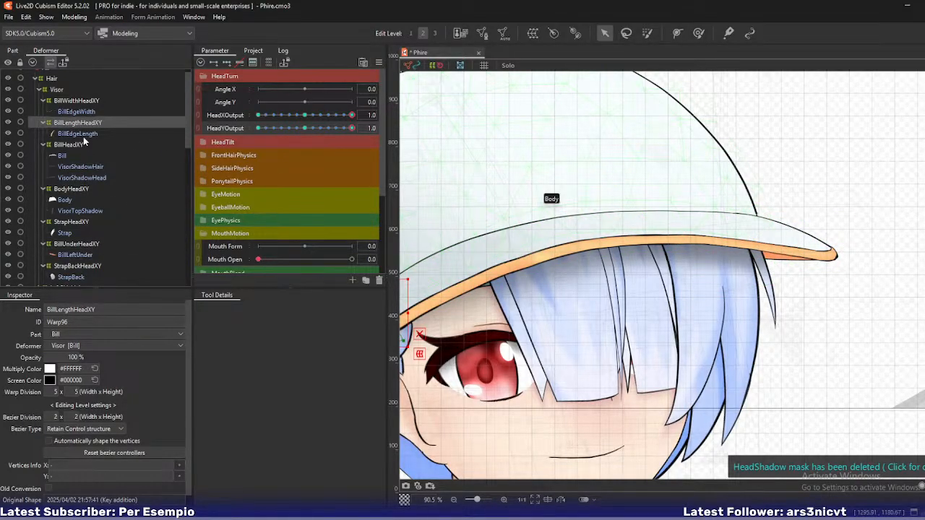
{"action": "left_click", "coordinate": [76, 100]}
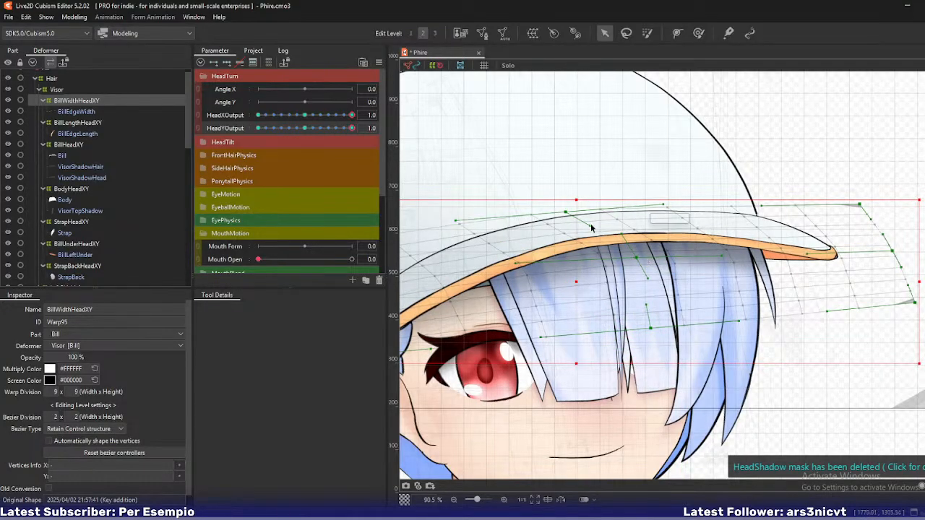
{"action": "left_click_drag", "start_coordinate": [570, 215], "coordinate": [572, 223]}
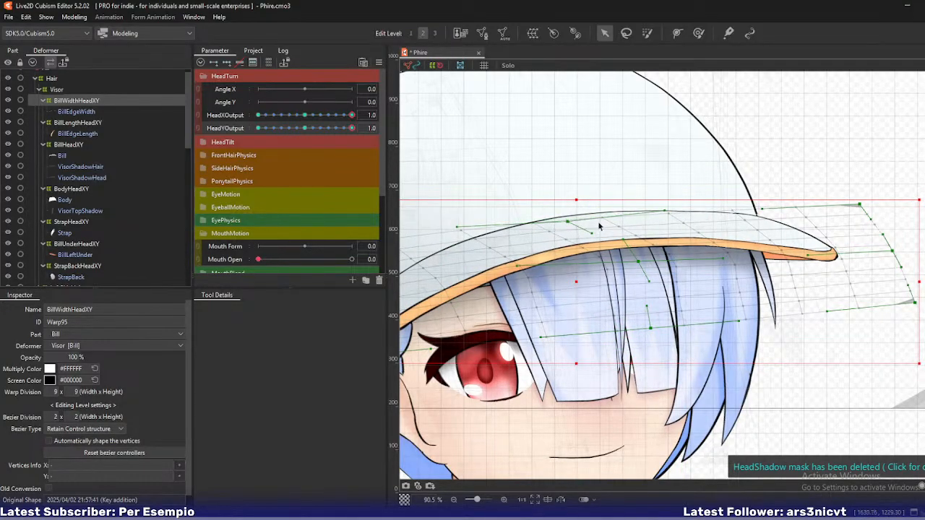
{"action": "left_click_drag", "start_coordinate": [842, 211], "coordinate": [846, 232]}
{"action": "left_click_drag", "start_coordinate": [640, 264], "coordinate": [643, 260]}
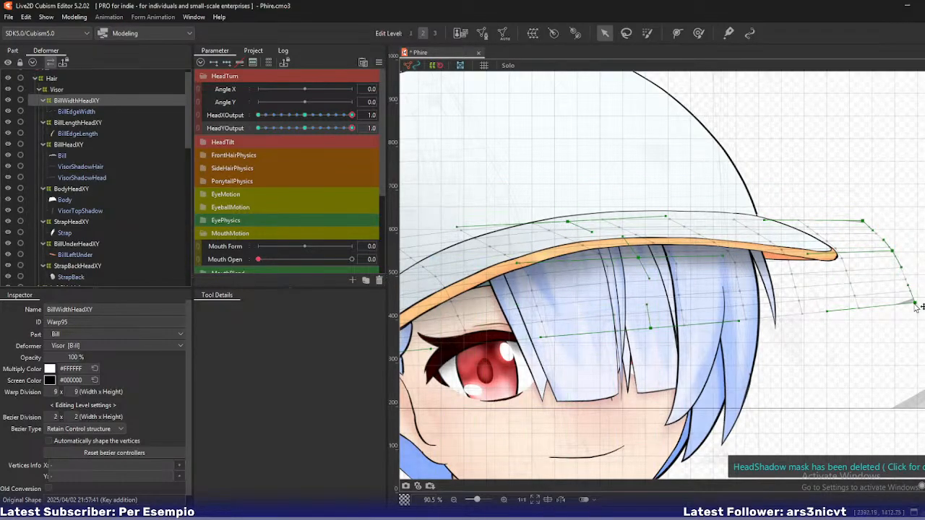
{"action": "left_click_drag", "start_coordinate": [916, 307], "coordinate": [914, 294]}
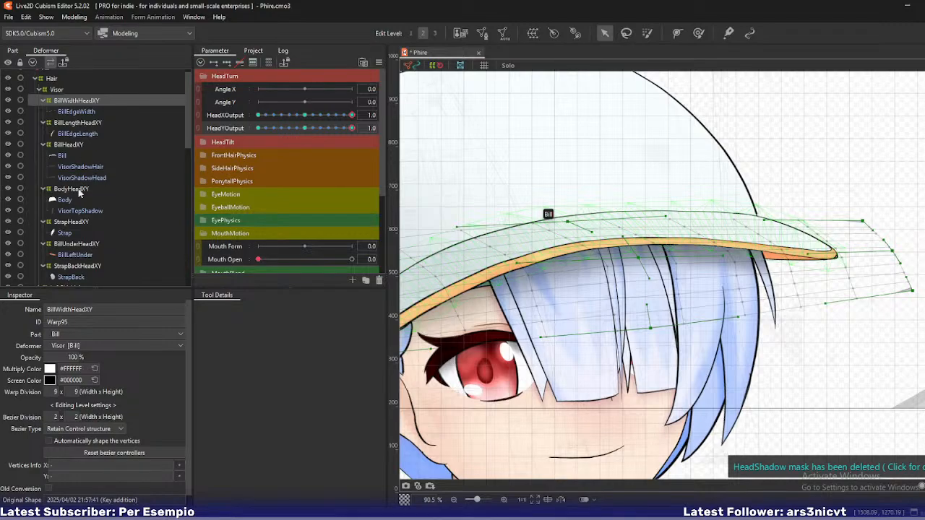
Nudge the BillUnderHeadXY warp's middle-right point and bottom-right corner inward so the underside stays within the bill's tip
{"action": "left_click", "coordinate": [77, 245]}
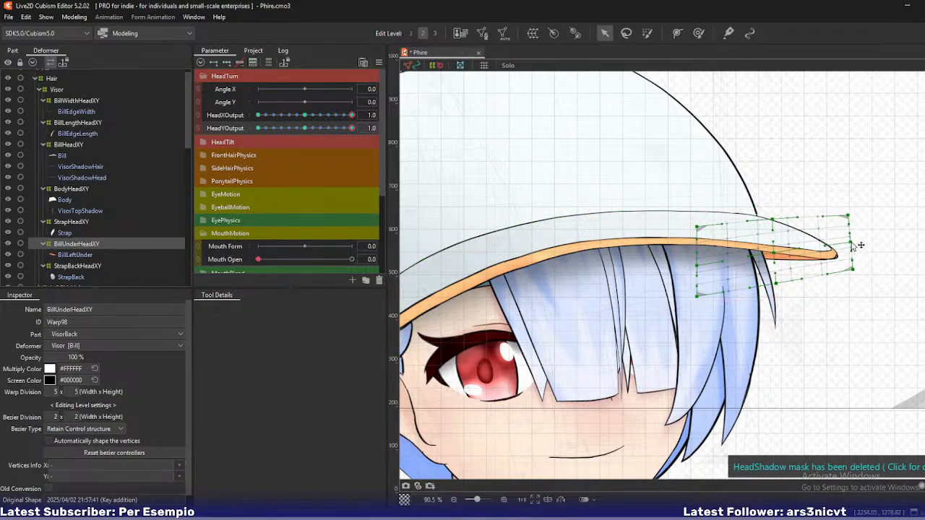
{"action": "left_click", "coordinate": [851, 244]}
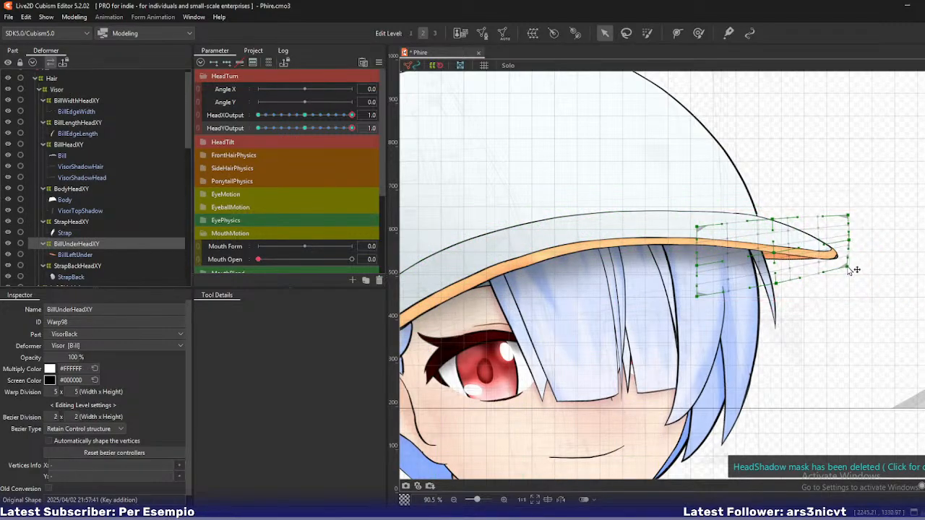
{"action": "scroll", "coordinate": [882, 285], "scroll_direction": "up", "scroll_amount": 3}
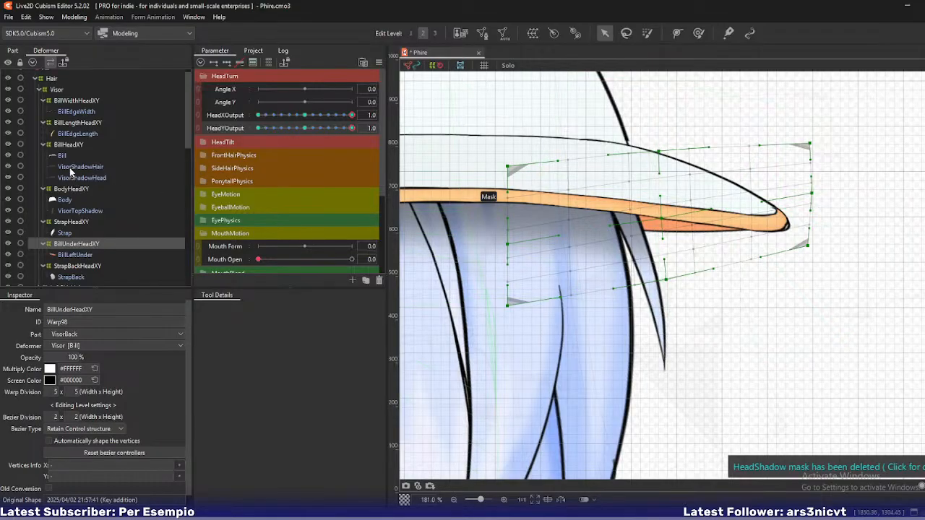
Move the BillHeadXY warp's middle-right point slightly inward to fit the bill's tip to the orange rim
{"action": "left_click", "coordinate": [67, 145]}
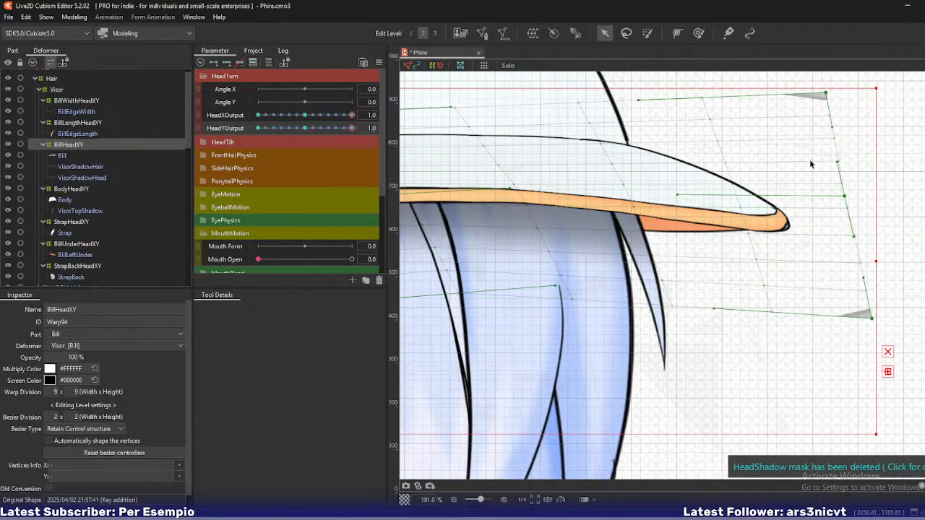
{"action": "left_click", "coordinate": [849, 195]}
{"action": "left_click_drag", "start_coordinate": [849, 195], "coordinate": [838, 193]}
{"action": "left_click", "coordinate": [562, 248]}
{"action": "scroll", "coordinate": [564, 251], "scroll_direction": "down", "scroll_amount": 5}
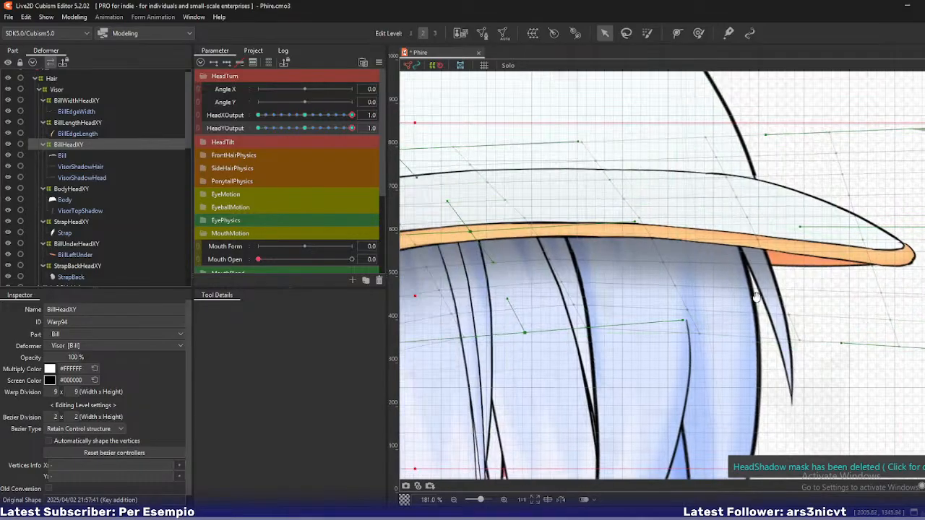
Raise the BillWidthHeadXY warp's bottom-middle point and bottom-left corner's handle to refine the rim above the eye and ear
{"action": "left_click", "coordinate": [70, 124]}
{"action": "left_click", "coordinate": [81, 92]}
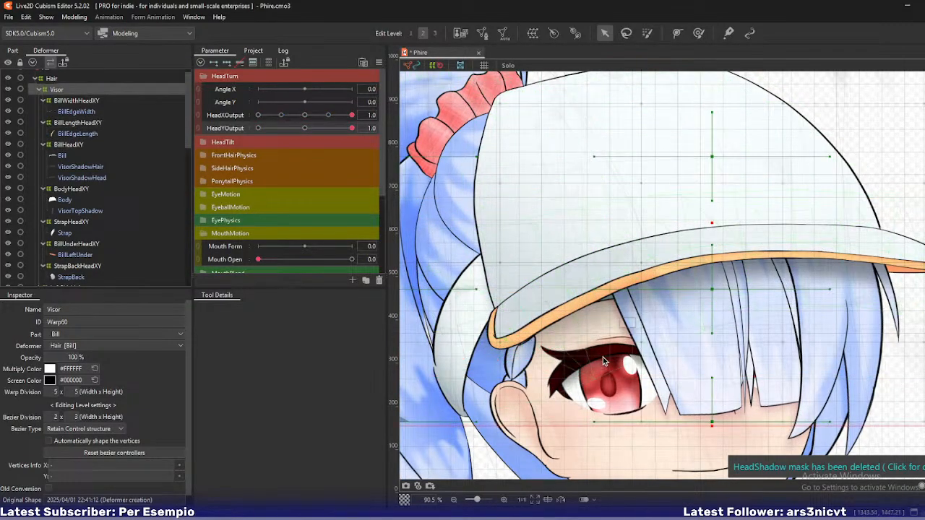
{"action": "left_click", "coordinate": [71, 124]}
{"action": "left_click", "coordinate": [82, 102]}
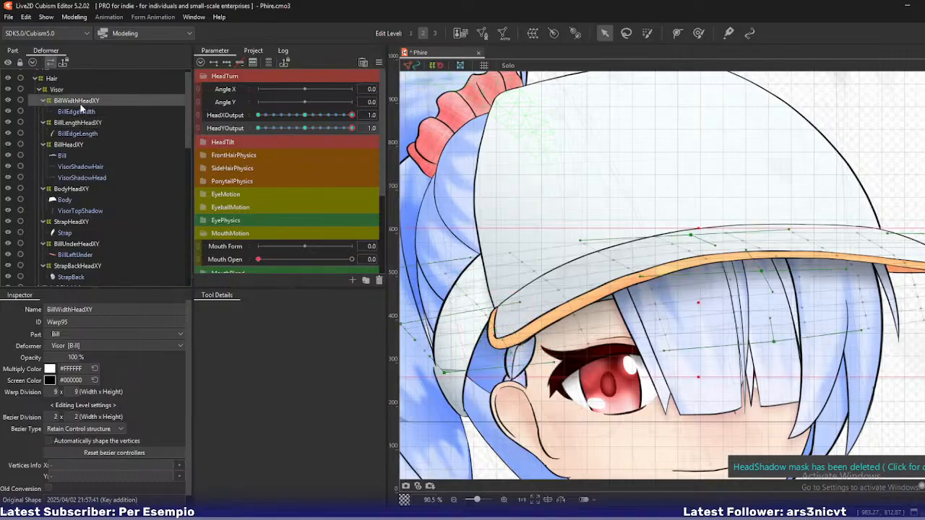
{"action": "left_click_drag", "start_coordinate": [661, 351], "coordinate": [654, 316]}
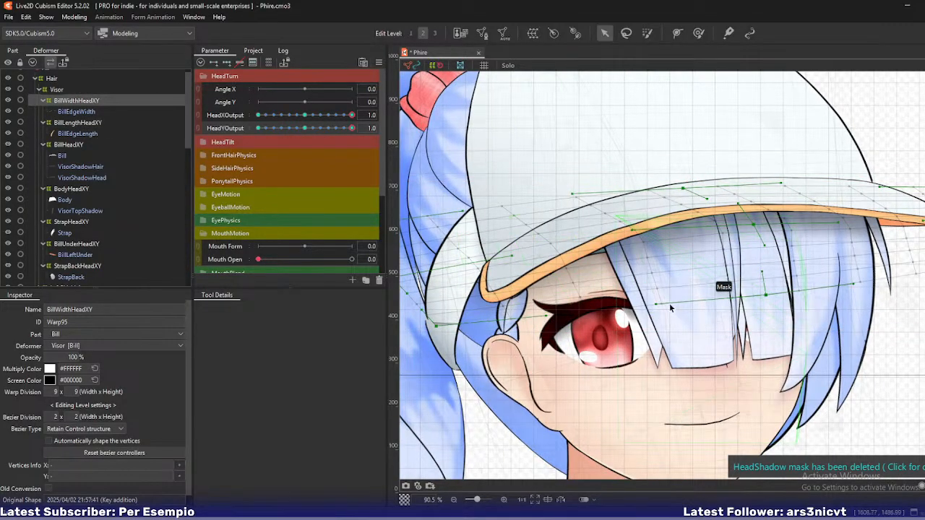
{"action": "left_click_drag", "start_coordinate": [766, 295], "coordinate": [763, 286]}
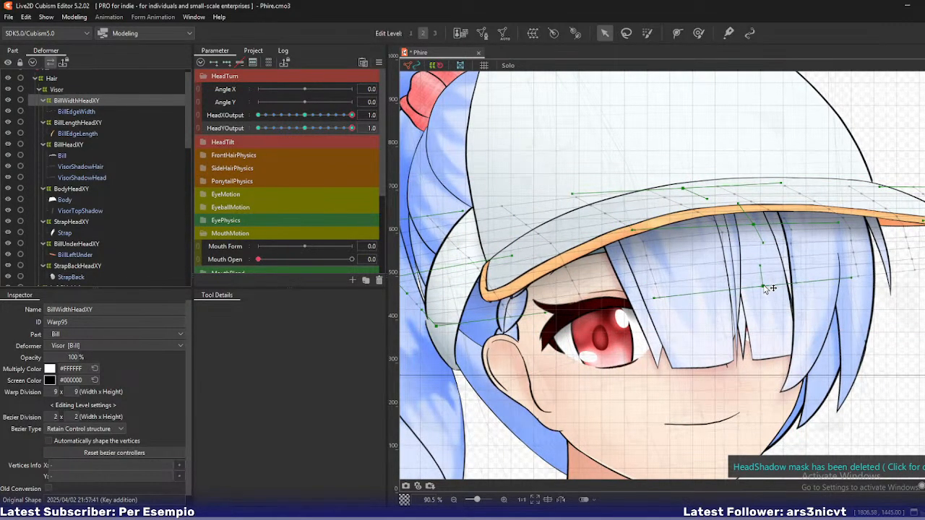
{"action": "left_click_drag", "start_coordinate": [546, 315], "coordinate": [543, 304]}
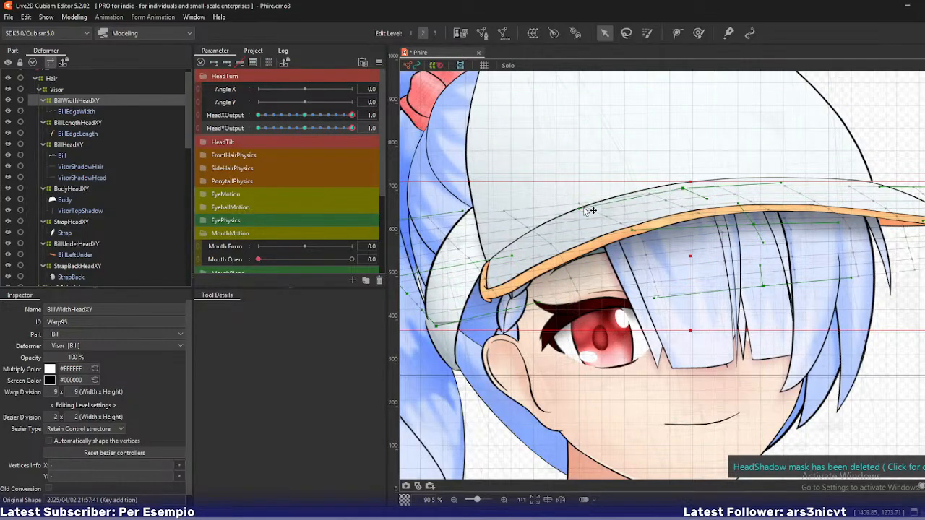
{"action": "scroll", "coordinate": [506, 217], "scroll_direction": "left", "scroll_amount": 3}
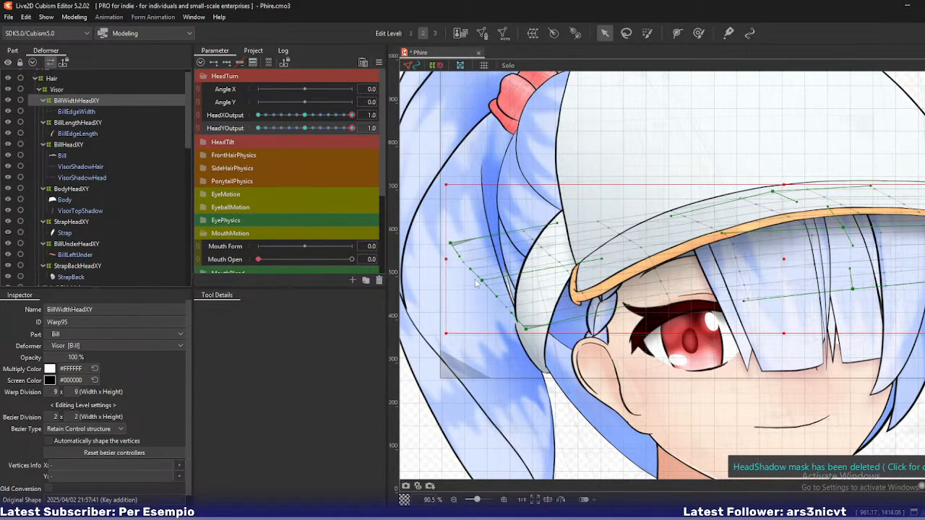
{"action": "left_click", "coordinate": [481, 285]}
{"action": "scroll", "coordinate": [539, 304], "scroll_direction": "up", "scroll_amount": 2}
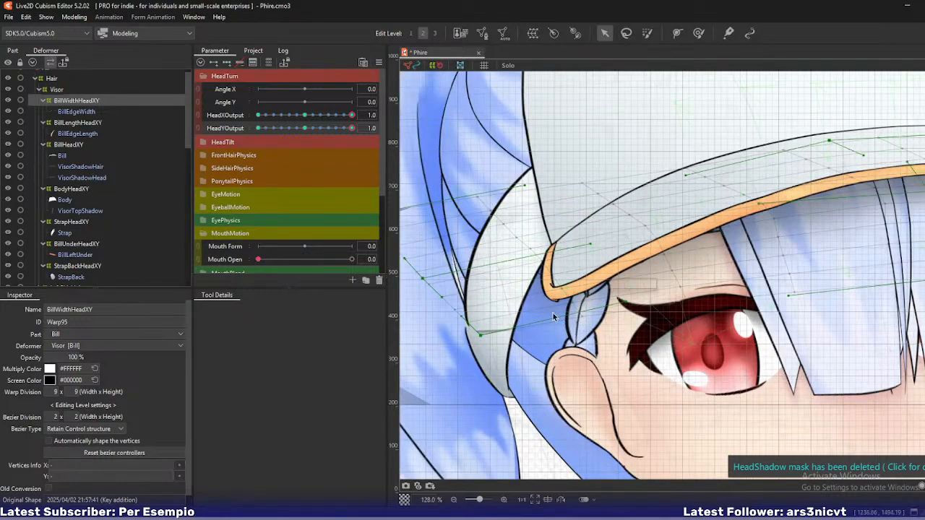
Raise the BillLengthHeadXY warp's center point and pull its bottom-right side up and inward so the rim's end near the ear joins smoothly
{"action": "left_click", "coordinate": [89, 124]}
{"action": "scroll", "coordinate": [597, 305], "scroll_direction": "up", "scroll_amount": 3}
{"action": "left_click", "coordinate": [596, 304]}
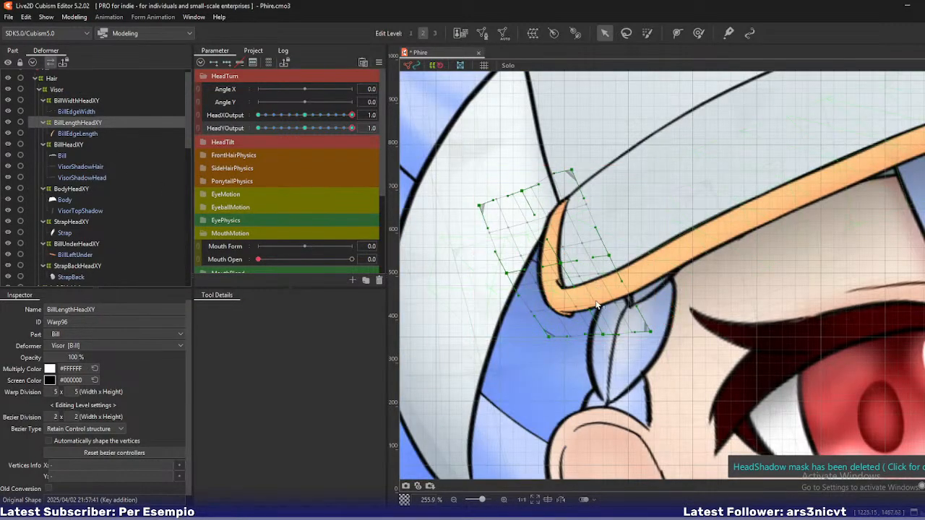
{"action": "left_click", "coordinate": [566, 267]}
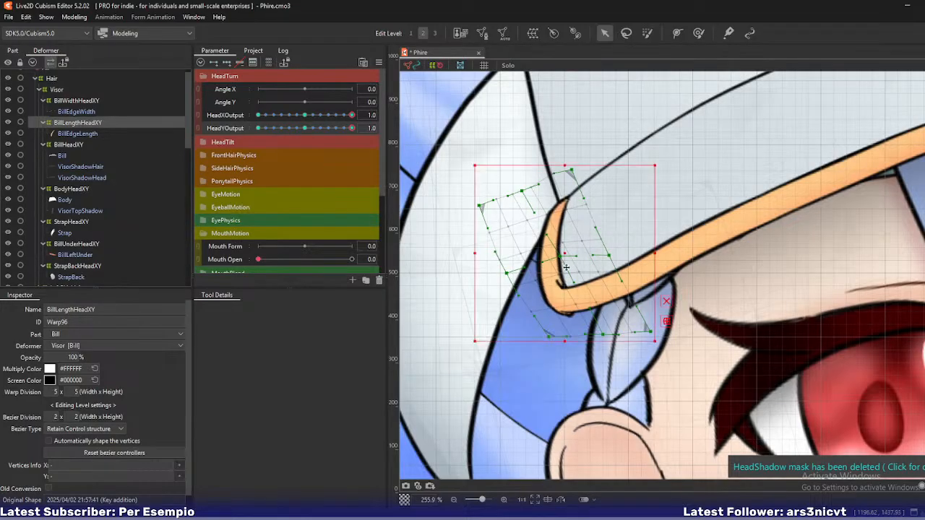
{"action": "left_click_drag", "start_coordinate": [603, 334], "coordinate": [637, 311]}
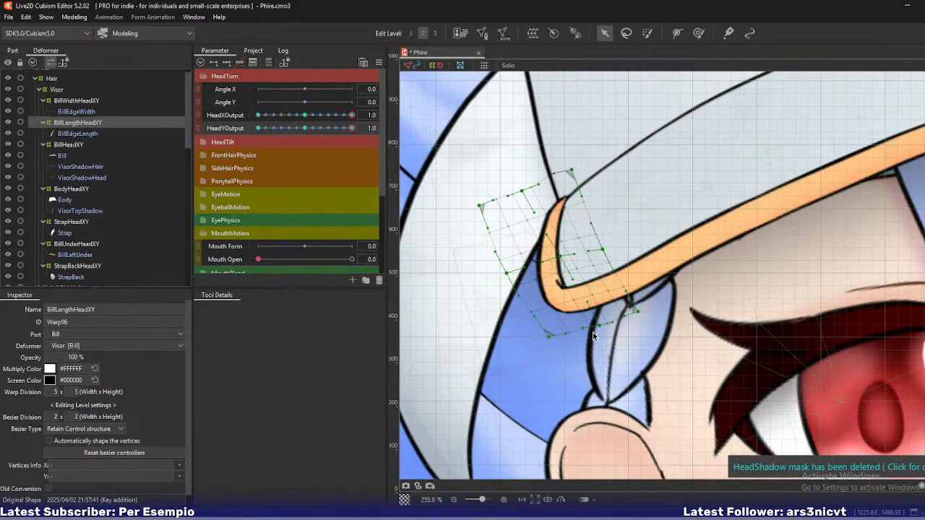
Preview the bill's deformation by sweeping HeadXOutput from 1.0 to -1.0 and back toward the neutral pose
{"action": "scroll", "coordinate": [606, 327], "scroll_direction": "down", "scroll_amount": 3}
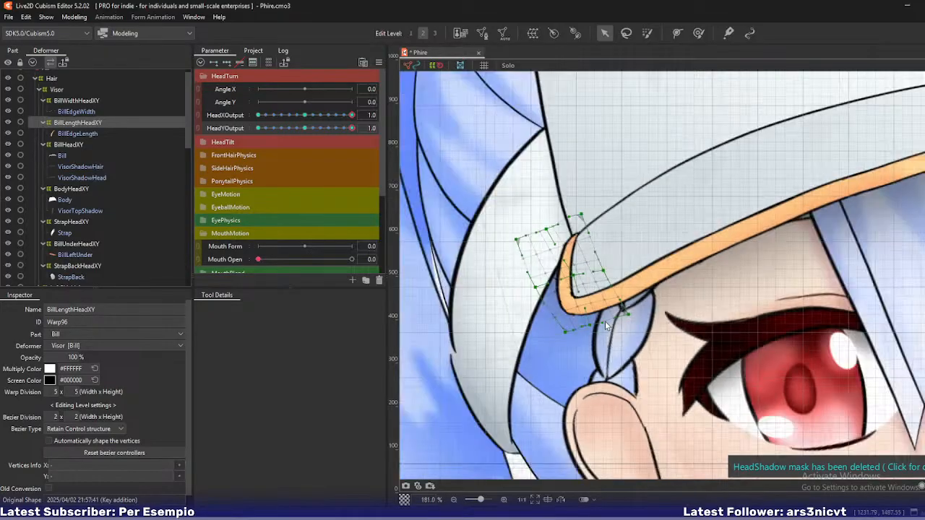
{"action": "scroll", "coordinate": [606, 327], "scroll_direction": "down", "scroll_amount": 5}
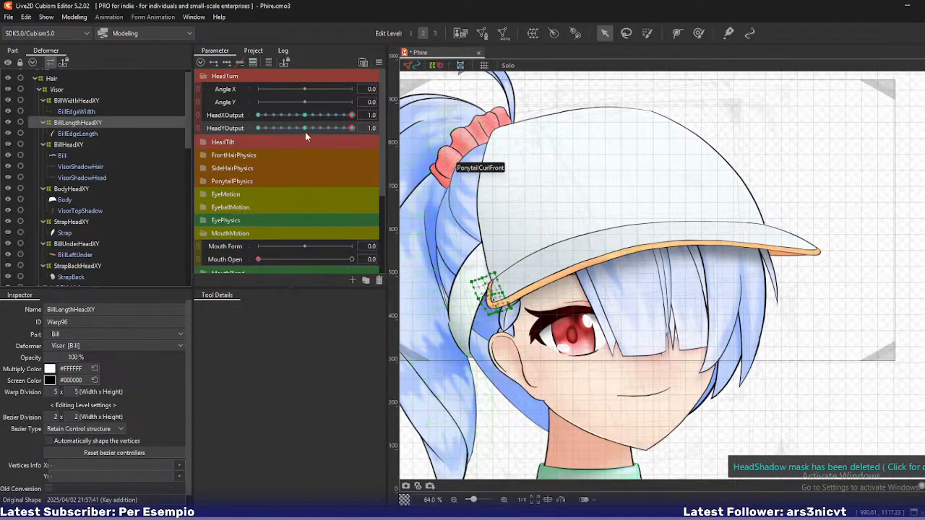
{"action": "left_click_drag", "start_coordinate": [349, 115], "coordinate": [258, 115]}
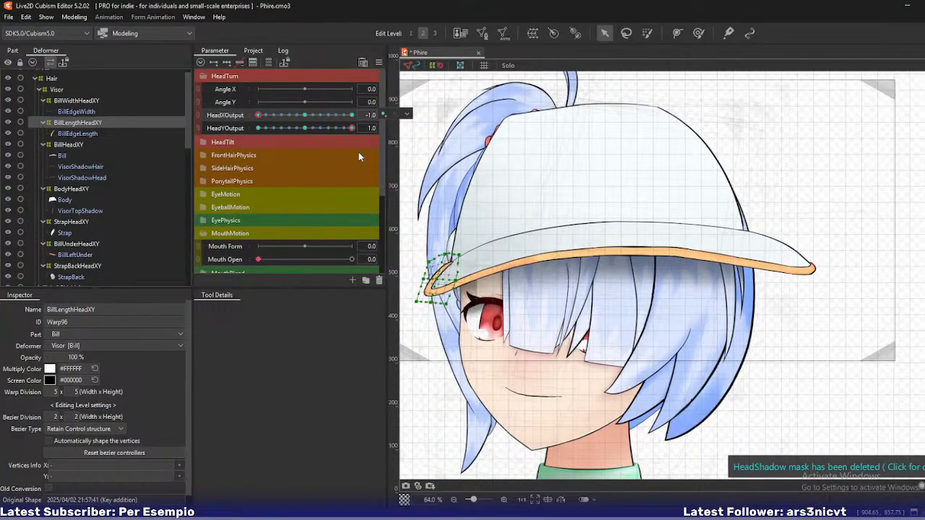
{"action": "left_click_drag", "start_coordinate": [258, 116], "coordinate": [301, 117]}
{"action": "scroll", "coordinate": [91, 195], "scroll_direction": "down", "scroll_amount": 3}
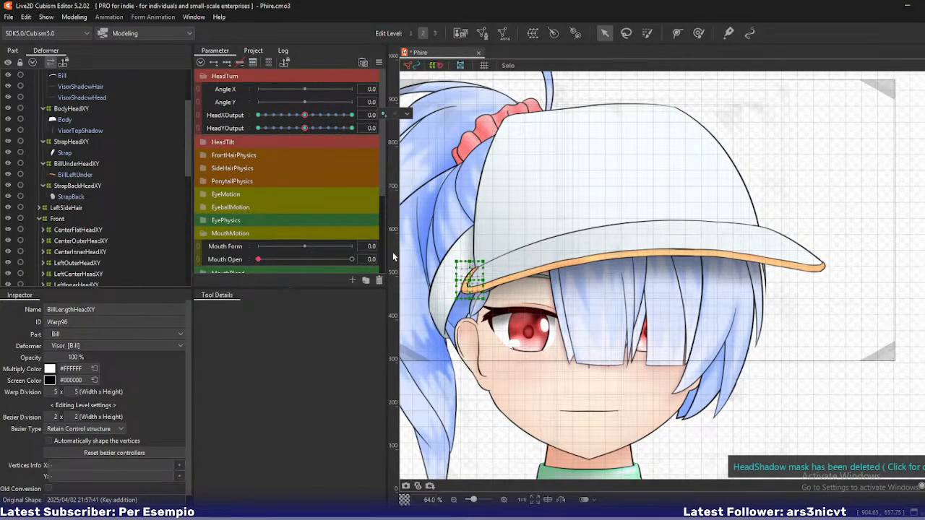
At HeadXOutput -1.0 and HeadYOutput 1.0, stretch HairBackBot's BackHeadXY warp leftward by its left side and center point
{"action": "right_click", "coordinate": [447, 335]}
{"action": "mouse_move", "coordinate": [498, 330]}
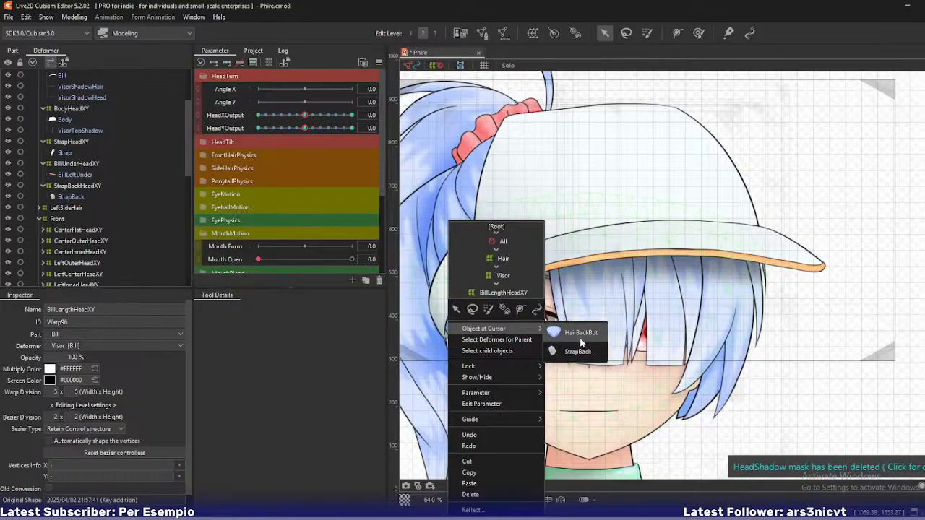
{"action": "left_click", "coordinate": [583, 332]}
{"action": "left_click", "coordinate": [72, 270]}
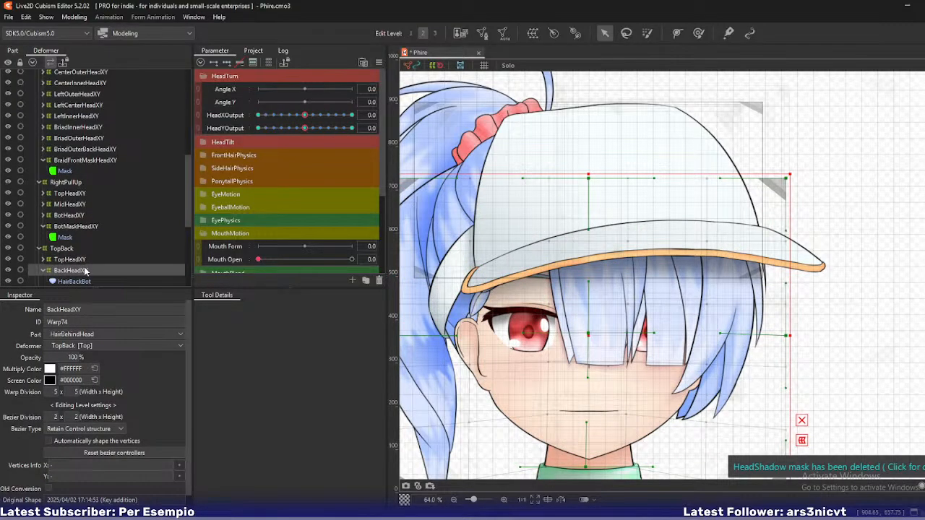
{"action": "left_click_drag", "start_coordinate": [298, 115], "coordinate": [252, 120]}
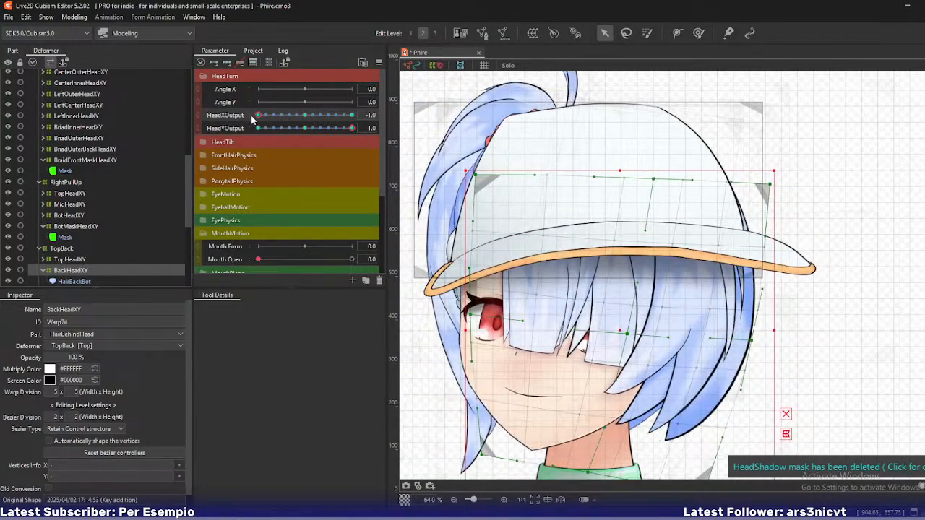
{"action": "left_click", "coordinate": [75, 282]}
{"action": "left_click", "coordinate": [78, 272]}
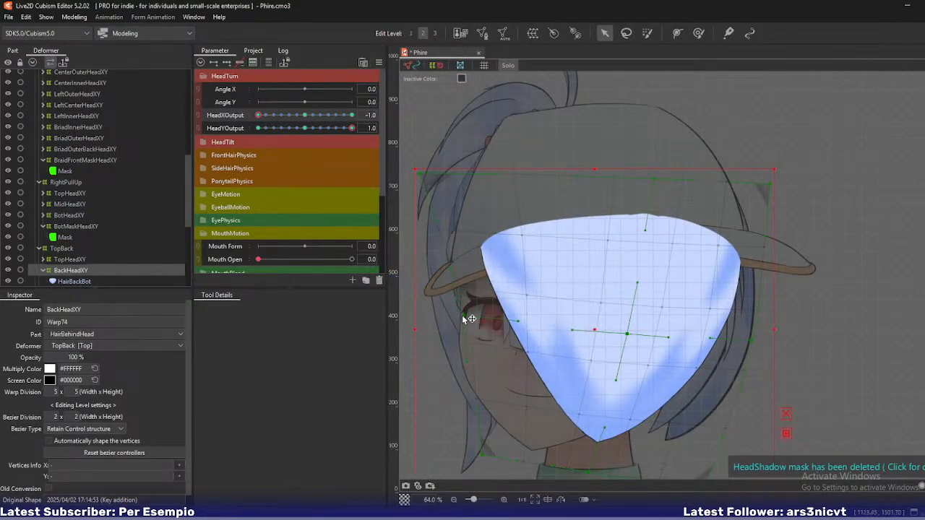
{"action": "left_click", "coordinate": [554, 328]}
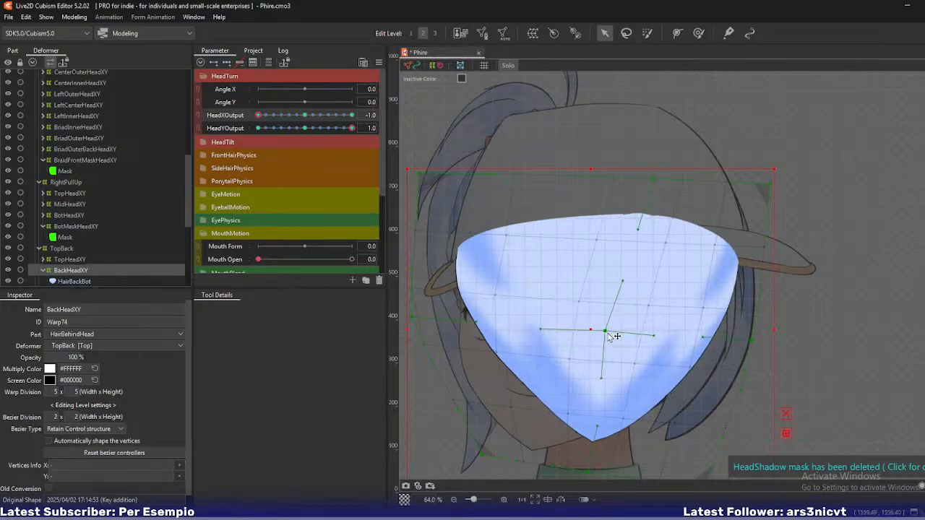
{"action": "left_click_drag", "start_coordinate": [609, 383], "coordinate": [619, 328]}
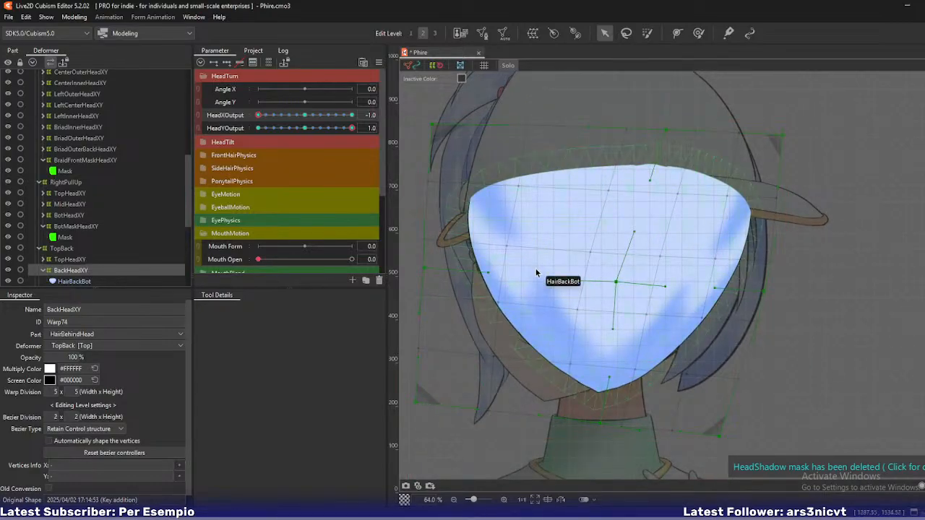
At HeadXOutput -1.0 and HeadYOutput 1.0, move the BotMaskHeadXY warp's top-left corner and middle-left point inward
{"action": "mouse_move", "coordinate": [267, 119]}
{"action": "left_mouse_down"}
{"action": "mouse_move", "coordinate": [284, 122]}
{"action": "mouse_move", "coordinate": [271, 126]}
{"action": "left_mouse_up"}
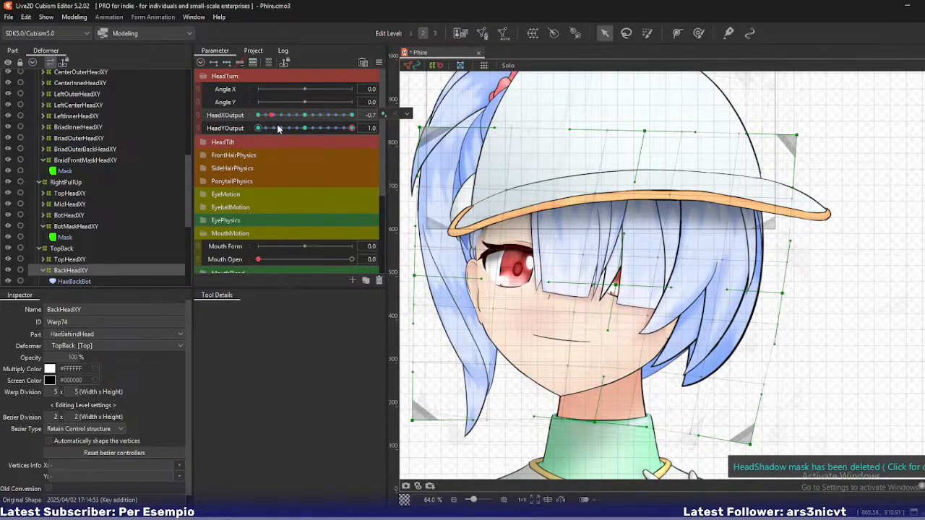
{"action": "scroll", "coordinate": [413, 190], "scroll_direction": "up", "scroll_amount": 5}
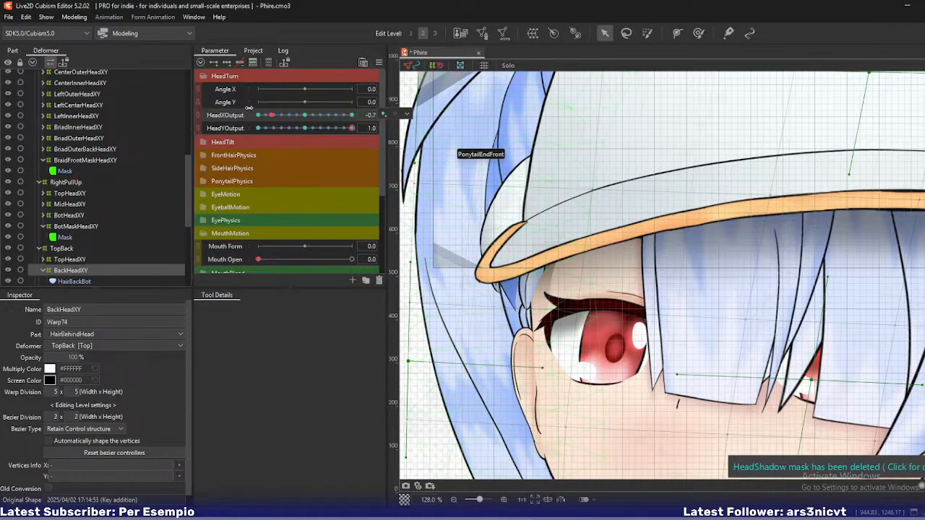
{"action": "left_click_drag", "start_coordinate": [272, 120], "coordinate": [270, 123]}
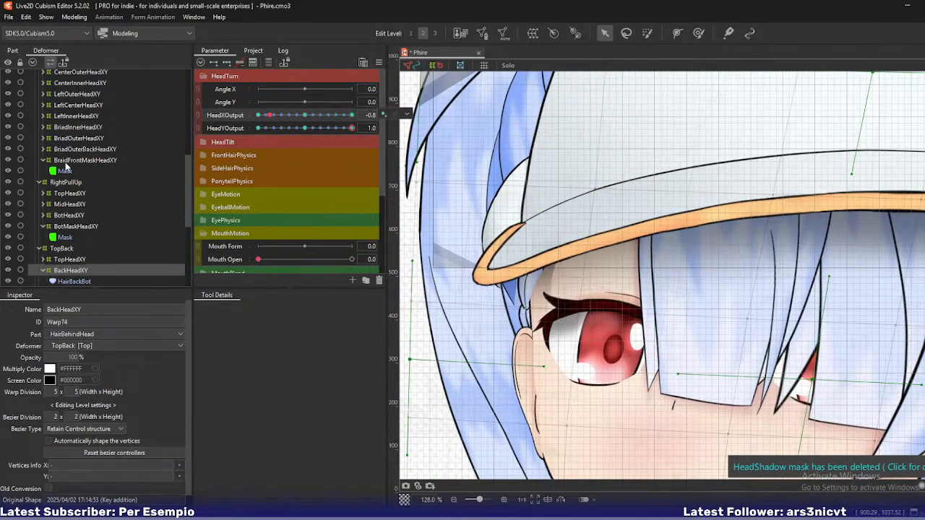
{"action": "scroll", "coordinate": [69, 237], "scroll_direction": "down", "scroll_amount": 2}
{"action": "left_click", "coordinate": [87, 186]}
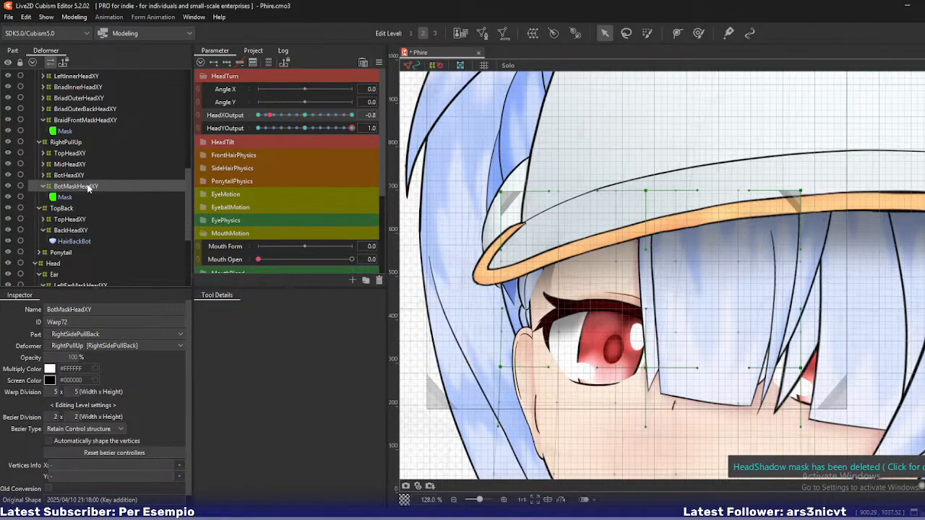
{"action": "left_click_drag", "start_coordinate": [271, 120], "coordinate": [257, 122]}
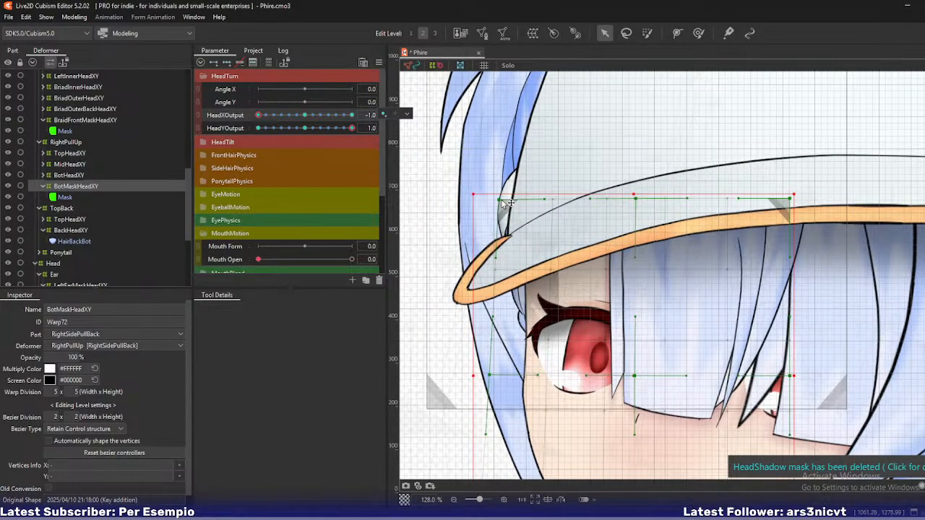
{"action": "left_click_drag", "start_coordinate": [498, 200], "coordinate": [514, 201]}
{"action": "left_click_drag", "start_coordinate": [490, 375], "coordinate": [505, 376]}
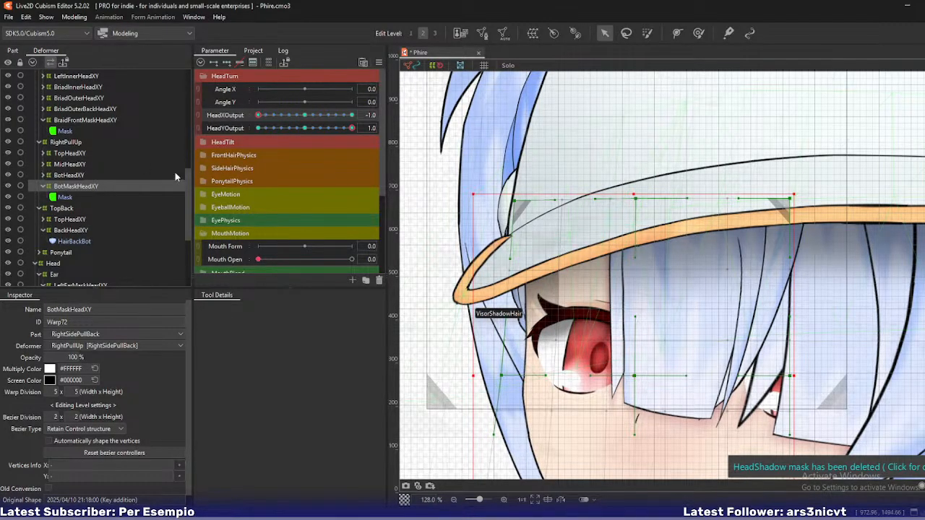
Check the hair and cap by sweeping HeadXOutput and HeadYOutput around the -1.0, 1.0 diagonal pose
{"action": "mouse_move", "coordinate": [258, 117]}
{"action": "left_mouse_down"}
{"action": "mouse_move", "coordinate": [273, 130]}
{"action": "mouse_move", "coordinate": [257, 128]}
{"action": "left_mouse_up"}
{"action": "scroll", "coordinate": [566, 271], "scroll_direction": "down", "scroll_amount": 5}
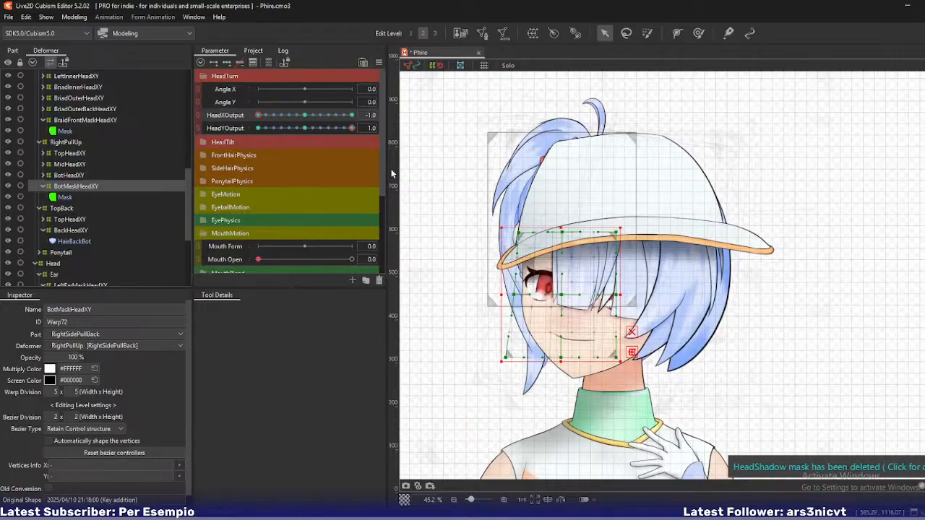
{"action": "left_click_drag", "start_coordinate": [261, 117], "coordinate": [242, 119]}
{"action": "mouse_move", "coordinate": [354, 129]}
{"action": "left_mouse_down"}
{"action": "mouse_move", "coordinate": [311, 128]}
{"action": "mouse_move", "coordinate": [367, 133]}
{"action": "left_mouse_up"}
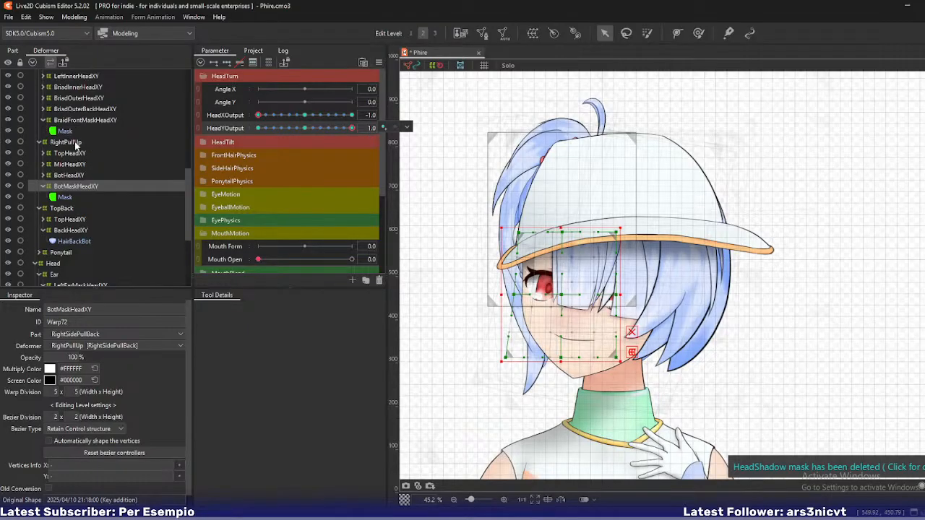
Shift the BodyHeadXY warp's middle-left, top-left, center and top-middle points rightward to slant the crown at the -1.0, 1.0 pose
{"action": "scroll", "coordinate": [114, 194], "scroll_direction": "up", "scroll_amount": 10}
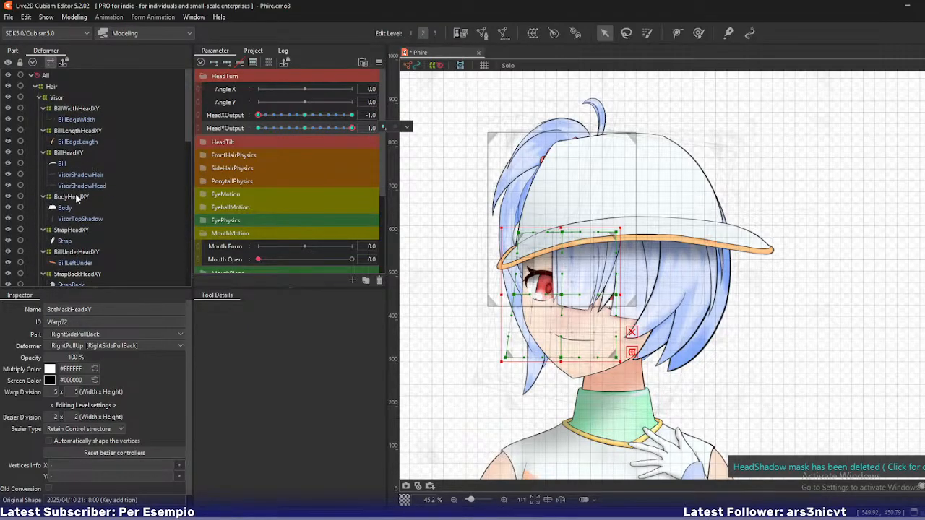
{"action": "left_click", "coordinate": [71, 196]}
{"action": "left_click_drag", "start_coordinate": [533, 196], "coordinate": [560, 240]}
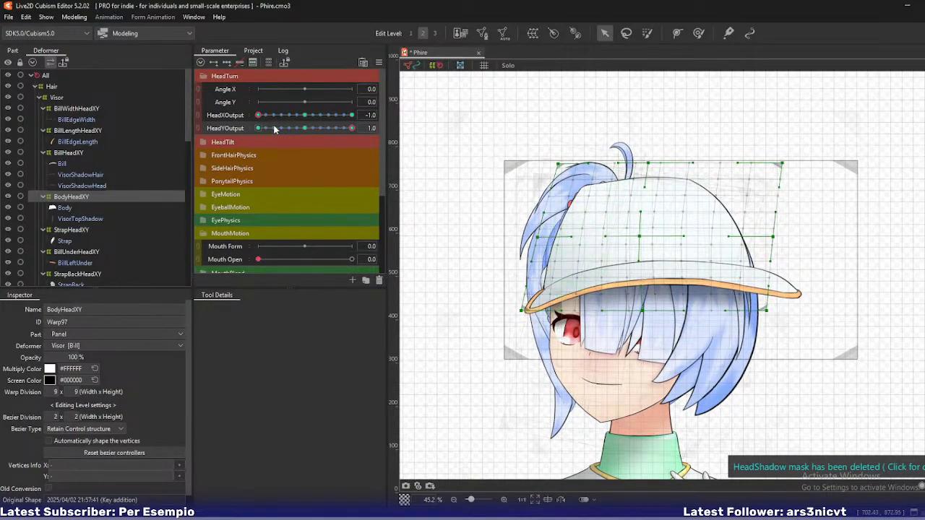
{"action": "left_click_drag", "start_coordinate": [342, 132], "coordinate": [327, 129]}
{"action": "left_click_drag", "start_coordinate": [330, 129], "coordinate": [362, 130]}
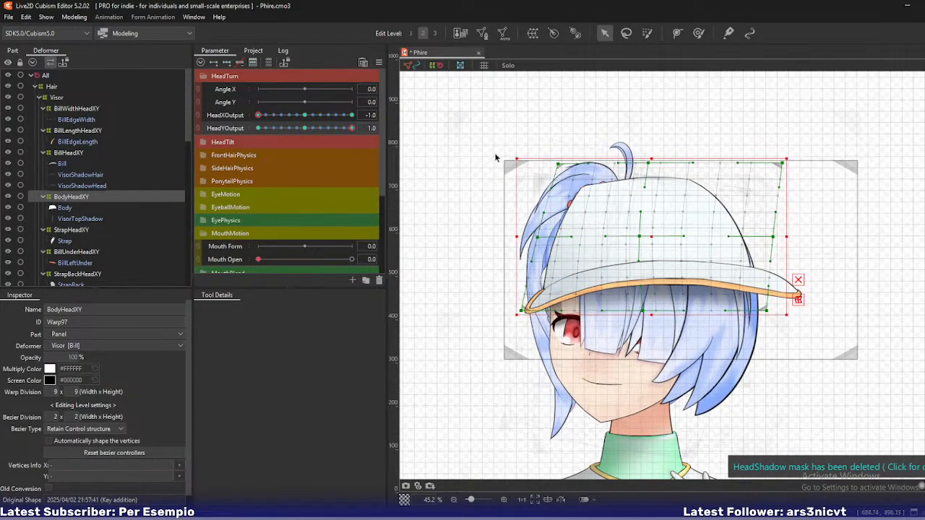
{"action": "scroll", "coordinate": [577, 205], "scroll_direction": "up", "scroll_amount": 3}
{"action": "left_click_drag", "start_coordinate": [519, 252], "coordinate": [551, 236]}
{"action": "left_click_drag", "start_coordinate": [547, 148], "coordinate": [589, 137]}
{"action": "left_click_drag", "start_coordinate": [663, 250], "coordinate": [684, 235]}
{"action": "left_click_drag", "start_coordinate": [675, 147], "coordinate": [681, 148]}
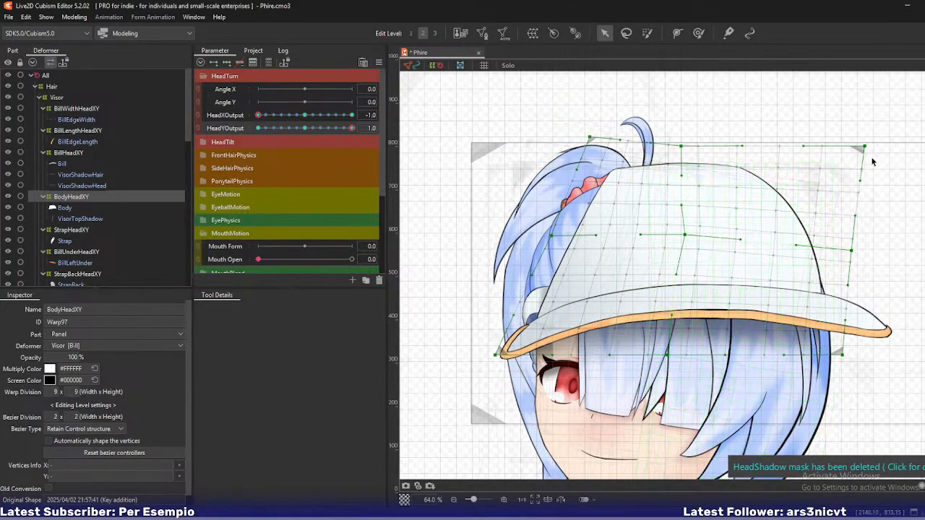
Move the BodyHeadXY warp's middle-right point, both bottom corners and top-middle point rightward to realign the crown's sides
{"action": "left_click_drag", "start_coordinate": [853, 251], "coordinate": [859, 251]}
{"action": "left_click_drag", "start_coordinate": [843, 355], "coordinate": [859, 355]}
{"action": "left_click_drag", "start_coordinate": [496, 355], "coordinate": [528, 348]}
{"action": "left_click_drag", "start_coordinate": [678, 150], "coordinate": [686, 148]}
{"action": "mouse_move", "coordinate": [353, 129]}
{"action": "left_mouse_down"}
{"action": "mouse_move", "coordinate": [320, 128]}
{"action": "mouse_move", "coordinate": [352, 129]}
{"action": "left_mouse_up"}
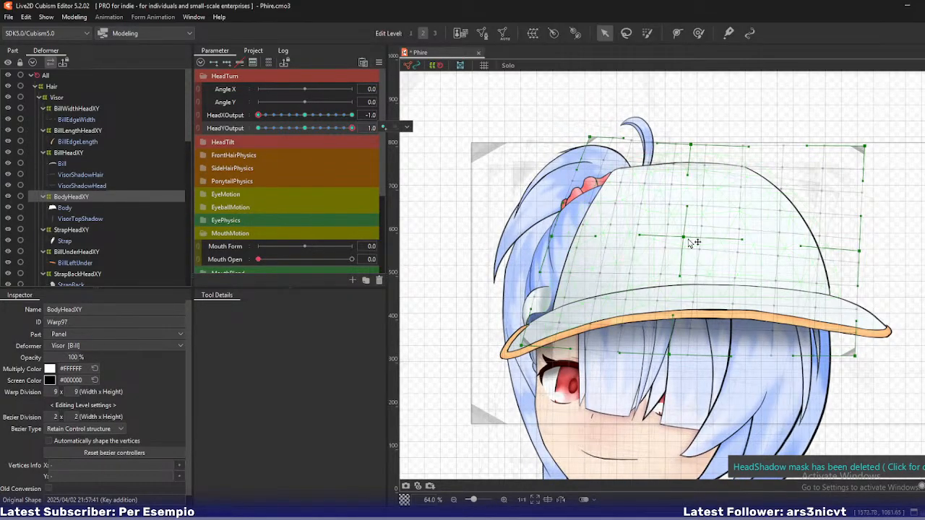
Nudge the BodyHeadXY warp's center point up and right, and lower its top-middle point and top-right corner to flatten the crown
{"action": "left_click_drag", "start_coordinate": [688, 240], "coordinate": [697, 234]}
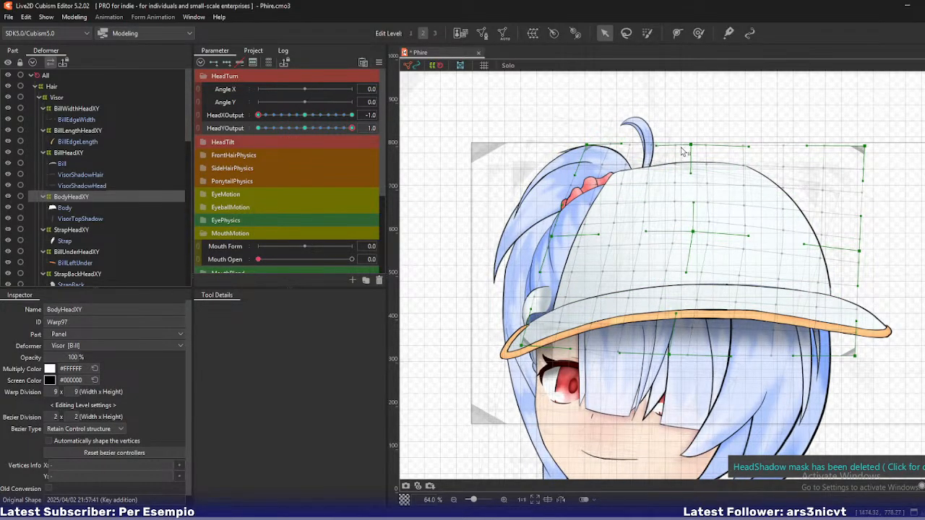
{"action": "left_click_drag", "start_coordinate": [689, 146], "coordinate": [692, 153]}
{"action": "left_click_drag", "start_coordinate": [862, 146], "coordinate": [858, 151]}
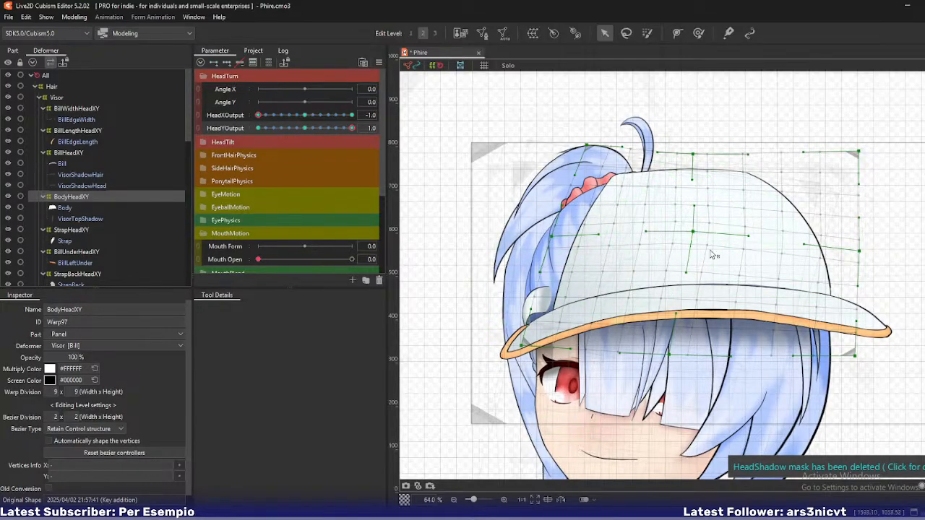
{"action": "mouse_move", "coordinate": [351, 130]}
{"action": "left_mouse_down"}
{"action": "mouse_move", "coordinate": [315, 133]}
{"action": "mouse_move", "coordinate": [354, 137]}
{"action": "left_mouse_up"}
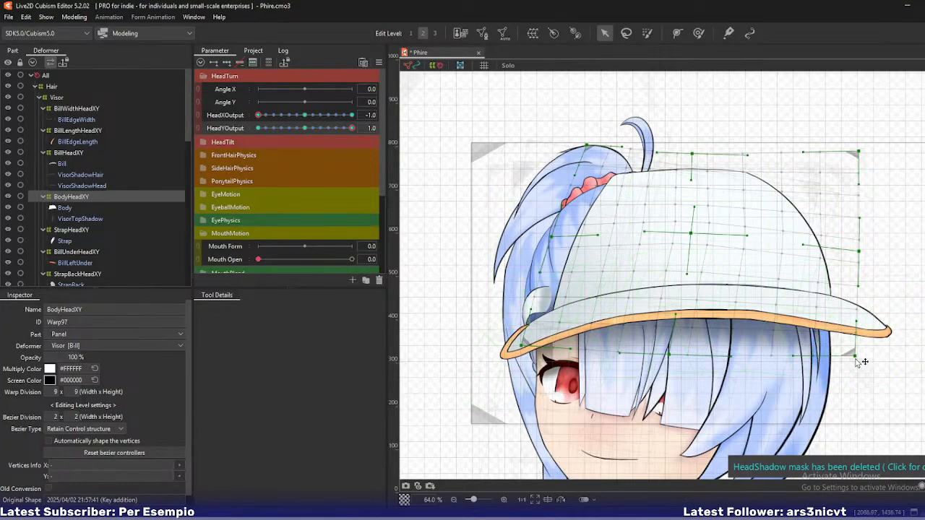
Nudge the BodyHeadXY warp's bottom-right corner and bottom-middle point right and its bottom-left corner slightly outward to fit the crown to the bill
{"action": "left_click_drag", "start_coordinate": [856, 356], "coordinate": [859, 356]}
{"action": "left_click_drag", "start_coordinate": [669, 355], "coordinate": [677, 357]}
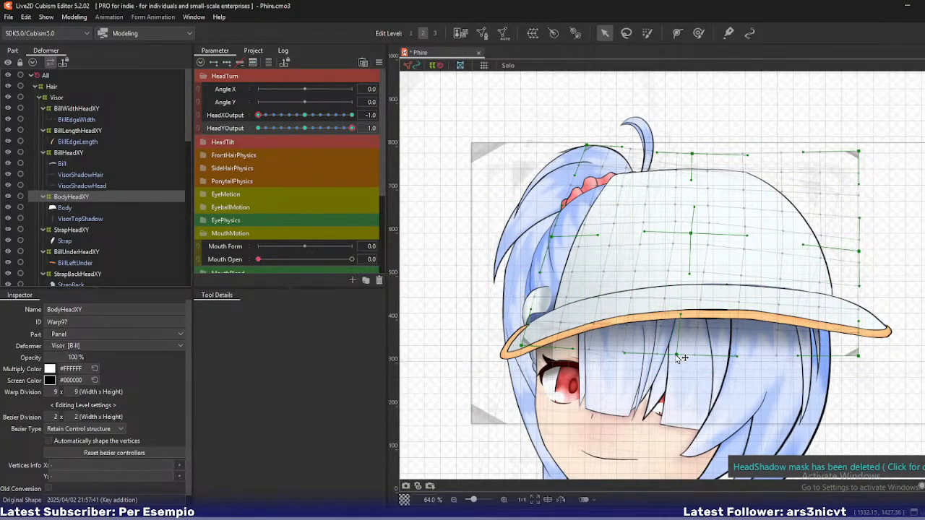
{"action": "left_click_drag", "start_coordinate": [525, 345], "coordinate": [524, 345]}
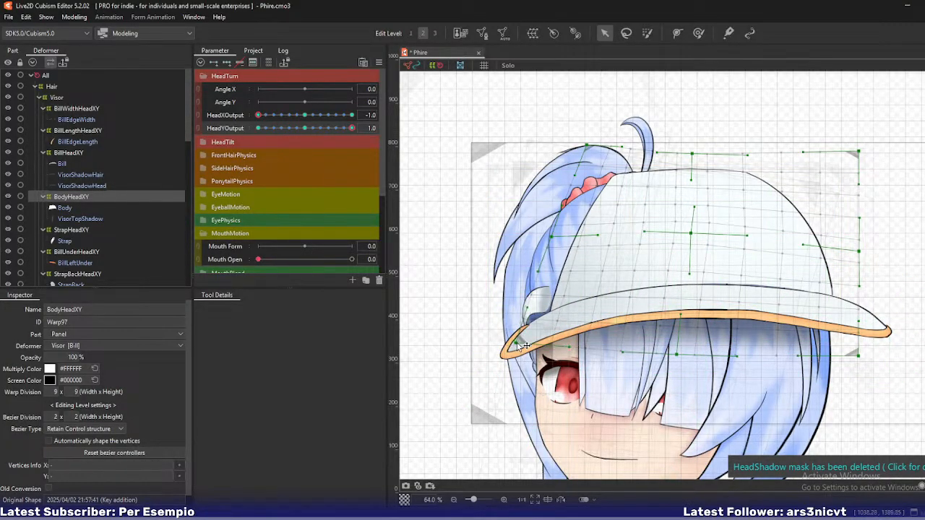
{"action": "left_click_drag", "start_coordinate": [352, 129], "coordinate": [377, 140]}
Move the StrapHeadXY warp's right-side and top-middle points outward at the -1.0, 1.0 pose so the strap tucks under the crown
{"action": "scroll", "coordinate": [567, 302], "scroll_direction": "up", "scroll_amount": 2}
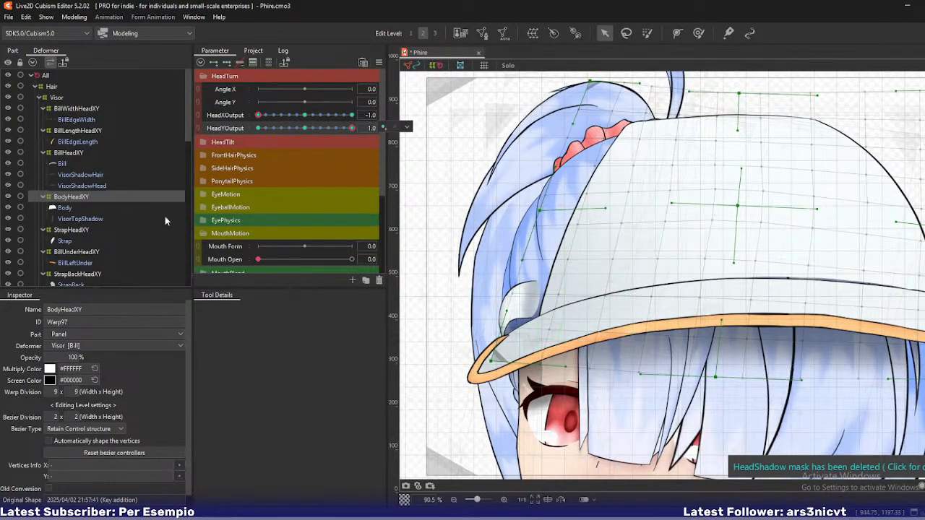
{"action": "left_click", "coordinate": [93, 228]}
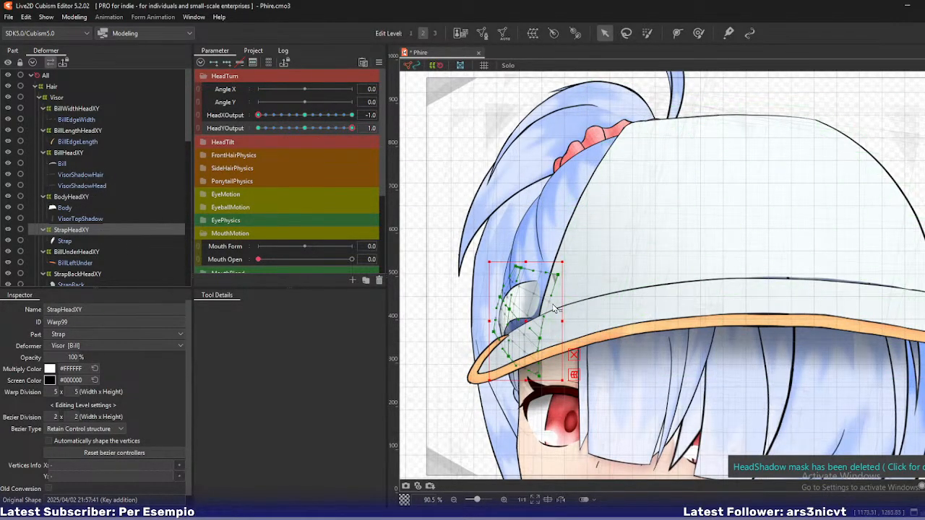
{"action": "left_click", "coordinate": [551, 341]}
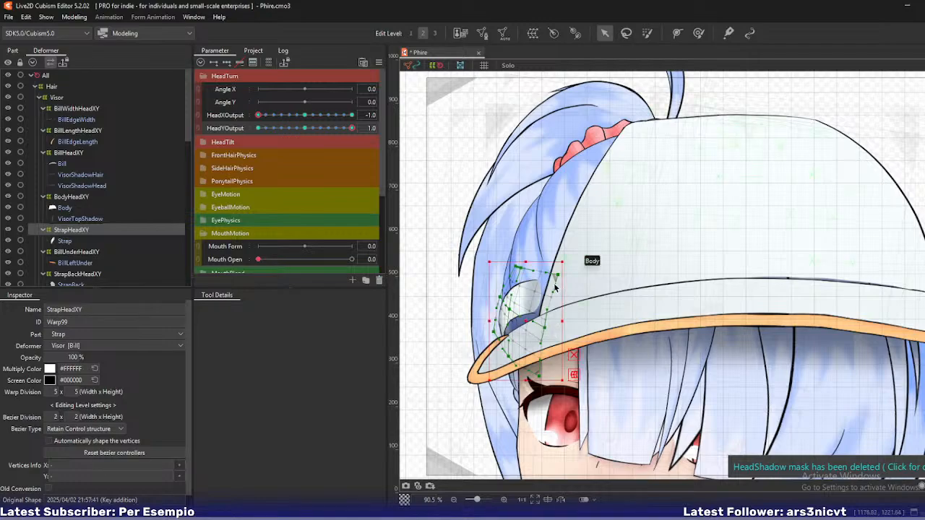
{"action": "left_click_drag", "start_coordinate": [558, 275], "coordinate": [532, 261]}
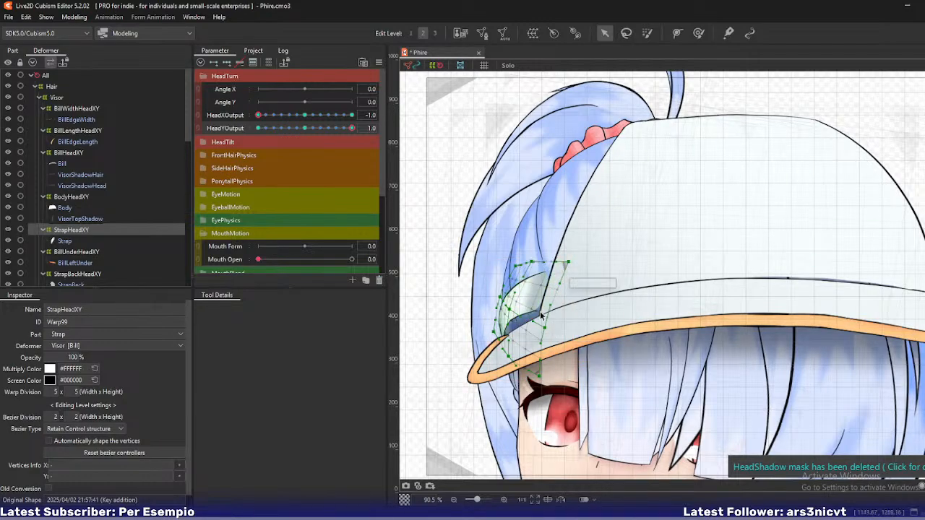
{"action": "left_click_drag", "start_coordinate": [544, 328], "coordinate": [564, 310]}
{"action": "left_click_drag", "start_coordinate": [569, 264], "coordinate": [588, 261]}
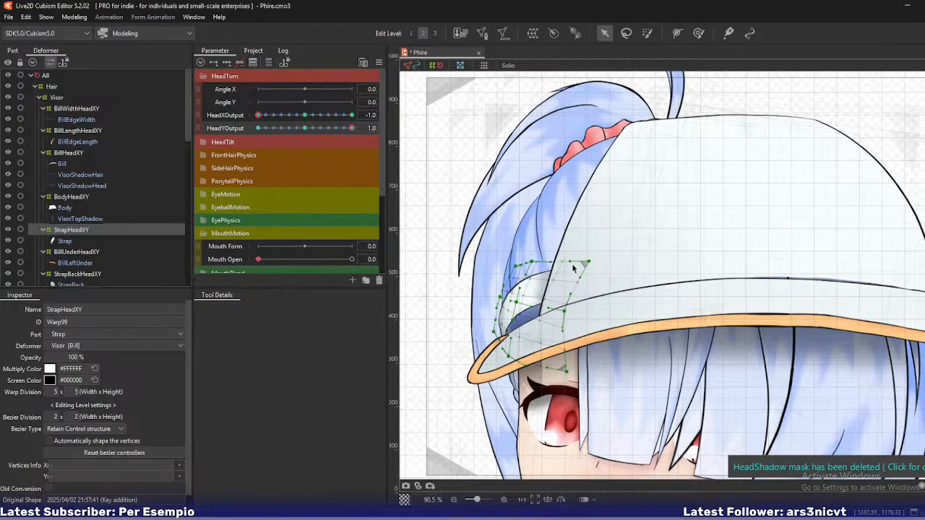
{"action": "left_click_drag", "start_coordinate": [564, 313], "coordinate": [571, 310]}
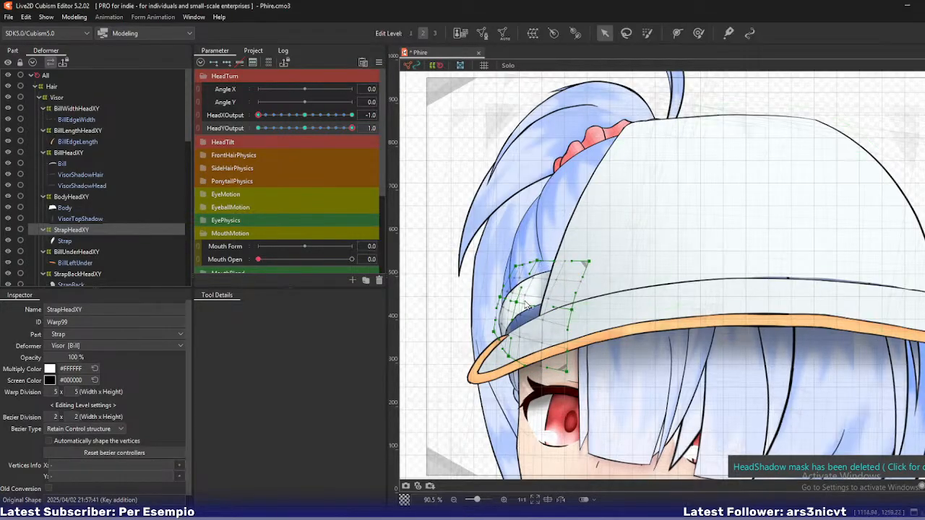
Fine-tune the StrapHeadXY warp's bottom-left corner and check the strap's motion along HeadYOutput
{"action": "scroll", "coordinate": [487, 319], "scroll_direction": "up", "scroll_amount": 2}
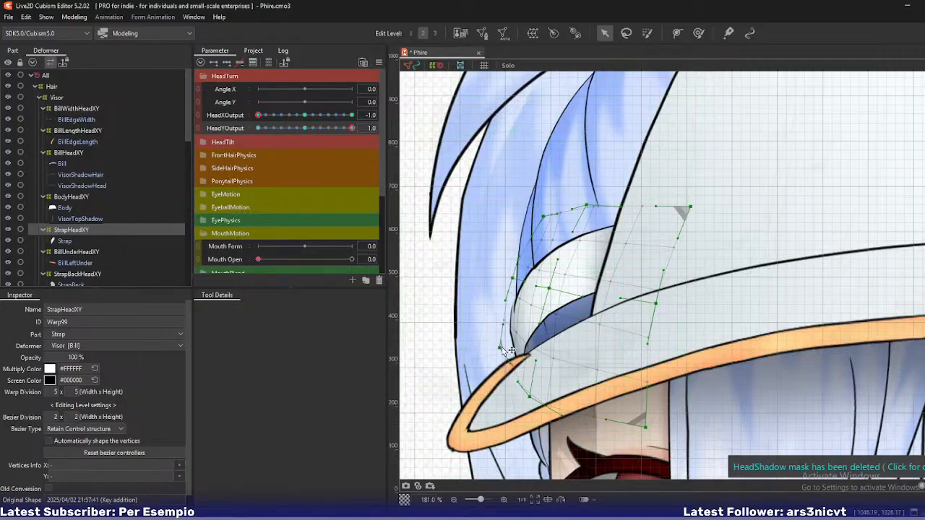
{"action": "left_click_drag", "start_coordinate": [509, 351], "coordinate": [504, 346]}
{"action": "scroll", "coordinate": [497, 344], "scroll_direction": "down", "scroll_amount": 2}
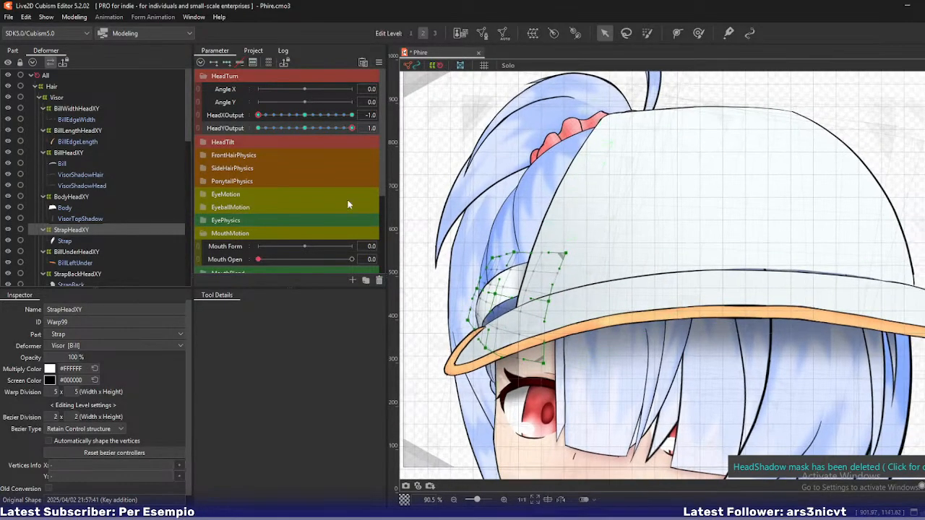
{"action": "left_click_drag", "start_coordinate": [341, 131], "coordinate": [374, 148]}
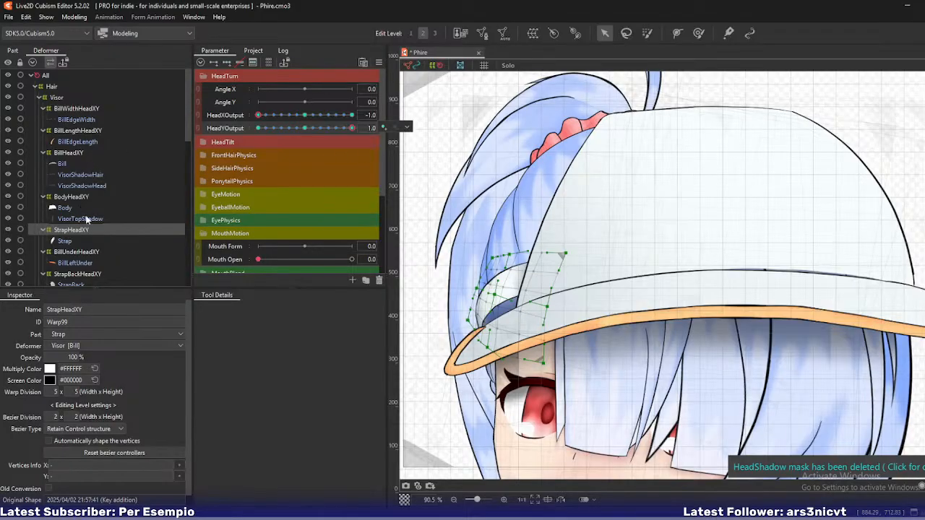
Isolate the HairBackBot mesh in Solo view and select its BackHeadXY warp
{"action": "scroll", "coordinate": [87, 214], "scroll_direction": "down", "scroll_amount": 2}
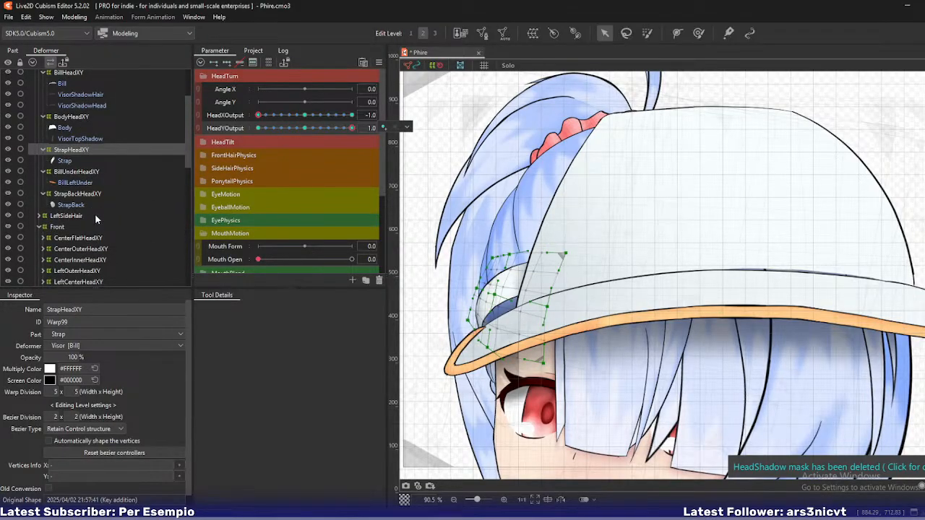
{"action": "right_click", "coordinate": [508, 349]}
{"action": "mouse_move", "coordinate": [550, 328]}
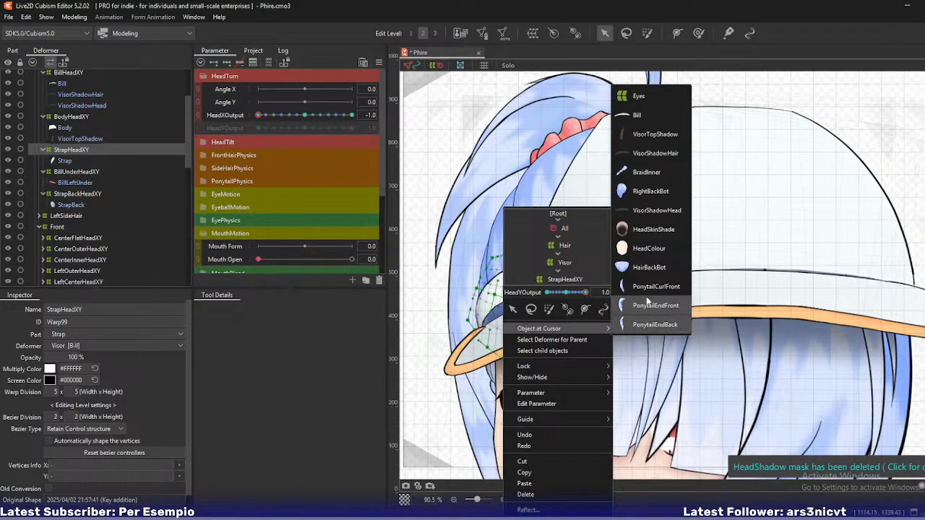
{"action": "left_click", "coordinate": [647, 267]}
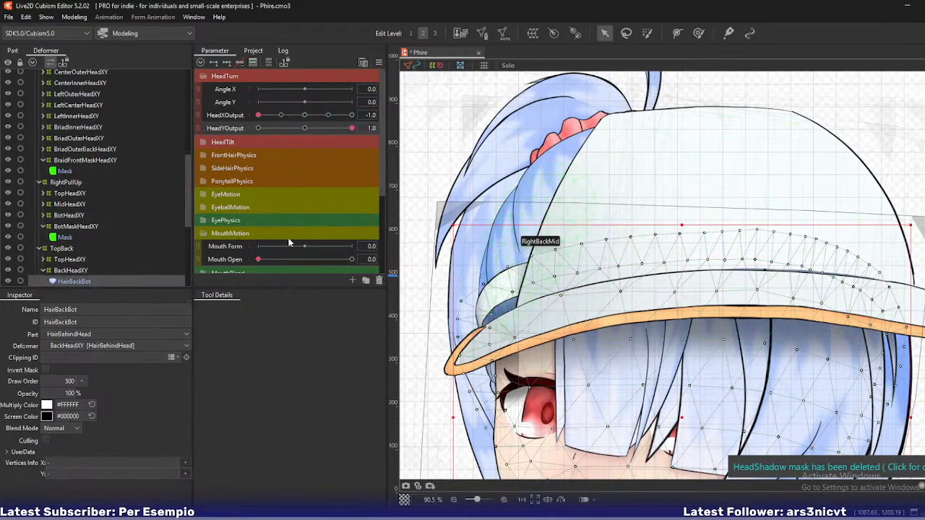
{"action": "left_click", "coordinate": [69, 270]}
{"action": "scroll", "coordinate": [579, 269], "scroll_direction": "down", "scroll_amount": 4}
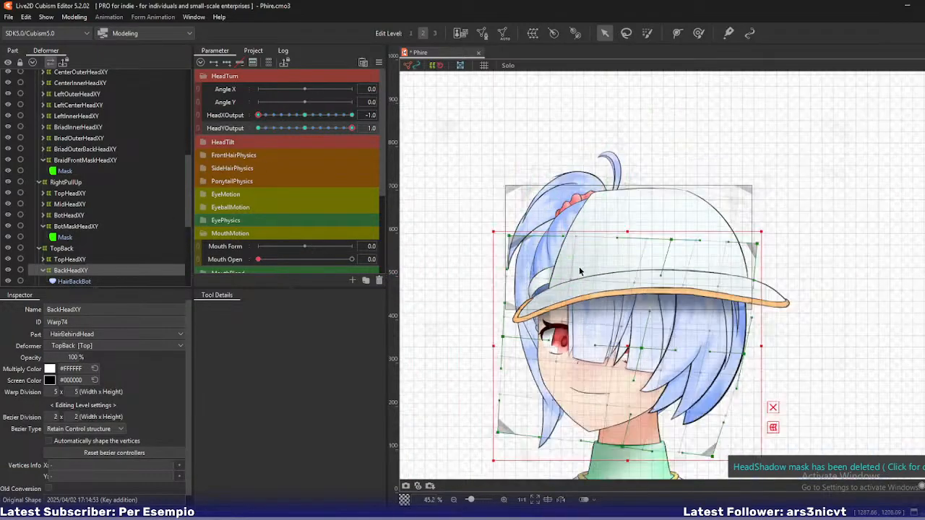
{"action": "left_click_drag", "start_coordinate": [626, 256], "coordinate": [601, 219]}
{"action": "left_click", "coordinate": [82, 280], "text": "ctrl"}
{"action": "left_click", "coordinate": [81, 272]}
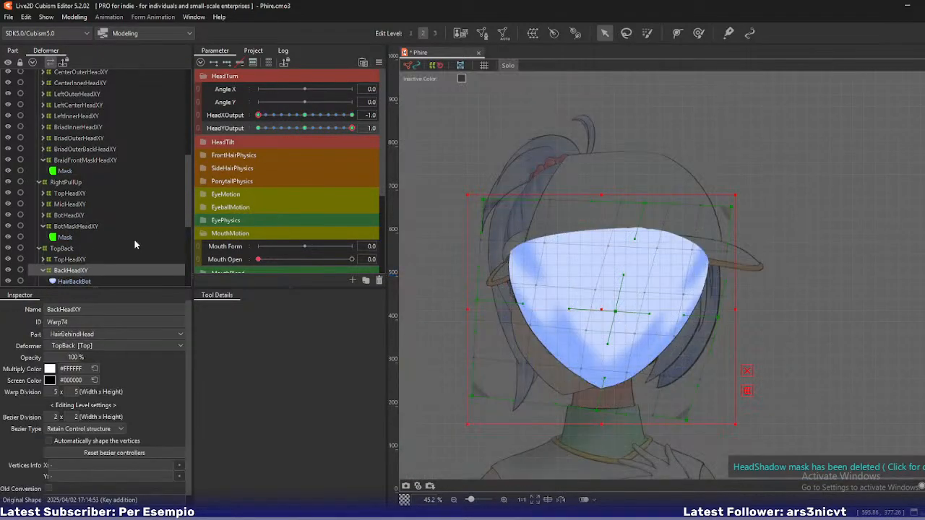
Check the BackHeadXY warp along both head outputs, then link HeadXOutput with HeadYOutput and set its extended interpolation to Linear Interpolation
{"action": "left_click_drag", "start_coordinate": [335, 127], "coordinate": [375, 143]}
{"action": "mouse_move", "coordinate": [262, 120]}
{"action": "left_mouse_down"}
{"action": "mouse_move", "coordinate": [304, 124]}
{"action": "mouse_move", "coordinate": [249, 117]}
{"action": "left_mouse_up"}
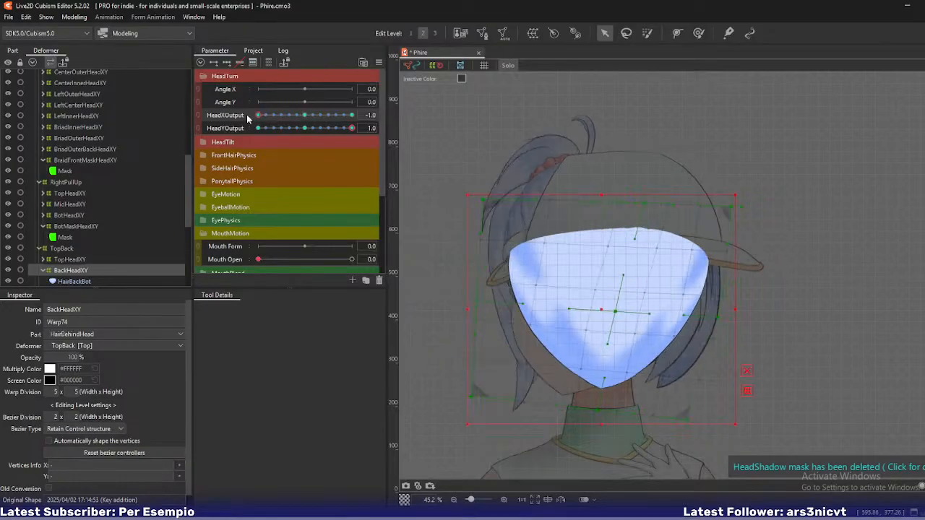
{"action": "mouse_move", "coordinate": [325, 130]}
{"action": "left_mouse_down"}
{"action": "mouse_move", "coordinate": [314, 129]}
{"action": "mouse_move", "coordinate": [380, 141]}
{"action": "mouse_move", "coordinate": [295, 135]}
{"action": "mouse_move", "coordinate": [339, 136]}
{"action": "left_mouse_up"}
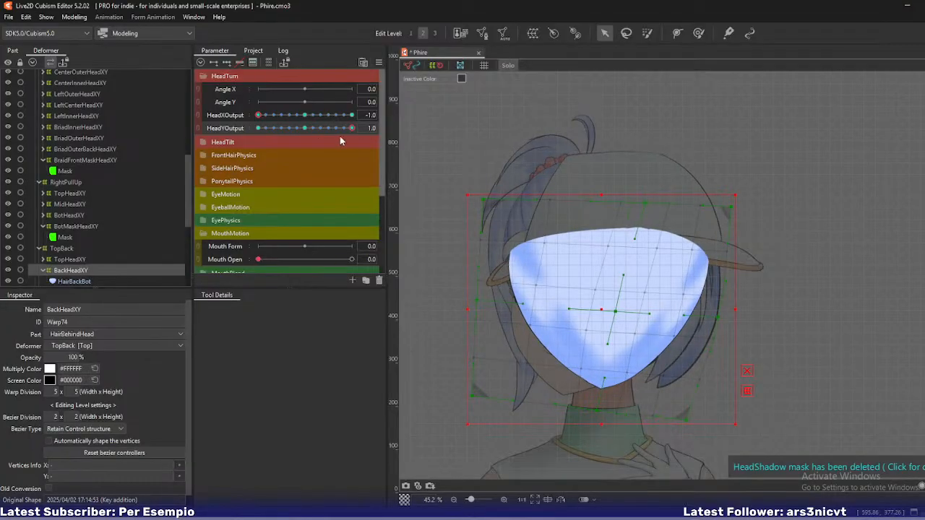
{"action": "left_click_drag", "start_coordinate": [257, 116], "coordinate": [202, 112]}
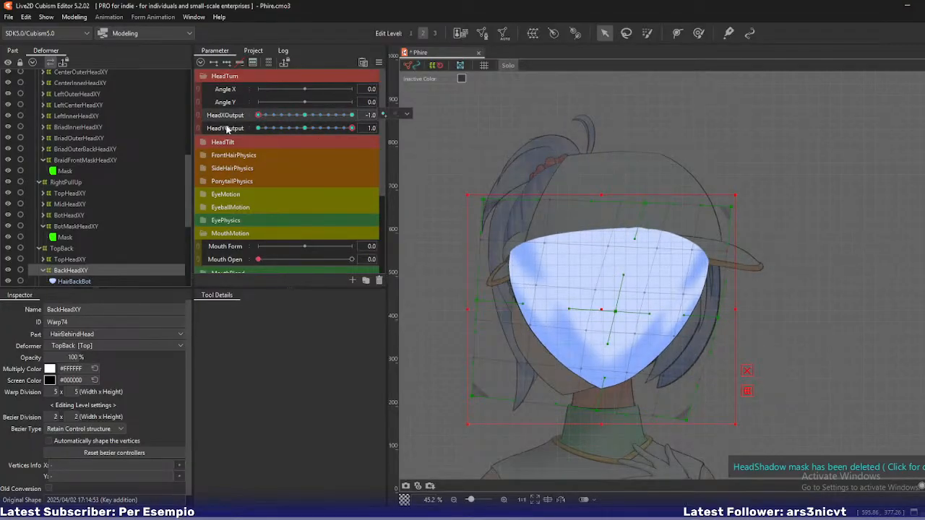
{"action": "left_click", "coordinate": [201, 121]}
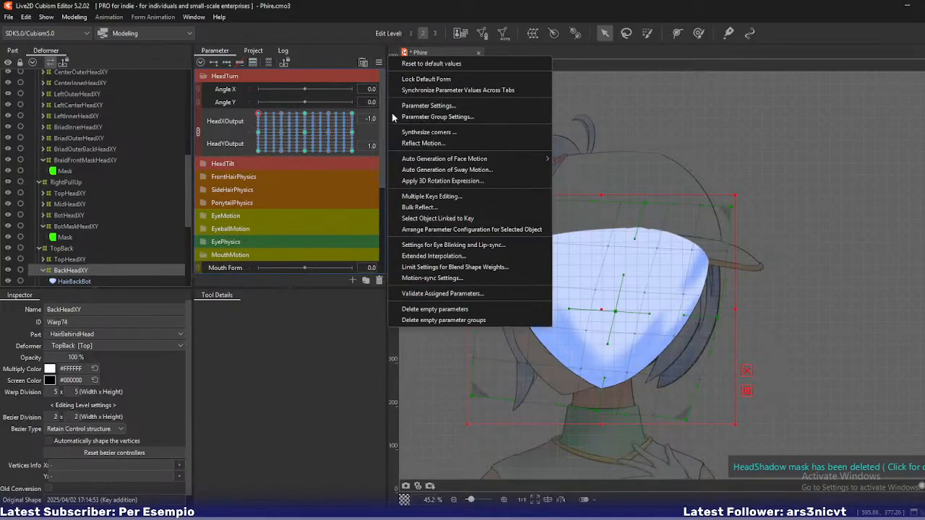
{"action": "left_click", "coordinate": [378, 62]}
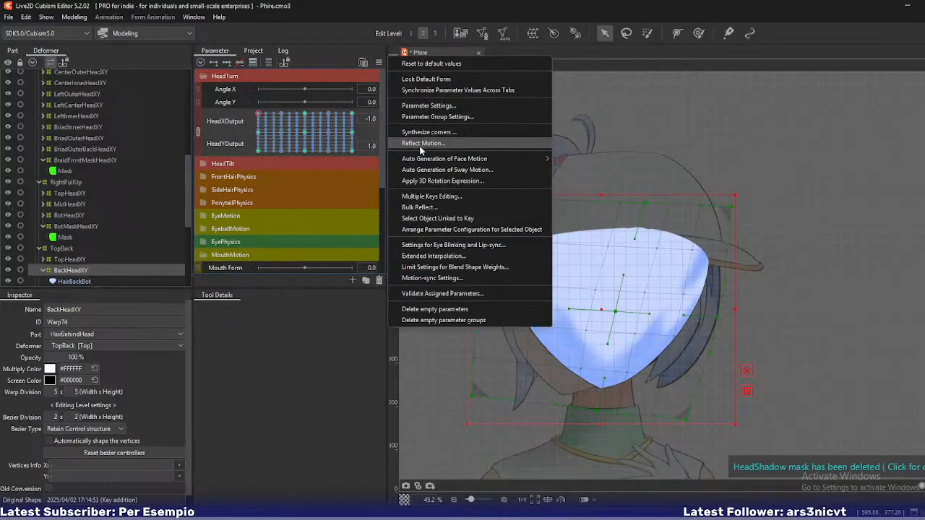
{"action": "left_click", "coordinate": [432, 255]}
{"action": "left_click", "coordinate": [265, 320]}
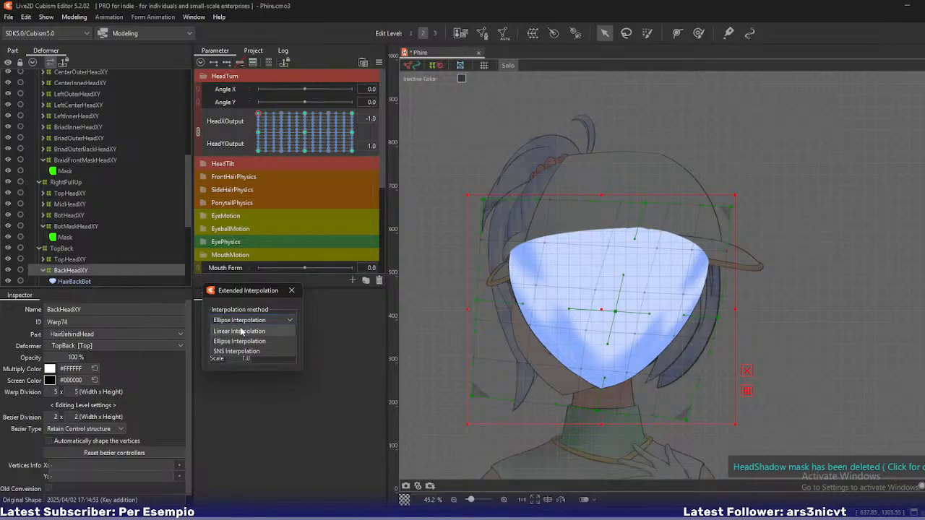
{"action": "left_click", "coordinate": [260, 330]}
Shift the BackHeadXY warp's left-side and top-middle points leftward at the -1.0, -1.0 pose and check the hair at the neighbouring poses
{"action": "left_click_drag", "start_coordinate": [263, 120], "coordinate": [255, 153]}
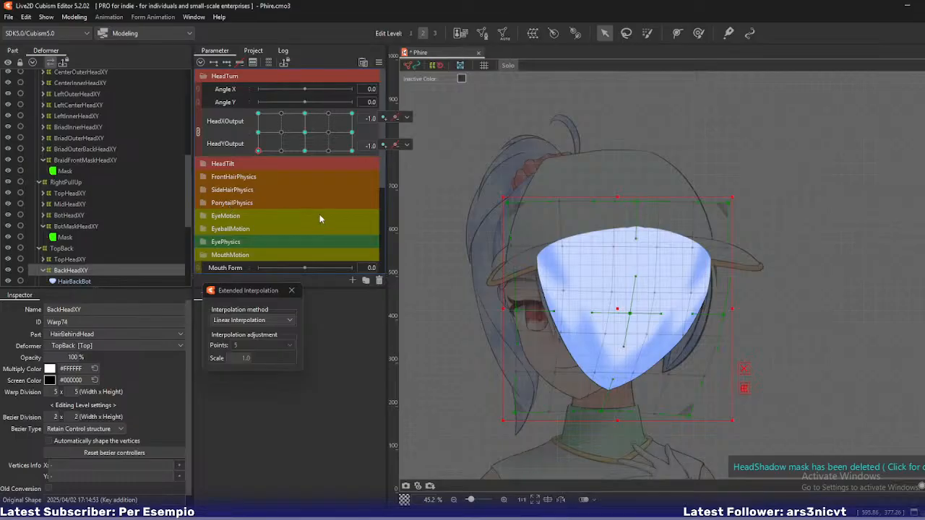
{"action": "left_click_drag", "start_coordinate": [511, 203], "coordinate": [455, 219]}
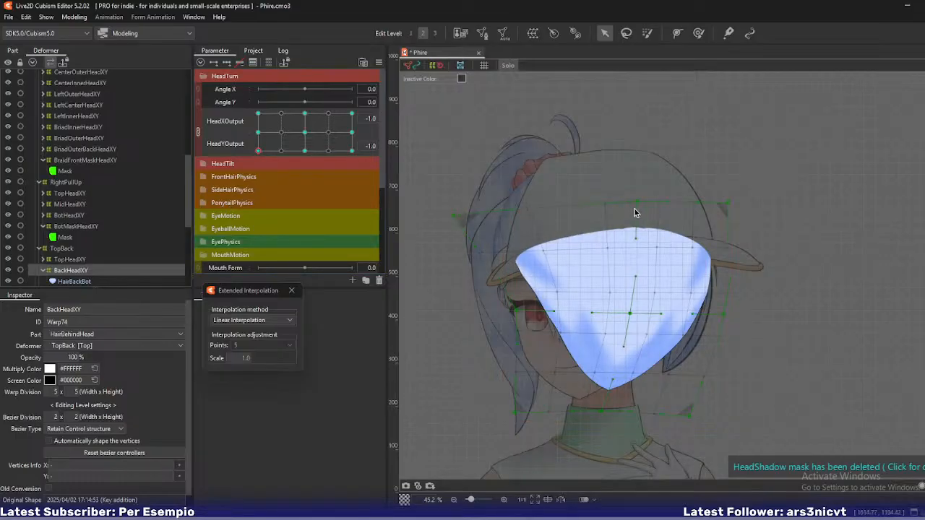
{"action": "left_click_drag", "start_coordinate": [634, 209], "coordinate": [605, 208]}
{"action": "left_click_drag", "start_coordinate": [515, 308], "coordinate": [479, 319]}
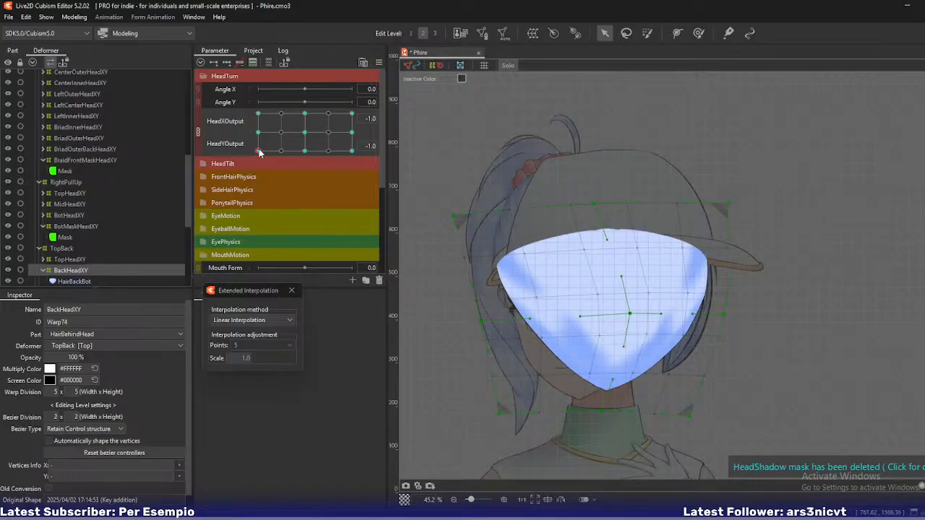
{"action": "left_click_drag", "start_coordinate": [260, 152], "coordinate": [265, 114]}
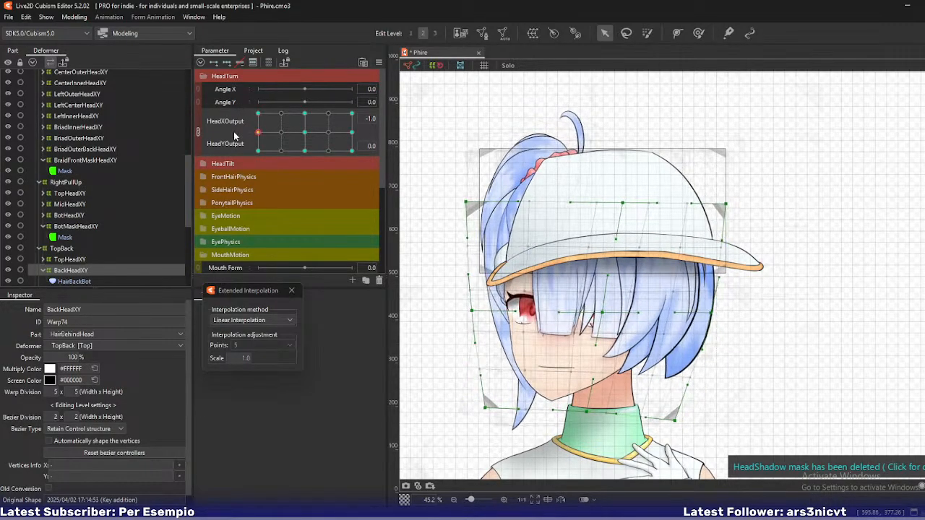
{"action": "mouse_move", "coordinate": [258, 113]}
{"action": "left_mouse_down"}
{"action": "mouse_move", "coordinate": [259, 132]}
{"action": "mouse_move", "coordinate": [278, 136]}
{"action": "mouse_move", "coordinate": [253, 136]}
{"action": "mouse_move", "coordinate": [249, 112]}
{"action": "left_mouse_up"}
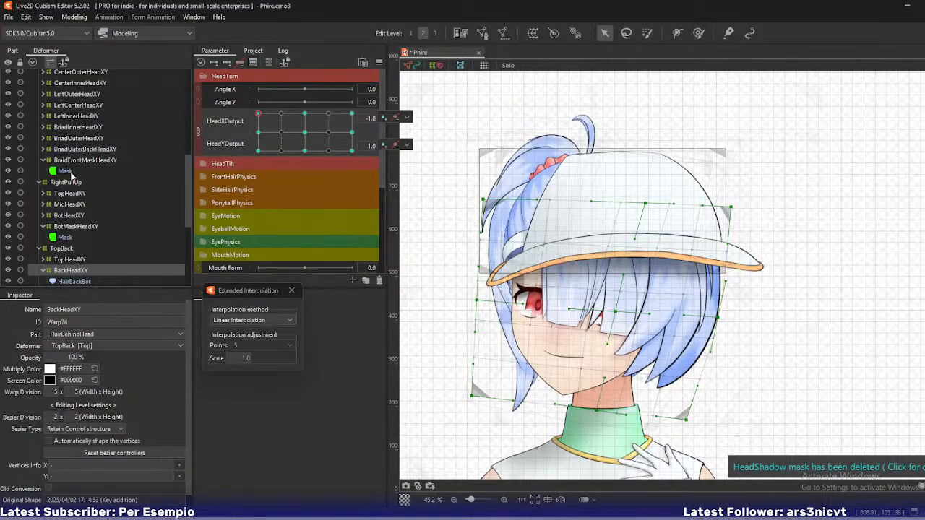
Set the BackHeadXY warp's extended interpolation to Ellipse Interpolation, reset the head outputs to 0.0 and unlink them
{"action": "scroll", "coordinate": [79, 181], "scroll_direction": "down", "scroll_amount": 2}
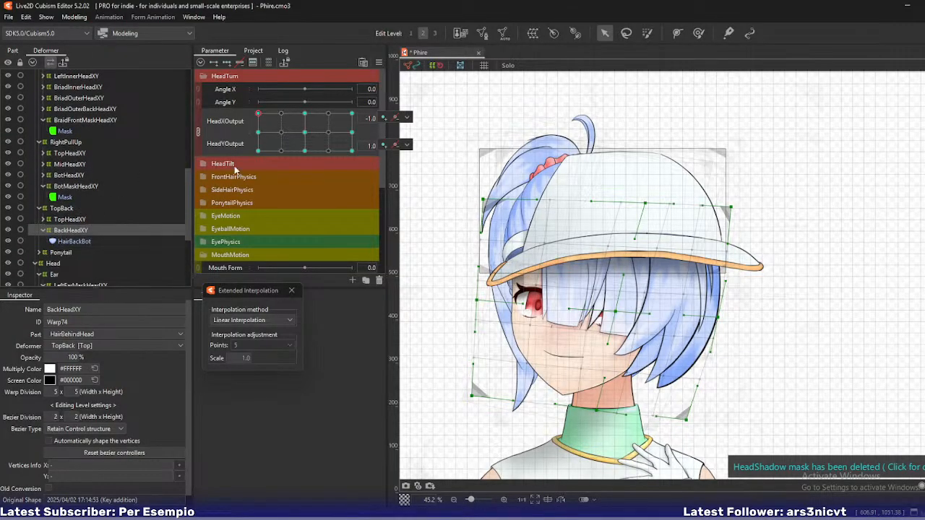
{"action": "left_click", "coordinate": [237, 320]}
{"action": "left_click", "coordinate": [237, 341]}
{"action": "mouse_move", "coordinate": [261, 123]}
{"action": "left_mouse_down"}
{"action": "mouse_move", "coordinate": [266, 136]}
{"action": "mouse_move", "coordinate": [291, 139]}
{"action": "mouse_move", "coordinate": [271, 116]}
{"action": "mouse_move", "coordinate": [243, 114]}
{"action": "mouse_move", "coordinate": [252, 143]}
{"action": "mouse_move", "coordinate": [275, 143]}
{"action": "mouse_move", "coordinate": [250, 140]}
{"action": "mouse_move", "coordinate": [258, 137]}
{"action": "left_mouse_up"}
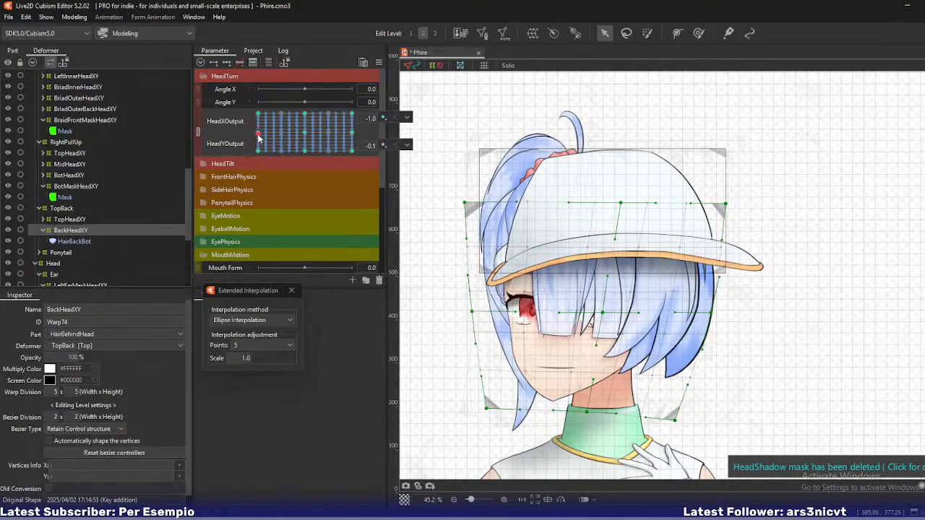
{"action": "right_click", "coordinate": [258, 138]}
{"action": "left_click", "coordinate": [199, 131]}
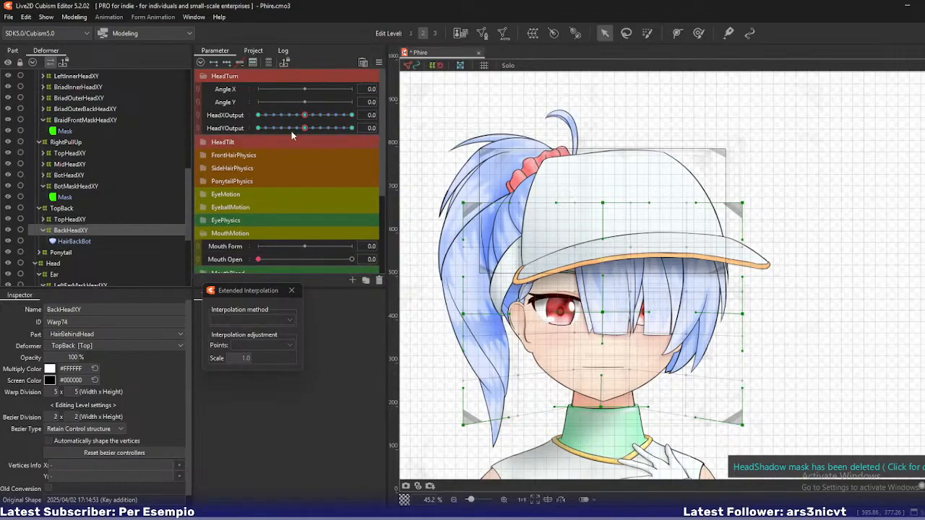
Stretch the StrapHeadXY and StrapBackHeadXY warps downward together at the -1.0, 0.0 pose
{"action": "left_click_drag", "start_coordinate": [304, 115], "coordinate": [183, 104]}
{"action": "scroll", "coordinate": [83, 189], "scroll_direction": "up", "scroll_amount": 10}
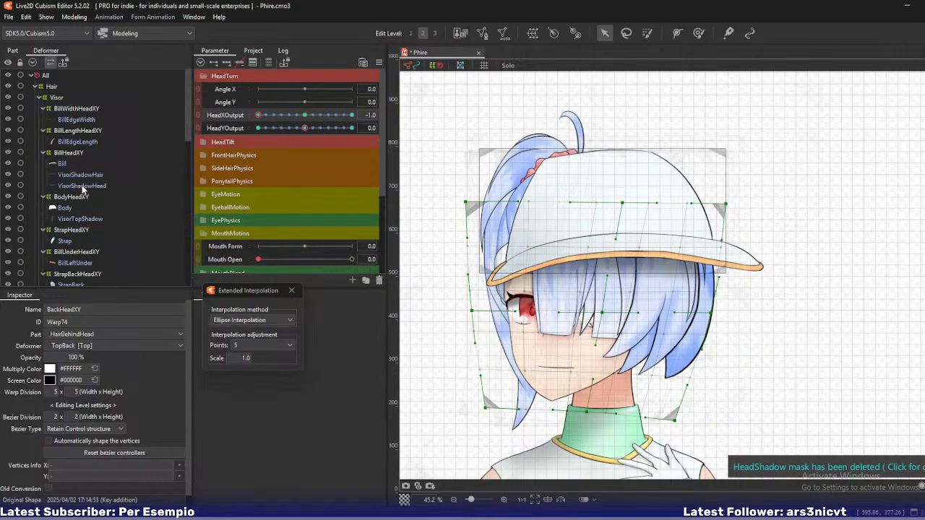
{"action": "left_click", "coordinate": [82, 230]}
{"action": "scroll", "coordinate": [477, 265], "scroll_direction": "up", "scroll_amount": 5}
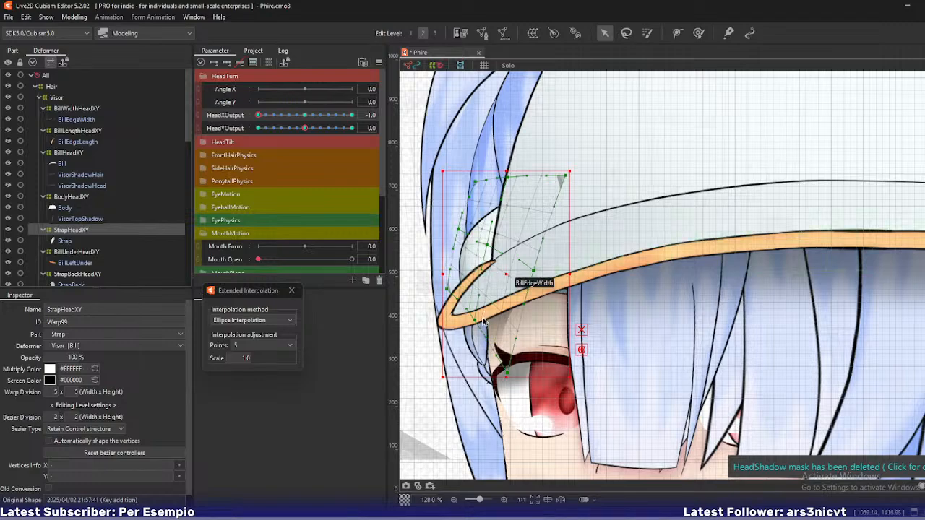
{"action": "left_click", "coordinate": [73, 274], "text": "ctrl"}
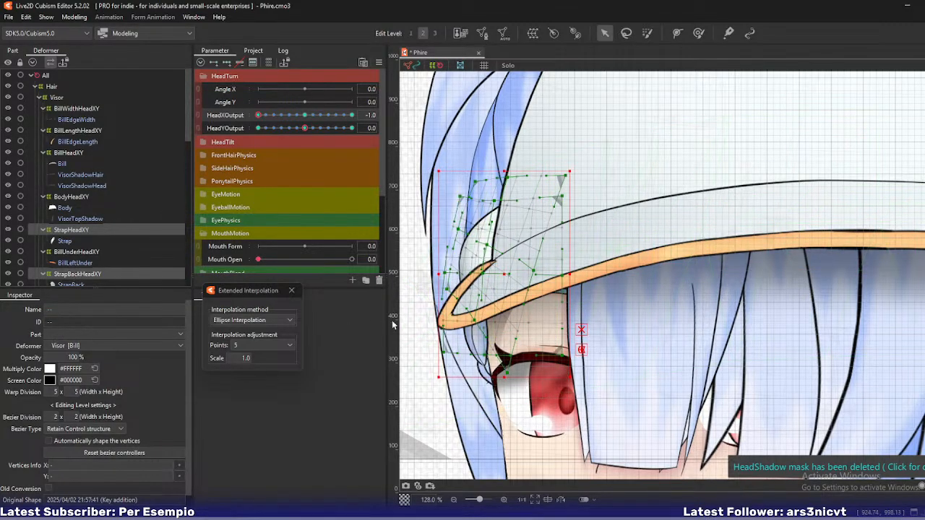
{"action": "left_click_drag", "start_coordinate": [507, 378], "coordinate": [506, 396]}
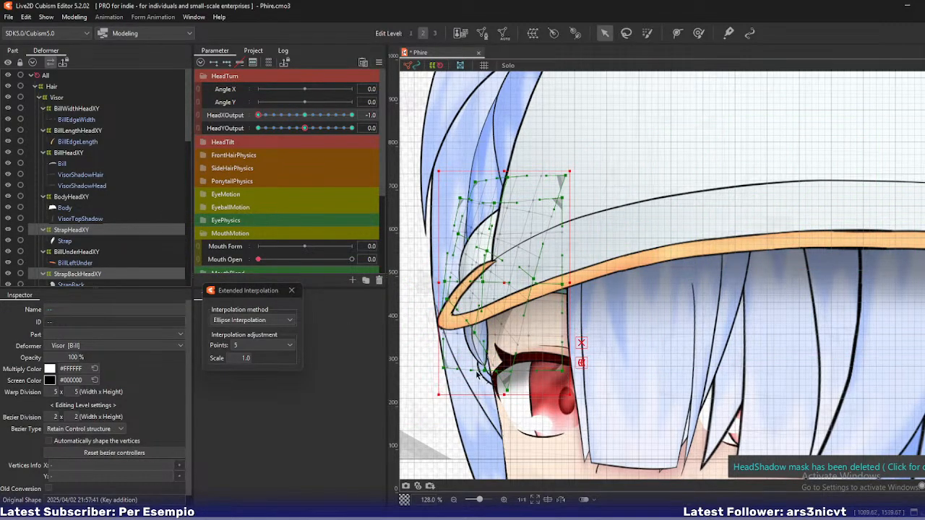
Stretch both strap warps downward at the -1.0, 1.0 pose, and bring HeadYOutput to -1.0
{"action": "left_click_drag", "start_coordinate": [305, 130], "coordinate": [352, 128]}
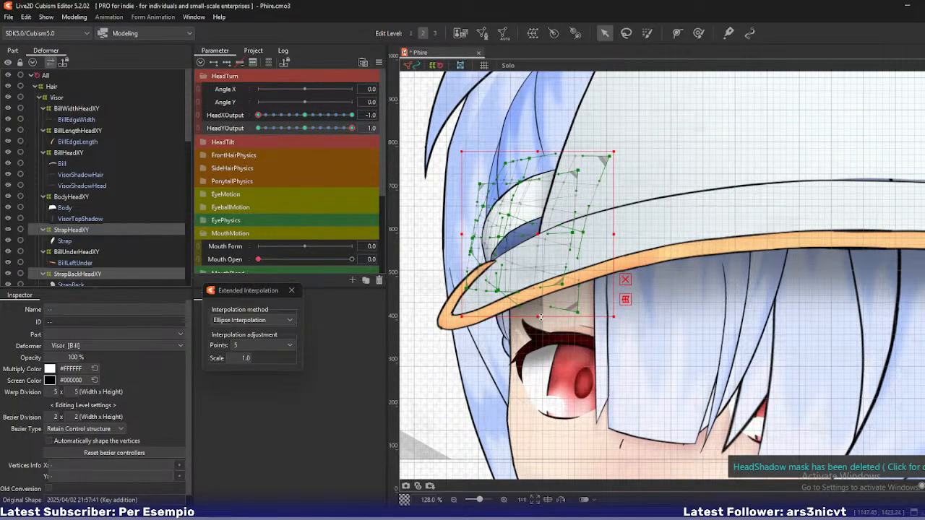
{"action": "left_click_drag", "start_coordinate": [540, 317], "coordinate": [540, 338]}
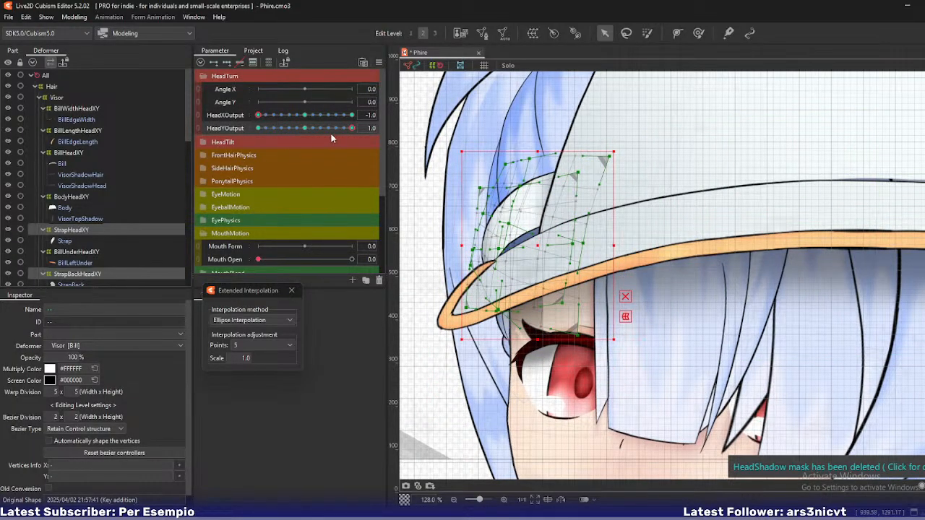
{"action": "left_click_drag", "start_coordinate": [334, 128], "coordinate": [250, 130]}
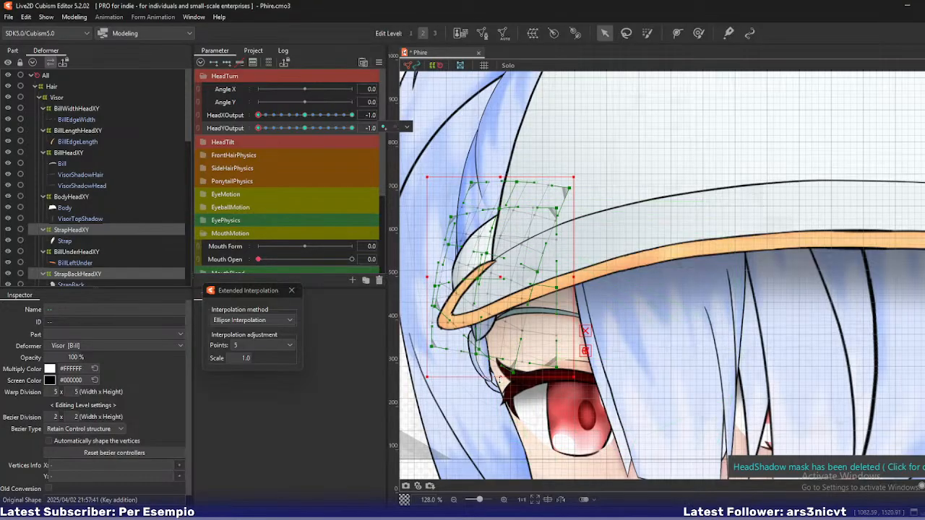
Stretch both strap warps slightly downward at the -1.0, -1.0 pose, and bring HeadYOutput to 1.0
{"action": "left_click_drag", "start_coordinate": [498, 377], "coordinate": [499, 383]}
{"action": "left_click_drag", "start_coordinate": [260, 116], "coordinate": [118, 120]}
{"action": "left_click_drag", "start_coordinate": [270, 130], "coordinate": [390, 144]}
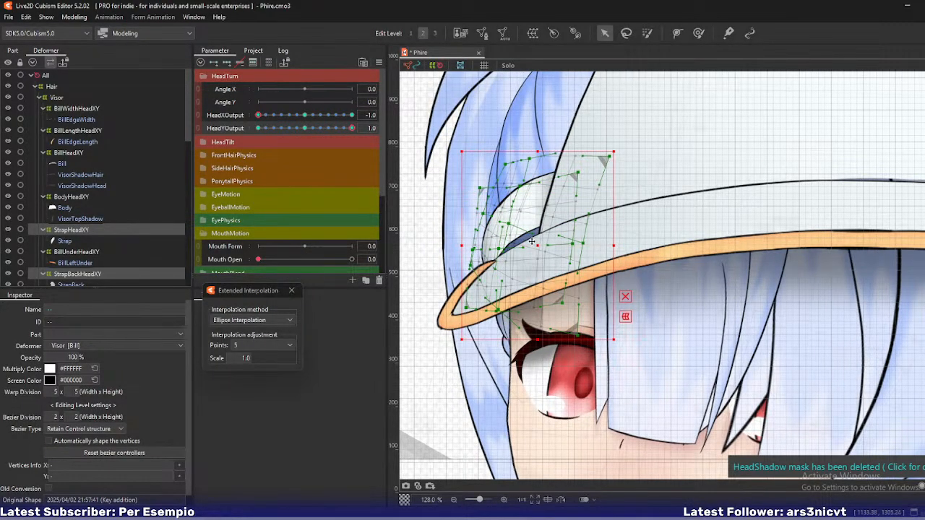
Adjust the centre of the StrapHeadXY warp and shift the StrapBackHeadXY warp slightly downward at the -1.0, 1.0 pose, saving the model
{"action": "left_click", "coordinate": [76, 228]}
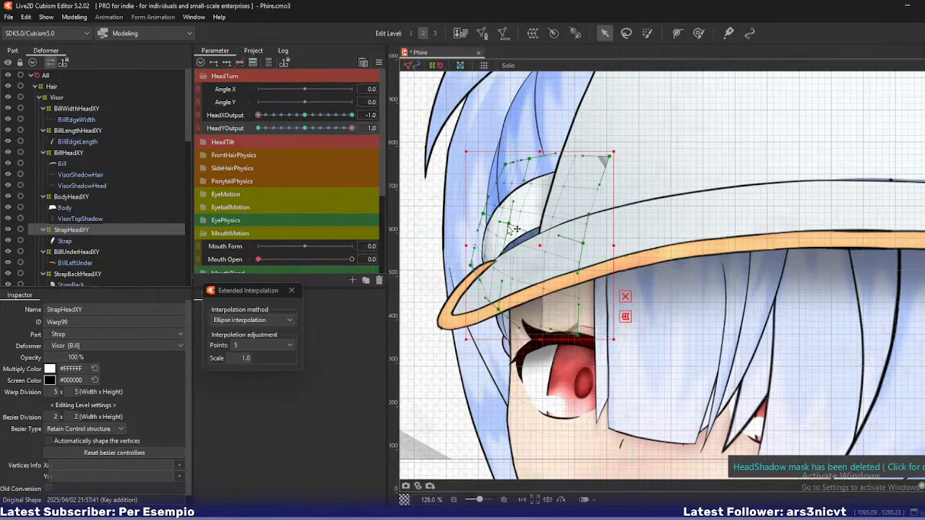
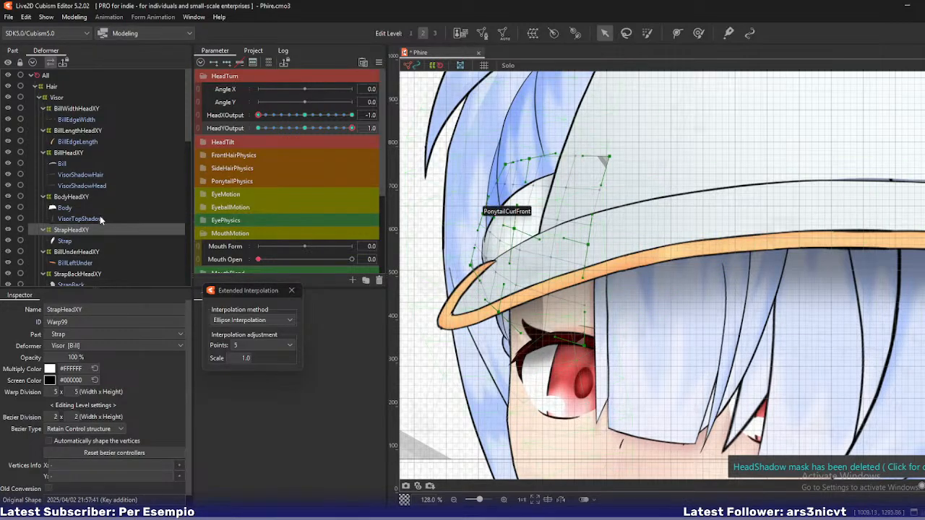
{"action": "left_click", "coordinate": [81, 275]}
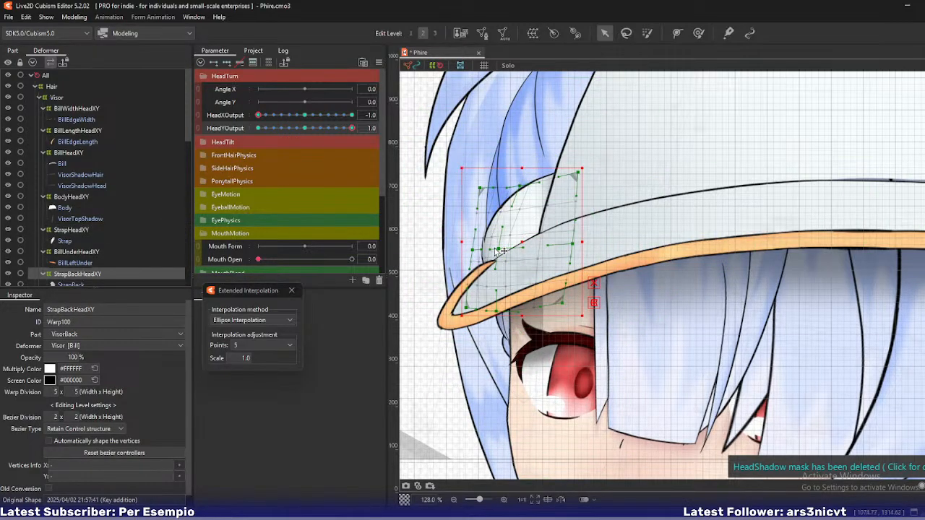
{"action": "left_click_drag", "start_coordinate": [517, 245], "coordinate": [519, 247]}
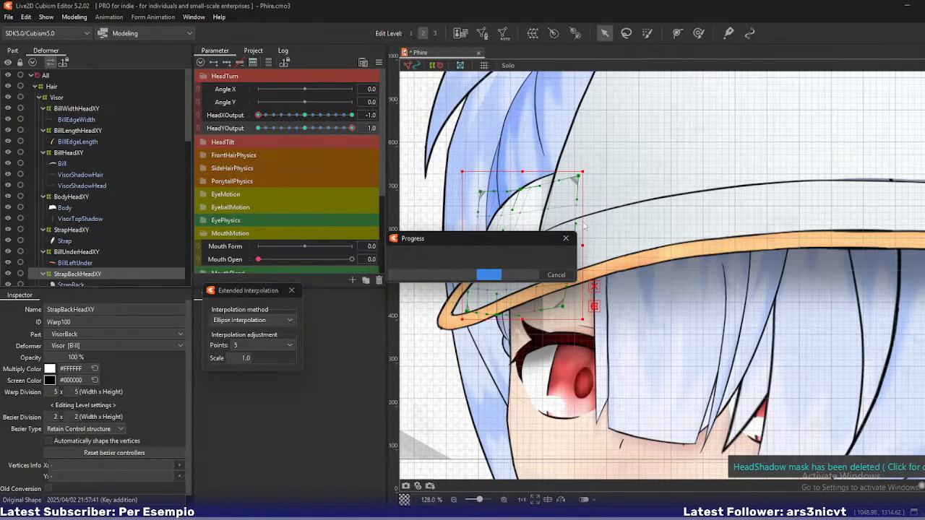
{"action": "scroll", "coordinate": [647, 250], "scroll_direction": "down", "scroll_amount": 3}
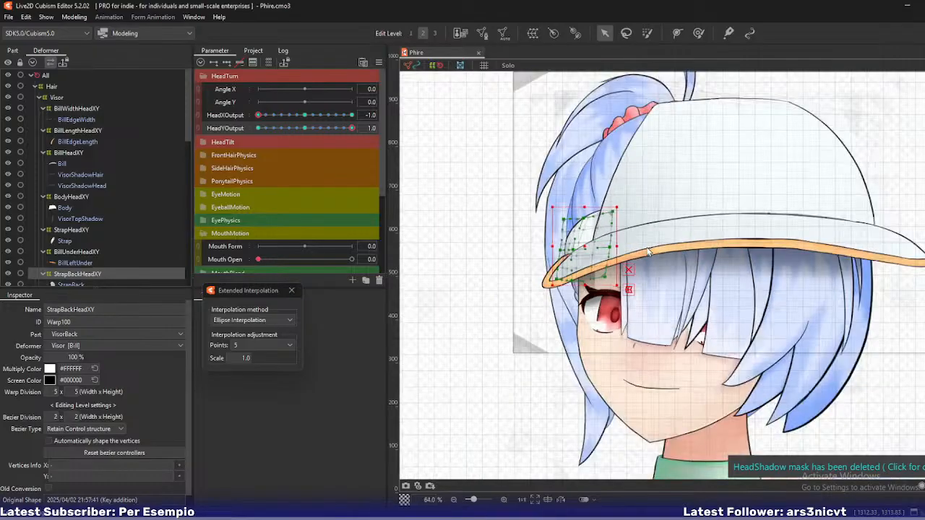
{"action": "mouse_move", "coordinate": [351, 128]}
{"action": "left_mouse_down"}
{"action": "mouse_move", "coordinate": [316, 127]}
{"action": "mouse_move", "coordinate": [353, 128]}
{"action": "left_mouse_up"}
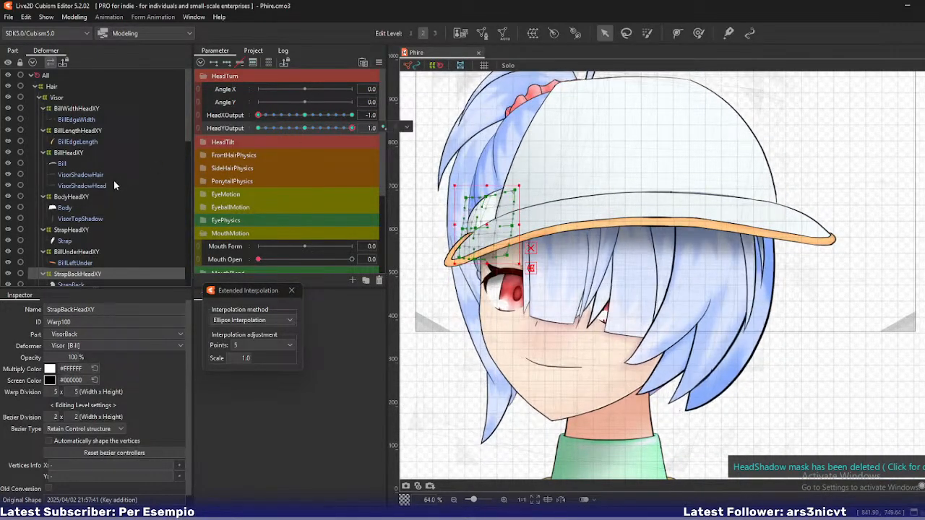
Nudge the BodyHeadXY warp's lower-left point at the -1.0, 1.0 pose and check the crown through the HeadYOutput range
{"action": "left_click", "coordinate": [78, 195]}
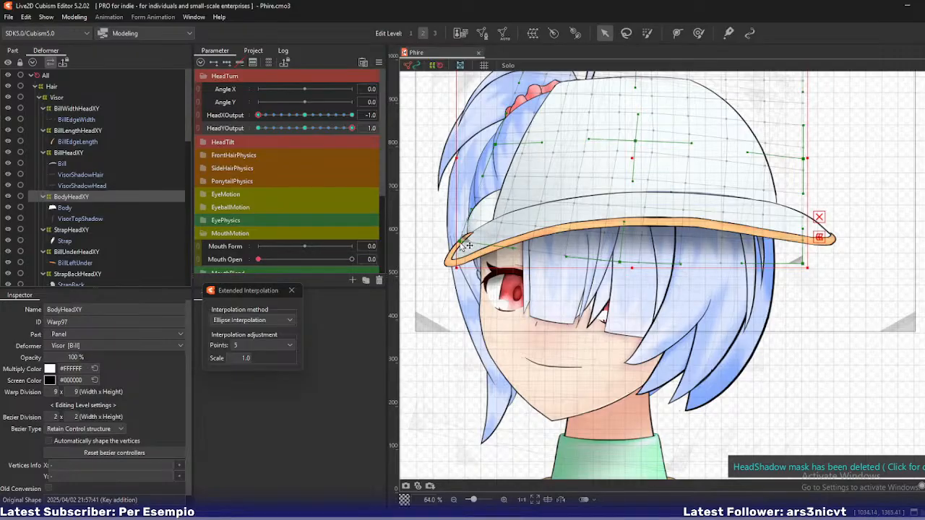
{"action": "left_click_drag", "start_coordinate": [517, 168], "coordinate": [488, 230]}
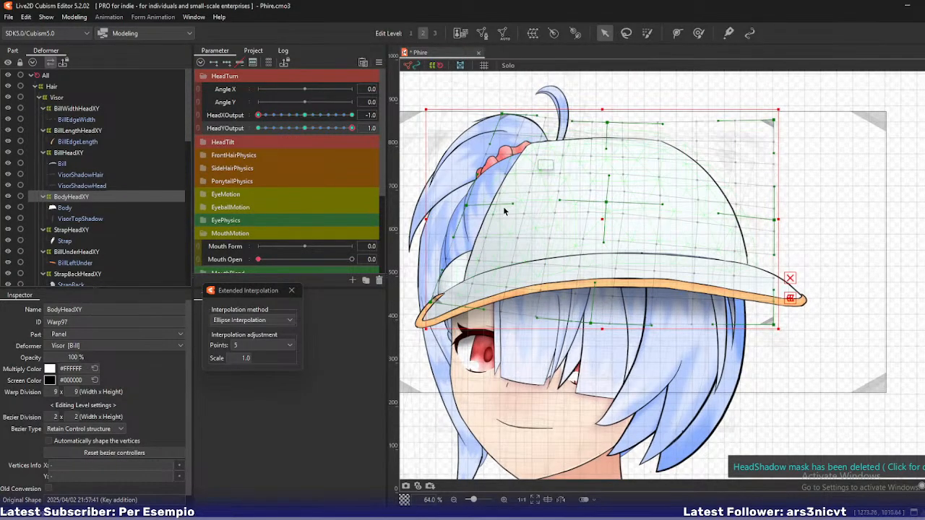
{"action": "mouse_move", "coordinate": [351, 128]}
{"action": "left_mouse_down"}
{"action": "mouse_move", "coordinate": [305, 131]}
{"action": "mouse_move", "coordinate": [364, 133]}
{"action": "left_mouse_up"}
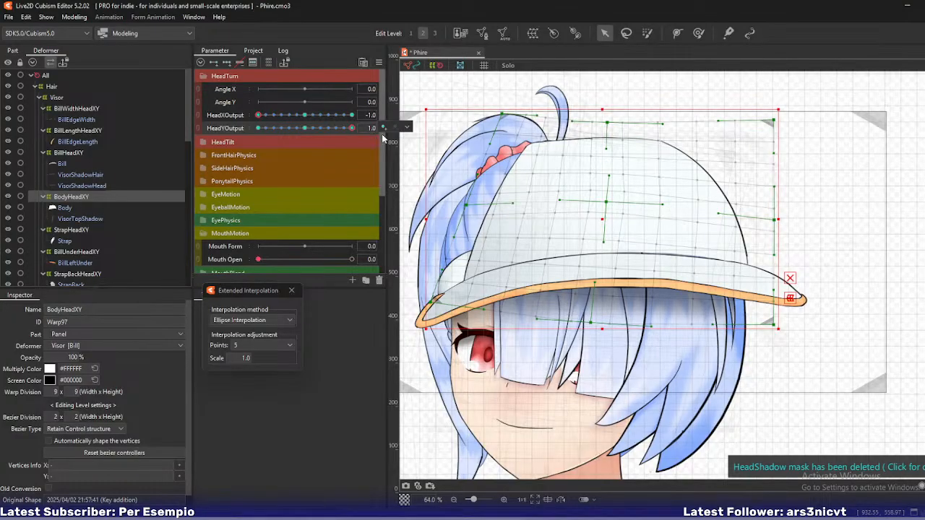
Shift the BillHeadXY warp's top-left and top-middle points rightward and its bottom-left corner up and inward at the -1.0, 1.0 pose
{"action": "left_click", "coordinate": [72, 154]}
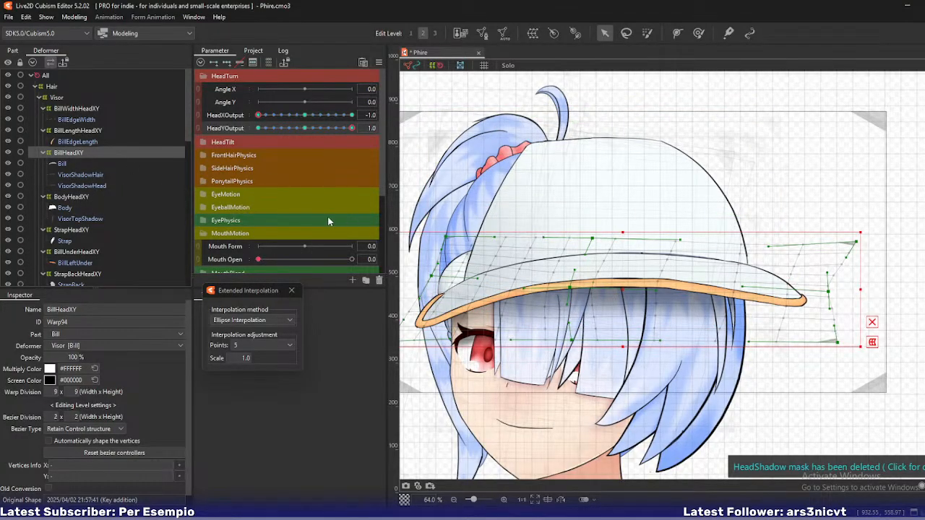
{"action": "left_click_drag", "start_coordinate": [571, 290], "coordinate": [579, 283]}
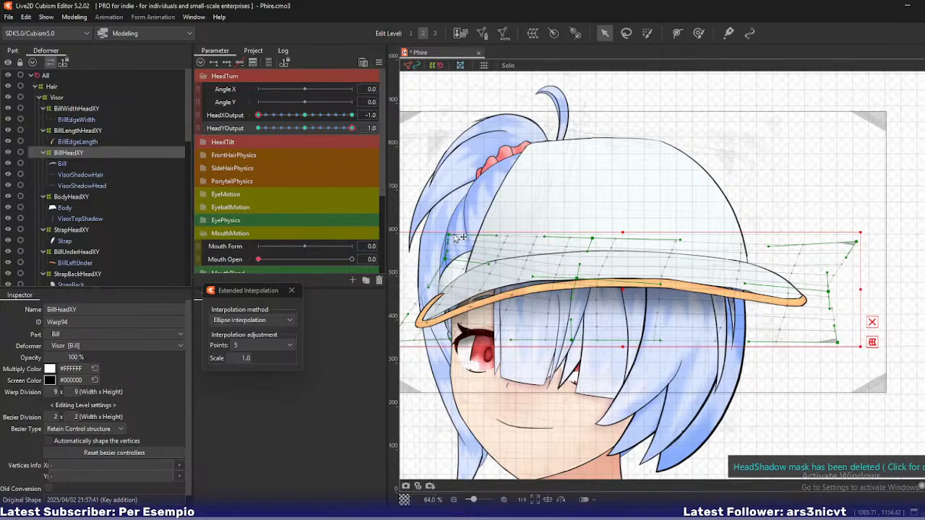
{"action": "left_click_drag", "start_coordinate": [454, 237], "coordinate": [485, 236]}
{"action": "left_click_drag", "start_coordinate": [596, 243], "coordinate": [622, 239]}
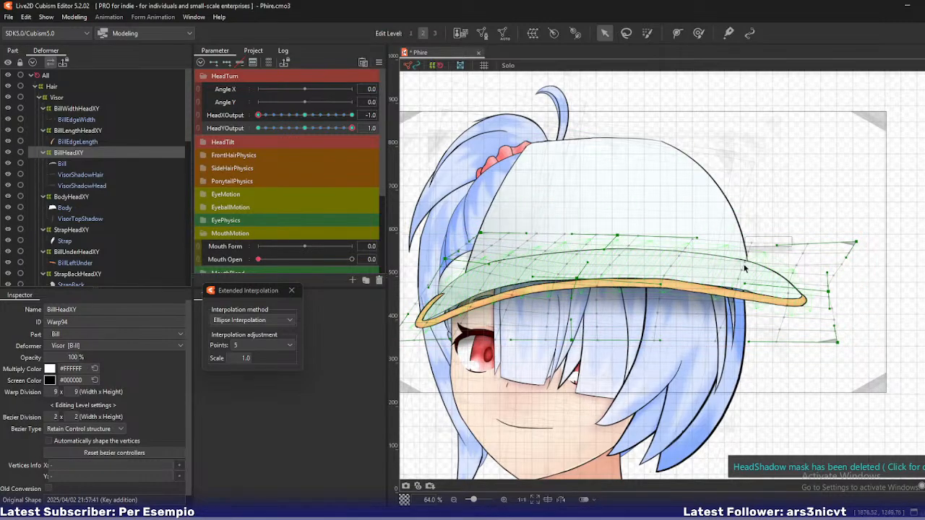
{"action": "left_click_drag", "start_coordinate": [830, 291], "coordinate": [834, 294]}
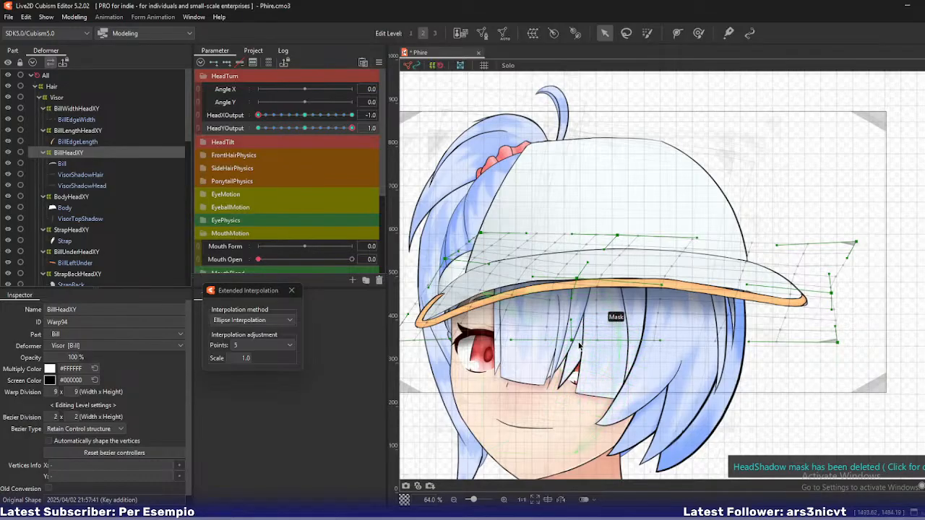
{"action": "left_click_drag", "start_coordinate": [411, 341], "coordinate": [460, 310]}
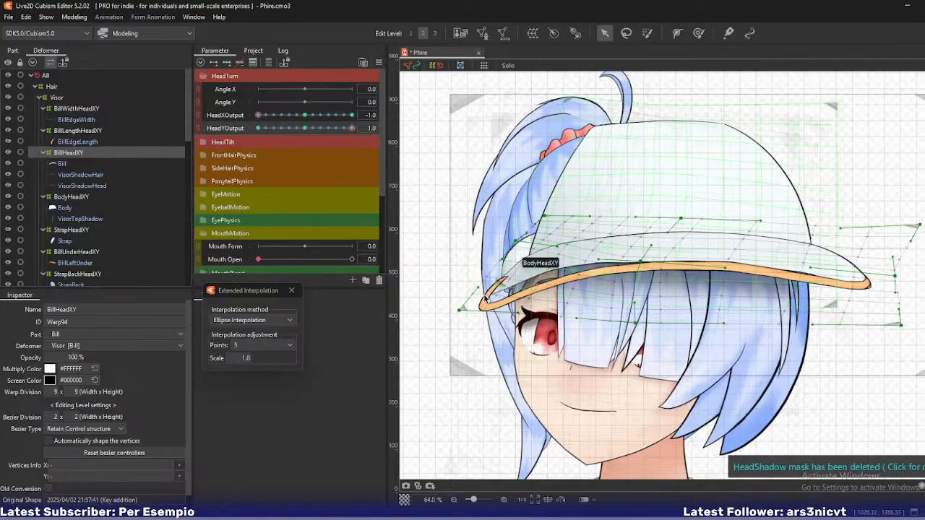
{"action": "left_click_drag", "start_coordinate": [460, 310], "coordinate": [466, 297]}
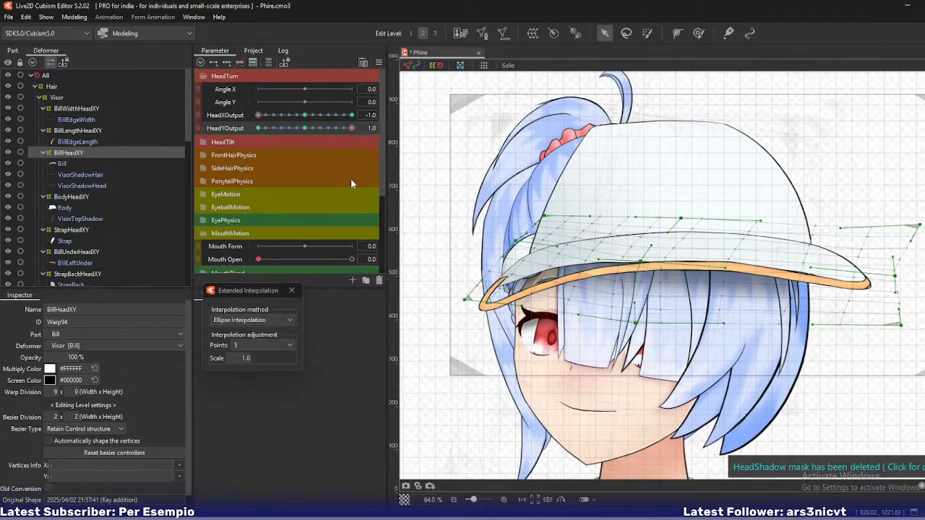
{"action": "mouse_move", "coordinate": [351, 128]}
{"action": "left_mouse_down"}
{"action": "mouse_move", "coordinate": [312, 130]}
{"action": "mouse_move", "coordinate": [351, 130]}
{"action": "left_mouse_up"}
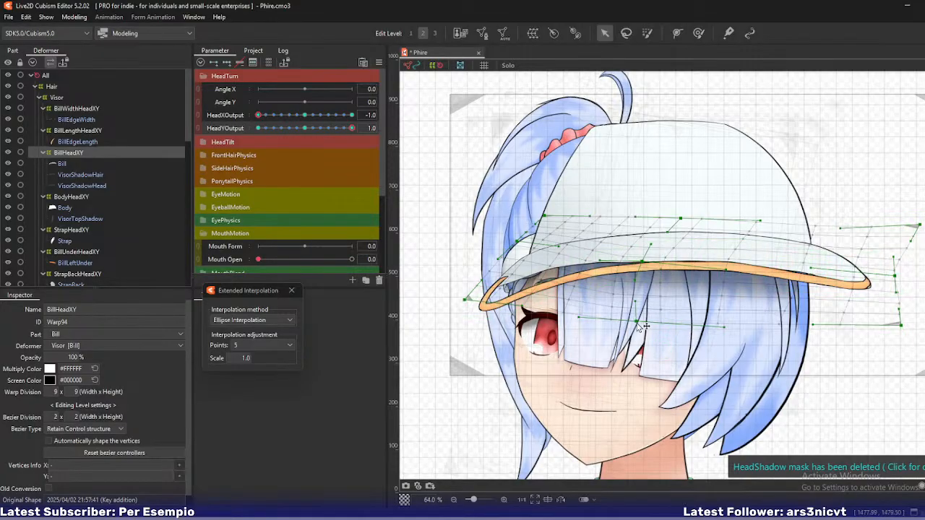
Raise the BillHeadXY warp's bottom-middle, centre and bottom-left points and lower its top-middle point slightly at the -1.0, 1.0 pose
{"action": "left_click_drag", "start_coordinate": [637, 321], "coordinate": [637, 302]}
{"action": "left_click_drag", "start_coordinate": [643, 262], "coordinate": [645, 256]}
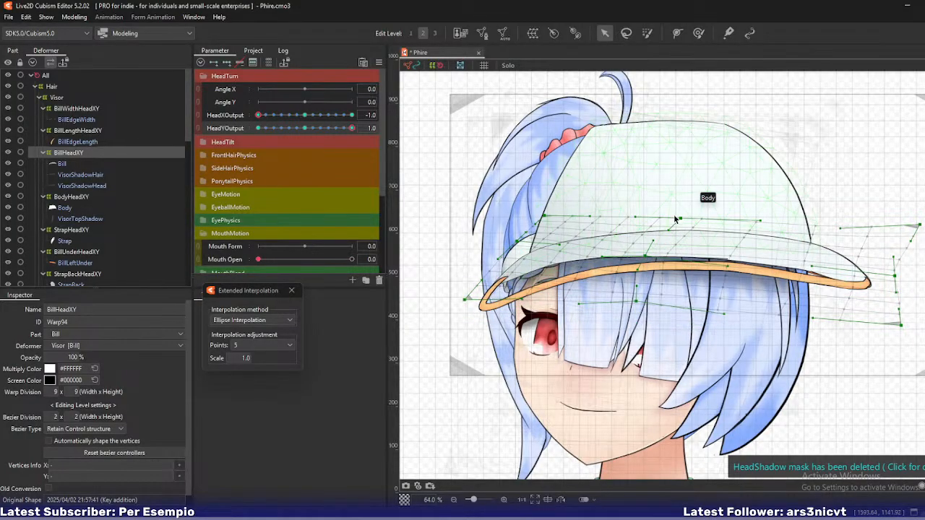
{"action": "left_click_drag", "start_coordinate": [680, 219], "coordinate": [679, 222]}
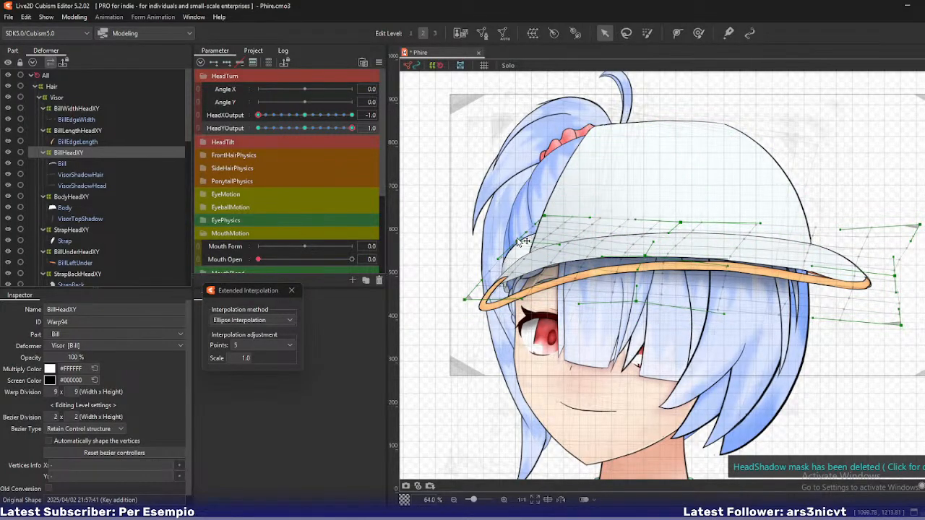
{"action": "scroll", "coordinate": [534, 300], "scroll_direction": "up", "scroll_amount": 2}
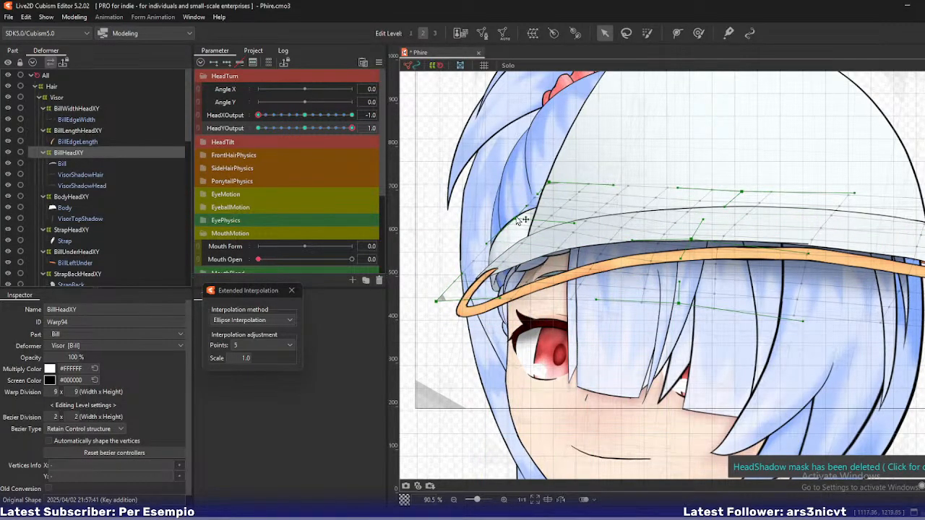
{"action": "left_click_drag", "start_coordinate": [440, 303], "coordinate": [442, 294]}
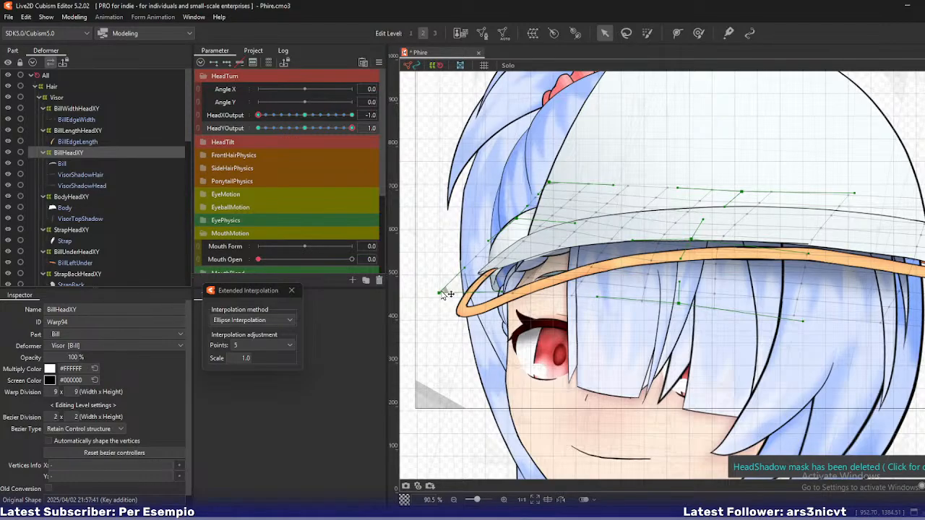
{"action": "left_click_drag", "start_coordinate": [338, 128], "coordinate": [375, 137]}
Raise the BillHeadXY warp's bottom-right corner and fine-tune its top-right and right-middle points at the -1.0, 1.0 pose
{"action": "left_click_drag", "start_coordinate": [750, 234], "coordinate": [564, 239]}
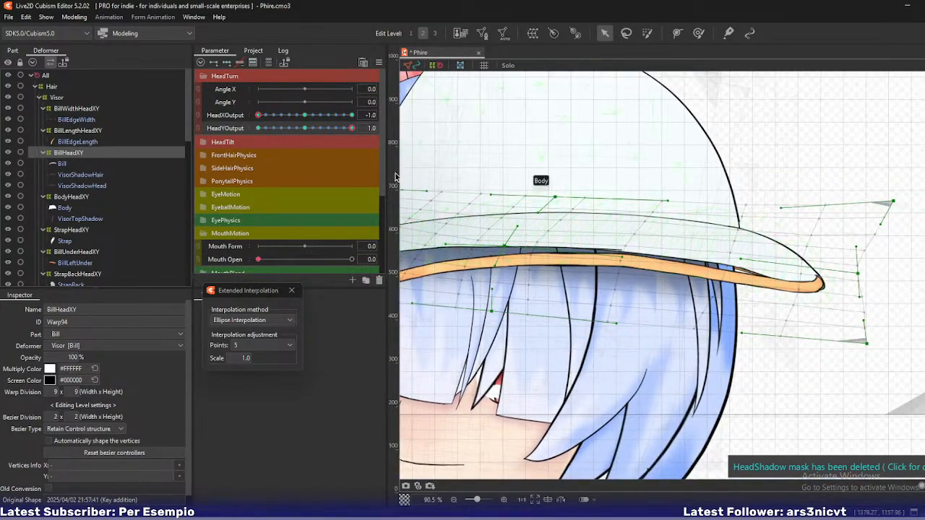
{"action": "left_click_drag", "start_coordinate": [352, 131], "coordinate": [376, 130]}
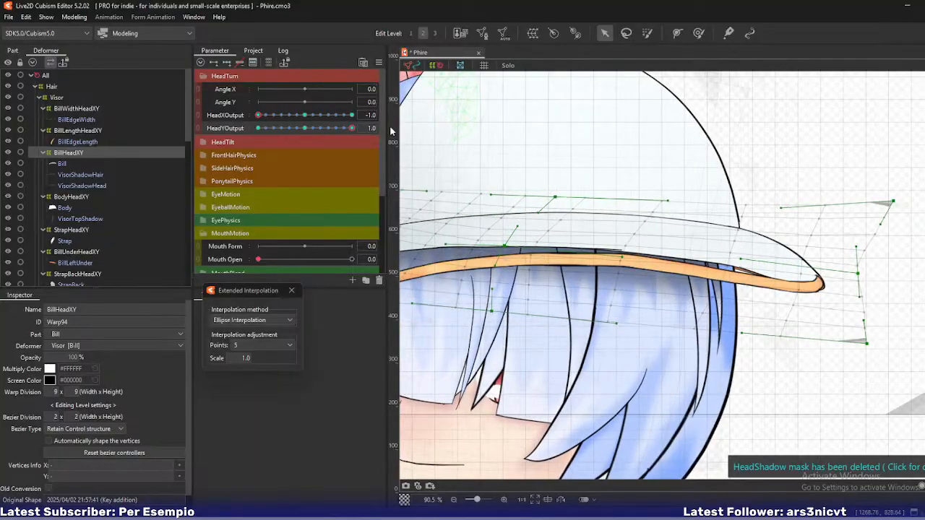
{"action": "left_click", "coordinate": [877, 228]}
{"action": "left_click", "coordinate": [893, 203]}
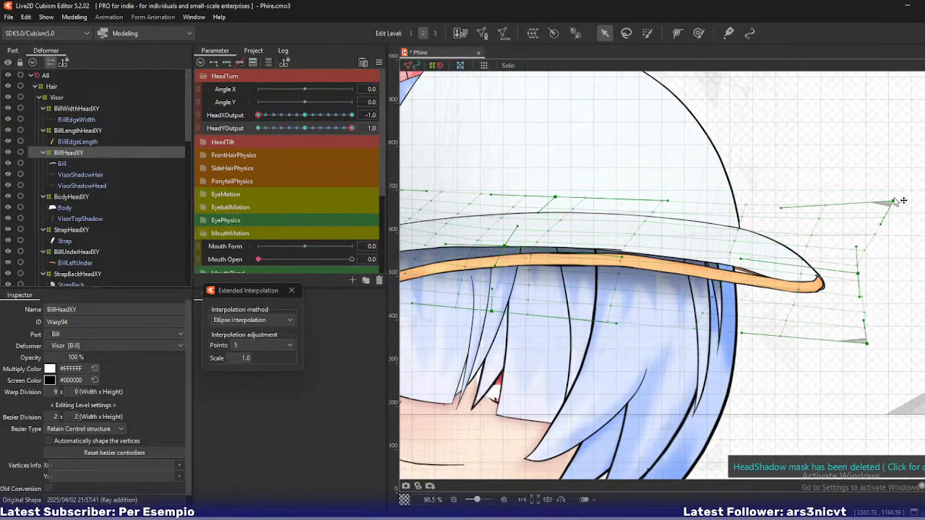
{"action": "left_click_drag", "start_coordinate": [892, 204], "coordinate": [890, 200]}
{"action": "left_click_drag", "start_coordinate": [859, 274], "coordinate": [859, 266]}
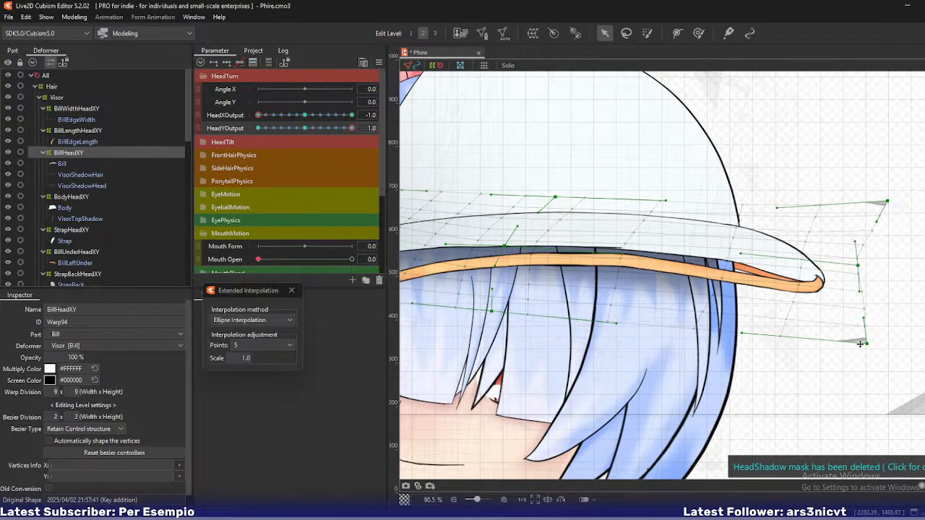
{"action": "left_click_drag", "start_coordinate": [860, 344], "coordinate": [870, 320]}
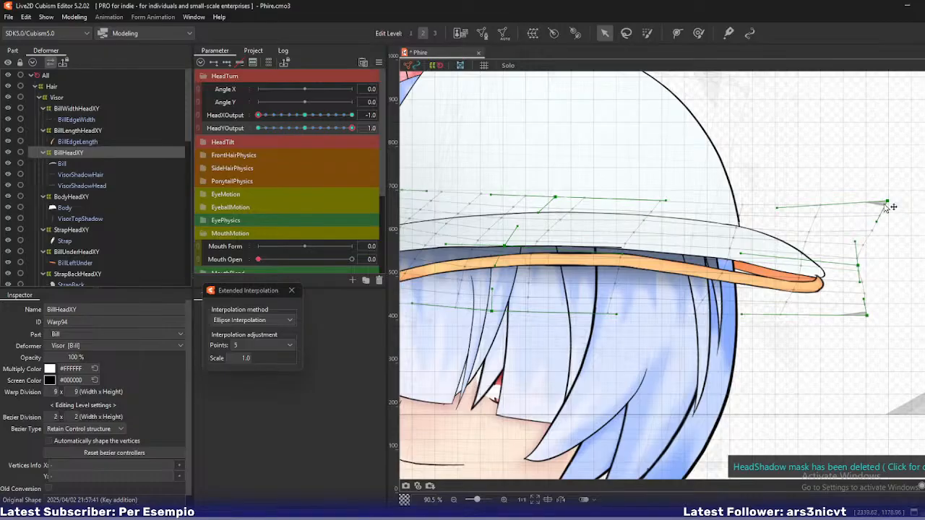
{"action": "left_click_drag", "start_coordinate": [887, 203], "coordinate": [887, 208]}
{"action": "left_click_drag", "start_coordinate": [859, 266], "coordinate": [860, 270]}
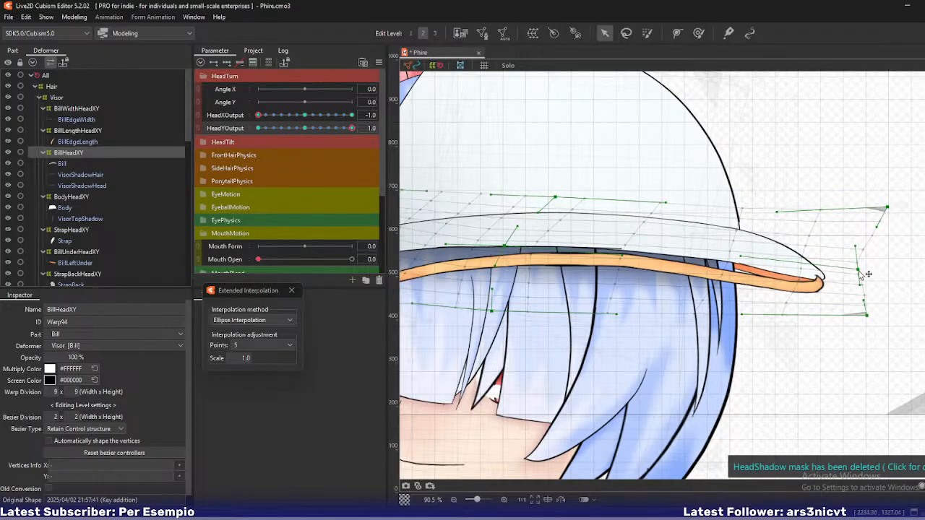
Move the BillHeadXY warp's top-right and right-middle points outward, lower its bottom-right corner slightly, and check the bill through the HeadYOutput range
{"action": "scroll", "coordinate": [867, 273], "scroll_direction": "down", "scroll_amount": 3}
{"action": "left_click_drag", "start_coordinate": [351, 128], "coordinate": [403, 163]}
{"action": "left_click_drag", "start_coordinate": [851, 315], "coordinate": [760, 303]}
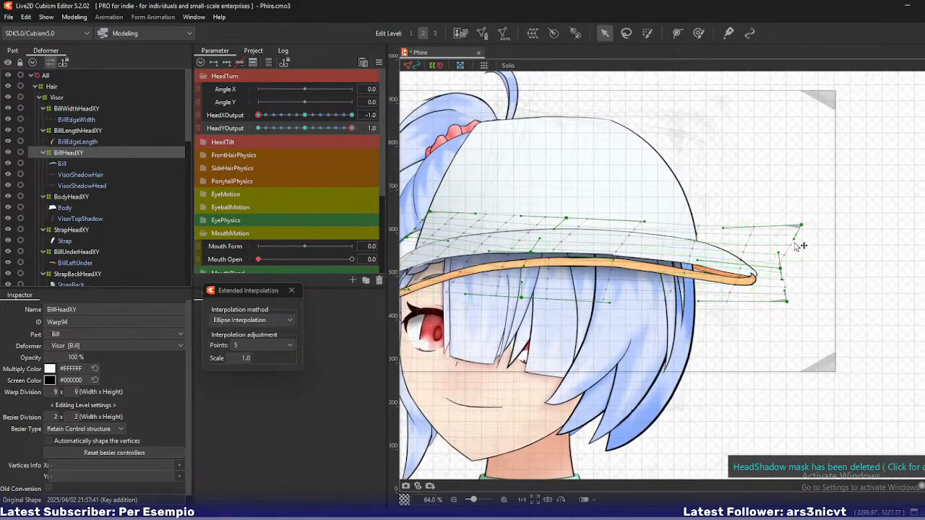
{"action": "left_click_drag", "start_coordinate": [802, 226], "coordinate": [807, 227]}
{"action": "left_click_drag", "start_coordinate": [781, 272], "coordinate": [786, 275]}
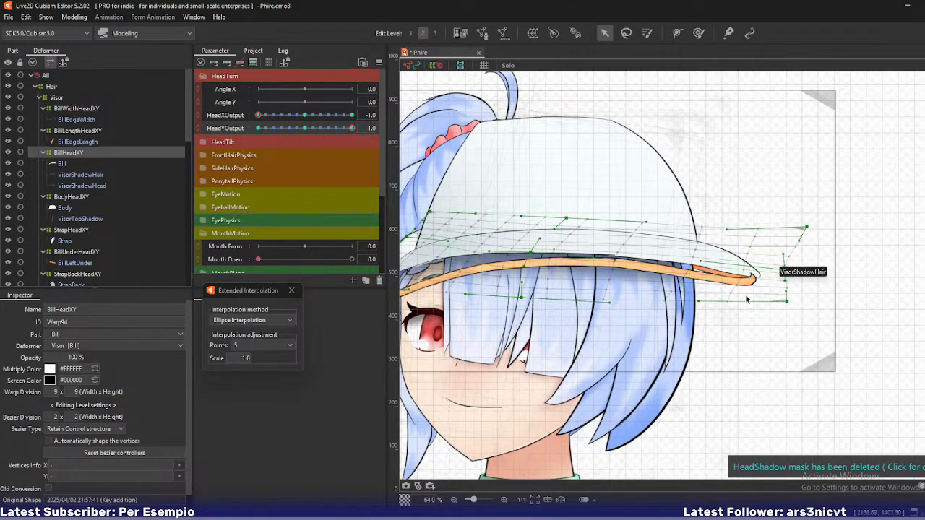
{"action": "mouse_move", "coordinate": [352, 127]}
{"action": "left_mouse_down"}
{"action": "mouse_move", "coordinate": [314, 138]}
{"action": "mouse_move", "coordinate": [355, 138]}
{"action": "left_mouse_up"}
{"action": "left_click_drag", "start_coordinate": [834, 297], "coordinate": [835, 304]}
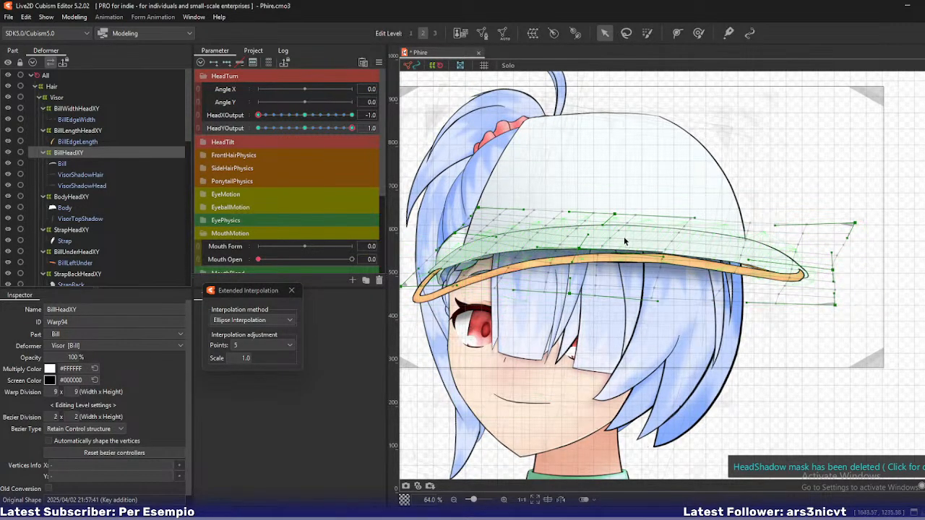
{"action": "left_click_drag", "start_coordinate": [337, 128], "coordinate": [369, 130]}
Move the BillWidthHeadXY warp's top-left, centre and top-middle points up and rightward and its right-middle point slightly down at the -1.0, 1.0 pose
{"action": "left_click", "coordinate": [76, 131]}
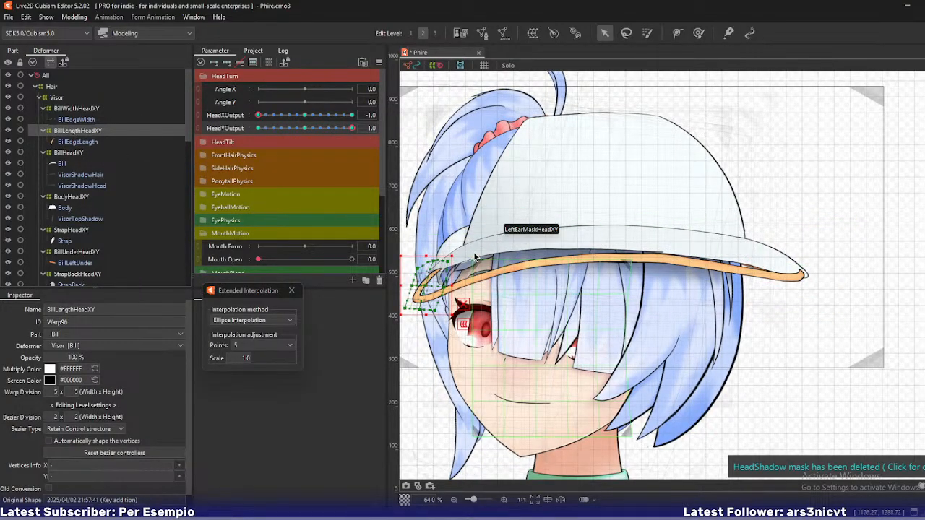
{"action": "left_click", "coordinate": [506, 230]}
{"action": "left_click_drag", "start_coordinate": [563, 258], "coordinate": [569, 254]}
{"action": "left_click_drag", "start_coordinate": [403, 267], "coordinate": [463, 197]}
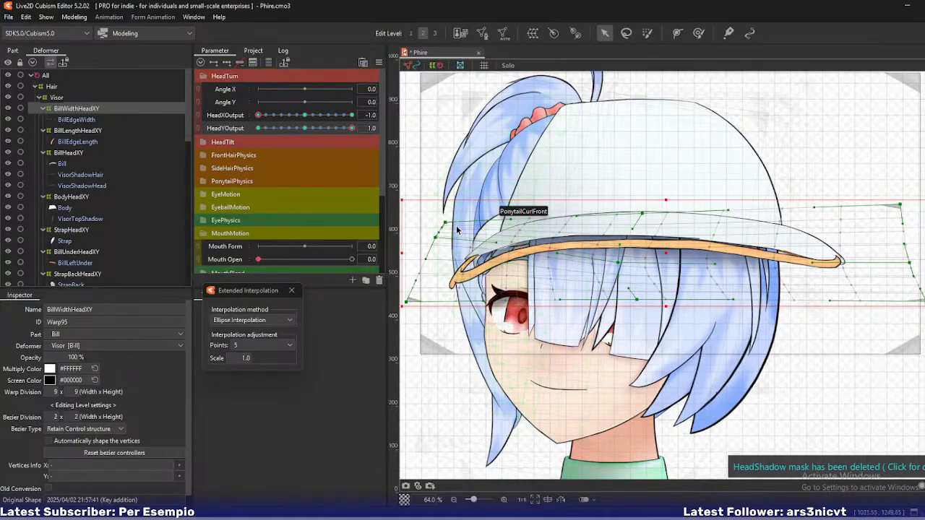
{"action": "left_click_drag", "start_coordinate": [620, 269], "coordinate": [636, 254]}
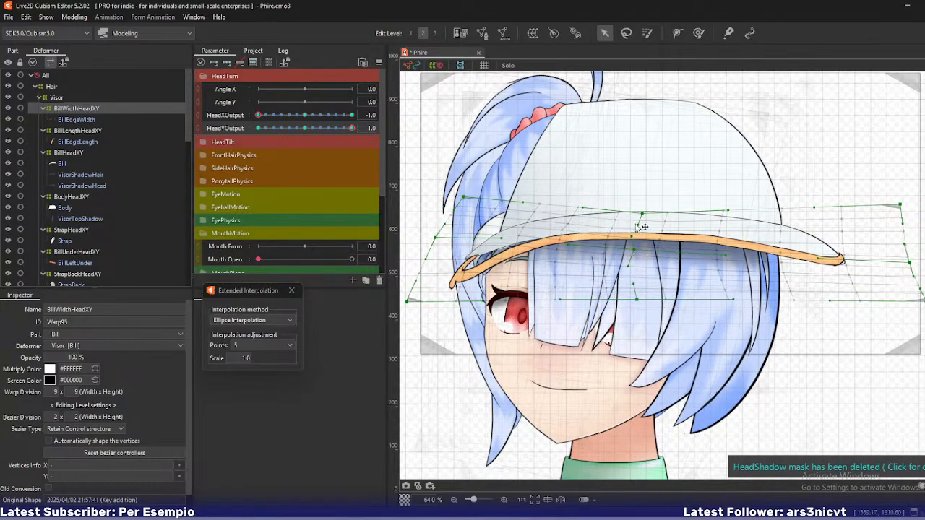
{"action": "left_click_drag", "start_coordinate": [642, 214], "coordinate": [659, 203]}
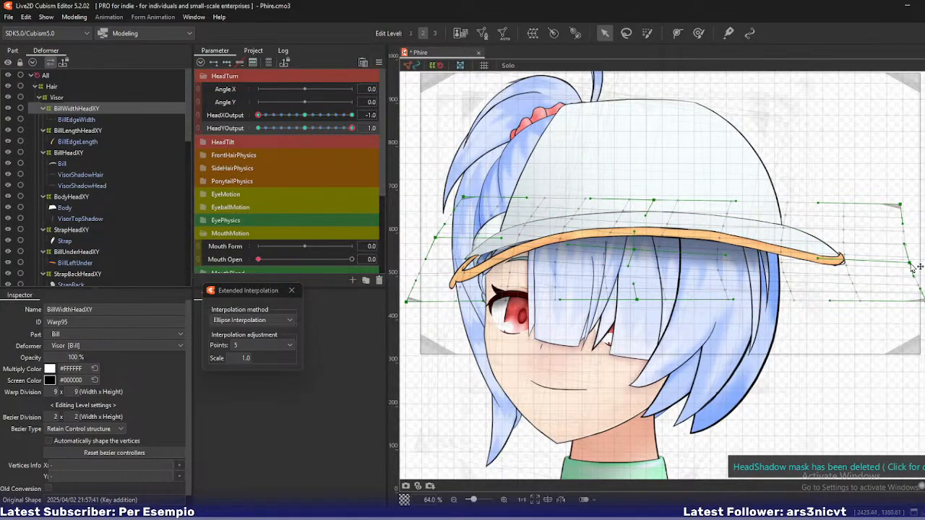
{"action": "left_click_drag", "start_coordinate": [912, 266], "coordinate": [915, 273]}
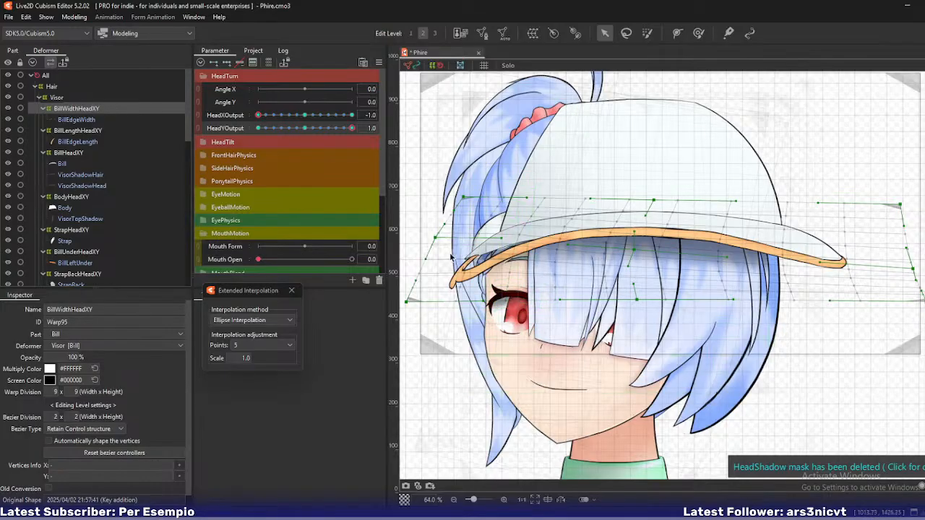
Raise the BillWidthHeadXY warp's bottom-left corner and bottom-middle point and nudge its left-middle point inward at the -1.0, 1.0 pose
{"action": "left_click_drag", "start_coordinate": [353, 129], "coordinate": [375, 143]}
{"action": "scroll", "coordinate": [433, 210], "scroll_direction": "left", "scroll_amount": 2}
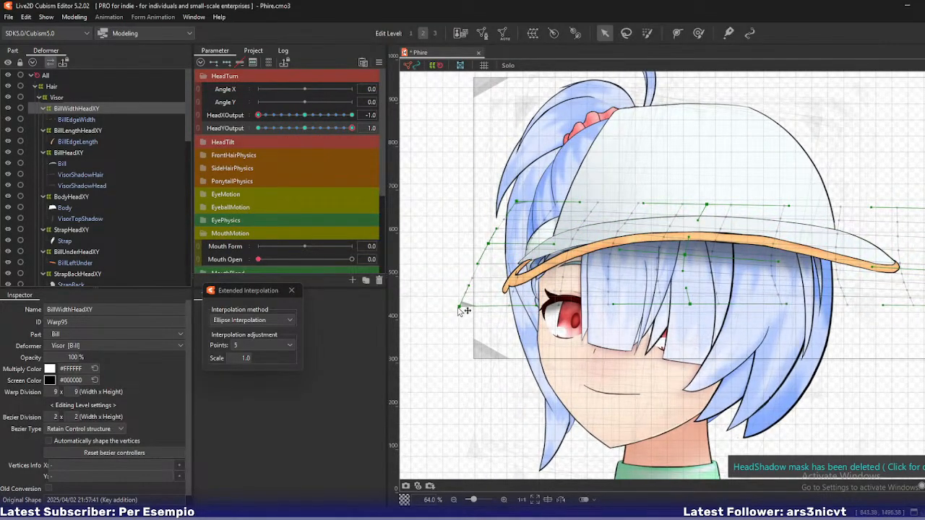
{"action": "left_click_drag", "start_coordinate": [463, 311], "coordinate": [469, 267]}
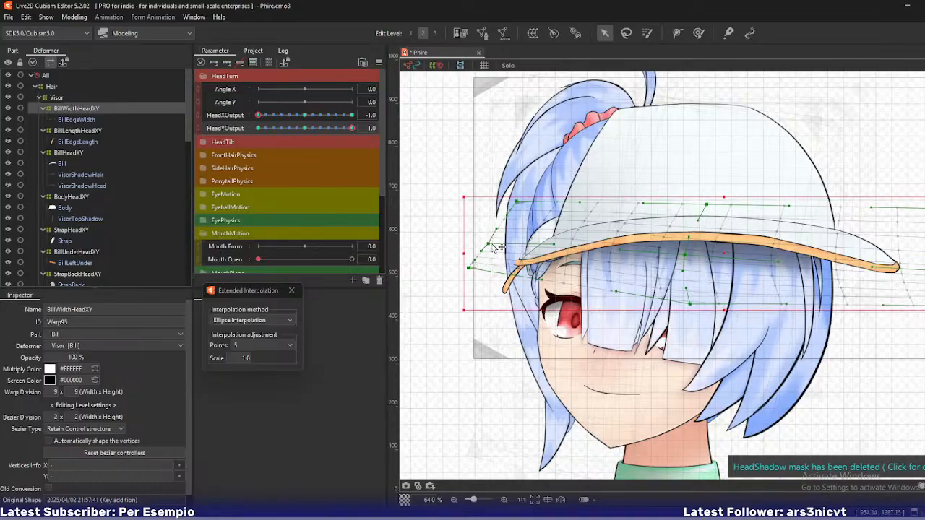
{"action": "left_click_drag", "start_coordinate": [690, 304], "coordinate": [695, 286]}
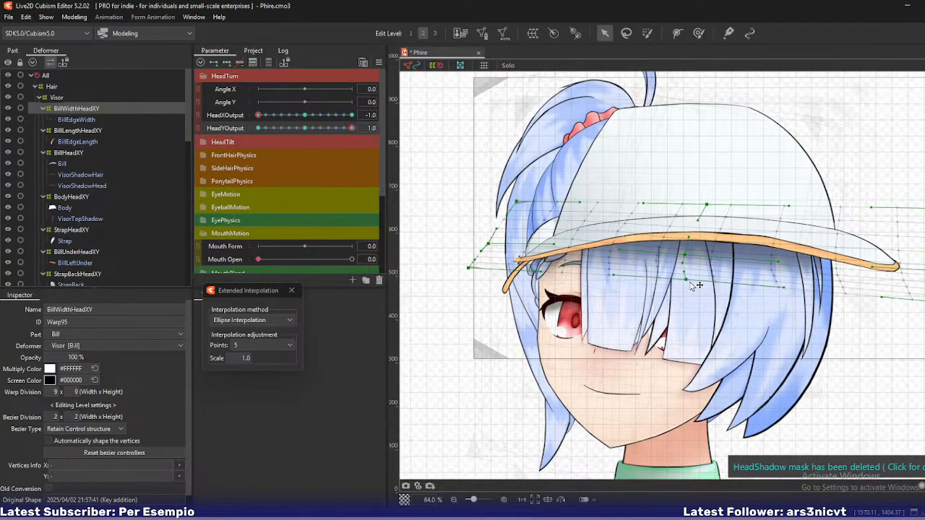
{"action": "scroll", "coordinate": [500, 266], "scroll_direction": "up", "scroll_amount": 3}
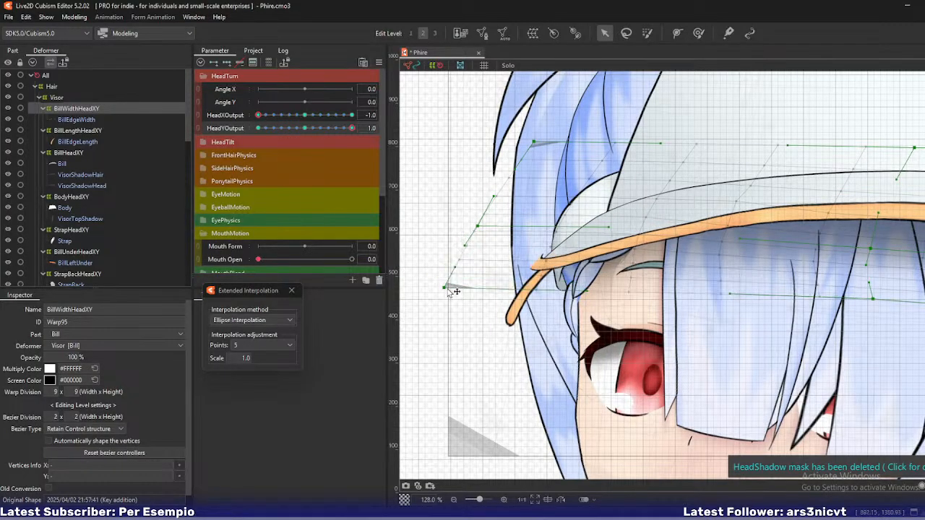
{"action": "left_click_drag", "start_coordinate": [476, 229], "coordinate": [488, 226]}
Move the BillLengthHeadXY warp up and right onto the bill's left end, pull its bottom-left corner outward and nudge its bottom-right corner inward
{"action": "left_click", "coordinate": [85, 132]}
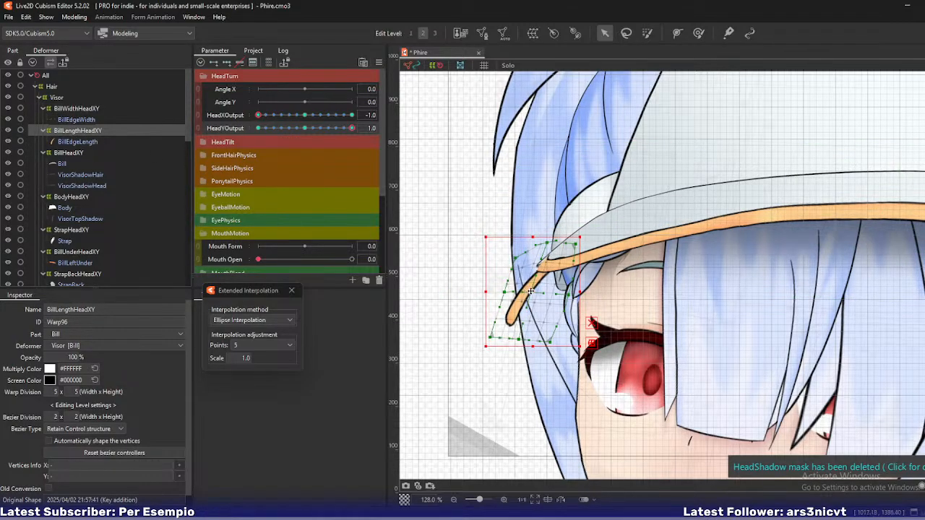
{"action": "left_click_drag", "start_coordinate": [531, 292], "coordinate": [581, 241]}
{"action": "key", "text": "3"}
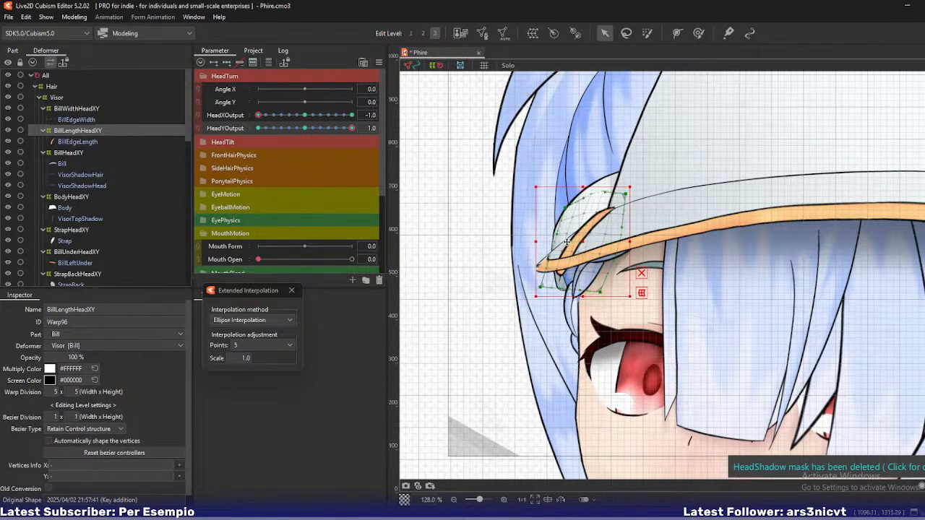
{"action": "scroll", "coordinate": [567, 242], "scroll_direction": "up", "scroll_amount": 5}
{"action": "left_click_drag", "start_coordinate": [523, 332], "coordinate": [442, 315]}
{"action": "left_click_drag", "start_coordinate": [638, 342], "coordinate": [630, 337]}
{"action": "key", "text": "2"}
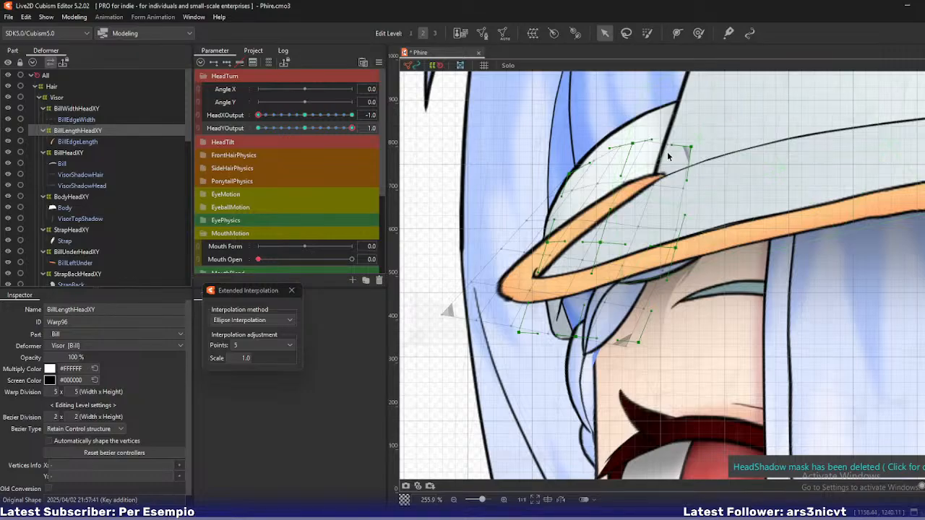
Reshape the BillLengthHeadXY warp's top-middle, left-side, bottom and centre points so the orange edge wraps the bill's left end
{"action": "left_click_drag", "start_coordinate": [638, 147], "coordinate": [640, 149]}
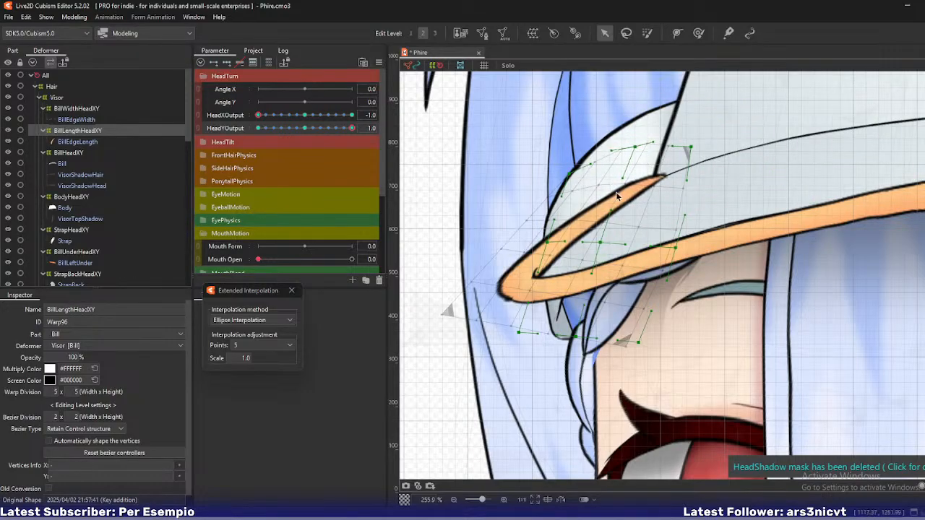
{"action": "left_click_drag", "start_coordinate": [548, 243], "coordinate": [553, 237]}
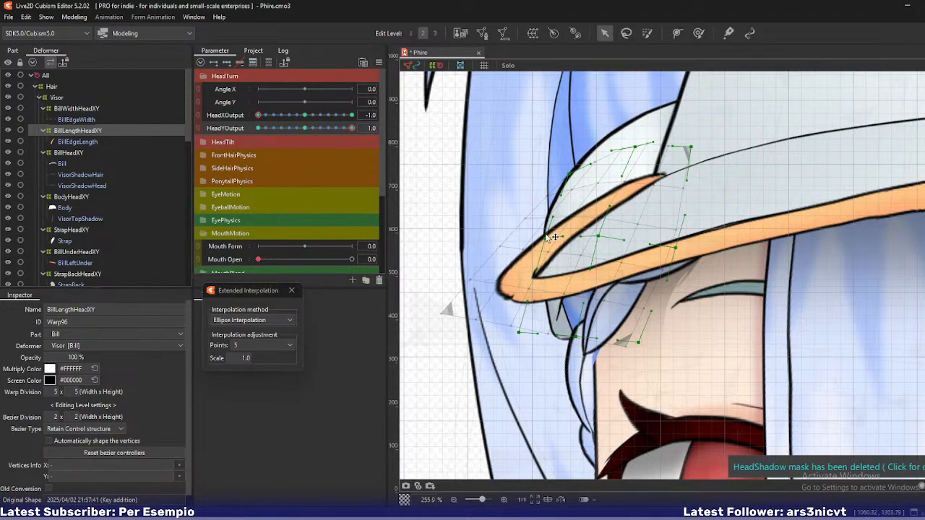
{"action": "left_click_drag", "start_coordinate": [518, 335], "coordinate": [533, 331]}
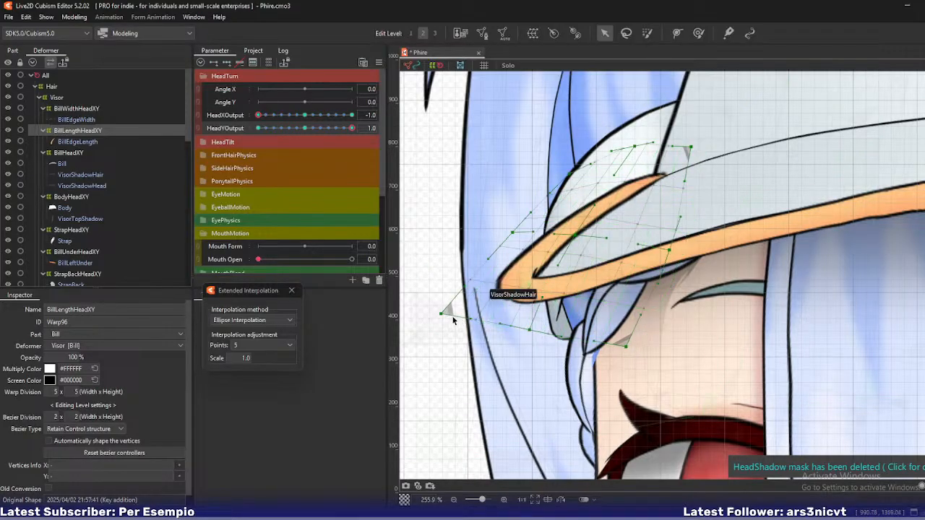
{"action": "left_click_drag", "start_coordinate": [448, 317], "coordinate": [465, 320]}
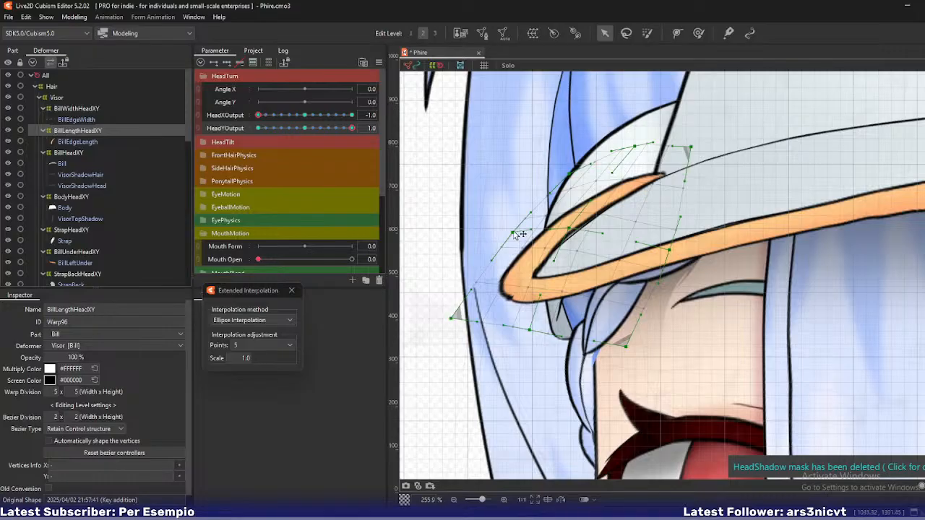
{"action": "left_click_drag", "start_coordinate": [577, 169], "coordinate": [565, 169]}
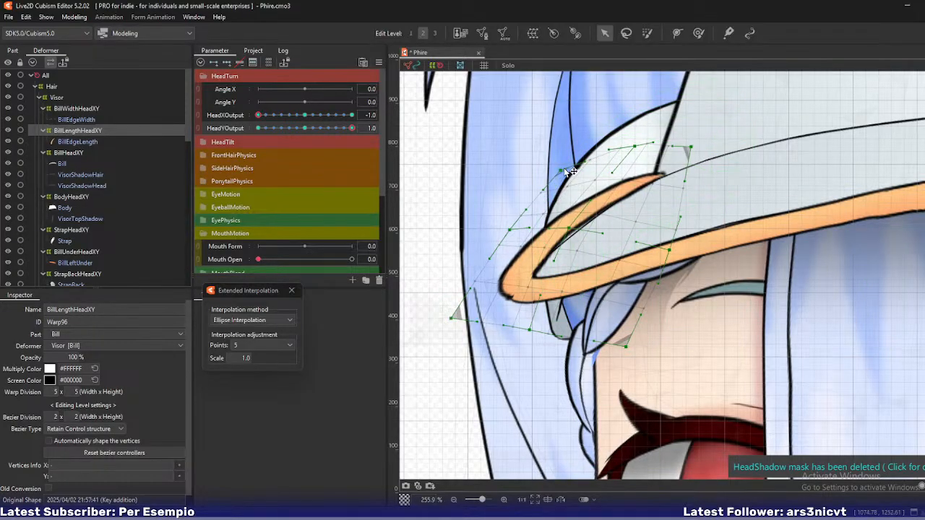
{"action": "left_click_drag", "start_coordinate": [568, 229], "coordinate": [573, 230]}
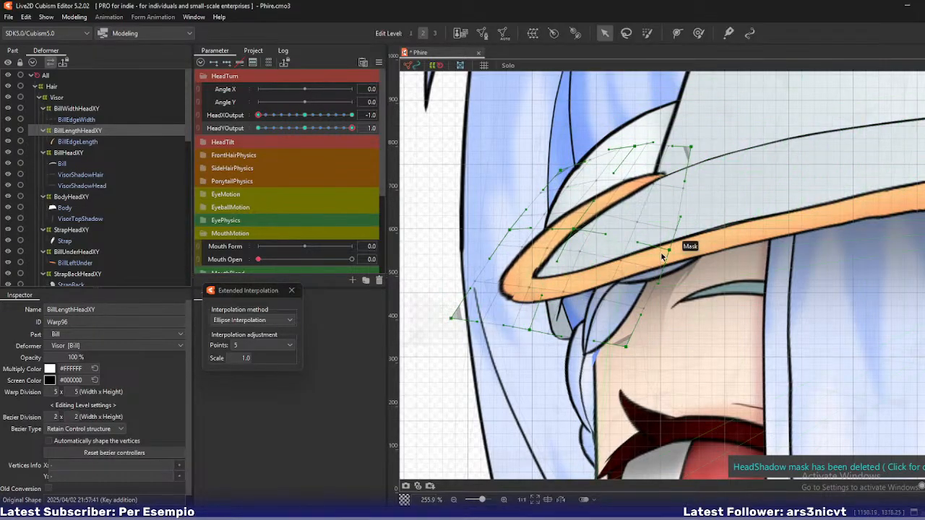
Shift the BillLengthHeadXY warp's right-middle point inward, lower its top-right corner slightly, and fine-tune its left-middle, bottom-left and centre points
{"action": "left_click_drag", "start_coordinate": [668, 253], "coordinate": [657, 248]}
{"action": "left_click_drag", "start_coordinate": [692, 153], "coordinate": [693, 159]}
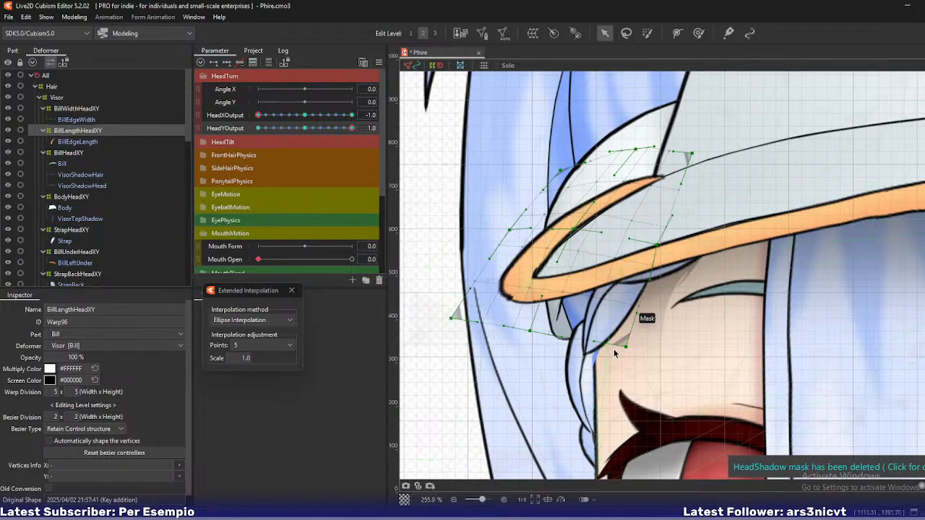
{"action": "left_click_drag", "start_coordinate": [509, 229], "coordinate": [507, 234]}
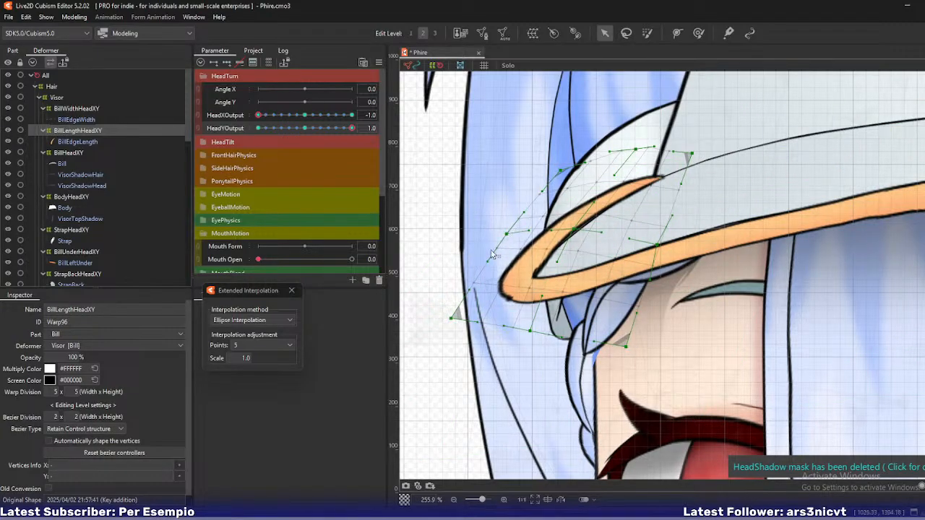
{"action": "left_click_drag", "start_coordinate": [453, 322], "coordinate": [464, 314]}
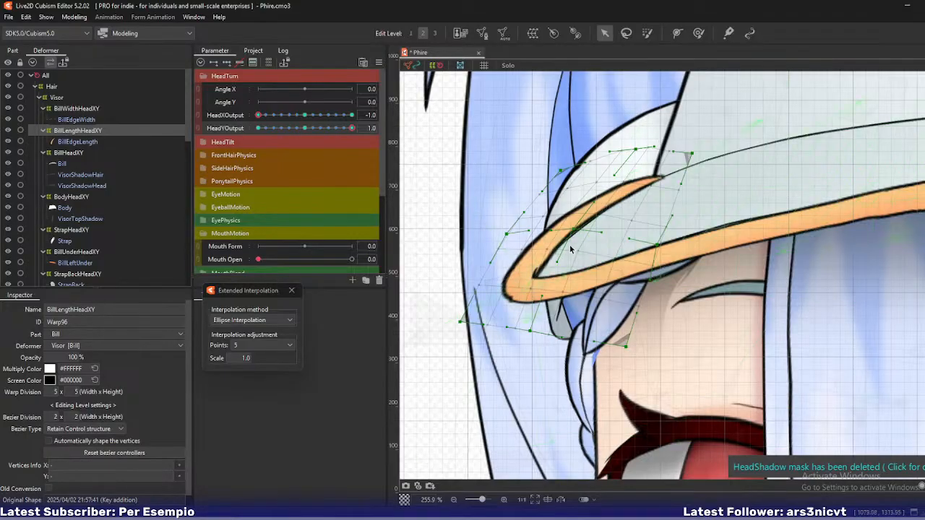
{"action": "left_click_drag", "start_coordinate": [573, 230], "coordinate": [573, 231]}
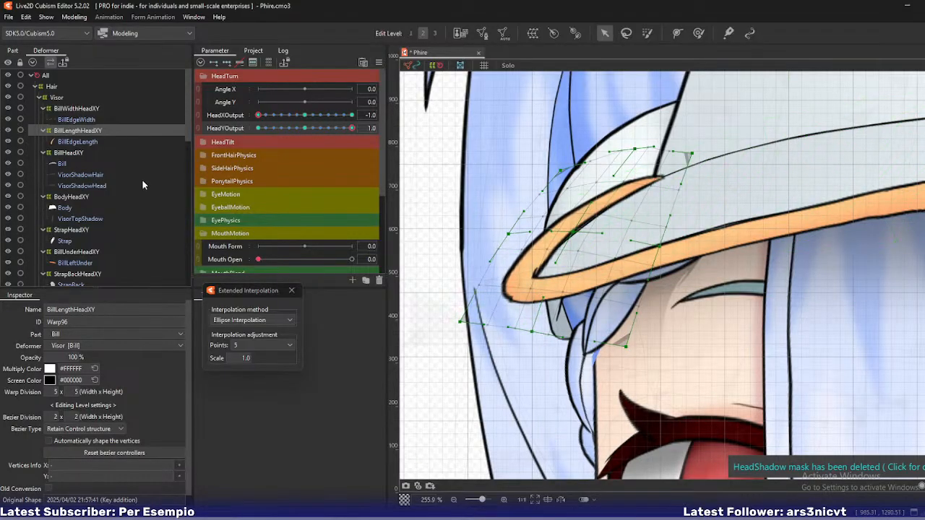
Move the BillHeadXY warp's bottom-left corner slightly up and outward at the -1.0, 1.0 pose
{"action": "left_click", "coordinate": [81, 200]}
{"action": "left_click", "coordinate": [121, 152]}
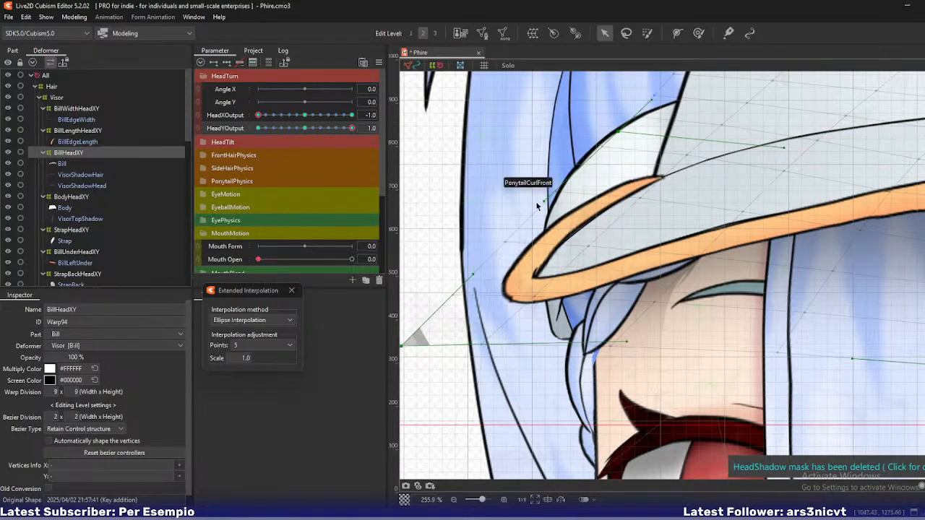
{"action": "left_click_drag", "start_coordinate": [618, 132], "coordinate": [614, 132]}
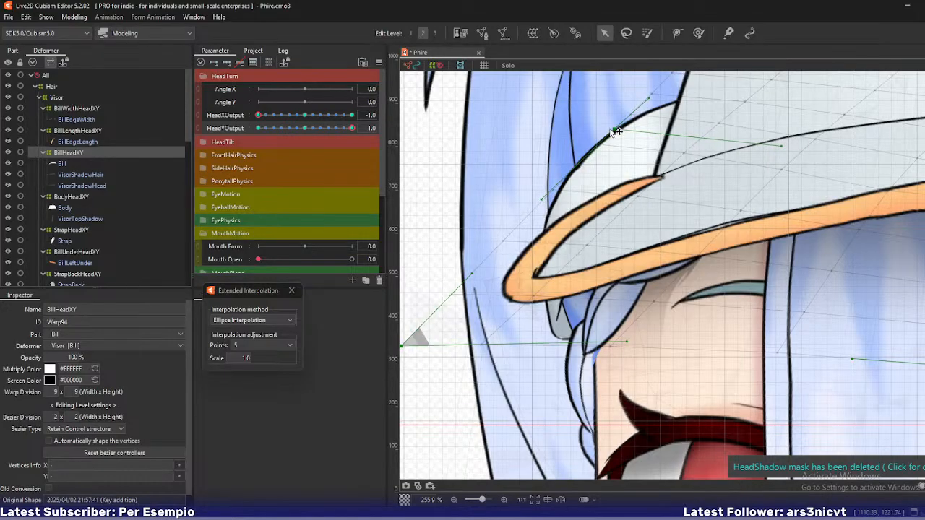
{"action": "key", "text": "ctrl+z"}
{"action": "scroll", "coordinate": [473, 308], "scroll_direction": "down", "scroll_amount": 3}
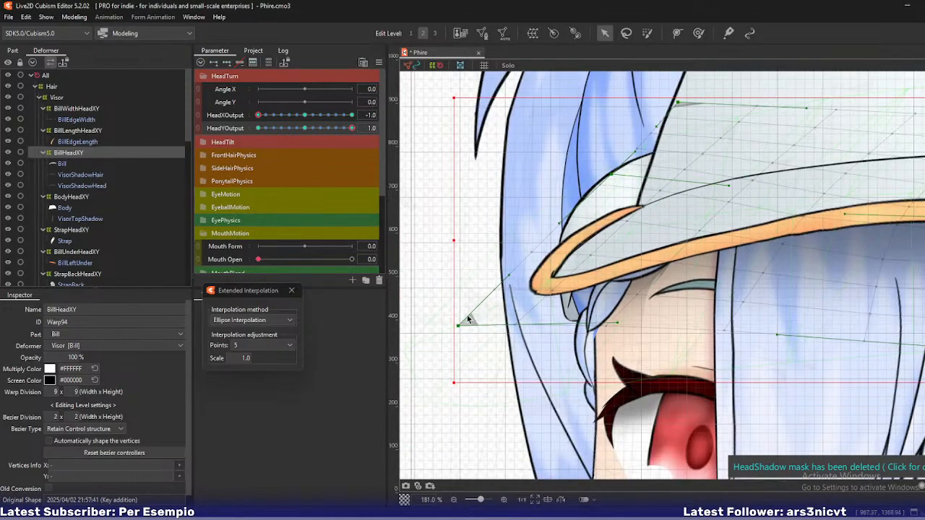
{"action": "left_click_drag", "start_coordinate": [457, 328], "coordinate": [455, 324]}
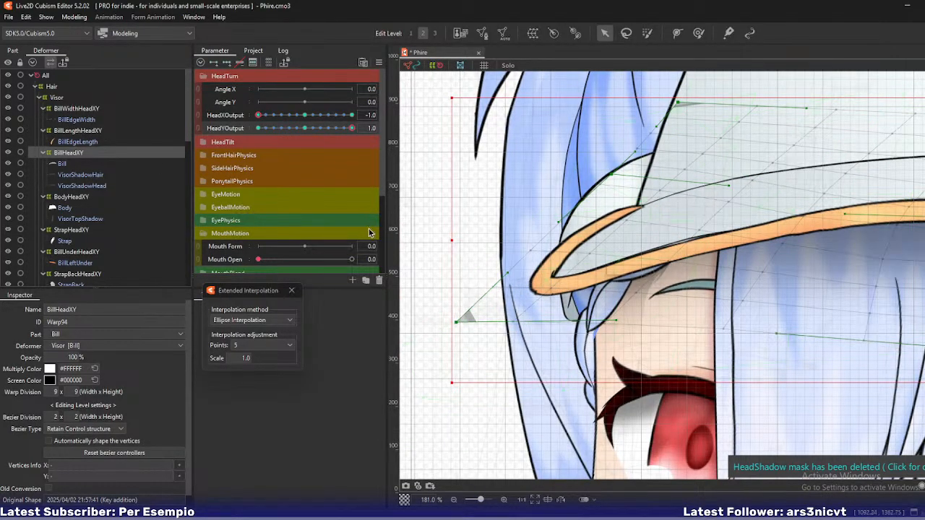
Raise the BillWidthHeadXY warp's bezier handles left of its centre slightly and lower its top-middle point to align the edge with the bill
{"action": "left_click", "coordinate": [98, 131]}
{"action": "left_click", "coordinate": [76, 108]}
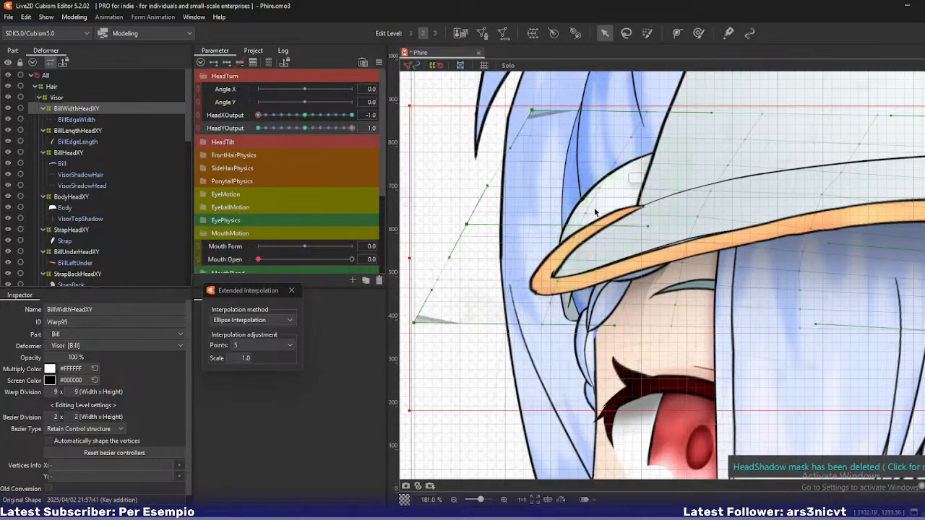
{"action": "left_click_drag", "start_coordinate": [762, 227], "coordinate": [633, 249]}
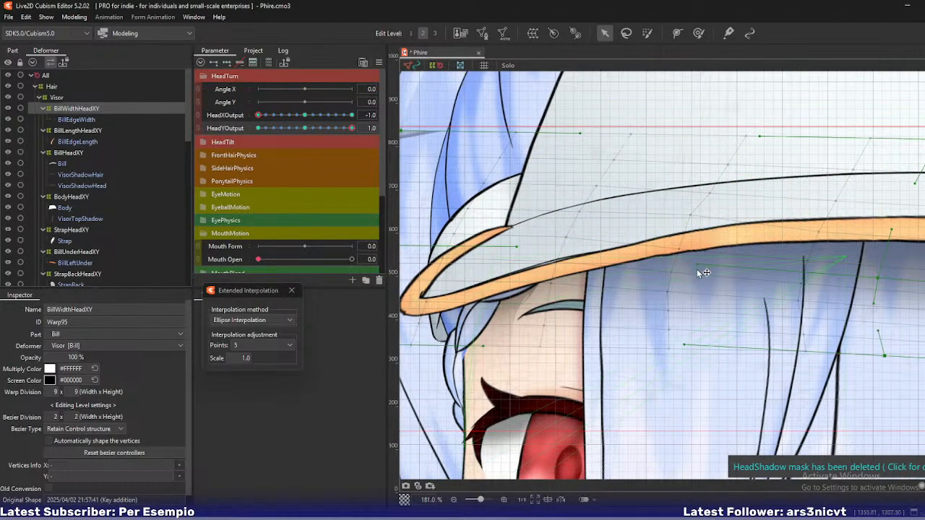
{"action": "left_click_drag", "start_coordinate": [696, 267], "coordinate": [695, 256]}
{"action": "left_click_drag", "start_coordinate": [517, 246], "coordinate": [516, 240]}
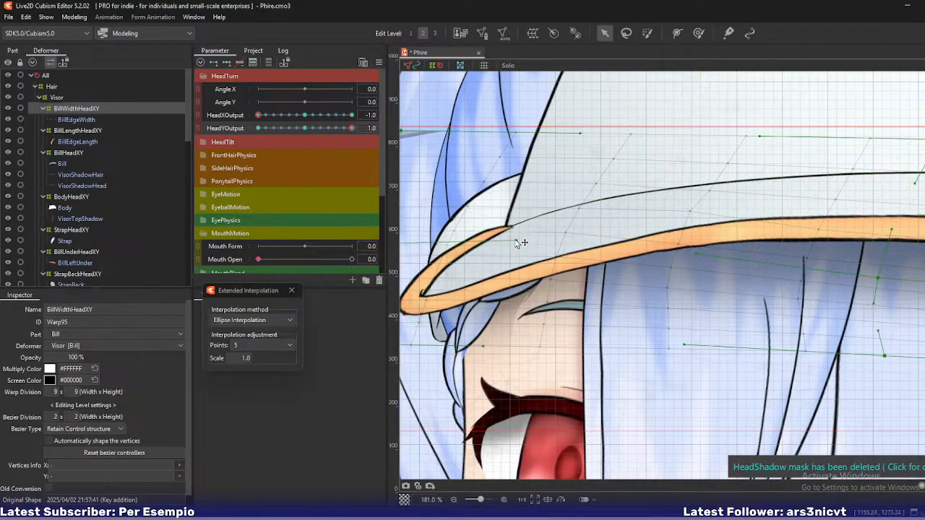
{"action": "left_click_drag", "start_coordinate": [832, 268], "coordinate": [583, 246]}
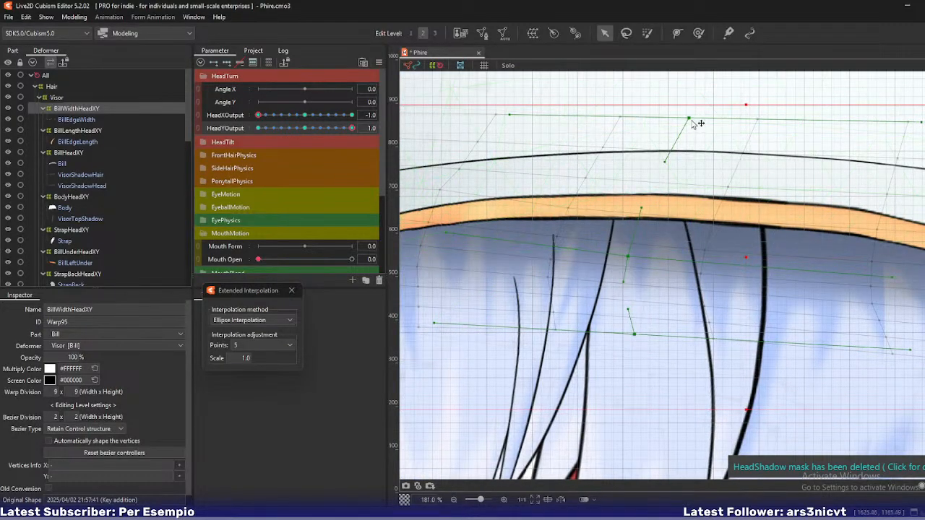
{"action": "left_click_drag", "start_coordinate": [691, 118], "coordinate": [691, 126]}
Lower the BillWidthHeadXY warp's top-right corner and fine-tune its top-middle point so the edge follows the bill's right end
{"action": "scroll", "coordinate": [728, 253], "scroll_direction": "down", "scroll_amount": 4}
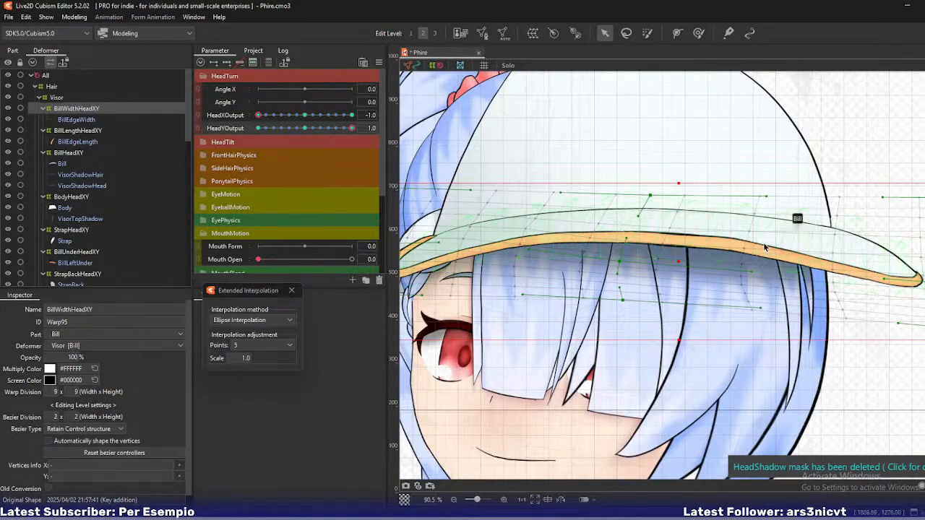
{"action": "left_click_drag", "start_coordinate": [766, 248], "coordinate": [607, 241]}
{"action": "left_click_drag", "start_coordinate": [832, 197], "coordinate": [837, 209]}
{"action": "left_click_drag", "start_coordinate": [484, 188], "coordinate": [485, 195]}
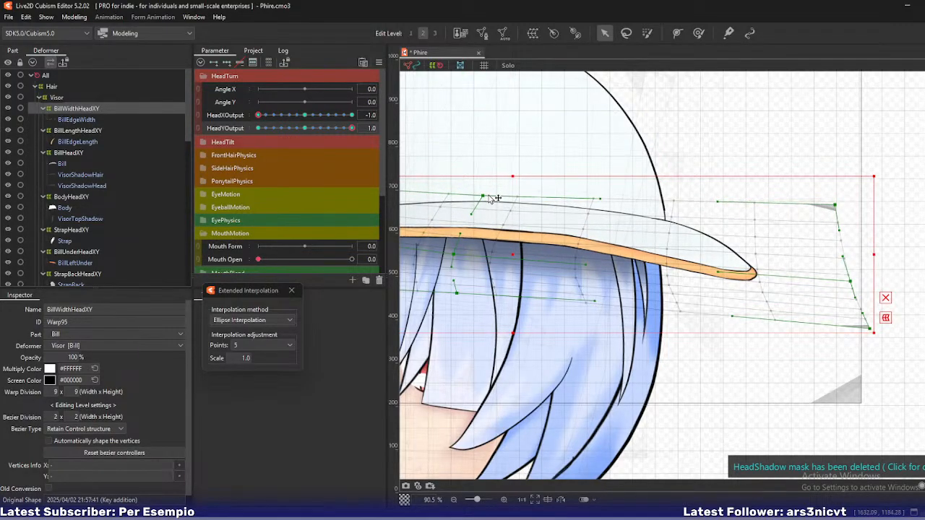
{"action": "left_click_drag", "start_coordinate": [474, 255], "coordinate": [618, 223]}
{"action": "left_click_drag", "start_coordinate": [632, 187], "coordinate": [459, 196]}
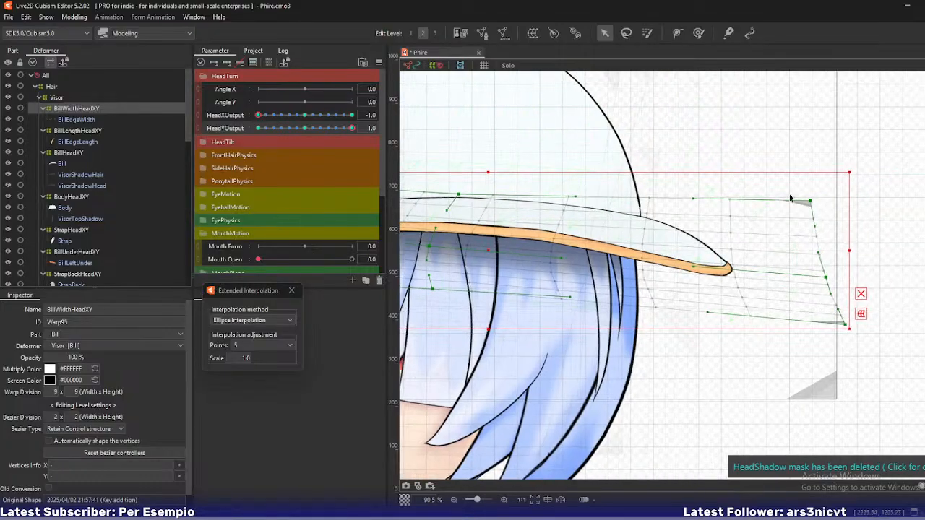
{"action": "left_click_drag", "start_coordinate": [810, 202], "coordinate": [811, 215]}
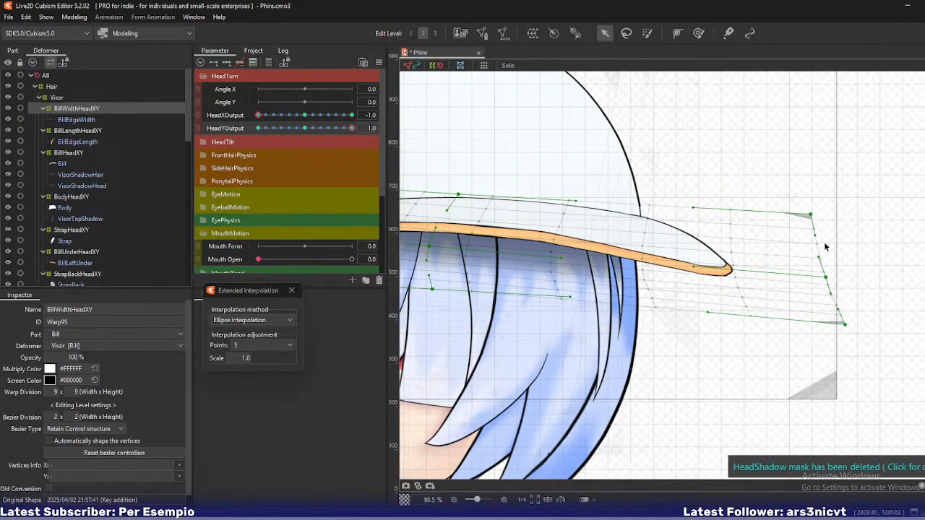
{"action": "scroll", "coordinate": [670, 266], "scroll_direction": "down", "scroll_amount": 3}
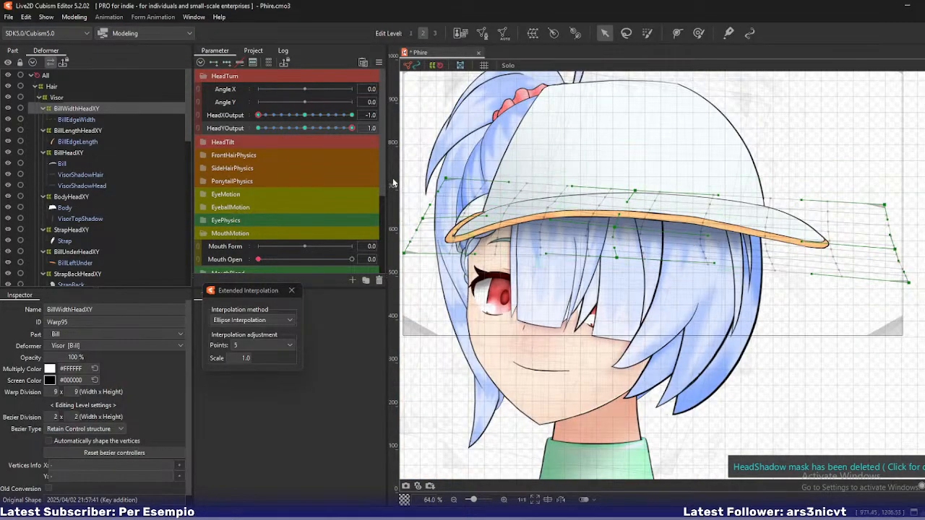
Copy the form of the BillWidthHeadXY, BillLengthHeadXY and BillHeadXY warps at HeadYOutput 0.9 and paste it at HeadYOutput 1.0
{"action": "mouse_move", "coordinate": [343, 128]}
{"action": "left_mouse_down"}
{"action": "mouse_move", "coordinate": [326, 129]}
{"action": "mouse_move", "coordinate": [371, 129]}
{"action": "mouse_move", "coordinate": [322, 134]}
{"action": "mouse_move", "coordinate": [357, 129]}
{"action": "mouse_move", "coordinate": [330, 133]}
{"action": "mouse_move", "coordinate": [347, 132]}
{"action": "left_mouse_up"}
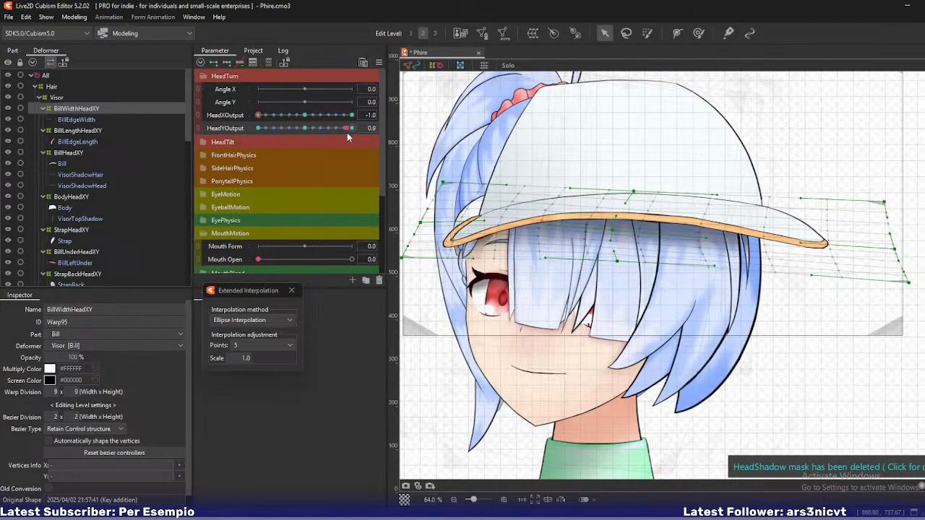
{"action": "left_click", "coordinate": [93, 133], "text": "ctrl"}
{"action": "left_click", "coordinate": [77, 153], "text": "ctrl"}
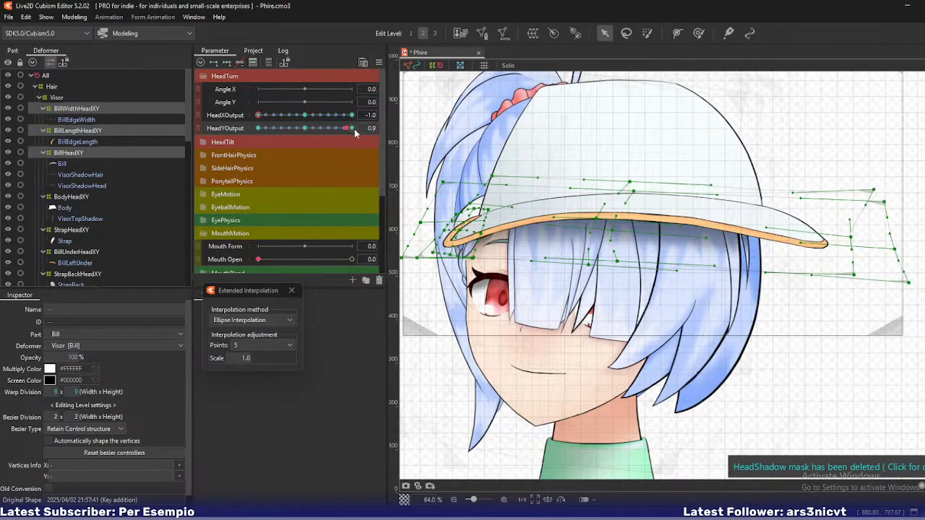
{"action": "left_click_drag", "start_coordinate": [350, 130], "coordinate": [376, 127]}
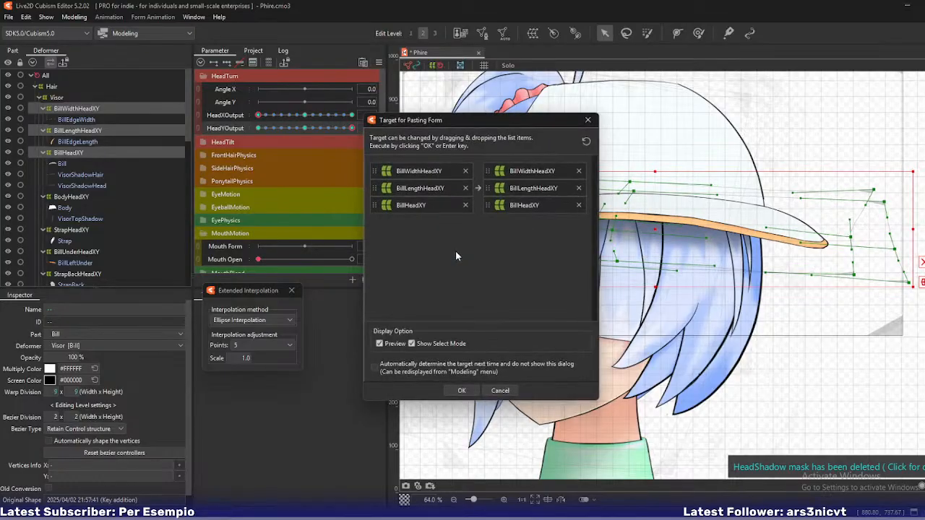
{"action": "left_click", "coordinate": [482, 390]}
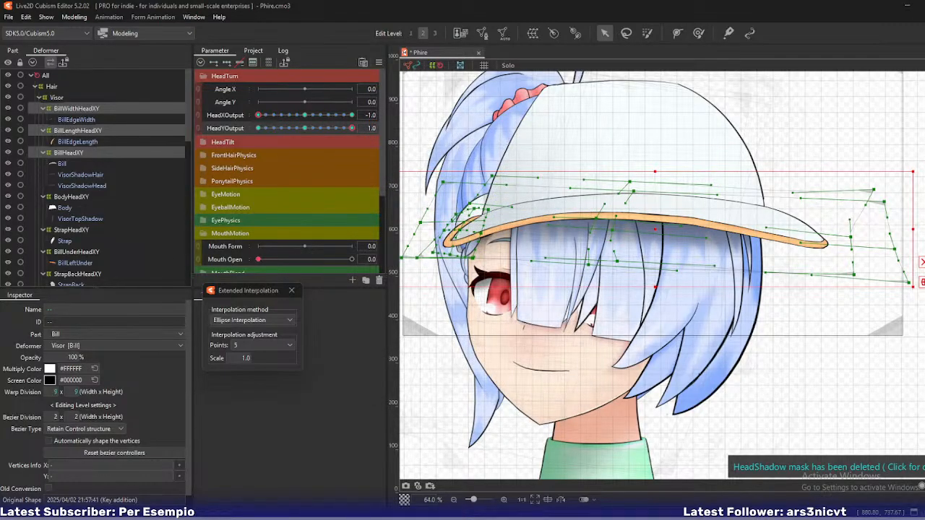
{"action": "mouse_move", "coordinate": [346, 131]}
{"action": "left_mouse_down"}
{"action": "mouse_move", "coordinate": [289, 130]}
{"action": "mouse_move", "coordinate": [380, 137]}
{"action": "mouse_move", "coordinate": [326, 131]}
{"action": "mouse_move", "coordinate": [338, 130]}
{"action": "left_mouse_up"}
{"action": "mouse_move", "coordinate": [351, 133]}
{"action": "left_mouse_down"}
{"action": "mouse_move", "coordinate": [365, 136]}
{"action": "mouse_move", "coordinate": [322, 134]}
{"action": "mouse_move", "coordinate": [354, 136]}
{"action": "left_mouse_up"}
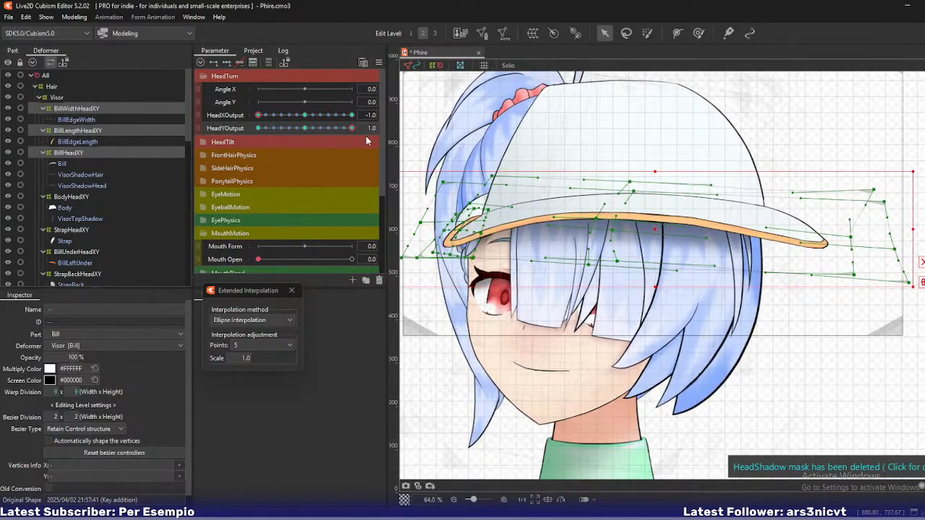
{"action": "left_click", "coordinate": [68, 153]}
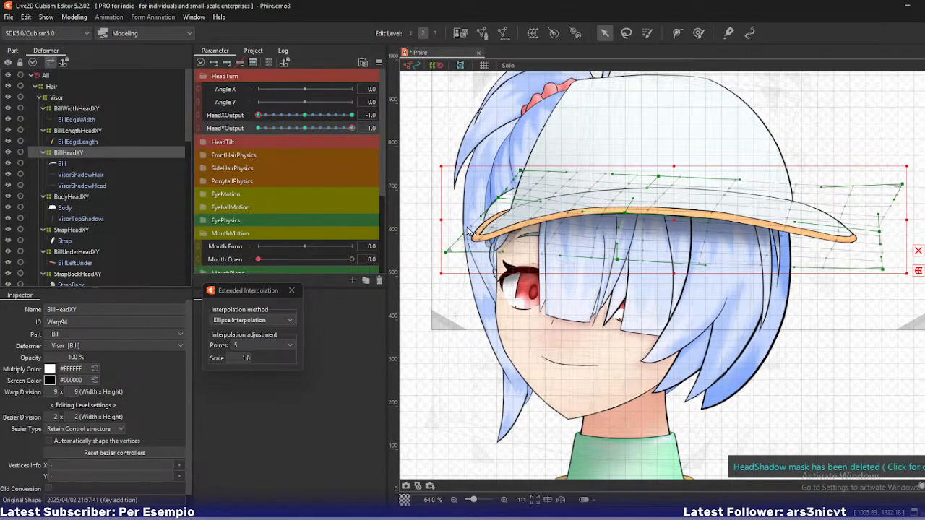
{"action": "left_click", "coordinate": [92, 133], "text": "ctrl"}
{"action": "left_click", "coordinate": [93, 108], "text": "ctrl"}
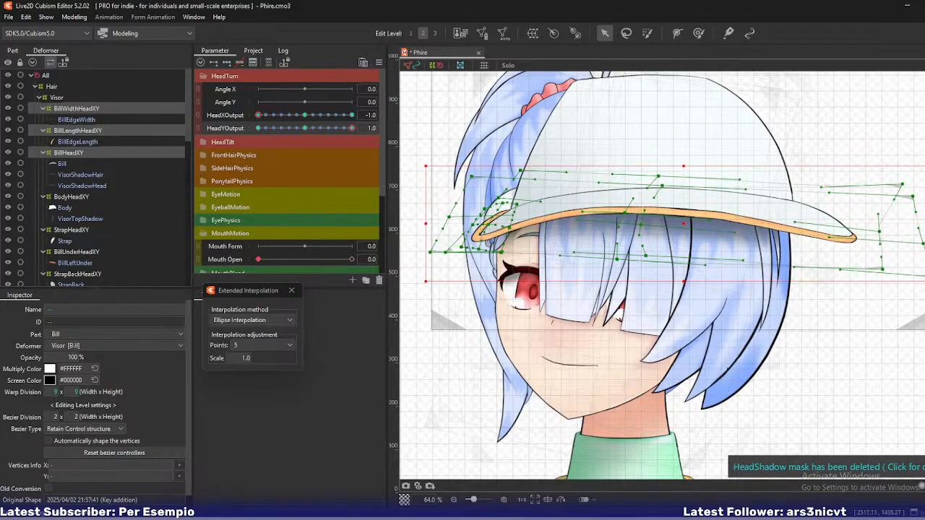
{"action": "left_click", "coordinate": [484, 227]}
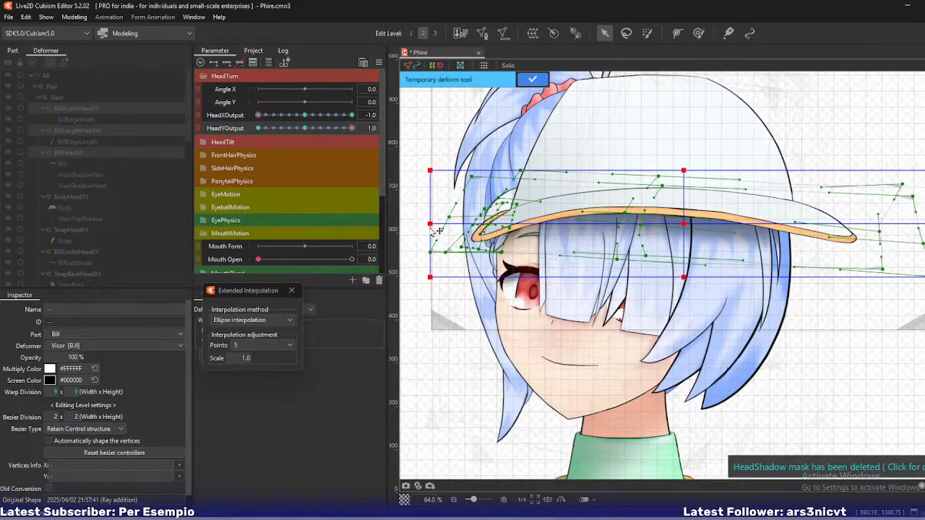
{"action": "left_click_drag", "start_coordinate": [430, 226], "coordinate": [434, 224]}
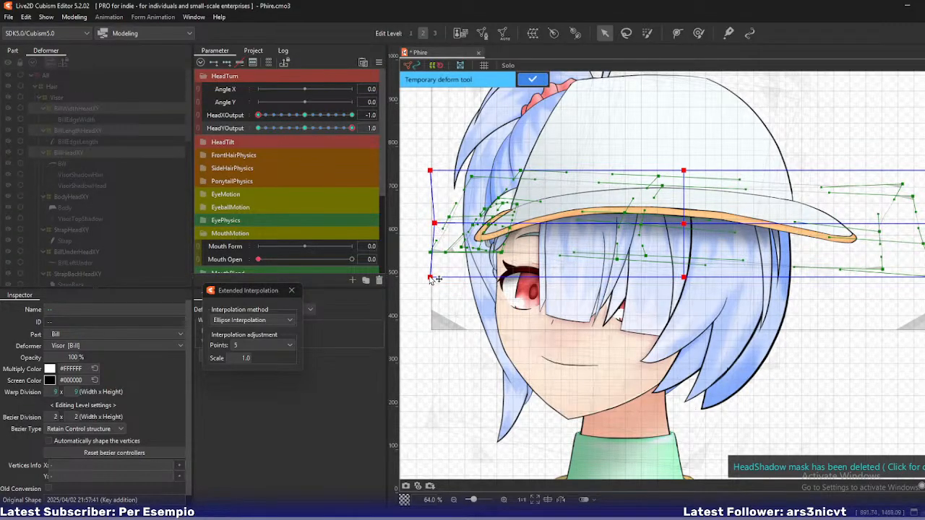
{"action": "left_click_drag", "start_coordinate": [430, 277], "coordinate": [444, 269]}
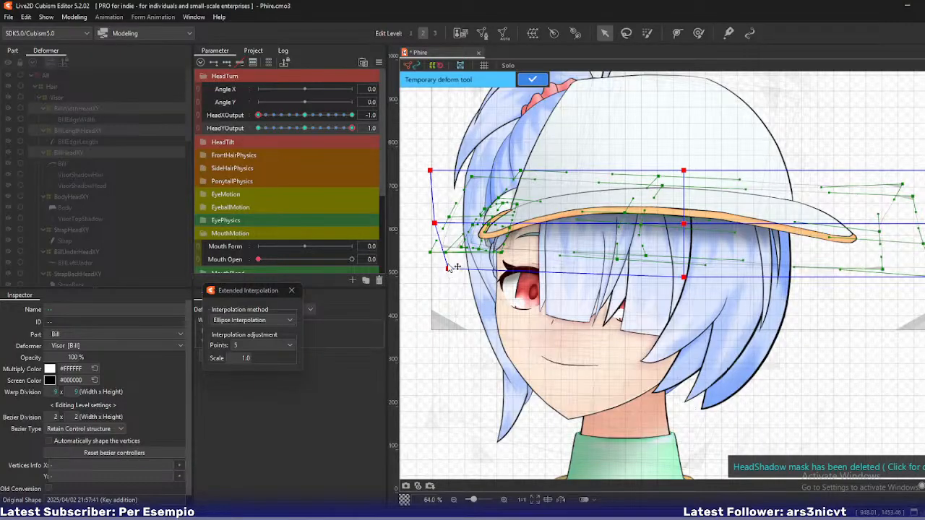
{"action": "key", "text": "ctrl+z"}
{"action": "left_click_drag", "start_coordinate": [442, 173], "coordinate": [463, 173]}
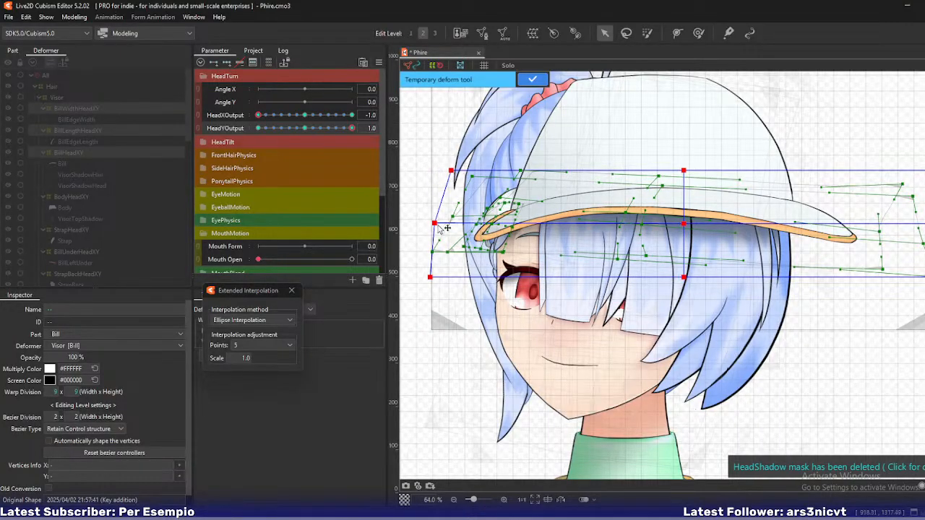
{"action": "left_click_drag", "start_coordinate": [442, 228], "coordinate": [446, 227]}
{"action": "key", "text": "ctrl+z"}
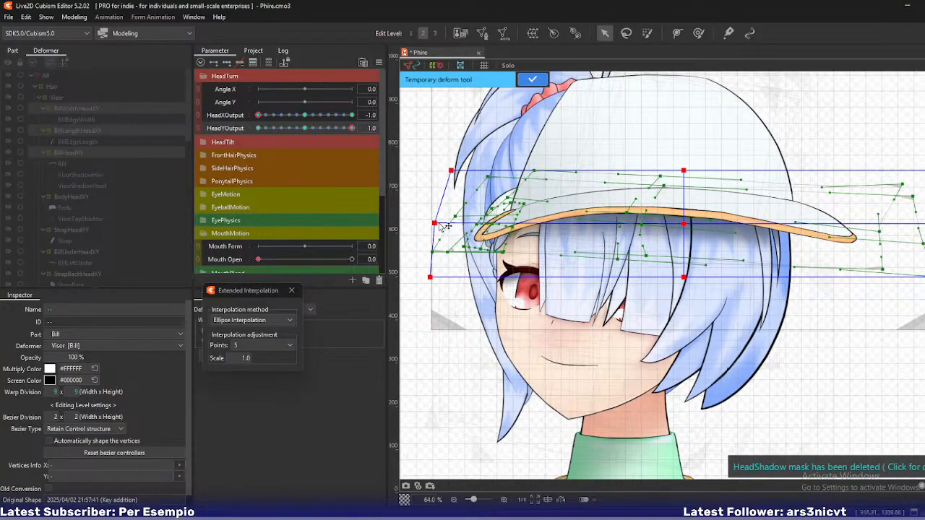
{"action": "key", "text": "ctrl+z"}
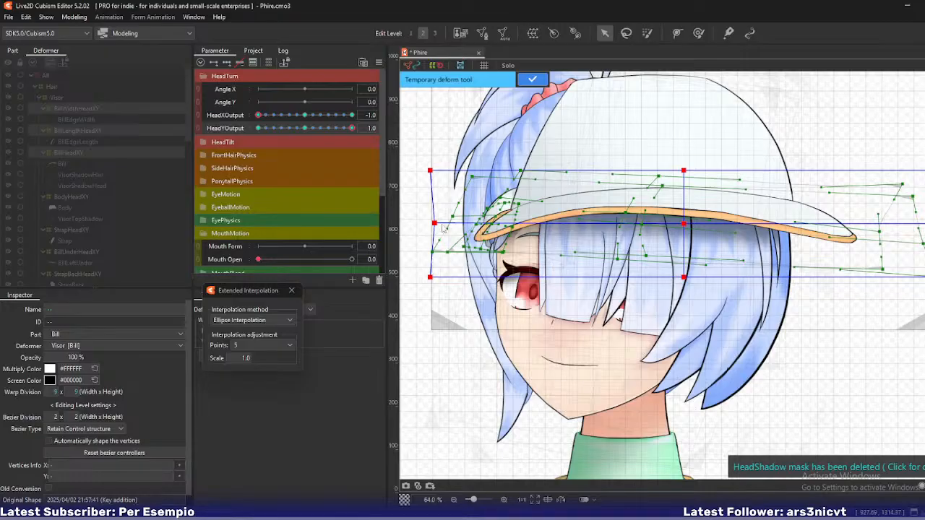
{"action": "key", "text": "z"}
{"action": "key", "text": "z"}
{"action": "key", "text": "ctrl+z"}
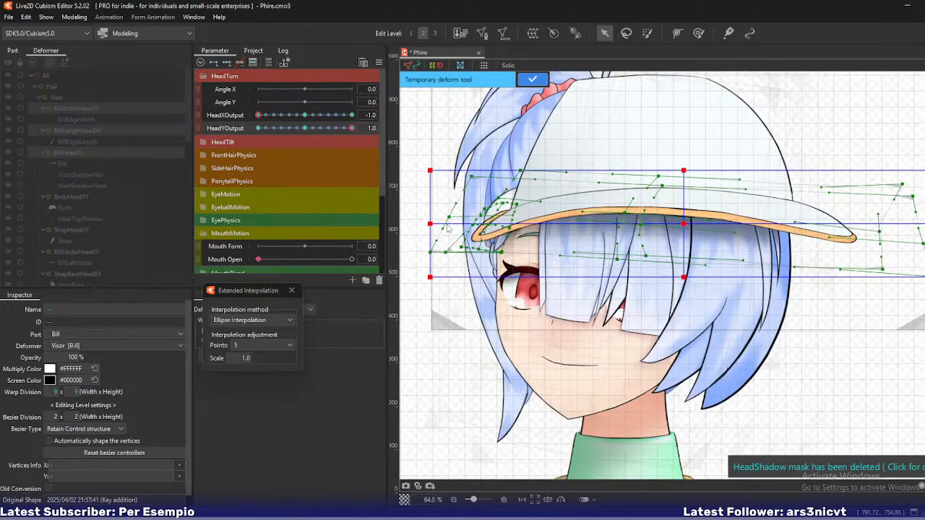
{"action": "left_click", "coordinate": [536, 82]}
Temporarily deform the BillWidthHeadXY and BillHeadXY warps together, pulling the top-left, left-middle and bottom-left points inward and raising the lower two
{"action": "left_click", "coordinate": [81, 142]}
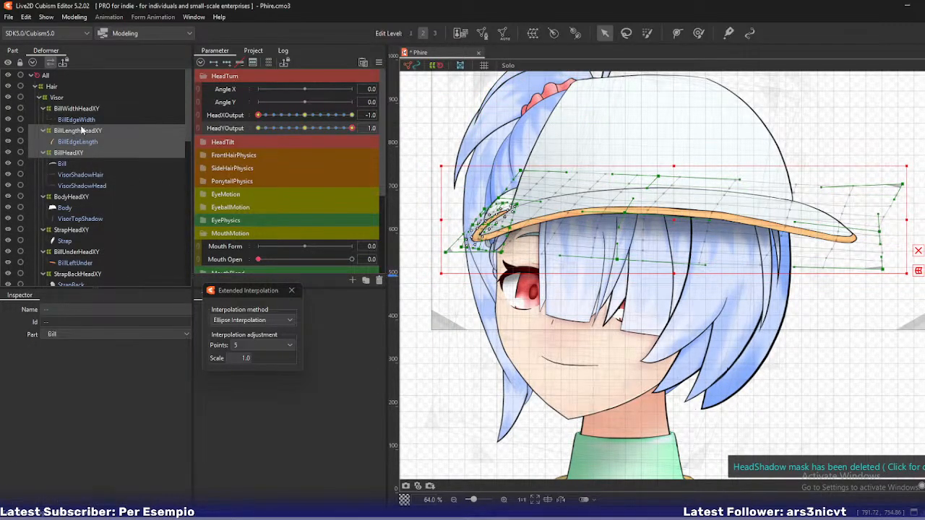
{"action": "left_click", "coordinate": [82, 130]}
{"action": "left_click", "coordinate": [86, 108]}
{"action": "left_click", "coordinate": [80, 153], "text": "ctrl"}
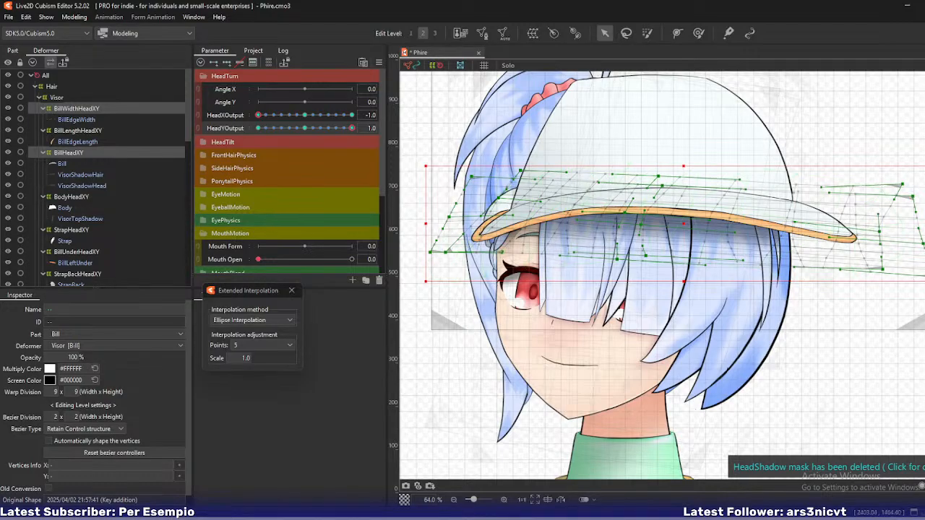
{"action": "key", "text": "ctrl+t"}
{"action": "scroll", "coordinate": [467, 226], "scroll_direction": "up", "scroll_amount": 3}
{"action": "left_click_drag", "start_coordinate": [441, 224], "coordinate": [515, 239]}
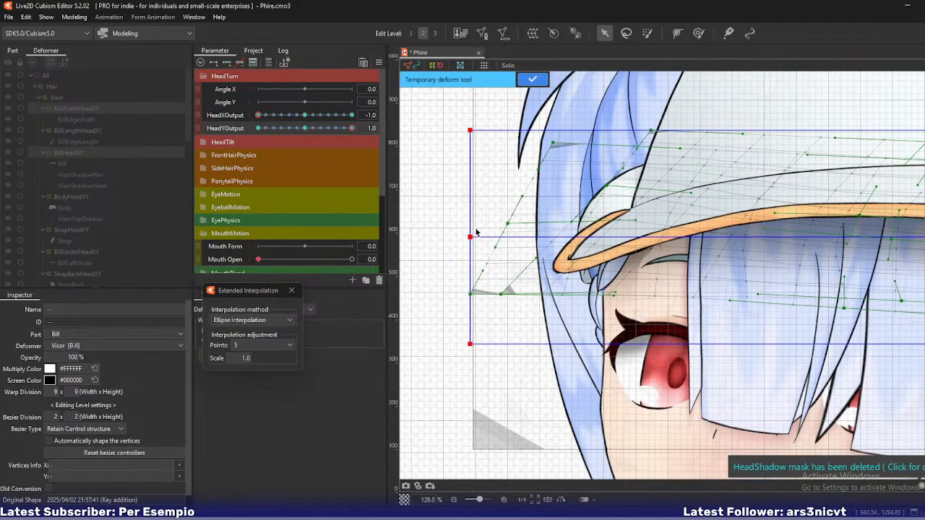
{"action": "left_click_drag", "start_coordinate": [471, 132], "coordinate": [499, 128]}
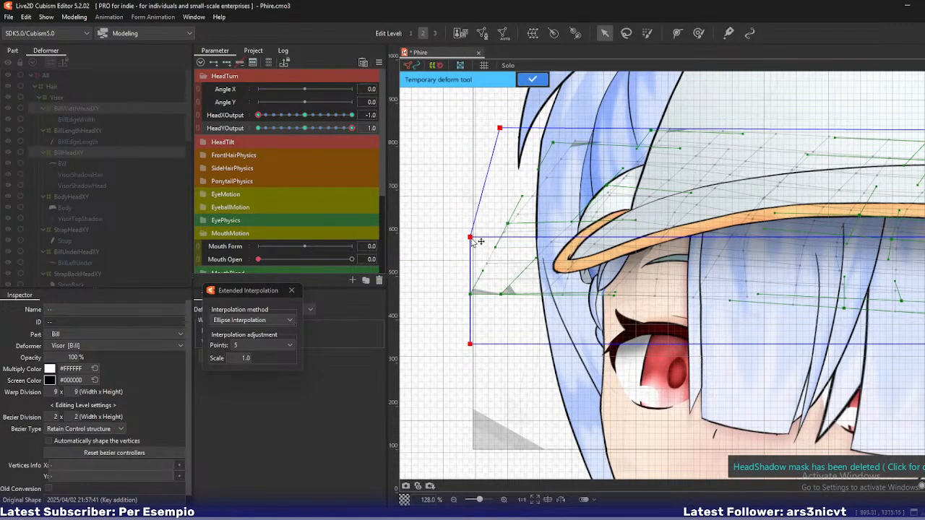
{"action": "left_click_drag", "start_coordinate": [470, 236], "coordinate": [491, 227]}
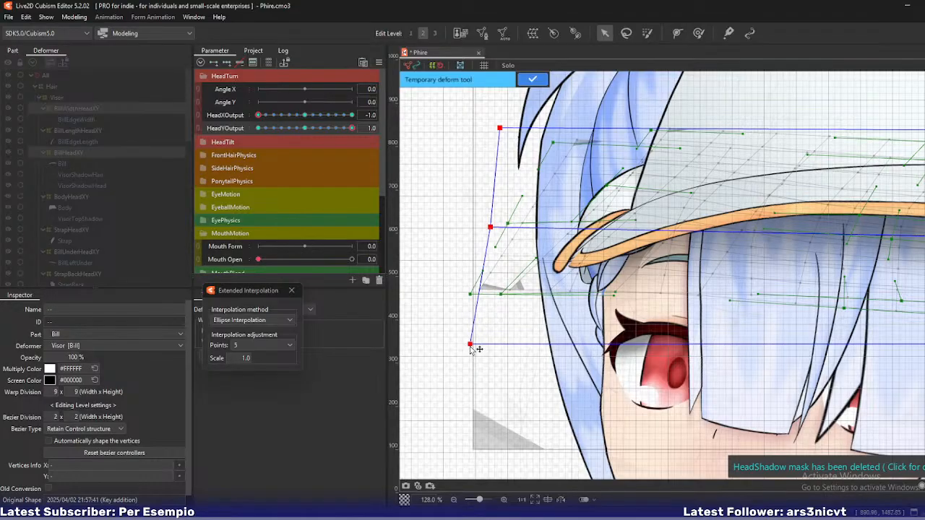
{"action": "left_click_drag", "start_coordinate": [470, 344], "coordinate": [474, 327]}
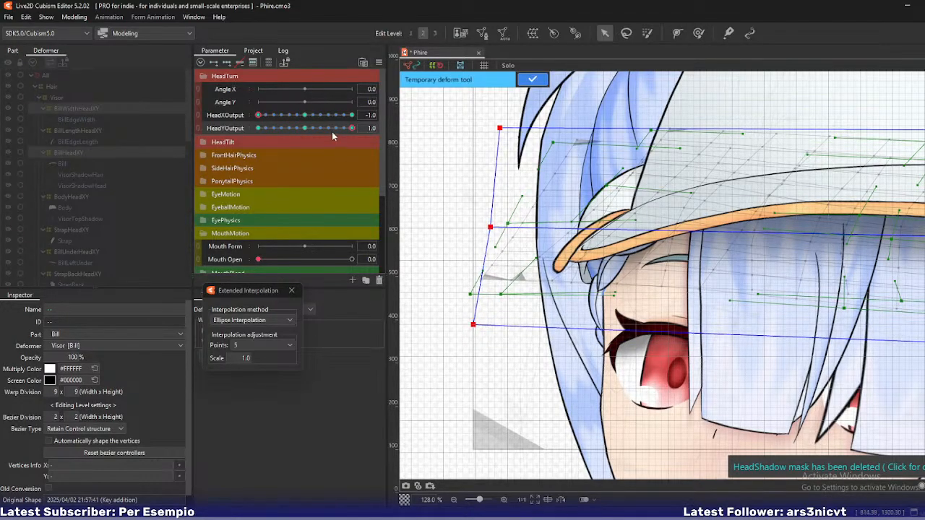
Fine-tune the temporary deformation's left-middle and bottom-left points slightly inward after checking the HeadYOutput motion, and apply it
{"action": "left_click", "coordinate": [351, 129]}
{"action": "left_click_drag", "start_coordinate": [350, 131], "coordinate": [364, 146]}
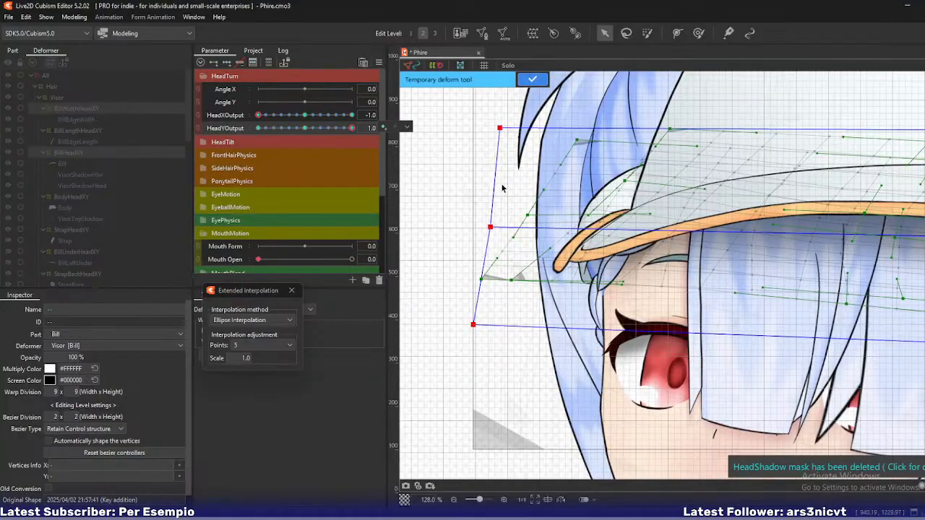
{"action": "left_click_drag", "start_coordinate": [491, 226], "coordinate": [498, 225]}
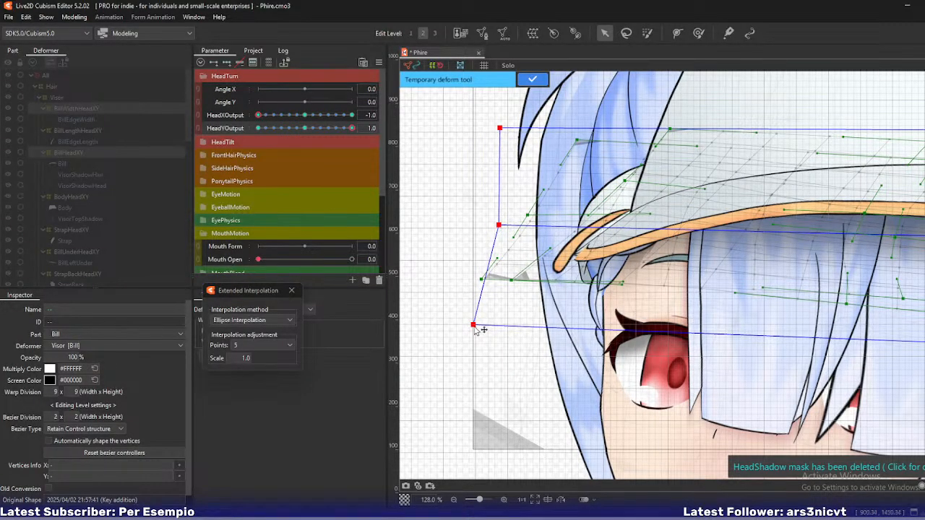
{"action": "left_click_drag", "start_coordinate": [474, 324], "coordinate": [476, 328]}
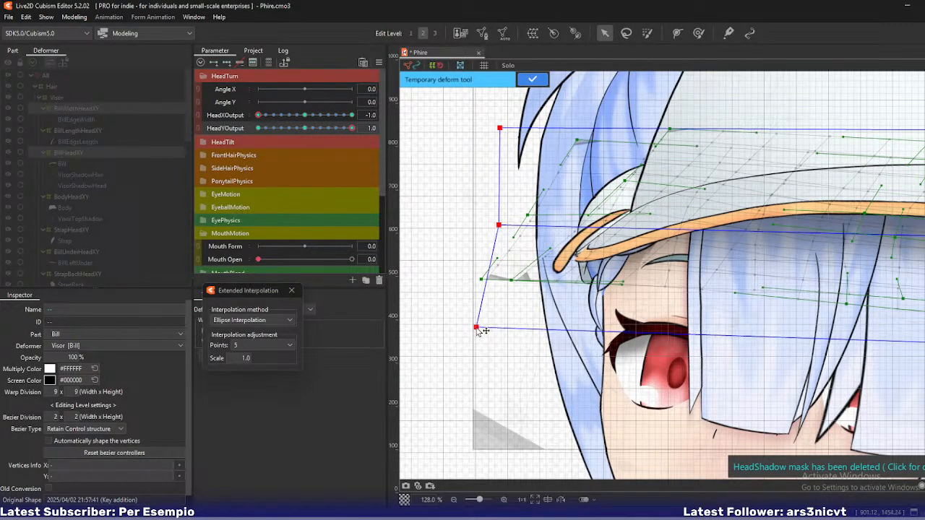
{"action": "left_click", "coordinate": [533, 81]}
Move the BillLengthHeadXY warp's top-left and bottom-left corners inward and its top-right corner slightly outward to fit the edge to the bill's left end
{"action": "left_click", "coordinate": [76, 131]}
{"action": "scroll", "coordinate": [562, 221], "scroll_direction": "up", "scroll_amount": 2}
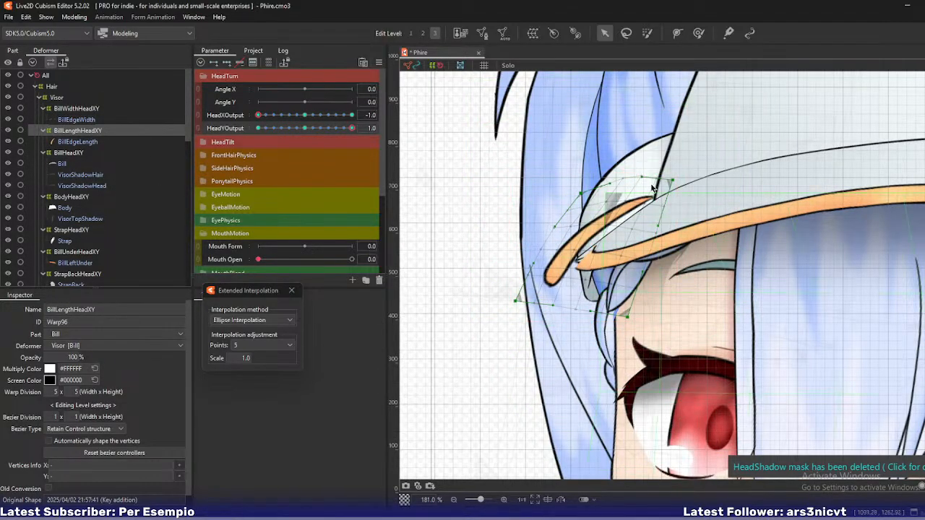
{"action": "left_click_drag", "start_coordinate": [672, 180], "coordinate": [655, 196]}
{"action": "left_click_drag", "start_coordinate": [580, 193], "coordinate": [605, 187]}
{"action": "left_click_drag", "start_coordinate": [515, 300], "coordinate": [547, 271]}
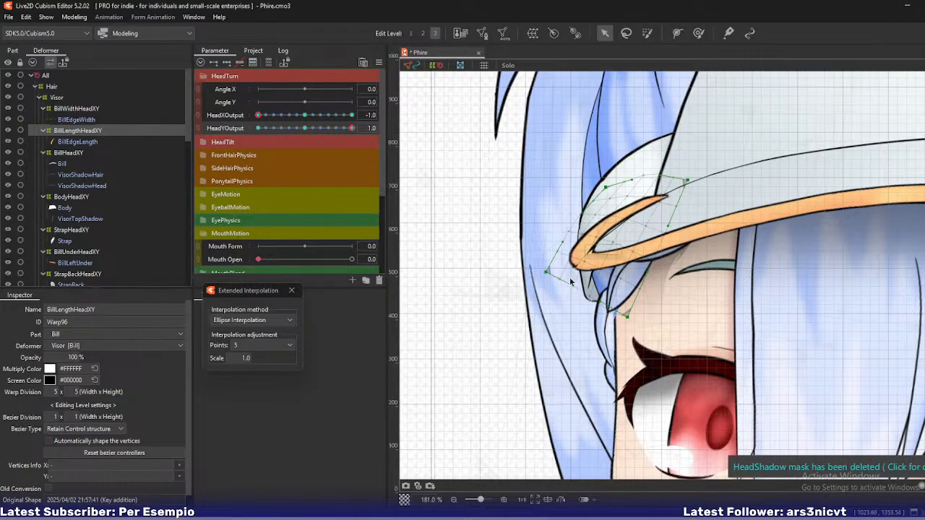
Fine-tune the BillLengthHeadXY warp's centre and upper points at edit level 2 so the edge joins the bill outline, and check the HeadYOutput motion
{"action": "key", "text": "2"}
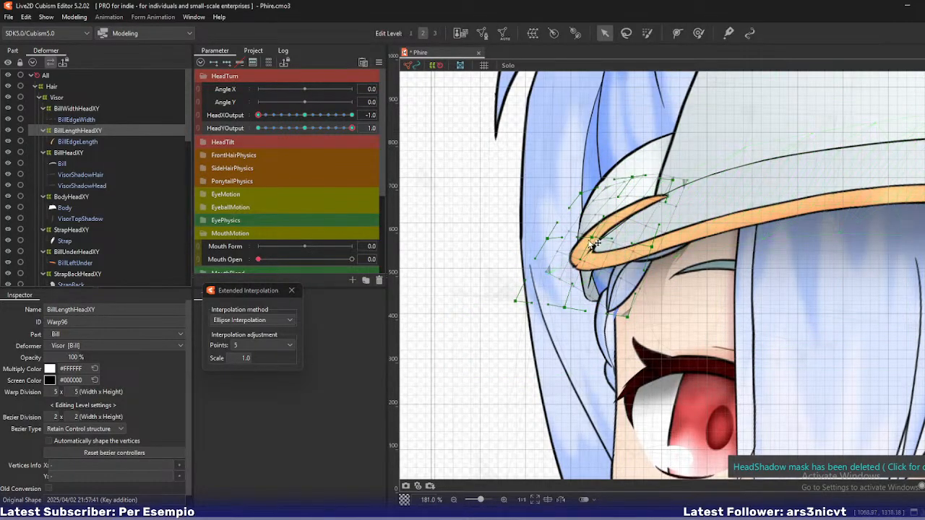
{"action": "mouse_move", "coordinate": [593, 241]}
{"action": "left_mouse_down"}
{"action": "mouse_move", "coordinate": [622, 233]}
{"action": "mouse_move", "coordinate": [606, 240]}
{"action": "left_mouse_up"}
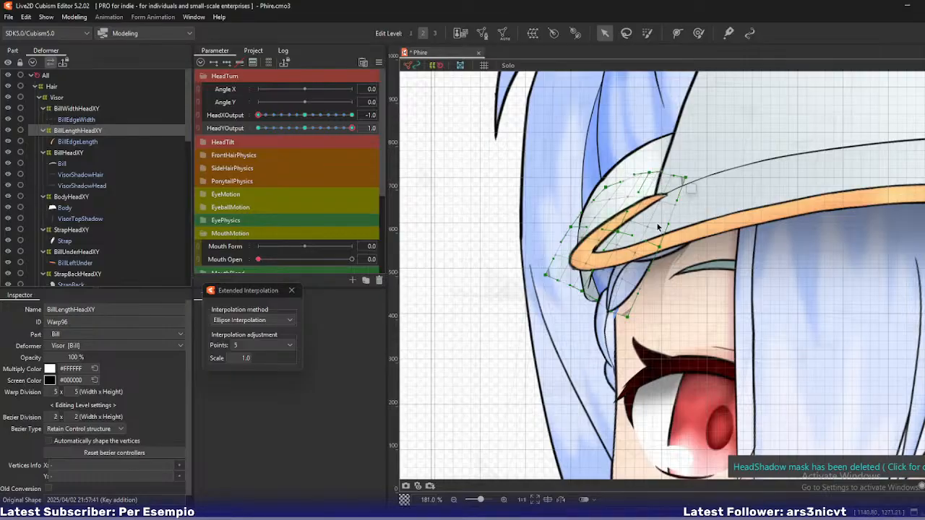
{"action": "left_click_drag", "start_coordinate": [685, 178], "coordinate": [648, 172]}
{"action": "scroll", "coordinate": [648, 253], "scroll_direction": "down", "scroll_amount": 2}
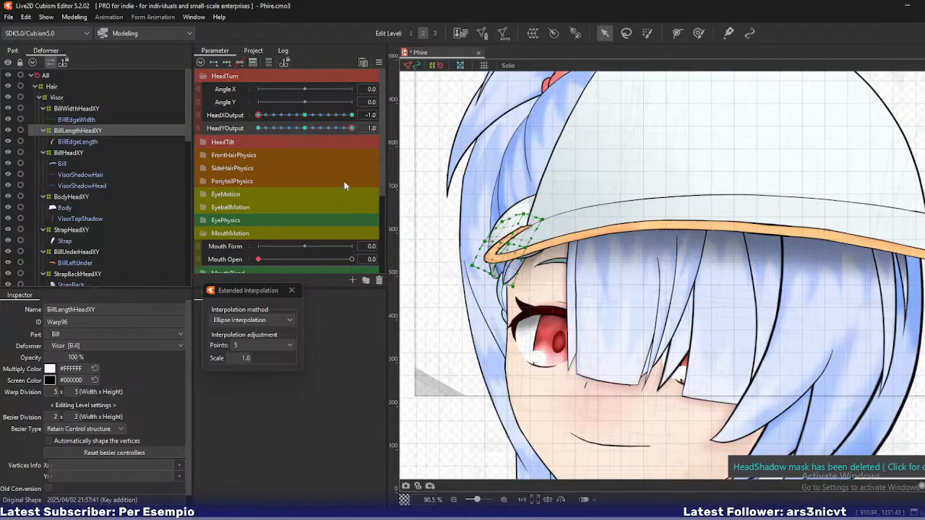
{"action": "mouse_move", "coordinate": [352, 128]}
{"action": "left_mouse_down"}
{"action": "mouse_move", "coordinate": [331, 125]}
{"action": "mouse_move", "coordinate": [352, 128]}
{"action": "left_mouse_up"}
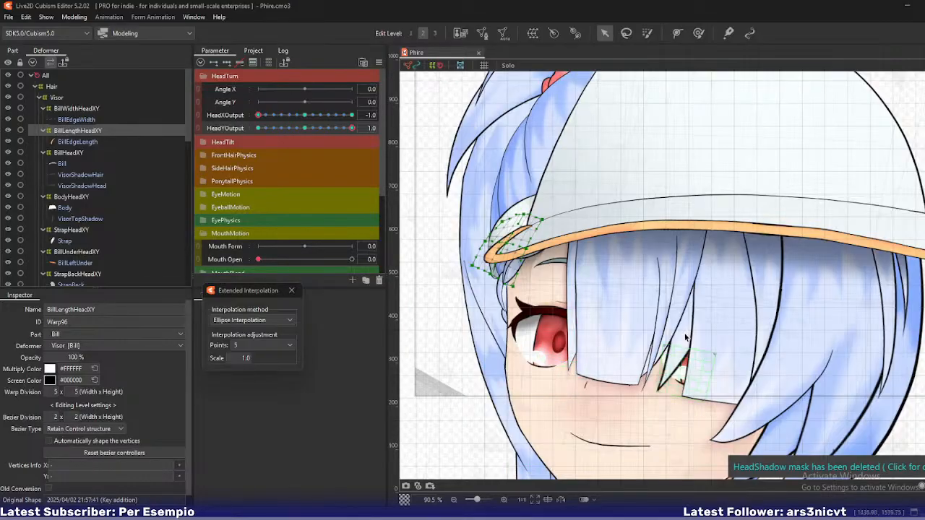
Lower the BillHeadXY warp's bottom-right corner and right-middle point at the -1.0, 1.0 pose, shifting both slightly inward
{"action": "left_click_drag", "start_coordinate": [686, 334], "coordinate": [563, 356]}
{"action": "scroll", "coordinate": [716, 315], "scroll_direction": "down", "scroll_amount": 3}
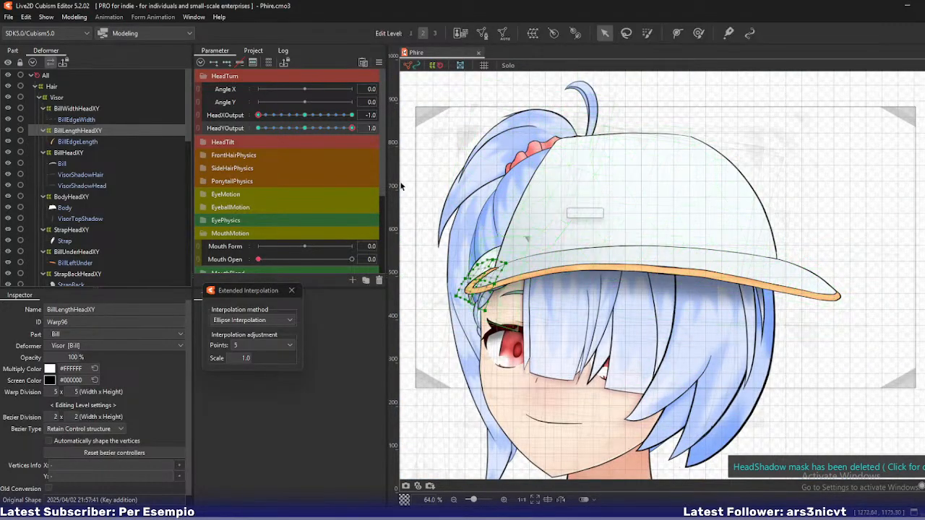
{"action": "mouse_move", "coordinate": [350, 127]}
{"action": "left_mouse_down"}
{"action": "mouse_move", "coordinate": [319, 130]}
{"action": "mouse_move", "coordinate": [367, 127]}
{"action": "left_mouse_up"}
{"action": "mouse_move", "coordinate": [367, 128]}
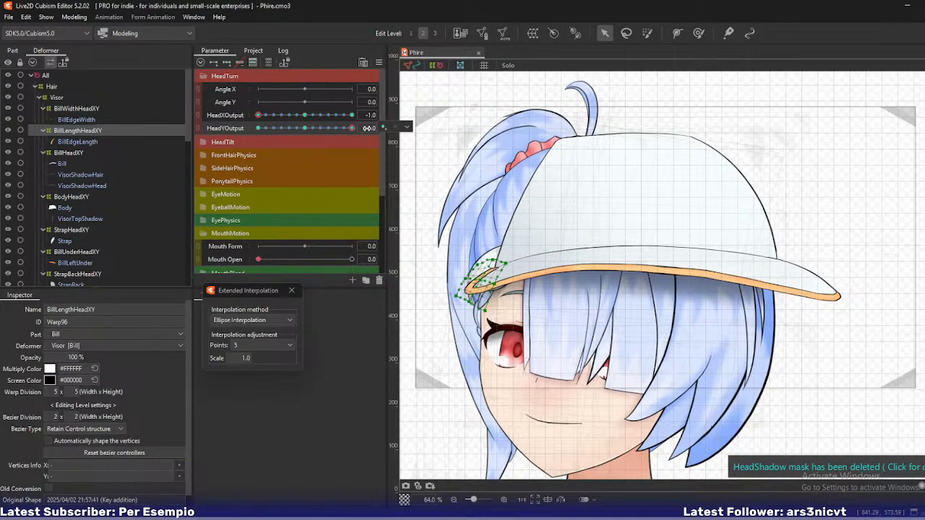
{"action": "left_click", "coordinate": [87, 153]}
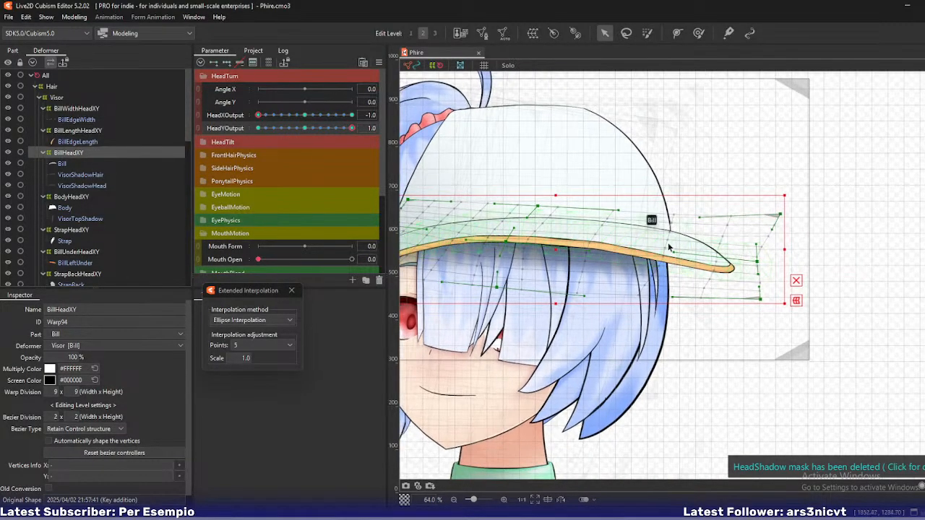
{"action": "left_click_drag", "start_coordinate": [761, 299], "coordinate": [755, 311]}
{"action": "left_click_drag", "start_coordinate": [759, 262], "coordinate": [758, 267]}
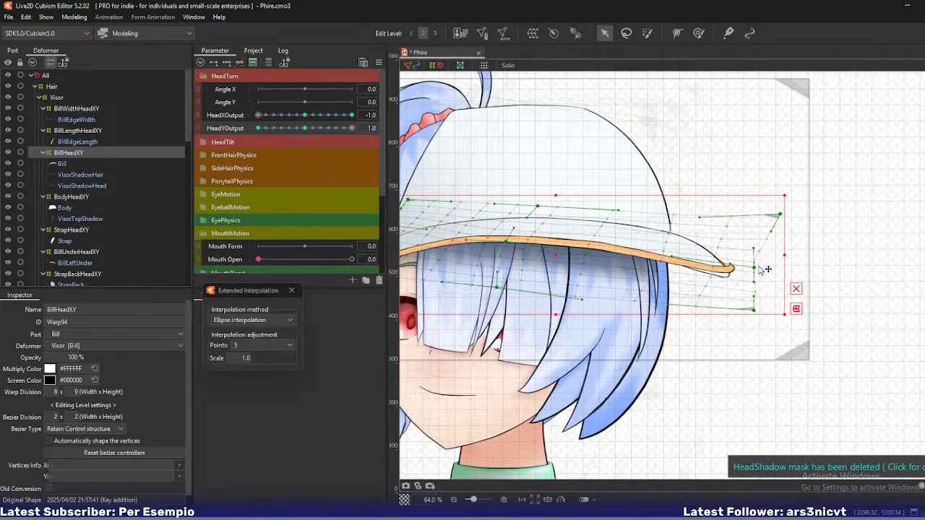
Lower the BillWidthHeadXY warp's bottom-right, right-middle and top-right points to fit the edge around the bill tip, and check the HeadYOutput motion
{"action": "left_click", "coordinate": [90, 132]}
{"action": "left_click", "coordinate": [76, 108]}
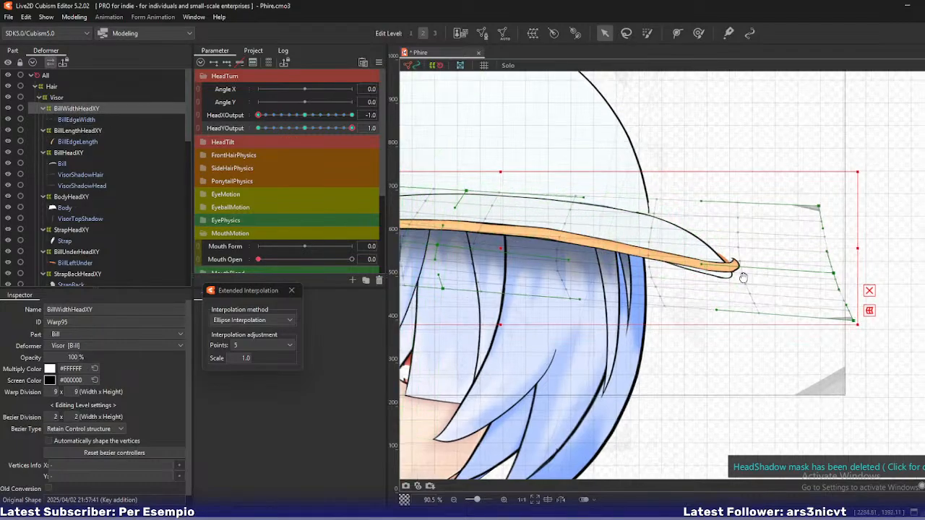
{"action": "left_click", "coordinate": [767, 296]}
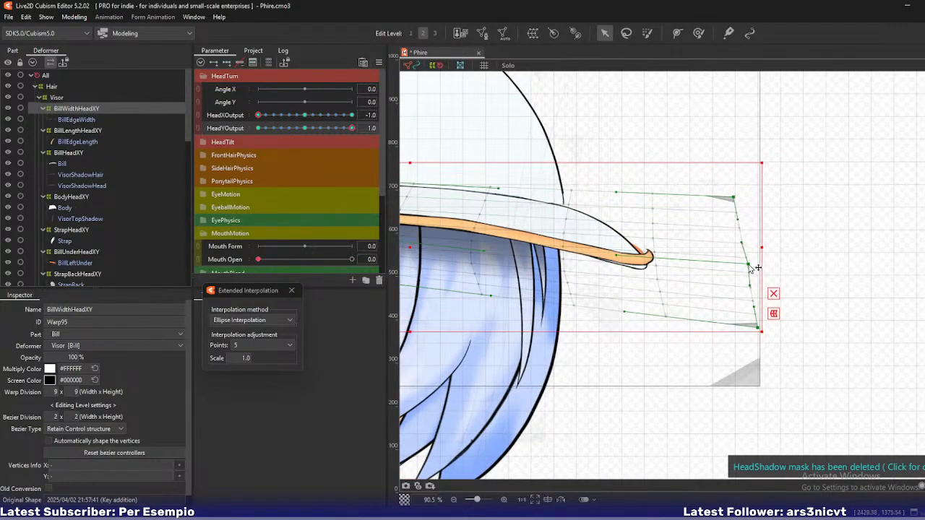
{"action": "left_click_drag", "start_coordinate": [766, 295], "coordinate": [751, 282]}
{"action": "left_click_drag", "start_coordinate": [613, 277], "coordinate": [738, 300]}
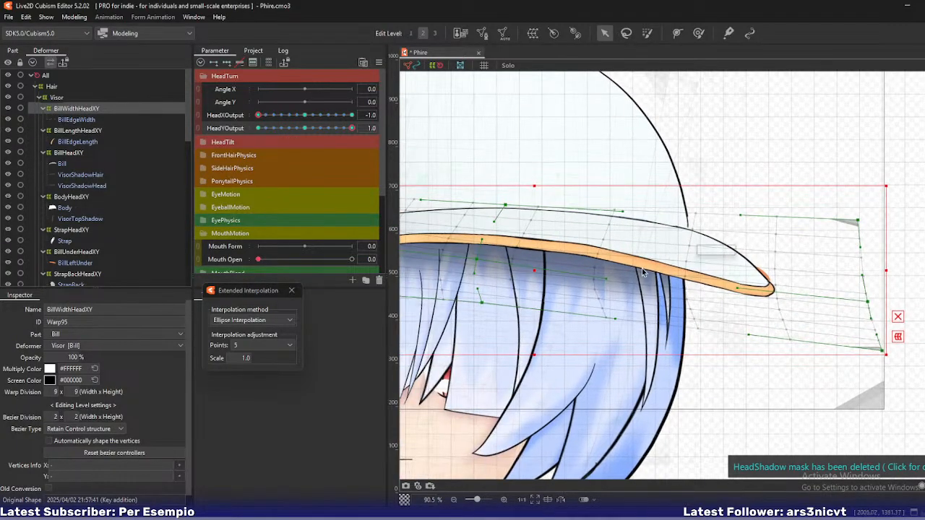
{"action": "left_click", "coordinate": [797, 271]}
{"action": "left_click_drag", "start_coordinate": [867, 222], "coordinate": [867, 236]}
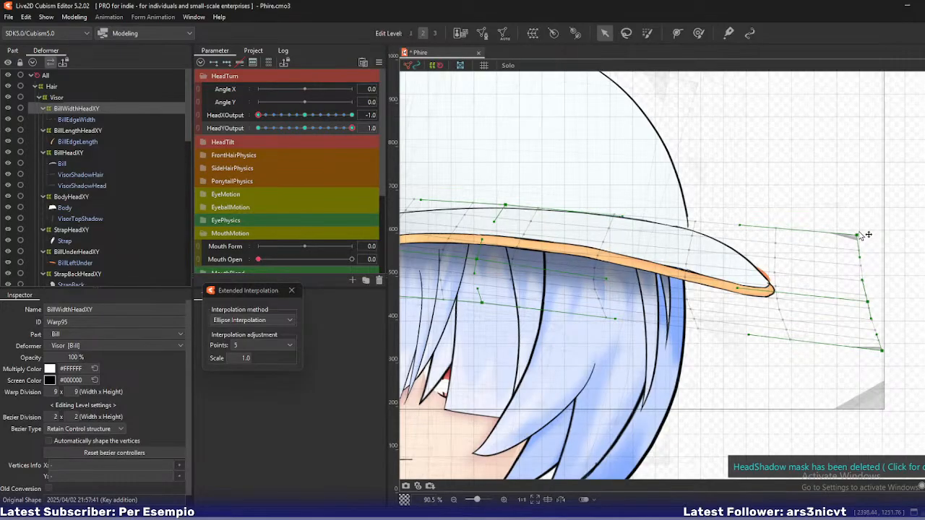
{"action": "scroll", "coordinate": [638, 234], "scroll_direction": "down", "scroll_amount": 2}
{"action": "mouse_move", "coordinate": [351, 127]}
{"action": "left_mouse_down"}
{"action": "mouse_move", "coordinate": [317, 128]}
{"action": "mouse_move", "coordinate": [352, 128]}
{"action": "left_mouse_up"}
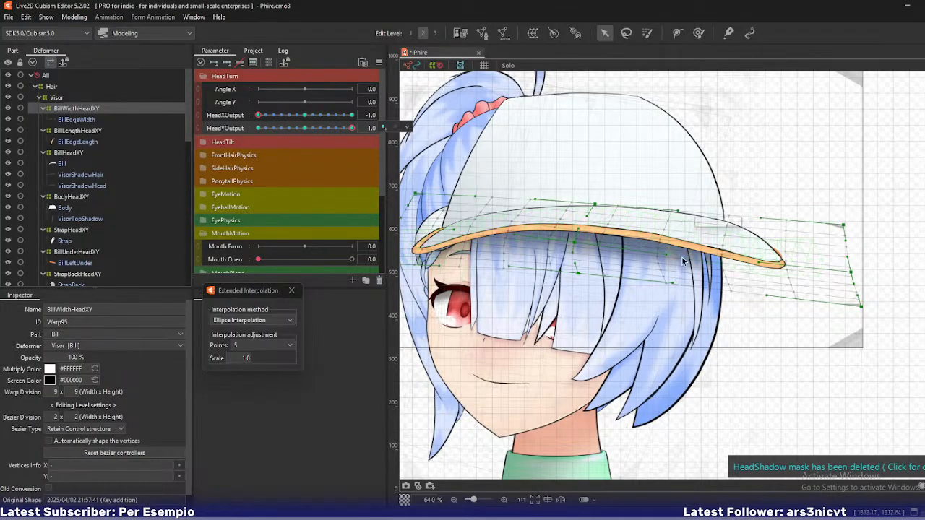
{"action": "left_click_drag", "start_coordinate": [684, 275], "coordinate": [617, 303]}
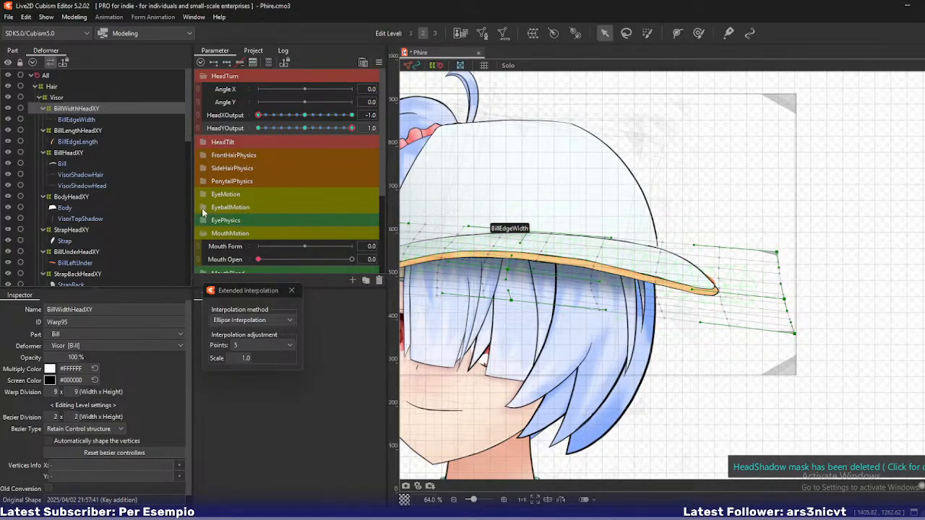
Isolate the BillUnderHeadXY warp and its BillLeftUnder mesh in Solo view and check their HeadYOutput and HeadXOutput motion
{"action": "left_click", "coordinate": [68, 251]}
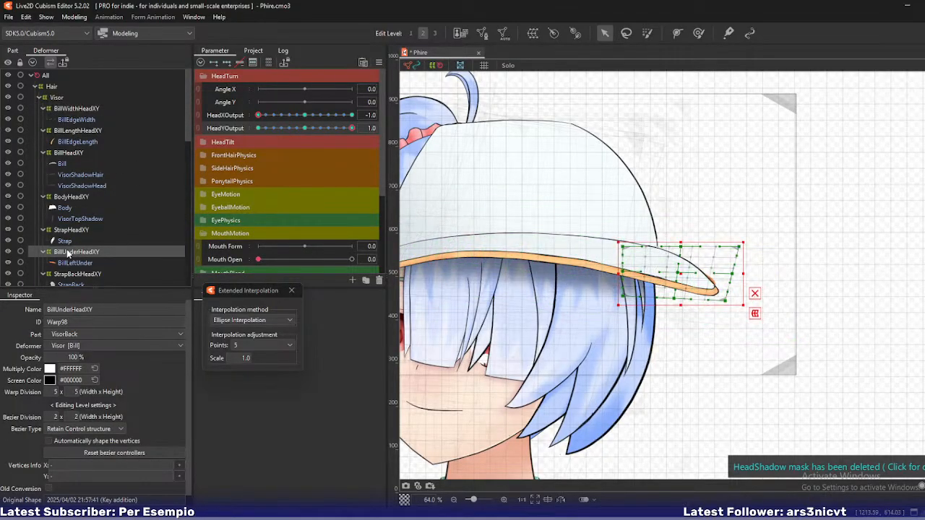
{"action": "left_click", "coordinate": [65, 262], "text": "ctrl"}
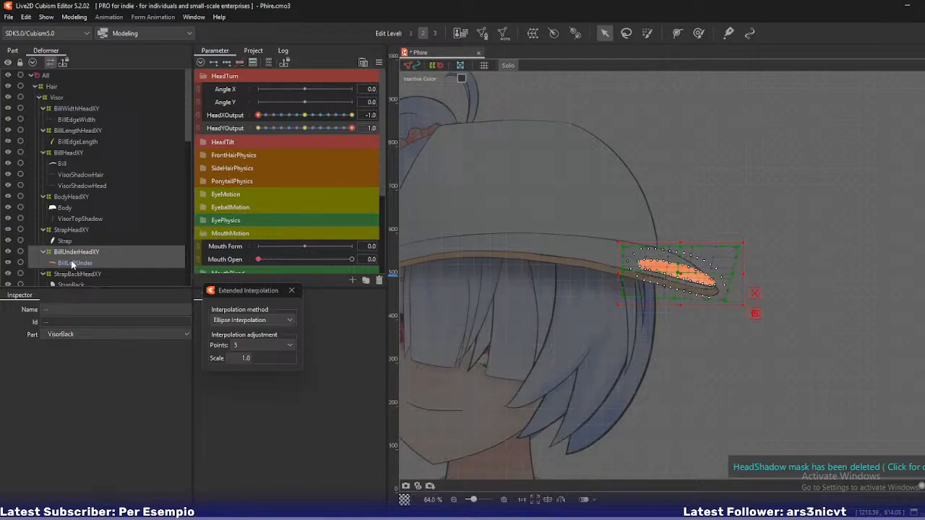
{"action": "left_click", "coordinate": [70, 263]}
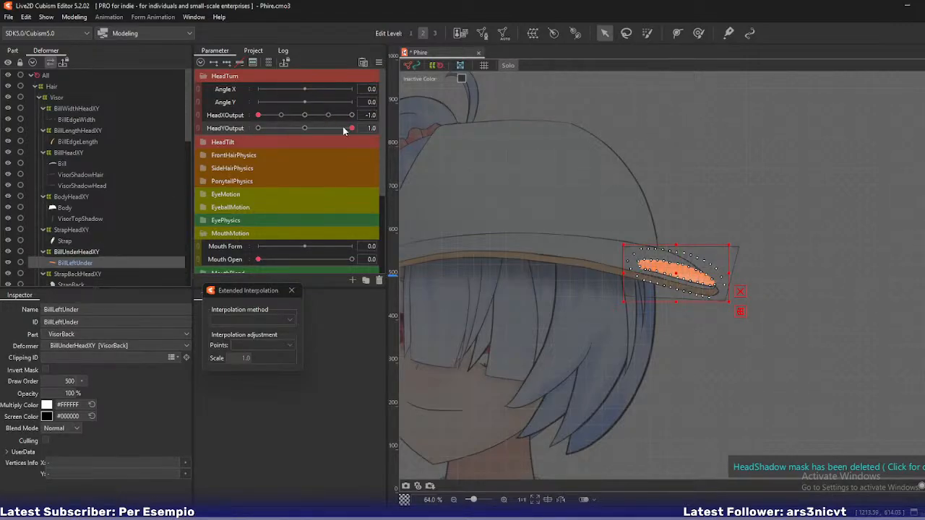
{"action": "mouse_move", "coordinate": [351, 127]}
{"action": "left_mouse_down"}
{"action": "mouse_move", "coordinate": [307, 136]}
{"action": "mouse_move", "coordinate": [352, 132]}
{"action": "left_mouse_up"}
{"action": "left_click_drag", "start_coordinate": [259, 115], "coordinate": [238, 142]}
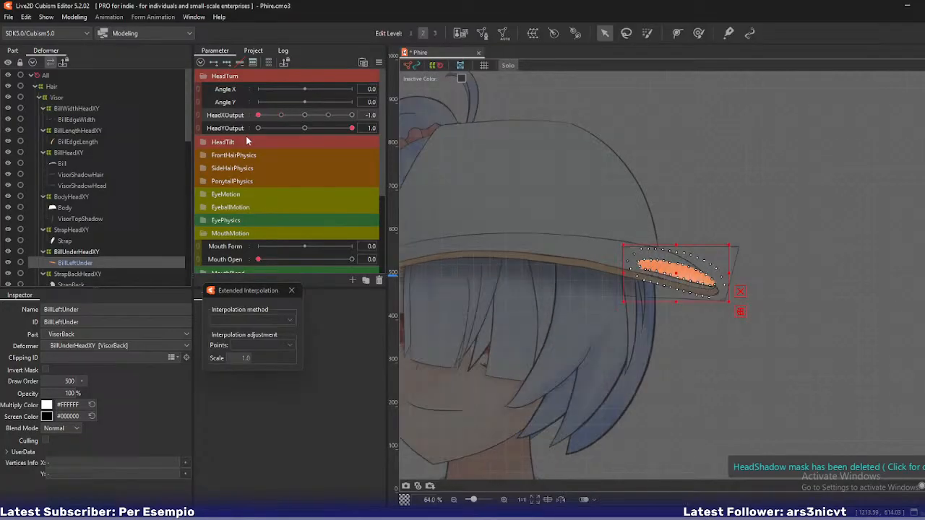
Set the BillUnderHeadXY warp up for editing at edit level 3 at the -1.0, 1.0 pose
{"action": "left_click", "coordinate": [94, 252]}
{"action": "key", "text": "3"}
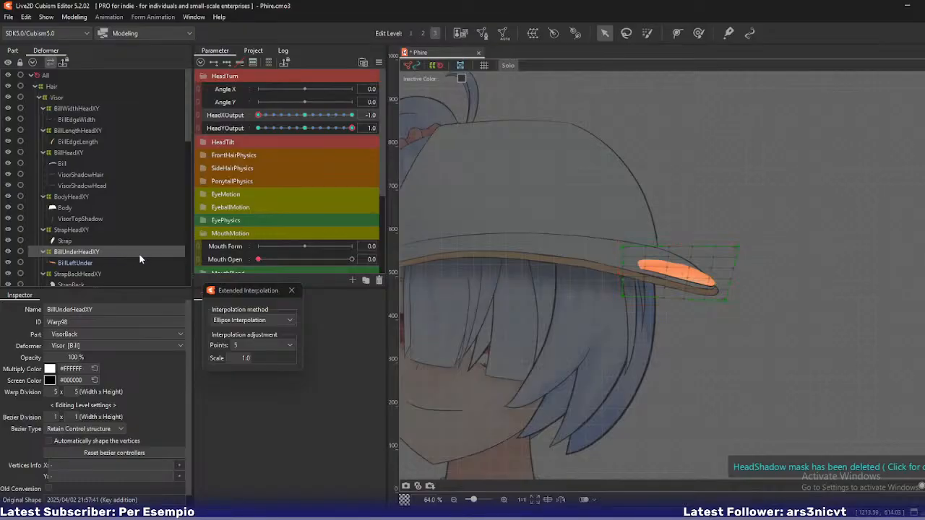
{"action": "scroll", "coordinate": [822, 275], "scroll_direction": "up", "scroll_amount": 3}
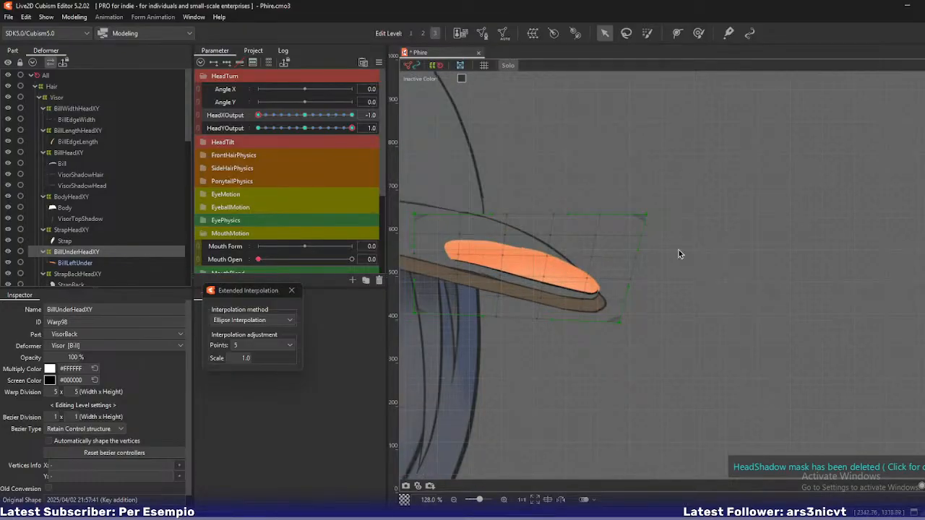
Lower the two outer corners of the BillUnderHeadXY warp for HeadXOutput -1 and HeadYOutput 1, fitting the underside artwork to the bill's tip
{"action": "left_click_drag", "start_coordinate": [645, 215], "coordinate": [639, 228]}
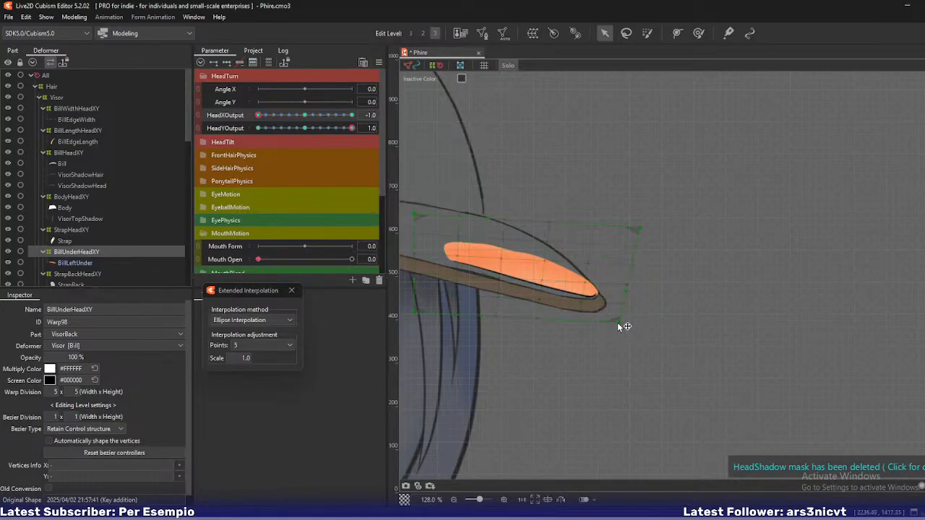
{"action": "left_click_drag", "start_coordinate": [618, 321], "coordinate": [612, 337]}
{"action": "key", "text": "2"}
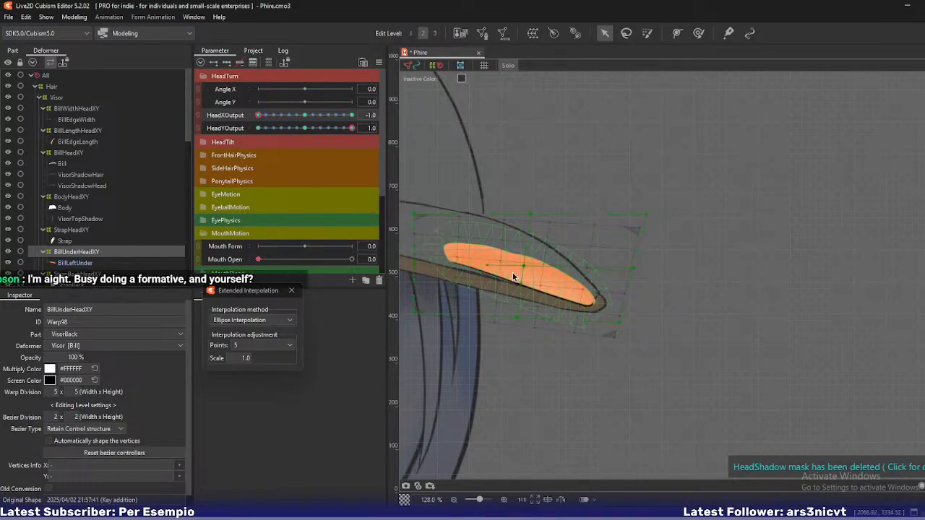
{"action": "left_click_drag", "start_coordinate": [467, 233], "coordinate": [520, 230]}
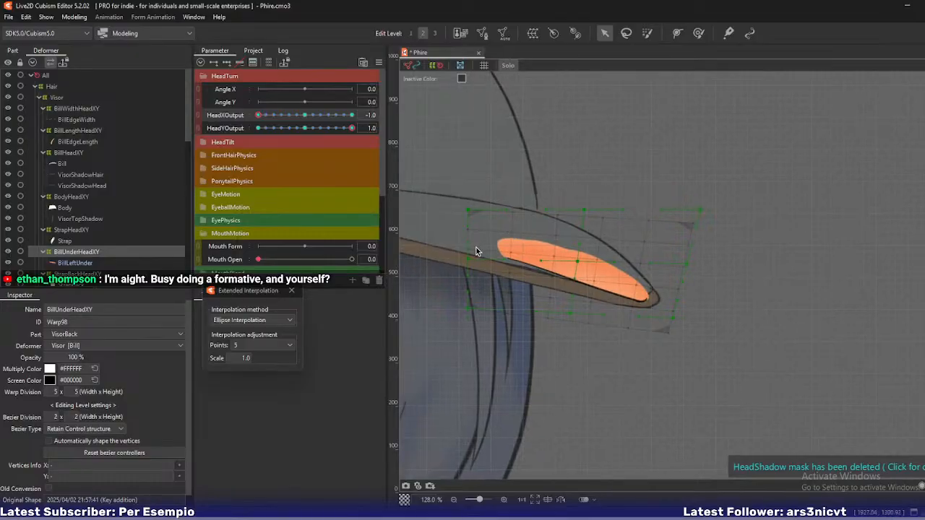
{"action": "left_click_drag", "start_coordinate": [679, 321], "coordinate": [672, 334]}
{"action": "left_click_drag", "start_coordinate": [692, 225], "coordinate": [692, 230]}
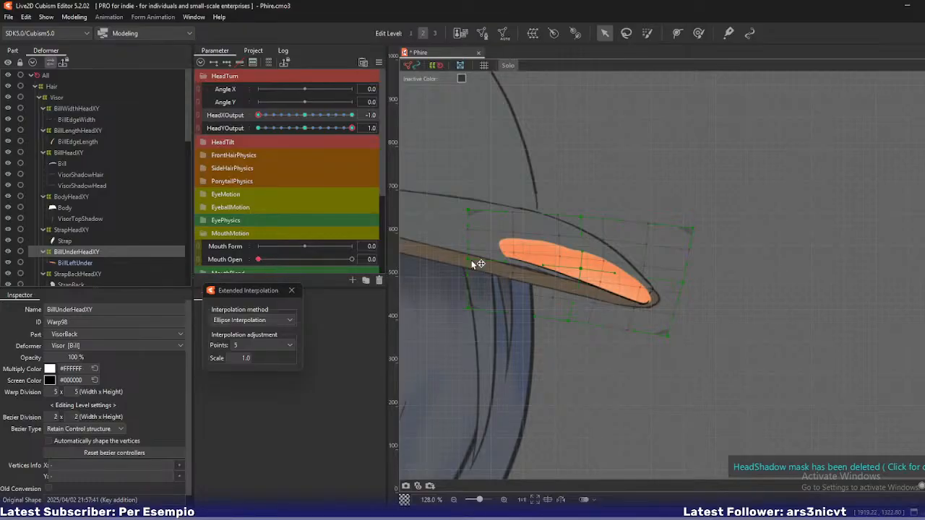
{"action": "scroll", "coordinate": [479, 263], "scroll_direction": "up", "scroll_amount": 3}
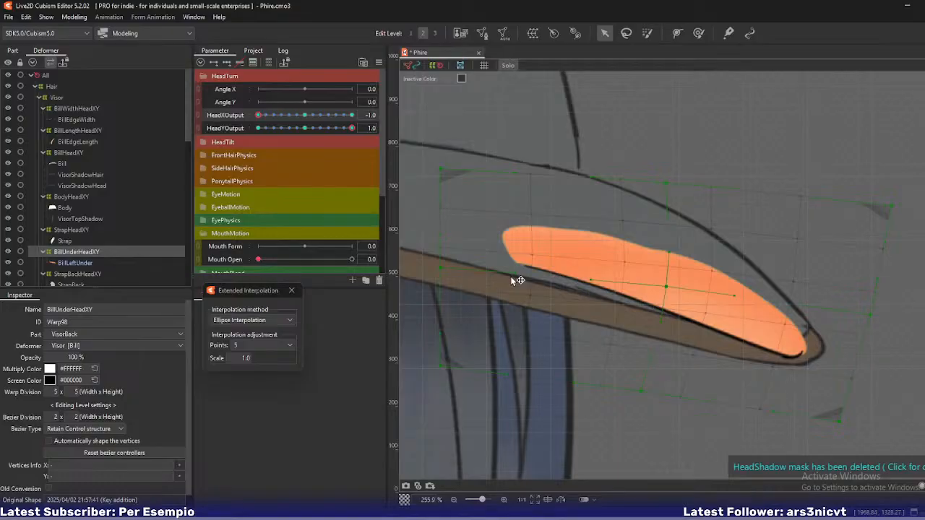
{"action": "scroll", "coordinate": [510, 276], "scroll_direction": "down", "scroll_amount": 3}
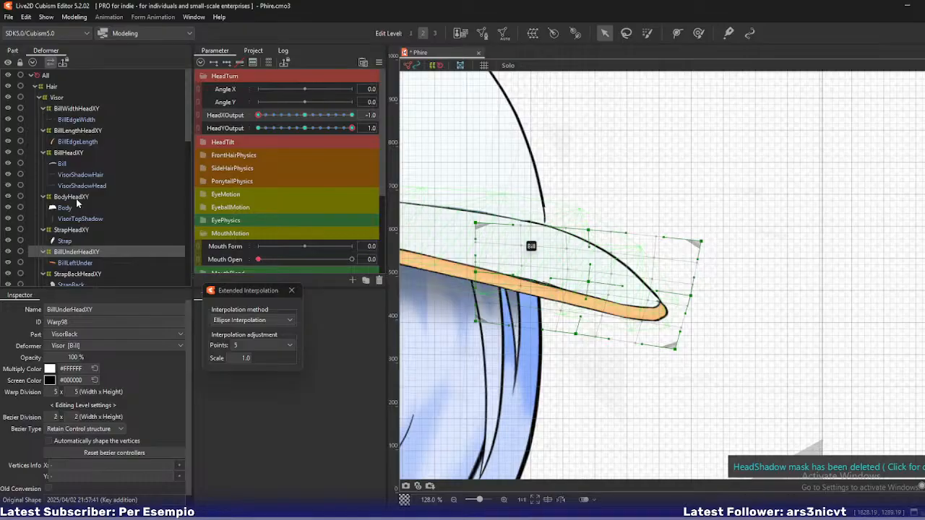
Pull the inner Bezier handle of BillHeadXY's outer middle control point slightly down, smoothing the bill's lower edge over the underside
{"action": "left_click", "coordinate": [76, 198]}
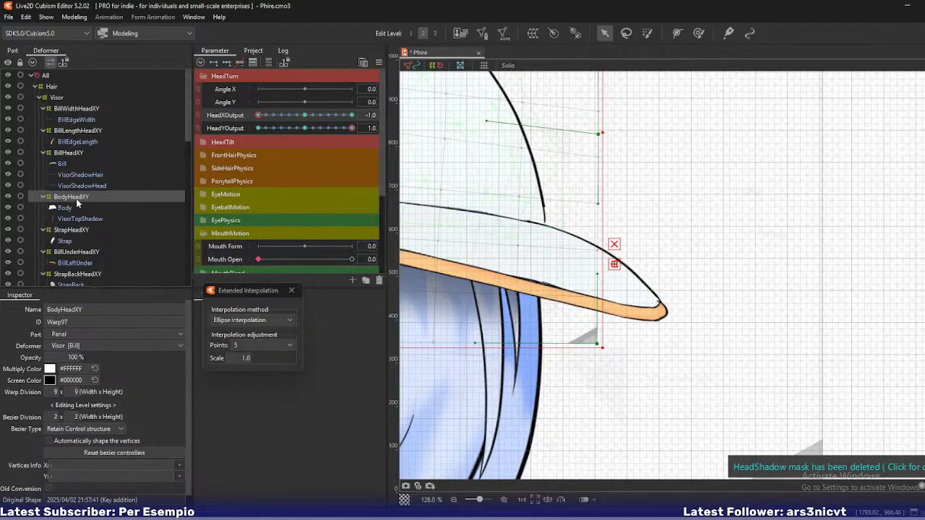
{"action": "left_click", "coordinate": [81, 154]}
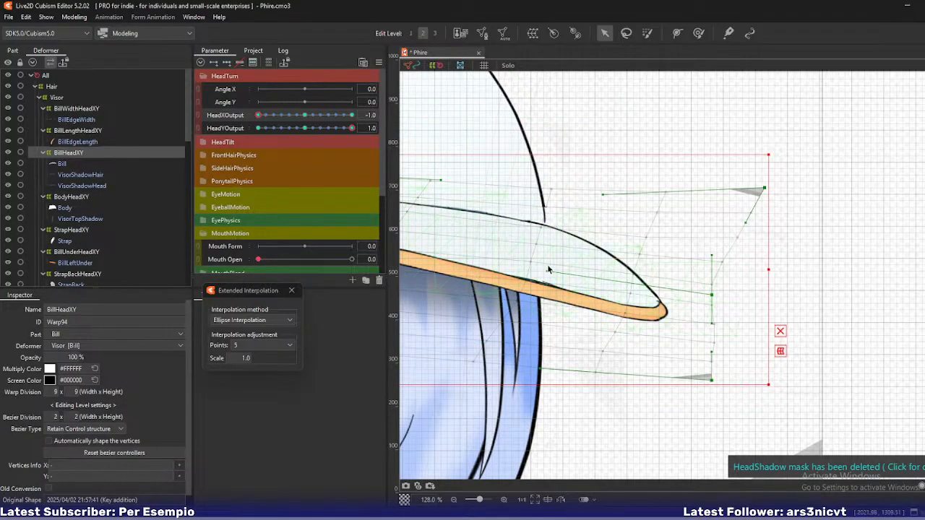
{"action": "scroll", "coordinate": [542, 278], "scroll_direction": "up", "scroll_amount": 2}
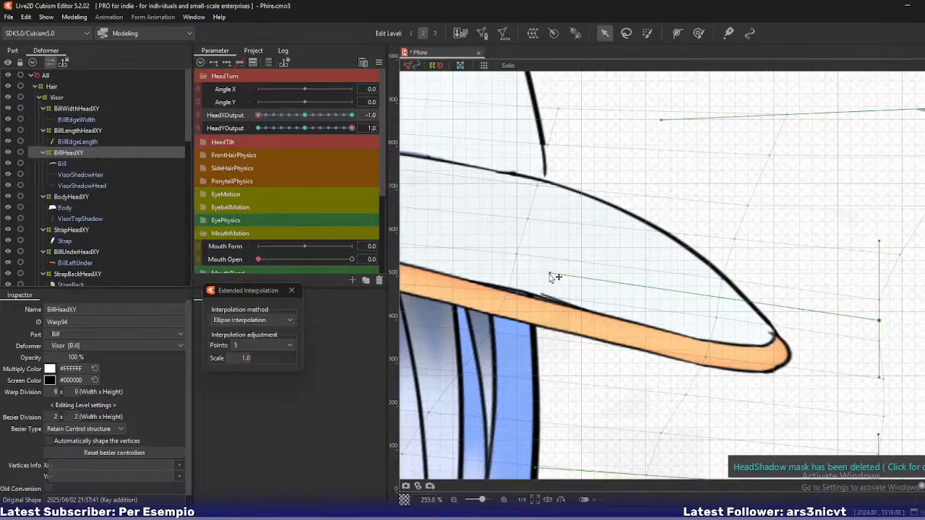
{"action": "left_click_drag", "start_coordinate": [547, 276], "coordinate": [545, 290]}
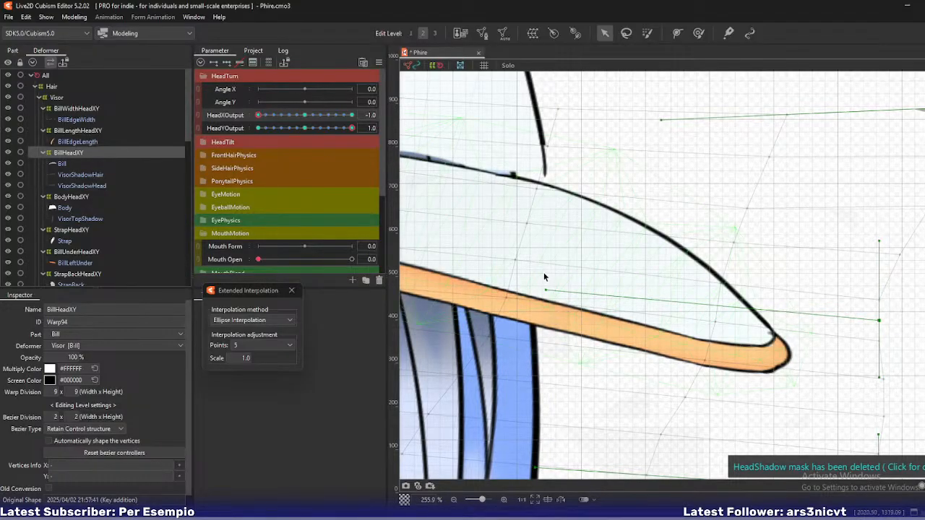
{"action": "scroll", "coordinate": [543, 271], "scroll_direction": "down", "scroll_amount": 1}
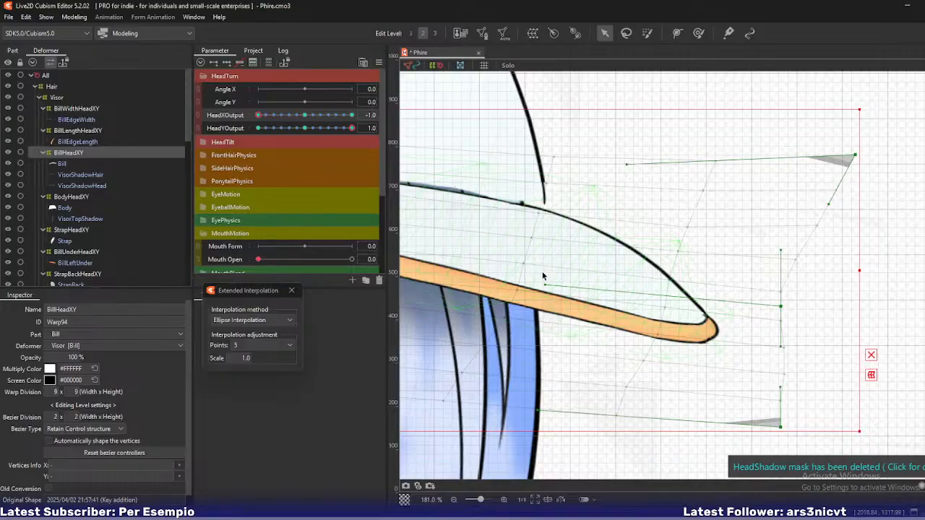
{"action": "scroll", "coordinate": [543, 276], "scroll_direction": "down", "scroll_amount": 2}
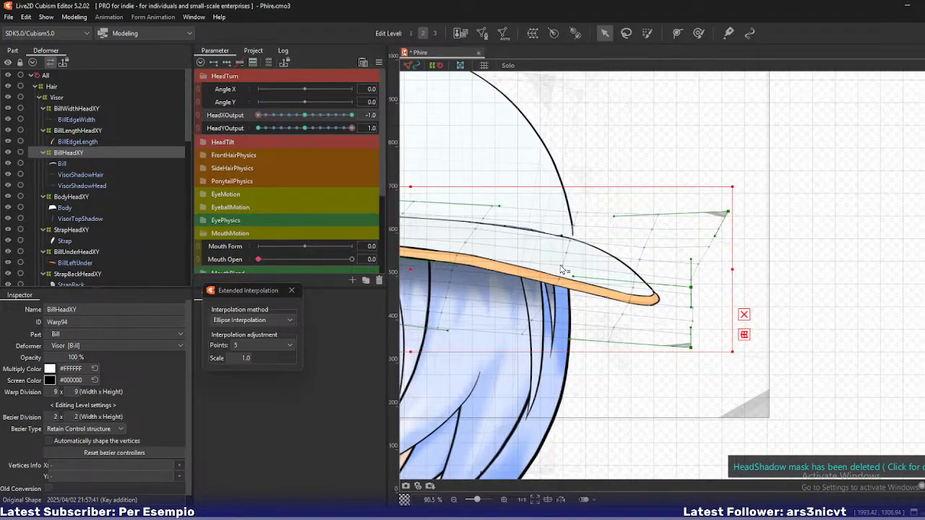
{"action": "left_click", "coordinate": [559, 266]}
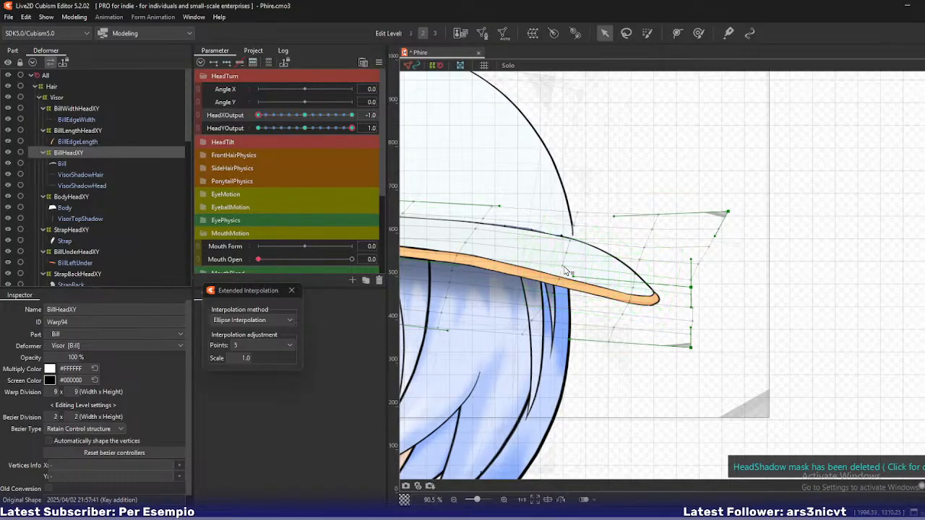
Shift the lower outer corner and the outer middle control point of the BodyHeadXY warp slightly down in the same head pose
{"action": "left_click", "coordinate": [84, 194]}
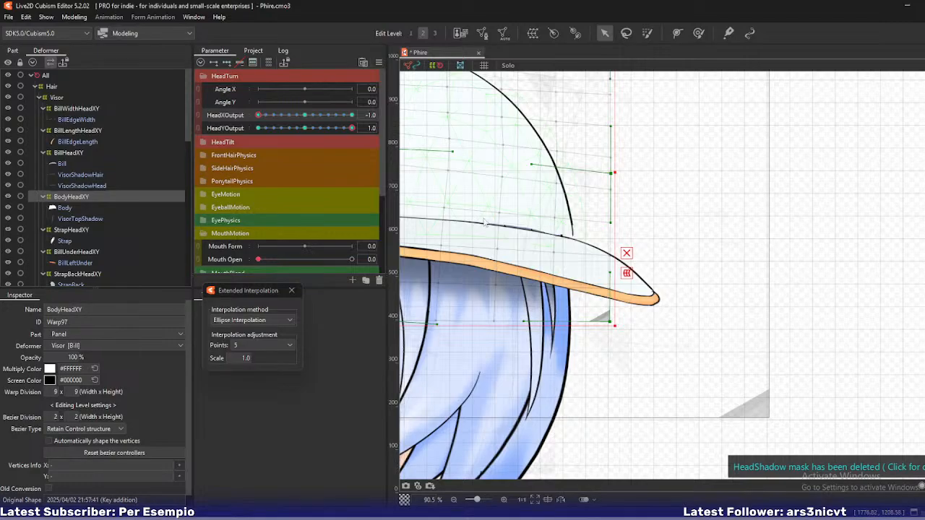
{"action": "scroll", "coordinate": [651, 224], "scroll_direction": "down", "scroll_amount": 3}
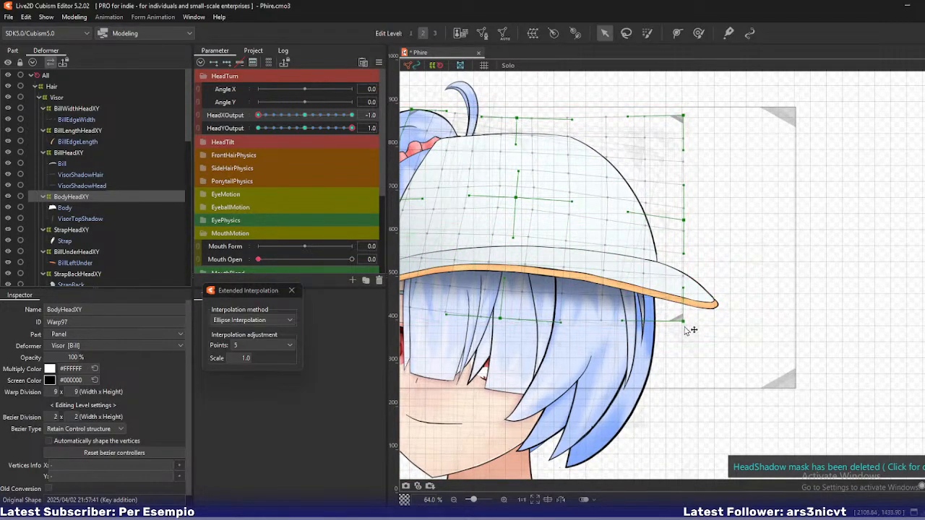
{"action": "left_click_drag", "start_coordinate": [684, 328], "coordinate": [683, 335]}
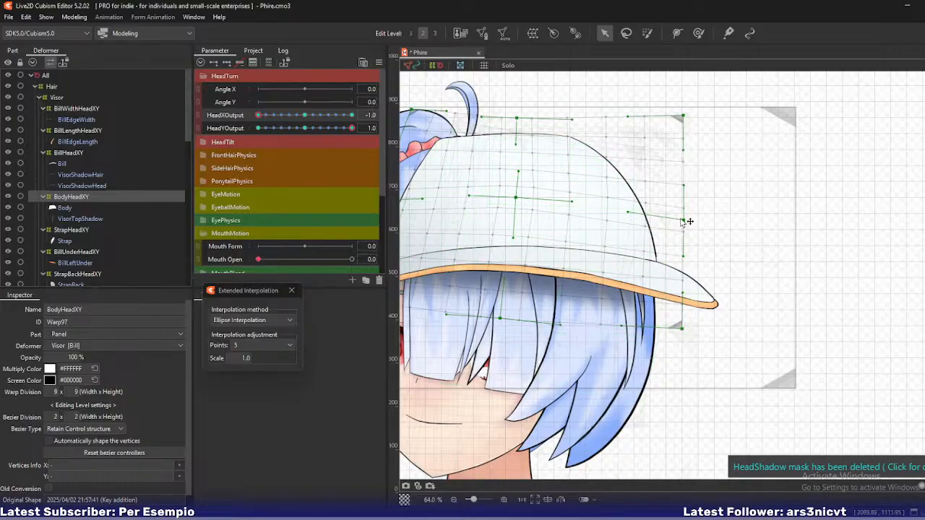
{"action": "left_click_drag", "start_coordinate": [682, 222], "coordinate": [683, 225]}
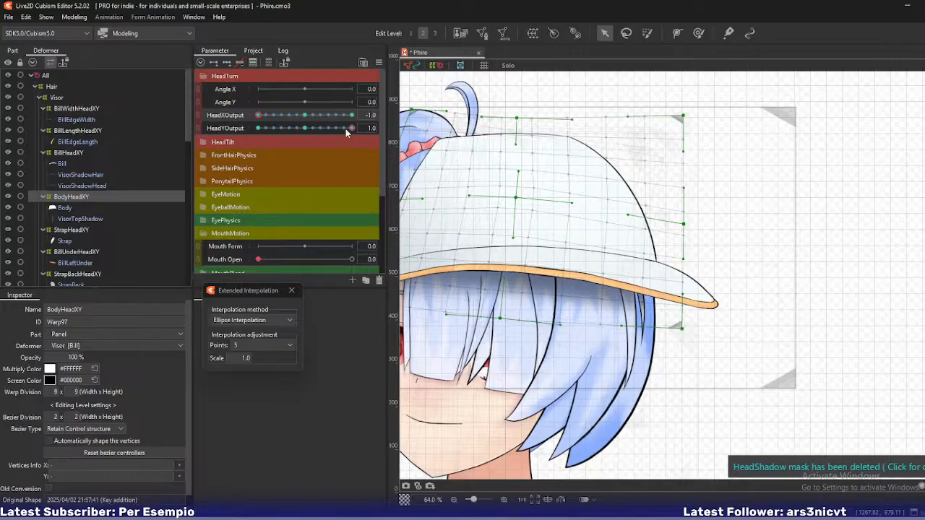
Scrub HeadYOutput near 1 and HeadXOutput near -1 to examine how the cap, bill and ponytail deform
{"action": "left_click_drag", "start_coordinate": [346, 130], "coordinate": [368, 139]}
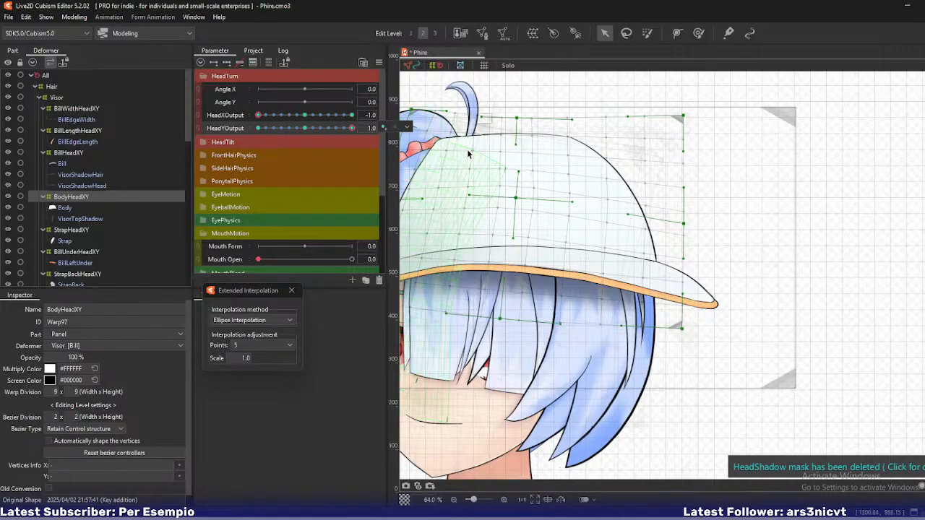
{"action": "left_click_drag", "start_coordinate": [490, 158], "coordinate": [523, 170], "text": "space"}
{"action": "mouse_move", "coordinate": [352, 128]}
{"action": "left_mouse_down"}
{"action": "mouse_move", "coordinate": [328, 126]}
{"action": "mouse_move", "coordinate": [360, 133]}
{"action": "left_mouse_up"}
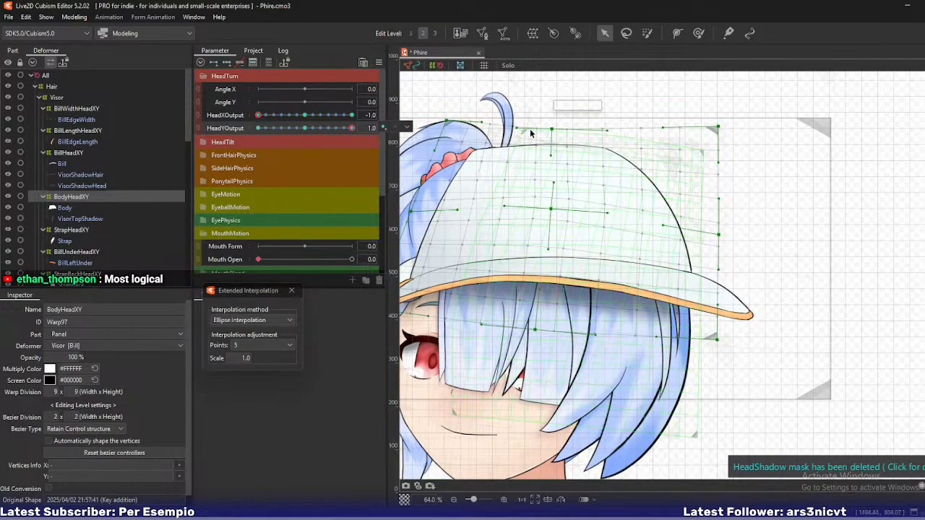
{"action": "mouse_move", "coordinate": [352, 128]}
{"action": "left_mouse_down"}
{"action": "mouse_move", "coordinate": [329, 127]}
{"action": "mouse_move", "coordinate": [362, 130]}
{"action": "left_mouse_up"}
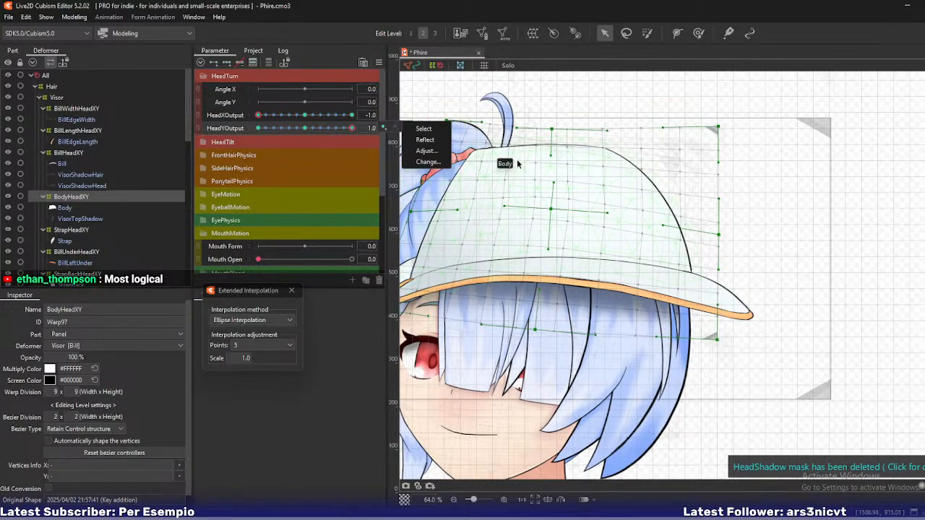
{"action": "left_click_drag", "start_coordinate": [506, 164], "coordinate": [563, 185]}
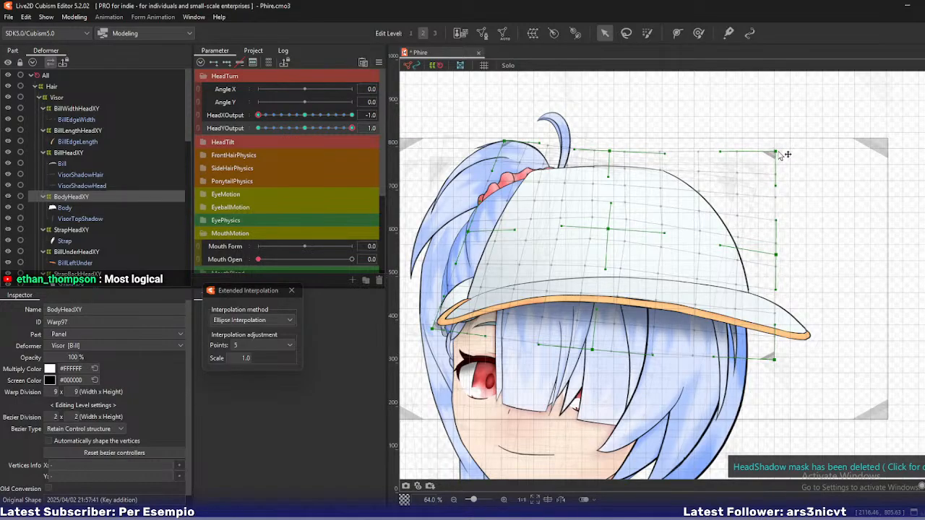
{"action": "left_click_drag", "start_coordinate": [780, 150], "coordinate": [739, 142]}
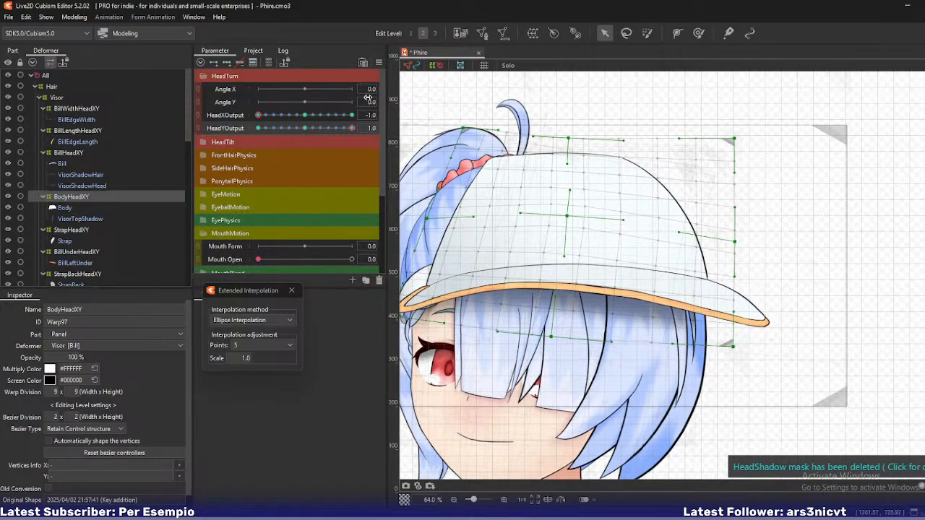
{"action": "mouse_move", "coordinate": [347, 128]}
{"action": "left_mouse_down"}
{"action": "mouse_move", "coordinate": [326, 128]}
{"action": "mouse_move", "coordinate": [357, 135]}
{"action": "left_mouse_up"}
{"action": "mouse_move", "coordinate": [264, 116]}
{"action": "left_mouse_down"}
{"action": "mouse_move", "coordinate": [275, 127]}
{"action": "mouse_move", "coordinate": [257, 127]}
{"action": "mouse_move", "coordinate": [278, 129]}
{"action": "mouse_move", "coordinate": [257, 131]}
{"action": "left_mouse_up"}
{"action": "left_click_drag", "start_coordinate": [572, 203], "coordinate": [652, 221]}
{"action": "scroll", "coordinate": [511, 182], "scroll_direction": "up", "scroll_amount": 3}
{"action": "left_click_drag", "start_coordinate": [509, 182], "coordinate": [555, 193]}
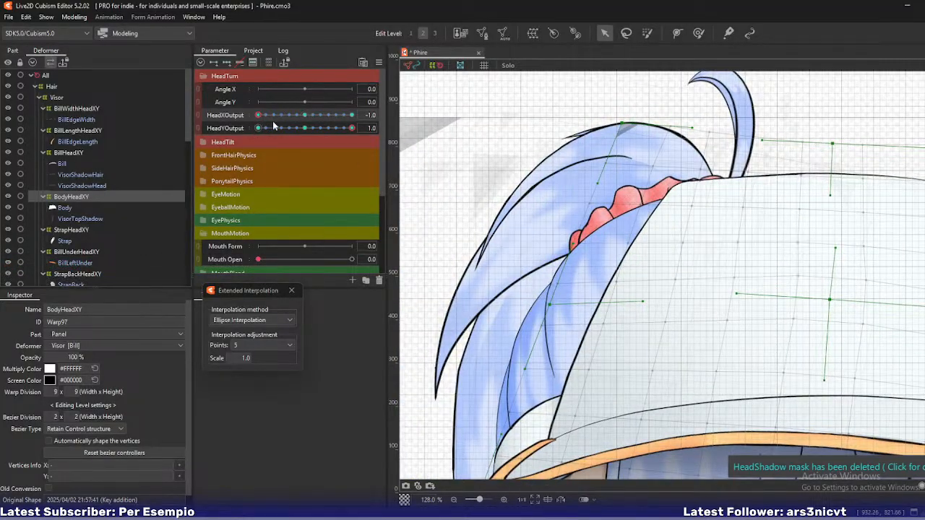
{"action": "mouse_move", "coordinate": [266, 116]}
{"action": "left_mouse_down"}
{"action": "mouse_move", "coordinate": [250, 115]}
{"action": "mouse_move", "coordinate": [265, 119]}
{"action": "mouse_move", "coordinate": [258, 119]}
{"action": "left_mouse_up"}
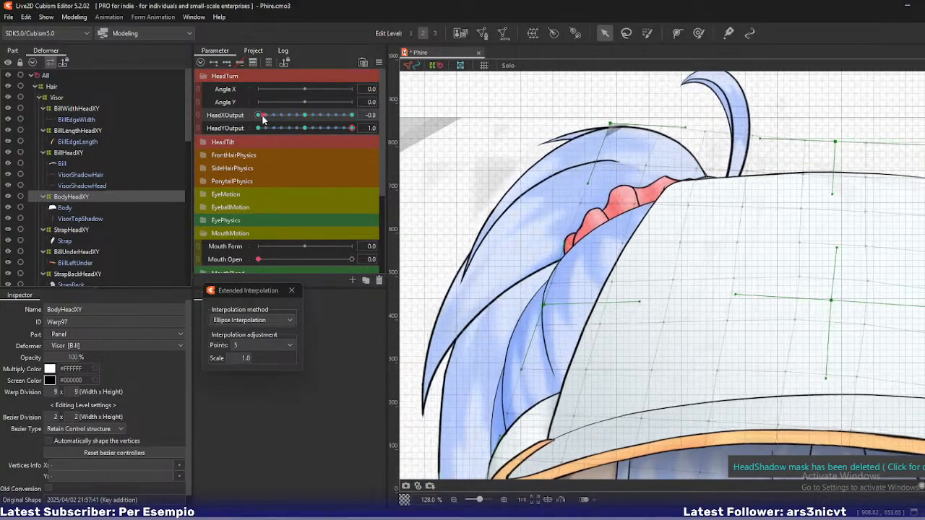
{"action": "mouse_move", "coordinate": [257, 119]}
{"action": "left_mouse_down"}
{"action": "mouse_move", "coordinate": [275, 118]}
{"action": "mouse_move", "coordinate": [246, 115]}
{"action": "mouse_move", "coordinate": [273, 115]}
{"action": "mouse_move", "coordinate": [257, 117]}
{"action": "left_mouse_up"}
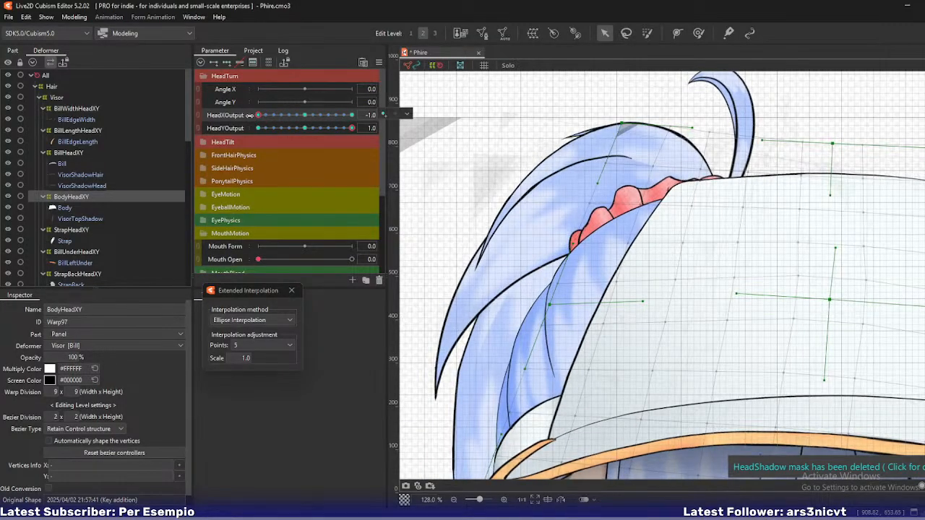
Select the TopOverHeadXY warp of PonytailTopOver and nudge its lower outer corner up and its centre point slightly down toward the cap
{"action": "right_click", "coordinate": [543, 182]}
{"action": "mouse_move", "coordinate": [578, 207]}
{"action": "left_click", "coordinate": [684, 210]}
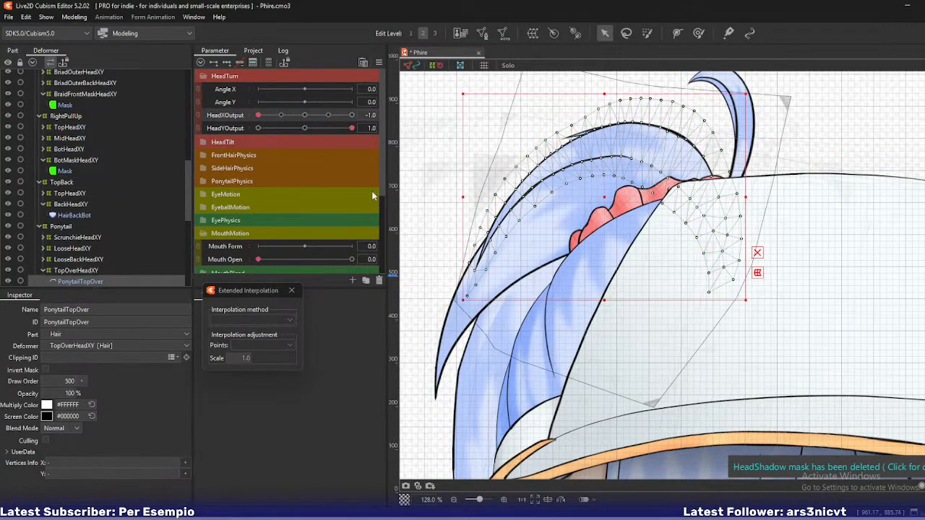
{"action": "left_click", "coordinate": [76, 270]}
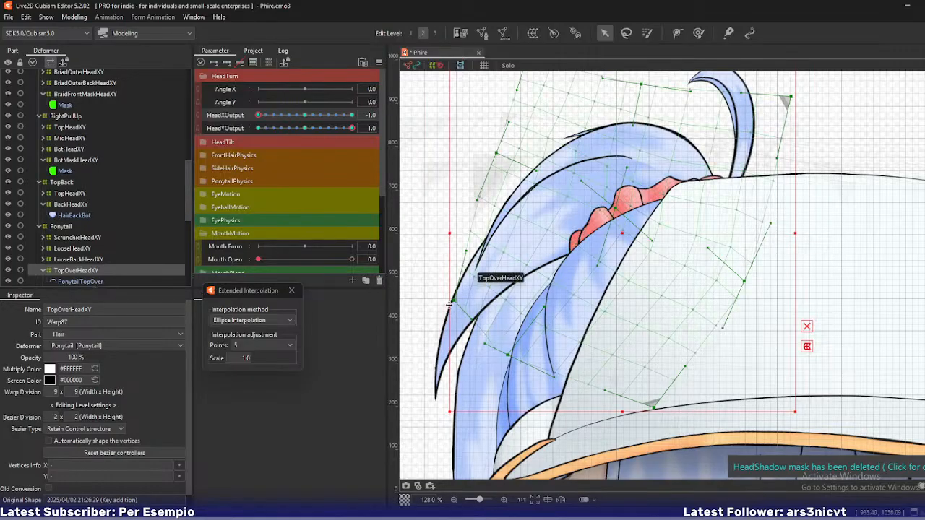
{"action": "left_click_drag", "start_coordinate": [458, 305], "coordinate": [456, 297]}
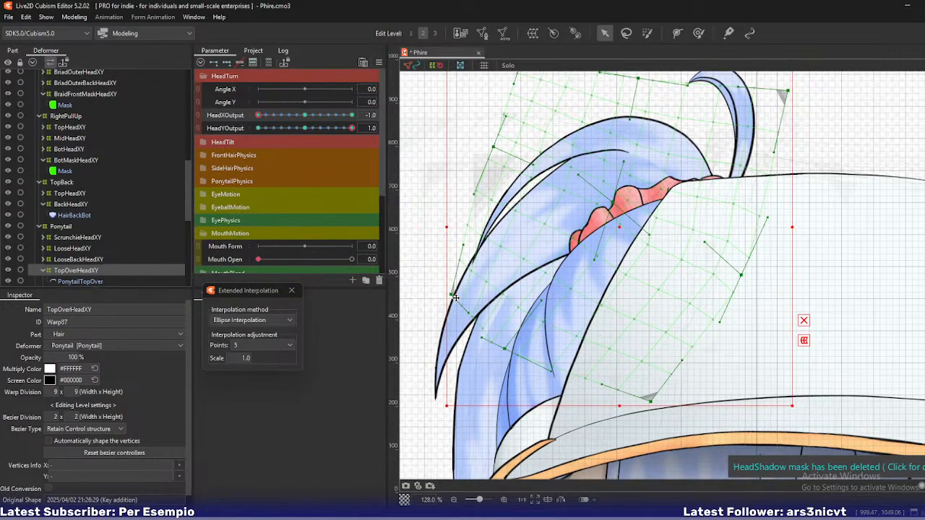
{"action": "key", "text": "ctrl+z"}
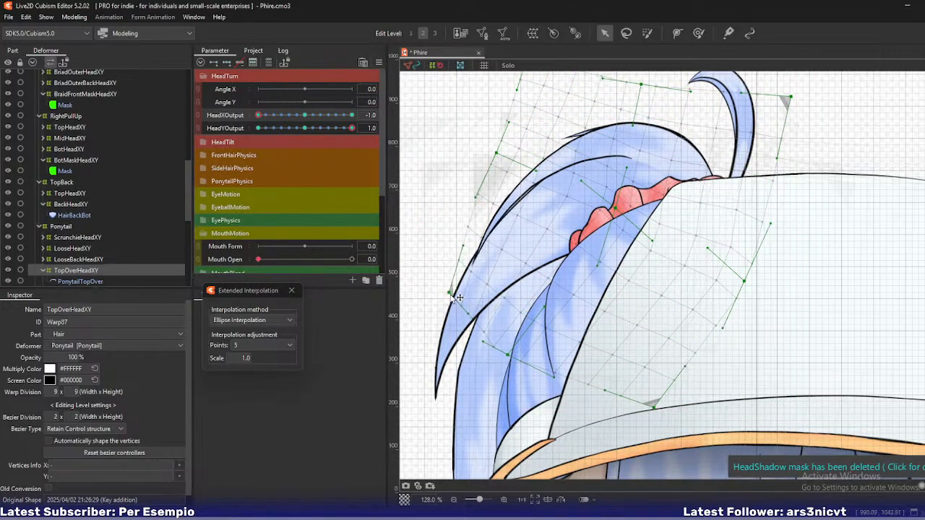
{"action": "left_click_drag", "start_coordinate": [624, 210], "coordinate": [630, 215]}
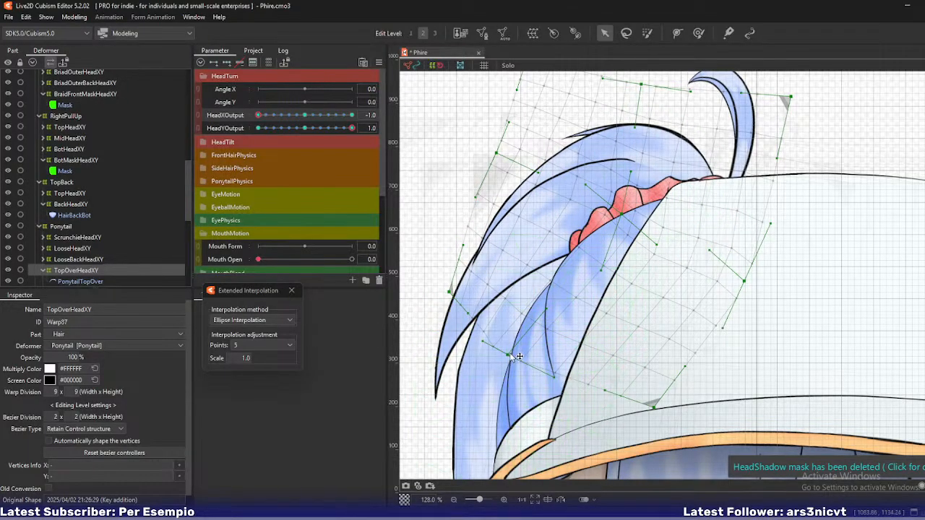
{"action": "scroll", "coordinate": [589, 309], "scroll_direction": "down", "scroll_amount": 3}
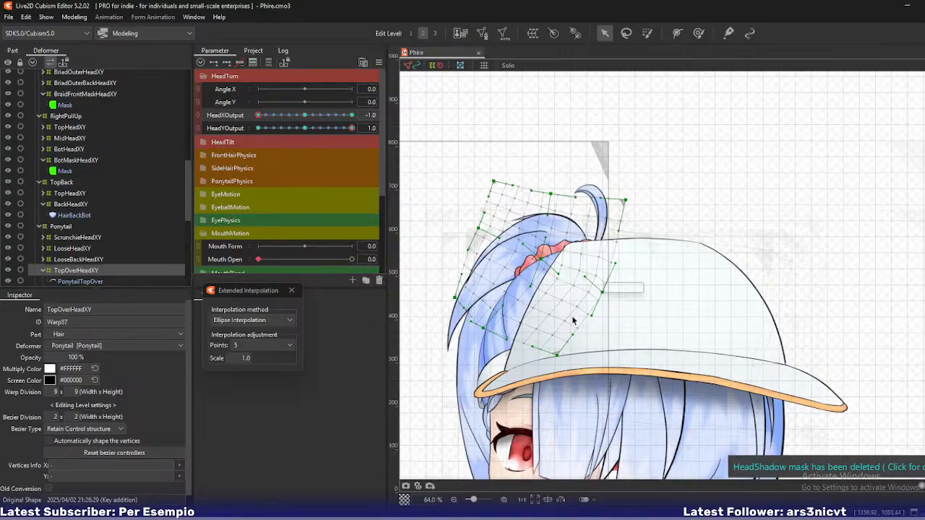
{"action": "scroll", "coordinate": [571, 306], "scroll_direction": "down", "scroll_amount": 1}
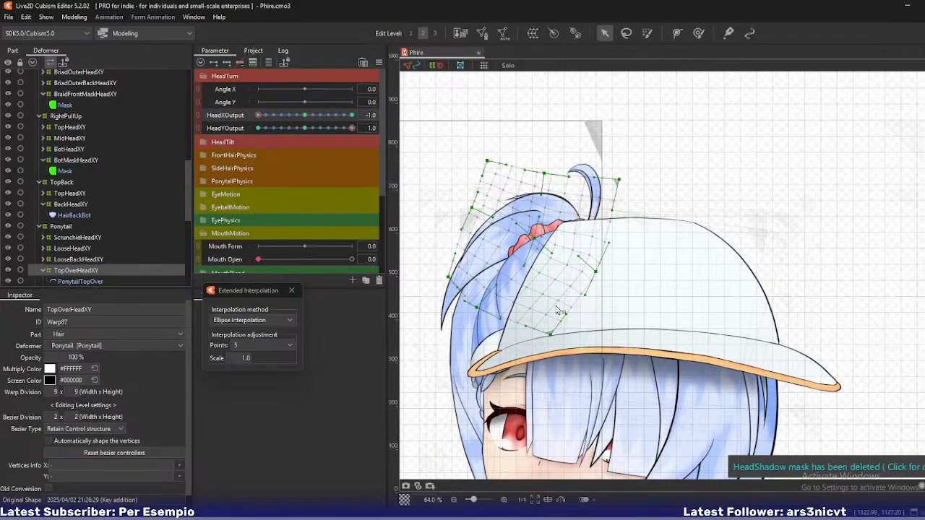
{"action": "scroll", "coordinate": [556, 311], "scroll_direction": "up", "scroll_amount": 2}
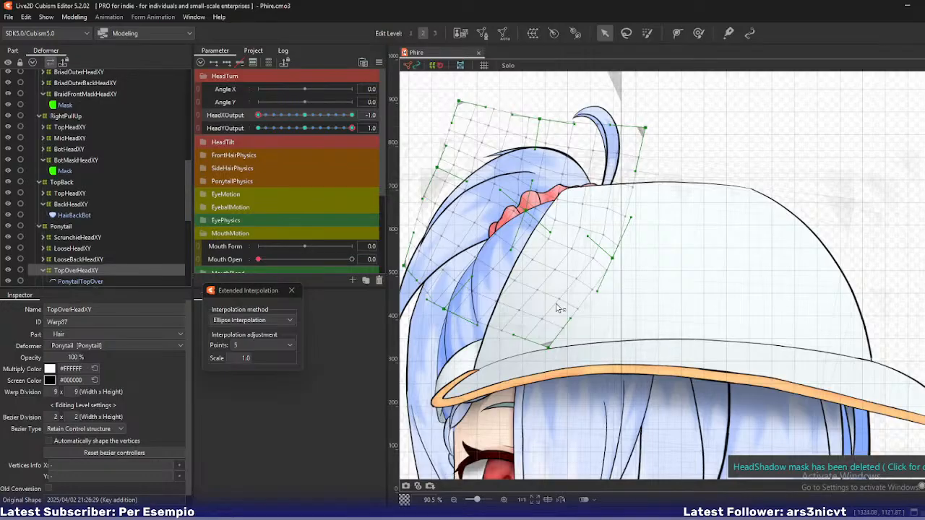
{"action": "left_click_drag", "start_coordinate": [556, 309], "coordinate": [583, 318]}
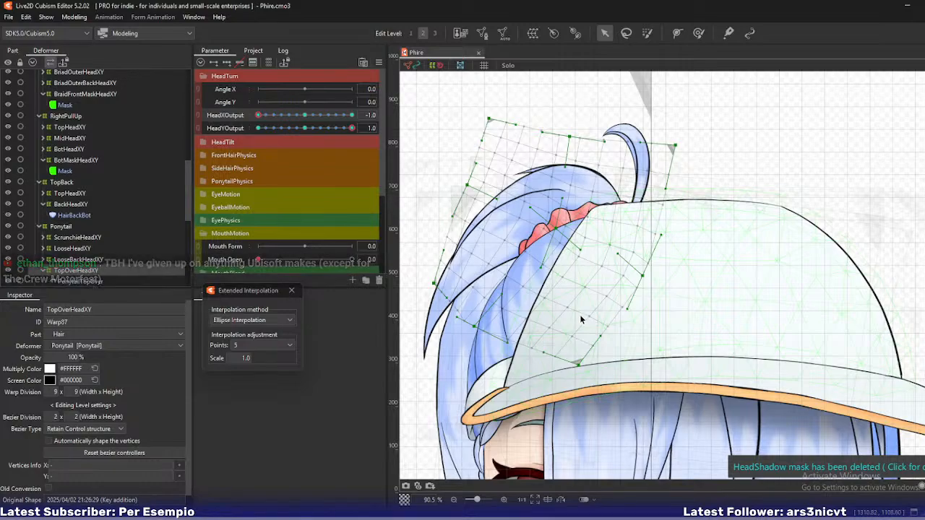
{"action": "left_click_drag", "start_coordinate": [580, 322], "coordinate": [582, 333]}
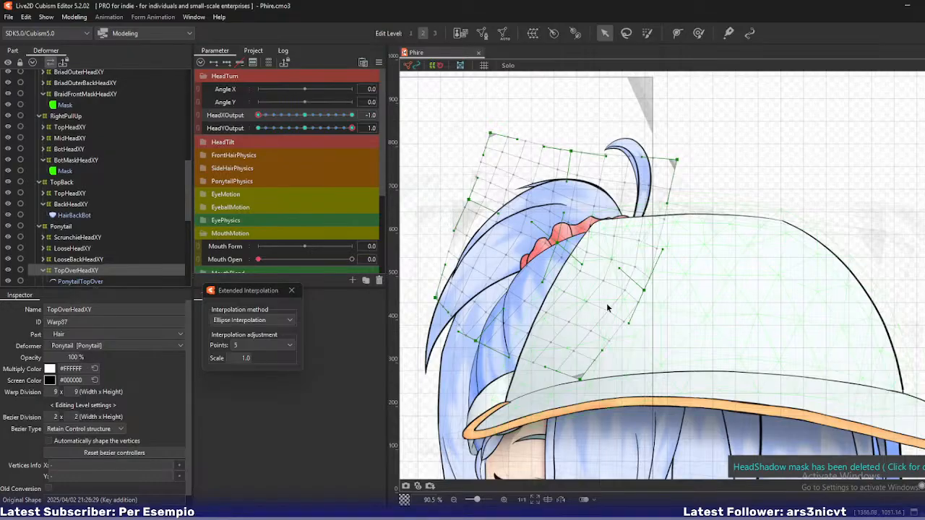
Nudge the upper cap-side corner of the TopOverHeadXY warp slightly inward and check the MessyHeadXY warp's grid around the ponytail
{"action": "left_click_drag", "start_coordinate": [677, 160], "coordinate": [671, 162]}
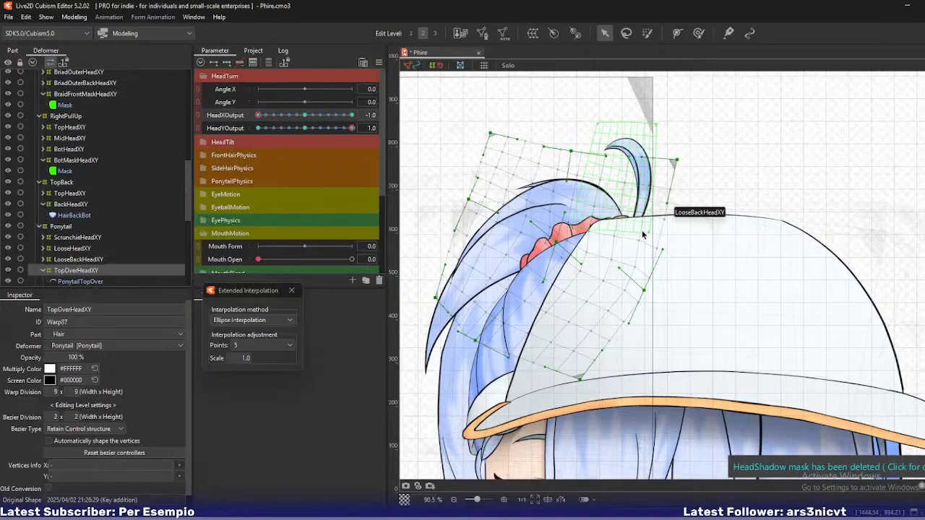
{"action": "scroll", "coordinate": [642, 229], "scroll_direction": "up", "scroll_amount": 2}
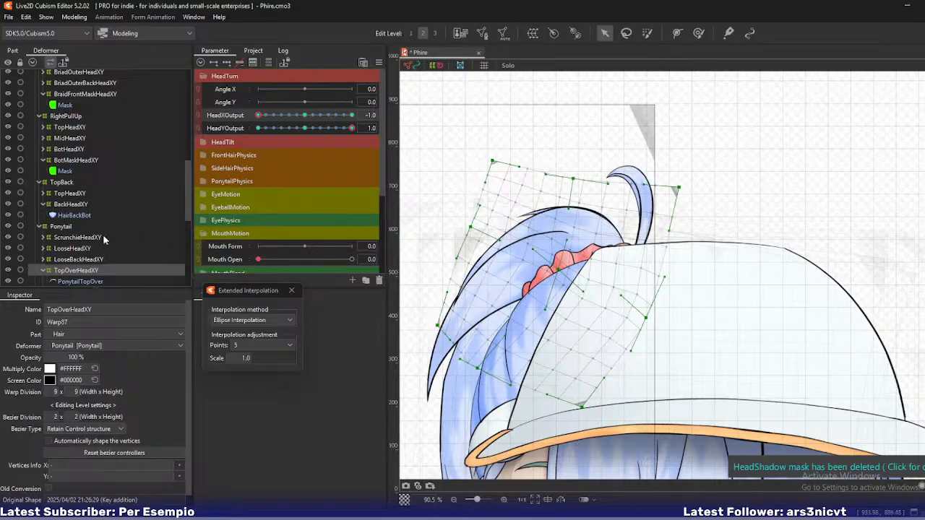
{"action": "scroll", "coordinate": [103, 234], "scroll_direction": "down", "scroll_amount": 1}
{"action": "left_click", "coordinate": [80, 252]}
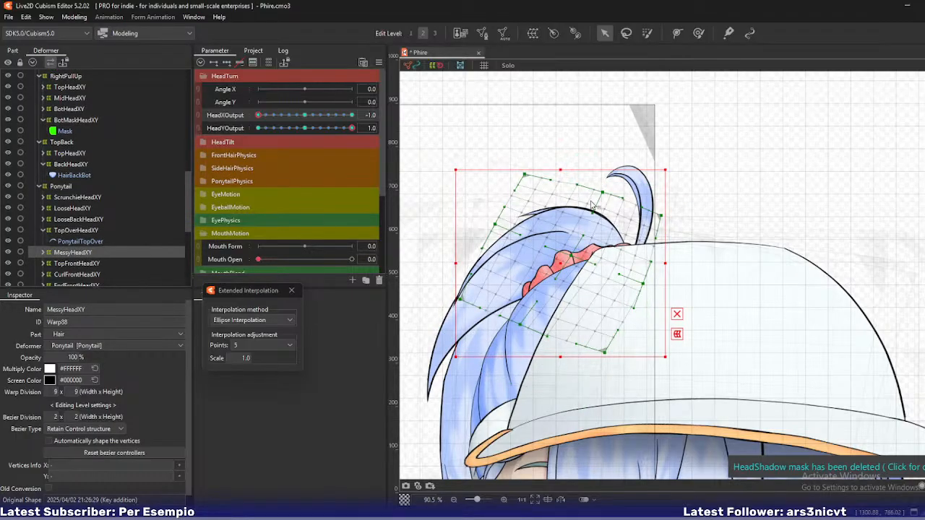
{"action": "scroll", "coordinate": [596, 202], "scroll_direction": "up", "scroll_amount": 2}
{"action": "left_click_drag", "start_coordinate": [614, 190], "coordinate": [614, 188]}
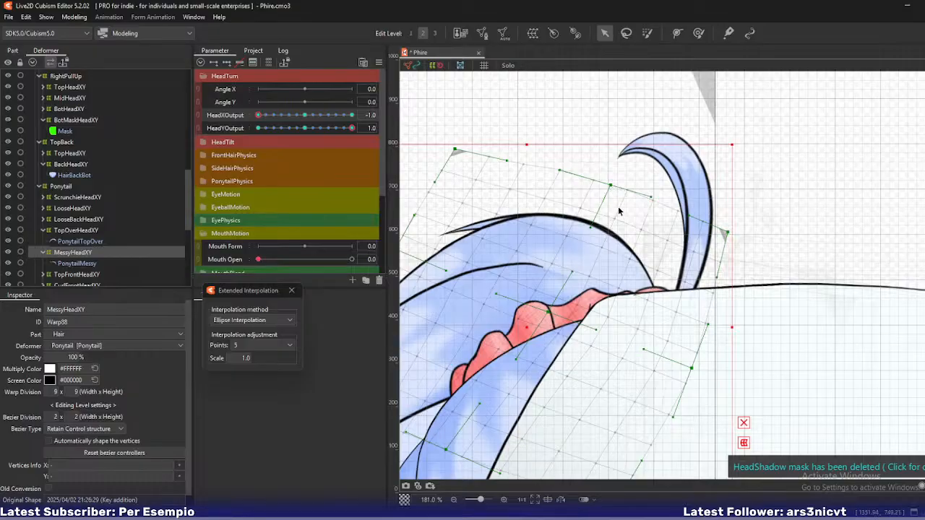
{"action": "scroll", "coordinate": [625, 214], "scroll_direction": "down", "scroll_amount": 3}
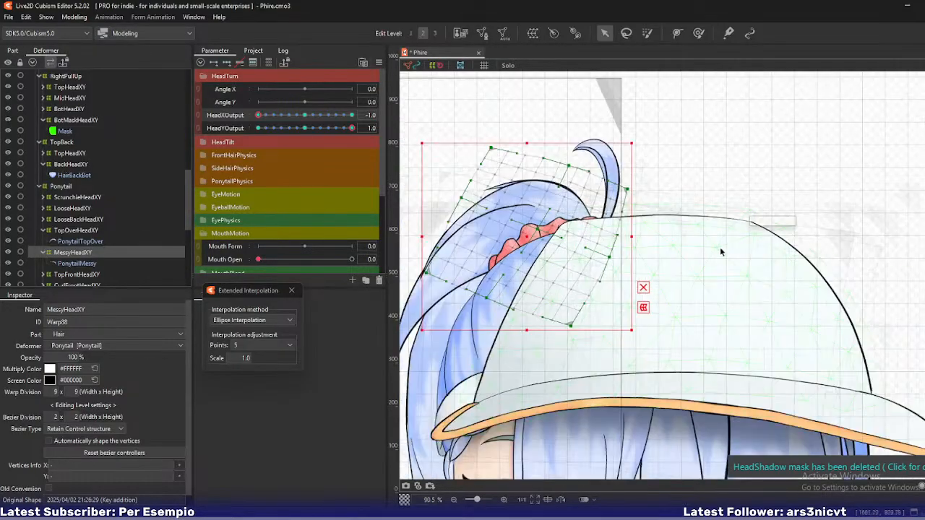
{"action": "scroll", "coordinate": [681, 209], "scroll_direction": "down", "scroll_amount": 2}
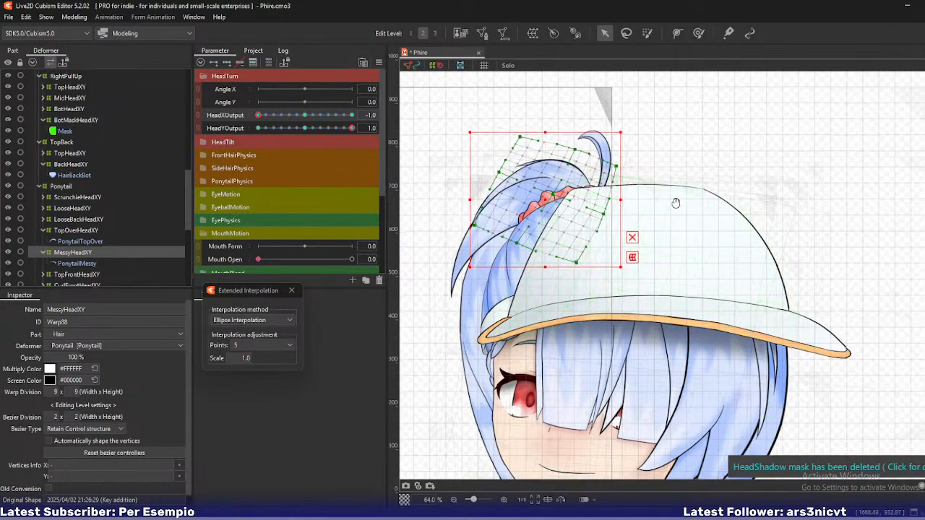
Scrub HeadXOutput near -1 and HeadYOutput near 1, and inspect the TopOverHeadXY and TopFrontHeadXY warps for how the ponytail deforms
{"action": "left_click_drag", "start_coordinate": [352, 128], "coordinate": [380, 145]}
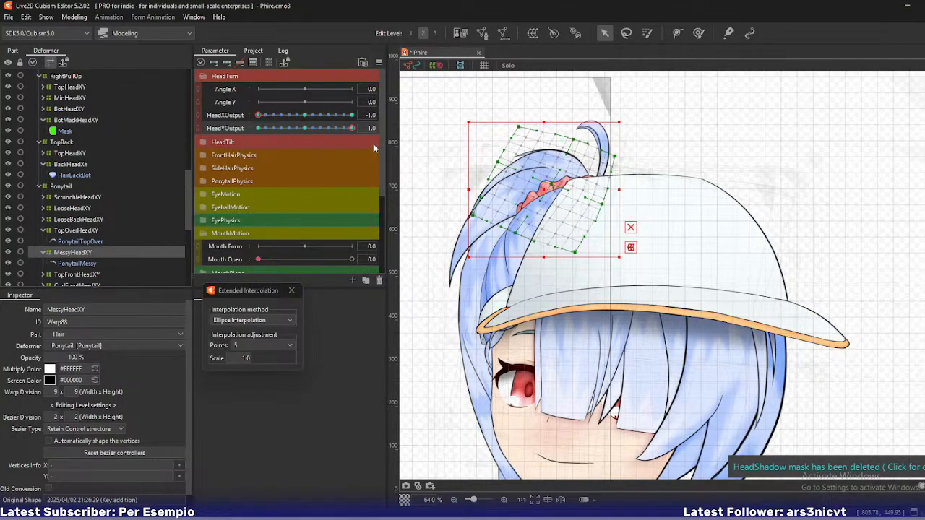
{"action": "mouse_move", "coordinate": [277, 115]}
{"action": "left_mouse_down"}
{"action": "mouse_move", "coordinate": [325, 116]}
{"action": "mouse_move", "coordinate": [260, 117]}
{"action": "left_mouse_up"}
{"action": "left_click_drag", "start_coordinate": [312, 127], "coordinate": [352, 128]}
{"action": "left_click", "coordinate": [83, 231]}
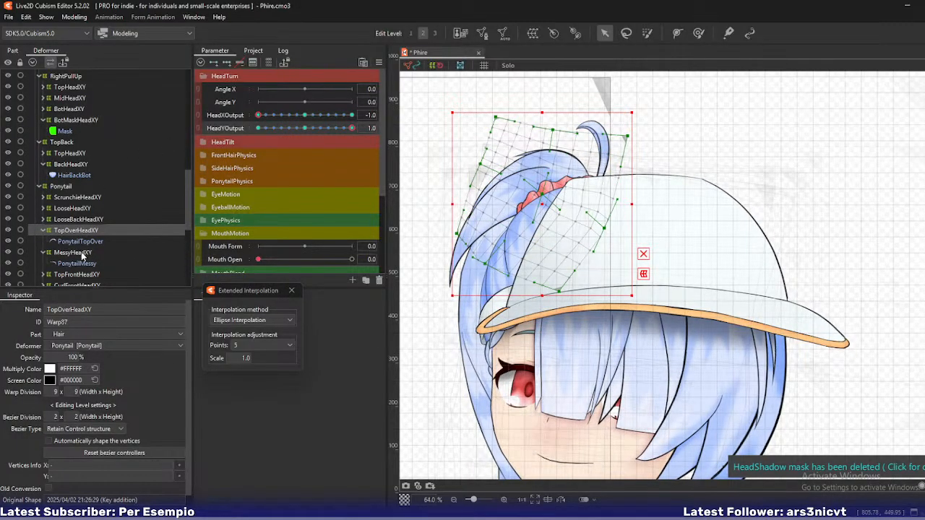
{"action": "left_click", "coordinate": [75, 275]}
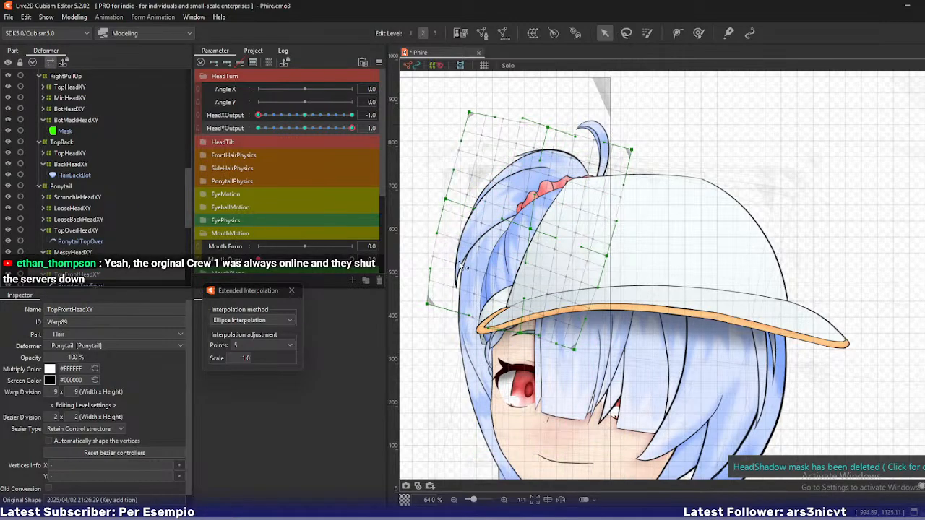
Set HeadYOutput to -1 while keeping HeadXOutput at -1 to pose the head for the opposite vertical turn
{"action": "left_click_drag", "start_coordinate": [704, 297], "coordinate": [640, 245]}
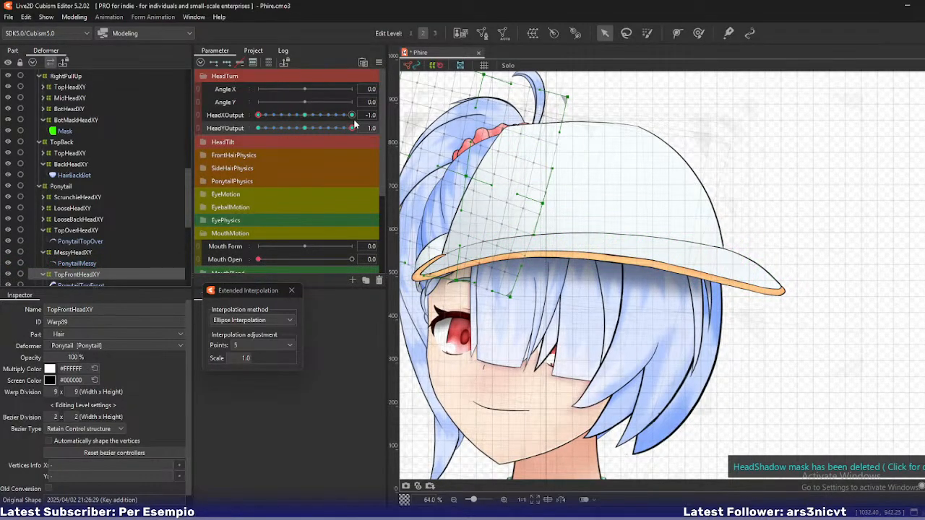
{"action": "left_click_drag", "start_coordinate": [352, 118], "coordinate": [258, 130]}
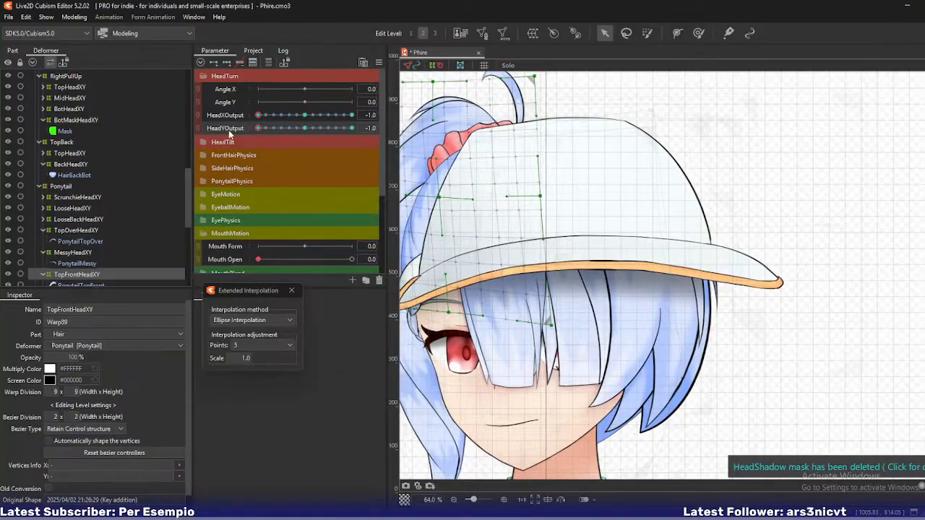
{"action": "left_click_drag", "start_coordinate": [459, 227], "coordinate": [517, 205]}
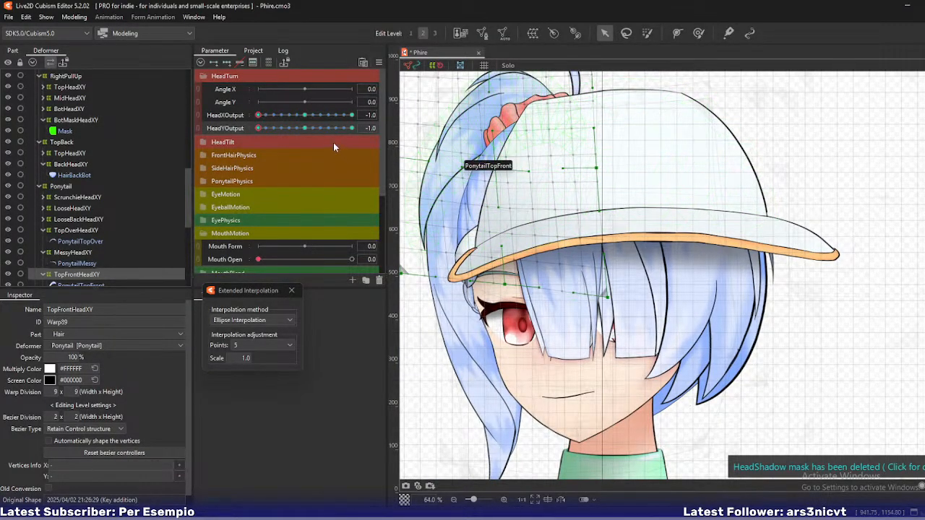
{"action": "mouse_move", "coordinate": [262, 114]}
{"action": "left_mouse_down"}
{"action": "mouse_move", "coordinate": [325, 115]}
{"action": "mouse_move", "coordinate": [233, 117]}
{"action": "mouse_move", "coordinate": [287, 132]}
{"action": "mouse_move", "coordinate": [252, 133]}
{"action": "mouse_move", "coordinate": [261, 122]}
{"action": "left_mouse_up"}
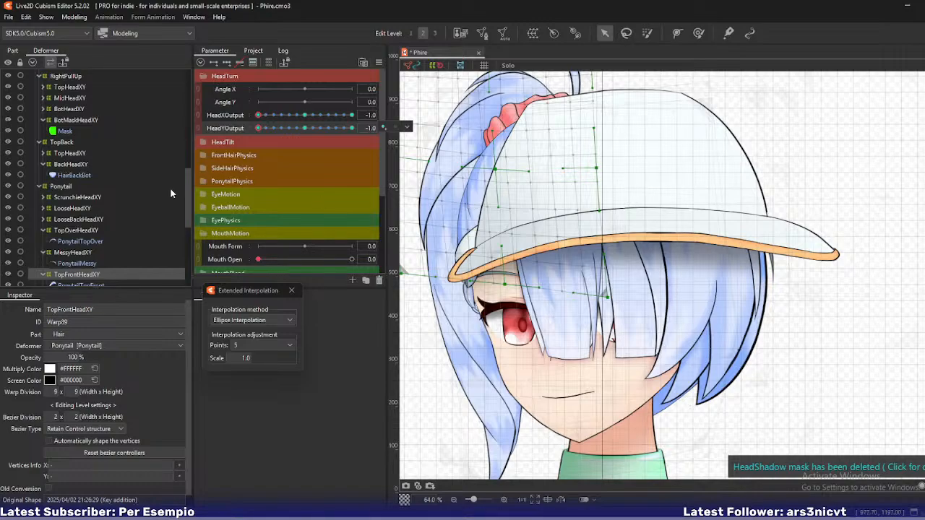
Compare the TopFrontHeadXY, MessyHeadXY and TopOverHeadXY ponytail warps at HeadXOutput -1 and HeadYOutput -1
{"action": "left_click", "coordinate": [98, 252]}
{"action": "left_click", "coordinate": [94, 231]}
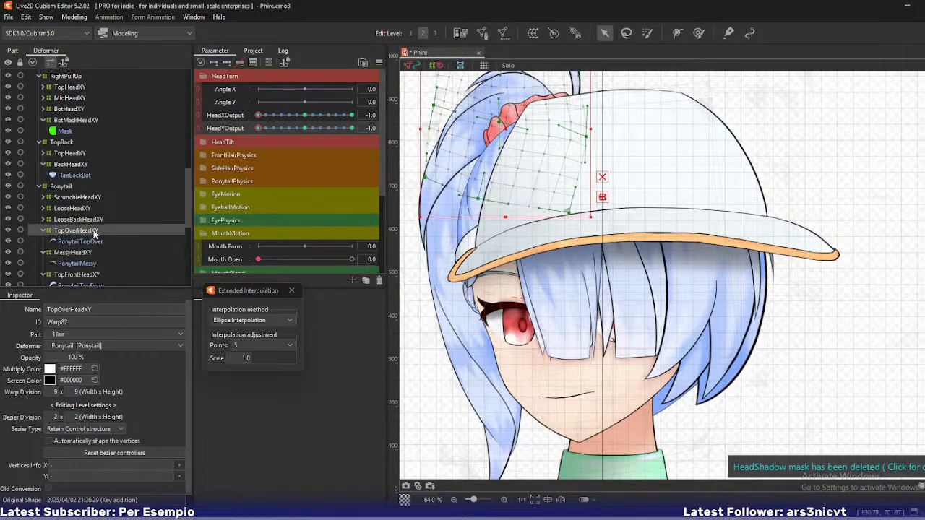
{"action": "scroll", "coordinate": [87, 258], "scroll_direction": "down", "scroll_amount": 1}
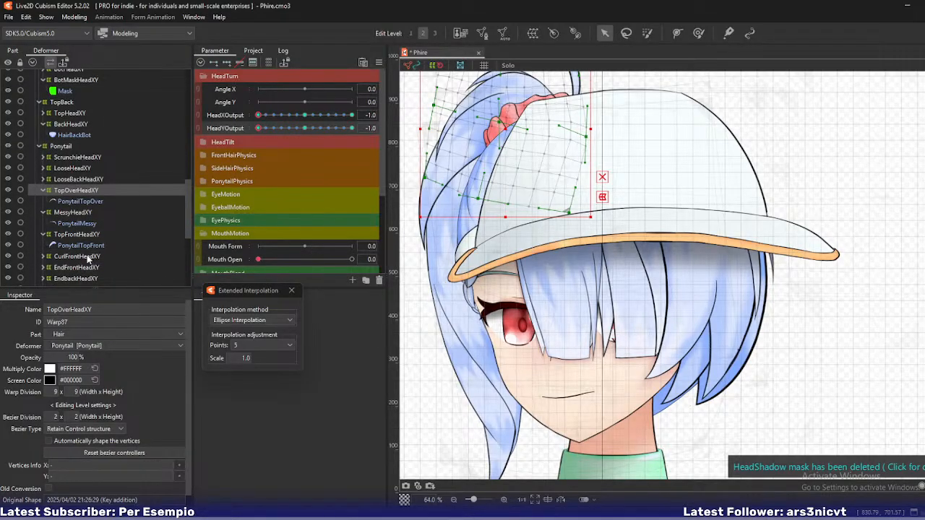
{"action": "left_click", "coordinate": [92, 235]}
{"action": "left_click", "coordinate": [89, 212]}
{"action": "left_click", "coordinate": [89, 191]}
{"action": "left_click", "coordinate": [105, 234]}
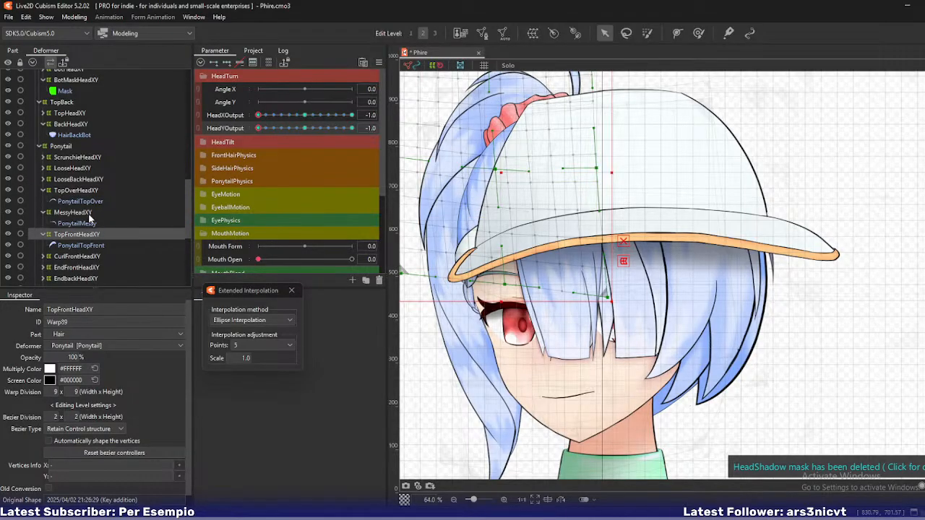
{"action": "left_click", "coordinate": [90, 212]}
{"action": "left_click", "coordinate": [92, 192]}
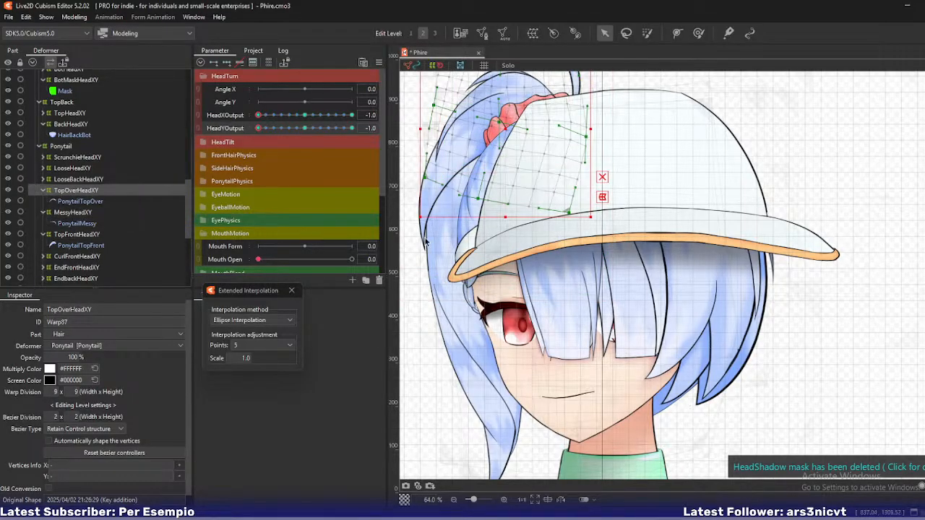
{"action": "mouse_move", "coordinate": [440, 236]}
{"action": "left_mouse_down"}
{"action": "mouse_move", "coordinate": [410, 268]}
{"action": "mouse_move", "coordinate": [428, 243]}
{"action": "left_mouse_up"}
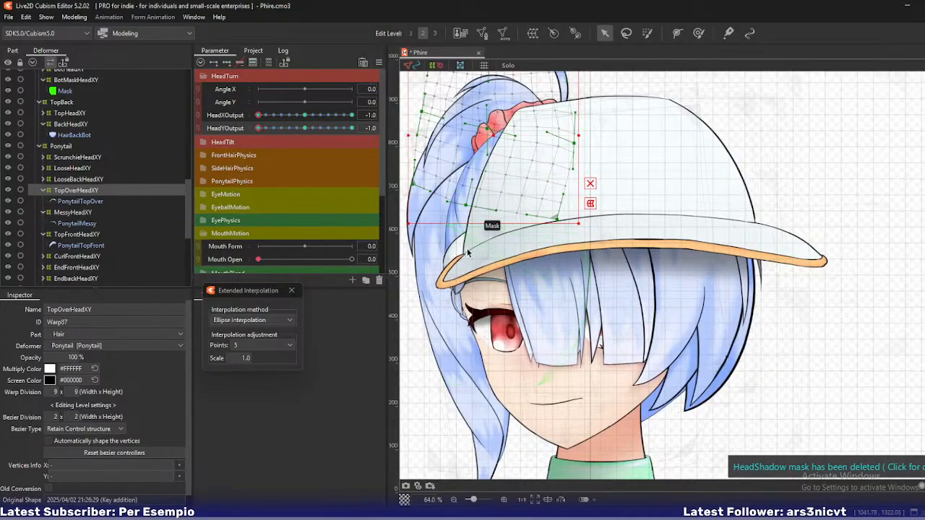
Select the visor's BillHeadXY warp and try shifting its centre control point slightly down and toward the ponytail
{"action": "scroll", "coordinate": [85, 243], "scroll_direction": "down", "scroll_amount": 1}
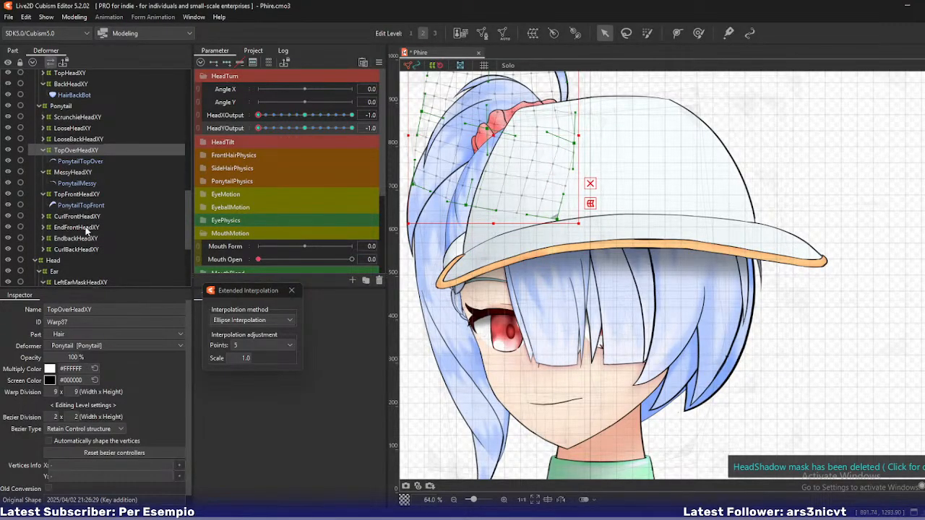
{"action": "scroll", "coordinate": [87, 230], "scroll_direction": "up", "scroll_amount": 1}
{"action": "scroll", "coordinate": [88, 231], "scroll_direction": "down", "scroll_amount": 1}
{"action": "scroll", "coordinate": [83, 208], "scroll_direction": "up", "scroll_amount": 2}
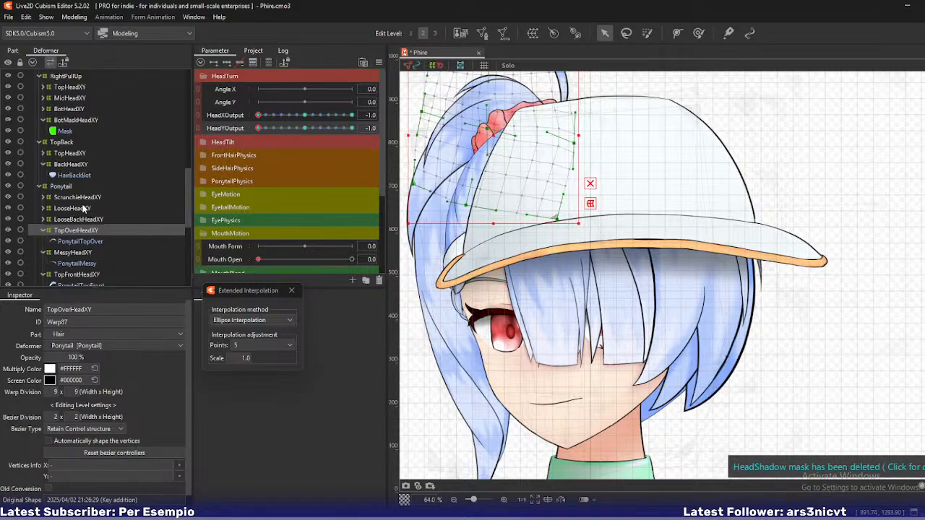
{"action": "scroll", "coordinate": [84, 208], "scroll_direction": "up", "scroll_amount": 1}
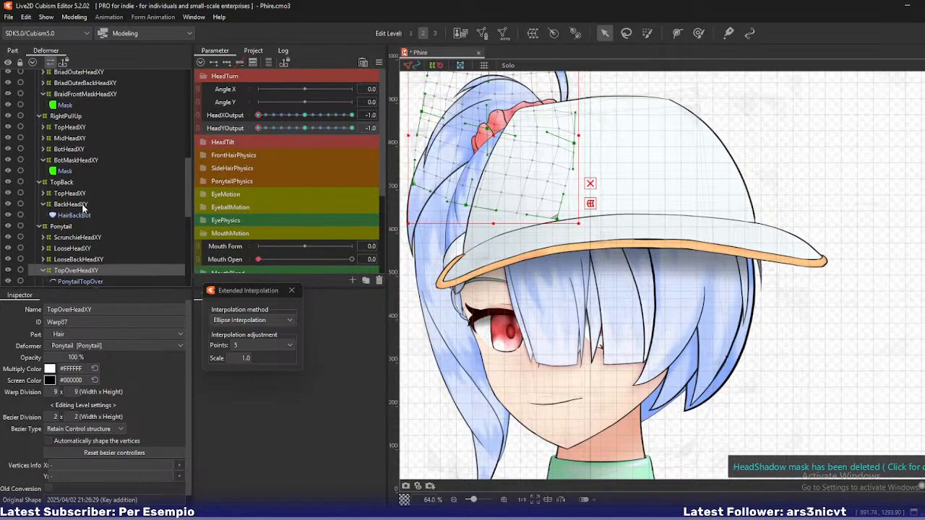
{"action": "scroll", "coordinate": [83, 208], "scroll_direction": "up", "scroll_amount": 3}
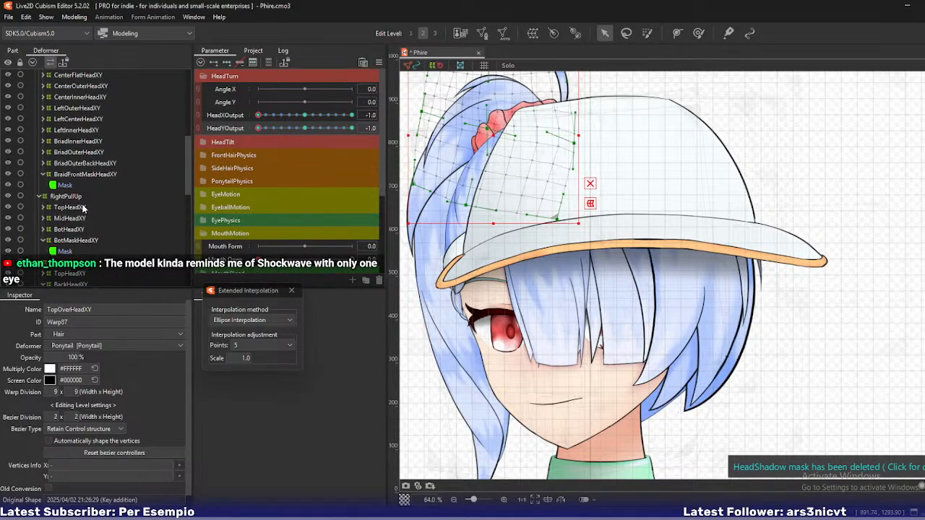
{"action": "scroll", "coordinate": [84, 209], "scroll_direction": "up", "scroll_amount": 1}
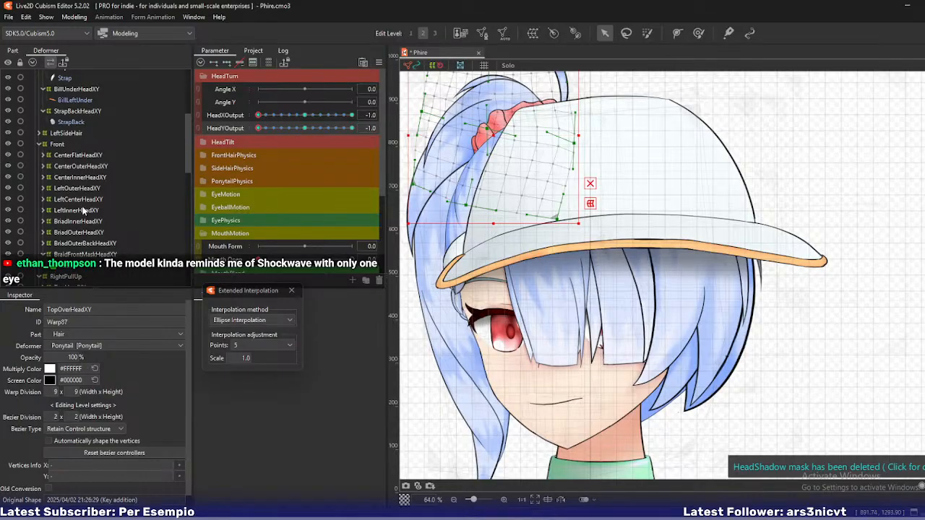
{"action": "scroll", "coordinate": [83, 209], "scroll_direction": "up", "scroll_amount": 3}
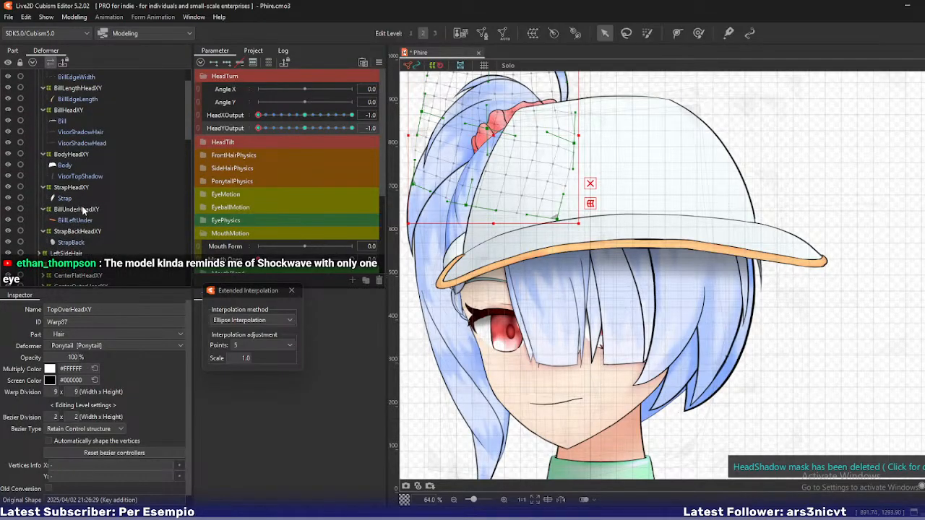
{"action": "scroll", "coordinate": [83, 209], "scroll_direction": "up", "scroll_amount": 1}
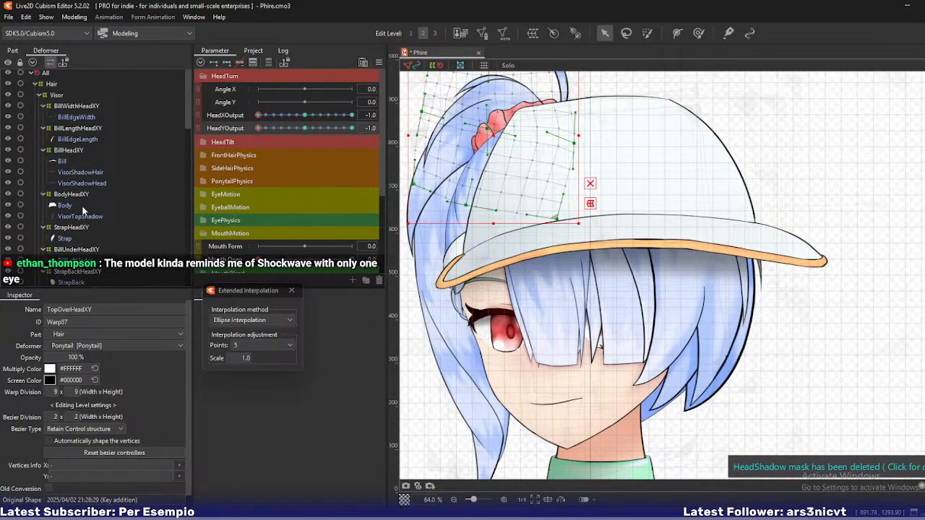
{"action": "left_click", "coordinate": [69, 150]}
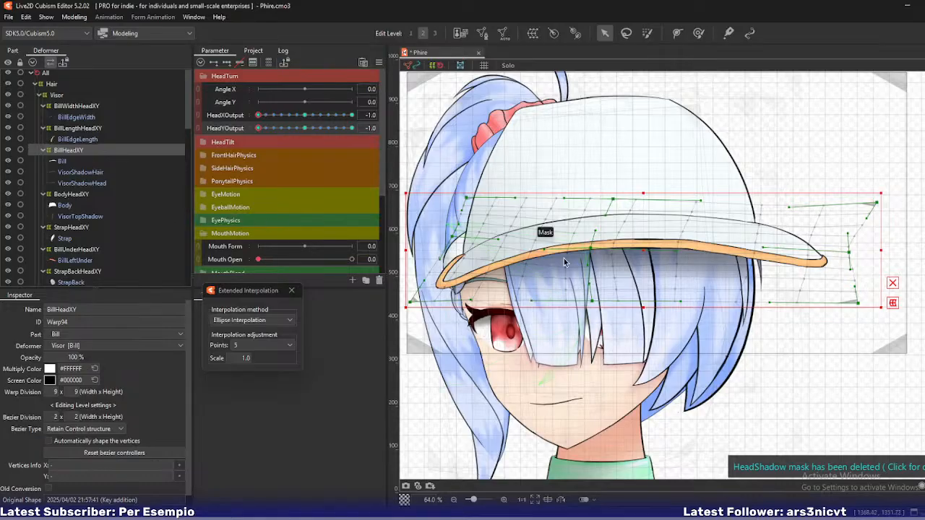
{"action": "left_click_drag", "start_coordinate": [563, 258], "coordinate": [546, 230]}
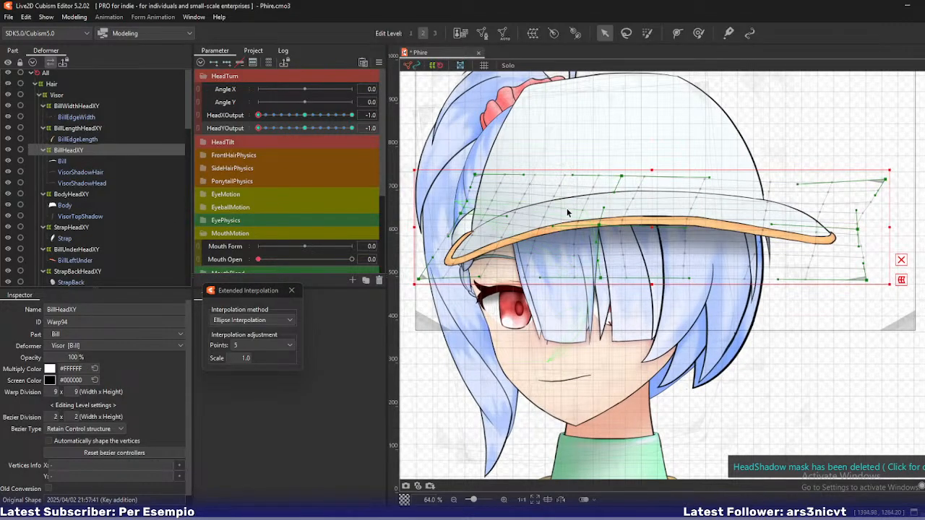
{"action": "left_click", "coordinate": [619, 189]}
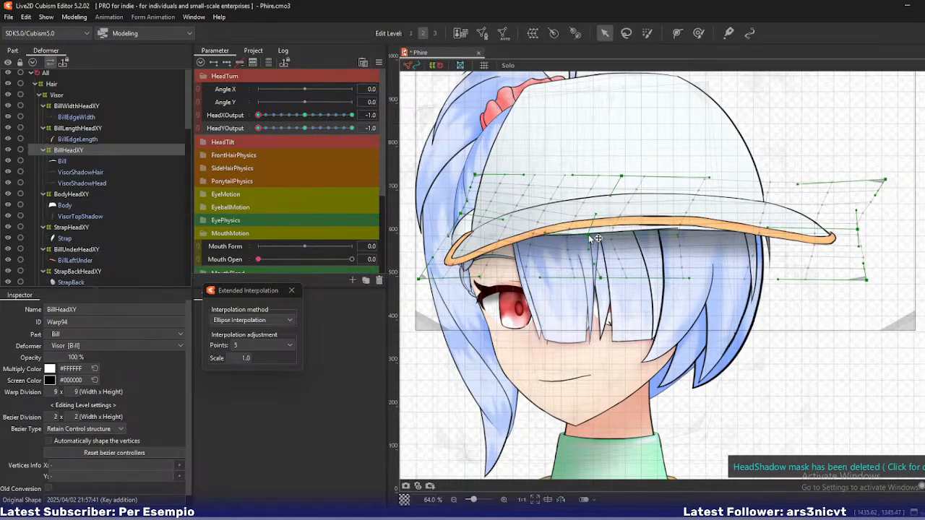
{"action": "left_click_drag", "start_coordinate": [591, 239], "coordinate": [599, 227]}
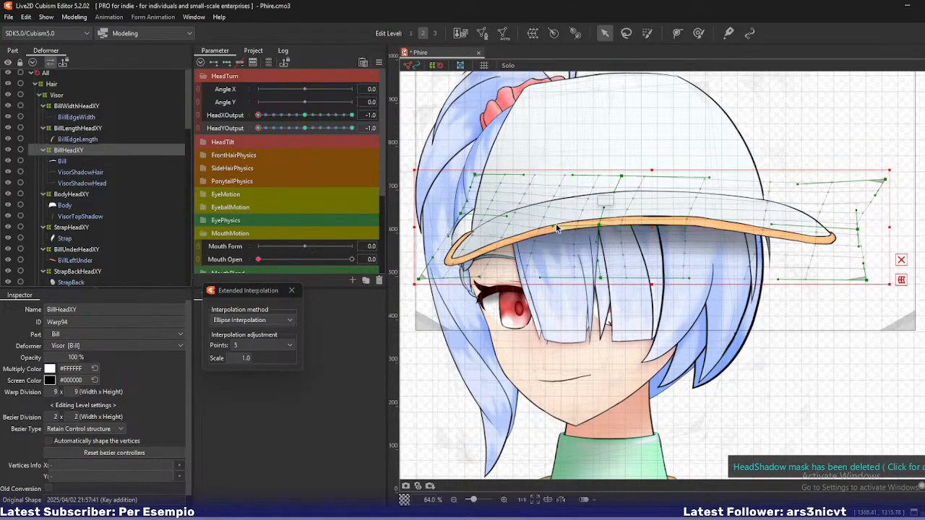
Pull BillHeadXY's ponytail-side middle point and lower corner down and outward, and lower its middle column of control points slightly
{"action": "left_click_drag", "start_coordinate": [466, 212], "coordinate": [452, 223]}
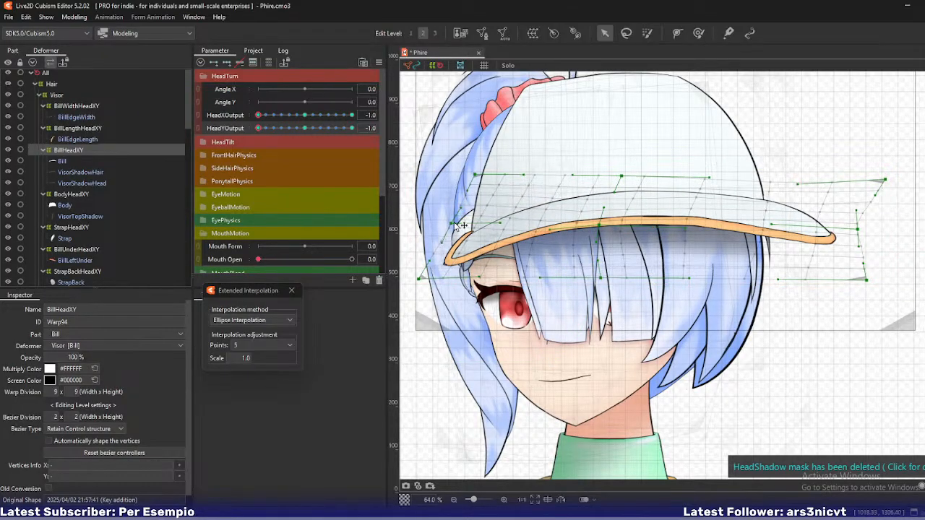
{"action": "left_click_drag", "start_coordinate": [419, 278], "coordinate": [417, 292]}
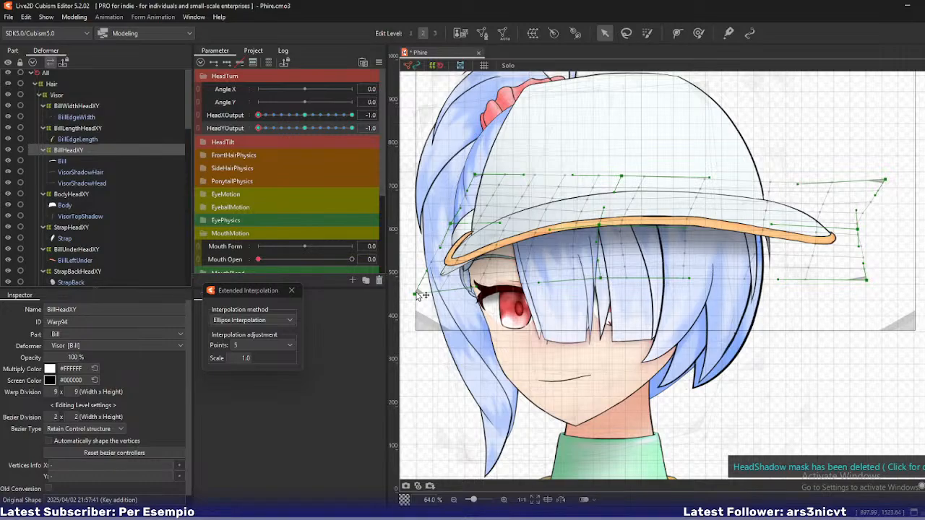
{"action": "left_click_drag", "start_coordinate": [621, 177], "coordinate": [618, 180]}
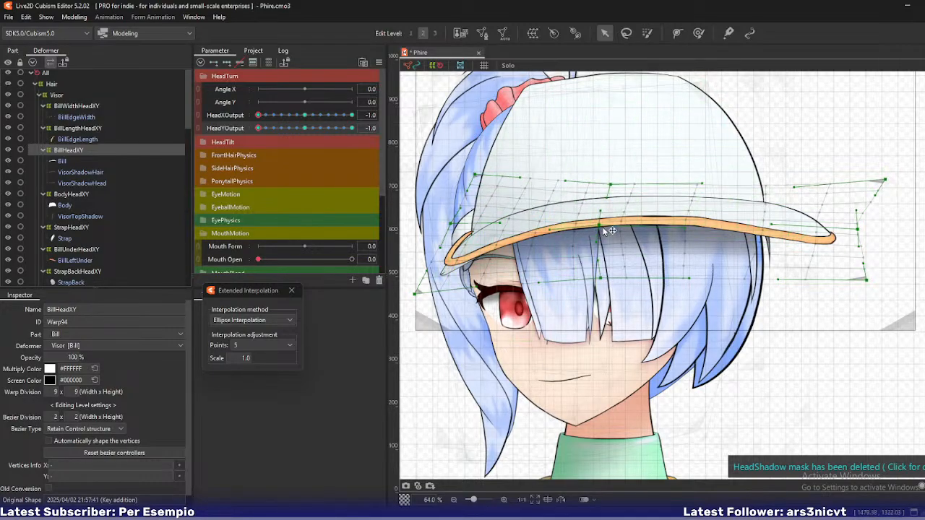
{"action": "left_click_drag", "start_coordinate": [599, 225], "coordinate": [599, 232]}
{"action": "left_click_drag", "start_coordinate": [601, 278], "coordinate": [601, 286]}
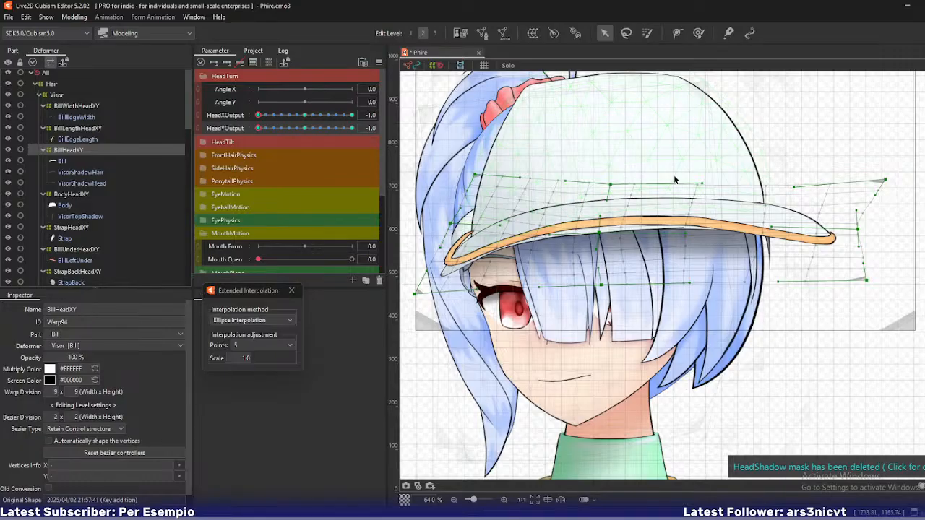
Move BillHeadXY's upper ponytail-side corner slightly down and outward, then try shifting the opposite upper corner inward and undo that shift
{"action": "left_click_drag", "start_coordinate": [474, 175], "coordinate": [470, 182]}
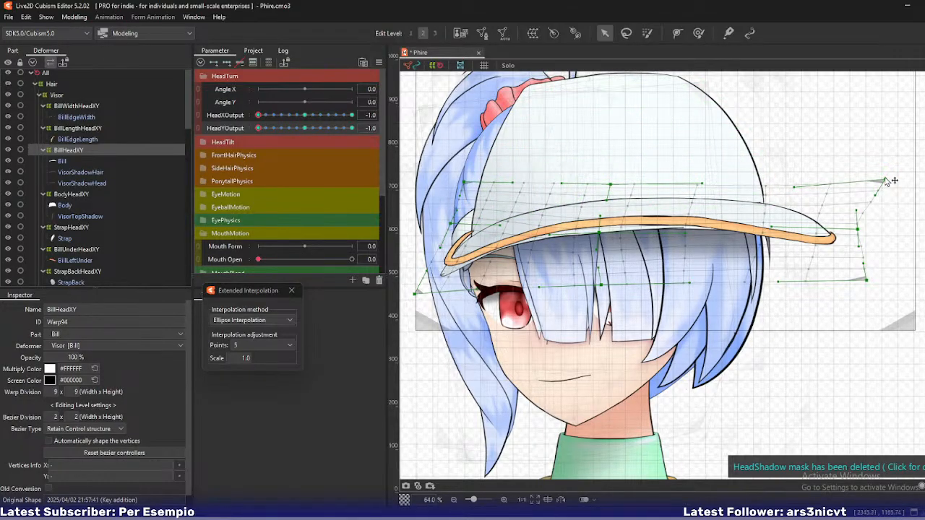
{"action": "left_click_drag", "start_coordinate": [884, 180], "coordinate": [876, 186]}
{"action": "key", "text": "ctrl+z"}
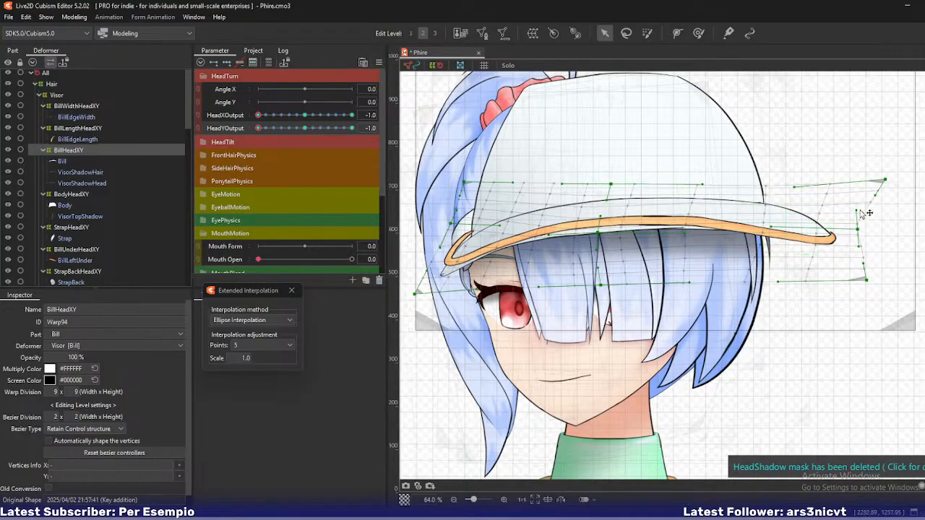
Lower BillHeadXY's ponytail-side middle point and lower corner slightly at HeadXOutput -1 and HeadYOutput -1, previewing the turn in both directions
{"action": "left_click_drag", "start_coordinate": [260, 129], "coordinate": [239, 138]}
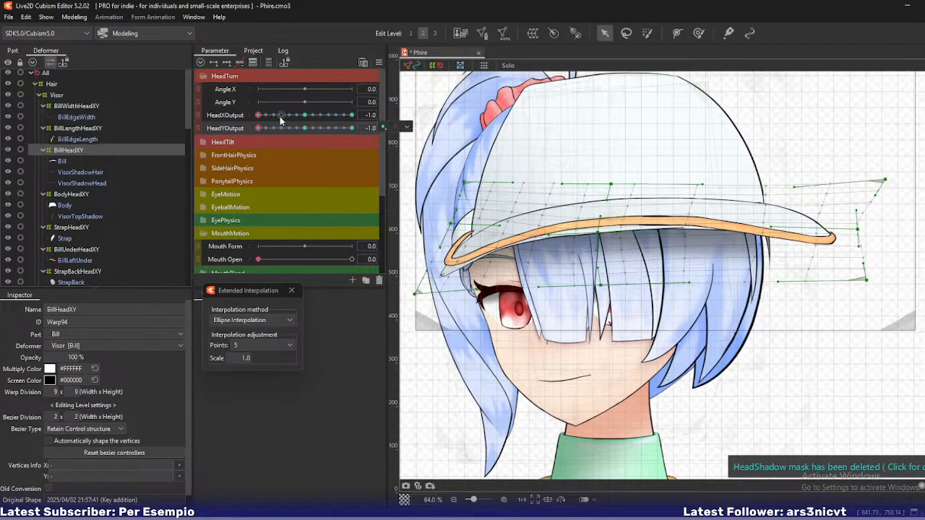
{"action": "left_click_drag", "start_coordinate": [279, 117], "coordinate": [250, 131]}
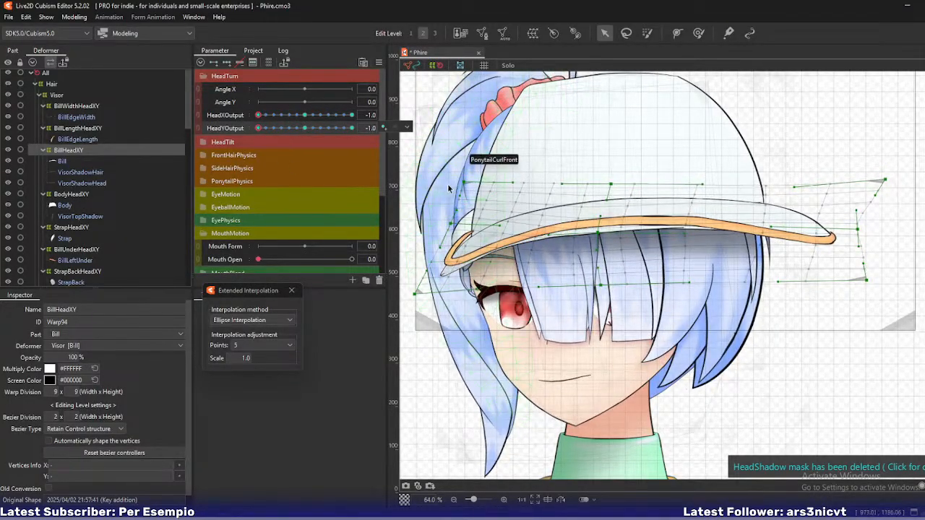
{"action": "left_click_drag", "start_coordinate": [447, 218], "coordinate": [455, 230]}
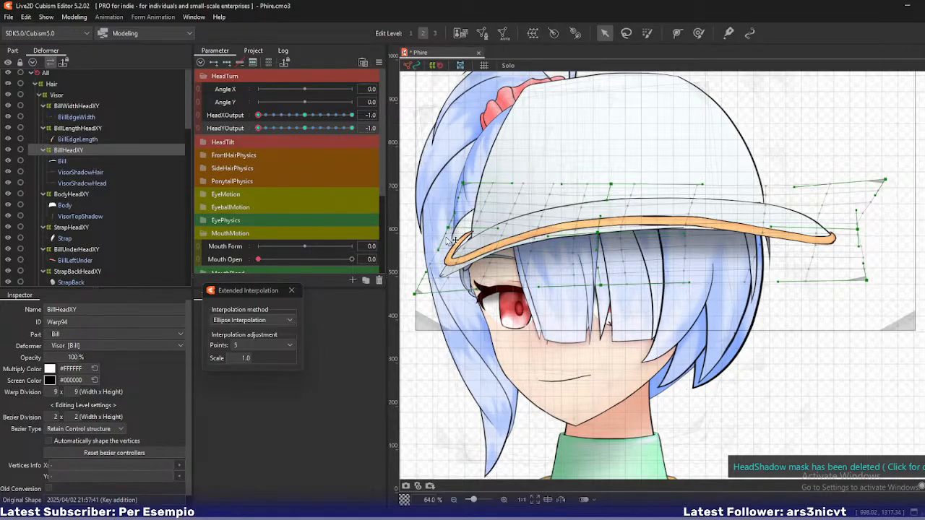
{"action": "left_click_drag", "start_coordinate": [415, 293], "coordinate": [413, 304]}
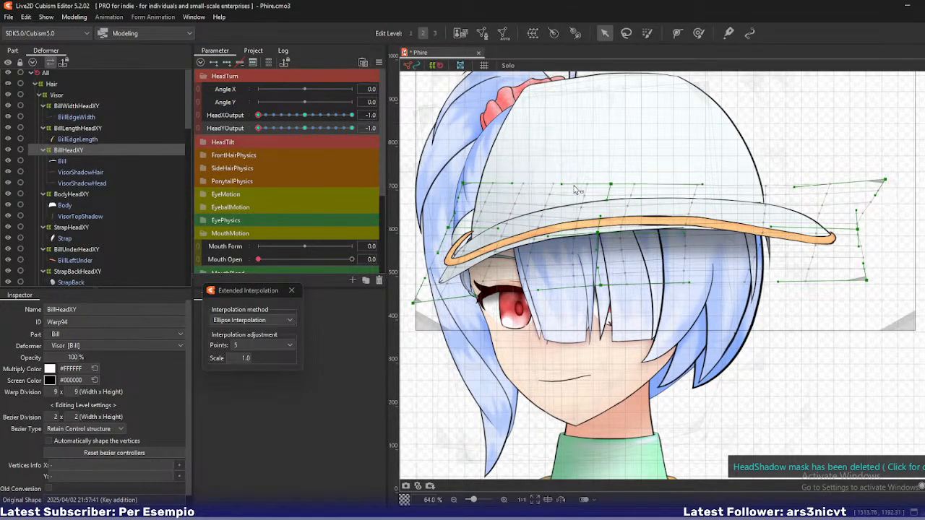
{"action": "mouse_move", "coordinate": [259, 115]}
{"action": "left_mouse_down"}
{"action": "mouse_move", "coordinate": [281, 121]}
{"action": "mouse_move", "coordinate": [250, 117]}
{"action": "mouse_move", "coordinate": [291, 130]}
{"action": "mouse_move", "coordinate": [254, 131]}
{"action": "left_mouse_up"}
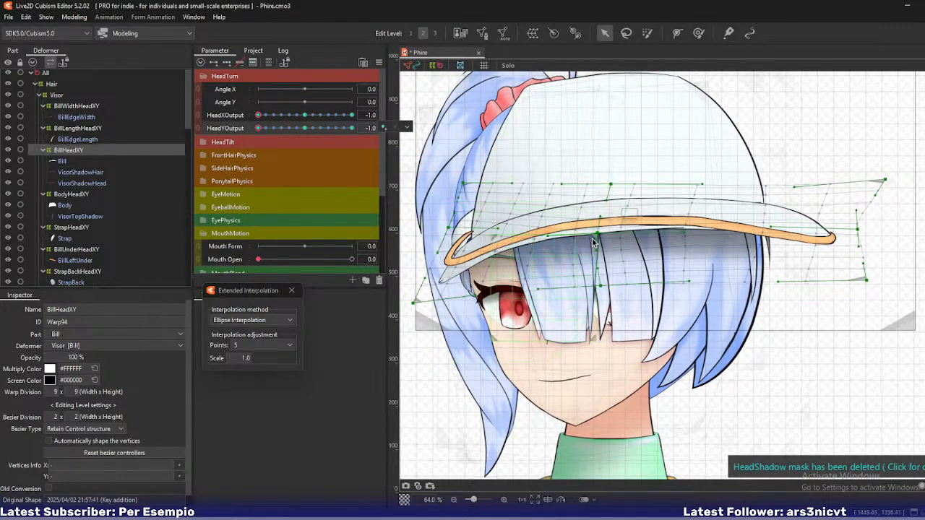
Shift BillHeadXY's centre and lower middle control points slightly away from the ponytail, and fine-tune the centre point's height along the bill's lower edge
{"action": "left_click_drag", "start_coordinate": [597, 233], "coordinate": [601, 238]}
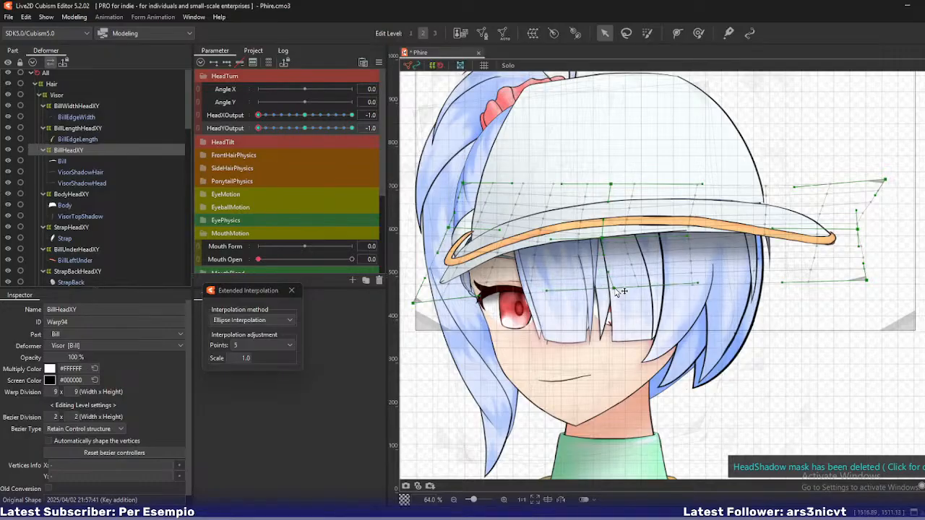
{"action": "scroll", "coordinate": [609, 239], "scroll_direction": "up", "scroll_amount": 3}
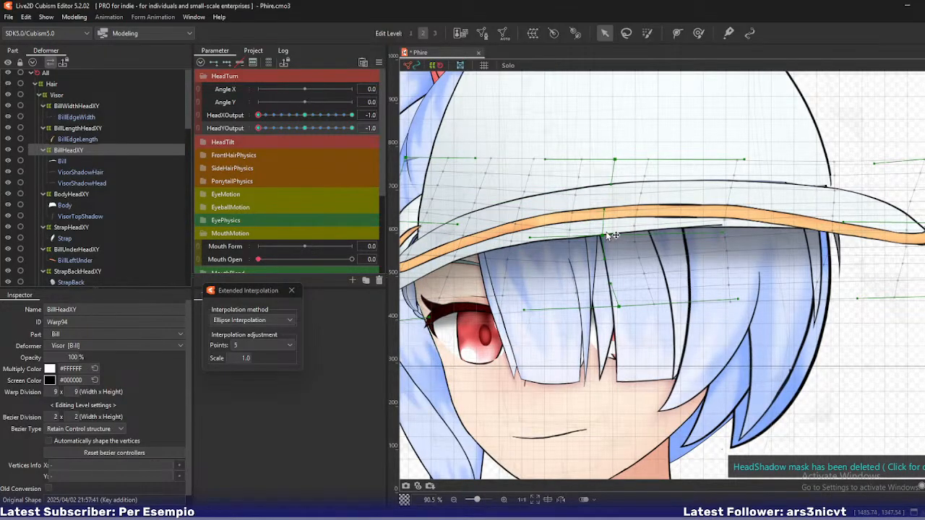
{"action": "left_click_drag", "start_coordinate": [606, 237], "coordinate": [605, 221]}
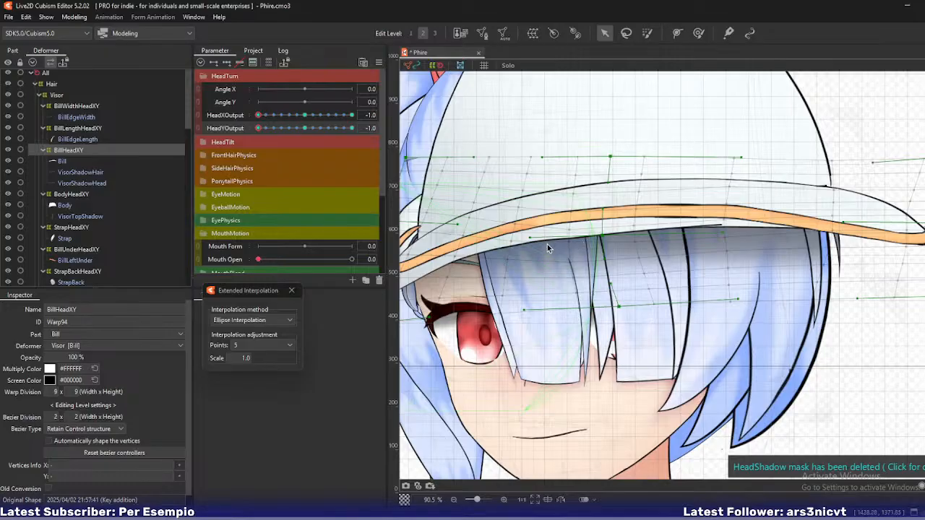
{"action": "scroll", "coordinate": [541, 242], "scroll_direction": "up", "scroll_amount": 2}
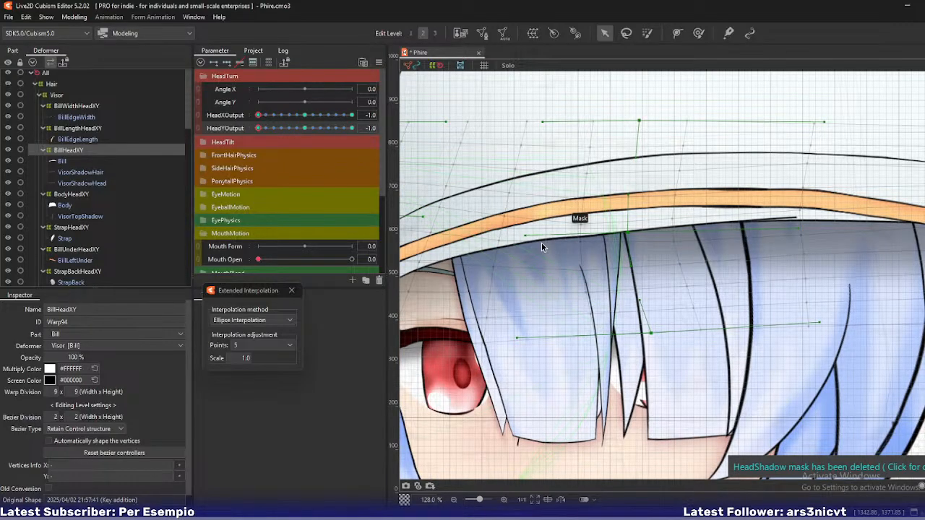
{"action": "scroll", "coordinate": [611, 237], "scroll_direction": "up", "scroll_amount": 2}
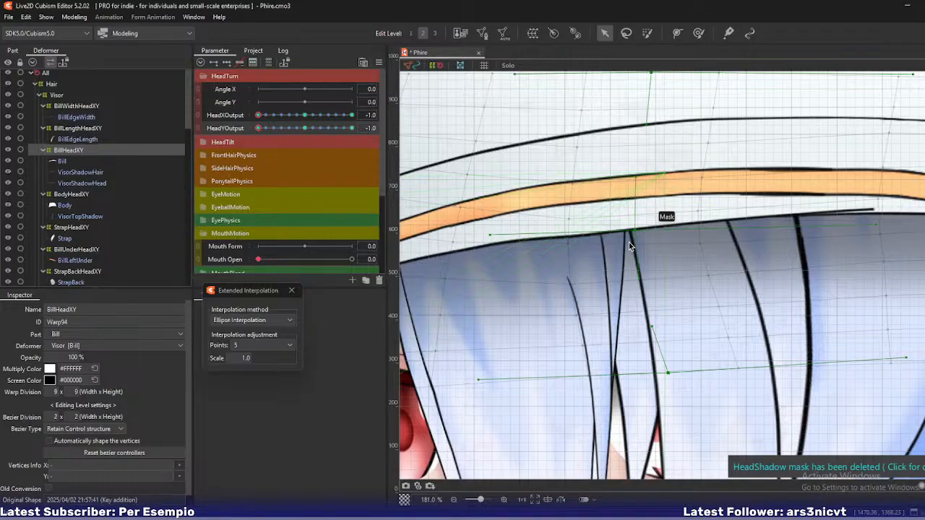
At edit level 1, nudge individual BillHeadXY grid vertices just under the orange trim to smooth the bill's lower edge
{"action": "left_click_drag", "start_coordinate": [572, 220], "coordinate": [573, 211]}
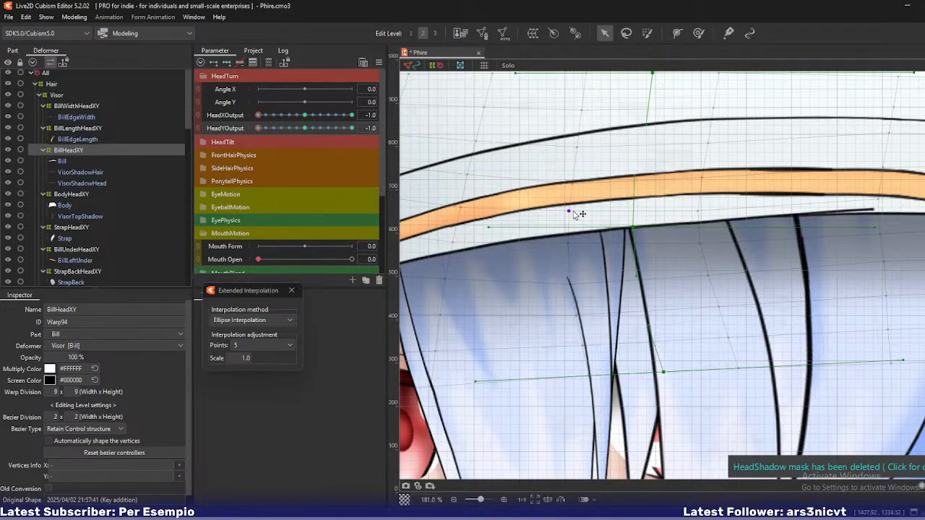
{"action": "key", "text": "1"}
{"action": "left_click", "coordinate": [696, 203]}
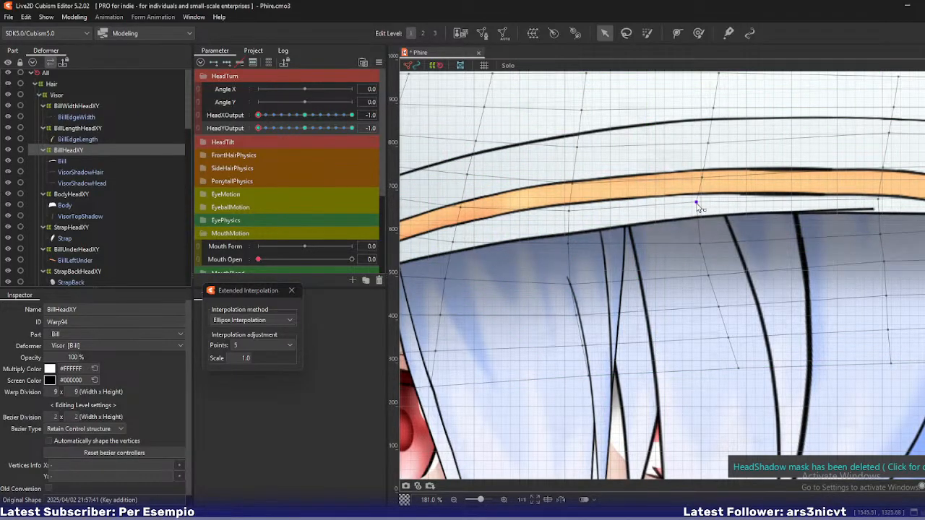
{"action": "left_click", "coordinate": [568, 211]}
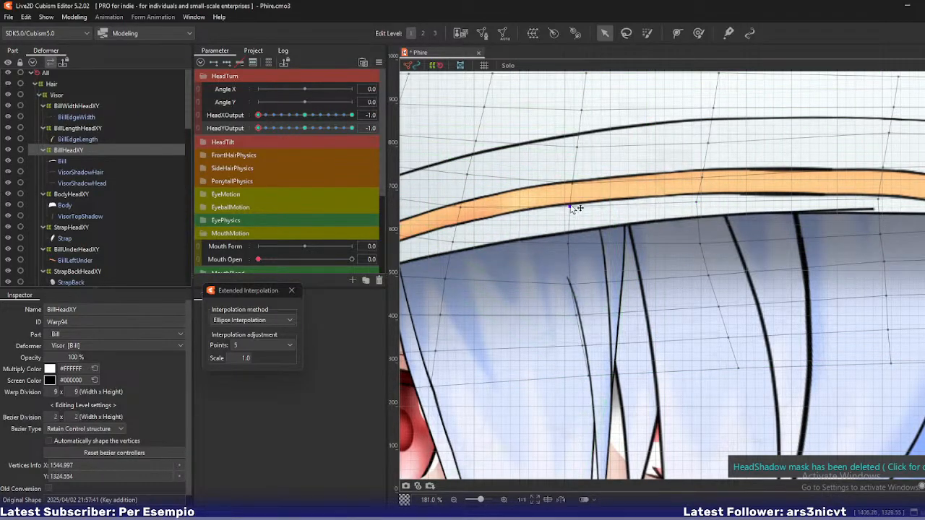
{"action": "left_click", "coordinate": [568, 244]}
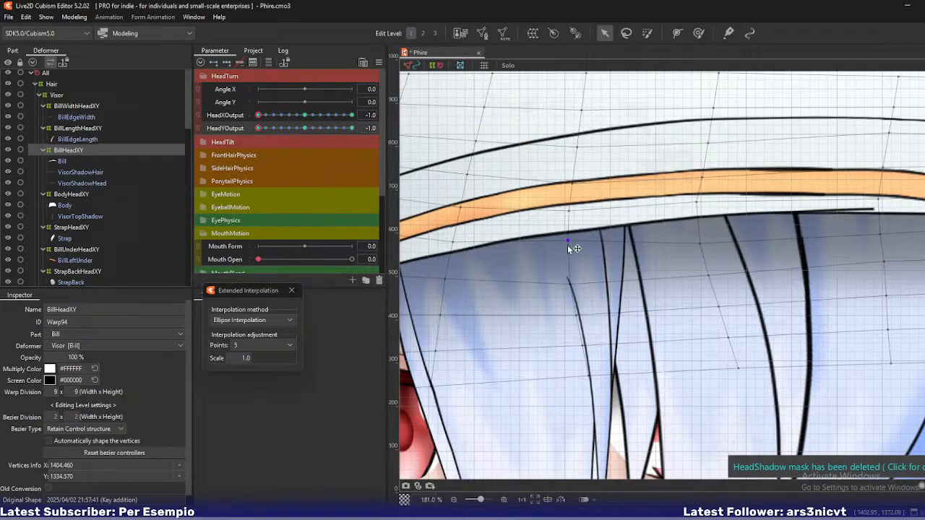
{"action": "left_click", "coordinate": [453, 242]}
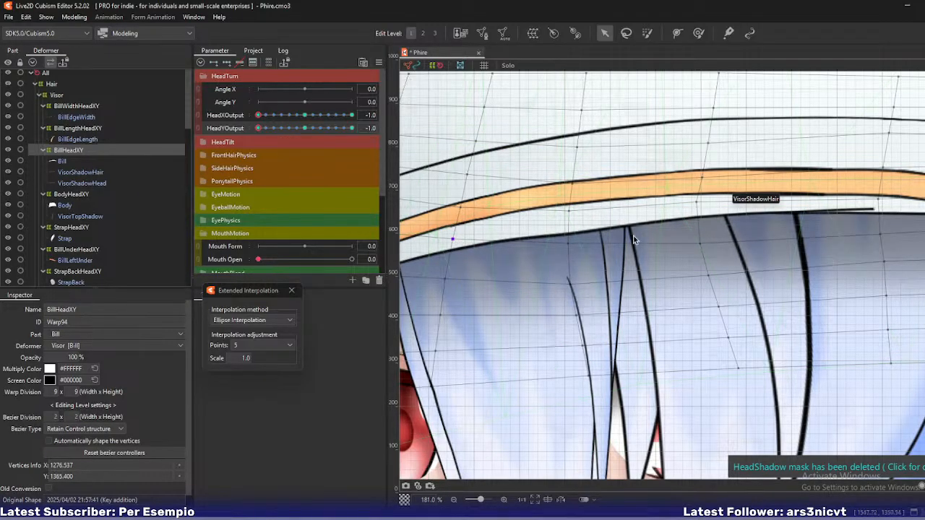
{"action": "left_click", "coordinate": [569, 241]}
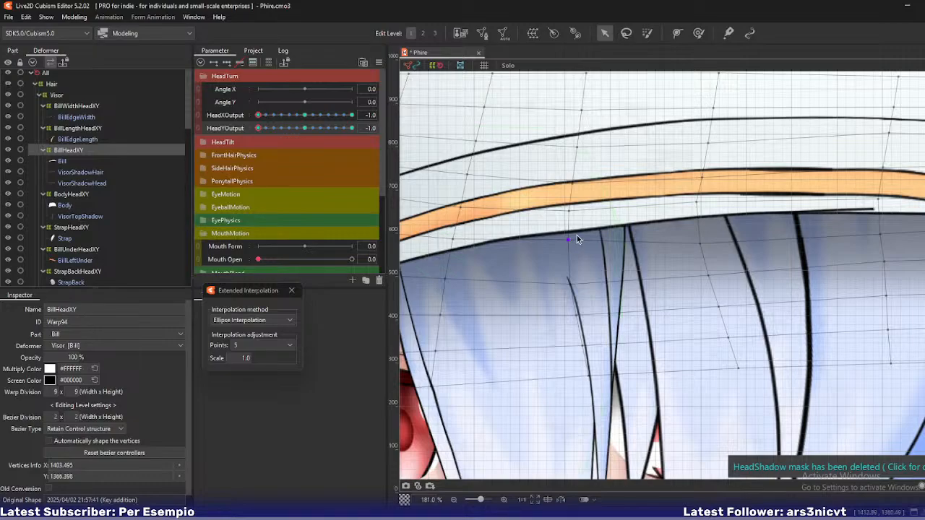
{"action": "left_click_drag", "start_coordinate": [658, 230], "coordinate": [554, 254]}
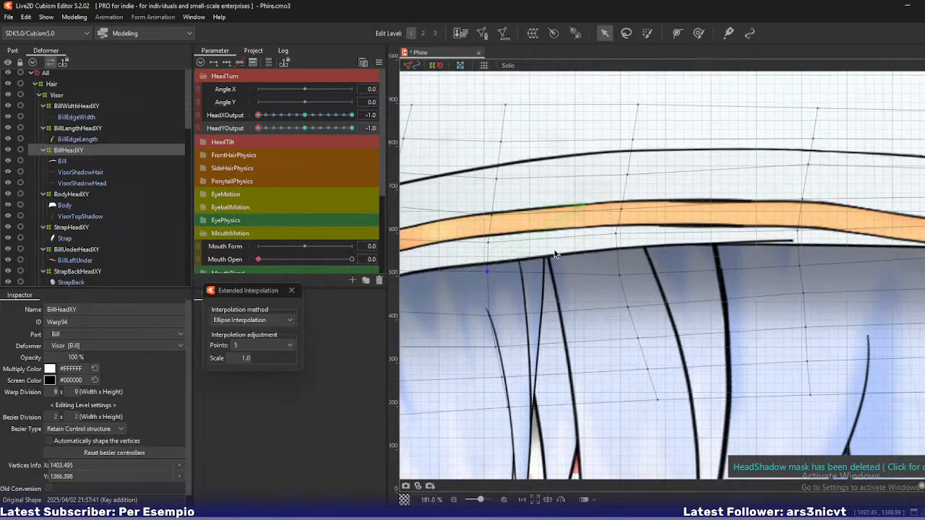
{"action": "left_click", "coordinate": [490, 240]}
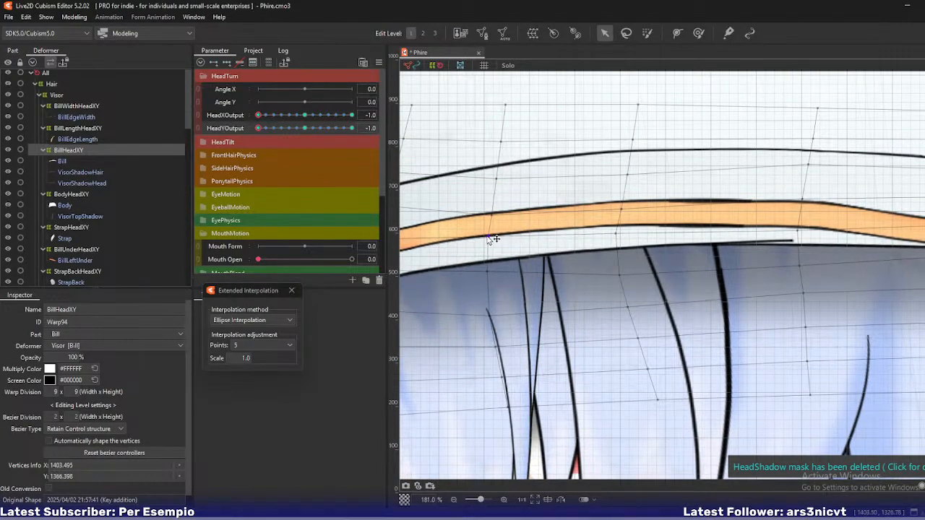
{"action": "scroll", "coordinate": [492, 239], "scroll_direction": "down", "scroll_amount": 5}
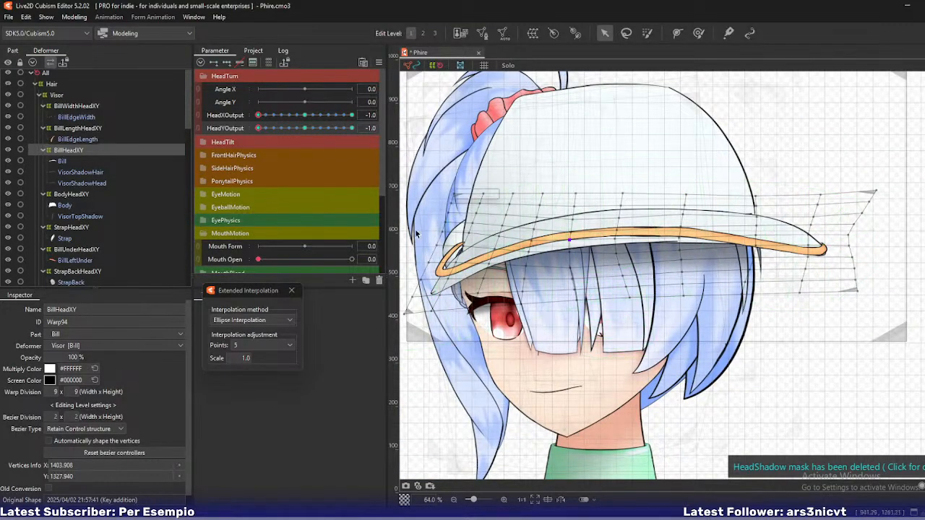
Return to edit level 2 and shift BillHeadXY's lower middle control point slightly toward the ponytail, previewing the HeadYOutput motion
{"action": "left_click_drag", "start_coordinate": [259, 128], "coordinate": [247, 155]}
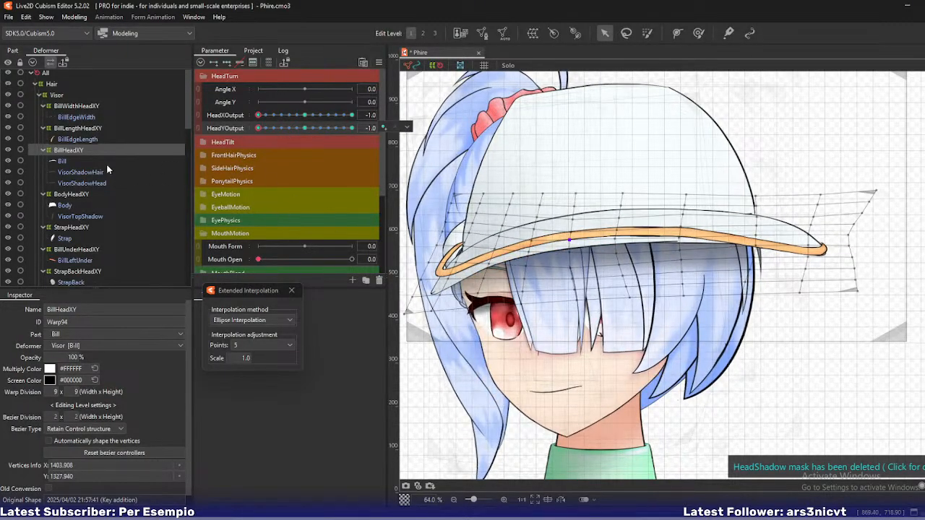
{"action": "key", "text": "2"}
{"action": "mouse_move", "coordinate": [594, 290]}
{"action": "left_mouse_down"}
{"action": "mouse_move", "coordinate": [619, 274]}
{"action": "mouse_move", "coordinate": [609, 284]}
{"action": "left_mouse_up"}
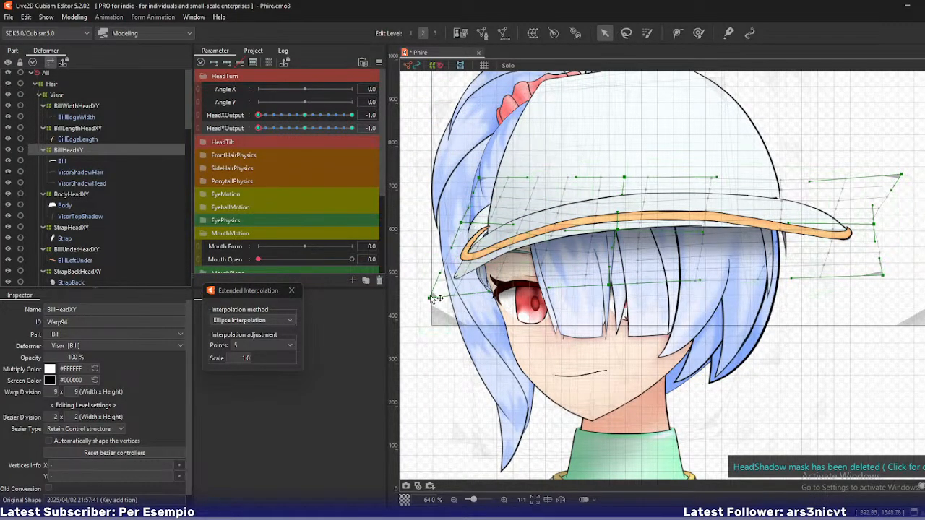
{"action": "left_click_drag", "start_coordinate": [739, 253], "coordinate": [681, 260]}
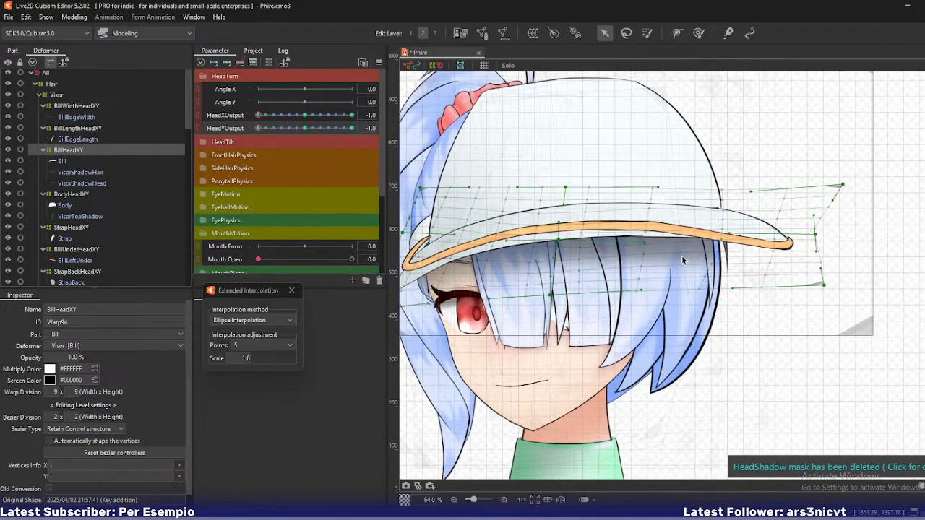
{"action": "mouse_move", "coordinate": [268, 128]}
{"action": "left_mouse_down"}
{"action": "mouse_move", "coordinate": [294, 129]}
{"action": "mouse_move", "coordinate": [256, 138]}
{"action": "left_mouse_up"}
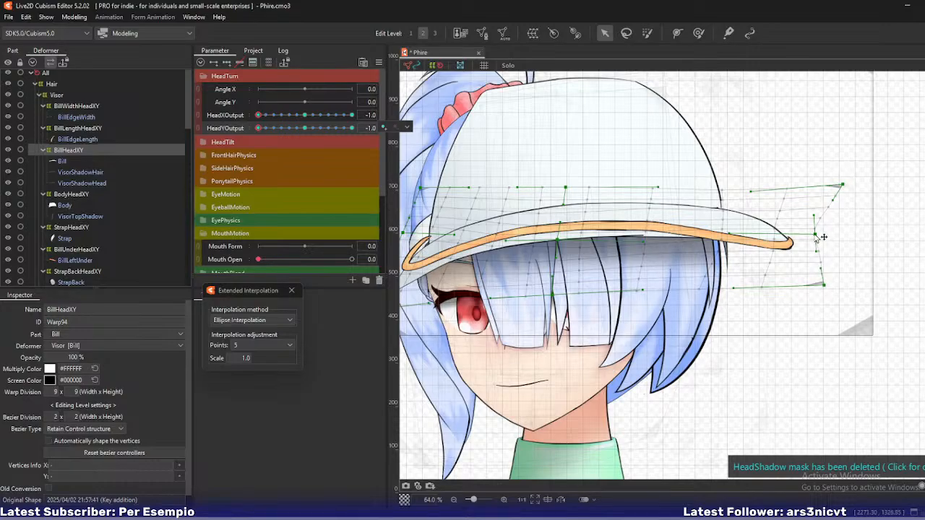
Lower BillHeadXY's middle point and lower corner on the side opposite the ponytail, and move the whole warp slightly down
{"action": "left_click_drag", "start_coordinate": [816, 238], "coordinate": [817, 246]}
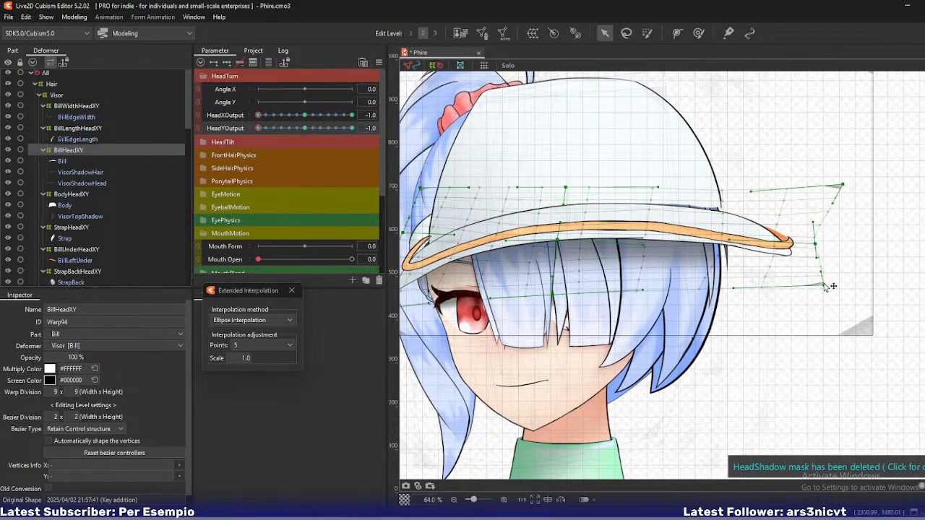
{"action": "left_click_drag", "start_coordinate": [824, 285], "coordinate": [826, 298]}
{"action": "mouse_move", "coordinate": [258, 115]}
{"action": "left_mouse_down"}
{"action": "mouse_move", "coordinate": [282, 121]}
{"action": "mouse_move", "coordinate": [243, 115]}
{"action": "mouse_move", "coordinate": [271, 119]}
{"action": "mouse_move", "coordinate": [253, 119]}
{"action": "left_mouse_up"}
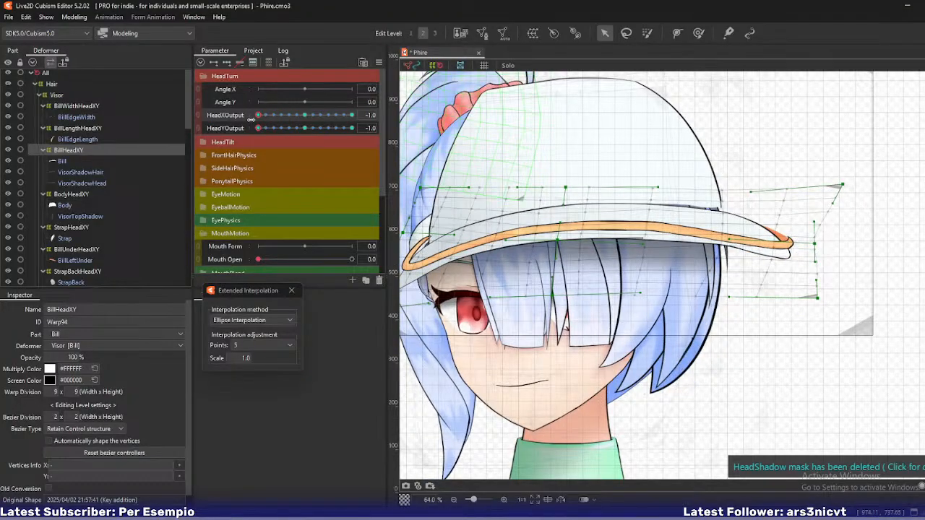
{"action": "left_click", "coordinate": [68, 150]}
{"action": "left_click_drag", "start_coordinate": [604, 246], "coordinate": [604, 252]}
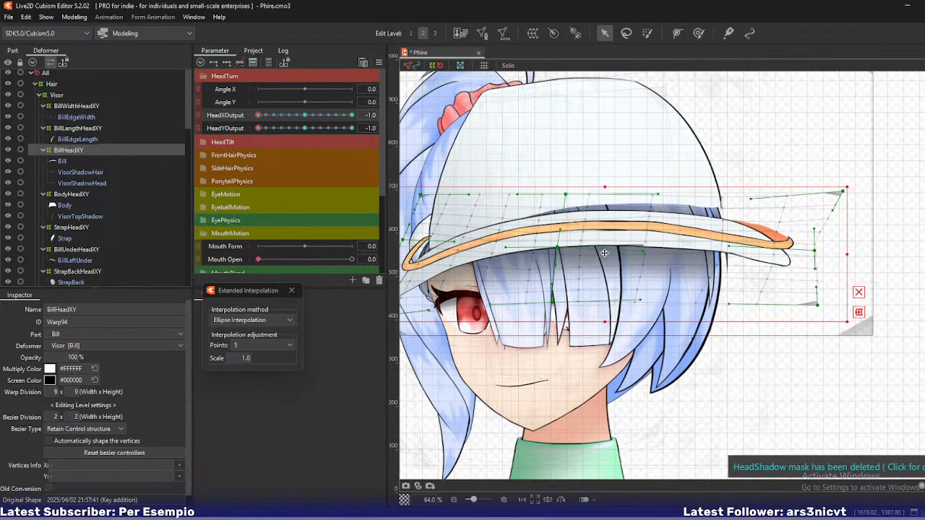
Set HeadXOutput to 1 with HeadYOutput at -1, and lower BillHeadXY's upper middle point and the upper corner opposite the ponytail
{"action": "left_click_drag", "start_coordinate": [258, 128], "coordinate": [405, 130]}
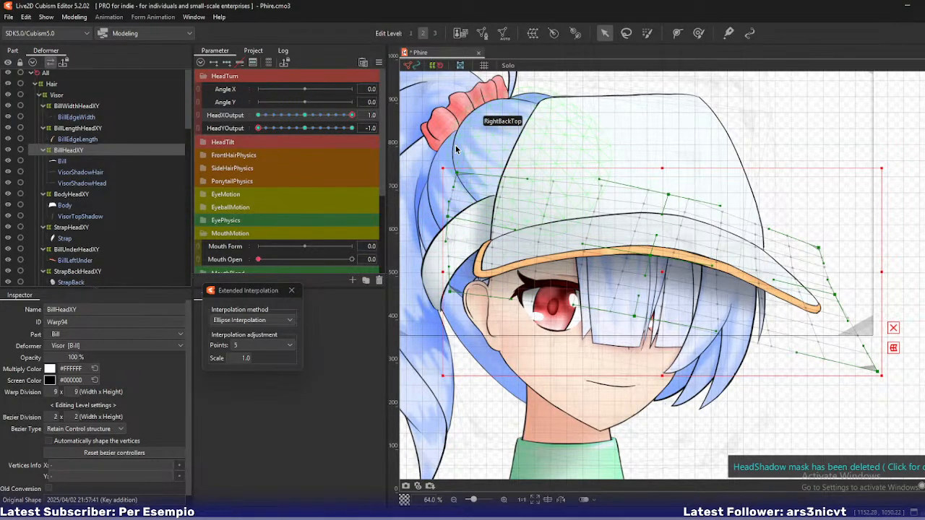
{"action": "mouse_move", "coordinate": [255, 124]}
{"action": "left_mouse_down"}
{"action": "mouse_move", "coordinate": [289, 127]}
{"action": "mouse_move", "coordinate": [249, 130]}
{"action": "left_mouse_up"}
{"action": "left_click_drag", "start_coordinate": [669, 197], "coordinate": [669, 207]}
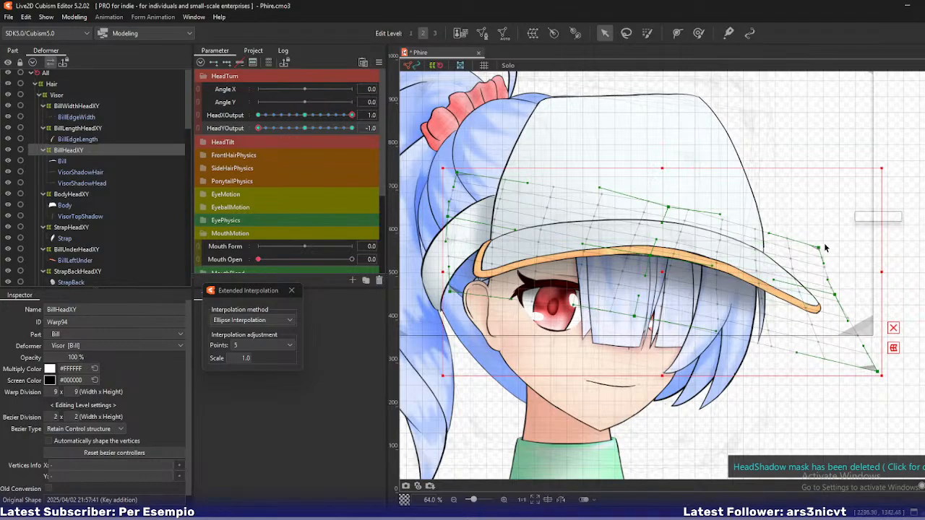
{"action": "left_click_drag", "start_coordinate": [824, 248], "coordinate": [825, 252]}
Preview the head turn, raise BillHeadXY's upper corner opposite the ponytail slightly, and pull the lower corner on that side inward
{"action": "mouse_move", "coordinate": [354, 116]}
{"action": "left_mouse_down"}
{"action": "mouse_move", "coordinate": [310, 127]}
{"action": "mouse_move", "coordinate": [356, 128]}
{"action": "left_mouse_up"}
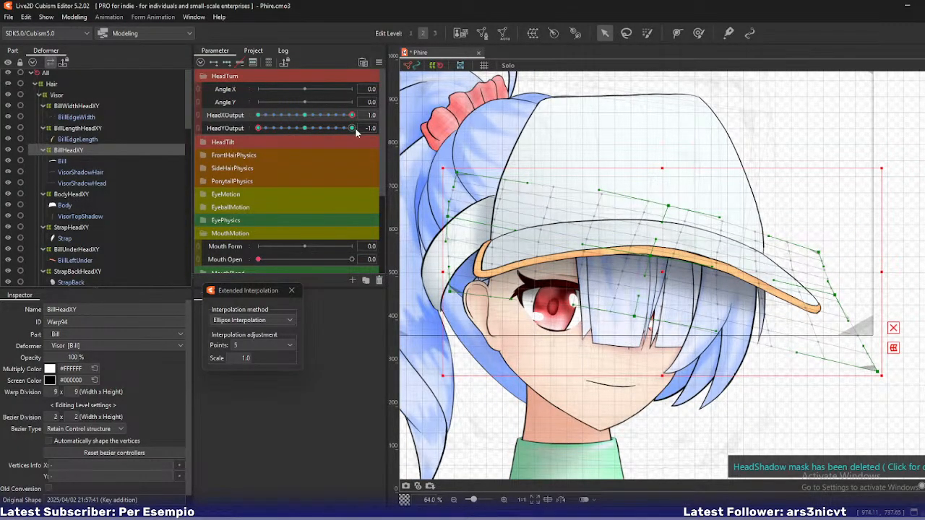
{"action": "mouse_move", "coordinate": [353, 134]}
{"action": "left_mouse_down"}
{"action": "mouse_move", "coordinate": [324, 132]}
{"action": "mouse_move", "coordinate": [361, 128]}
{"action": "mouse_move", "coordinate": [305, 131]}
{"action": "mouse_move", "coordinate": [361, 135]}
{"action": "left_mouse_up"}
{"action": "mouse_move", "coordinate": [361, 136]}
{"action": "left_mouse_down"}
{"action": "mouse_move", "coordinate": [308, 141]}
{"action": "mouse_move", "coordinate": [367, 145]}
{"action": "left_mouse_up"}
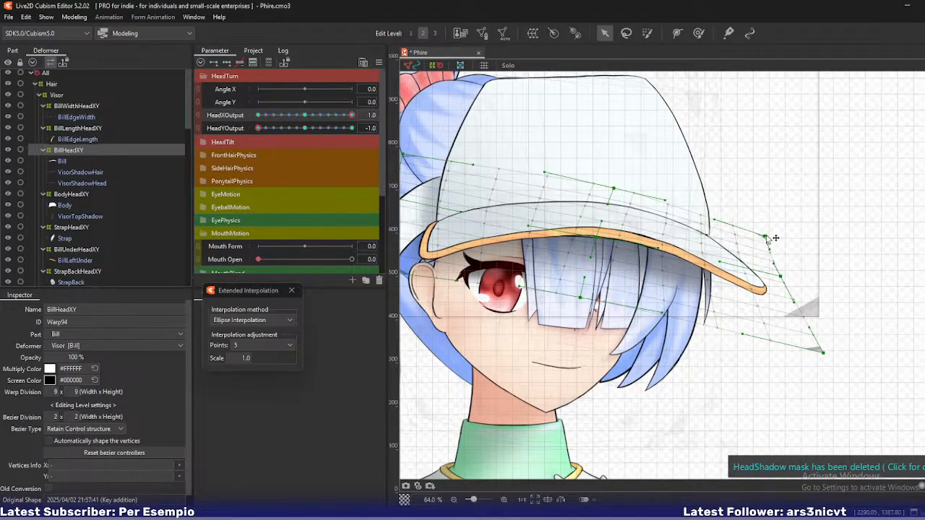
{"action": "left_click_drag", "start_coordinate": [766, 238], "coordinate": [766, 235]}
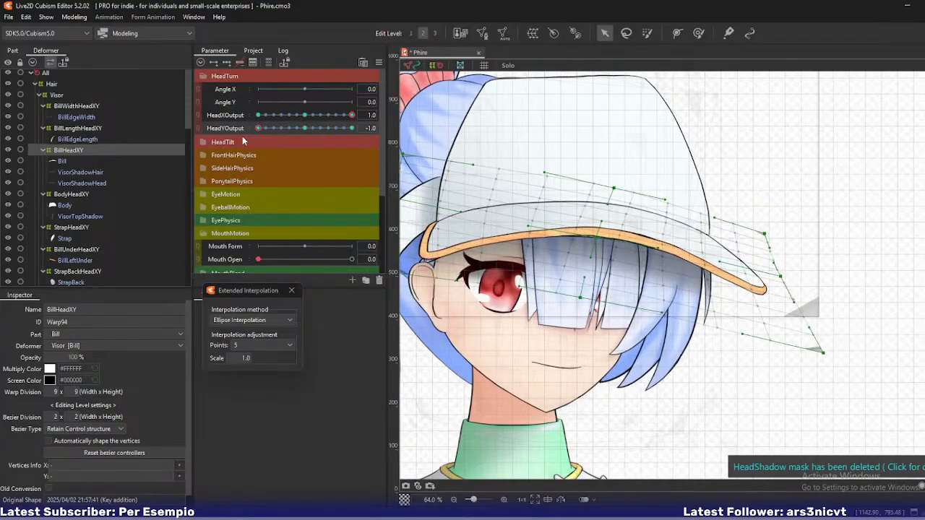
{"action": "left_click_drag", "start_coordinate": [822, 352], "coordinate": [810, 351]}
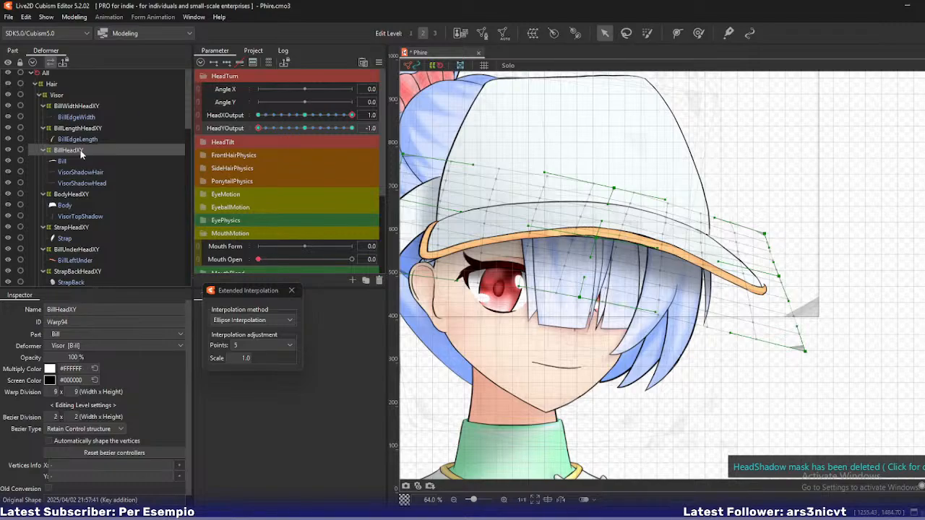
Shift BillWidthHeadXY's centre control point slightly toward the ponytail for the pose with HeadXOutput 1 and HeadYOutput -1
{"action": "left_click", "coordinate": [76, 107]}
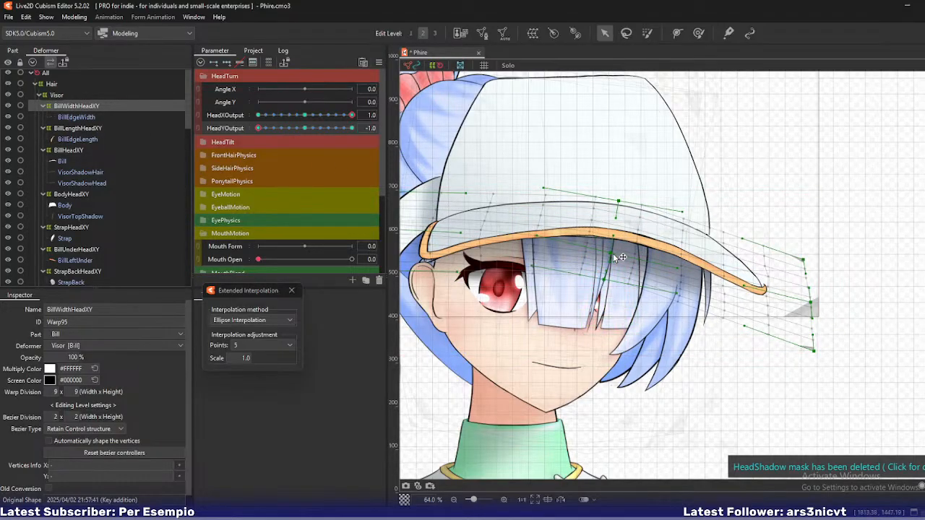
{"action": "left_click_drag", "start_coordinate": [612, 255], "coordinate": [601, 258]}
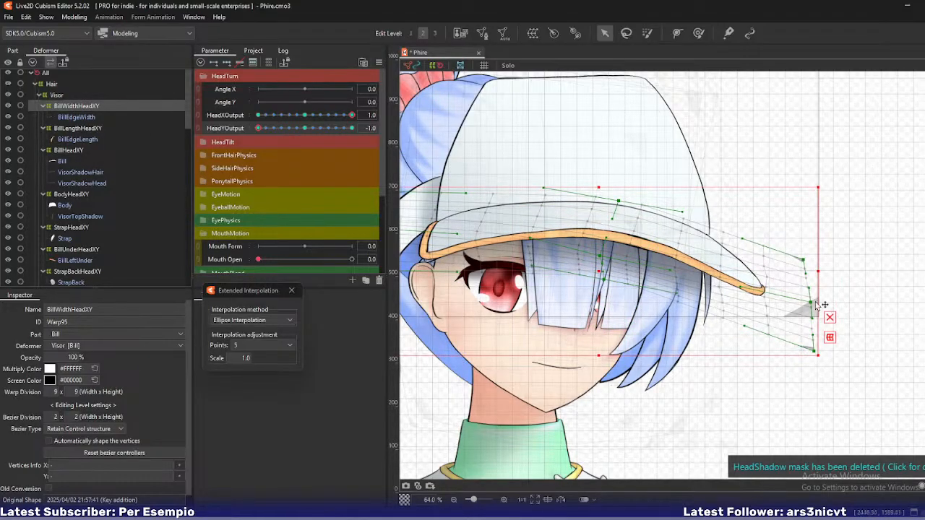
{"action": "left_click_drag", "start_coordinate": [814, 302], "coordinate": [814, 301]}
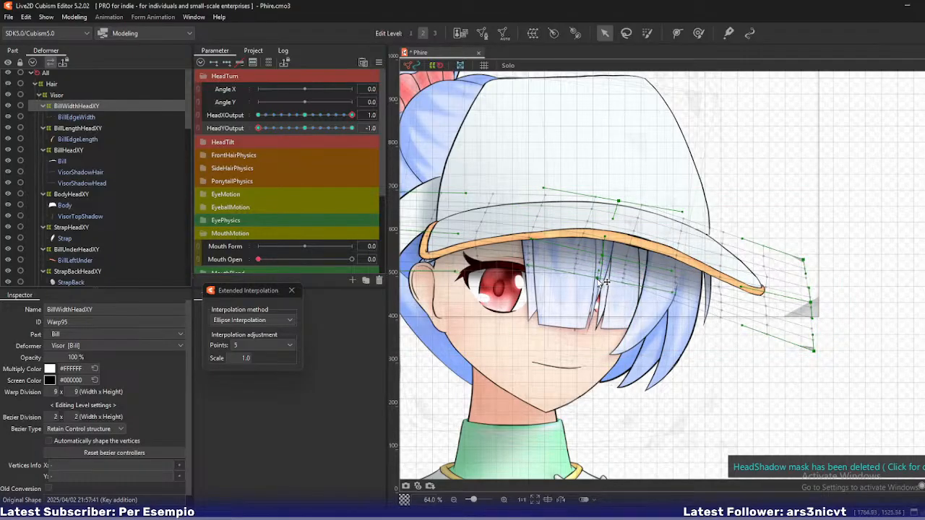
{"action": "left_click_drag", "start_coordinate": [480, 216], "coordinate": [538, 227]}
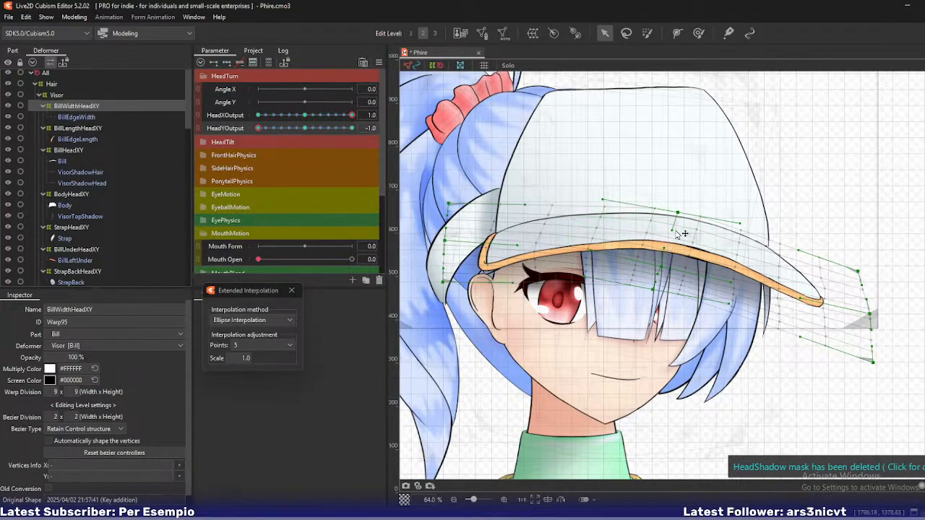
{"action": "scroll", "coordinate": [672, 224], "scroll_direction": "up", "scroll_amount": 2}
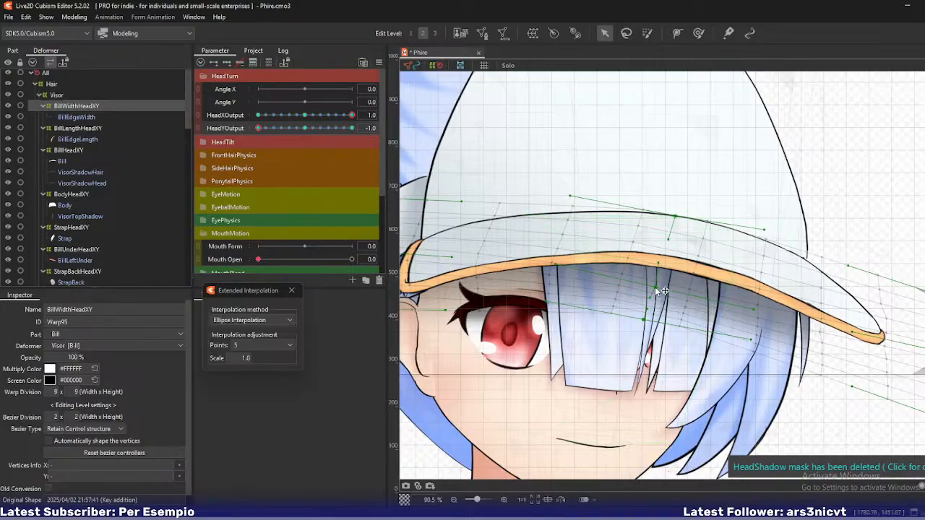
{"action": "left_click_drag", "start_coordinate": [655, 287], "coordinate": [646, 284]}
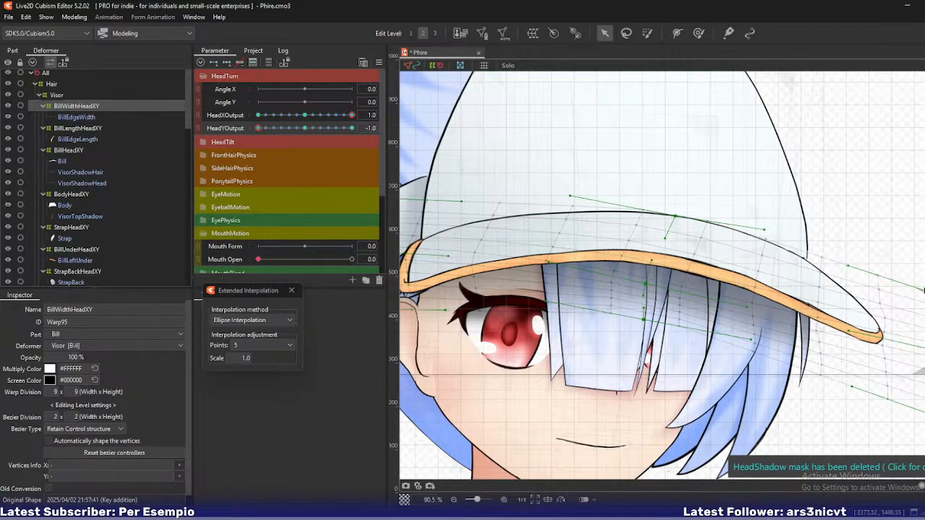
{"action": "scroll", "coordinate": [563, 268], "scroll_direction": "left", "scroll_amount": 3}
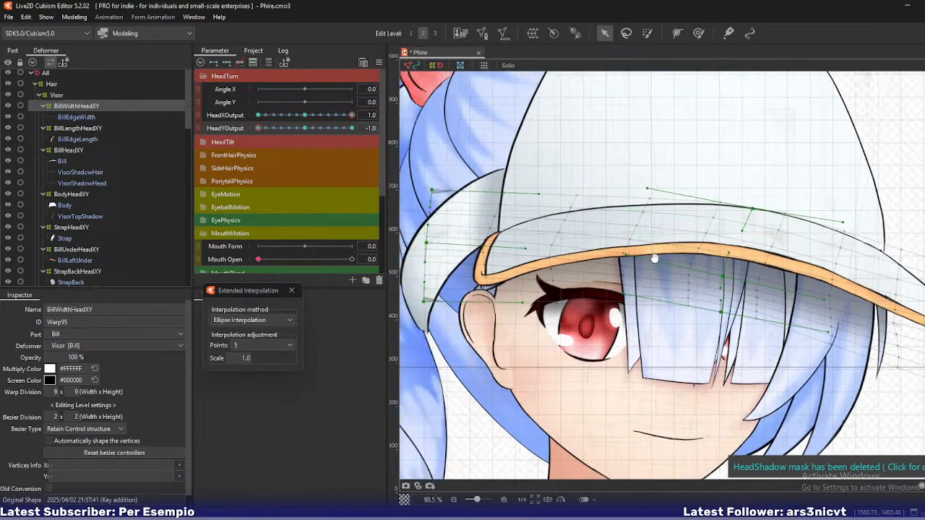
Preview the visor bill by sweeping HeadXOutput between -1 and 1 and varying HeadYOutput, ending at HeadXOutput 1 and HeadYOutput -1
{"action": "left_click_drag", "start_coordinate": [258, 128], "coordinate": [241, 139]}
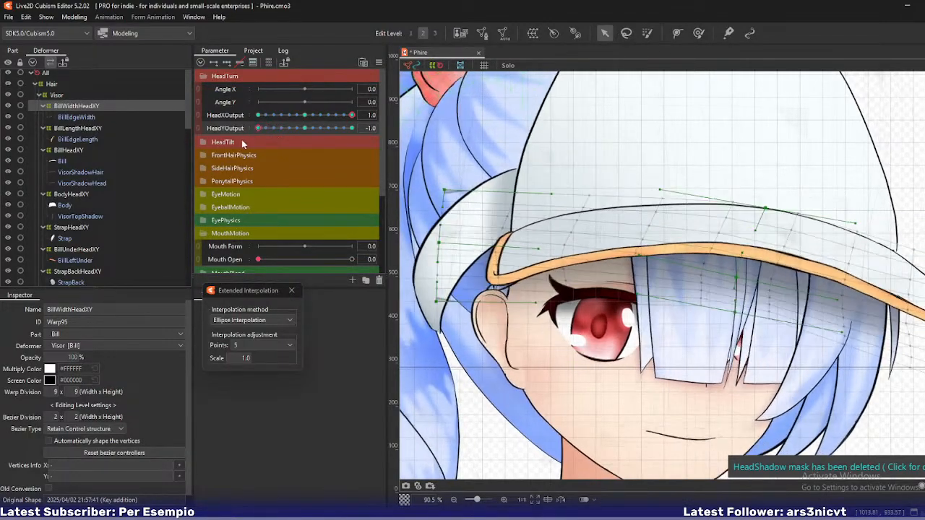
{"action": "left_click_drag", "start_coordinate": [350, 115], "coordinate": [246, 121]}
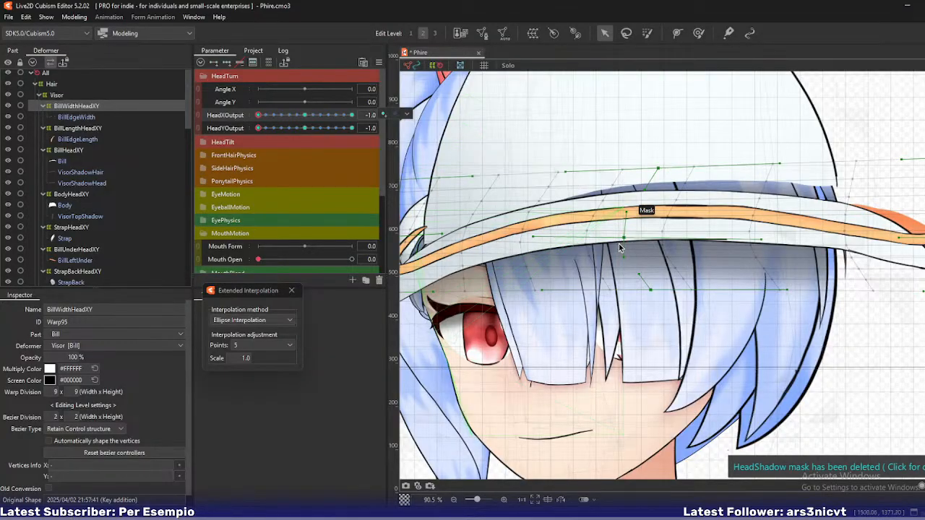
{"action": "scroll", "coordinate": [618, 243], "scroll_direction": "down", "scroll_amount": 3}
{"action": "left_click", "coordinate": [267, 130]}
{"action": "left_click_drag", "start_coordinate": [267, 128], "coordinate": [373, 117]}
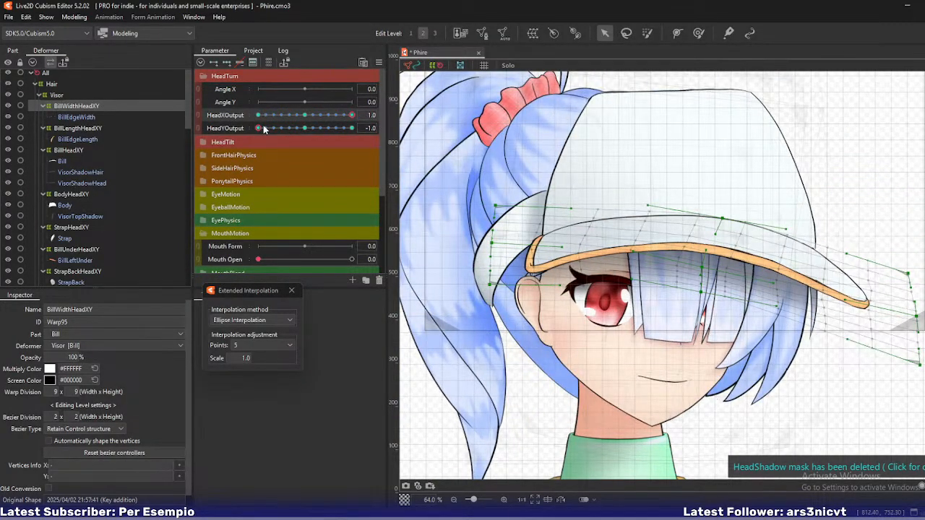
{"action": "left_click_drag", "start_coordinate": [263, 128], "coordinate": [242, 132]}
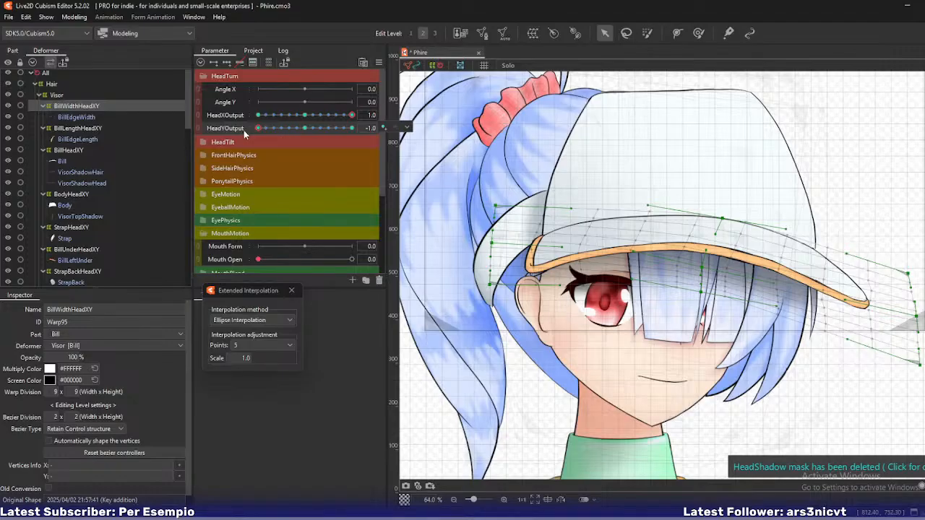
{"action": "left_click_drag", "start_coordinate": [263, 126], "coordinate": [236, 129]}
Lower BodyHeadXY's upper middle point and the lower corner opposite the ponytail, and nudge its centre point away from the ponytail
{"action": "left_click", "coordinate": [505, 144]}
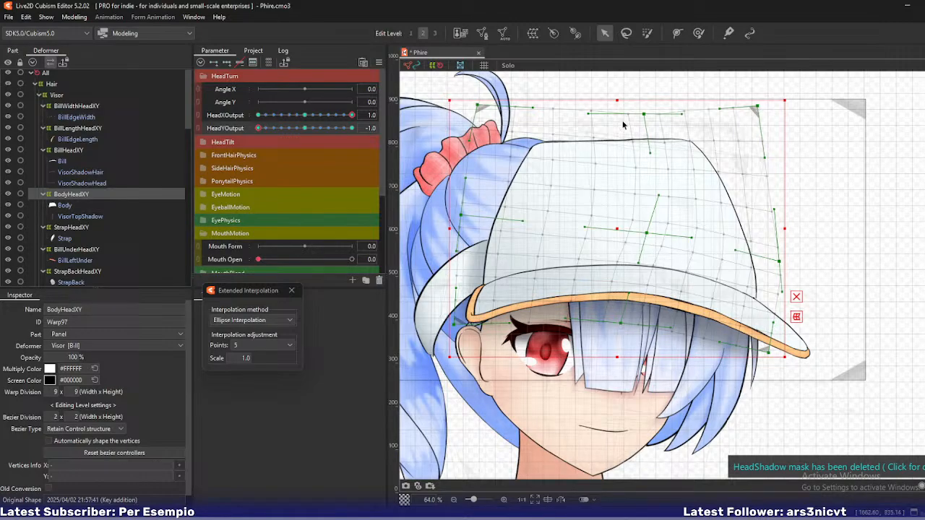
{"action": "left_click", "coordinate": [757, 108]}
{"action": "mouse_move", "coordinate": [757, 108]}
{"action": "left_mouse_down"}
{"action": "mouse_move", "coordinate": [771, 121]}
{"action": "mouse_move", "coordinate": [764, 108]}
{"action": "left_mouse_up"}
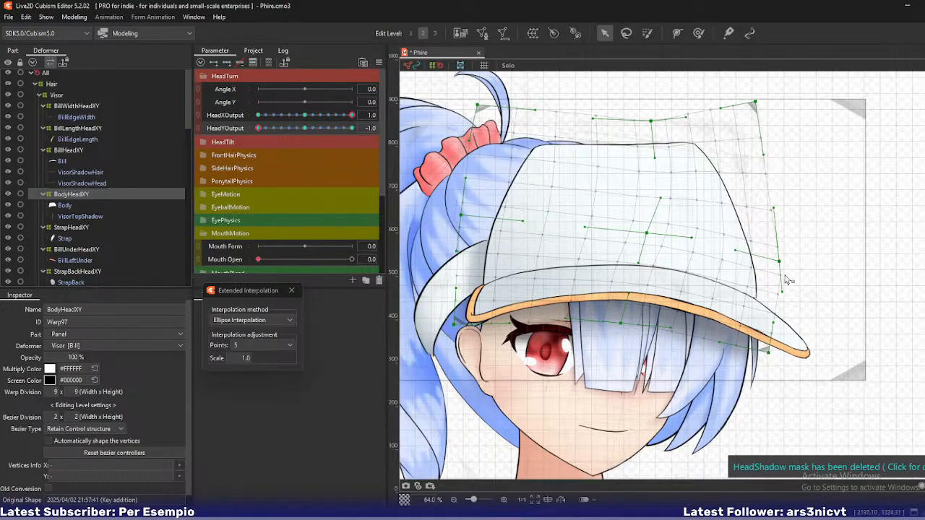
{"action": "left_click_drag", "start_coordinate": [773, 355], "coordinate": [773, 364]}
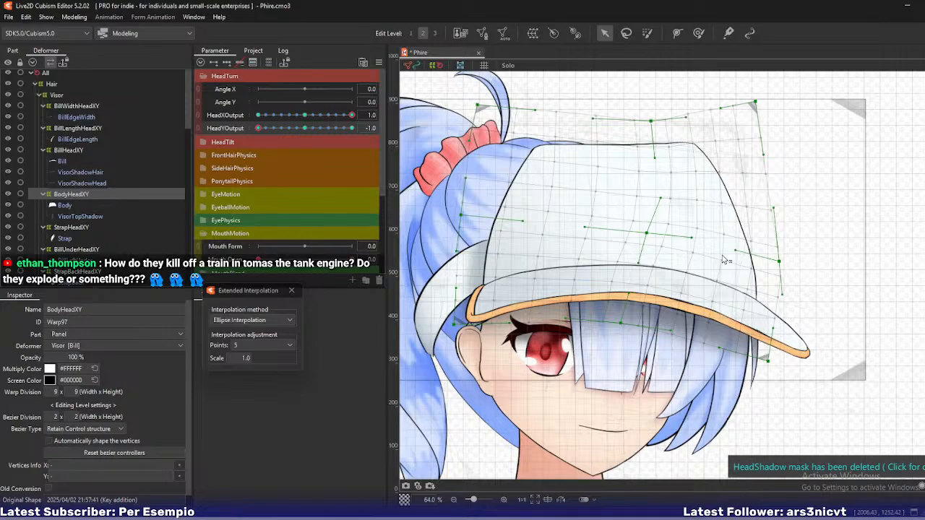
{"action": "left_click_drag", "start_coordinate": [650, 234], "coordinate": [652, 236]}
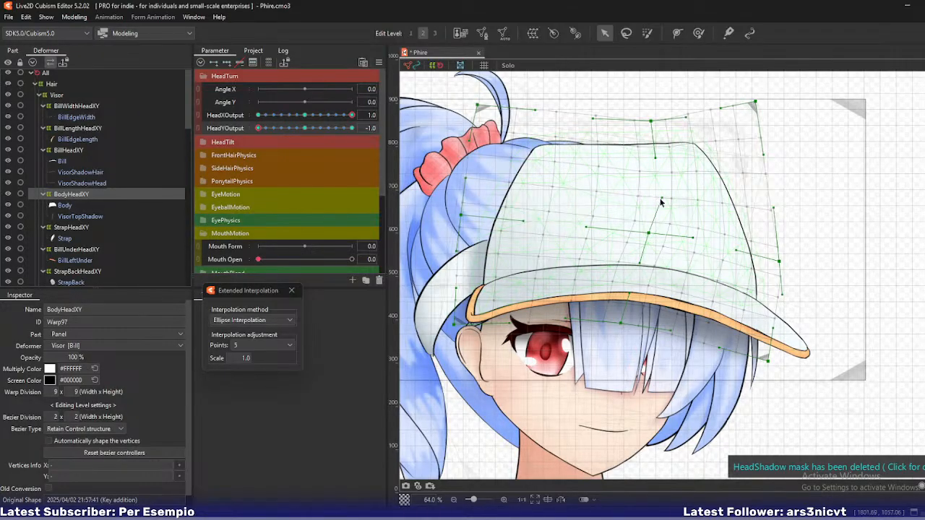
Move BodyHeadXY's upper corner opposite the ponytail slightly outward and down, previewing the HeadYOutput motion
{"action": "mouse_move", "coordinate": [258, 128]}
{"action": "left_mouse_down"}
{"action": "mouse_move", "coordinate": [277, 129]}
{"action": "mouse_move", "coordinate": [246, 128]}
{"action": "left_mouse_up"}
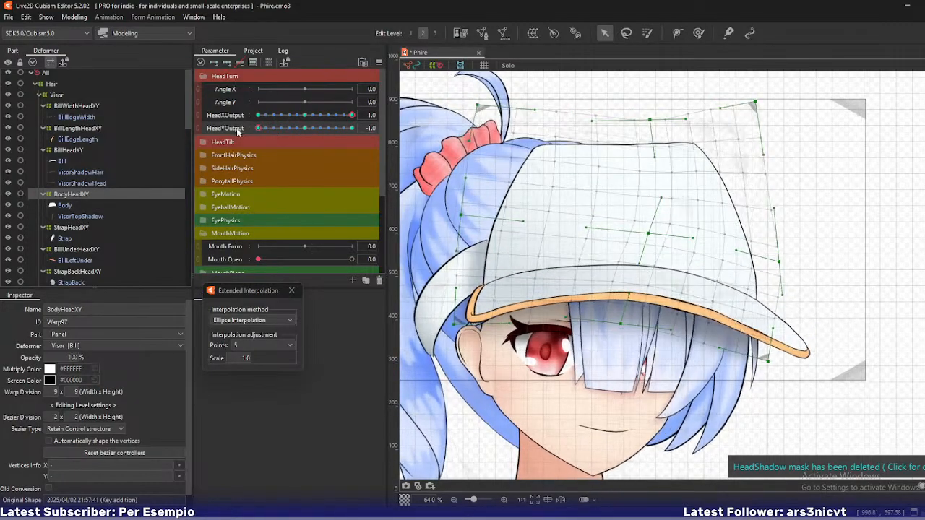
{"action": "left_click", "coordinate": [384, 127]}
{"action": "left_click_drag", "start_coordinate": [756, 103], "coordinate": [765, 108]}
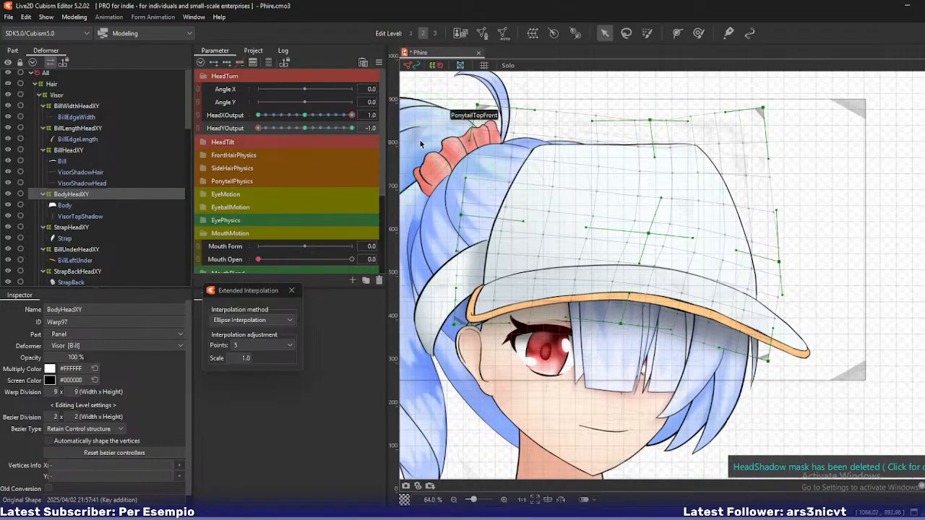
{"action": "mouse_move", "coordinate": [254, 130]}
{"action": "left_mouse_down"}
{"action": "mouse_move", "coordinate": [272, 135]}
{"action": "mouse_move", "coordinate": [253, 133]}
{"action": "left_mouse_up"}
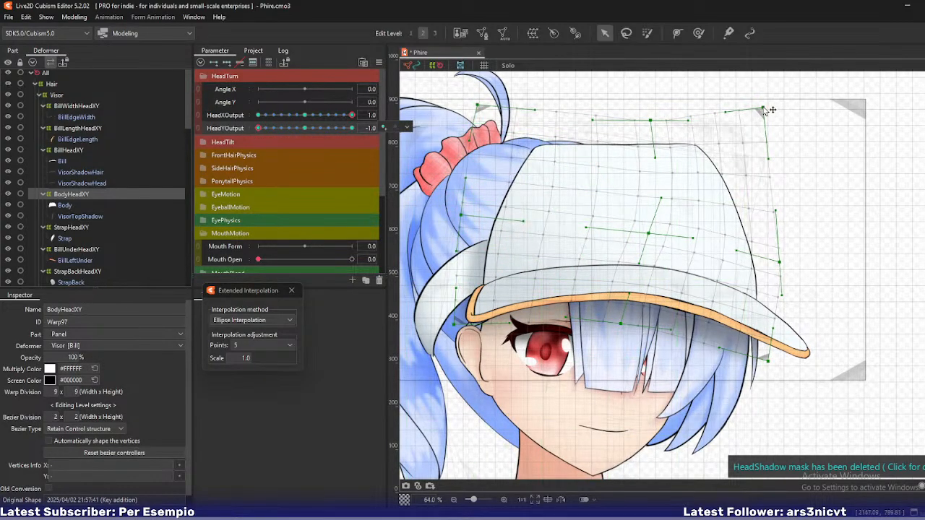
{"action": "left_click_drag", "start_coordinate": [269, 130], "coordinate": [245, 134]}
{"action": "left_click", "coordinate": [384, 128]}
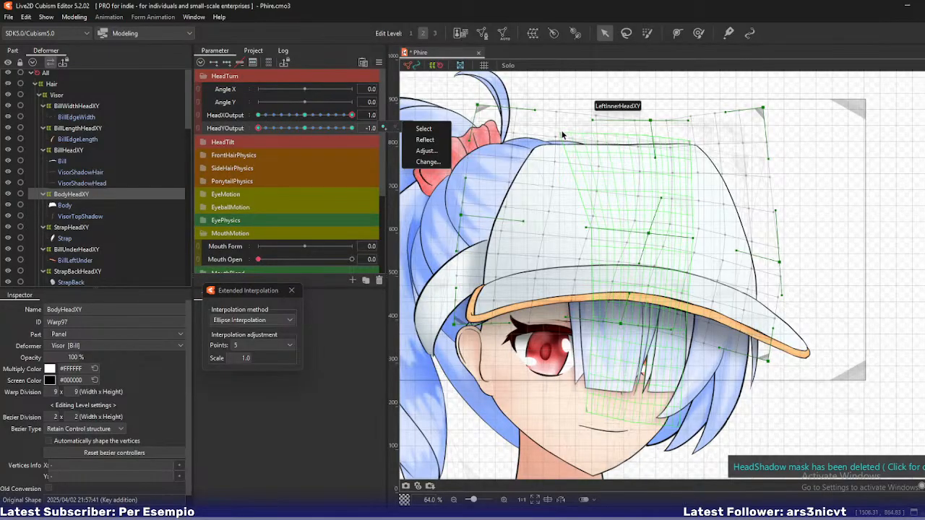
{"action": "left_click", "coordinate": [257, 128]}
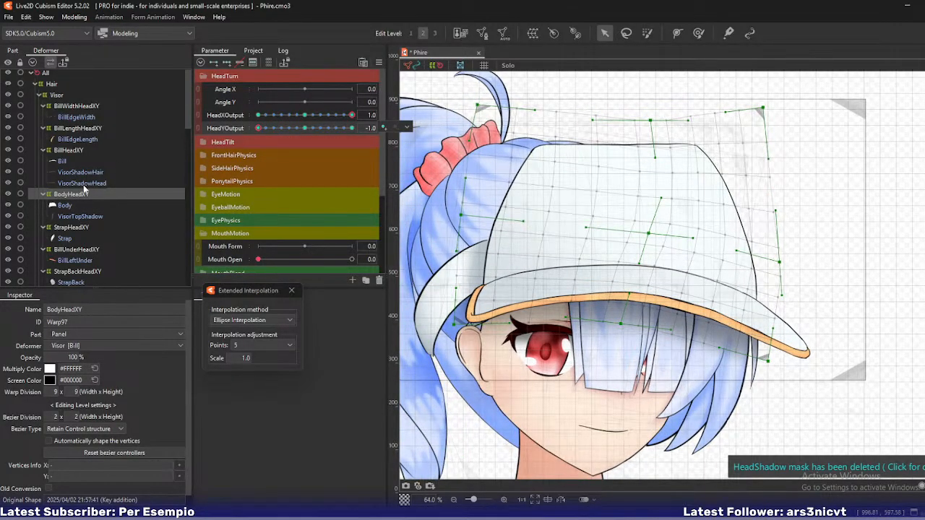
Shift StrapHeadXY's upper corner beside the cap crown slightly away from the ponytail, and select StrapBackHeadXY
{"action": "scroll", "coordinate": [92, 215], "scroll_direction": "down", "scroll_amount": 2}
{"action": "left_click", "coordinate": [66, 148]}
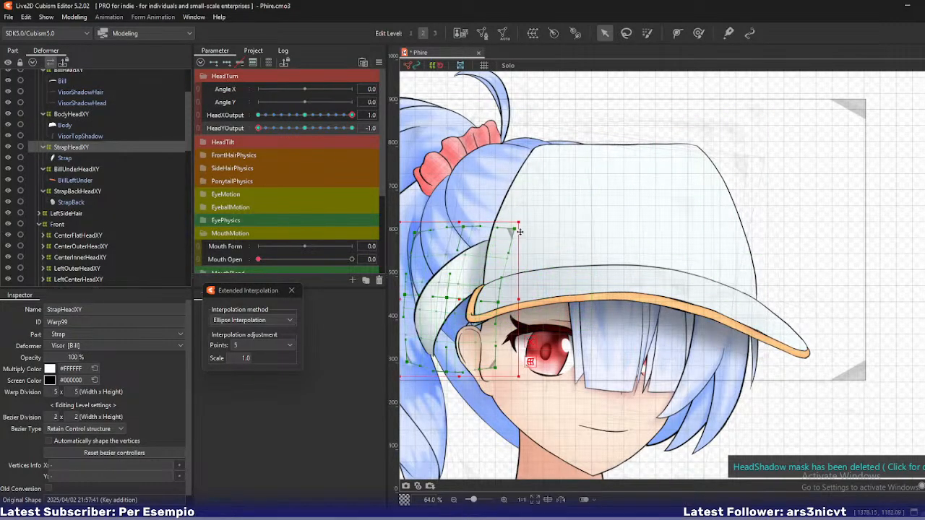
{"action": "left_click_drag", "start_coordinate": [514, 229], "coordinate": [520, 232]}
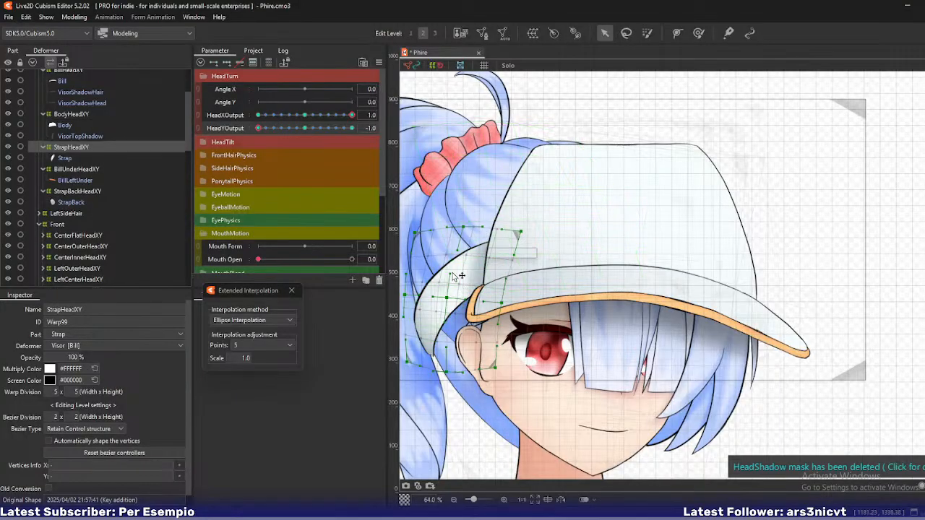
{"action": "left_click", "coordinate": [76, 191]}
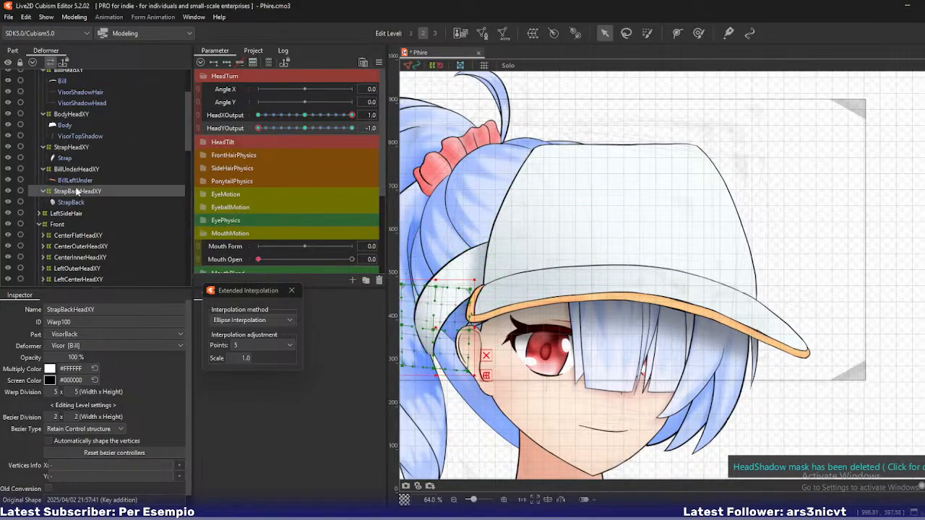
Set HeadXOutput to -1 and move BodyHeadXY's centre, ponytail-side middle and adjacent lower points downward and toward the ponytail
{"action": "left_click_drag", "start_coordinate": [352, 116], "coordinate": [258, 116]}
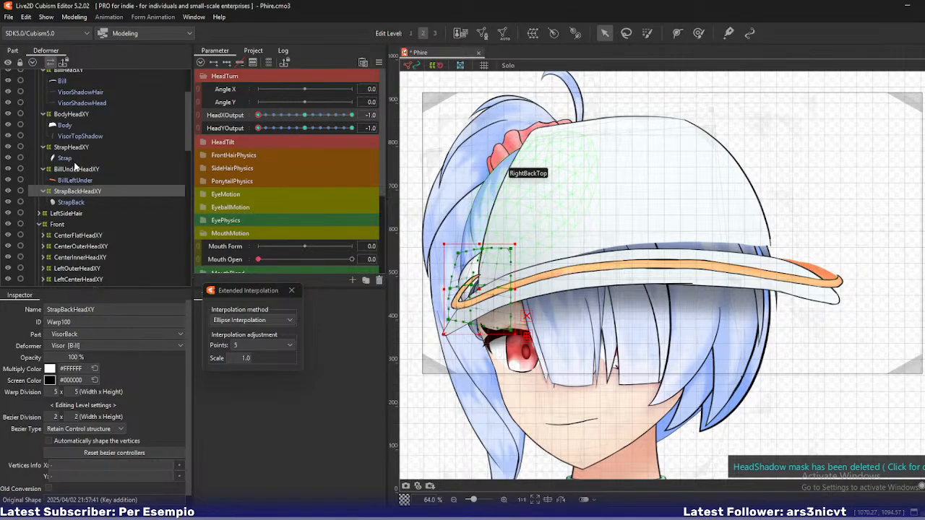
{"action": "scroll", "coordinate": [84, 169], "scroll_direction": "up", "scroll_amount": 1}
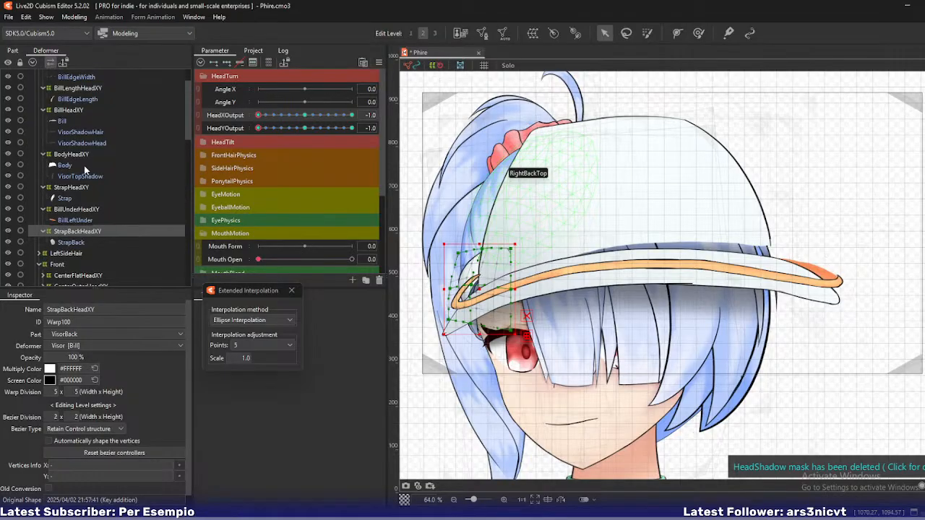
{"action": "left_click", "coordinate": [73, 154]}
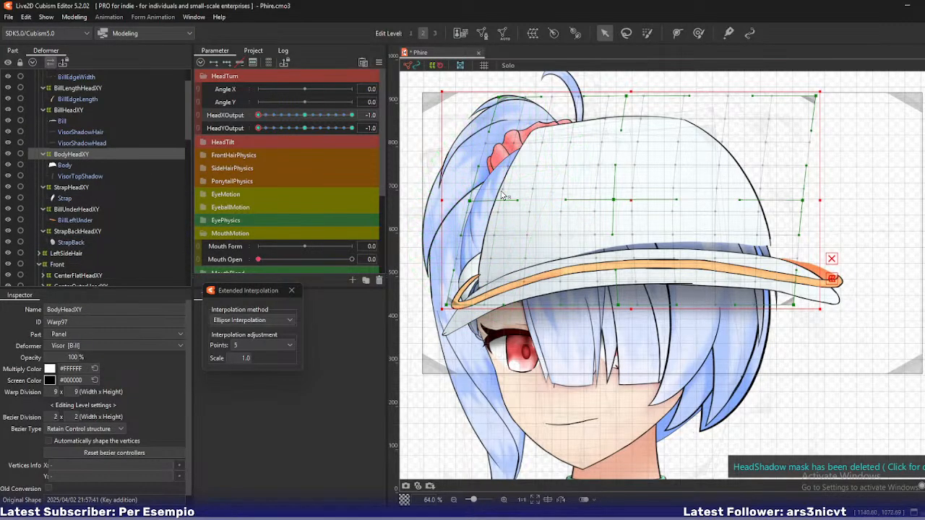
{"action": "left_click", "coordinate": [578, 198]}
{"action": "left_click_drag", "start_coordinate": [615, 204], "coordinate": [602, 211]}
{"action": "left_click_drag", "start_coordinate": [468, 208], "coordinate": [439, 323]}
{"action": "left_click_drag", "start_coordinate": [263, 127], "coordinate": [255, 150]}
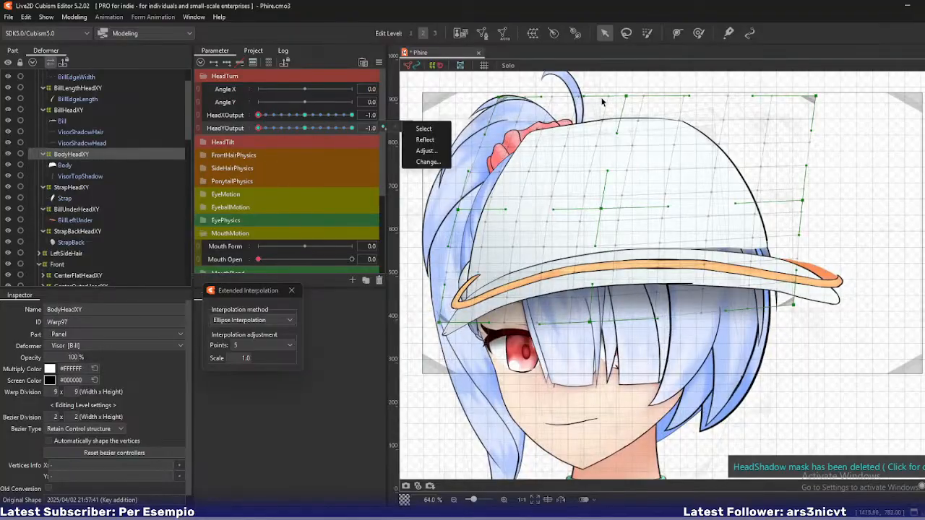
Lower BodyHeadXY's upper middle point toward the ponytail, and lower and straighten the warp's edge opposite the ponytail
{"action": "left_click_drag", "start_coordinate": [626, 95], "coordinate": [611, 109]}
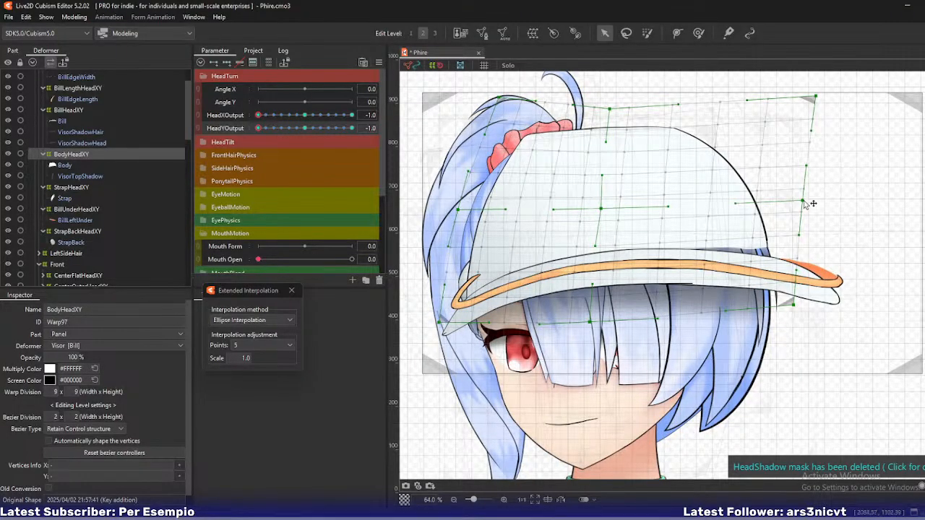
{"action": "left_click_drag", "start_coordinate": [802, 202], "coordinate": [804, 214]}
{"action": "left_click_drag", "start_coordinate": [794, 304], "coordinate": [803, 323]}
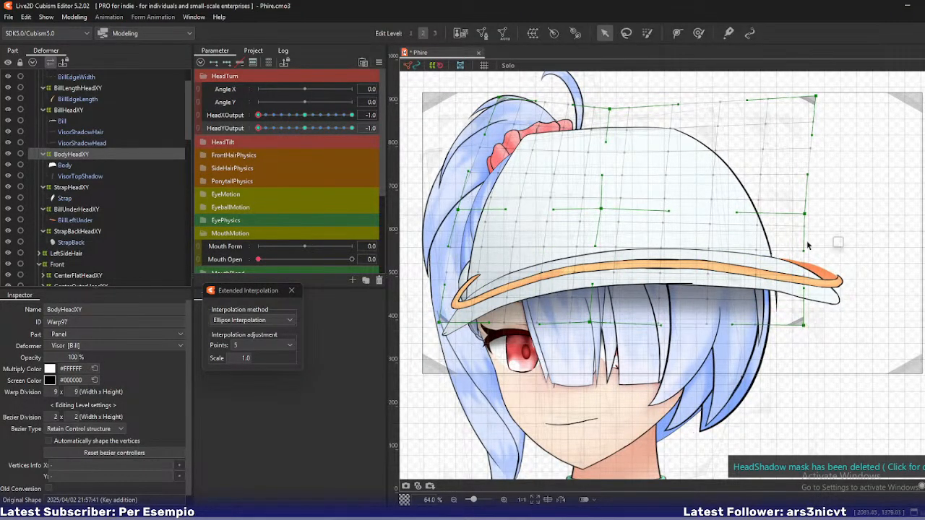
{"action": "left_click_drag", "start_coordinate": [815, 96], "coordinate": [804, 106]}
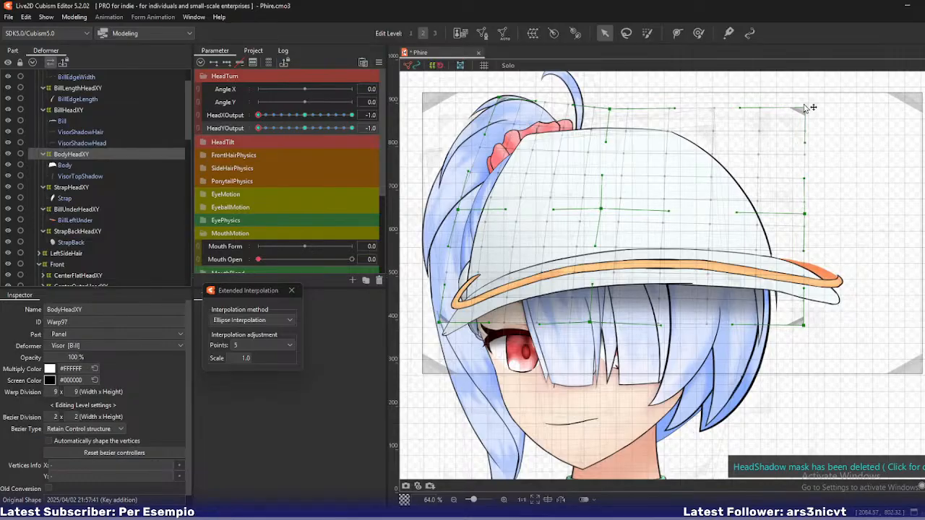
Lower BodyHeadXY's upper ponytail-side points and nudge its upper middle point and opposite lower corner away from the ponytail, previewing HeadYOutput
{"action": "left_click_drag", "start_coordinate": [609, 108], "coordinate": [616, 108]}
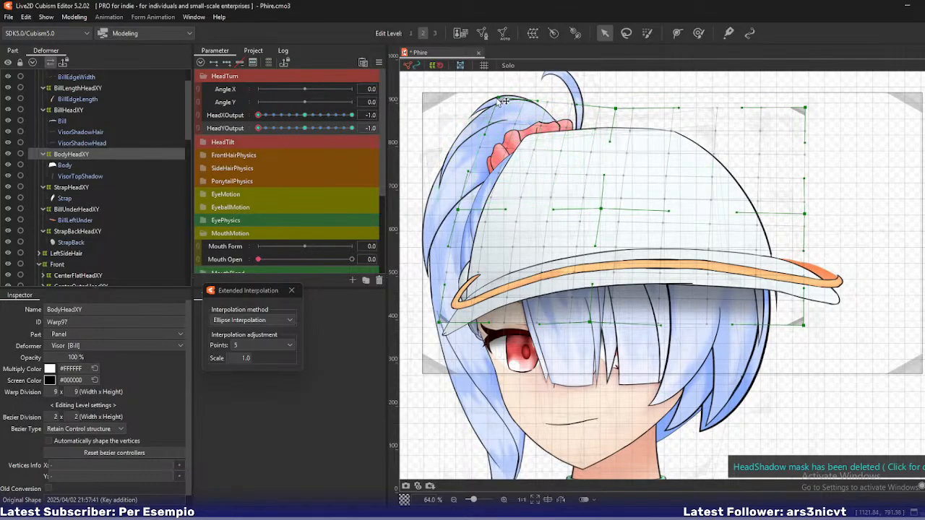
{"action": "left_click_drag", "start_coordinate": [498, 96], "coordinate": [494, 107]}
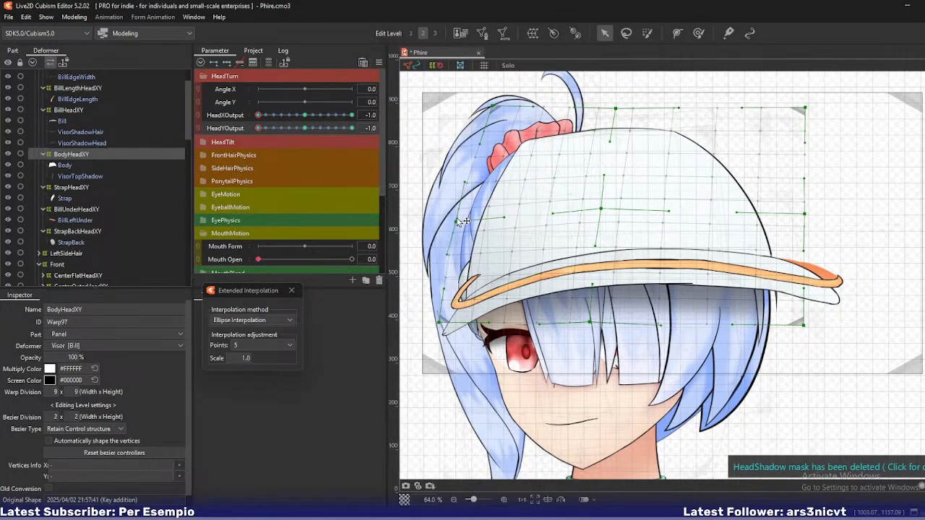
{"action": "mouse_move", "coordinate": [256, 130]}
{"action": "left_mouse_down"}
{"action": "mouse_move", "coordinate": [299, 128]}
{"action": "mouse_move", "coordinate": [248, 143]}
{"action": "mouse_move", "coordinate": [276, 135]}
{"action": "mouse_move", "coordinate": [251, 135]}
{"action": "left_mouse_up"}
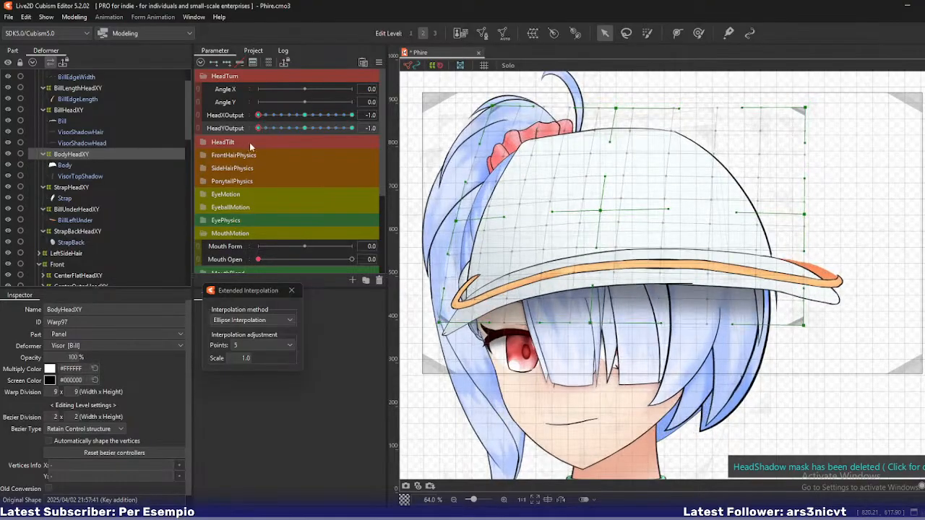
{"action": "mouse_move", "coordinate": [806, 215]}
{"action": "left_mouse_down"}
{"action": "mouse_move", "coordinate": [798, 214]}
{"action": "mouse_move", "coordinate": [807, 215]}
{"action": "left_mouse_up"}
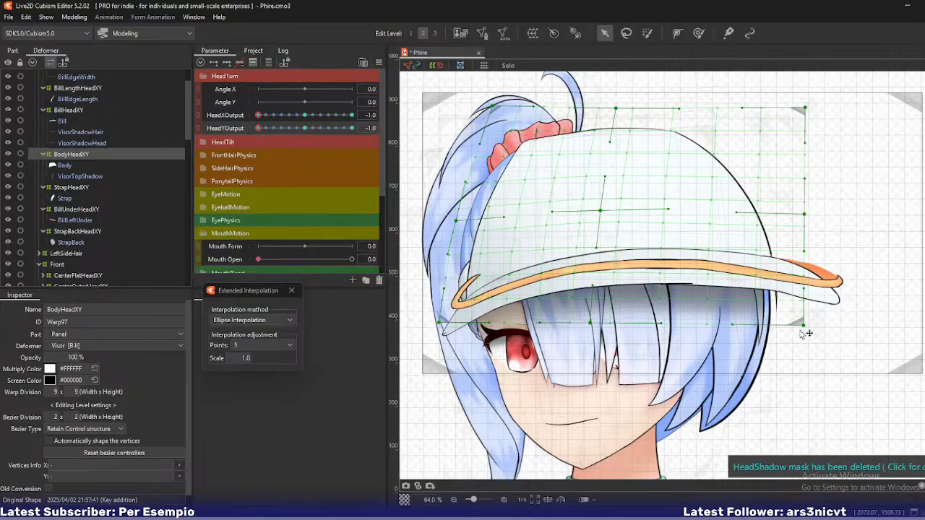
{"action": "left_click_drag", "start_coordinate": [803, 325], "coordinate": [809, 327]}
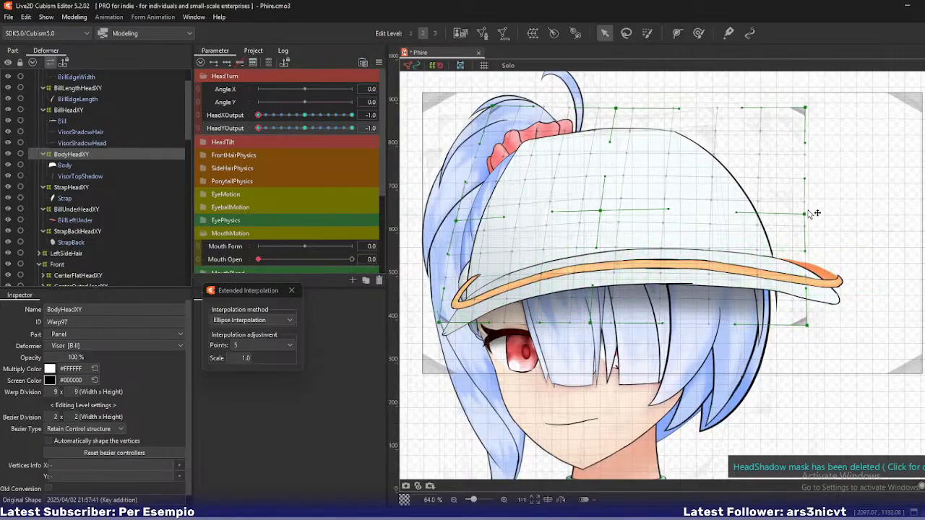
Shift BodyHeadXY's centre and upper middle point downward toward the ponytail, raise its opposite upper corner, and nudge that side's middle point inward, previewing both head outputs
{"action": "left_click_drag", "start_coordinate": [805, 214], "coordinate": [801, 214]}
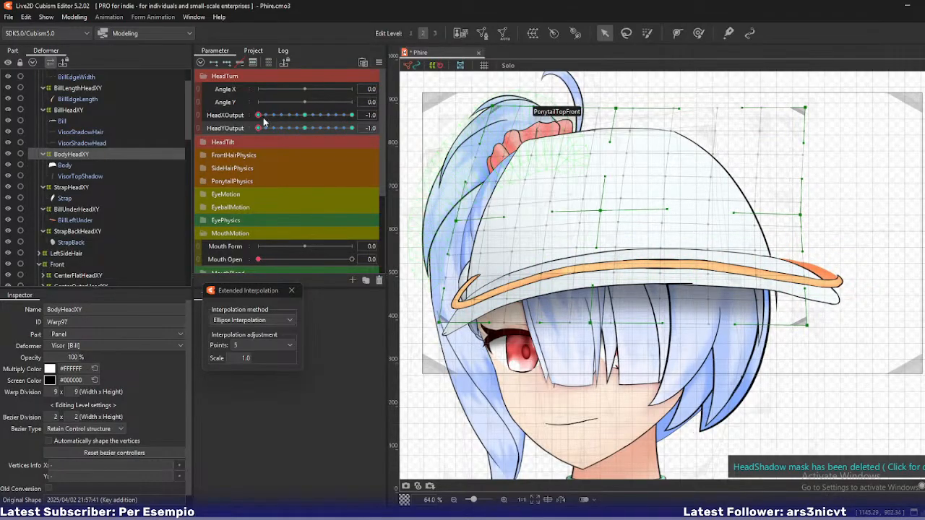
{"action": "left_click_drag", "start_coordinate": [260, 117], "coordinate": [245, 143]}
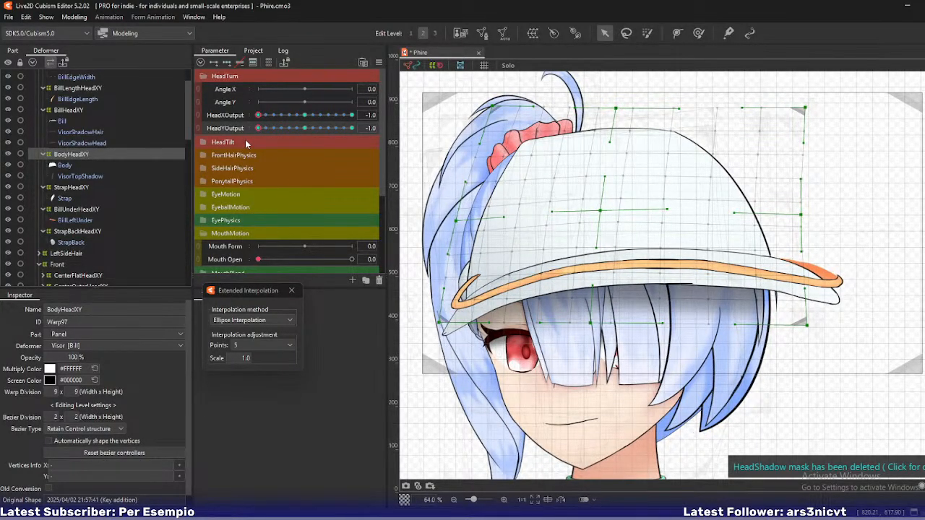
{"action": "mouse_move", "coordinate": [258, 128]}
{"action": "left_mouse_down"}
{"action": "mouse_move", "coordinate": [282, 131]}
{"action": "mouse_move", "coordinate": [242, 135]}
{"action": "mouse_move", "coordinate": [393, 125]}
{"action": "mouse_move", "coordinate": [250, 121]}
{"action": "left_mouse_up"}
{"action": "left_click_drag", "start_coordinate": [615, 109], "coordinate": [603, 123]}
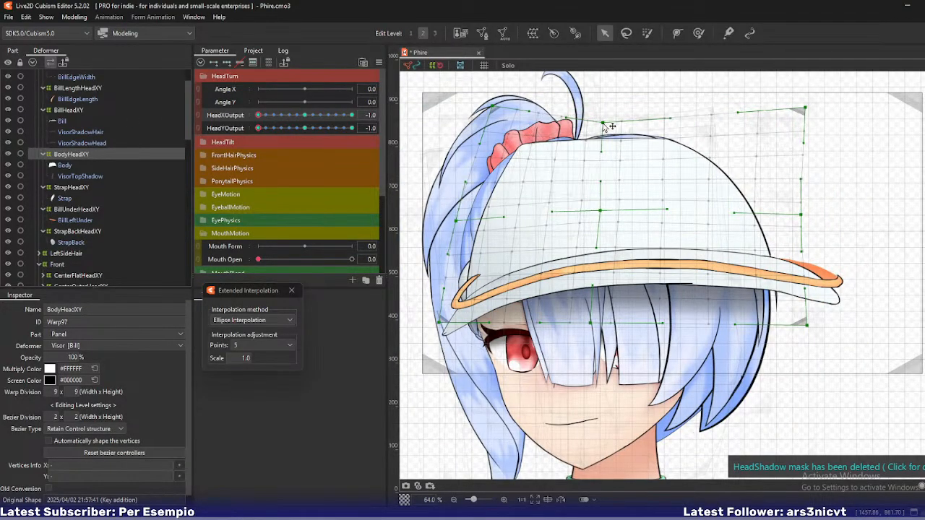
{"action": "left_click_drag", "start_coordinate": [804, 108], "coordinate": [798, 96]}
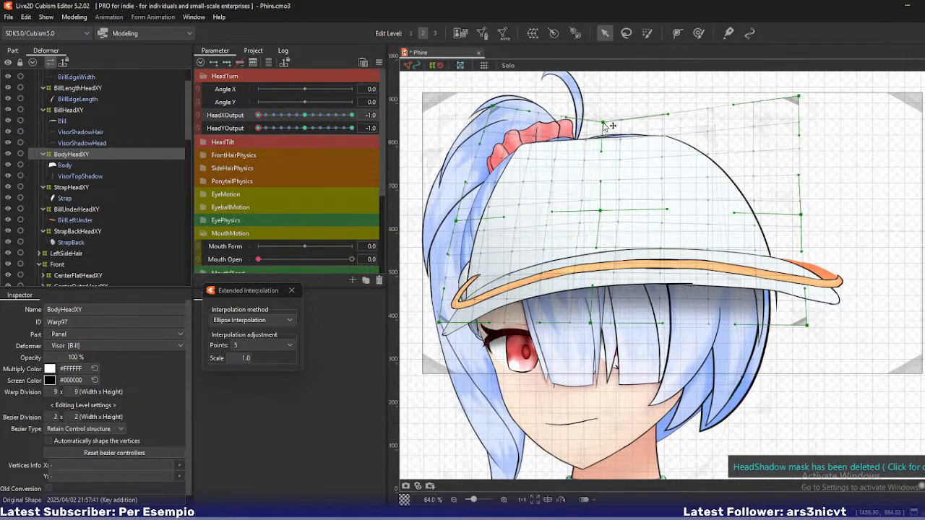
{"action": "left_click_drag", "start_coordinate": [604, 124], "coordinate": [603, 118]}
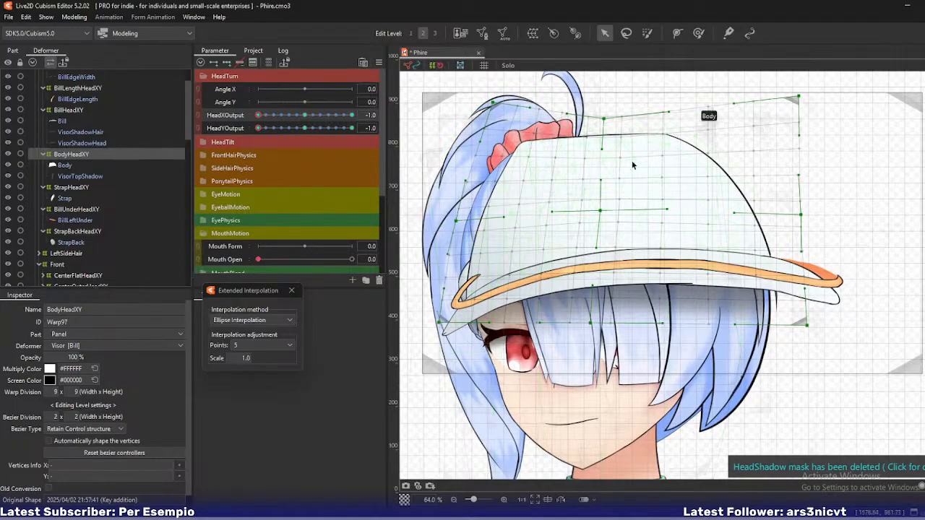
{"action": "left_click_drag", "start_coordinate": [599, 211], "coordinate": [587, 215]}
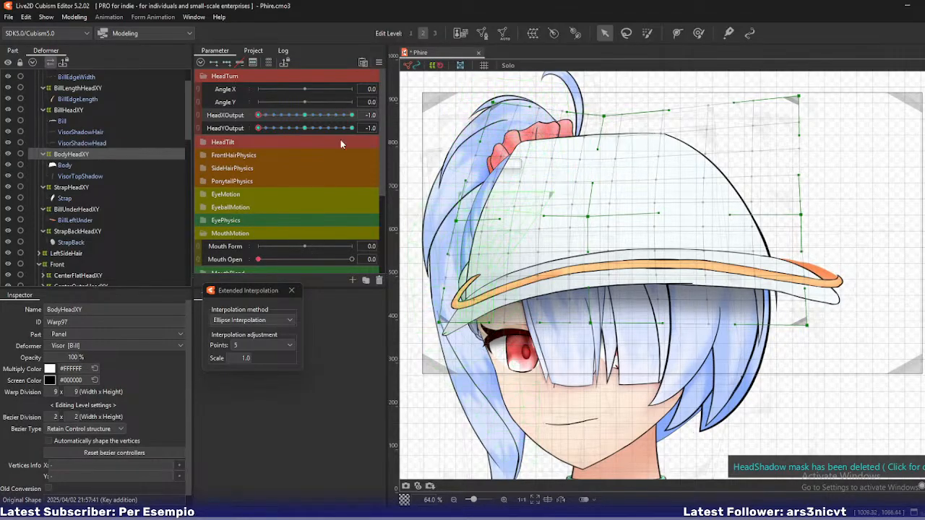
Select BillWidthHeadXY and lower its centre, lower middle point, and the middle and lower points along both side edges
{"action": "scroll", "coordinate": [96, 184], "scroll_direction": "up", "scroll_amount": 2}
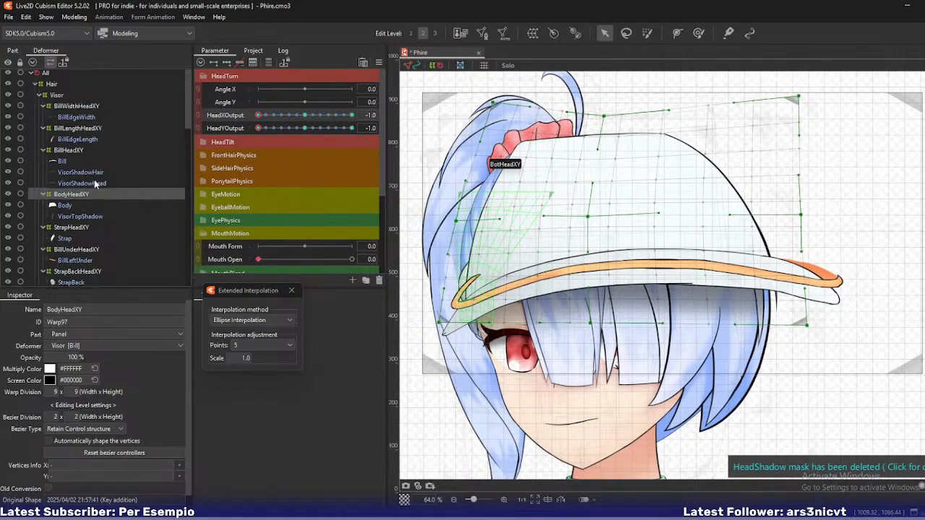
{"action": "left_click", "coordinate": [80, 109]}
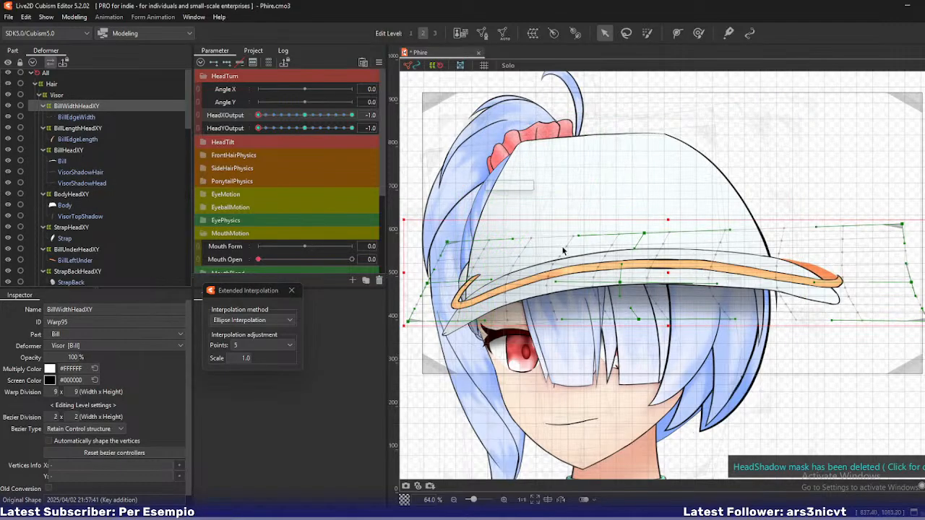
{"action": "left_click_drag", "start_coordinate": [713, 287], "coordinate": [707, 256]}
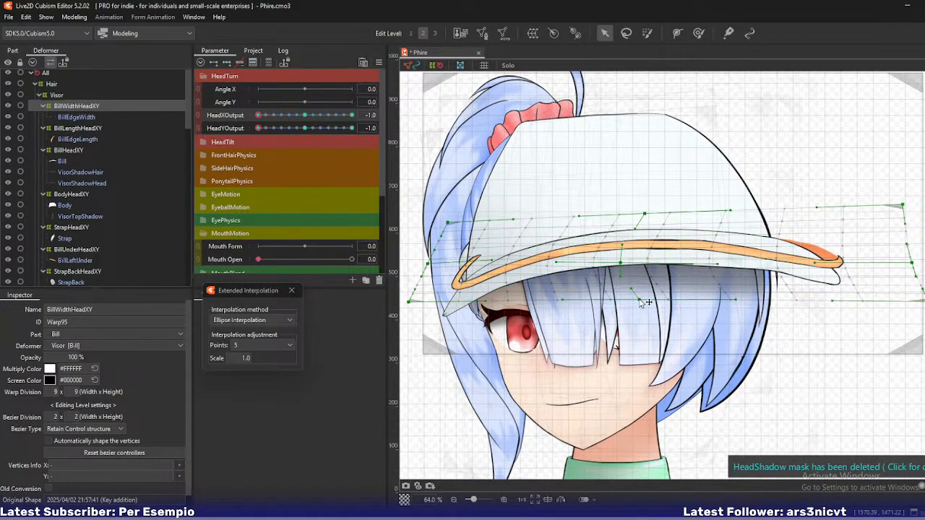
{"action": "left_click_drag", "start_coordinate": [626, 265], "coordinate": [640, 309]}
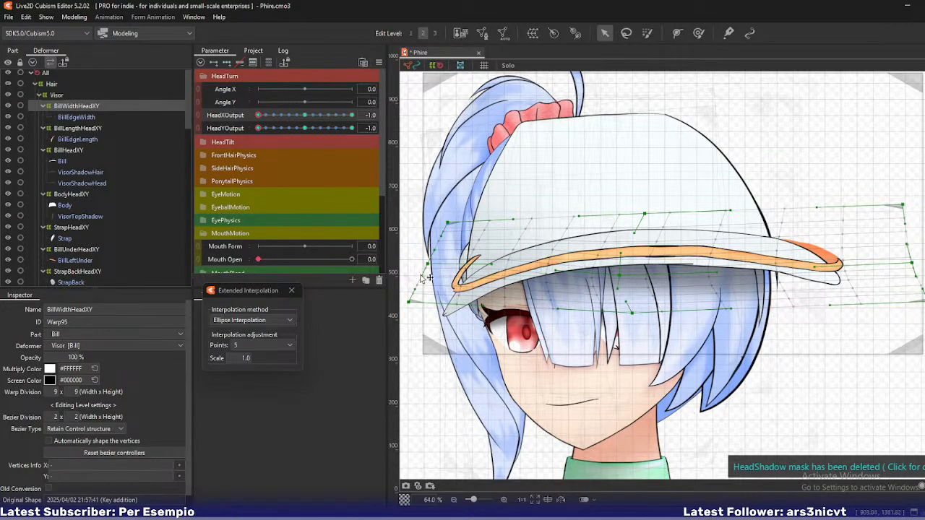
{"action": "left_click_drag", "start_coordinate": [416, 305], "coordinate": [412, 326]}
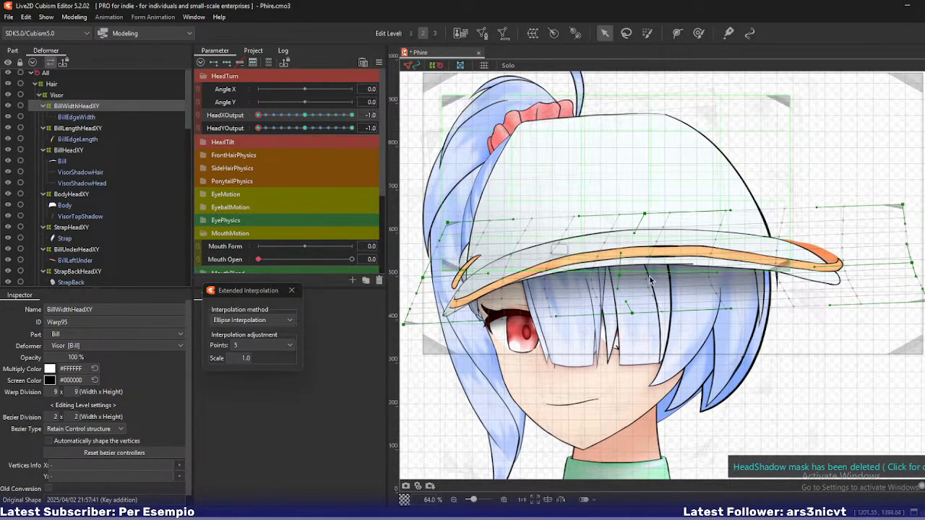
{"action": "left_click_drag", "start_coordinate": [914, 265], "coordinate": [911, 283]}
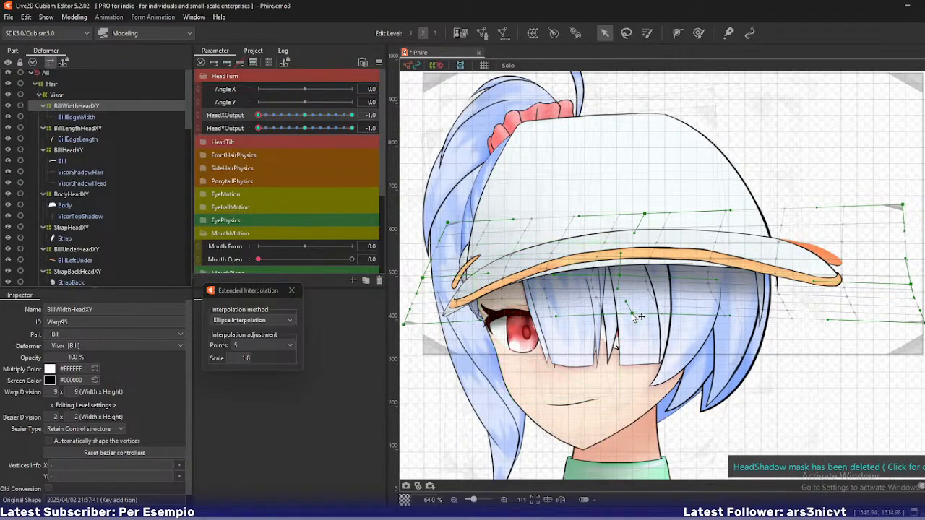
Further lower BillWidthHeadXY's lower middle, centre and upper middle points, shifting them slightly toward the ponytail
{"action": "left_click_drag", "start_coordinate": [628, 319], "coordinate": [628, 329]}
{"action": "left_click_drag", "start_coordinate": [619, 278], "coordinate": [623, 288]}
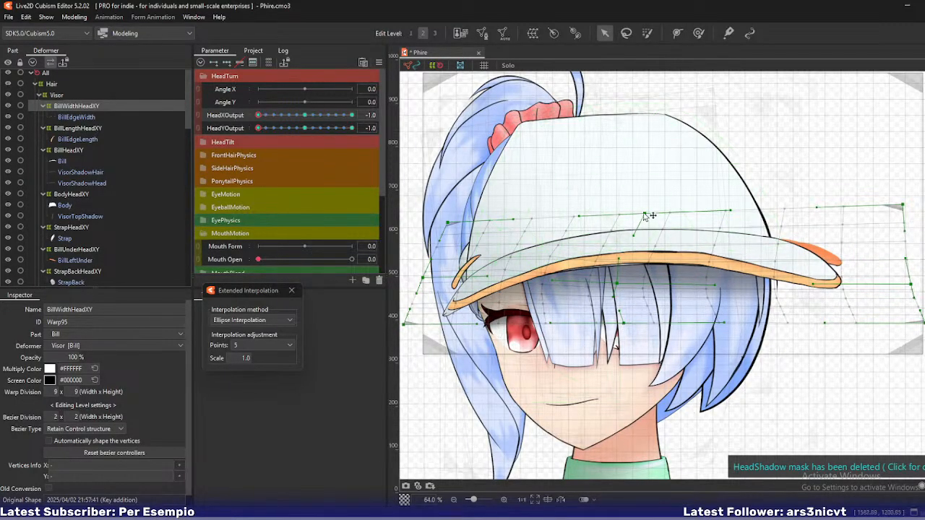
{"action": "left_click_drag", "start_coordinate": [649, 216], "coordinate": [642, 226]}
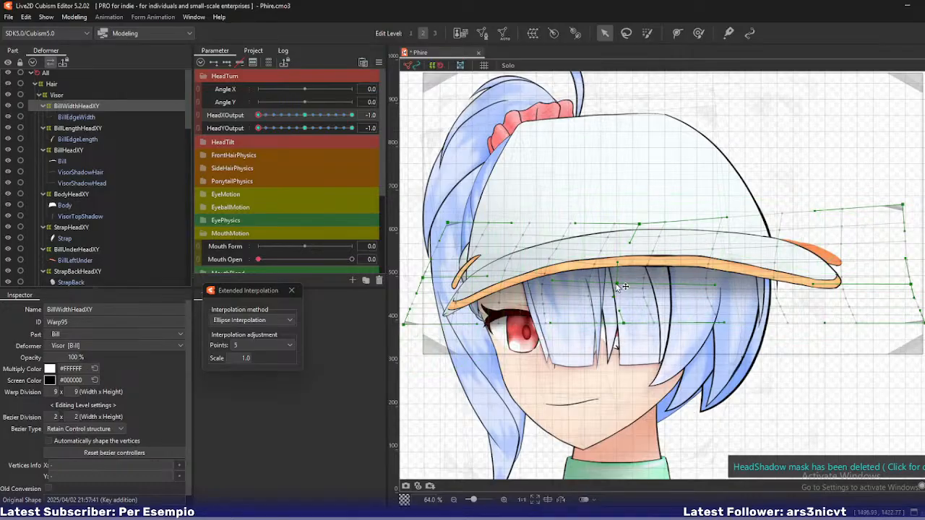
{"action": "left_click_drag", "start_coordinate": [616, 280], "coordinate": [615, 289]}
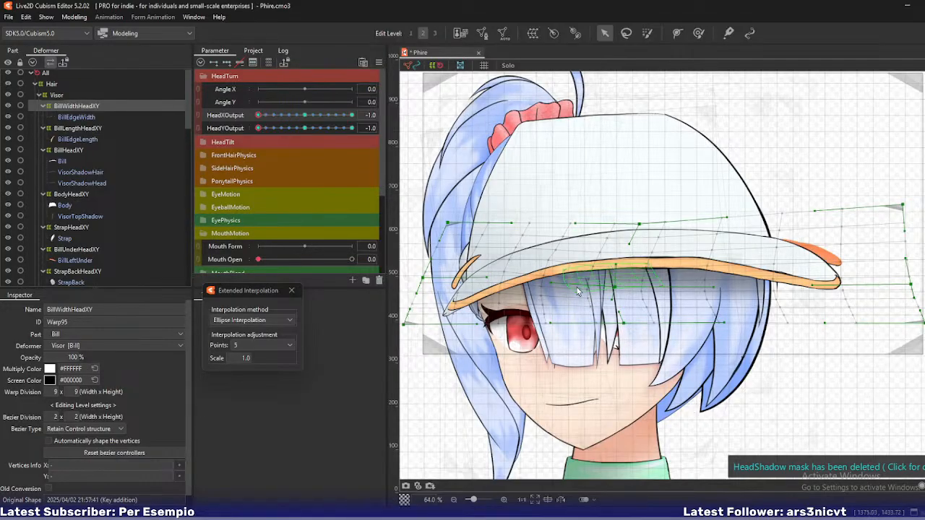
Lower BillWidthHeadXY's ponytail-side middle point and both ponytail-side corners, shifting the corners slightly outward
{"action": "scroll", "coordinate": [605, 288], "scroll_direction": "up", "scroll_amount": 2}
{"action": "left_click_drag", "start_coordinate": [606, 287], "coordinate": [658, 285]}
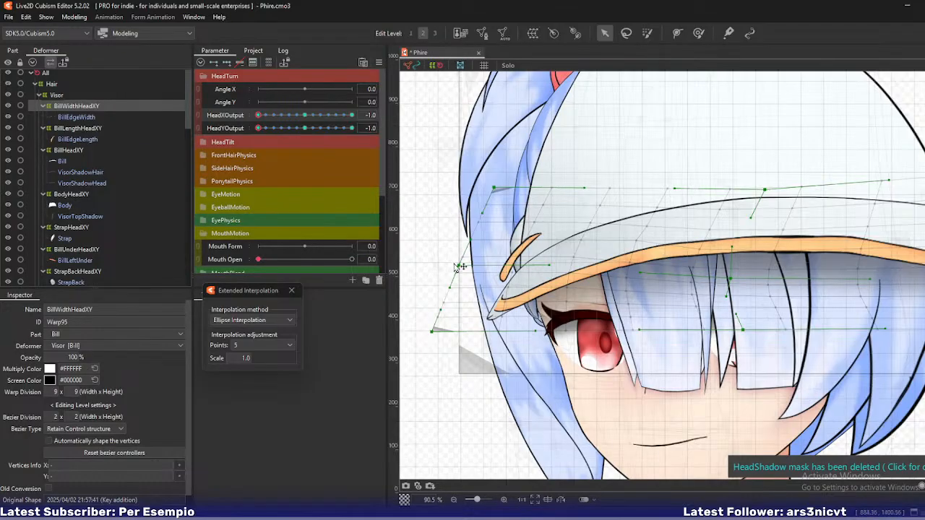
{"action": "left_click_drag", "start_coordinate": [456, 267], "coordinate": [457, 277]}
{"action": "left_click_drag", "start_coordinate": [434, 331], "coordinate": [426, 342]}
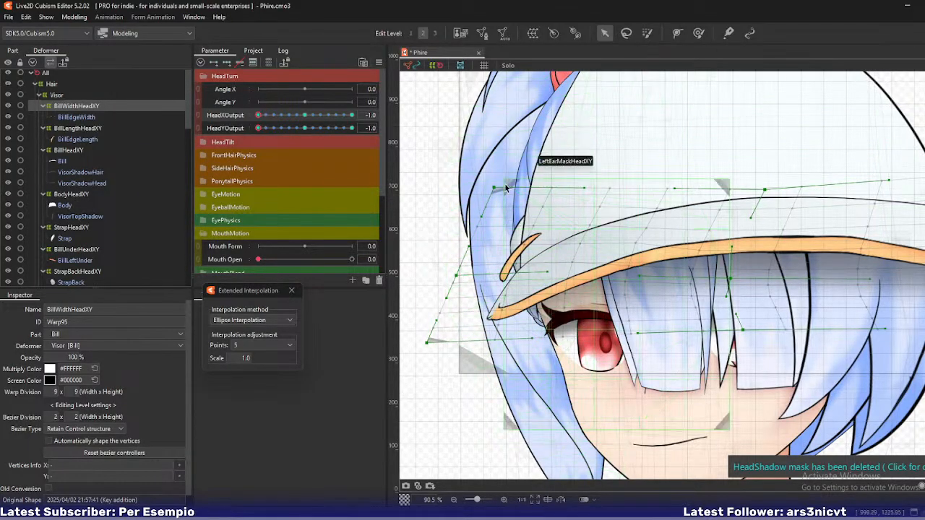
{"action": "left_click_drag", "start_coordinate": [494, 189], "coordinate": [489, 201]}
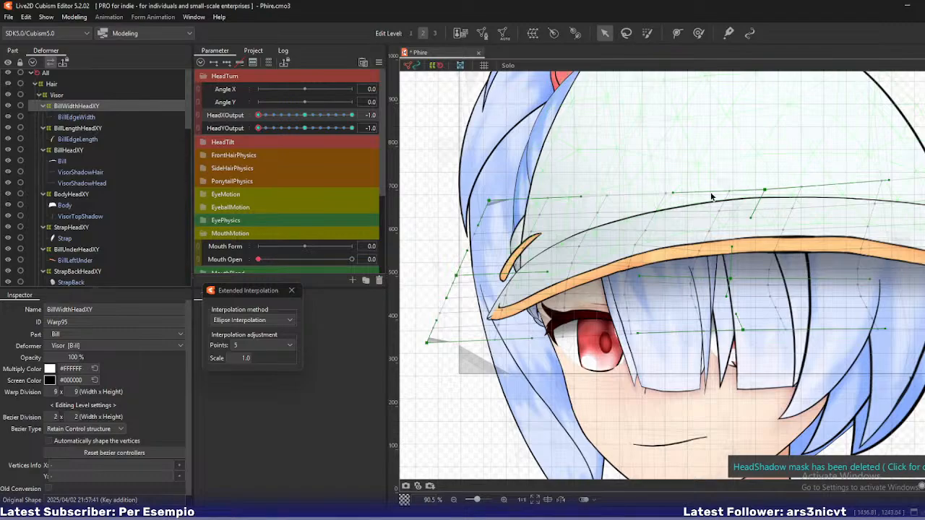
Raise BillWidthHeadXY's middle point opposite the ponytail, undoing a trial move of the upper corner, and nudge the upper middle point, previewing the head outputs
{"action": "scroll", "coordinate": [694, 208], "scroll_direction": "right", "scroll_amount": 5}
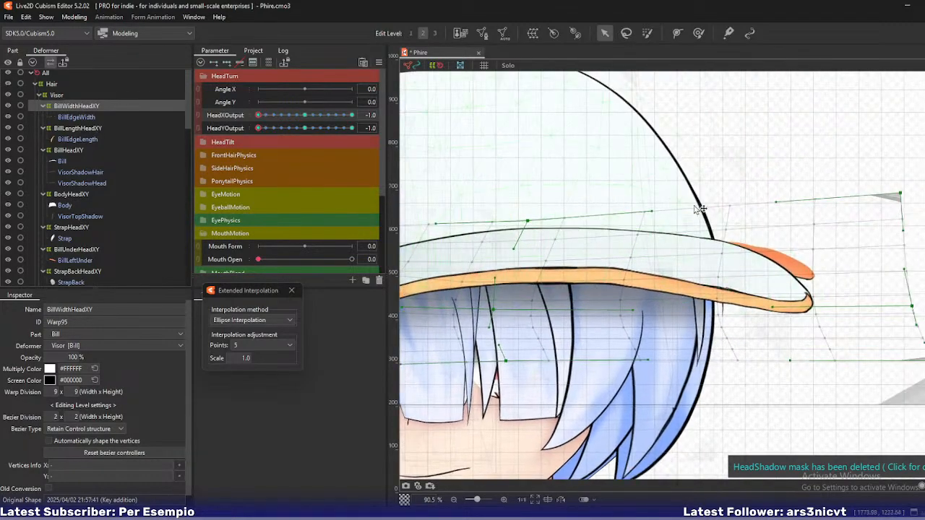
{"action": "left_click_drag", "start_coordinate": [902, 196], "coordinate": [909, 210]}
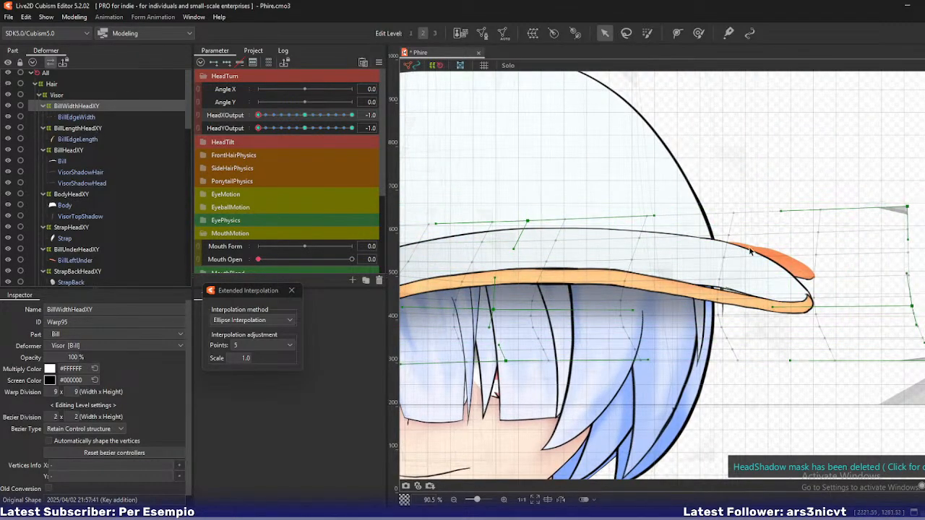
{"action": "key", "text": "ctrl+z"}
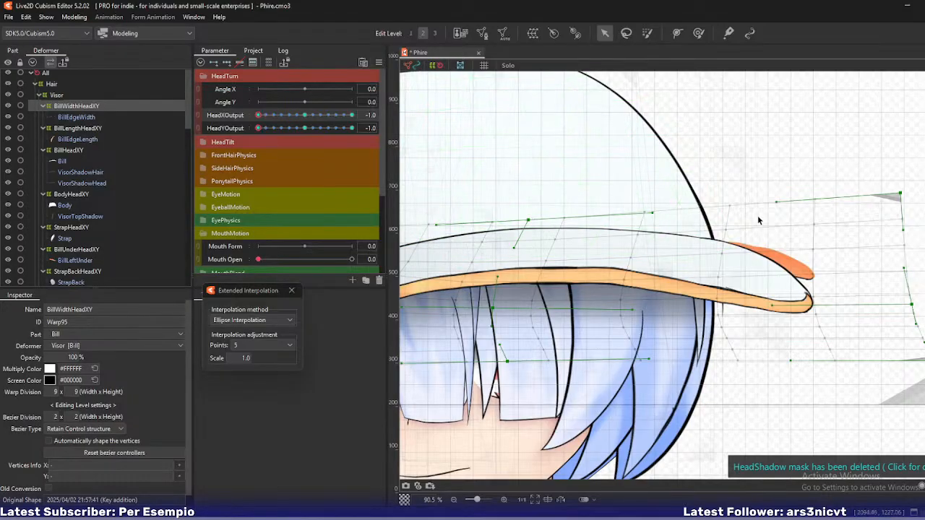
{"action": "left_click_drag", "start_coordinate": [914, 307], "coordinate": [916, 297]}
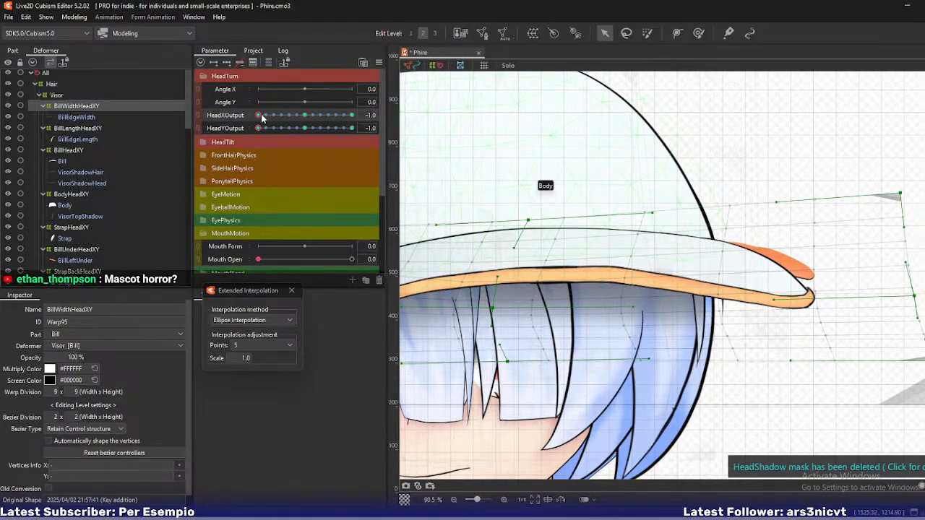
{"action": "left_click_drag", "start_coordinate": [258, 115], "coordinate": [234, 132]}
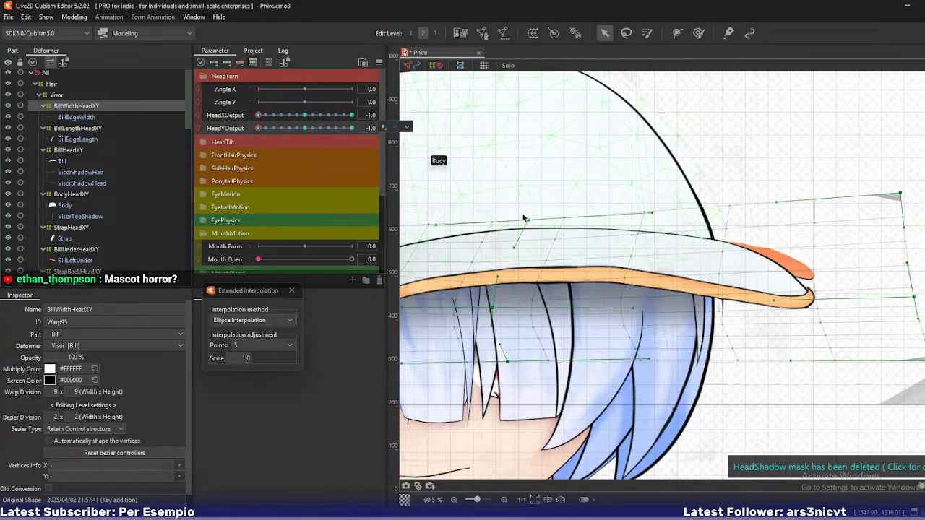
{"action": "left_click_drag", "start_coordinate": [525, 218], "coordinate": [520, 223]}
Select BillLengthHeadXY and move the whole warp downward toward the ponytail so the side trim meets the bill's front trim
{"action": "left_click_drag", "start_coordinate": [447, 219], "coordinate": [556, 220]}
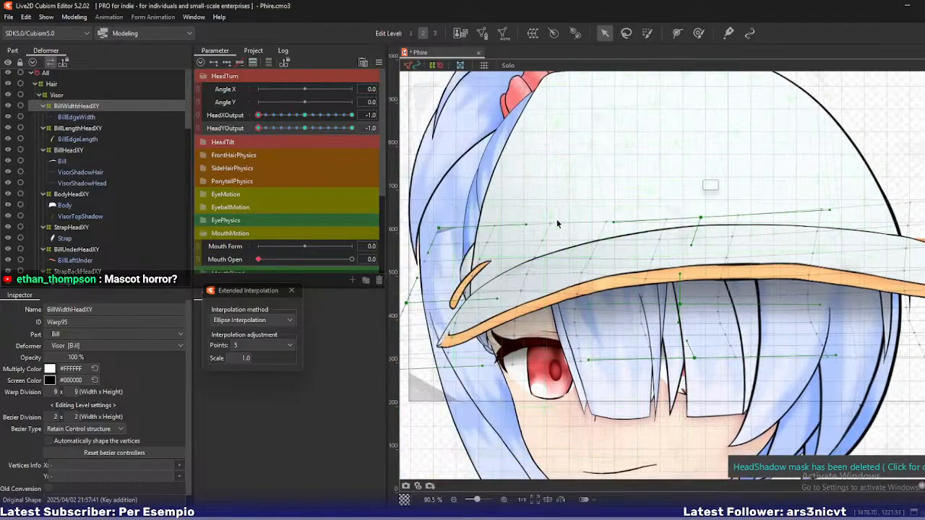
{"action": "scroll", "coordinate": [509, 239], "scroll_direction": "up", "scroll_amount": 2}
{"action": "left_click_drag", "start_coordinate": [477, 228], "coordinate": [528, 218]}
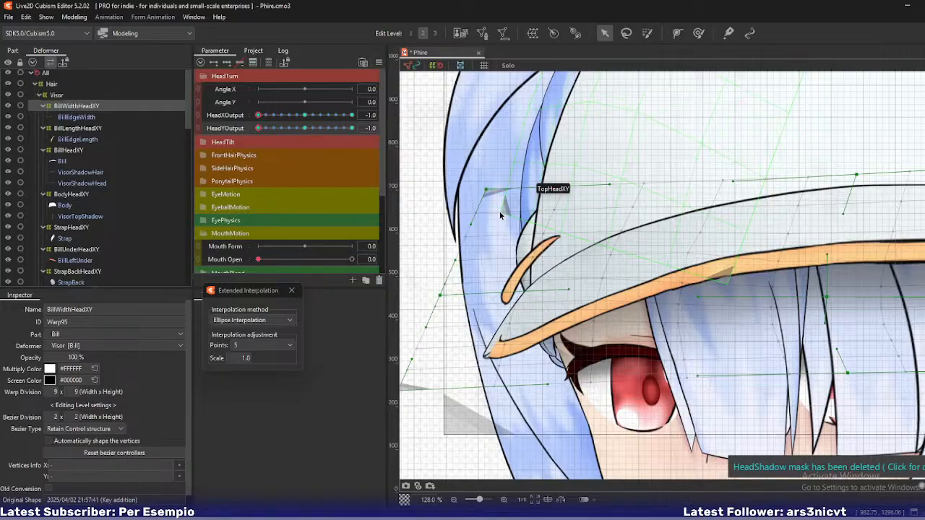
{"action": "left_click", "coordinate": [88, 129]}
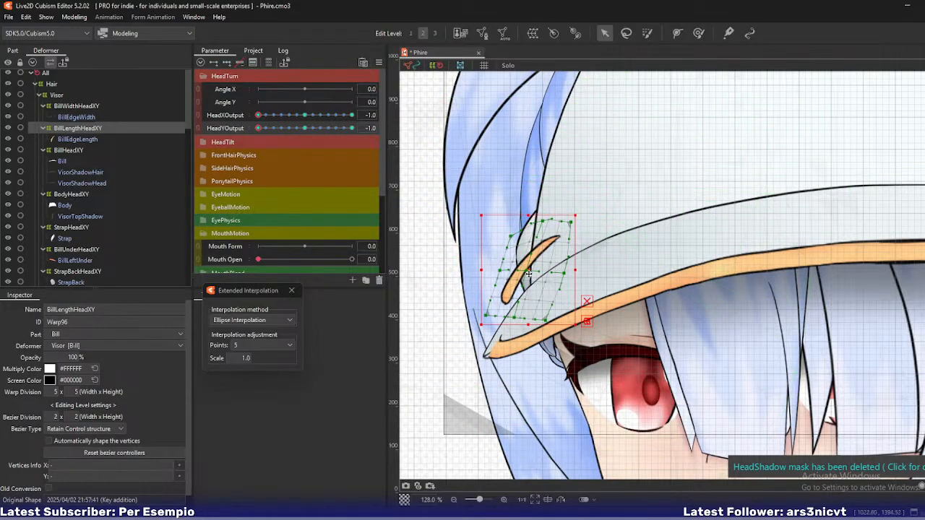
{"action": "left_click_drag", "start_coordinate": [528, 270], "coordinate": [517, 313]}
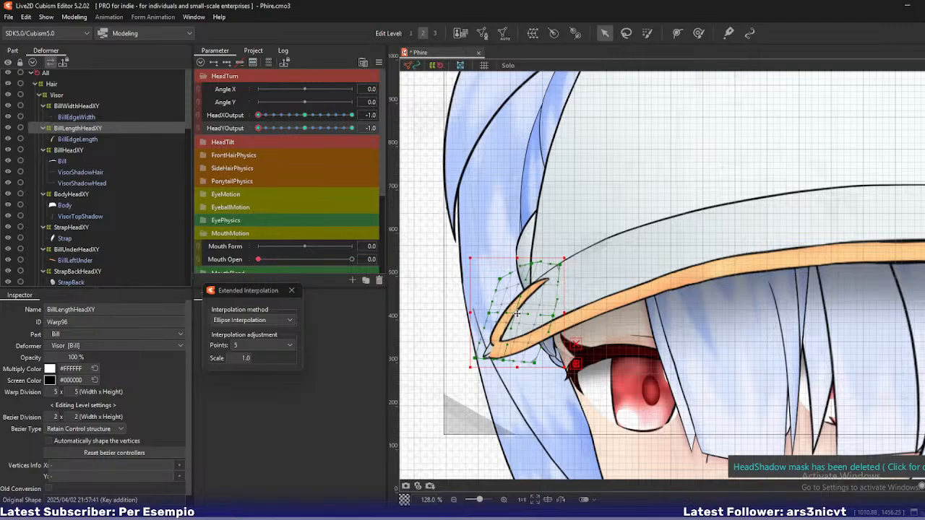
{"action": "left_click", "coordinate": [525, 317]}
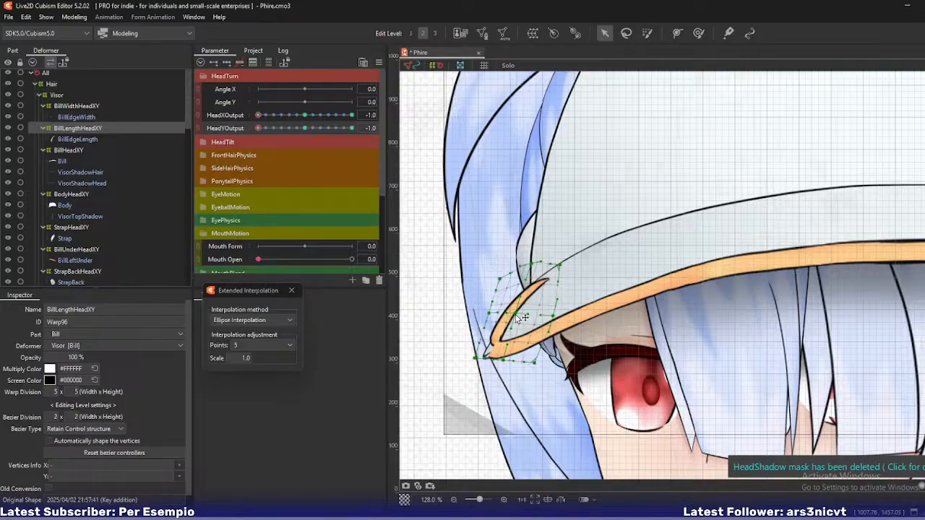
{"action": "left_click", "coordinate": [510, 312]}
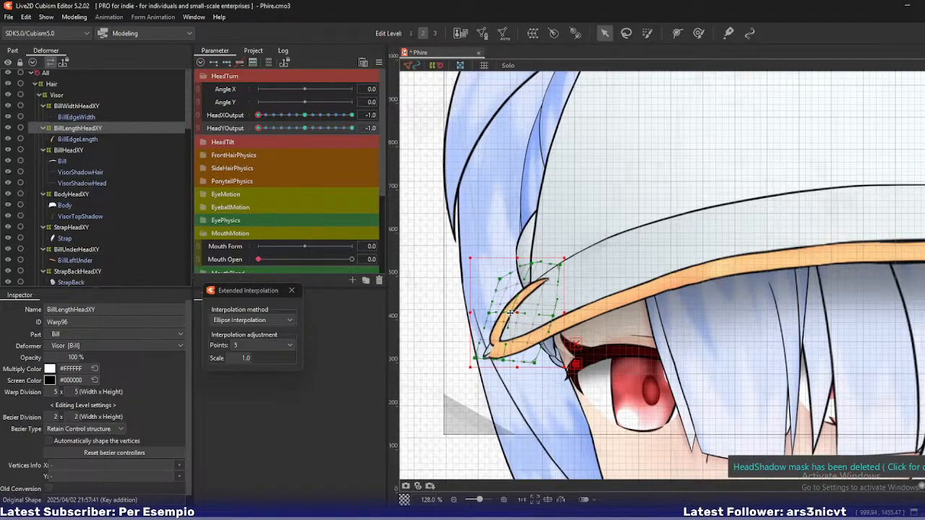
Pull BillLengthHeadXY's ponytail-side middle and lower points outward, lower its lower middle and opposite corner, and shift the face-side upper corner up toward the ponytail
{"action": "scroll", "coordinate": [508, 318], "scroll_direction": "up", "scroll_amount": 3}
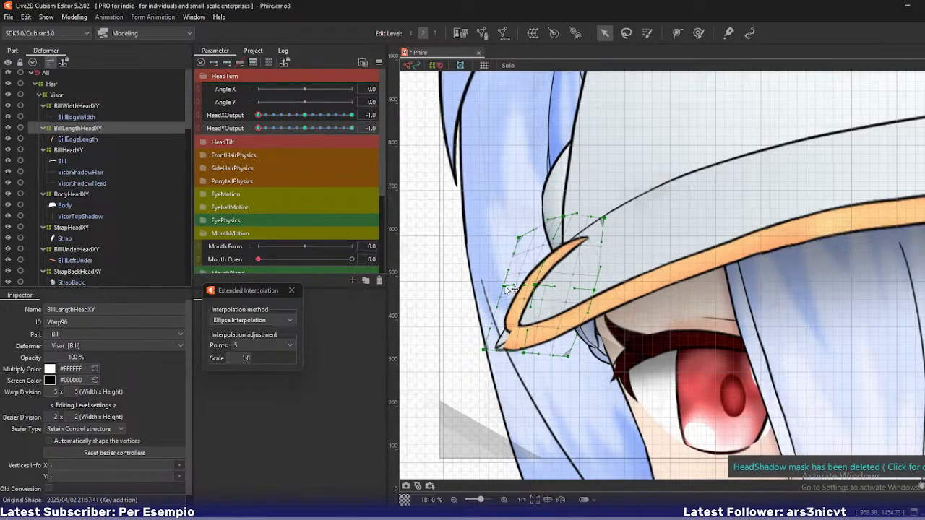
{"action": "left_click_drag", "start_coordinate": [510, 289], "coordinate": [504, 288]}
{"action": "left_click_drag", "start_coordinate": [486, 349], "coordinate": [479, 364]}
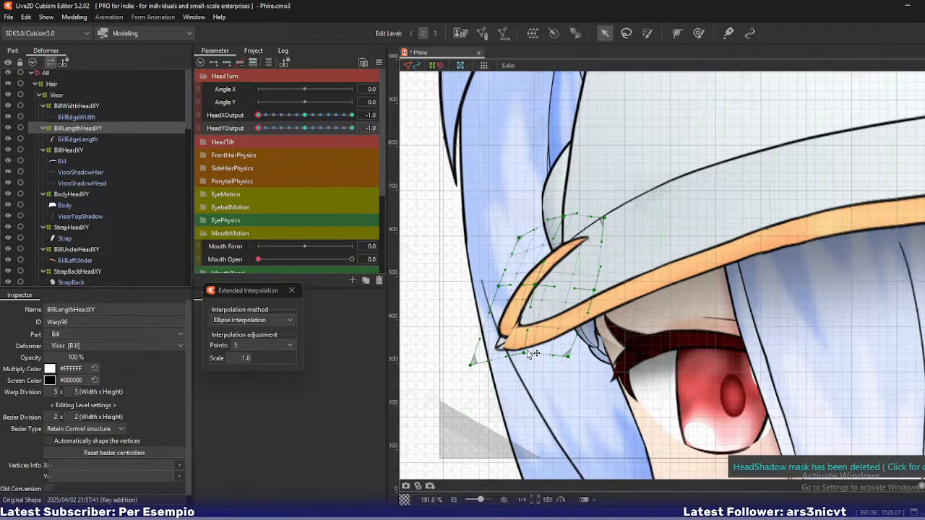
{"action": "left_click_drag", "start_coordinate": [533, 353], "coordinate": [521, 383]}
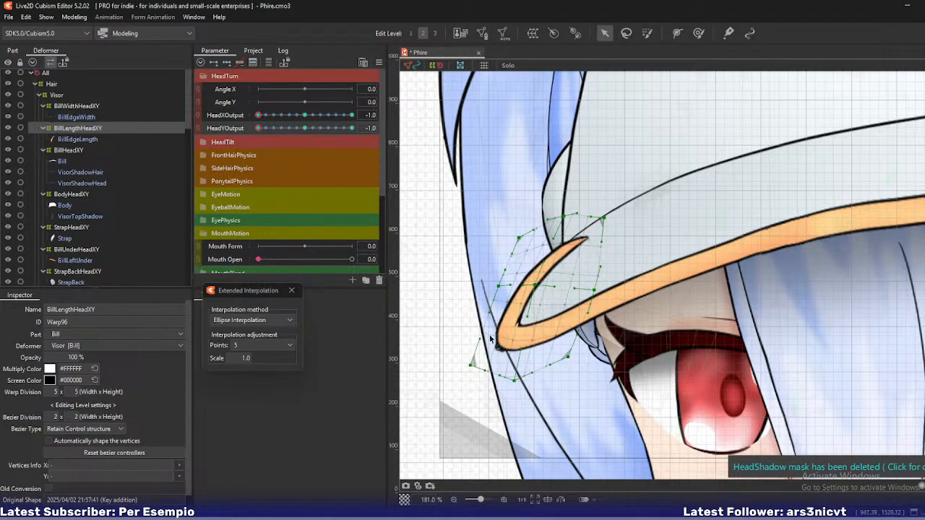
{"action": "left_click_drag", "start_coordinate": [500, 284], "coordinate": [490, 293]}
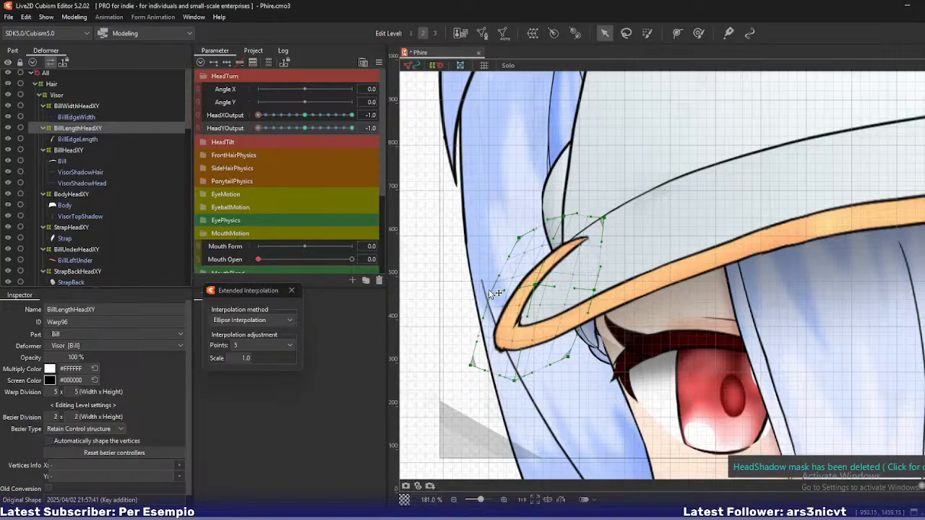
{"action": "left_click_drag", "start_coordinate": [569, 357], "coordinate": [567, 375]}
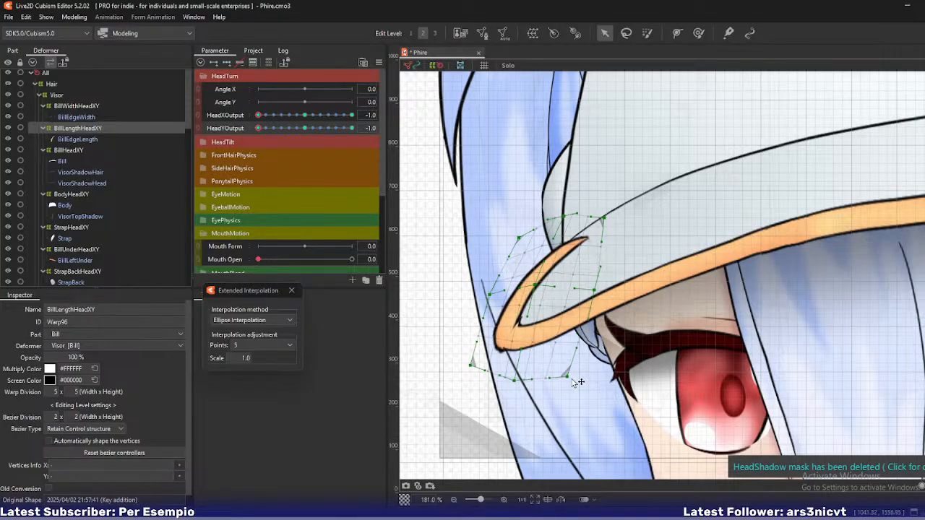
{"action": "mouse_move", "coordinate": [604, 216]}
{"action": "left_mouse_down"}
{"action": "mouse_move", "coordinate": [553, 216]}
{"action": "mouse_move", "coordinate": [595, 210]}
{"action": "left_mouse_up"}
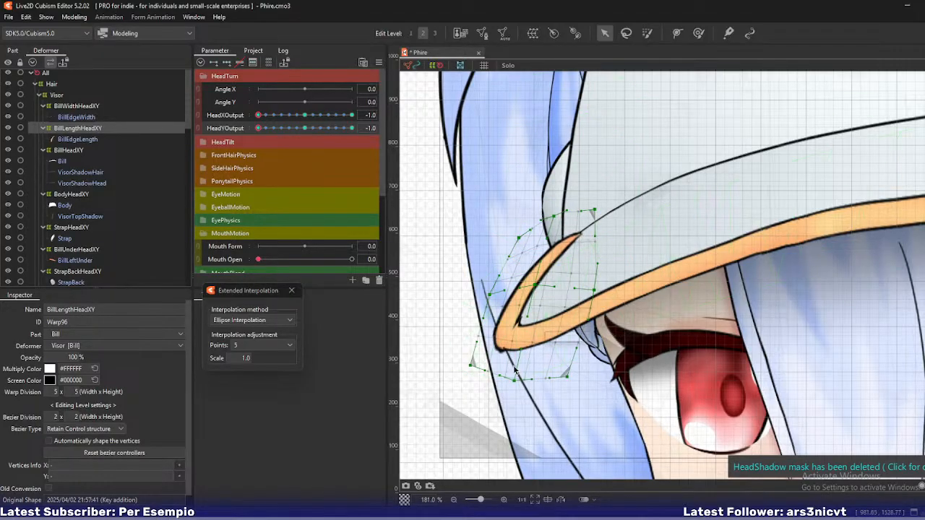
Nudge BillLengthHeadXY's lower middle point up, and move BillHeadXY's ponytail-side lower corner slightly up and inward
{"action": "left_click_drag", "start_coordinate": [514, 380], "coordinate": [518, 376]}
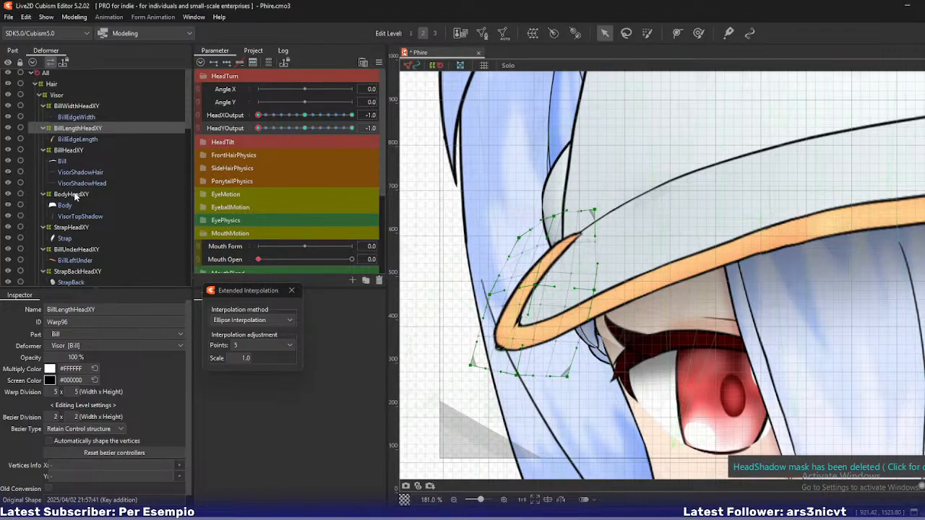
{"action": "left_click", "coordinate": [64, 152]}
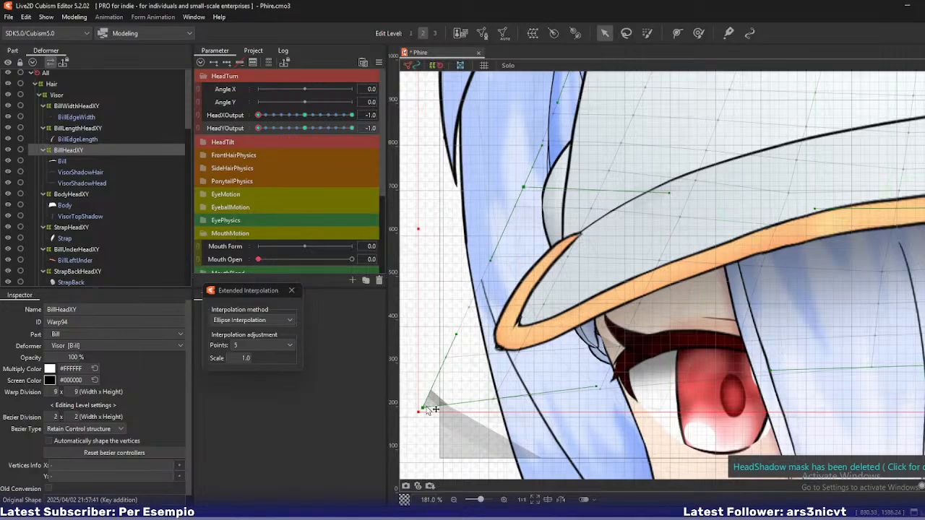
{"action": "left_click_drag", "start_coordinate": [427, 407], "coordinate": [435, 393]}
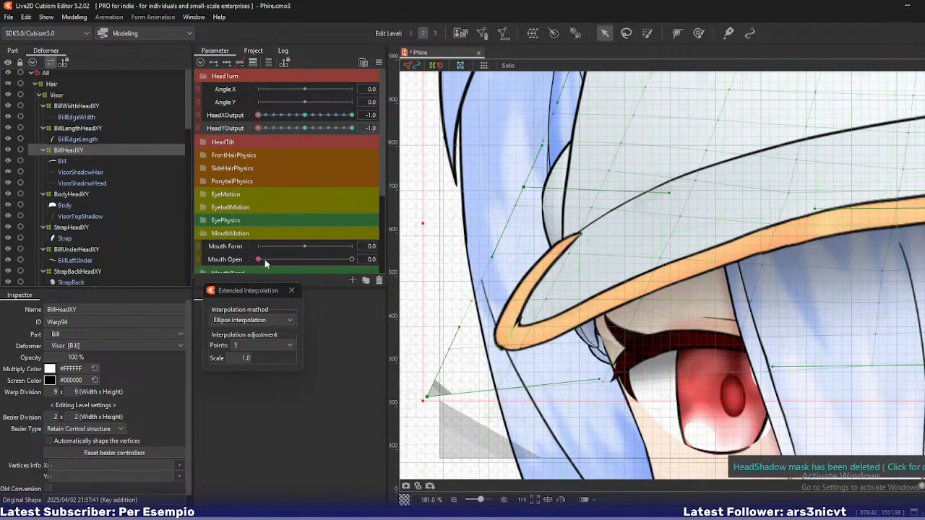
Shift BillLengthHeadXY's face-side upper corner and middle point toward the ponytail, and nudge its upper middle and lower middle points
{"action": "left_click", "coordinate": [74, 129]}
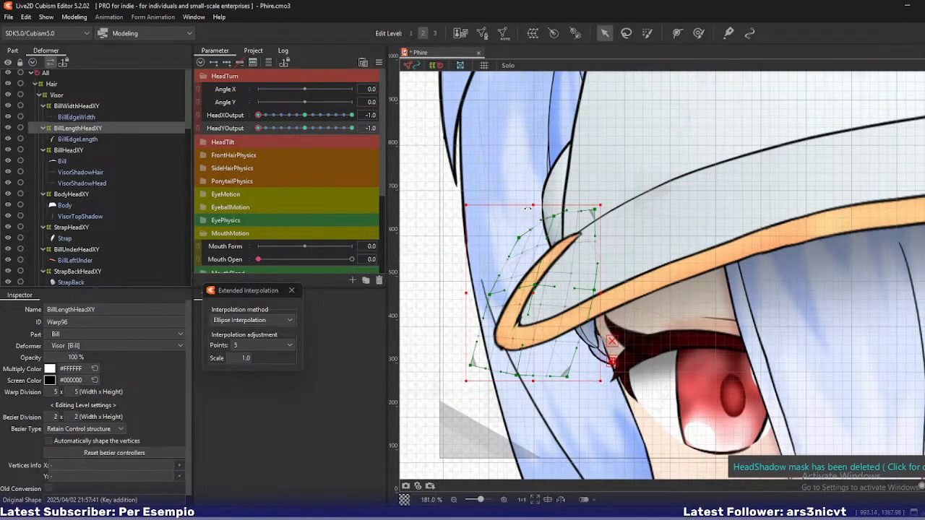
{"action": "left_click", "coordinate": [561, 220]}
{"action": "left_click", "coordinate": [568, 223]}
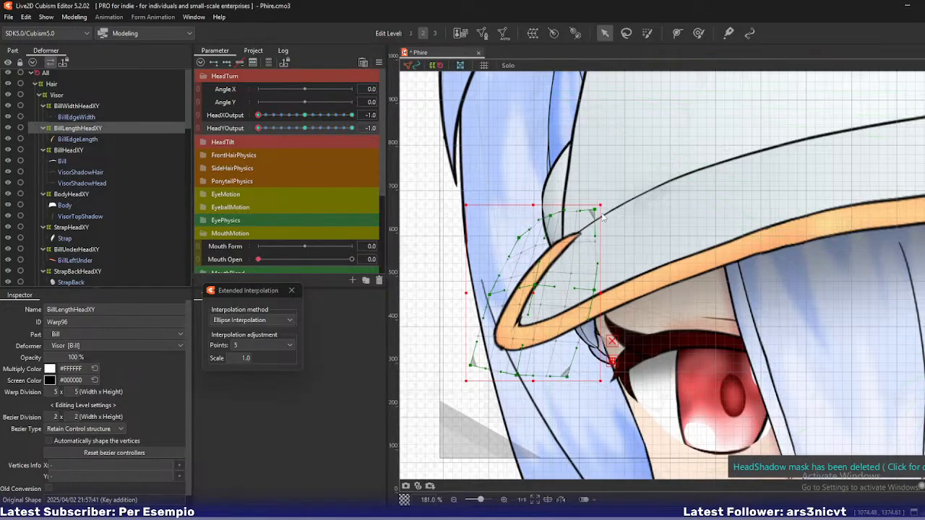
{"action": "left_click_drag", "start_coordinate": [600, 212], "coordinate": [552, 213]}
{"action": "left_click_drag", "start_coordinate": [596, 292], "coordinate": [592, 289]}
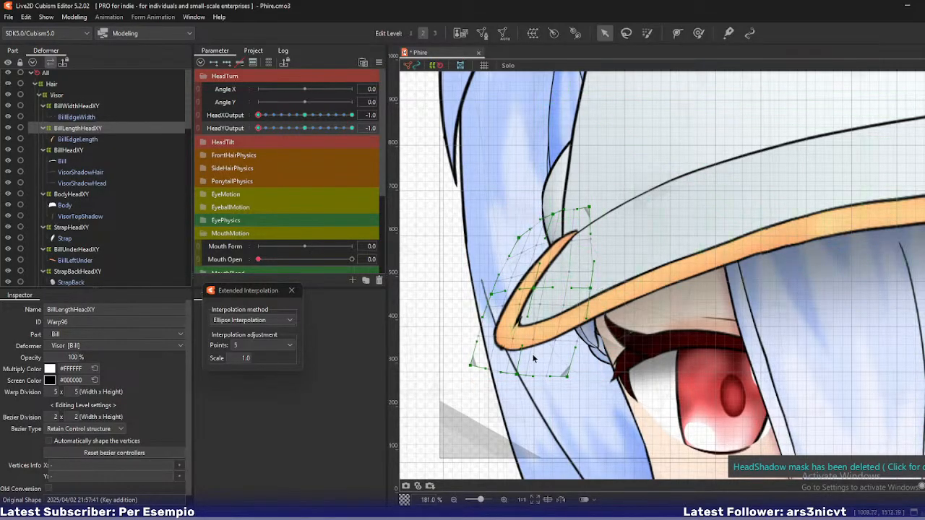
{"action": "left_click_drag", "start_coordinate": [519, 375], "coordinate": [524, 376]}
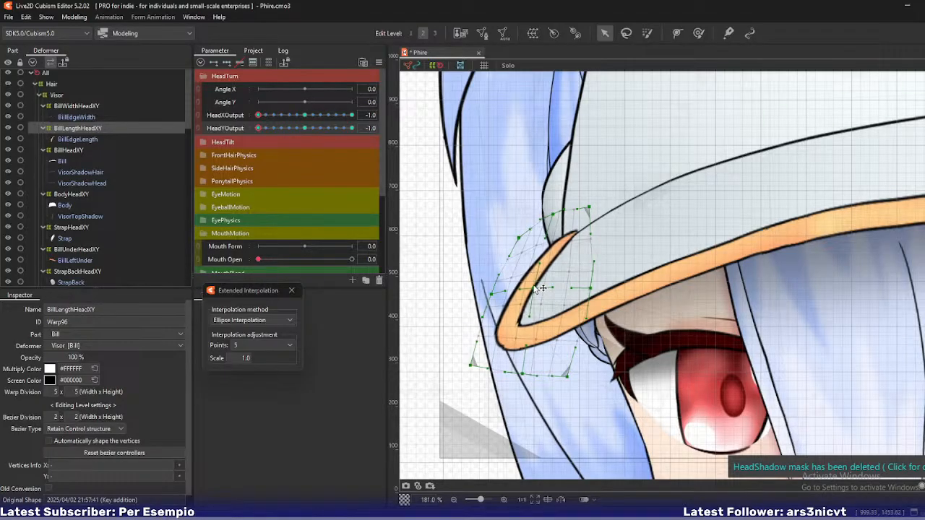
Fine-tune BillLengthHeadXY's lower middle and centre points, and lower its face-side upper corner slightly along the bill's side trim
{"action": "scroll", "coordinate": [541, 288], "scroll_direction": "down", "scroll_amount": 4}
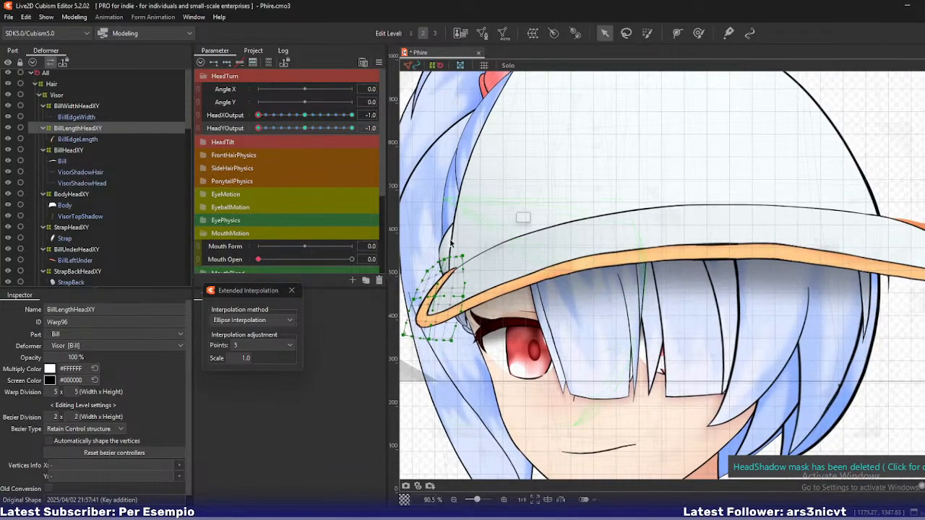
{"action": "scroll", "coordinate": [436, 267], "scroll_direction": "up", "scroll_amount": 5}
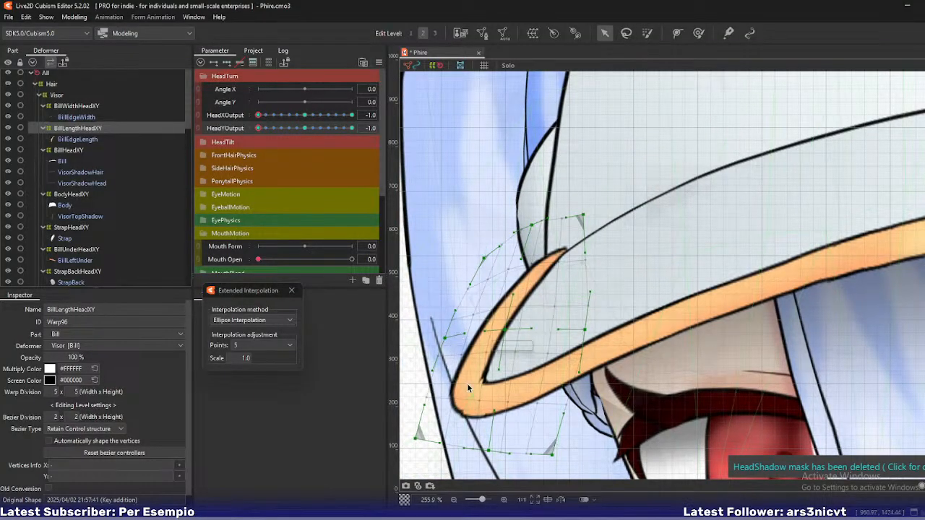
{"action": "left_click_drag", "start_coordinate": [466, 383], "coordinate": [493, 337]}
{"action": "left_click_drag", "start_coordinate": [525, 408], "coordinate": [525, 406]}
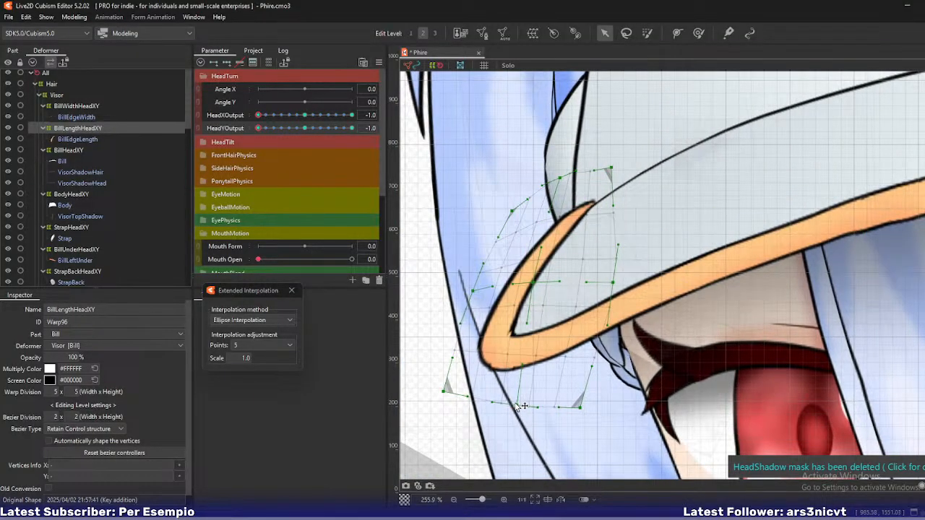
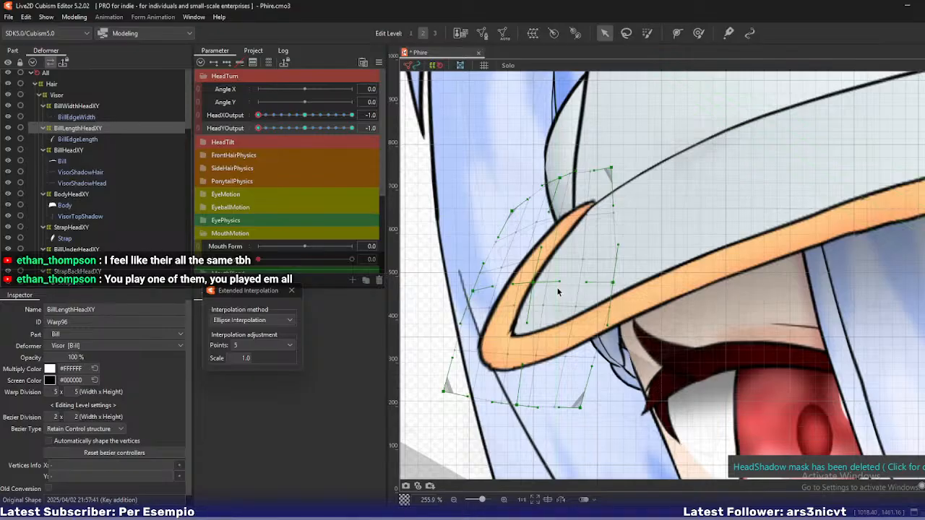
{"action": "left_click_drag", "start_coordinate": [532, 282], "coordinate": [531, 286]}
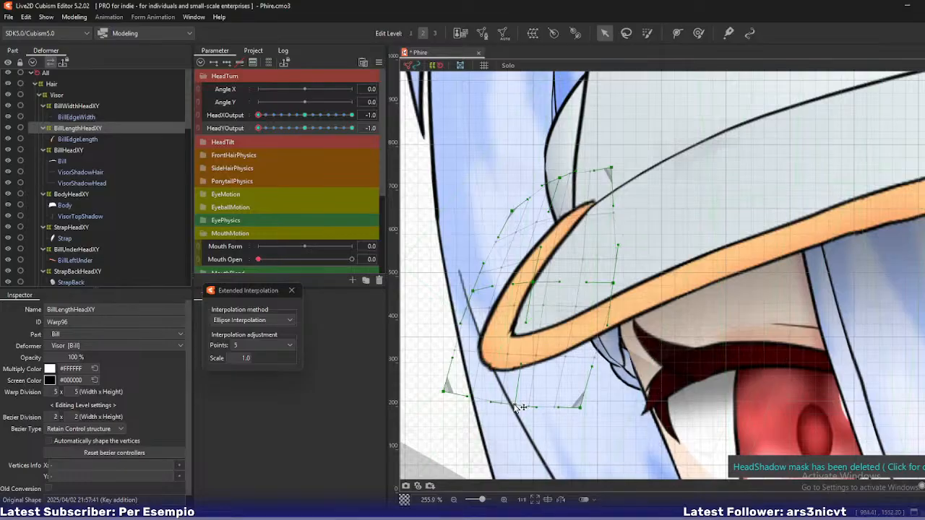
{"action": "left_click_drag", "start_coordinate": [517, 408], "coordinate": [515, 405]}
{"action": "left_click_drag", "start_coordinate": [611, 168], "coordinate": [619, 173]}
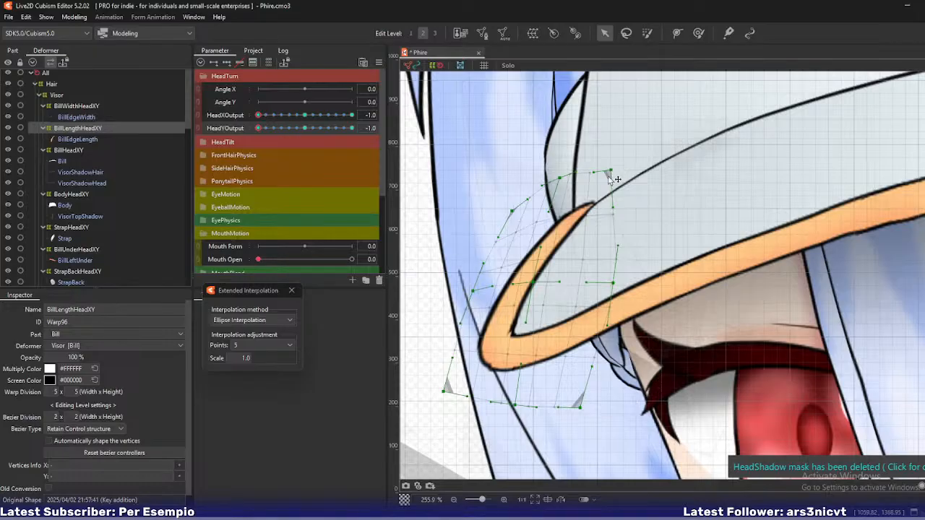
Examine the visor body with BodyHeadXY selected, check the HeadYOutput pose, and look through the hair and ponytail deformers
{"action": "scroll", "coordinate": [618, 173], "scroll_direction": "down", "scroll_amount": 4}
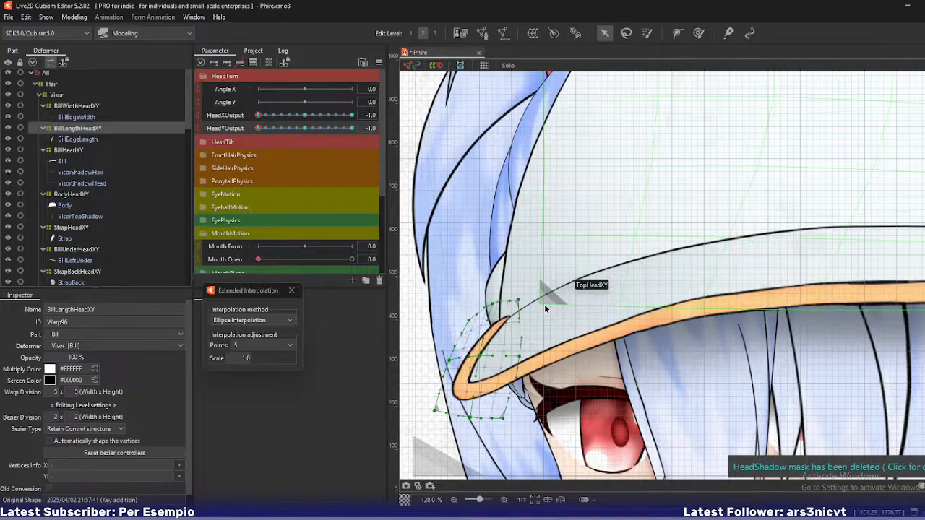
{"action": "scroll", "coordinate": [544, 303], "scroll_direction": "down", "scroll_amount": 3}
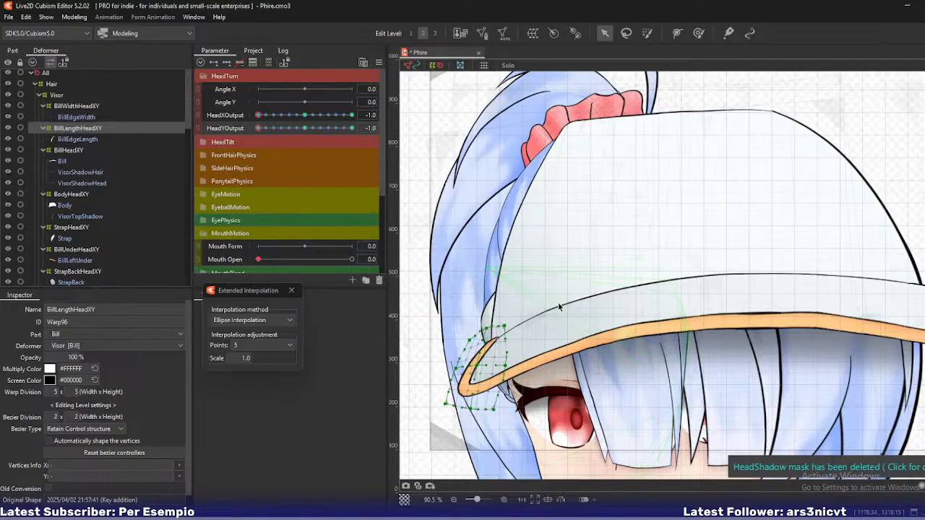
{"action": "left_click", "coordinate": [83, 195]}
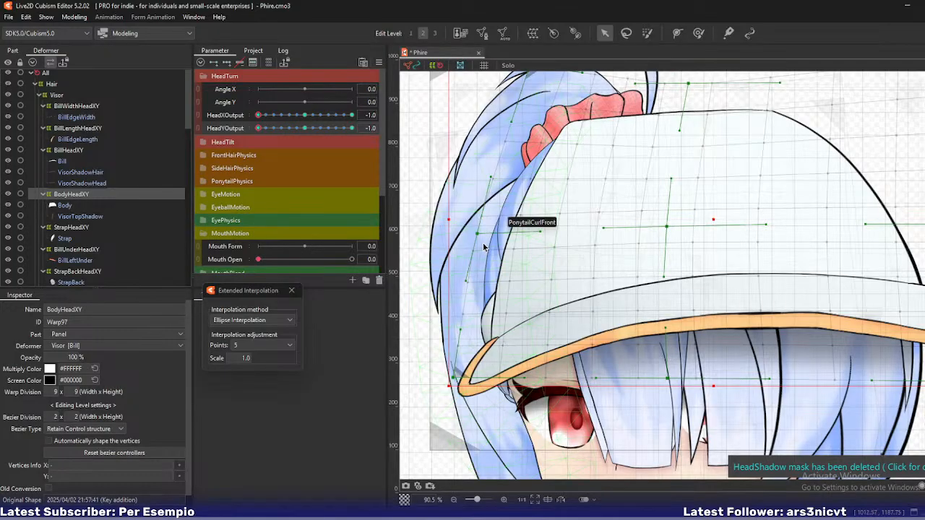
{"action": "scroll", "coordinate": [510, 240], "scroll_direction": "down", "scroll_amount": 3}
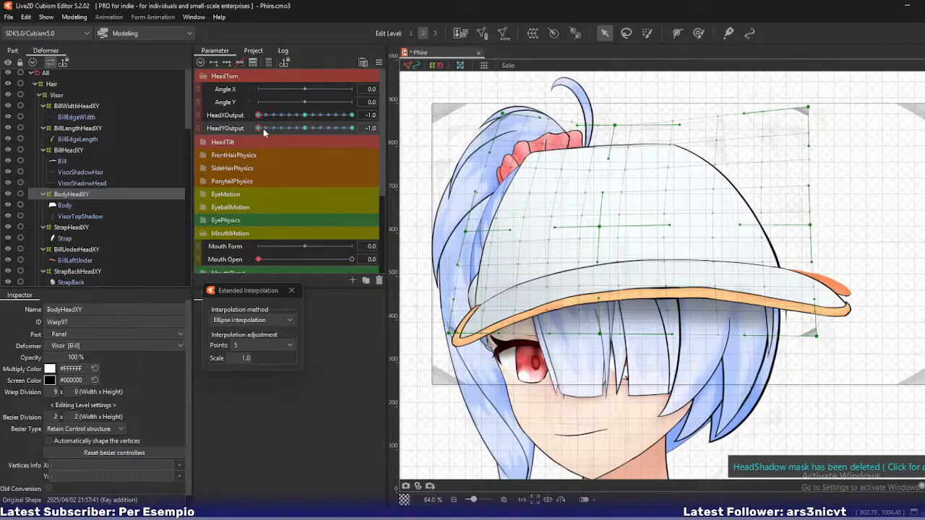
{"action": "left_click_drag", "start_coordinate": [258, 128], "coordinate": [243, 142]}
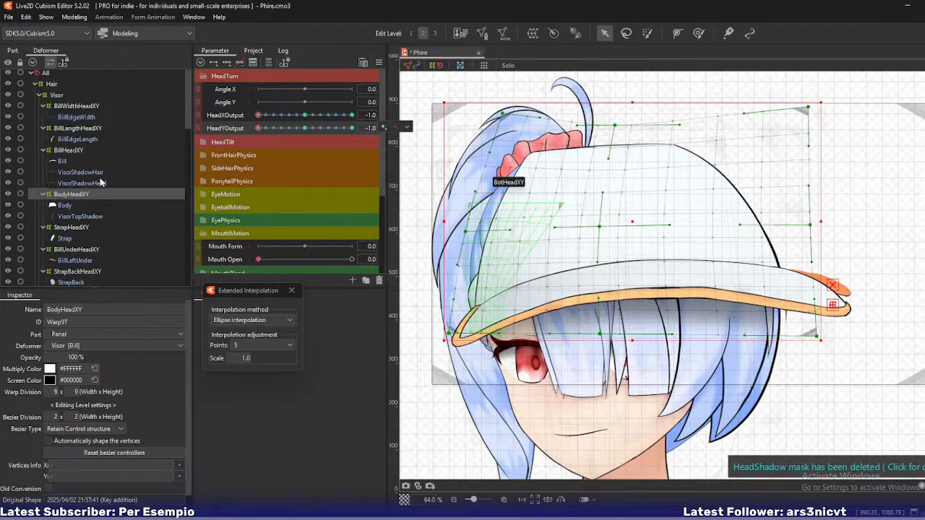
{"action": "scroll", "coordinate": [101, 183], "scroll_direction": "down", "scroll_amount": 4}
{"action": "scroll", "coordinate": [101, 183], "scroll_direction": "down", "scroll_amount": 6}
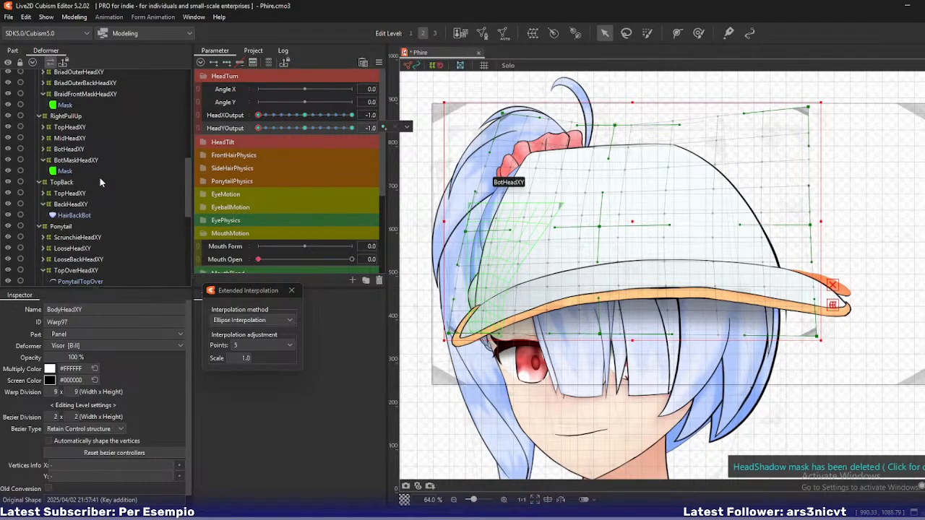
{"action": "scroll", "coordinate": [101, 182], "scroll_direction": "down", "scroll_amount": 3}
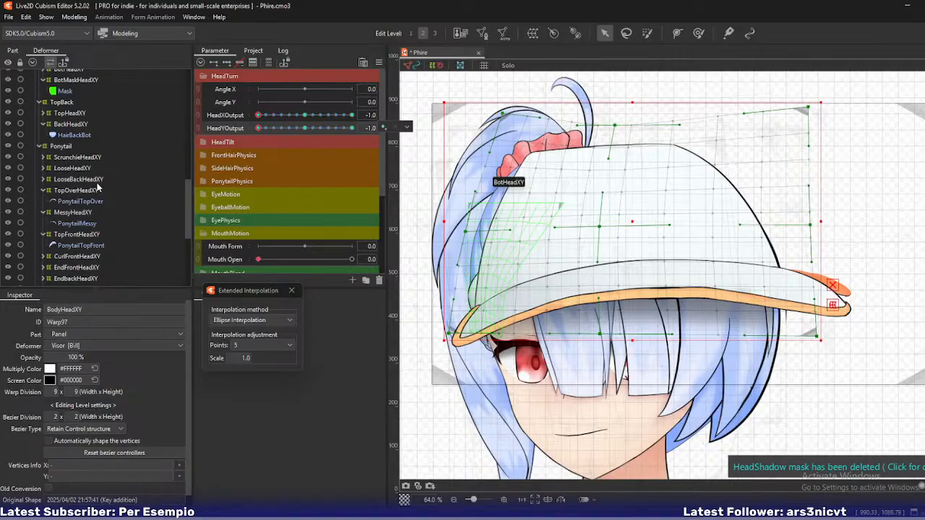
{"action": "scroll", "coordinate": [89, 195], "scroll_direction": "down", "scroll_amount": 2}
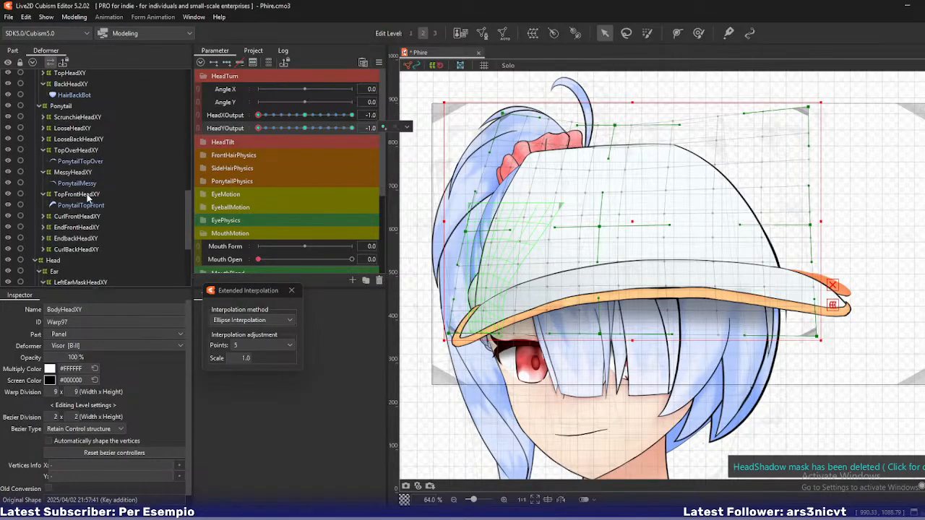
{"action": "left_click", "coordinate": [78, 138]}
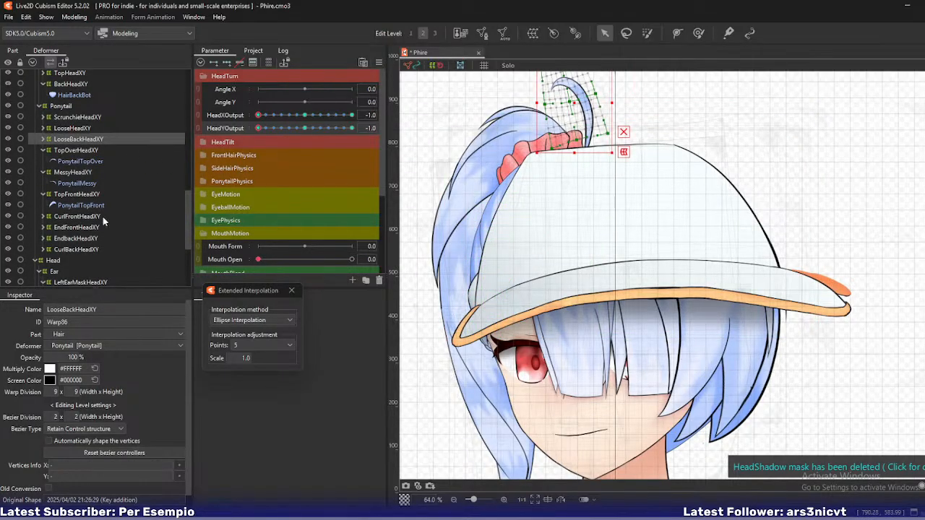
{"action": "scroll", "coordinate": [98, 216], "scroll_direction": "down", "scroll_amount": 3}
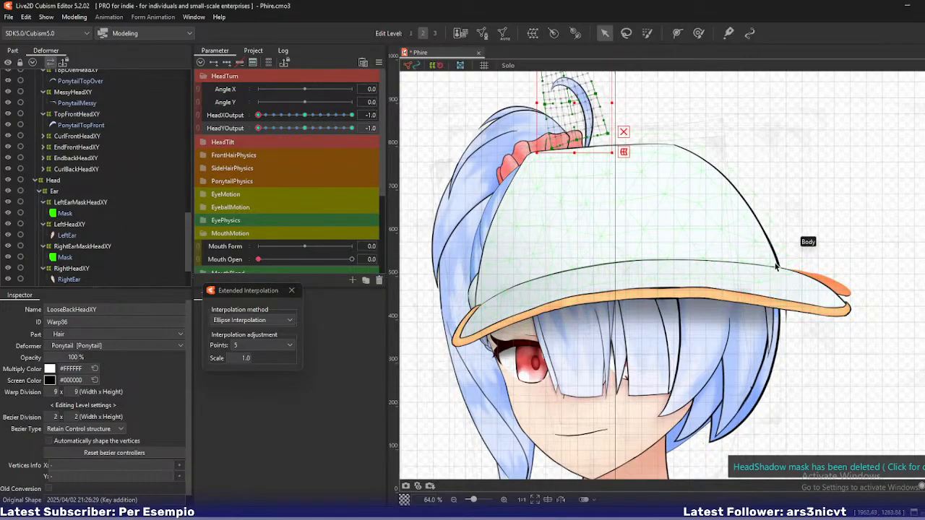
Select SideBackHeadXY behind the visor and pull its outer upper corner inward at edit level 3, then return to level 2
{"action": "right_click", "coordinate": [802, 243]}
{"action": "mouse_move", "coordinate": [810, 293]}
{"action": "left_click", "coordinate": [735, 334]}
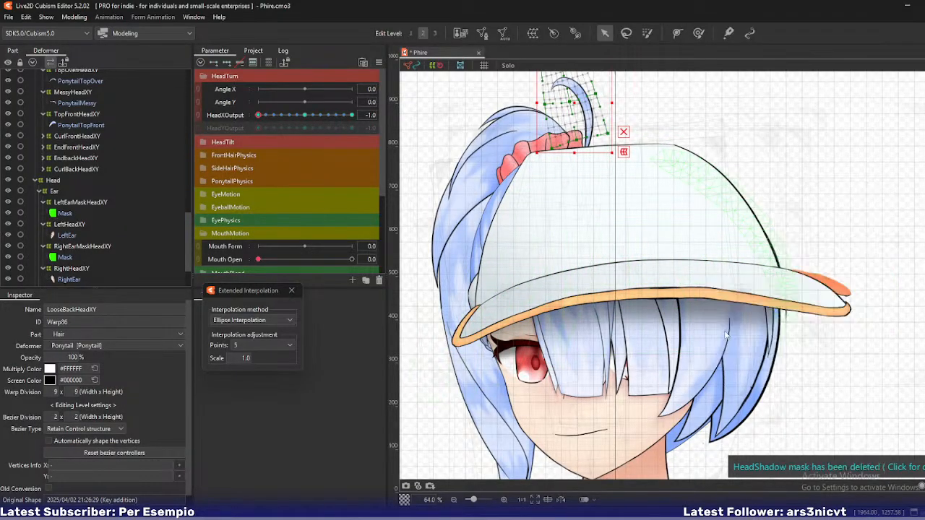
{"action": "scroll", "coordinate": [130, 190], "scroll_direction": "up", "scroll_amount": 2}
{"action": "left_click", "coordinate": [79, 145]}
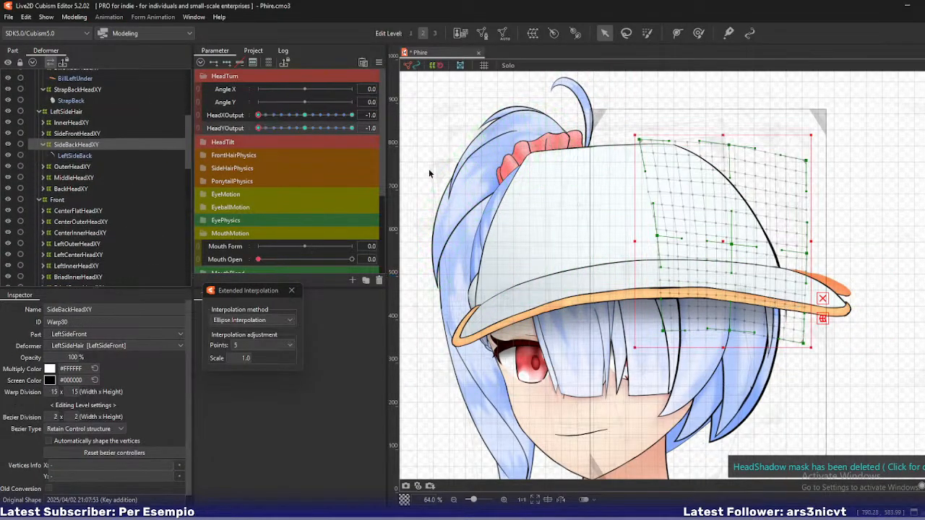
{"action": "left_click_drag", "start_coordinate": [807, 160], "coordinate": [800, 168]}
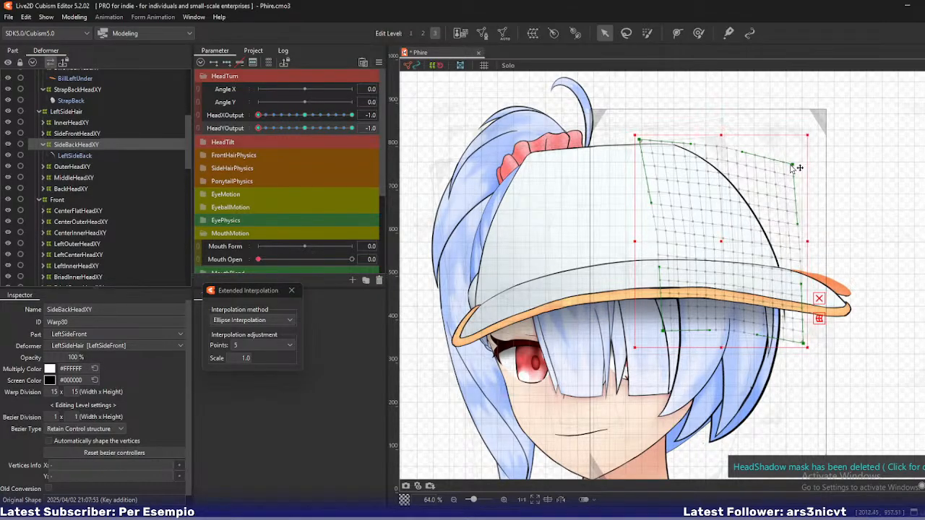
{"action": "key", "text": "2"}
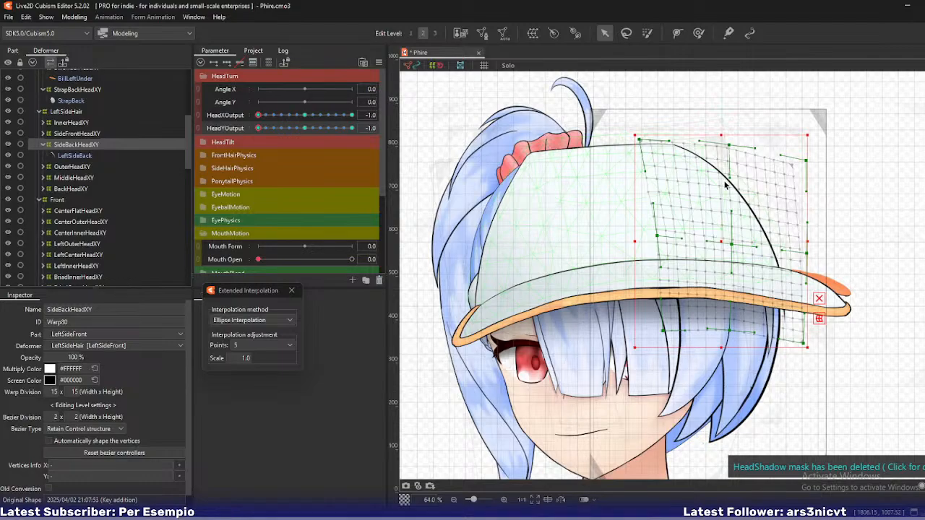
Isolate BillUnderHeadXY in Solo view and, at edit level 3, lower its outer upper and lower corners to tuck the under-bill toward the bill's tip
{"action": "left_click_drag", "start_coordinate": [714, 199], "coordinate": [729, 192]}
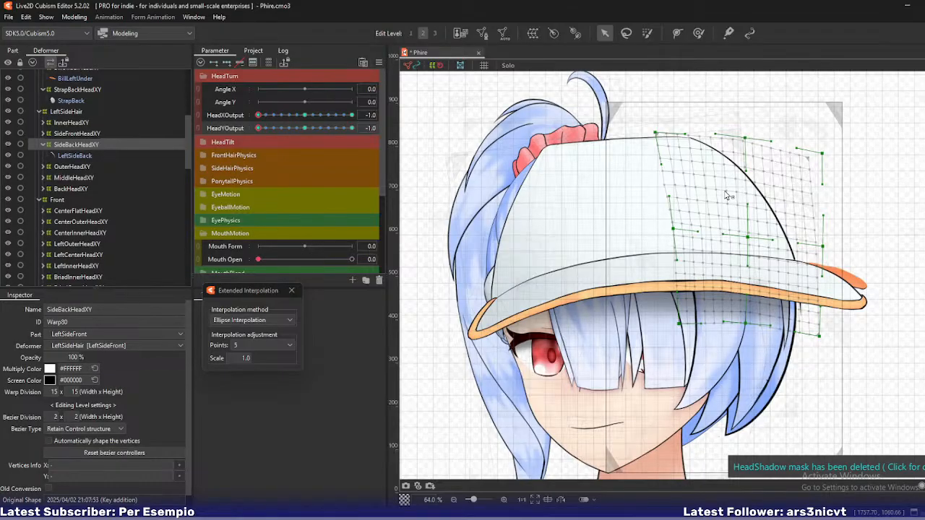
{"action": "scroll", "coordinate": [728, 195], "scroll_direction": "down", "scroll_amount": 1}
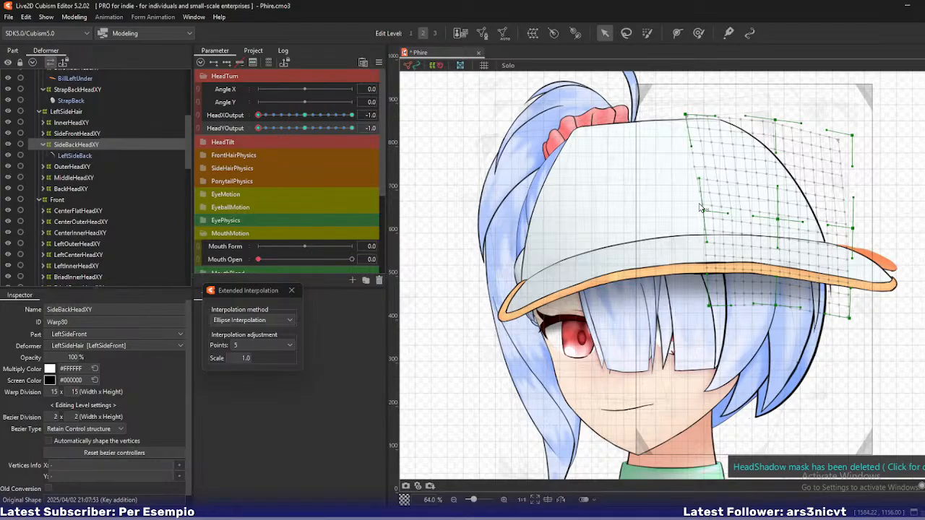
{"action": "left_click_drag", "start_coordinate": [725, 221], "coordinate": [661, 218]}
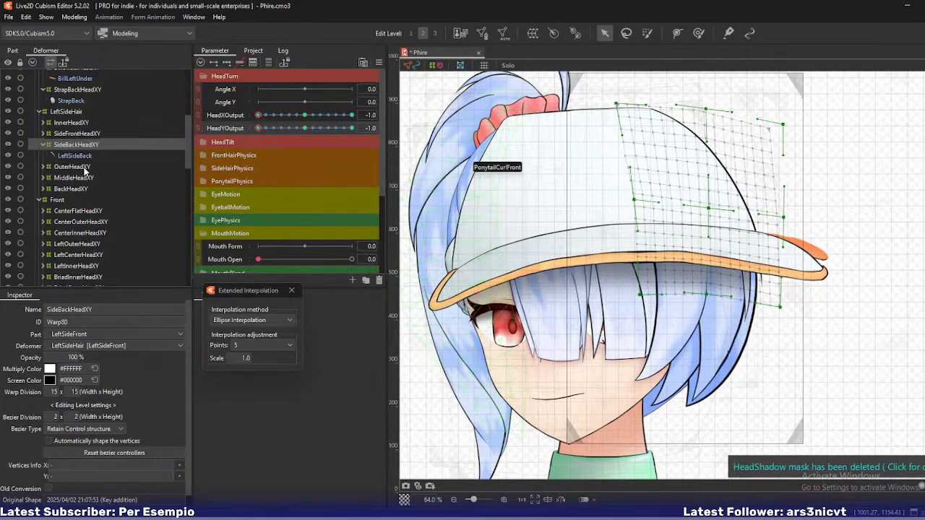
{"action": "scroll", "coordinate": [84, 170], "scroll_direction": "up", "scroll_amount": 2}
{"action": "scroll", "coordinate": [85, 170], "scroll_direction": "up", "scroll_amount": 1}
{"action": "left_click", "coordinate": [73, 188]}
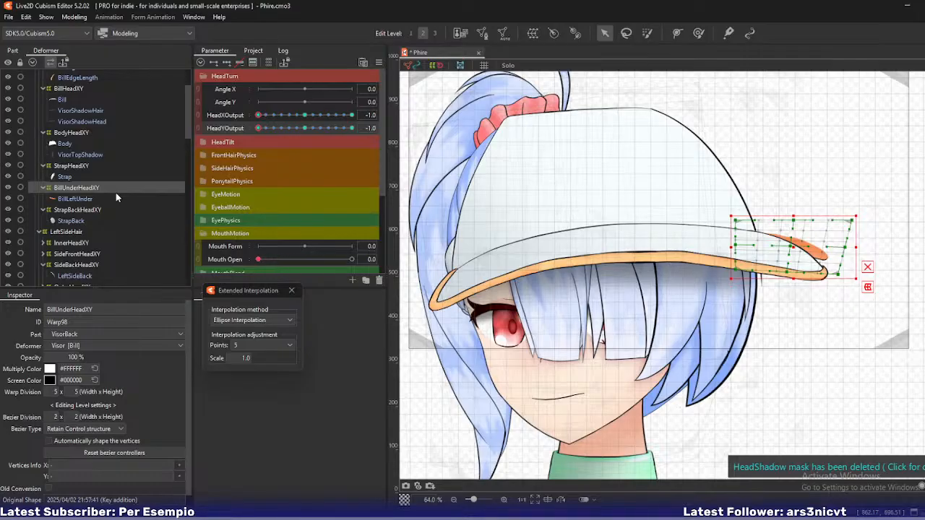
{"action": "key", "text": "3"}
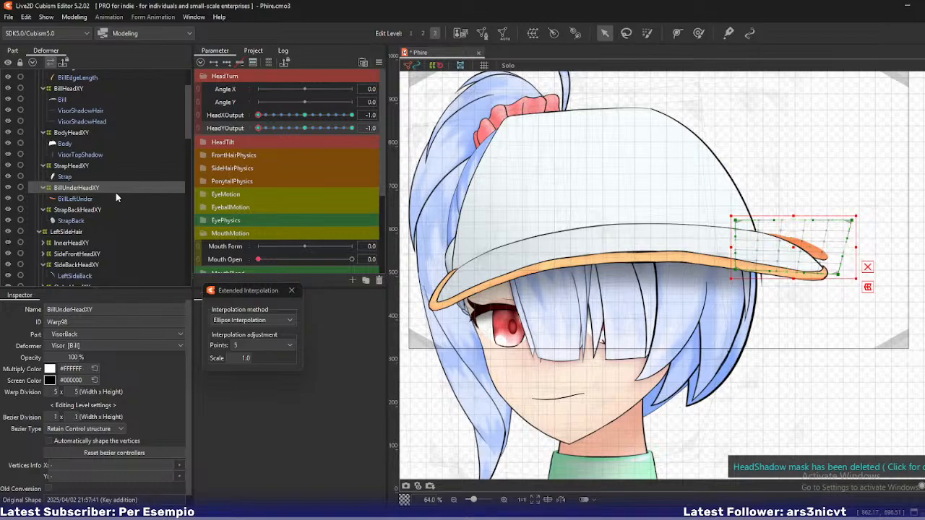
{"action": "left_click", "coordinate": [59, 198]}
{"action": "left_click", "coordinate": [75, 188]}
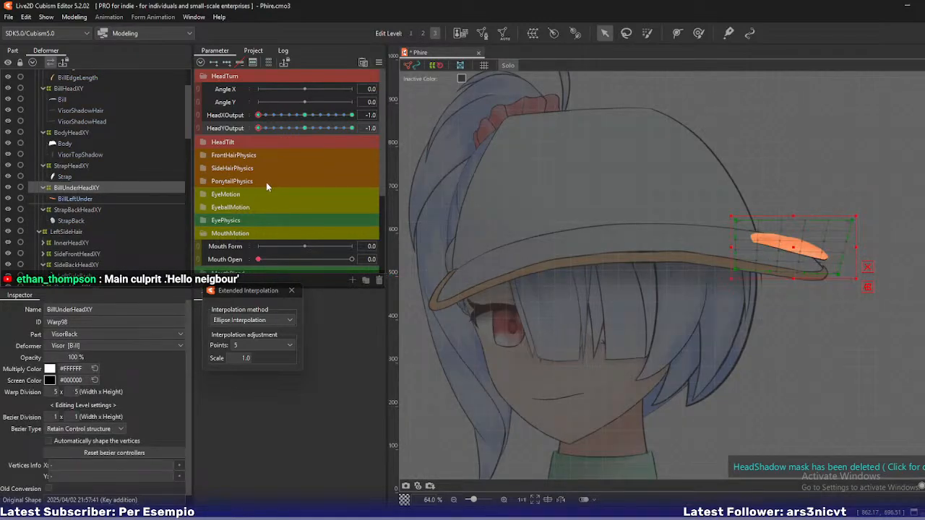
{"action": "scroll", "coordinate": [858, 264], "scroll_direction": "up", "scroll_amount": 3}
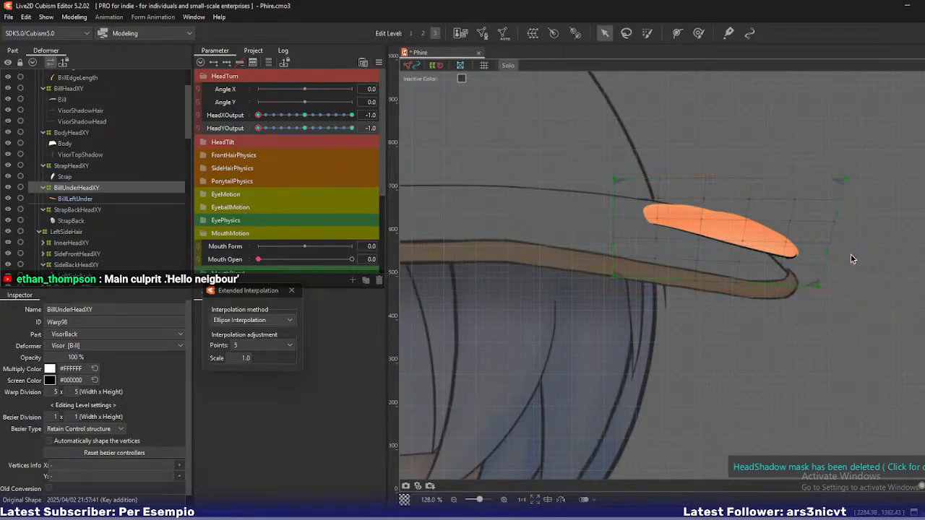
{"action": "left_click_drag", "start_coordinate": [846, 179], "coordinate": [834, 198]}
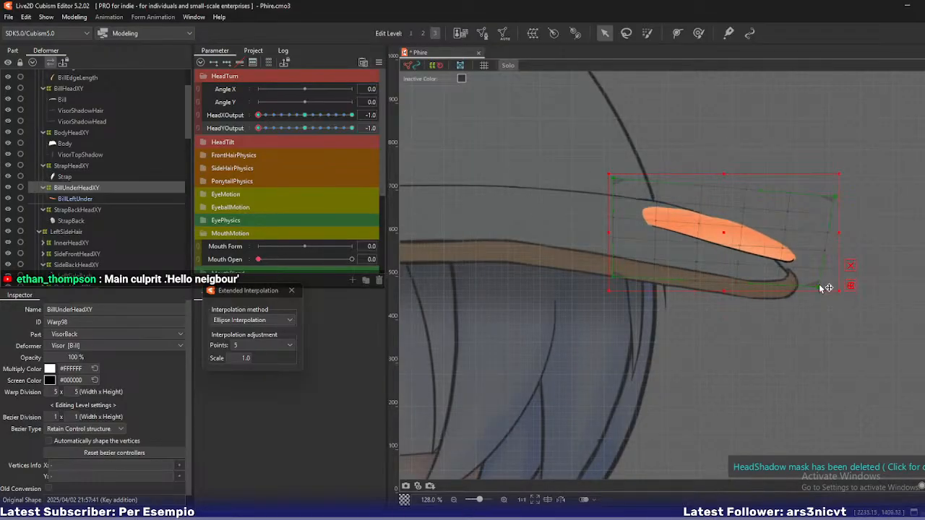
{"action": "left_click_drag", "start_coordinate": [825, 284], "coordinate": [802, 329]}
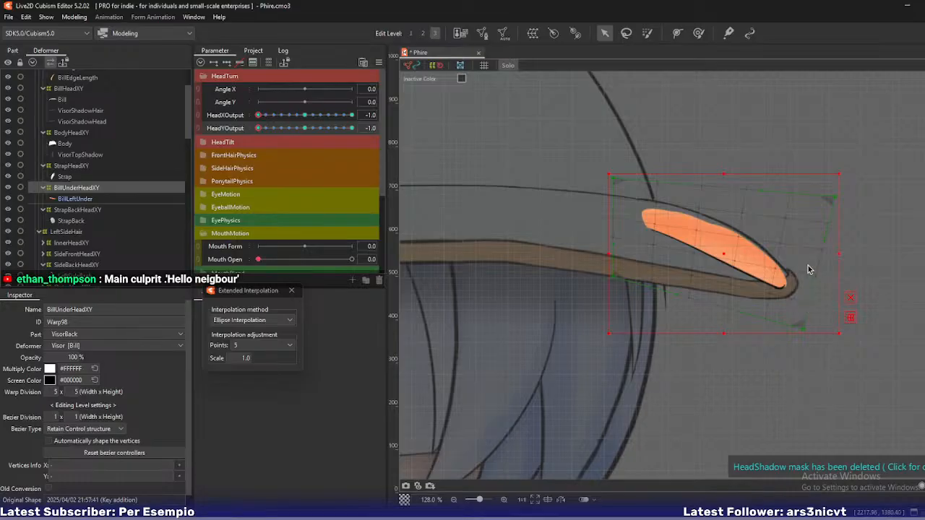
At edit level 2, fine-tune BillUnderHeadXY's upper middle, centre, outer edge and inner lower points to fit the under-bill inside the bill outline
{"action": "key", "text": "2"}
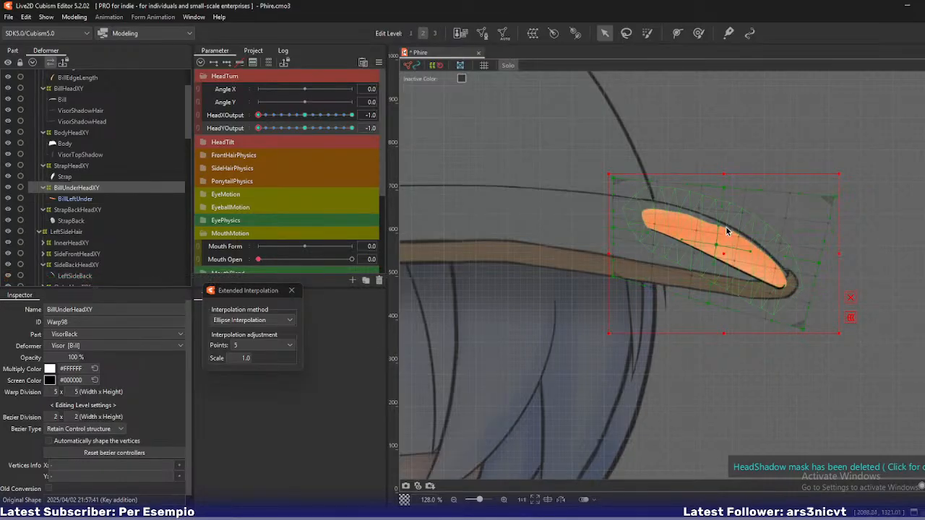
{"action": "left_click", "coordinate": [736, 211]}
{"action": "left_click_drag", "start_coordinate": [838, 198], "coordinate": [830, 210]}
{"action": "left_click_drag", "start_coordinate": [716, 247], "coordinate": [713, 248]}
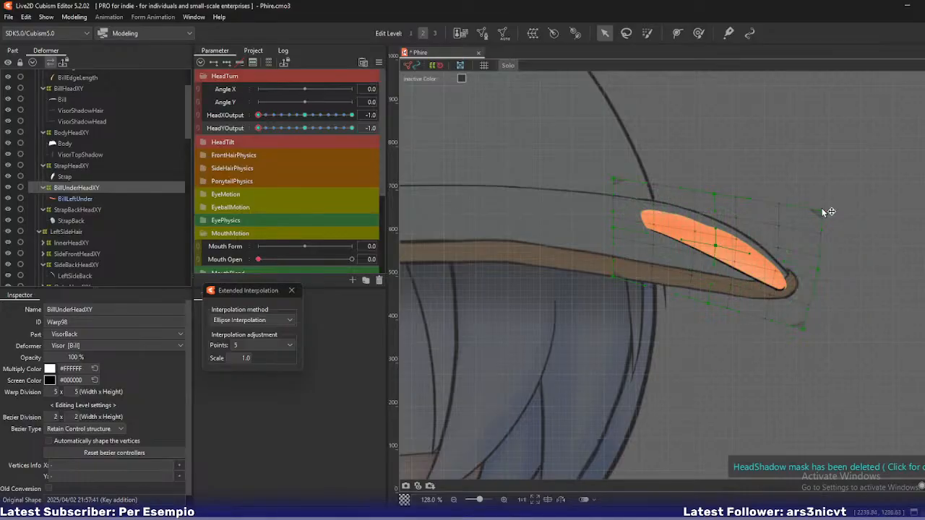
{"action": "left_click_drag", "start_coordinate": [822, 210], "coordinate": [820, 227]}
{"action": "left_click_drag", "start_coordinate": [816, 268], "coordinate": [816, 274]}
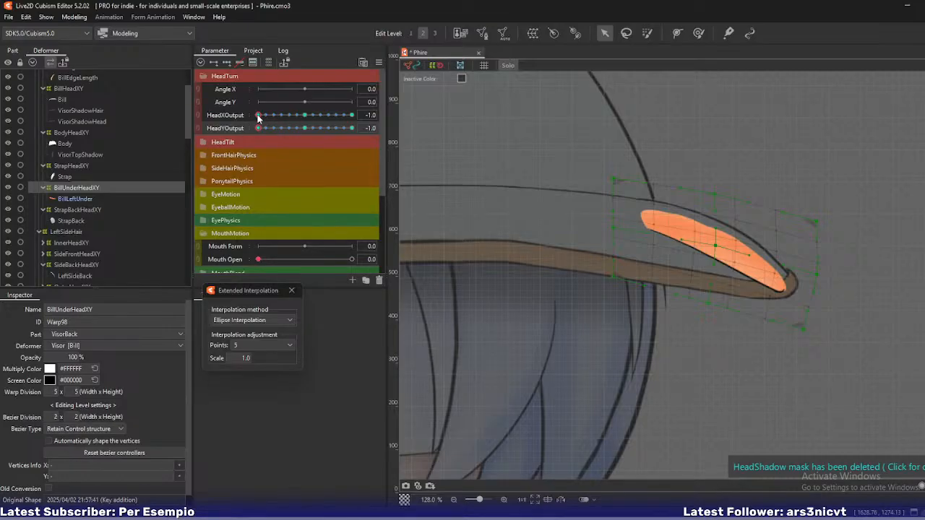
{"action": "left_click_drag", "start_coordinate": [258, 115], "coordinate": [243, 133]}
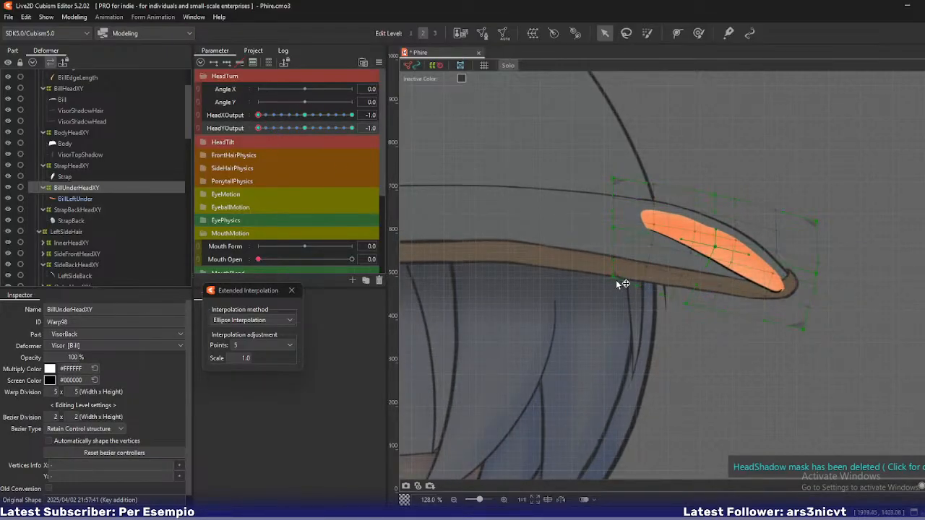
{"action": "left_click_drag", "start_coordinate": [712, 245], "coordinate": [705, 243]}
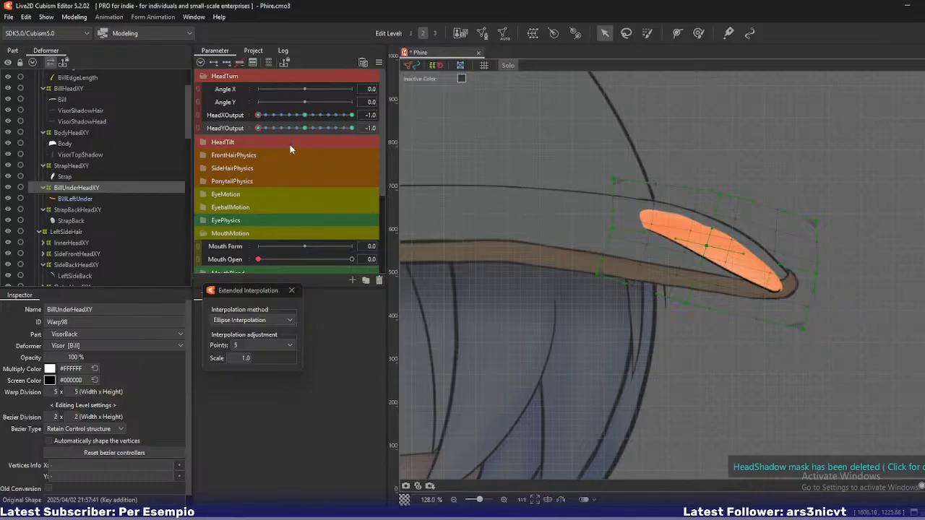
With HeadXOutput and HeadYOutput at 1, lower BillUnderHeadXY's inner upper corner and upper middle point, and slightly raise its lower middle and centre points
{"action": "left_click_drag", "start_coordinate": [257, 114], "coordinate": [396, 137]}
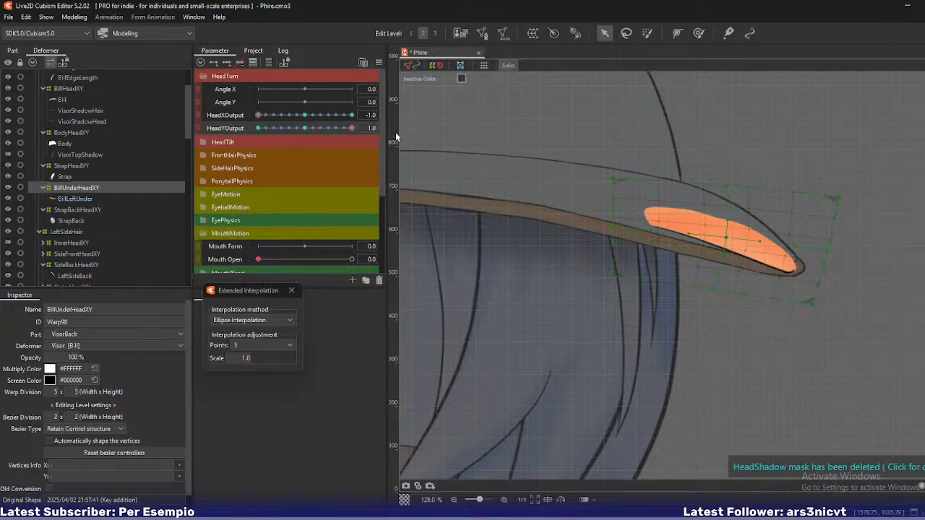
{"action": "left_click_drag", "start_coordinate": [259, 116], "coordinate": [379, 133]}
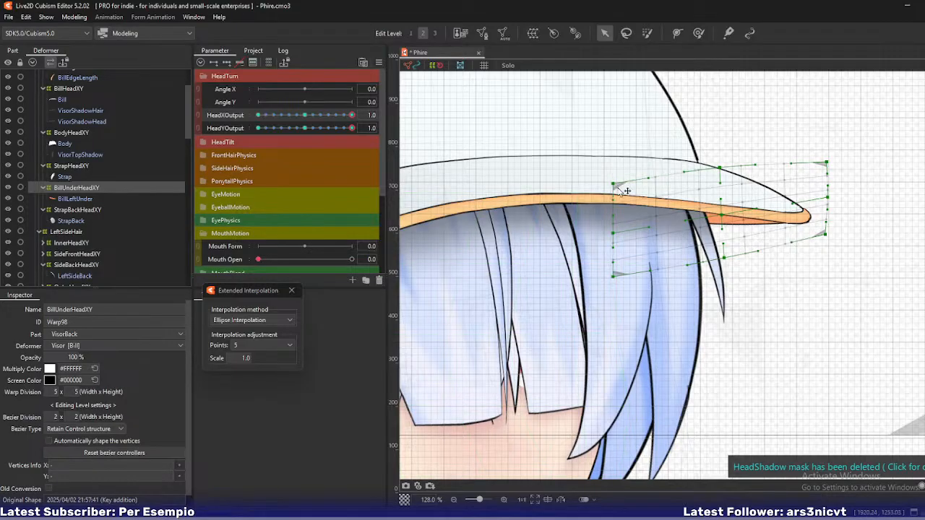
{"action": "left_click_drag", "start_coordinate": [725, 177], "coordinate": [728, 185]}
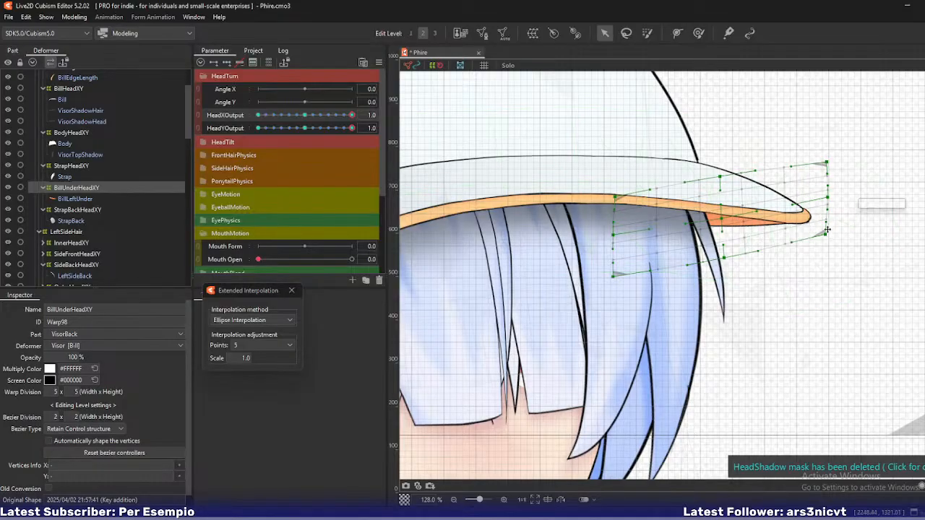
{"action": "left_click_drag", "start_coordinate": [721, 176], "coordinate": [717, 181]}
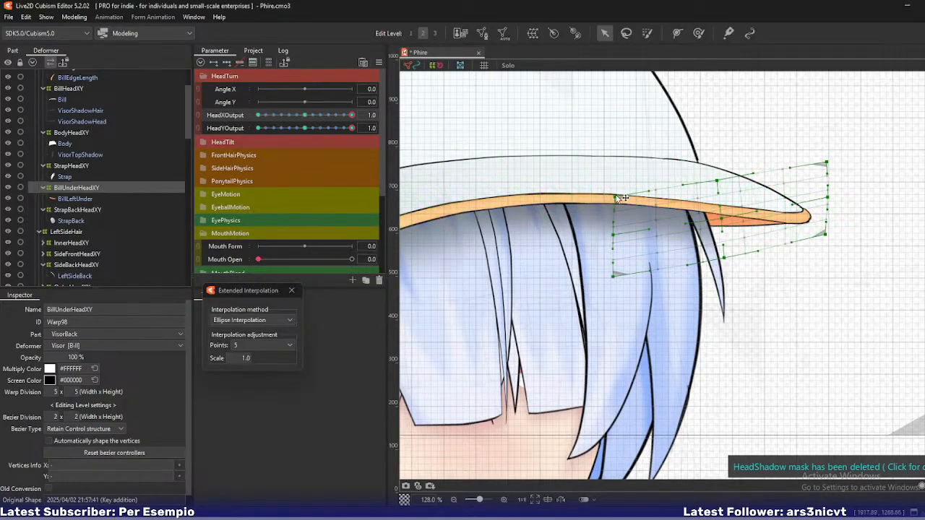
{"action": "left_click_drag", "start_coordinate": [620, 197], "coordinate": [619, 200]}
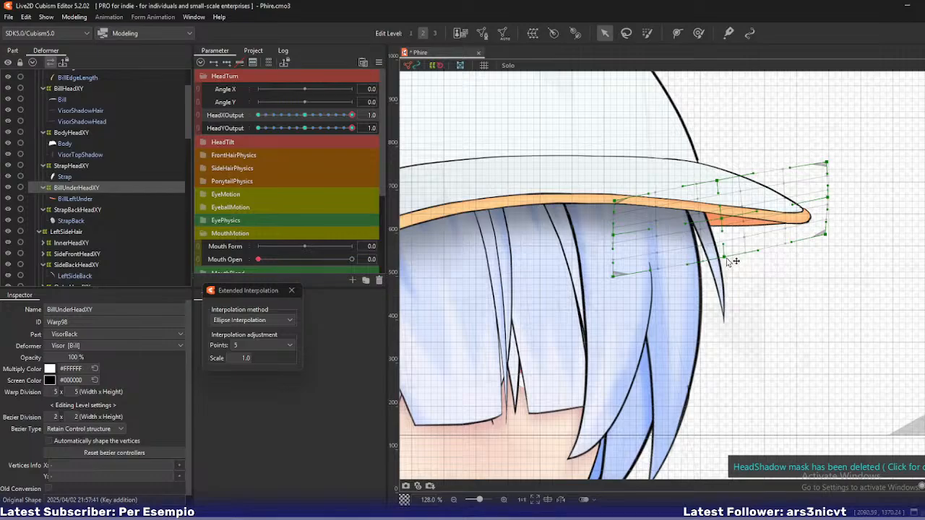
{"action": "left_click_drag", "start_coordinate": [732, 262], "coordinate": [730, 259]}
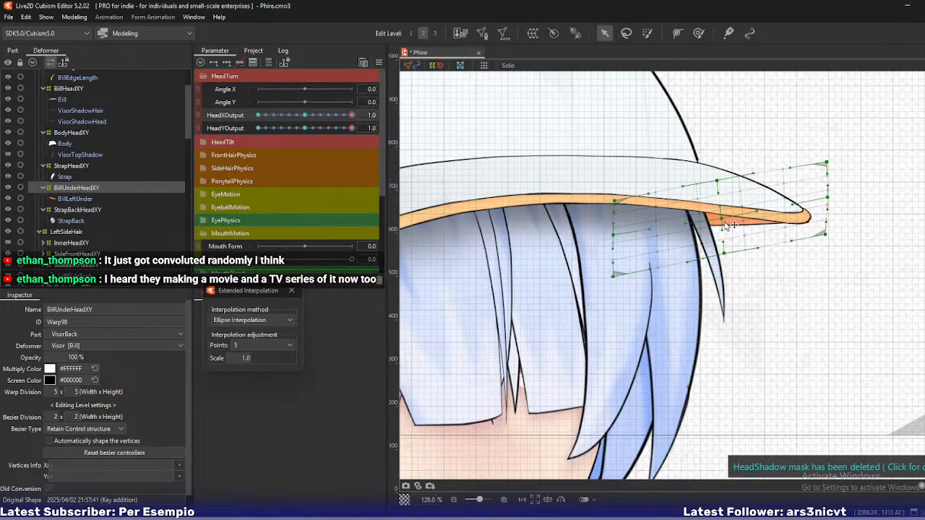
{"action": "left_click_drag", "start_coordinate": [727, 221], "coordinate": [726, 219]}
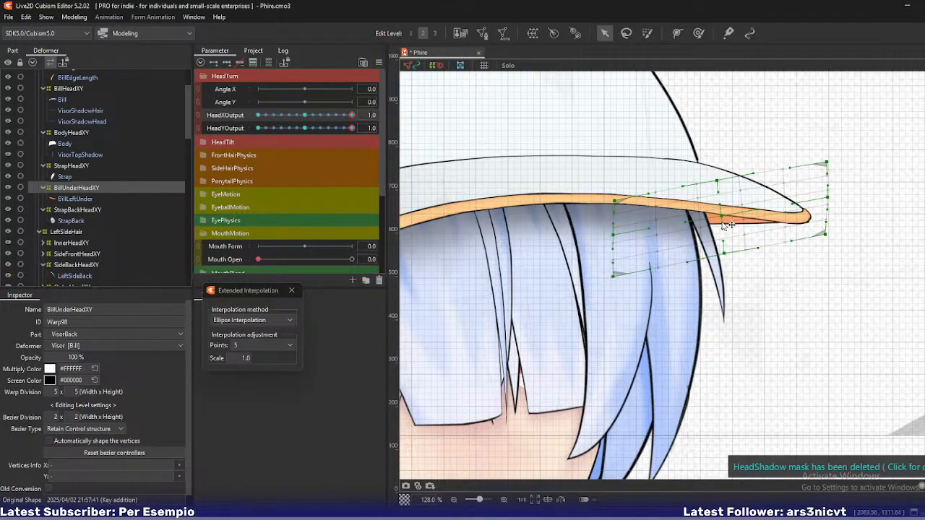
{"action": "scroll", "coordinate": [728, 225], "scroll_direction": "down", "scroll_amount": 2}
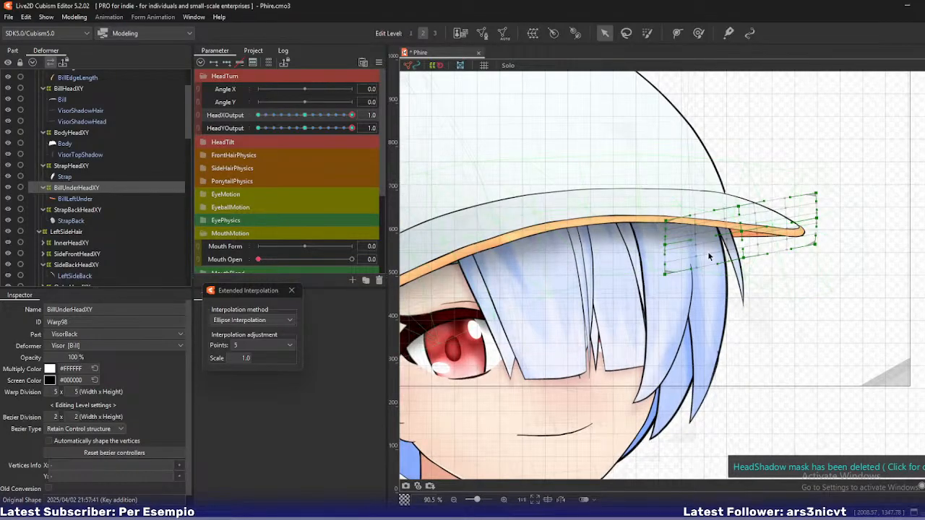
{"action": "scroll", "coordinate": [709, 257], "scroll_direction": "down", "scroll_amount": 2}
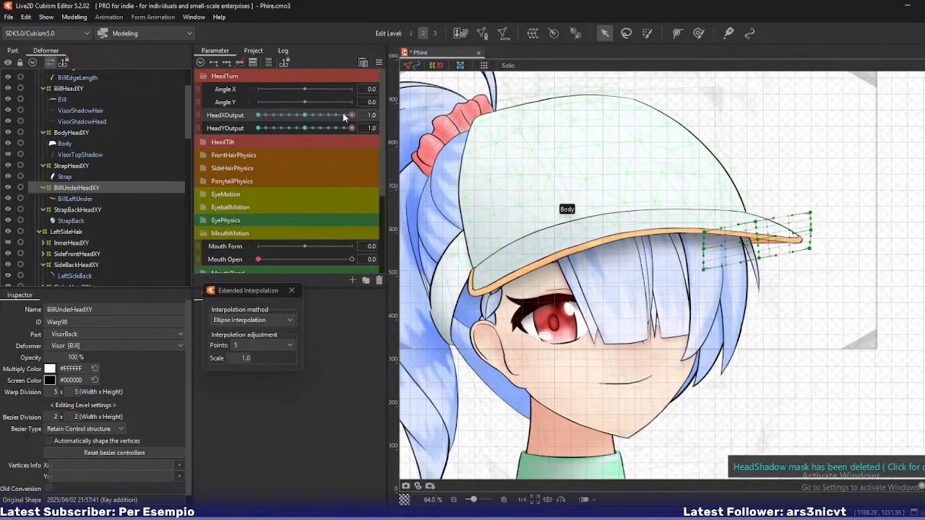
{"action": "mouse_move", "coordinate": [343, 114]}
{"action": "left_mouse_down"}
{"action": "mouse_move", "coordinate": [326, 115]}
{"action": "mouse_move", "coordinate": [340, 127]}
{"action": "mouse_move", "coordinate": [318, 128]}
{"action": "mouse_move", "coordinate": [372, 142]}
{"action": "mouse_move", "coordinate": [326, 128]}
{"action": "mouse_move", "coordinate": [353, 125]}
{"action": "left_mouse_up"}
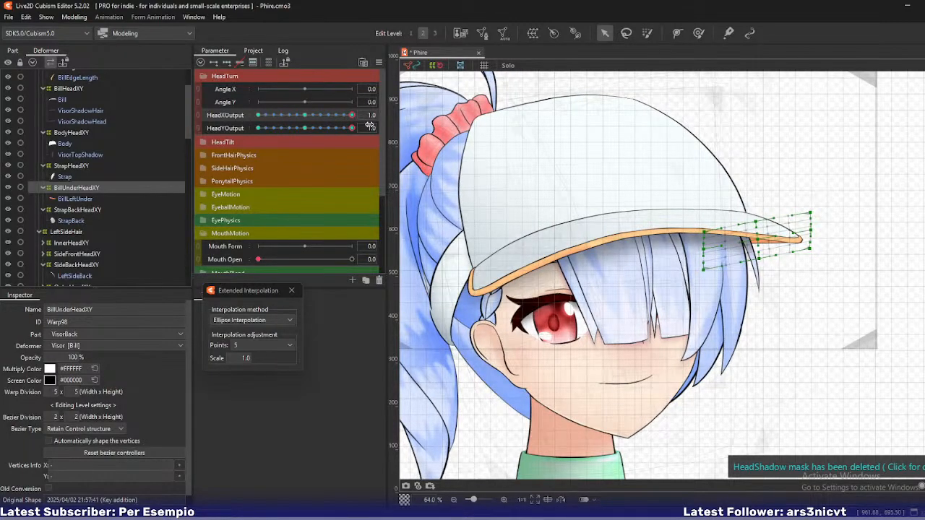
{"action": "mouse_move", "coordinate": [369, 126]}
Select BillWidthHeadXY, raise its upper middle point's outer handle slightly, nudge the centre point toward the ponytail, and check the head turn
{"action": "scroll", "coordinate": [130, 180], "scroll_direction": "up", "scroll_amount": 3}
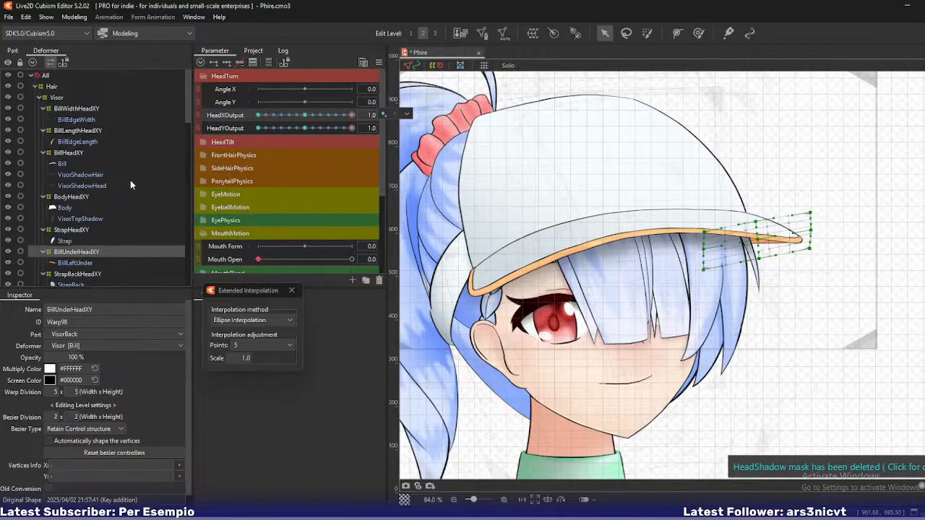
{"action": "left_click", "coordinate": [84, 109]}
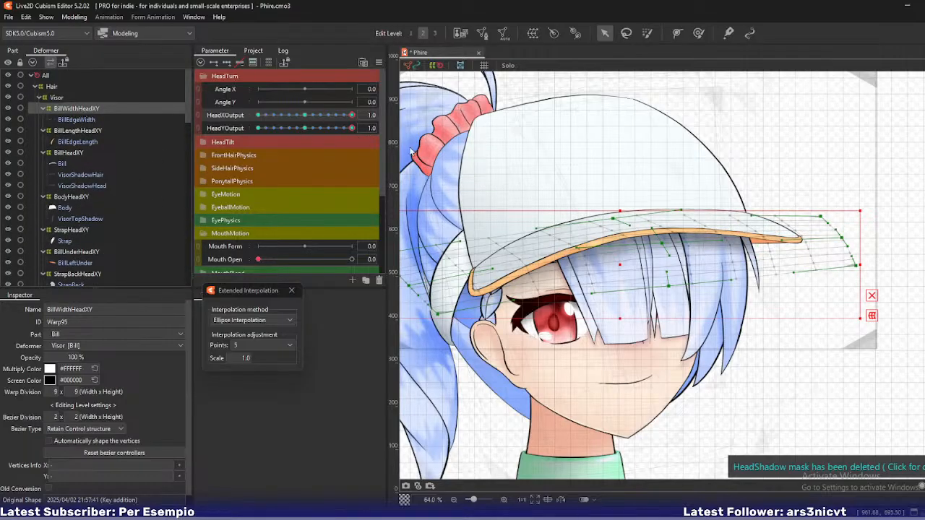
{"action": "scroll", "coordinate": [665, 211], "scroll_direction": "up", "scroll_amount": 3}
{"action": "left_click_drag", "start_coordinate": [665, 211], "coordinate": [602, 169]}
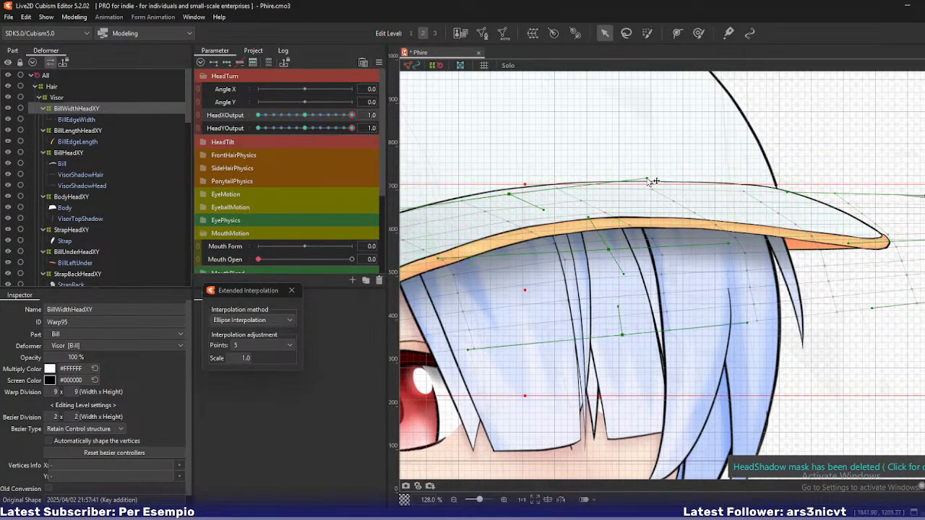
{"action": "left_click_drag", "start_coordinate": [653, 180], "coordinate": [651, 176]}
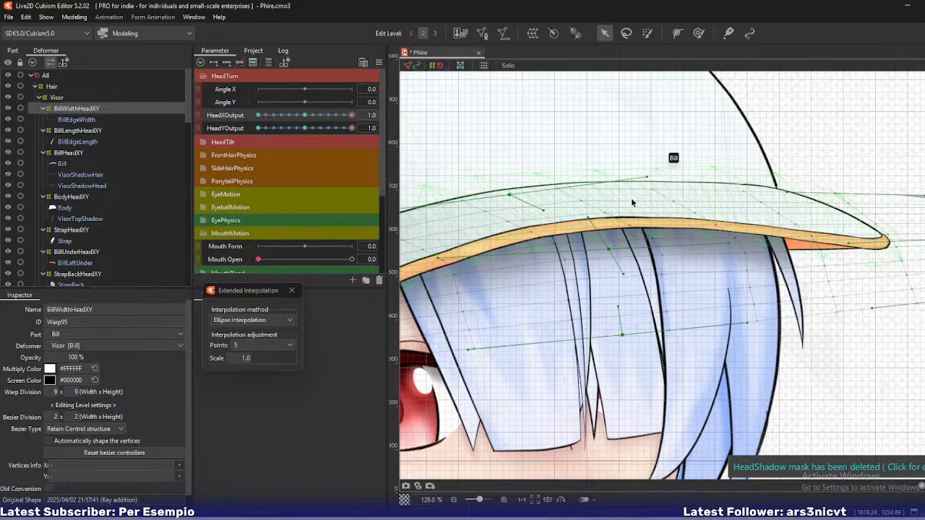
{"action": "scroll", "coordinate": [631, 197], "scroll_direction": "down", "scroll_amount": 4}
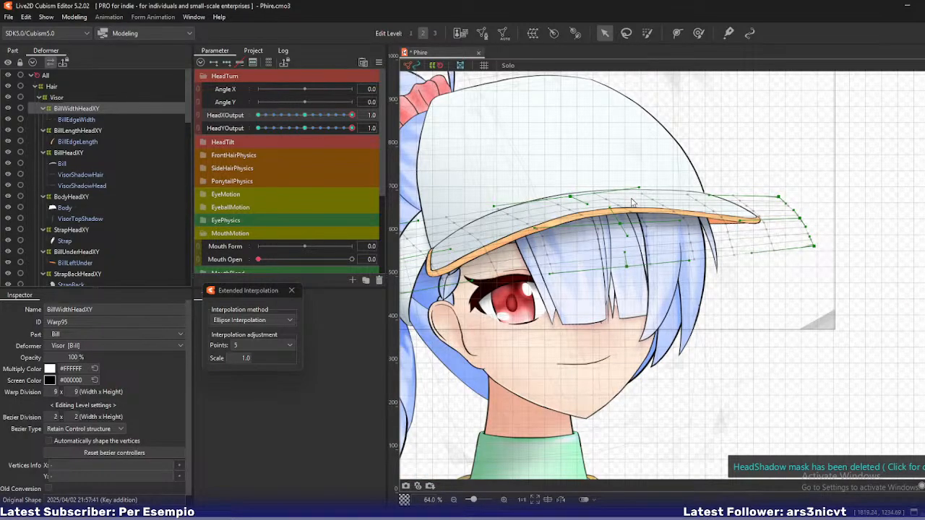
{"action": "left_click_drag", "start_coordinate": [631, 201], "coordinate": [650, 233]}
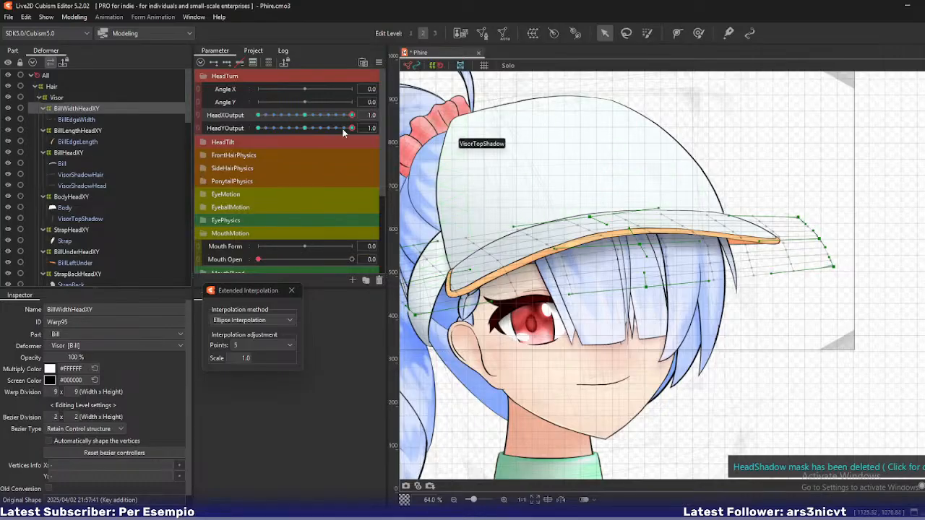
{"action": "left_click_drag", "start_coordinate": [352, 130], "coordinate": [373, 145]}
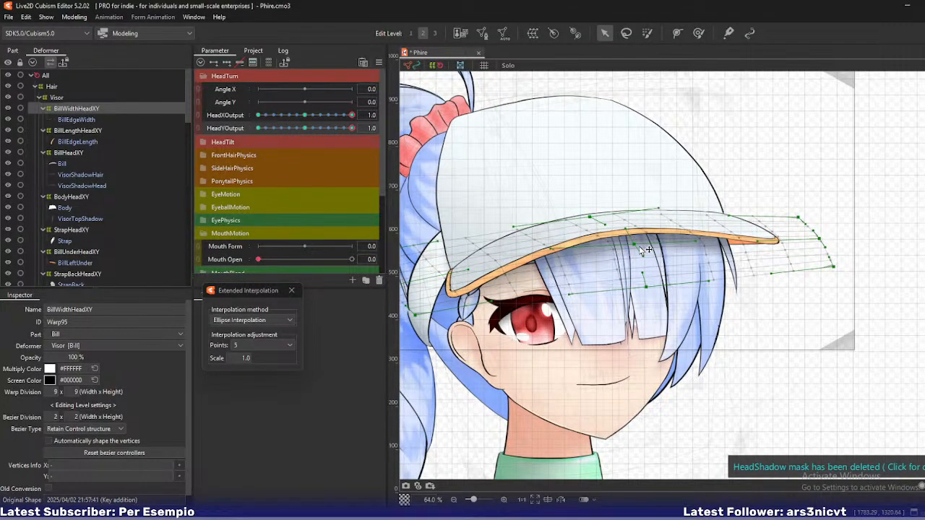
{"action": "left_click_drag", "start_coordinate": [352, 116], "coordinate": [388, 142]}
At HeadXOutput -1 and HeadYOutput 1, raise BillWidthHeadXY's upper middle point and lower its centre slightly, and return HeadYOutput to -1
{"action": "left_click_drag", "start_coordinate": [350, 118], "coordinate": [246, 119]}
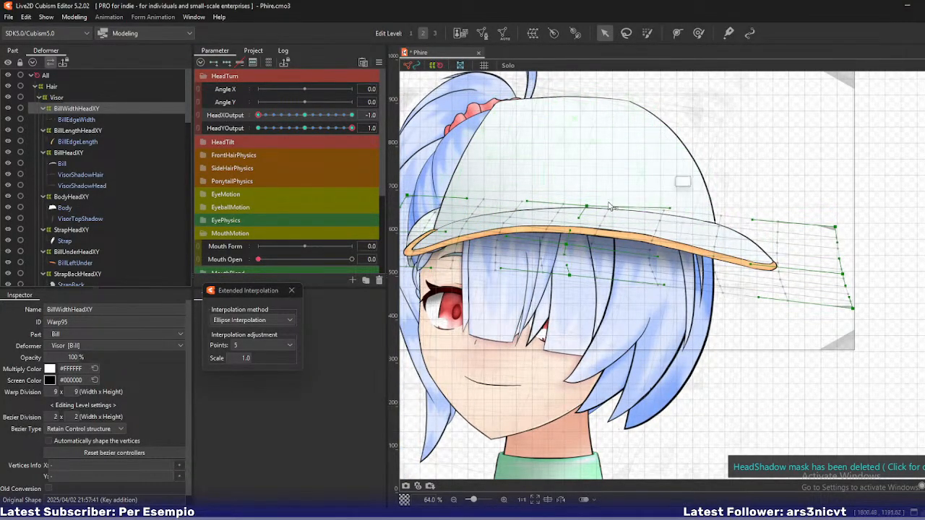
{"action": "left_click_drag", "start_coordinate": [590, 209], "coordinate": [592, 204]}
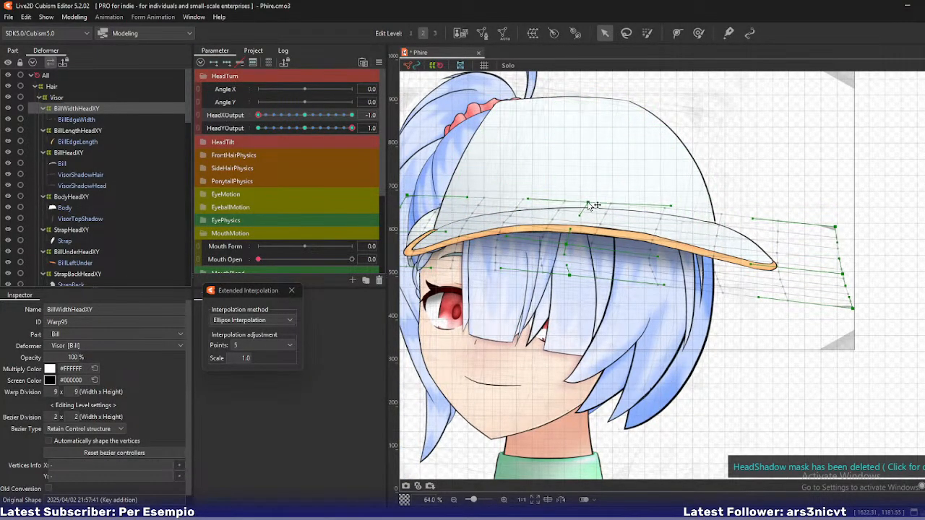
{"action": "left_click", "coordinate": [571, 249]}
{"action": "left_click_drag", "start_coordinate": [589, 204], "coordinate": [587, 200]}
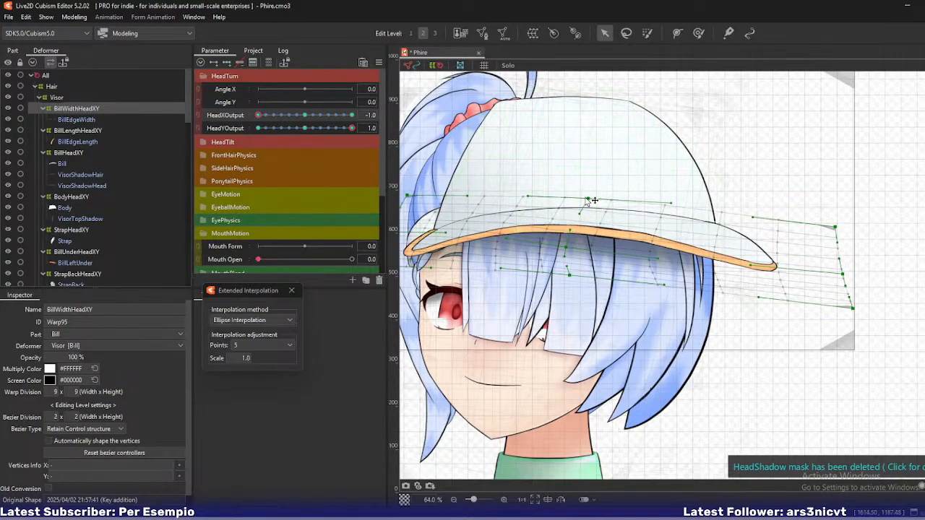
{"action": "left_click_drag", "start_coordinate": [351, 128], "coordinate": [258, 128]}
{"action": "scroll", "coordinate": [676, 206], "scroll_direction": "down", "scroll_amount": 3}
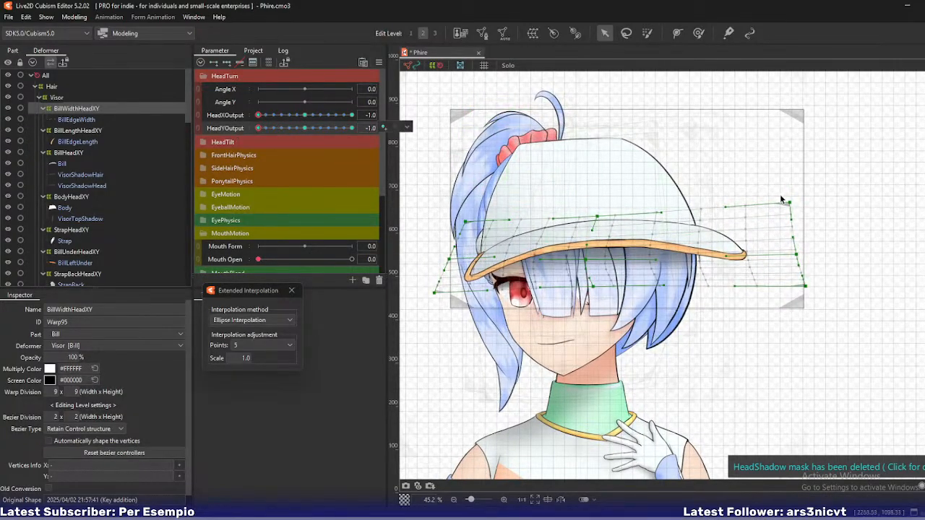
At HeadXOutput and HeadYOutput -1, pull BillWidthHeadXY's outer upper corner inward and adjust BillHeadXY's outer corners, outer middle point and upper handle
{"action": "left_click_drag", "start_coordinate": [789, 204], "coordinate": [769, 203]}
{"action": "left_click", "coordinate": [79, 153]}
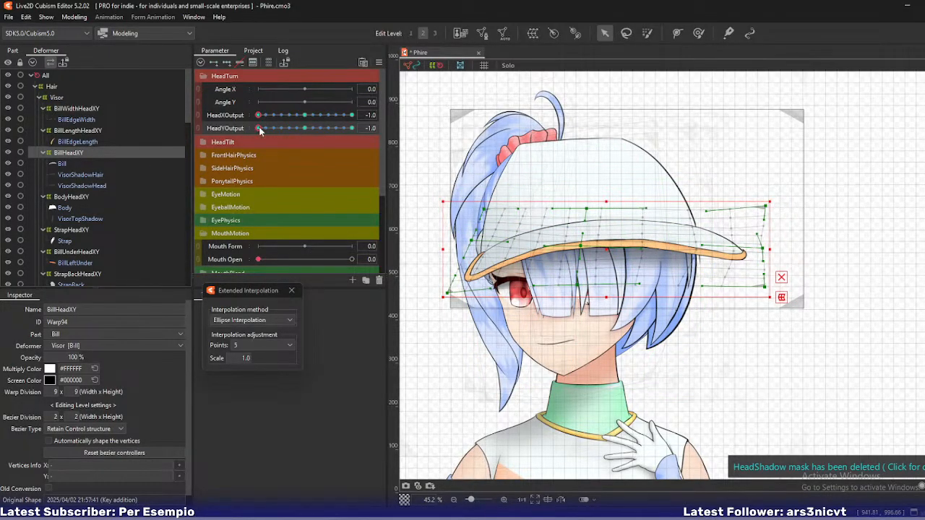
{"action": "mouse_move", "coordinate": [260, 130]}
{"action": "left_mouse_down"}
{"action": "mouse_move", "coordinate": [274, 128]}
{"action": "mouse_move", "coordinate": [258, 130]}
{"action": "left_mouse_up"}
{"action": "scroll", "coordinate": [766, 210], "scroll_direction": "up", "scroll_amount": 2}
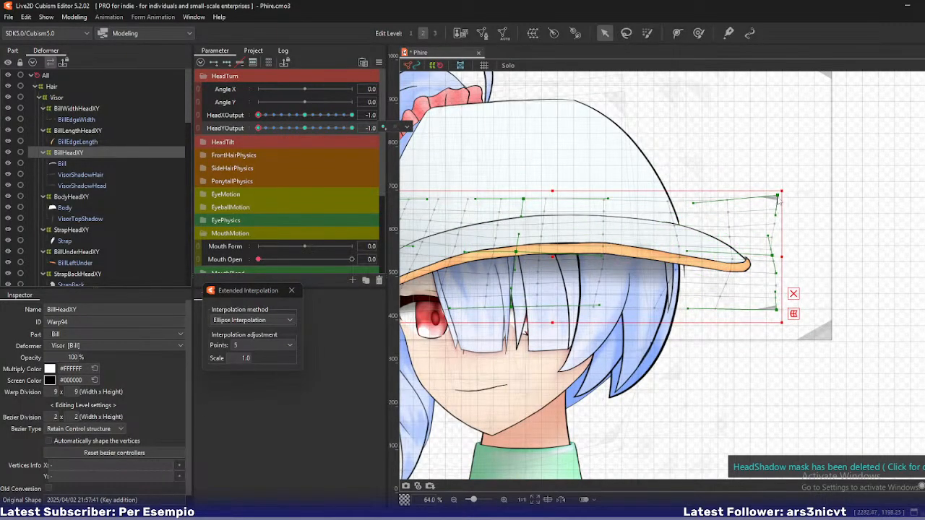
{"action": "left_click_drag", "start_coordinate": [778, 196], "coordinate": [771, 199]}
{"action": "left_click_drag", "start_coordinate": [689, 207], "coordinate": [693, 202]}
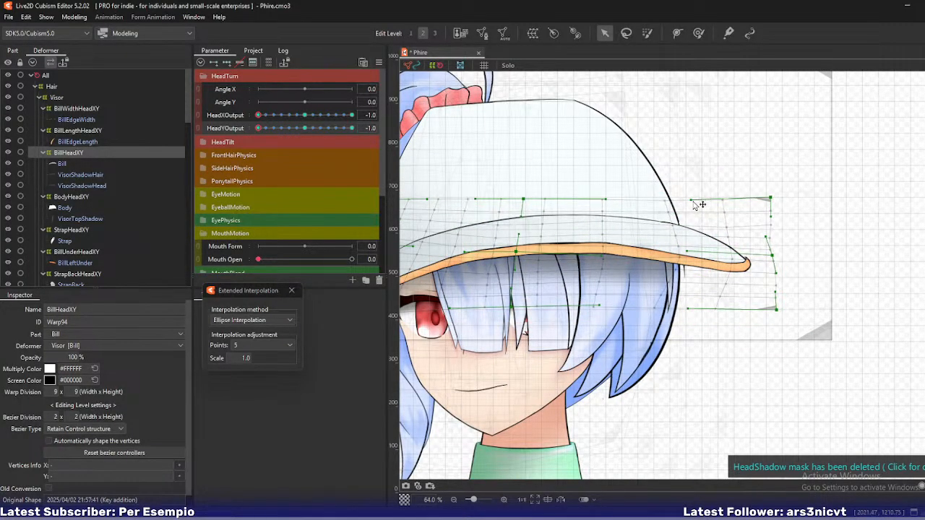
{"action": "left_click_drag", "start_coordinate": [772, 255], "coordinate": [769, 255]}
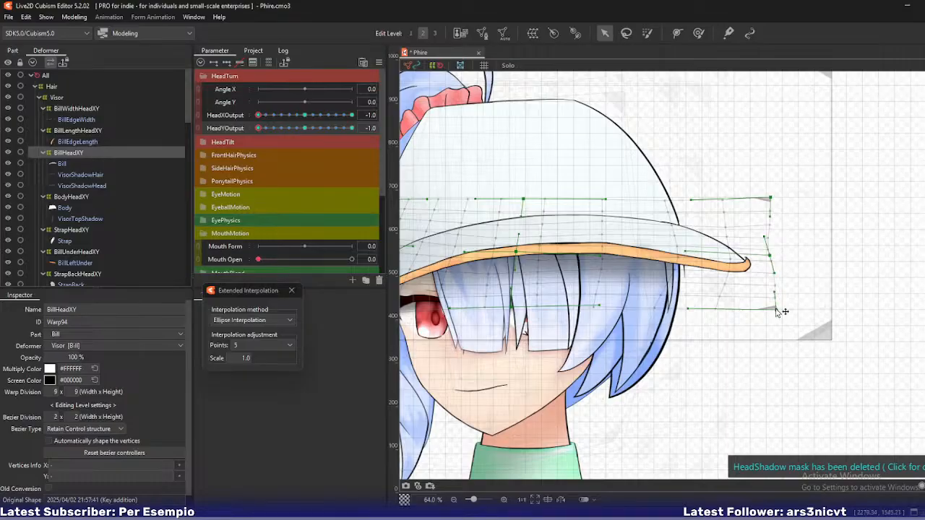
{"action": "left_click_drag", "start_coordinate": [776, 312], "coordinate": [782, 310]}
Select BillWidthHeadXY again and pull its outer upper corner farther inward and slightly down
{"action": "left_click", "coordinate": [75, 109]}
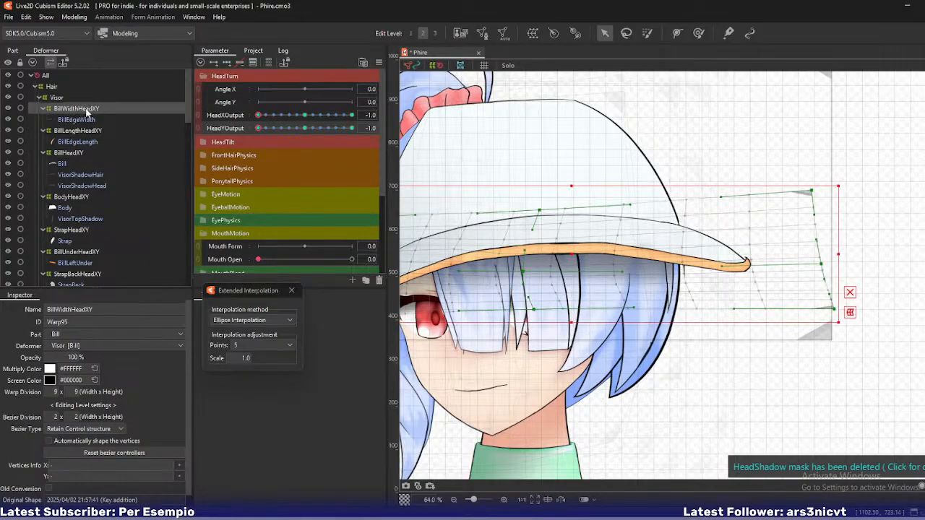
{"action": "scroll", "coordinate": [773, 214], "scroll_direction": "up", "scroll_amount": 2}
{"action": "left_click_drag", "start_coordinate": [830, 183], "coordinate": [799, 191]}
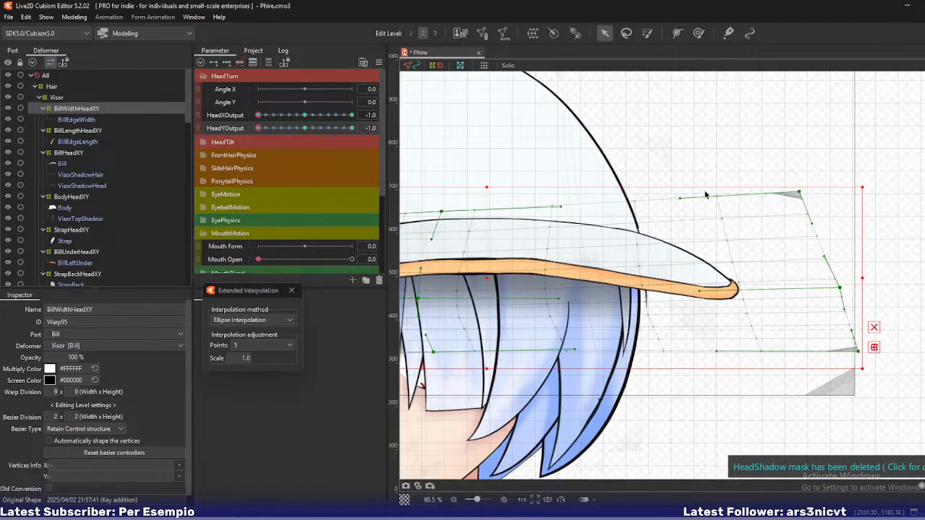
{"action": "scroll", "coordinate": [584, 210], "scroll_direction": "down", "scroll_amount": 3}
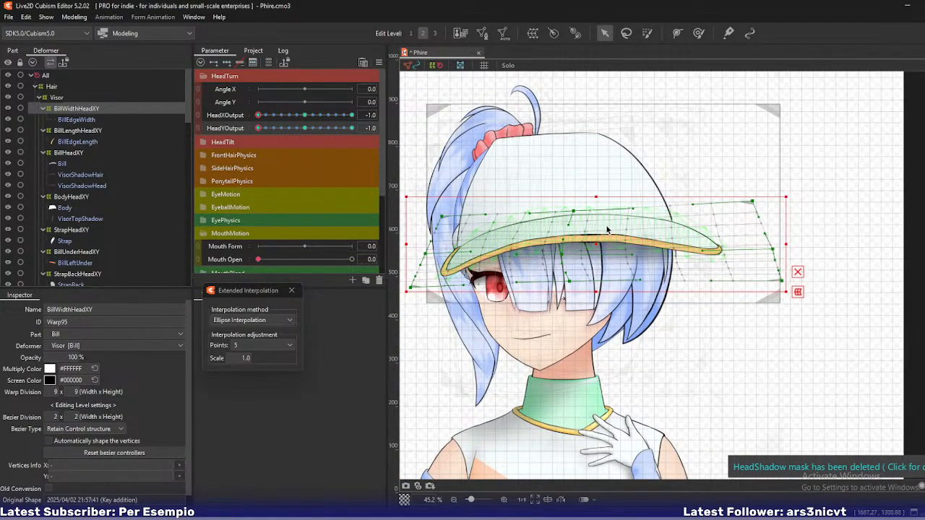
{"action": "left_click", "coordinate": [562, 263]}
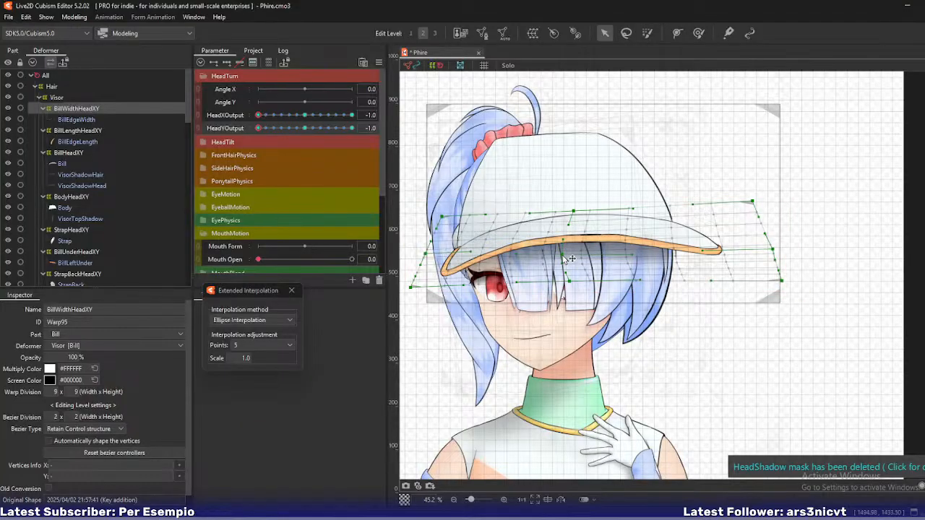
Examine the bill outline and its orange edge up close from the ponytail side to the outer tip
{"action": "scroll", "coordinate": [568, 259], "scroll_direction": "up", "scroll_amount": 1}
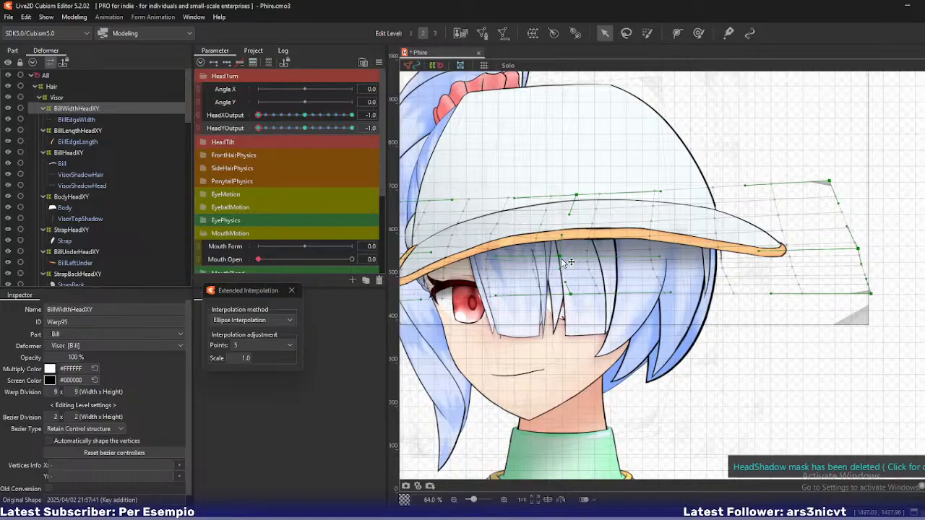
{"action": "scroll", "coordinate": [563, 259], "scroll_direction": "up", "scroll_amount": 1}
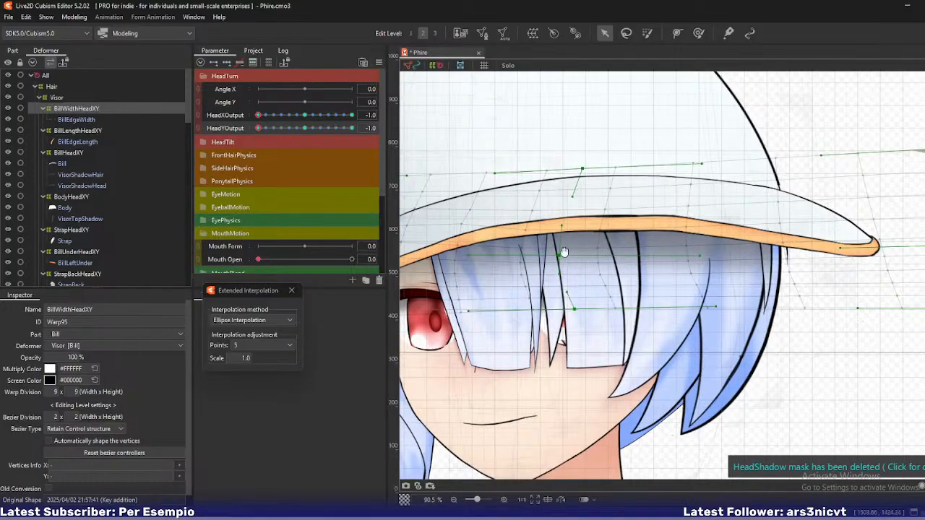
{"action": "scroll", "coordinate": [587, 249], "scroll_direction": "up", "scroll_amount": 1}
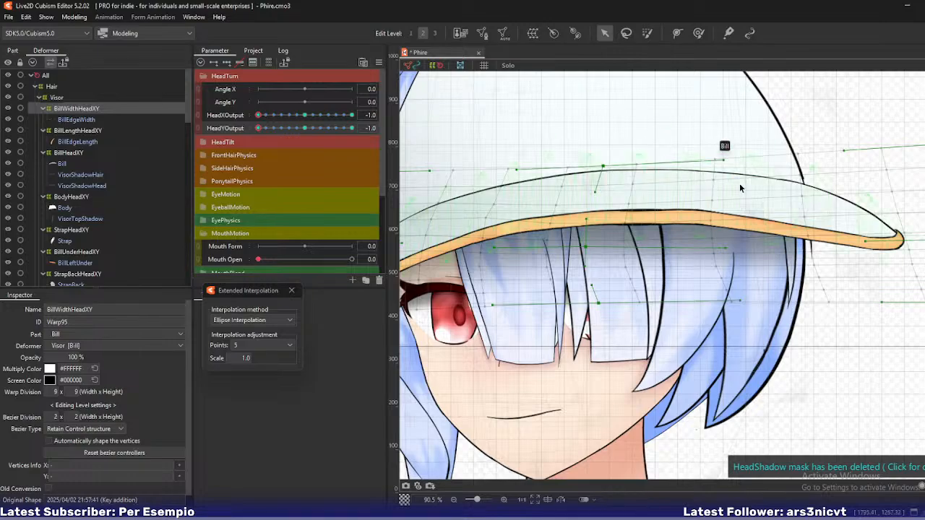
{"action": "left_click_drag", "start_coordinate": [725, 145], "coordinate": [519, 190]}
{"action": "left_click_drag", "start_coordinate": [760, 188], "coordinate": [759, 193]}
{"action": "left_click_drag", "start_coordinate": [525, 223], "coordinate": [682, 212]}
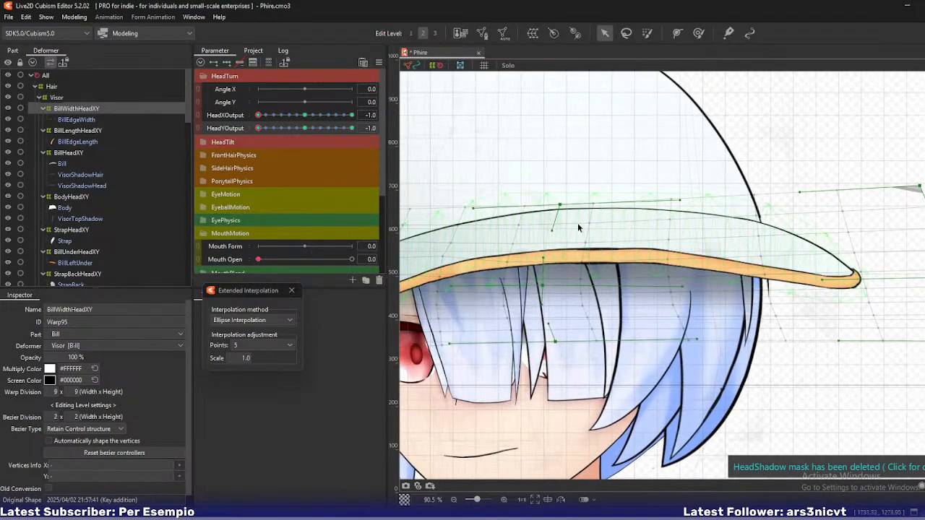
{"action": "left_click_drag", "start_coordinate": [555, 224], "coordinate": [663, 219]}
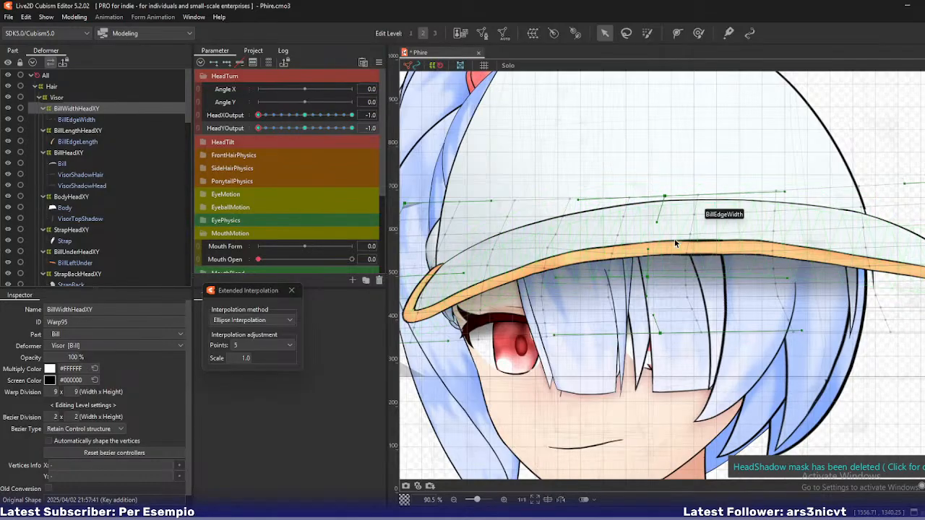
{"action": "left_click_drag", "start_coordinate": [556, 257], "coordinate": [586, 255]}
{"action": "scroll", "coordinate": [586, 254], "scroll_direction": "down", "scroll_amount": 3}
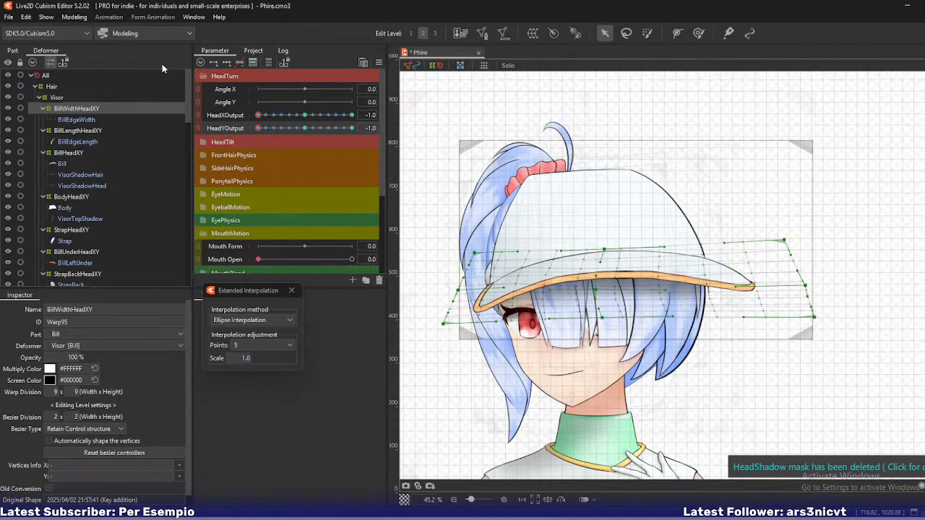
Save the model and preview the head turn in Physics Settings
{"action": "key", "text": "ctrl+s"}
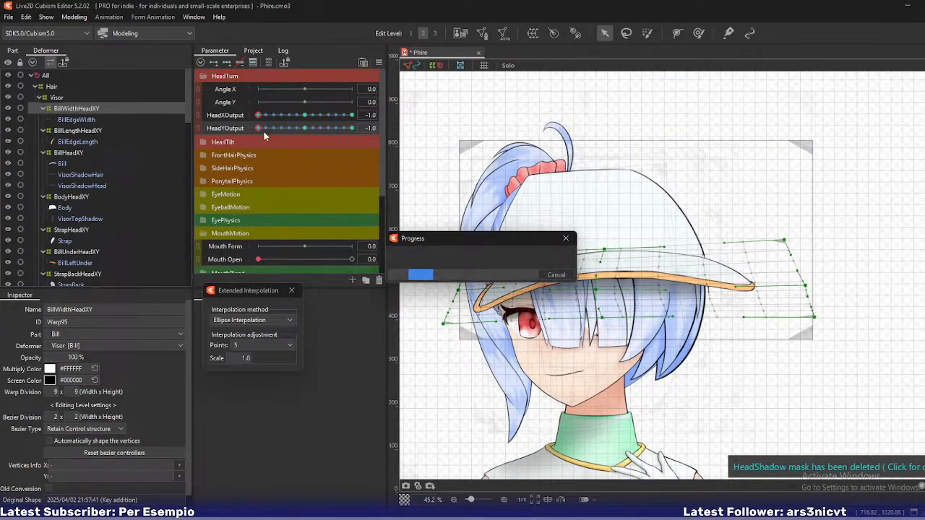
{"action": "left_click", "coordinate": [81, 18]}
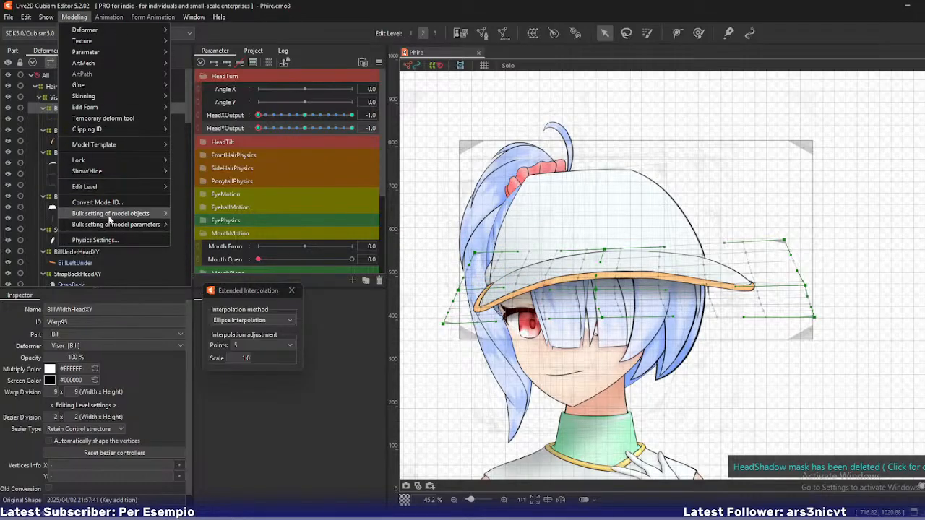
{"action": "left_click", "coordinate": [105, 239]}
{"action": "scroll", "coordinate": [734, 73], "scroll_direction": "up", "scroll_amount": 3}
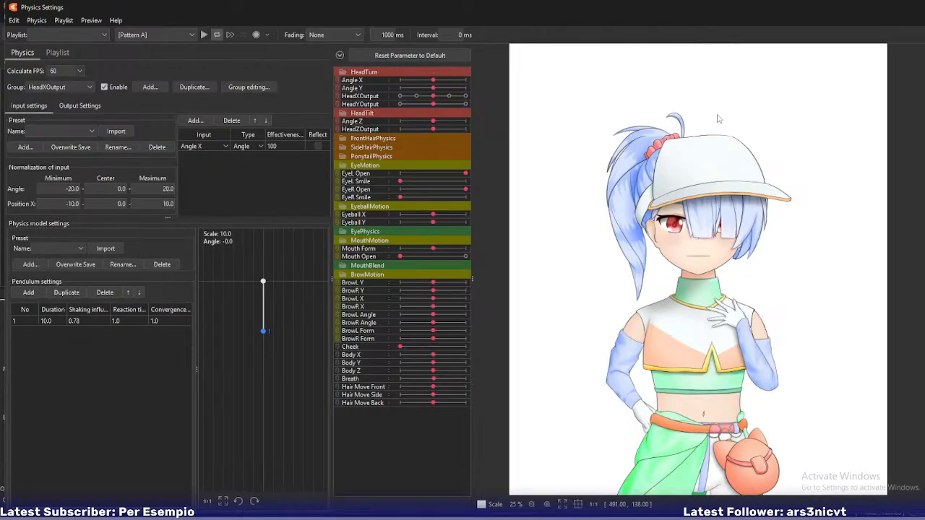
{"action": "left_click_drag", "start_coordinate": [671, 178], "coordinate": [477, 492]}
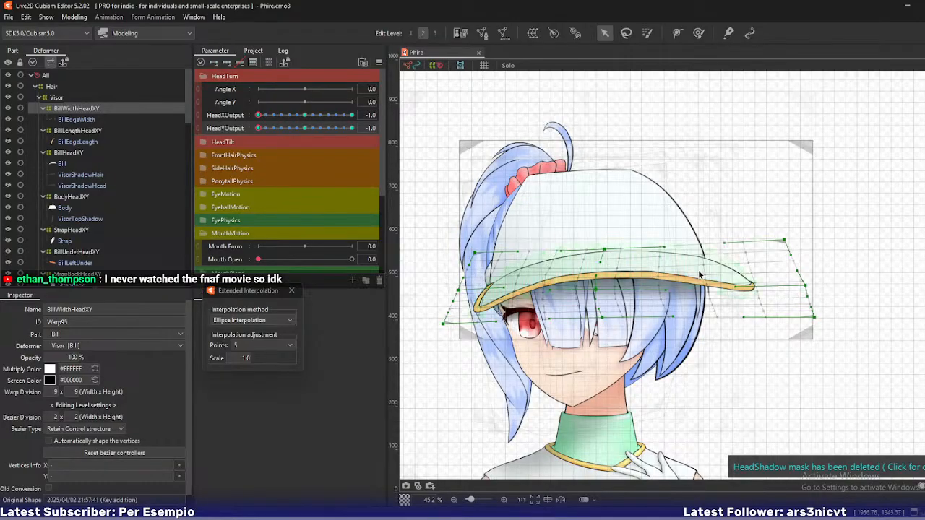
Back at HeadXOutput and HeadYOutput -1, lower BodyHeadXY's outer lower corner and outer middle point, and shorten that middle point's inner handle
{"action": "scroll", "coordinate": [672, 258], "scroll_direction": "up", "scroll_amount": 3}
{"action": "left_click_drag", "start_coordinate": [277, 114], "coordinate": [254, 135]}
{"action": "left_click", "coordinate": [305, 125]}
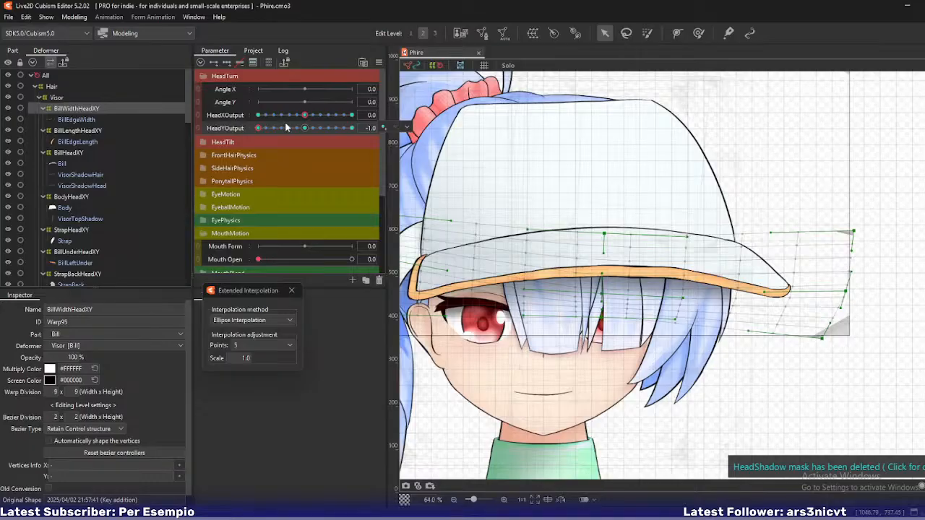
{"action": "left_click_drag", "start_coordinate": [304, 116], "coordinate": [257, 120]}
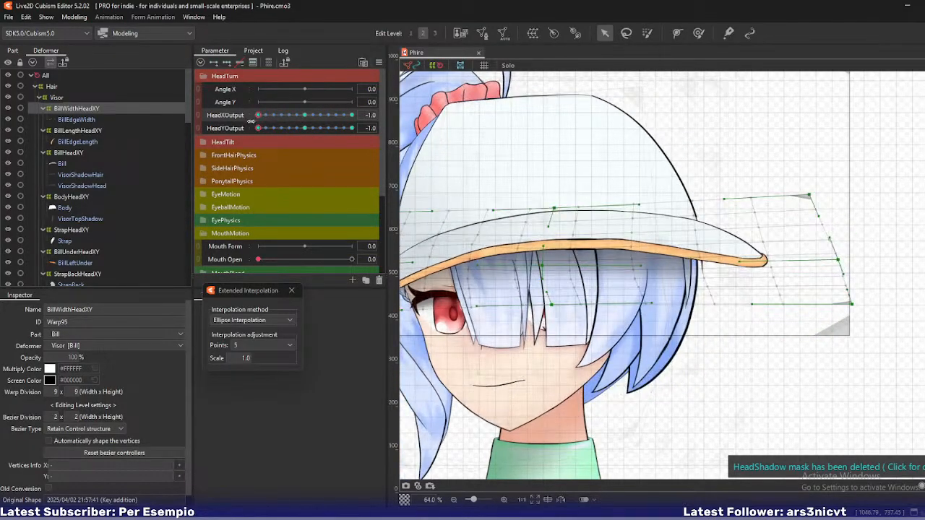
{"action": "left_click", "coordinate": [69, 195]}
{"action": "left_click_drag", "start_coordinate": [735, 288], "coordinate": [731, 292]}
{"action": "left_click_drag", "start_coordinate": [727, 179], "coordinate": [730, 190]}
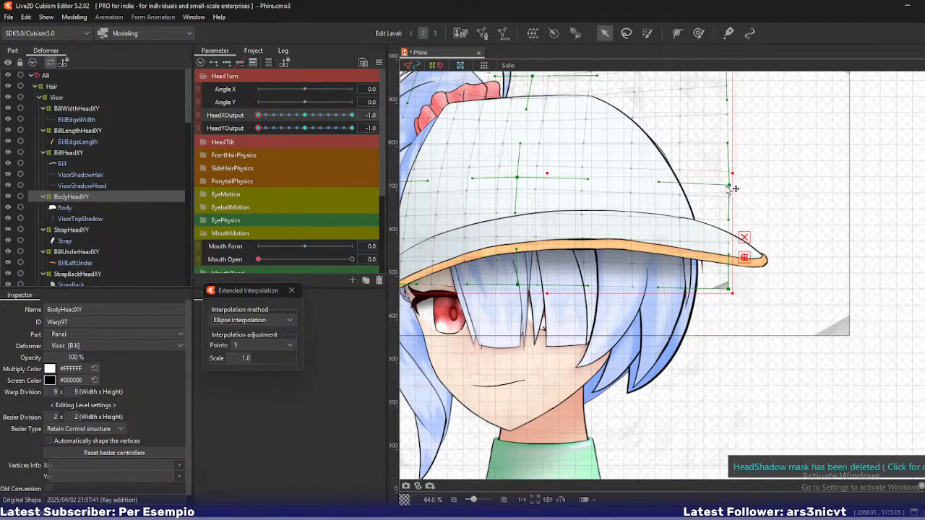
{"action": "left_click", "coordinate": [731, 296]}
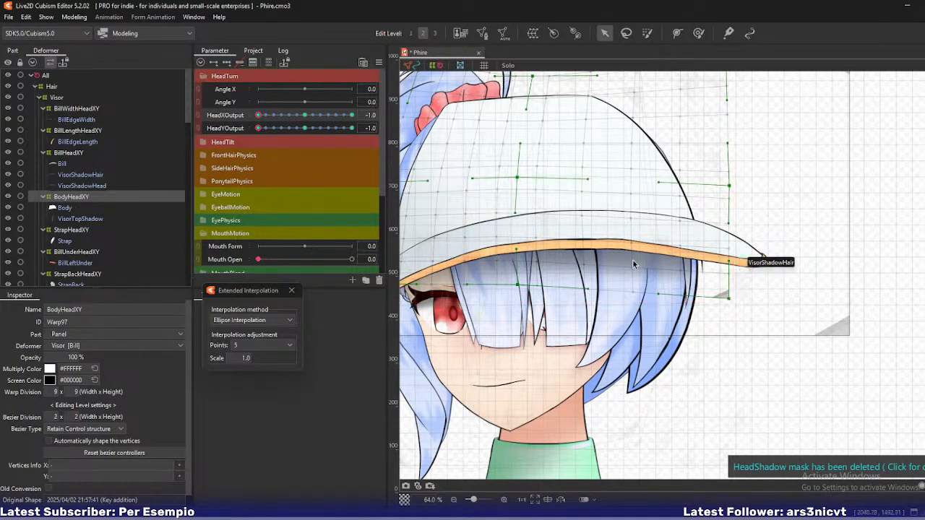
{"action": "key", "text": "ctrl+z"}
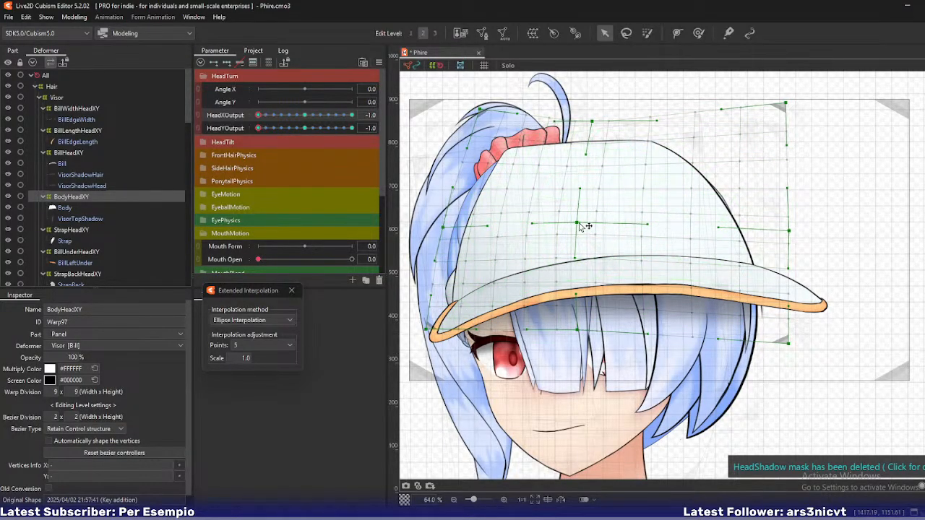
{"action": "left_click_drag", "start_coordinate": [716, 229], "coordinate": [725, 228]}
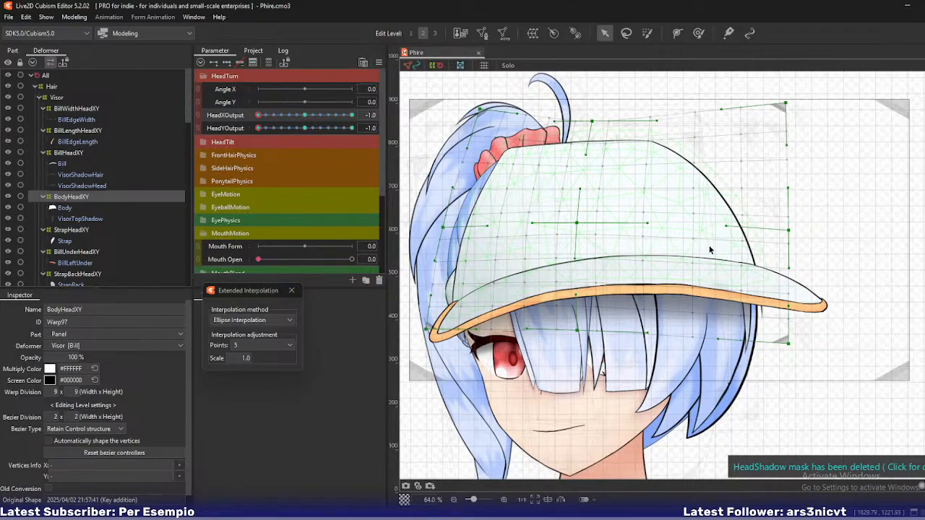
Lower BodyHeadXY's upper middle point slightly and check the visor's crown at HeadXOutput 1 and HeadYOutput -1
{"action": "left_click_drag", "start_coordinate": [706, 237], "coordinate": [700, 256]}
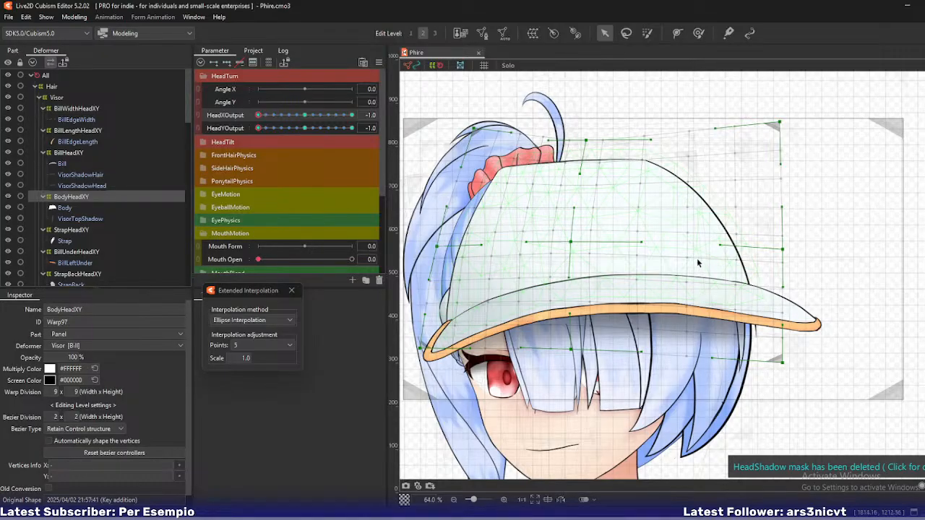
{"action": "left_click_drag", "start_coordinate": [697, 261], "coordinate": [717, 265]}
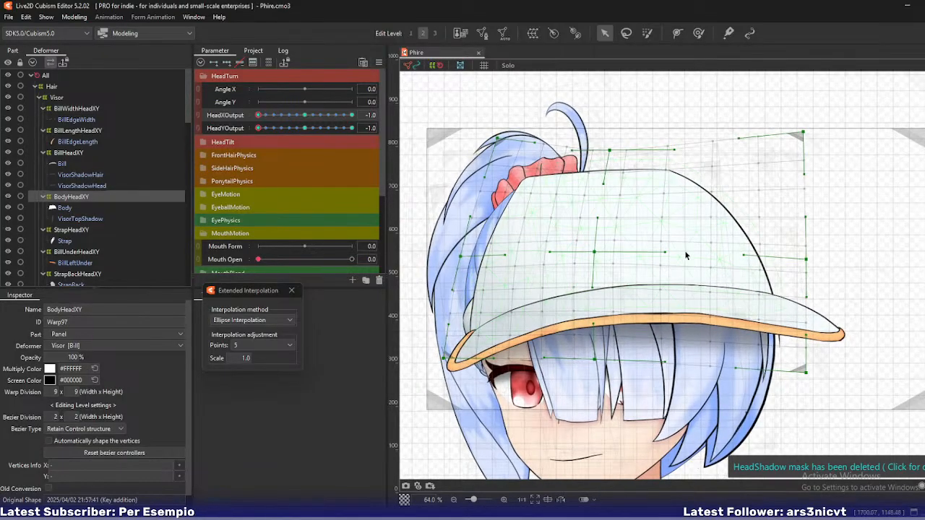
{"action": "left_click_drag", "start_coordinate": [258, 115], "coordinate": [298, 131]}
{"action": "left_click_drag", "start_coordinate": [609, 150], "coordinate": [609, 152]}
{"action": "left_click_drag", "start_coordinate": [262, 121], "coordinate": [352, 116]}
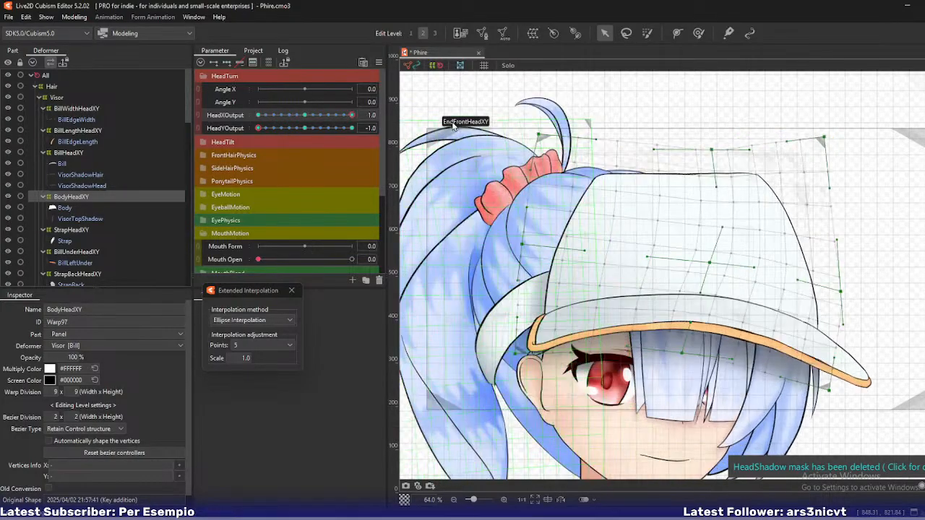
{"action": "left_click", "coordinate": [448, 102]}
{"action": "left_click", "coordinate": [682, 208]}
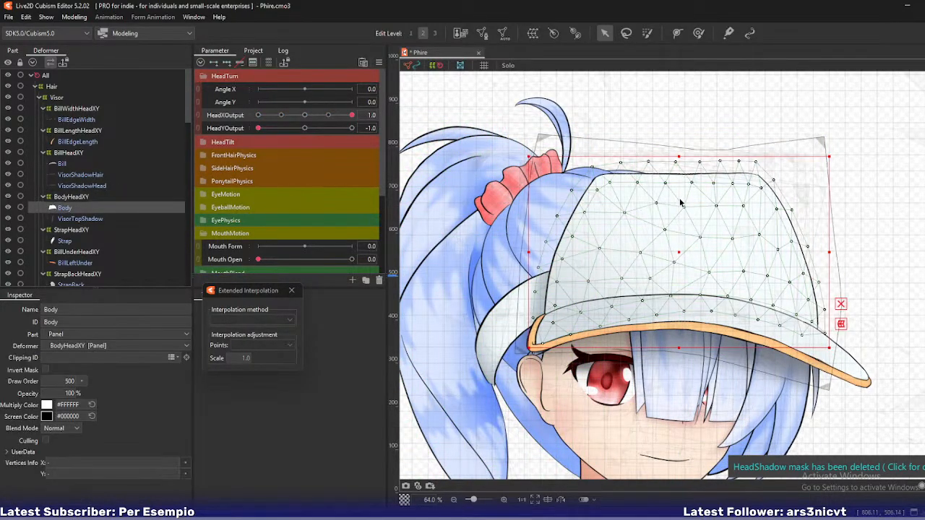
{"action": "left_click_drag", "start_coordinate": [627, 216], "coordinate": [561, 199]}
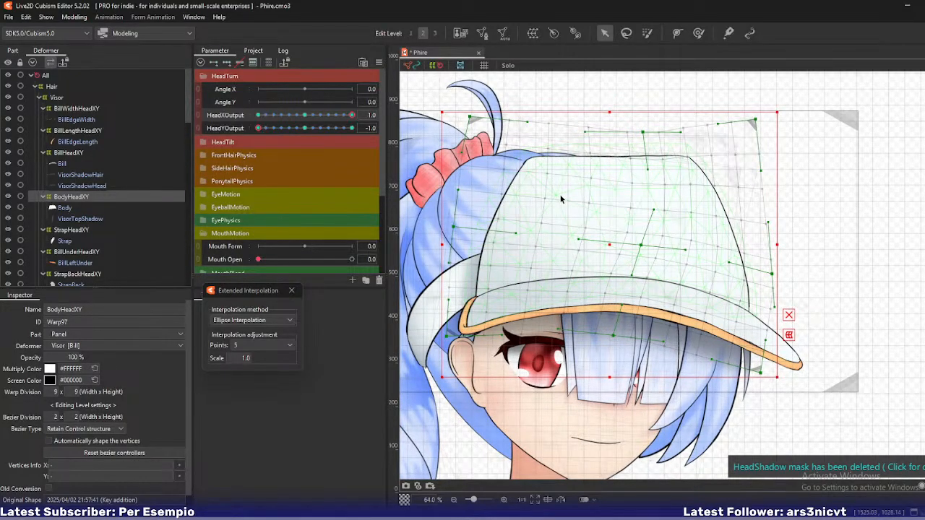
{"action": "left_click", "coordinate": [560, 198]}
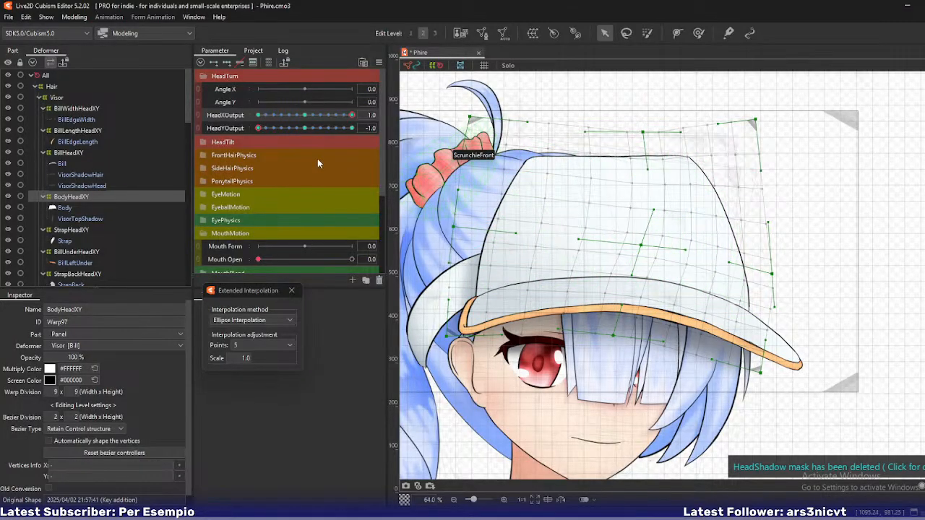
Select the back-hair BackHeadXY warp, compare HeadXOutput 1 and -1, and reflect its HeadXOutput 1 motion horizontally at HeadYOutput 1
{"action": "key", "text": "ctrl+d"}
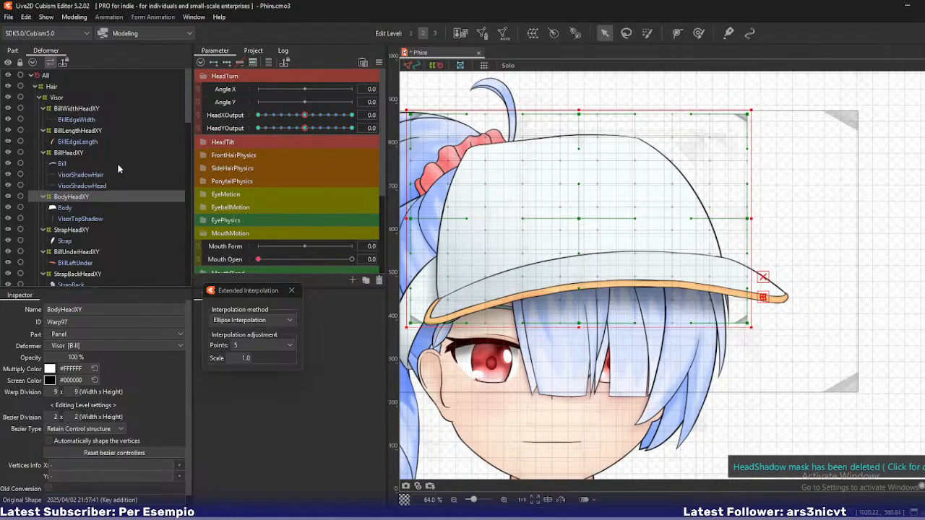
{"action": "right_click", "coordinate": [437, 339]}
{"action": "mouse_move", "coordinate": [493, 330]}
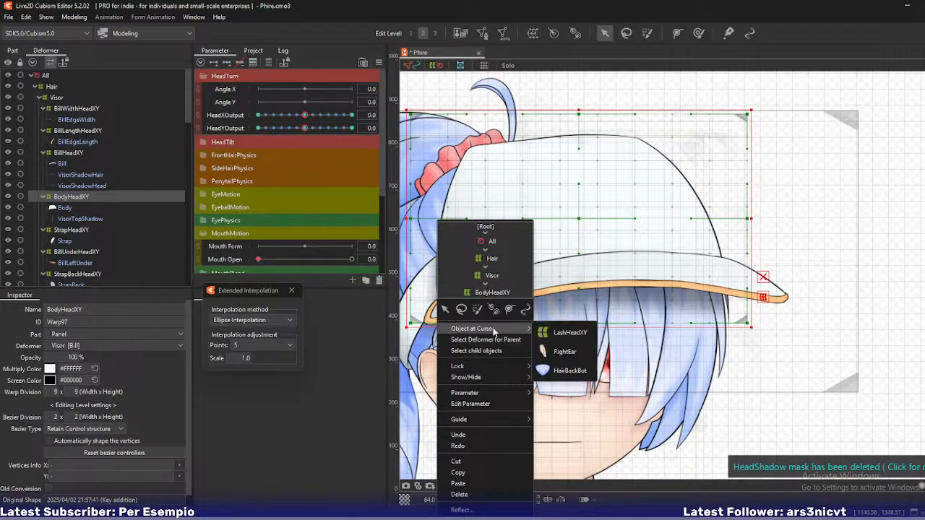
{"action": "left_click", "coordinate": [569, 370]}
{"action": "left_click", "coordinate": [94, 271]}
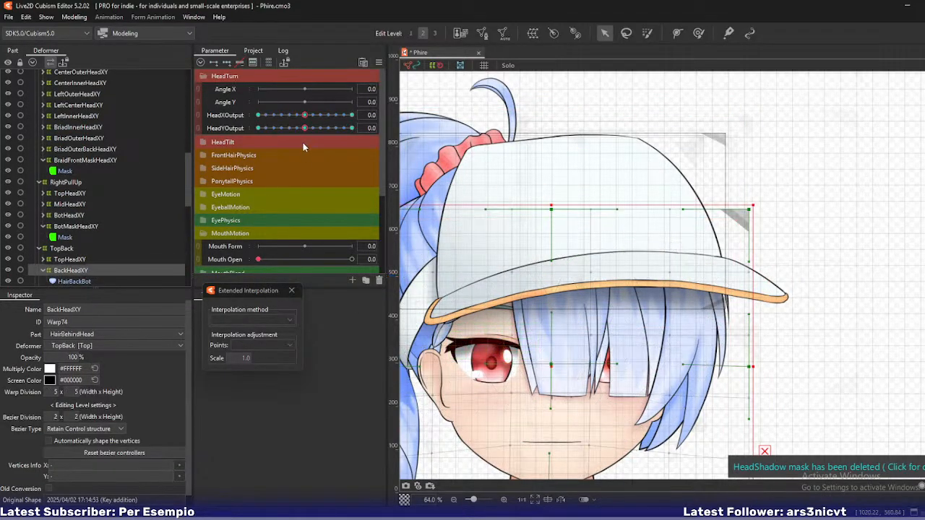
{"action": "left_click_drag", "start_coordinate": [305, 115], "coordinate": [352, 128]}
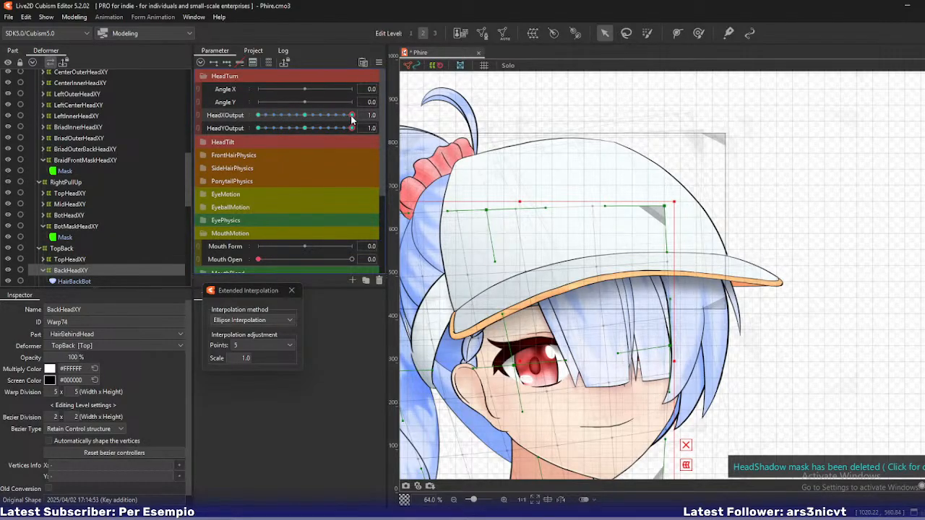
{"action": "left_click_drag", "start_coordinate": [352, 116], "coordinate": [249, 117]}
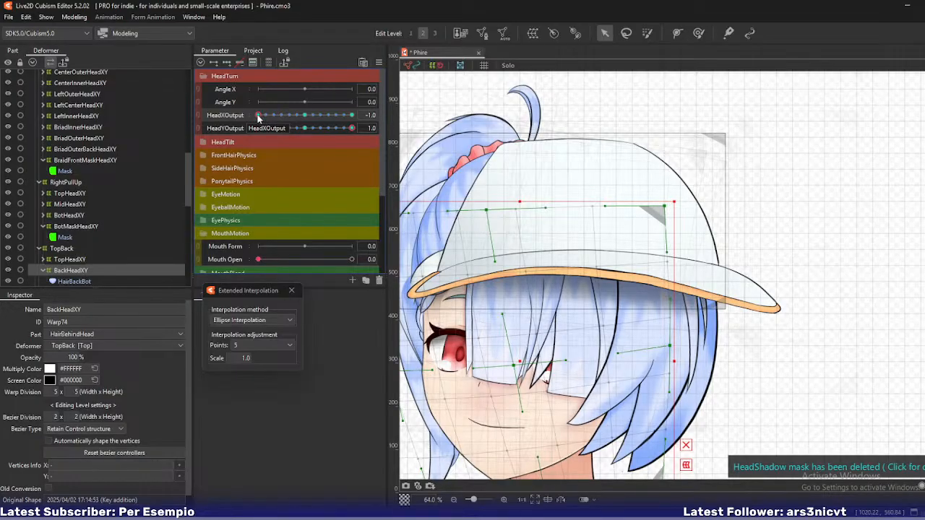
{"action": "left_click_drag", "start_coordinate": [258, 117], "coordinate": [374, 117]}
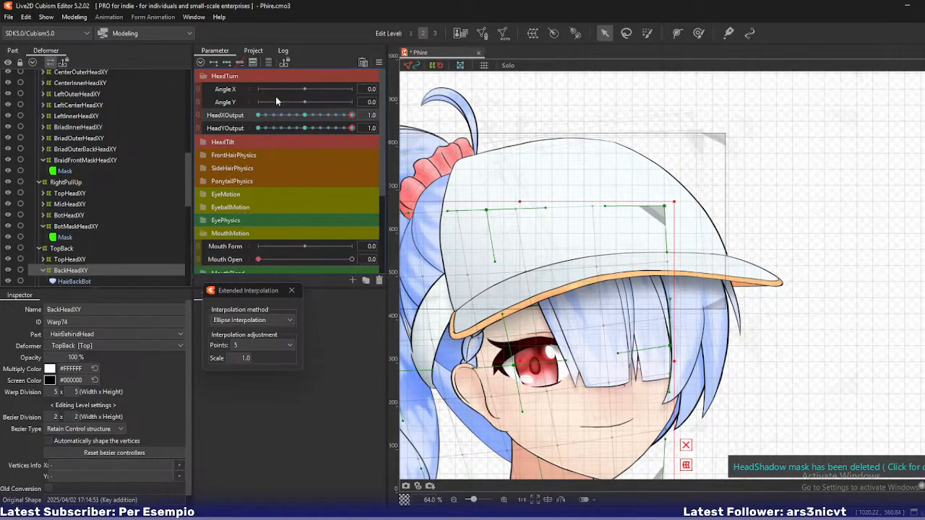
{"action": "left_click", "coordinate": [378, 63]}
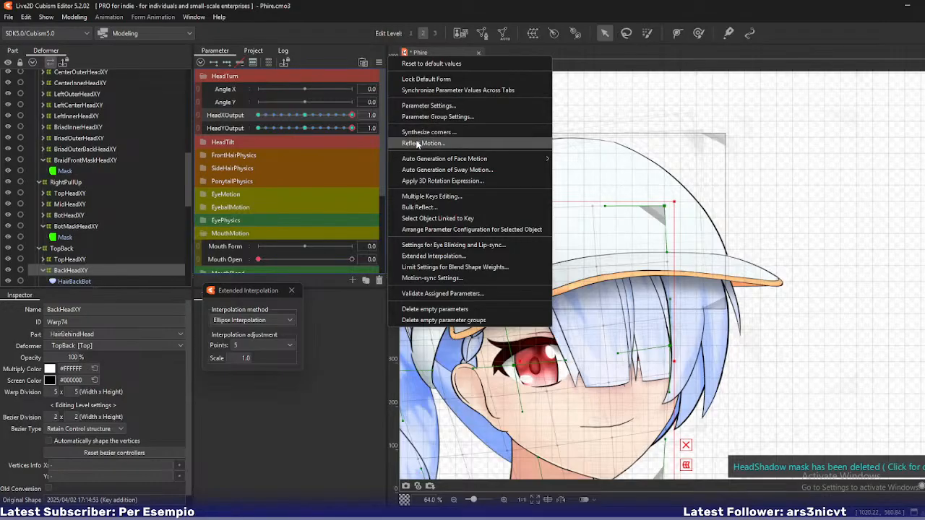
{"action": "left_click", "coordinate": [423, 142]}
{"action": "left_click", "coordinate": [461, 360]}
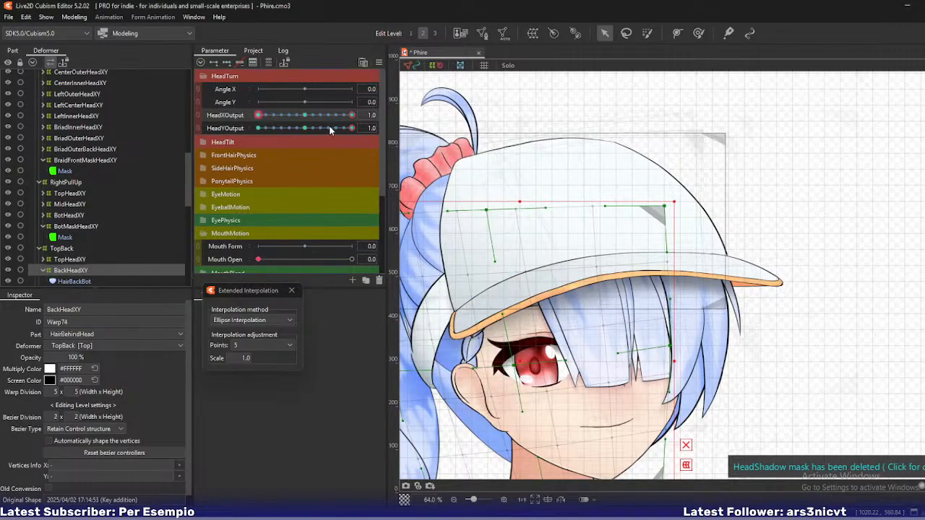
Reflect BackHeadXY's HeadXOutput 1 motion horizontally at HeadYOutput 0 and again at HeadYOutput -1
{"action": "left_click_drag", "start_coordinate": [328, 129], "coordinate": [304, 128]}
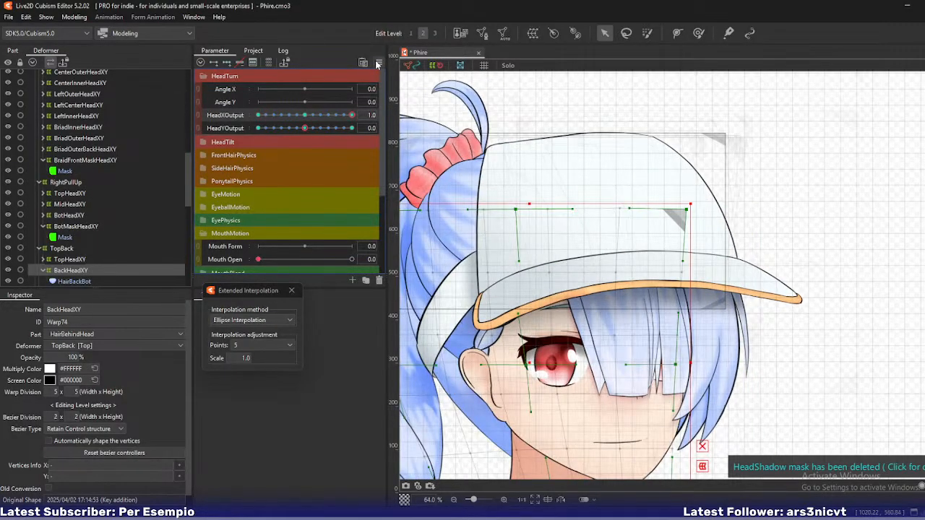
{"action": "left_click", "coordinate": [379, 63]}
{"action": "left_click", "coordinate": [423, 143]}
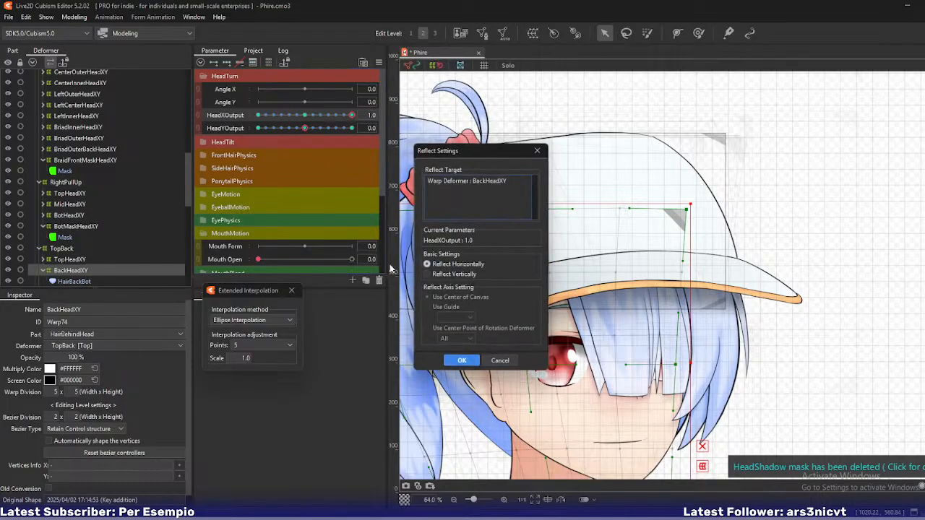
{"action": "left_click", "coordinate": [462, 360]}
{"action": "left_click_drag", "start_coordinate": [317, 129], "coordinate": [351, 115]}
{"action": "left_click", "coordinate": [378, 63]}
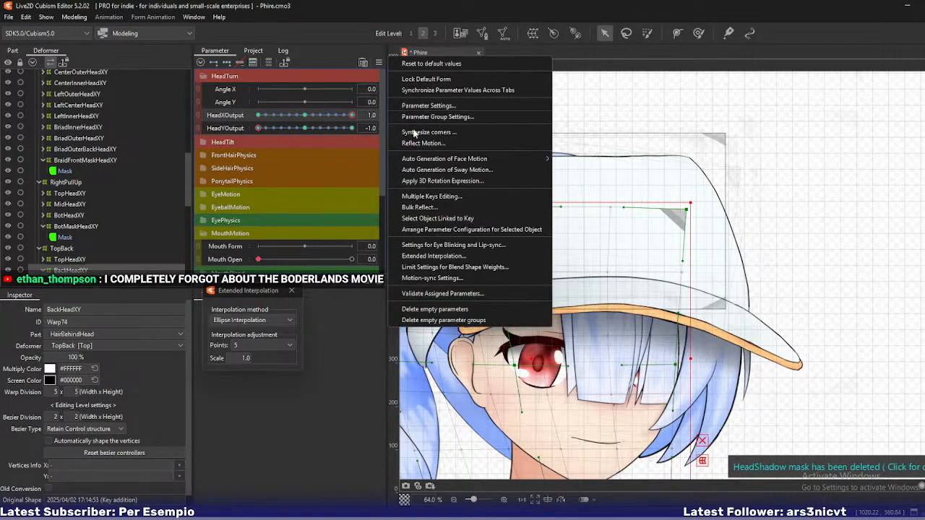
{"action": "left_click", "coordinate": [421, 143]}
{"action": "left_click", "coordinate": [460, 358]}
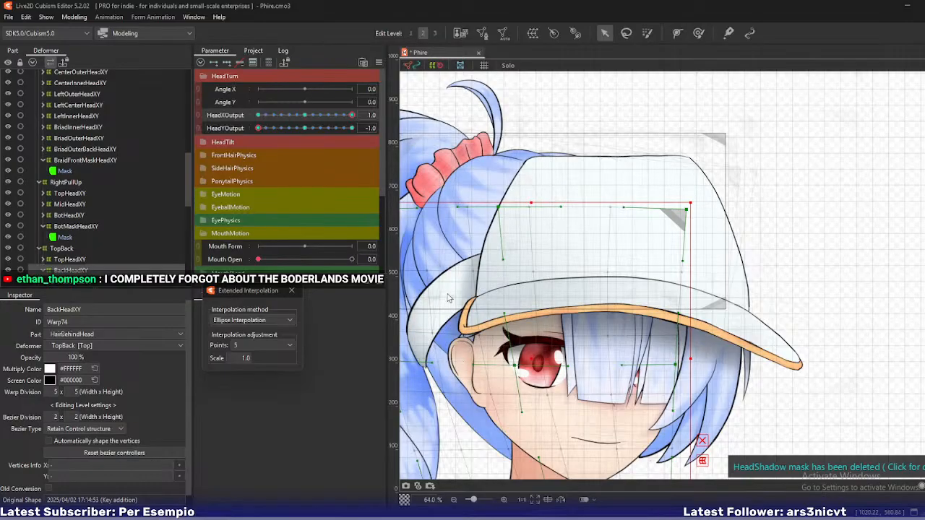
Reset the parameters and examine the whole head through the HeadXOutput and HeadYOutput poses, ending at 1 and -1
{"action": "key", "text": "ctrl+d"}
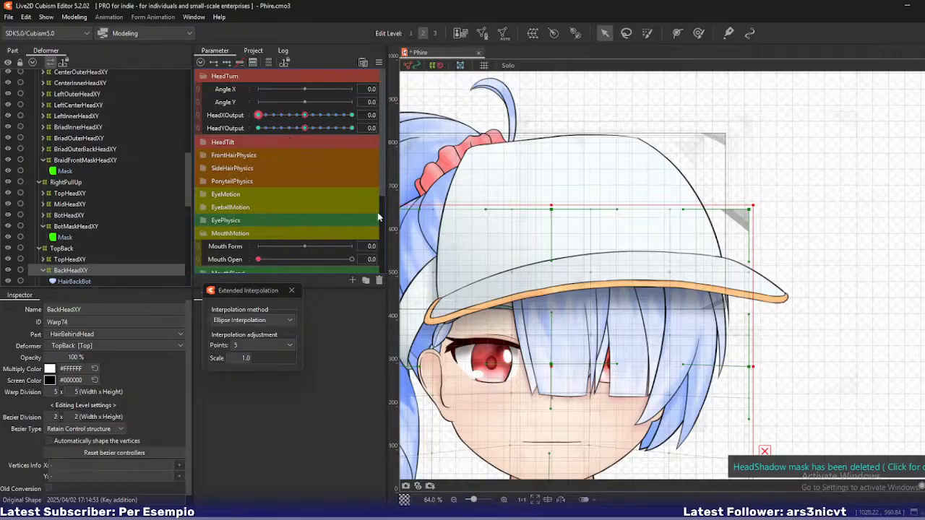
{"action": "left_click_drag", "start_coordinate": [500, 283], "coordinate": [548, 236]}
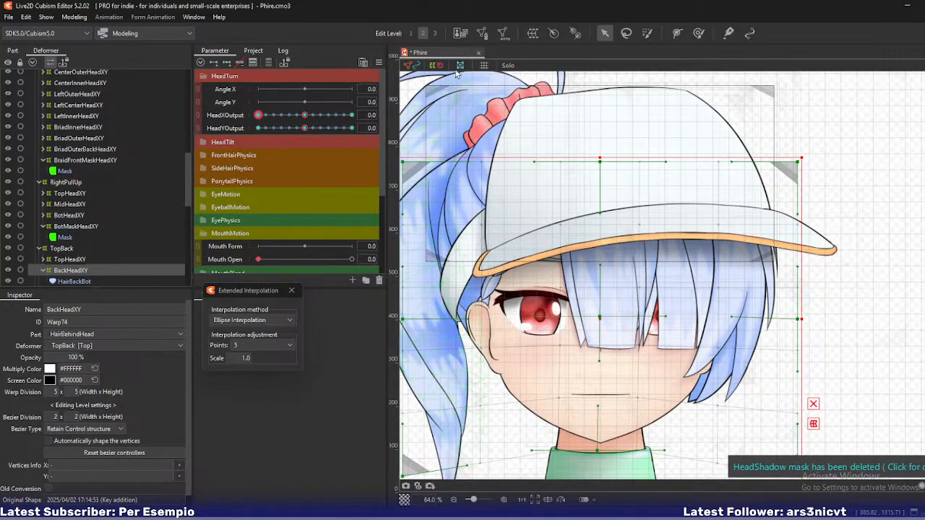
{"action": "scroll", "coordinate": [599, 161], "scroll_direction": "down", "scroll_amount": 3}
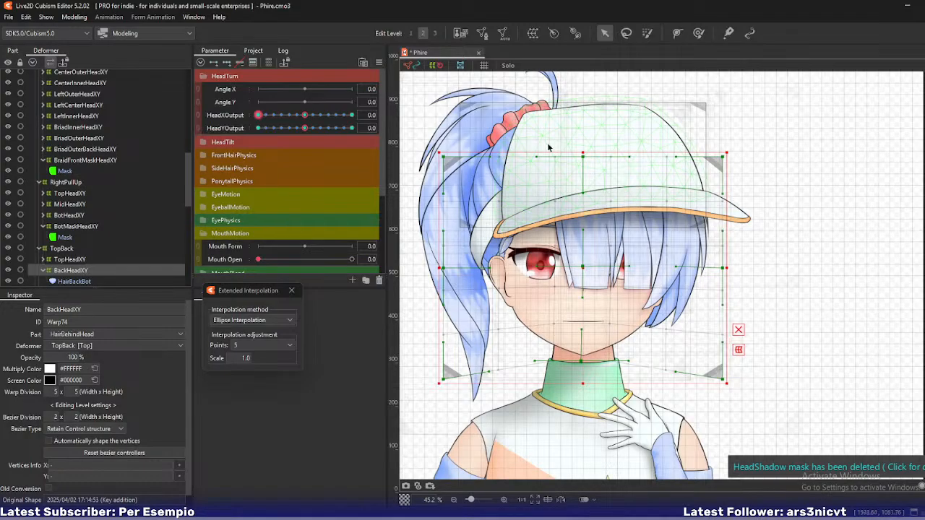
{"action": "left_click", "coordinate": [303, 115]}
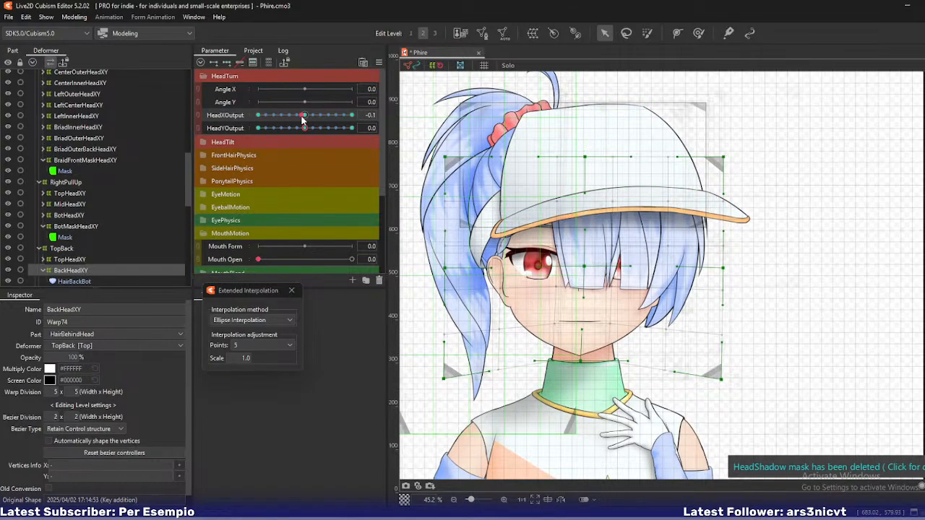
{"action": "mouse_move", "coordinate": [302, 117]}
{"action": "left_mouse_down"}
{"action": "mouse_move", "coordinate": [315, 117]}
{"action": "mouse_move", "coordinate": [305, 117]}
{"action": "left_mouse_up"}
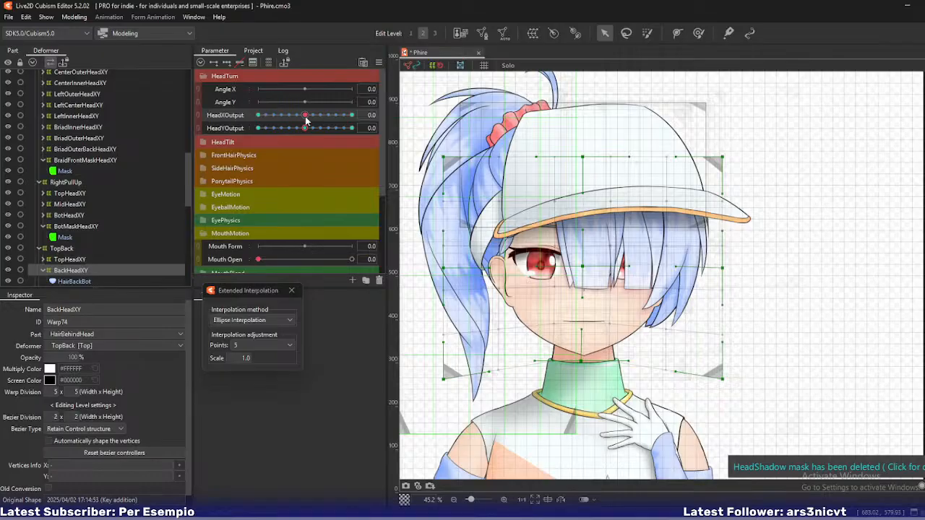
{"action": "left_click_drag", "start_coordinate": [305, 117], "coordinate": [244, 137]}
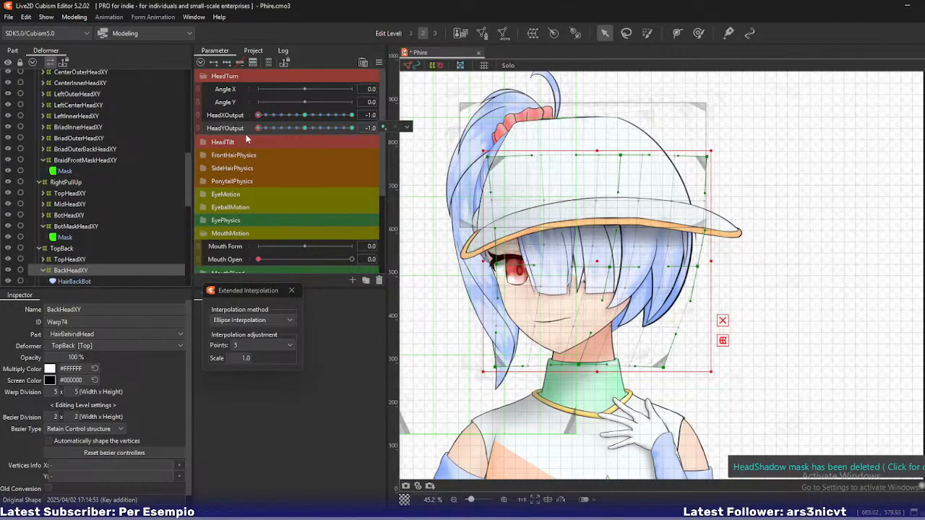
{"action": "left_click_drag", "start_coordinate": [260, 115], "coordinate": [357, 128]}
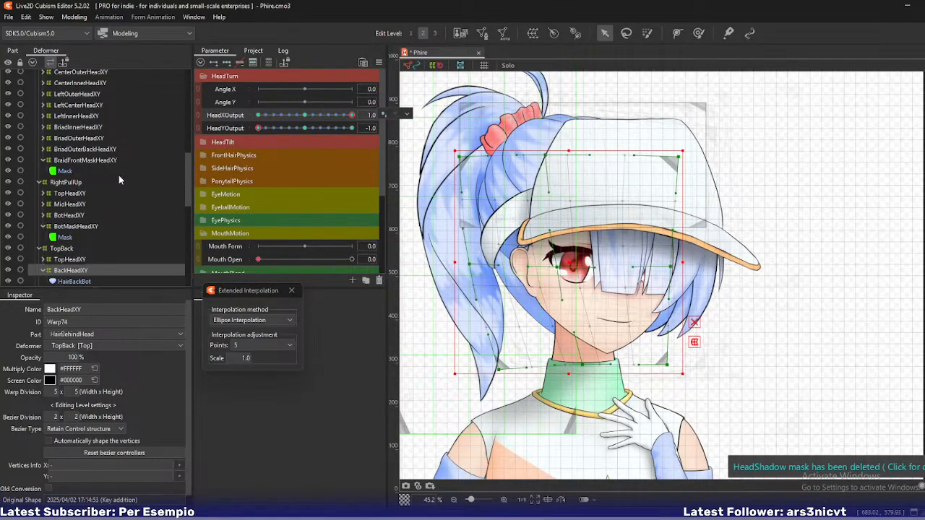
At HeadXOutput 1 and HeadYOutput -1, move BodyHeadXY's outer upper corner inward and slightly down, and its upper middle point slightly inward
{"action": "right_click", "coordinate": [644, 105]}
{"action": "mouse_move", "coordinate": [673, 175]}
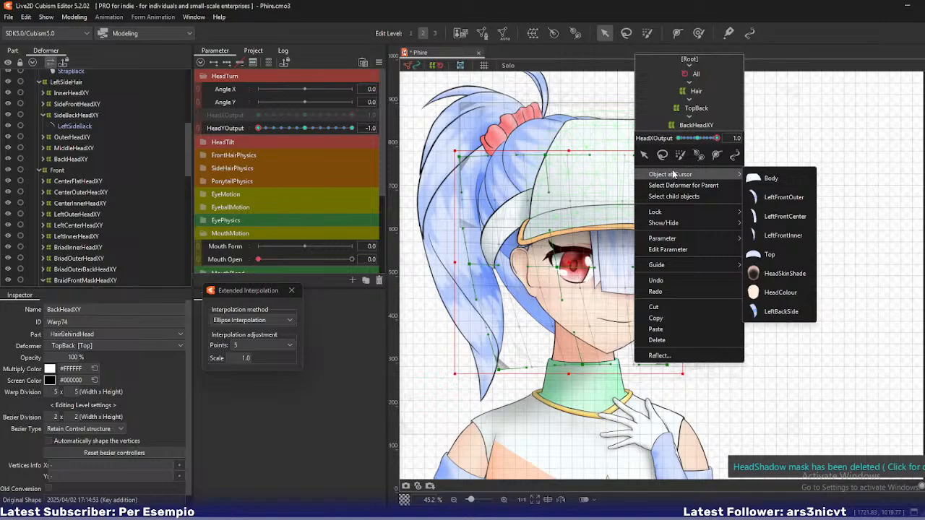
{"action": "left_click", "coordinate": [771, 179]}
{"action": "left_click", "coordinate": [71, 144]}
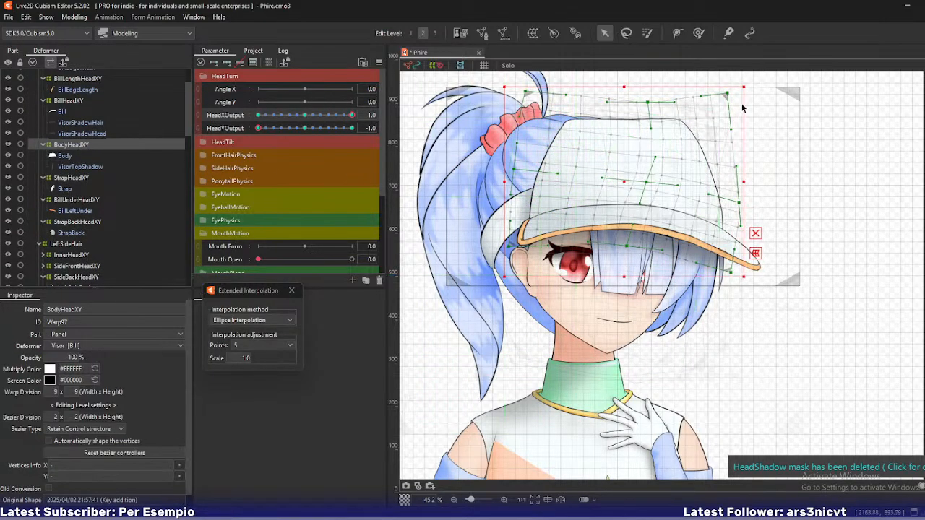
{"action": "left_click_drag", "start_coordinate": [726, 94], "coordinate": [714, 98]}
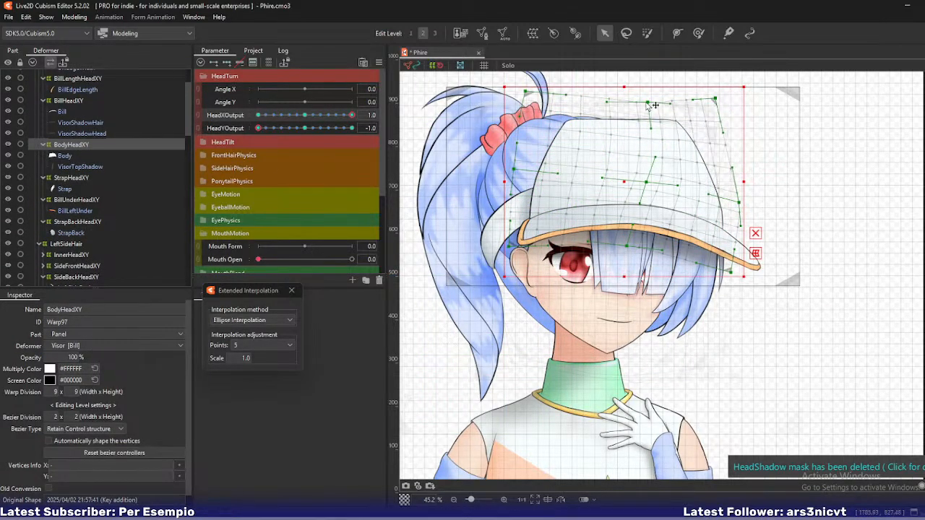
{"action": "left_click_drag", "start_coordinate": [646, 102], "coordinate": [642, 103]}
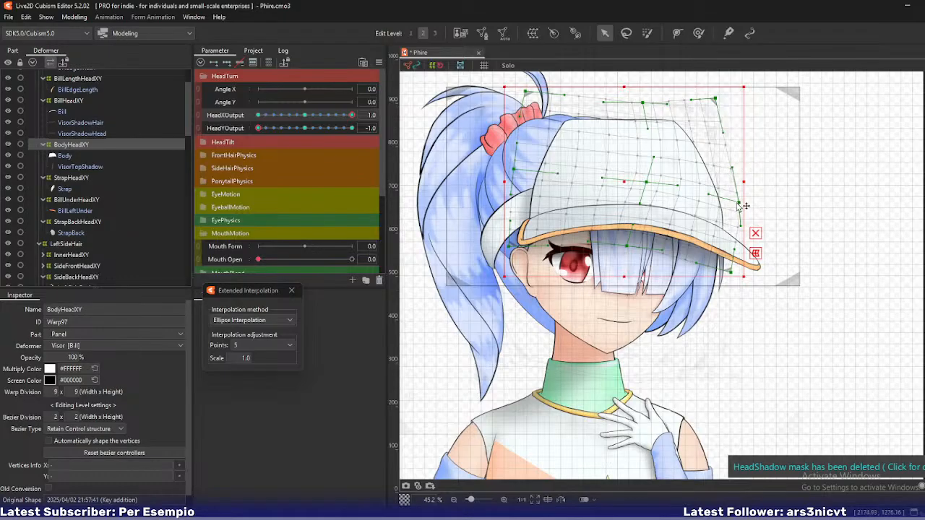
Try raising BodyHeadXY's outer middle point, undo that, and shift its lower middle point slightly toward the bill's outer tip
{"action": "left_click_drag", "start_coordinate": [740, 204], "coordinate": [737, 193]}
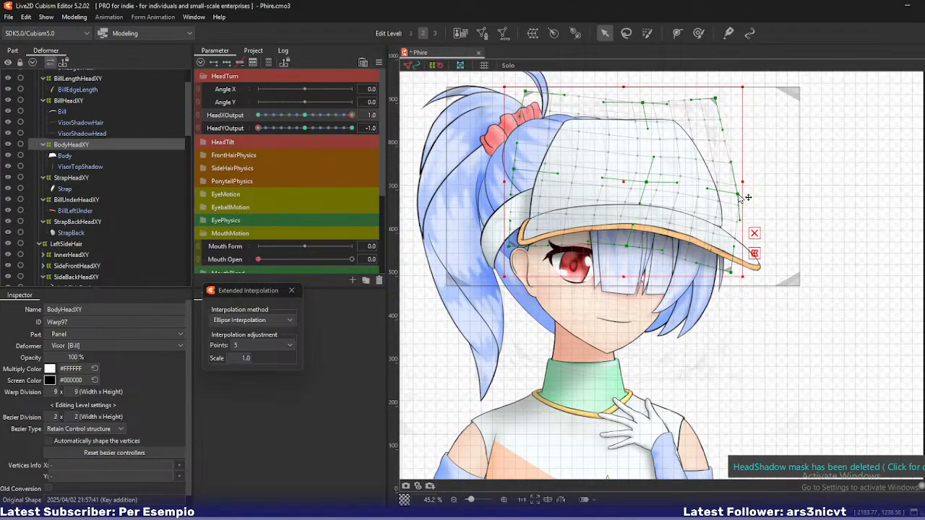
{"action": "key", "text": "ctrl+z"}
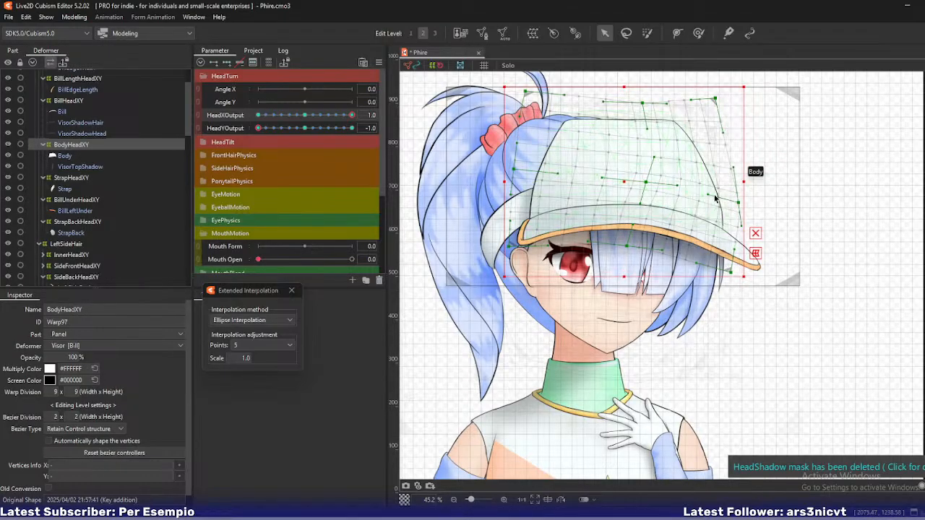
{"action": "left_click", "coordinate": [728, 204]}
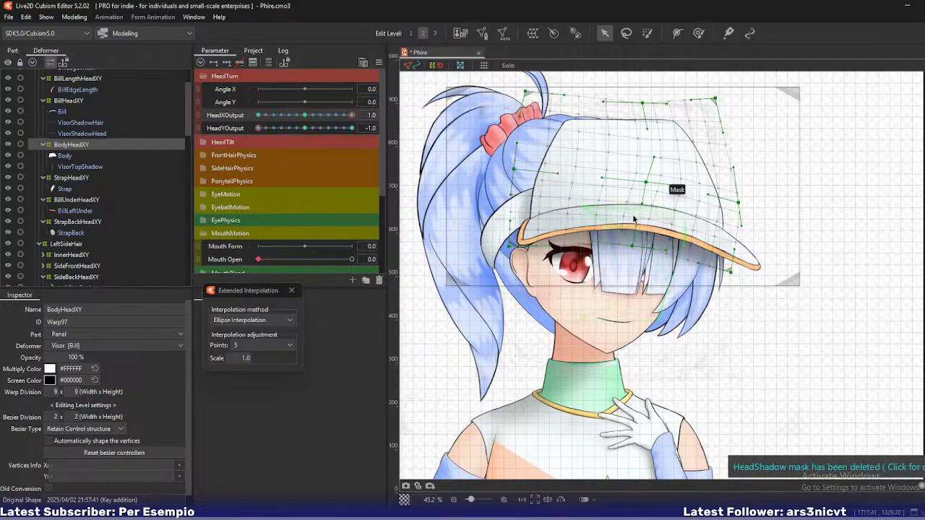
{"action": "left_click_drag", "start_coordinate": [636, 210], "coordinate": [609, 259]}
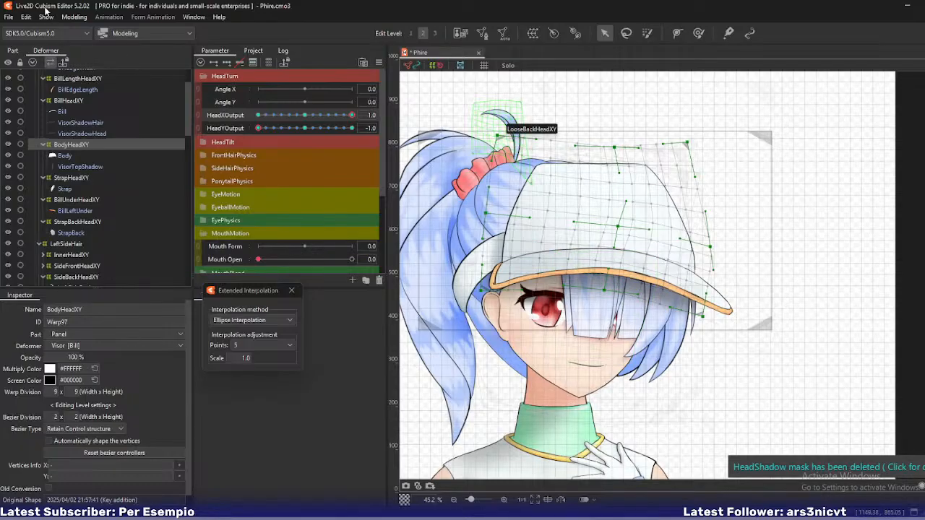
Preview the head turn in Physics Settings and check the visor at HeadXOutput -1 and HeadYOutput -1
{"action": "left_click", "coordinate": [73, 17]}
{"action": "left_click", "coordinate": [119, 238]}
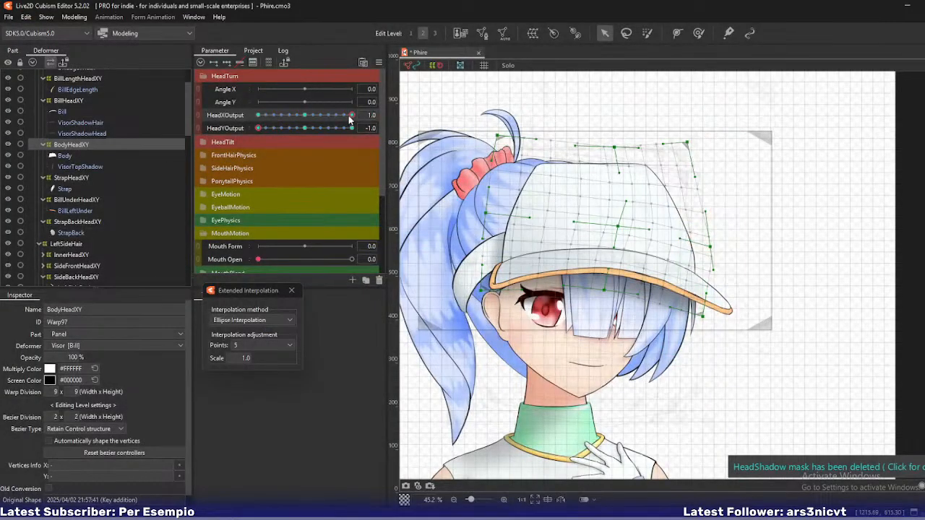
{"action": "left_click_drag", "start_coordinate": [349, 117], "coordinate": [258, 131]}
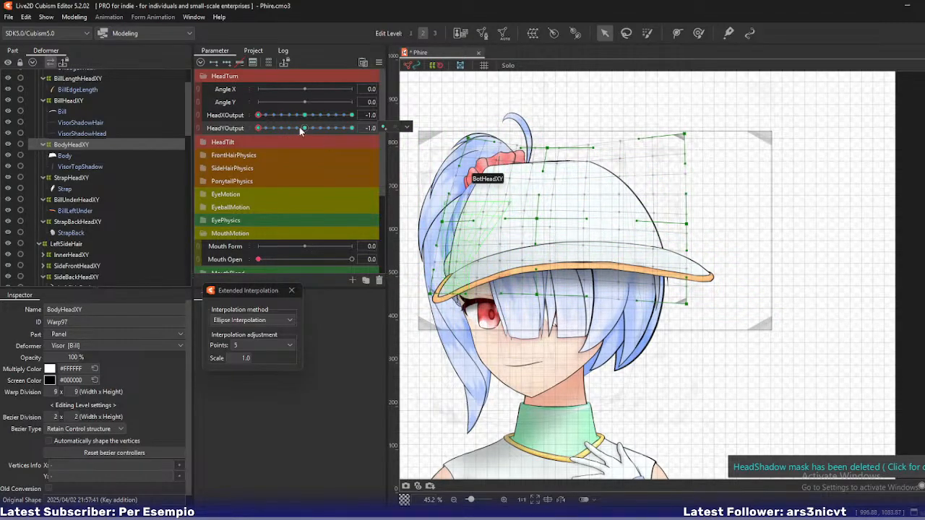
{"action": "left_click_drag", "start_coordinate": [258, 115], "coordinate": [230, 148]}
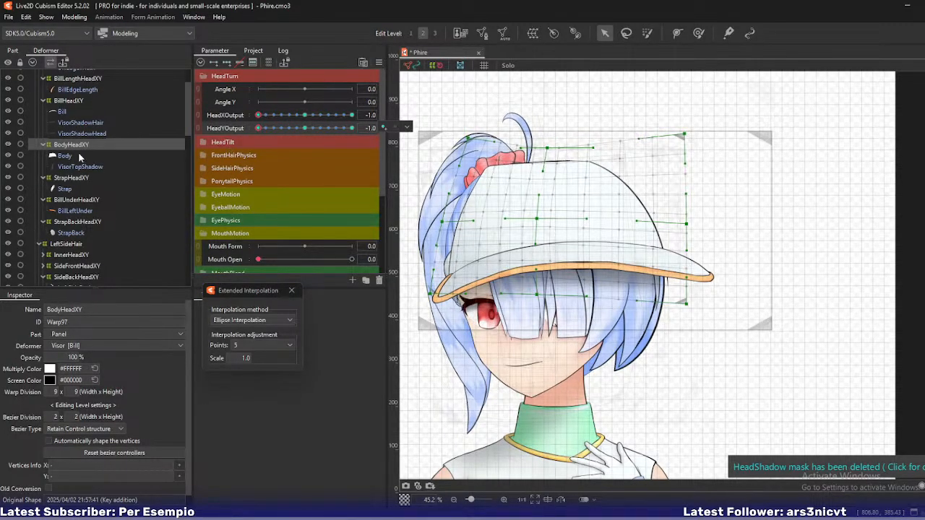
At HeadXOutput -1 and HeadYOutput -1, pull BillHeadXY's outer middle point and outer lower corner inward to shorten the bill's tip
{"action": "left_click", "coordinate": [69, 101]}
{"action": "scroll", "coordinate": [745, 271], "scroll_direction": "up", "scroll_amount": 3}
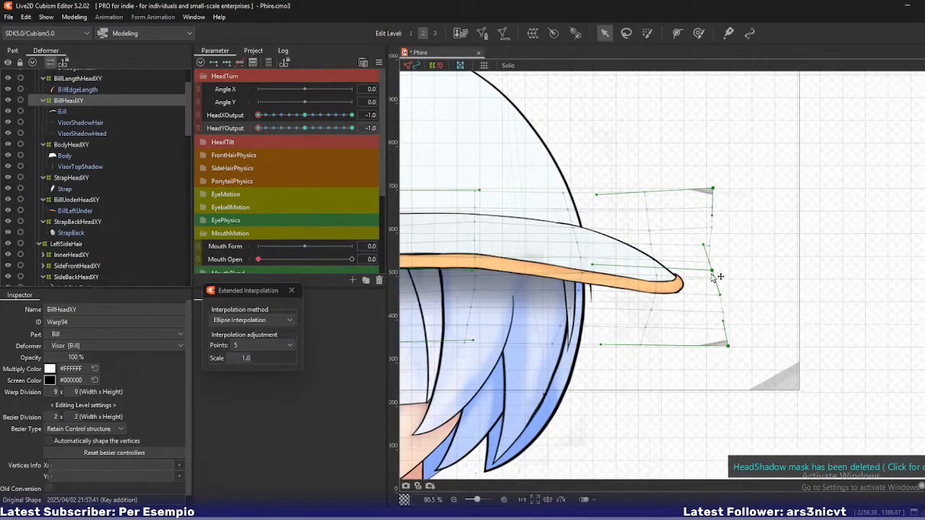
{"action": "left_click_drag", "start_coordinate": [711, 271], "coordinate": [709, 274]}
{"action": "left_click_drag", "start_coordinate": [727, 345], "coordinate": [699, 352]}
{"action": "left_click_drag", "start_coordinate": [710, 274], "coordinate": [695, 273]}
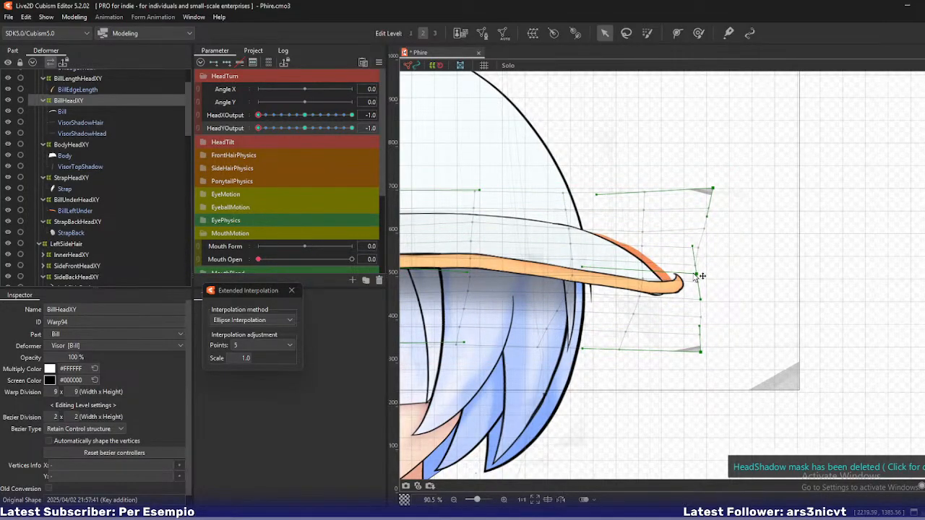
Pull BillWidthHeadXY's outer middle point and outer lower corner inward so the orange edge follows the shortened bill tip
{"action": "left_click", "coordinate": [68, 79]}
{"action": "scroll", "coordinate": [113, 139], "scroll_direction": "up", "scroll_amount": 1}
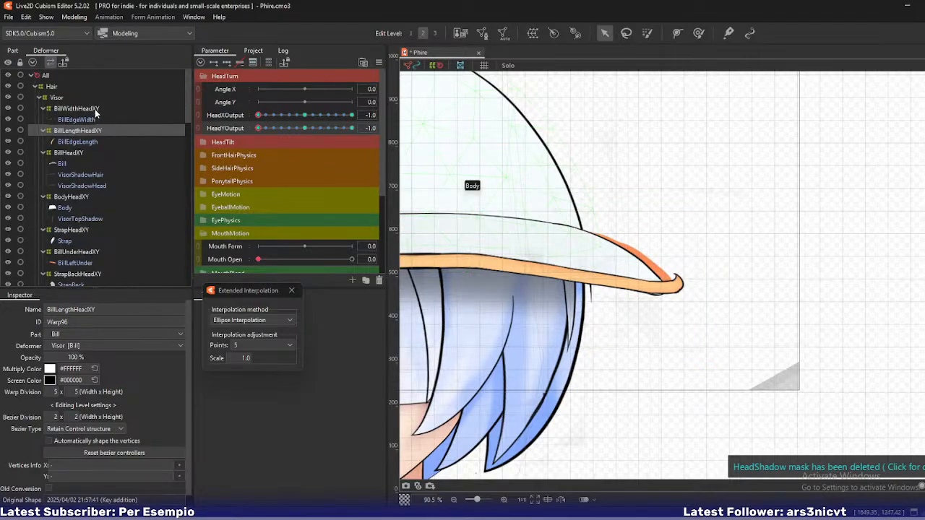
{"action": "left_click", "coordinate": [96, 110]}
{"action": "left_click_drag", "start_coordinate": [781, 289], "coordinate": [771, 297]}
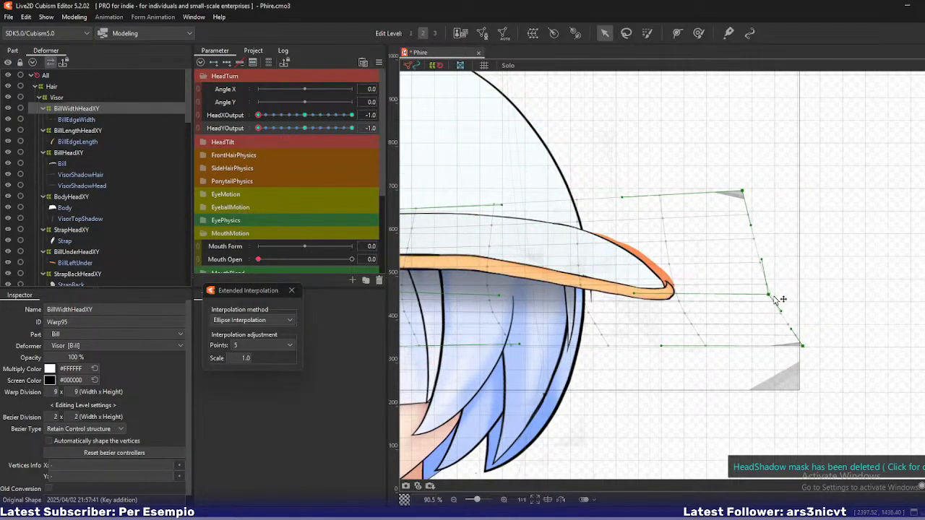
{"action": "left_click_drag", "start_coordinate": [802, 345], "coordinate": [758, 357]}
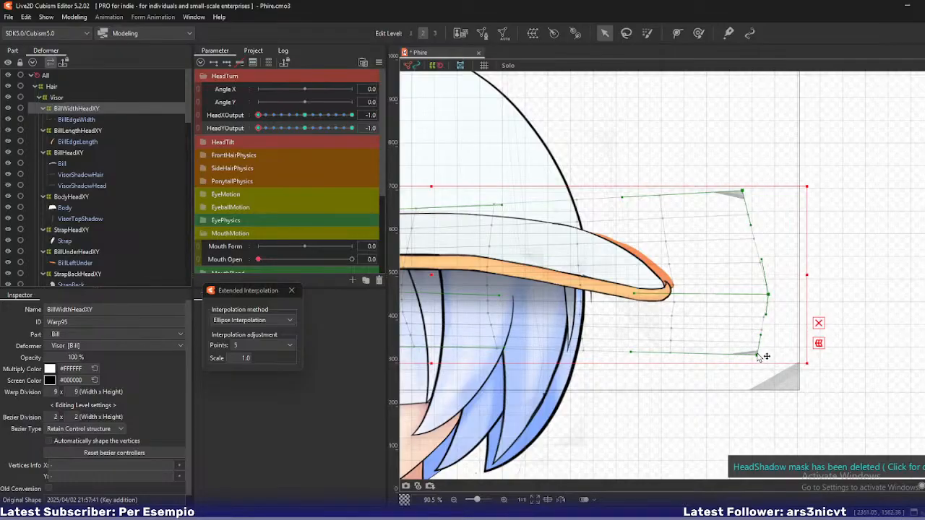
Nudge BillWidthHeadXY's outer middle point slightly inward and up so the orange edge closes neatly at the bill's tip
{"action": "left_click_drag", "start_coordinate": [767, 294], "coordinate": [765, 296]}
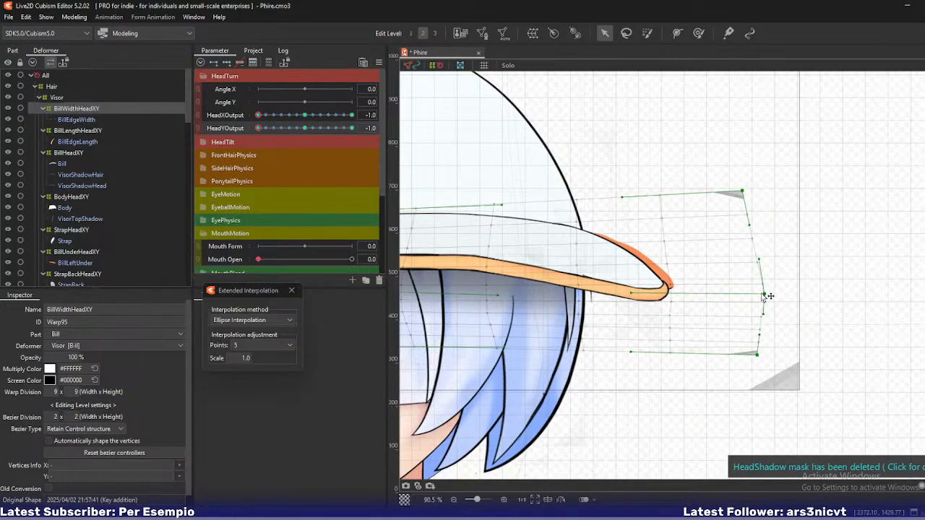
{"action": "left_click_drag", "start_coordinate": [626, 255], "coordinate": [718, 270]}
{"action": "left_click_drag", "start_coordinate": [590, 309], "coordinate": [592, 299]}
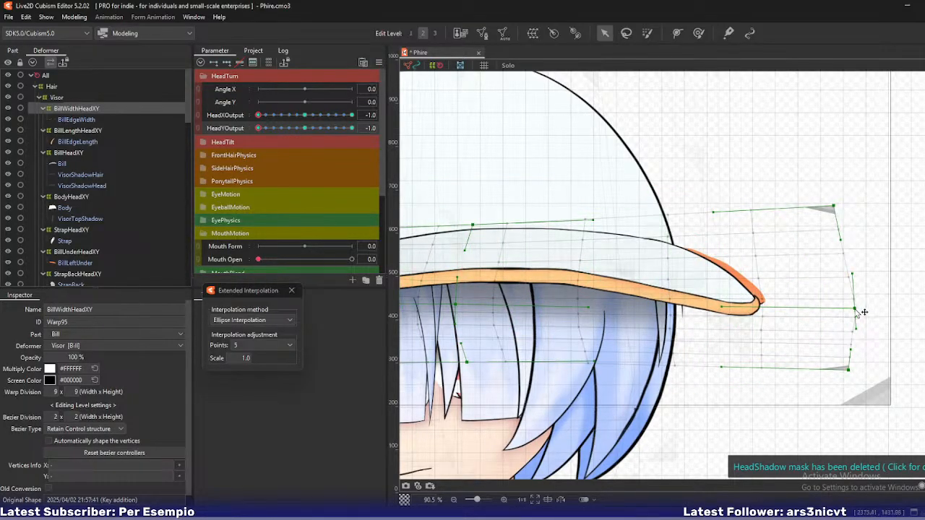
{"action": "left_click_drag", "start_coordinate": [856, 310], "coordinate": [855, 307]}
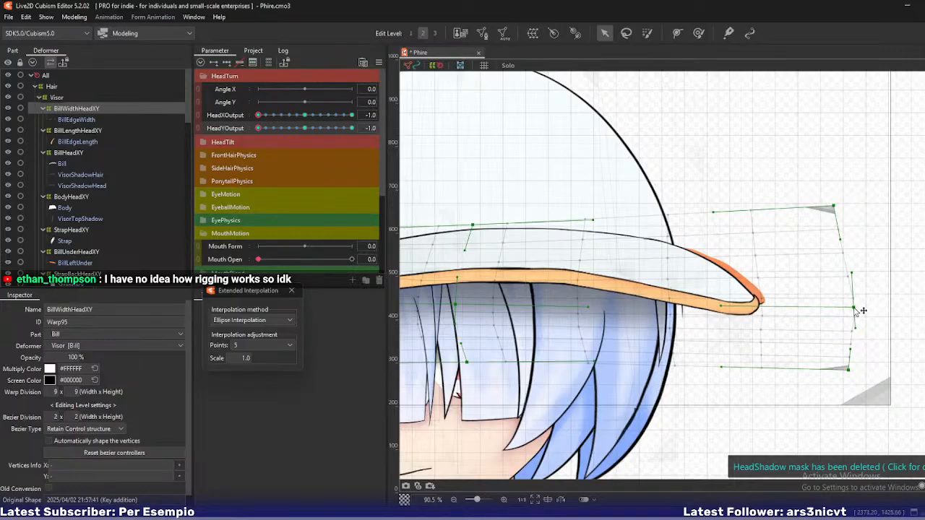
At edit level 3, shift BillUnderHeadXY's outer corners inward and down and its inner upper corner slightly, tucking the orange underside behind the bill
{"action": "scroll", "coordinate": [67, 173], "scroll_direction": "down", "scroll_amount": 1}
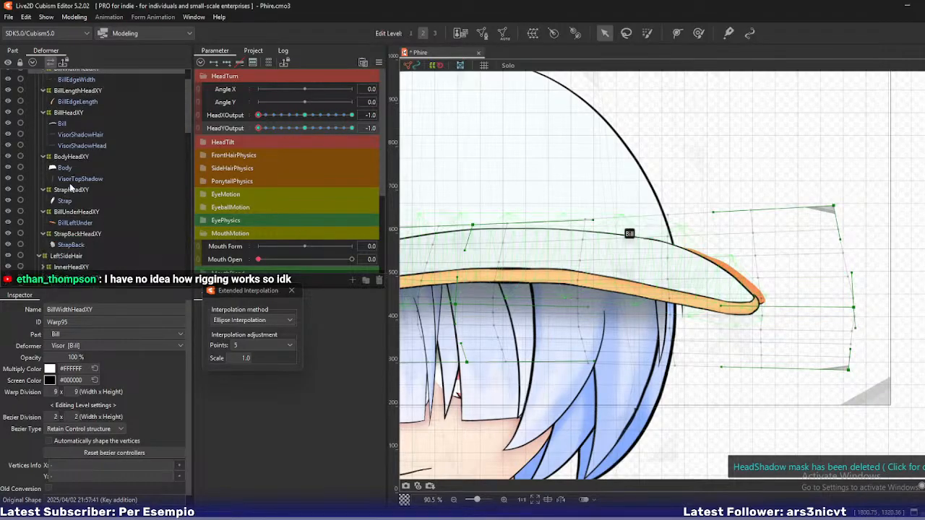
{"action": "left_click", "coordinate": [71, 211]}
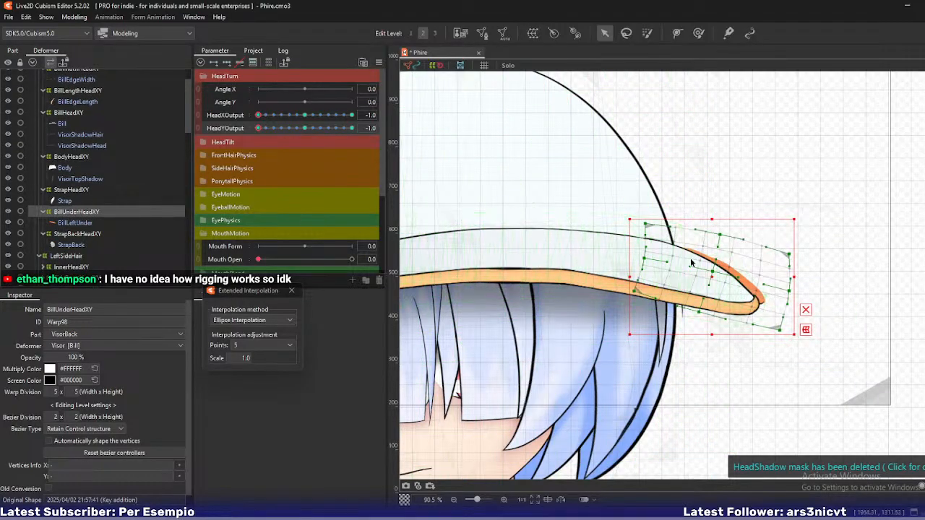
{"action": "key", "text": "3"}
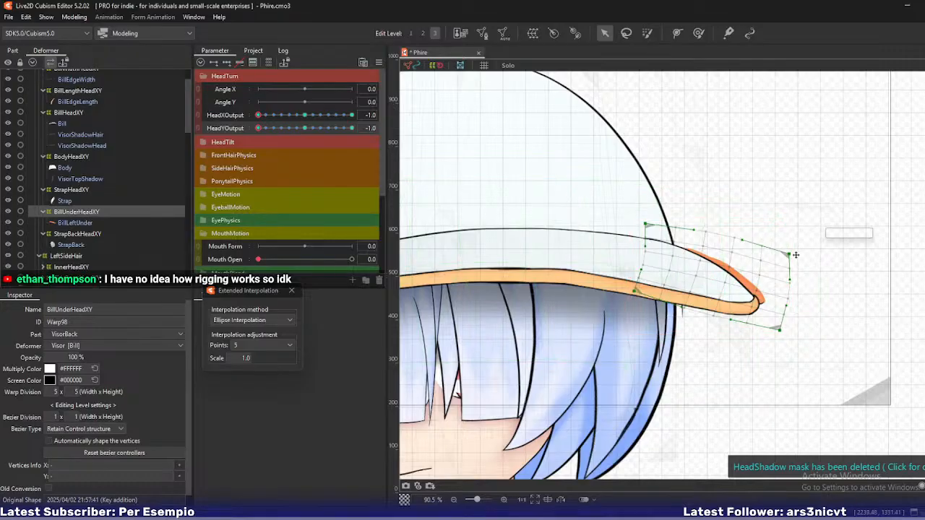
{"action": "left_click_drag", "start_coordinate": [785, 331], "coordinate": [778, 337]}
{"action": "left_click_drag", "start_coordinate": [795, 250], "coordinate": [784, 258]}
{"action": "left_click_drag", "start_coordinate": [648, 226], "coordinate": [645, 228]}
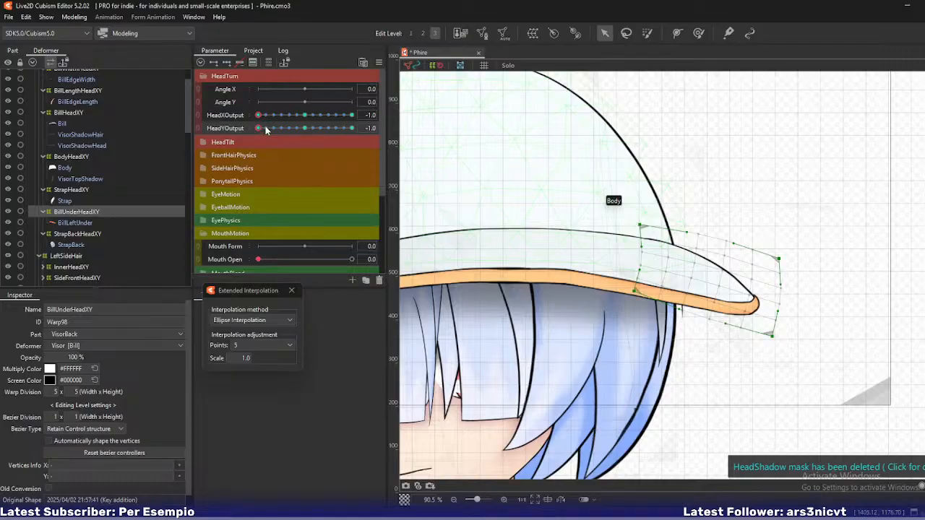
Preview the head turn in Physics Settings and examine the bill's tip and its join with the visor body up close
{"action": "left_click", "coordinate": [75, 18]}
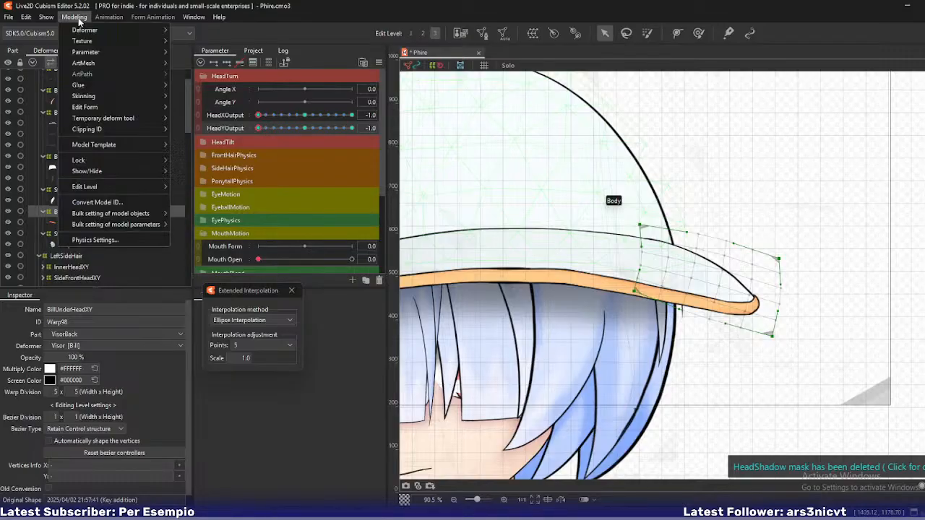
{"action": "left_click", "coordinate": [101, 240]}
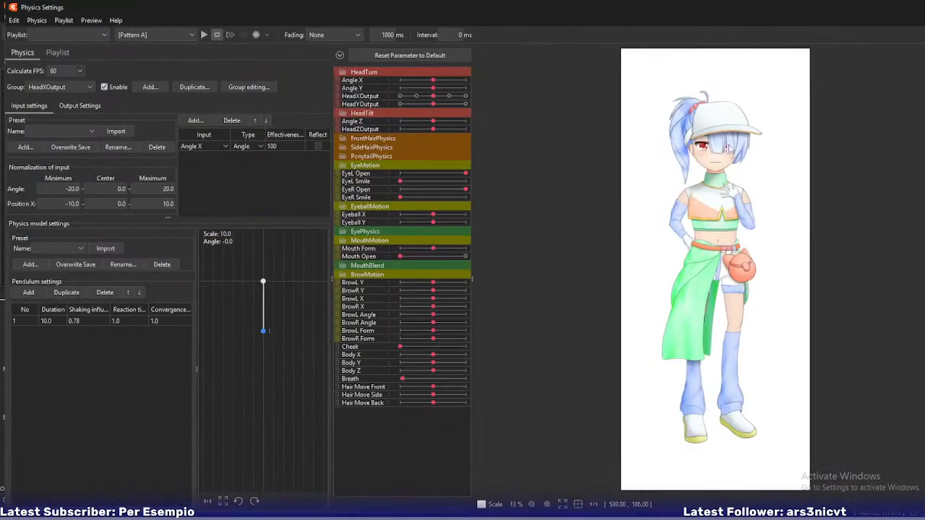
{"action": "left_click_drag", "start_coordinate": [729, 149], "coordinate": [900, 188]}
{"action": "scroll", "coordinate": [763, 128], "scroll_direction": "up", "scroll_amount": 5}
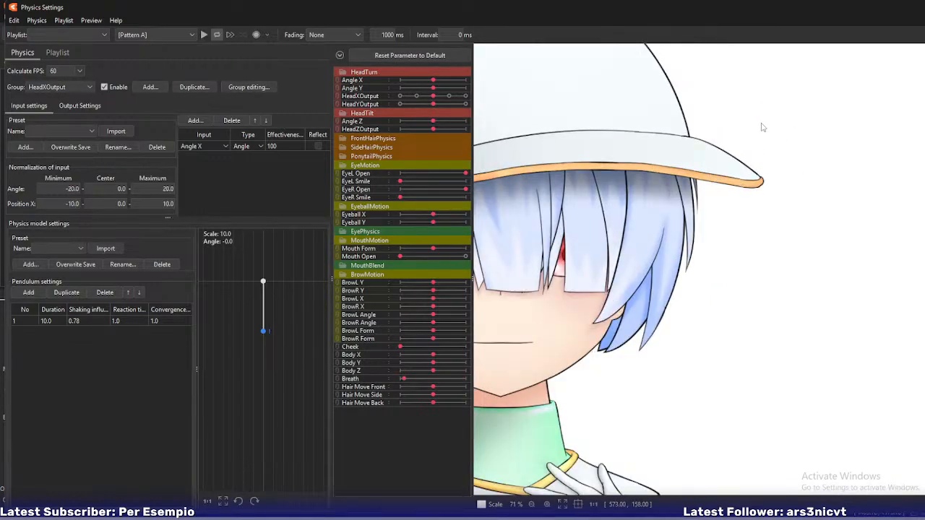
{"action": "scroll", "coordinate": [757, 129], "scroll_direction": "up", "scroll_amount": 4}
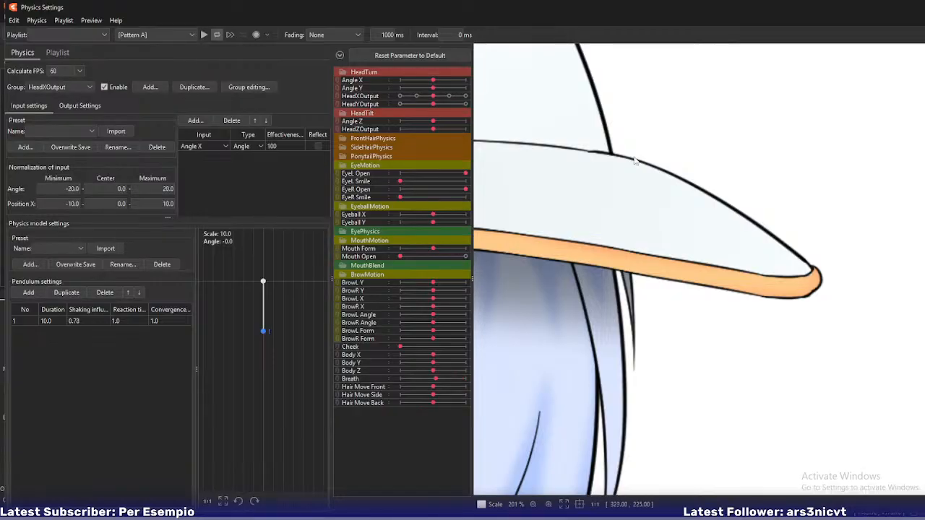
{"action": "scroll", "coordinate": [628, 162], "scroll_direction": "down", "scroll_amount": 9}
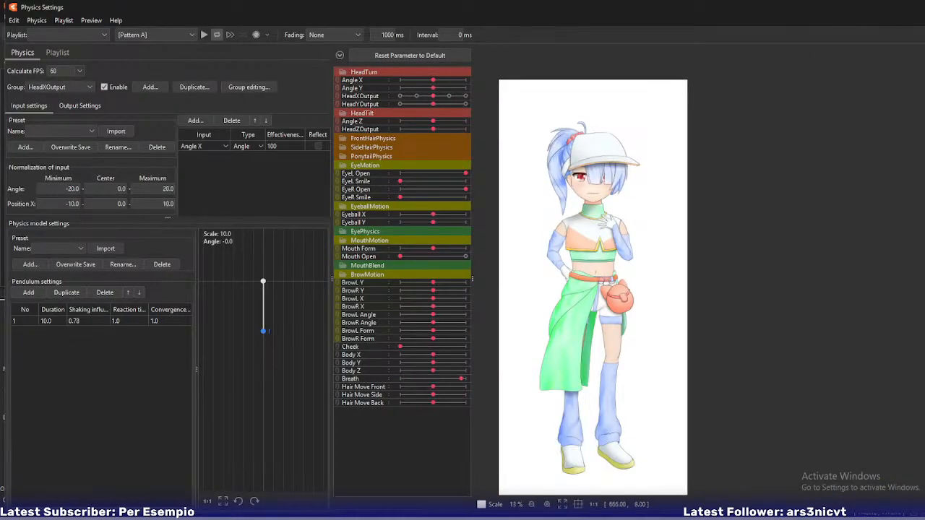
{"action": "left_click", "coordinate": [917, 10]}
Collapse the Hair deformers and expand Face, Eyes and Right in the deformer hierarchy to reach the right-eye warps
{"action": "scroll", "coordinate": [562, 158], "scroll_direction": "left", "scroll_amount": 5}
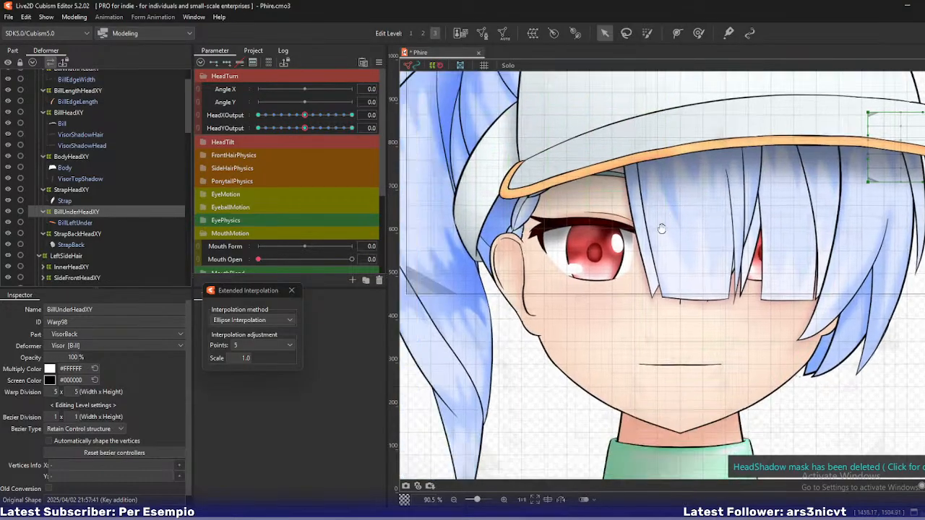
{"action": "scroll", "coordinate": [657, 237], "scroll_direction": "up", "scroll_amount": 3}
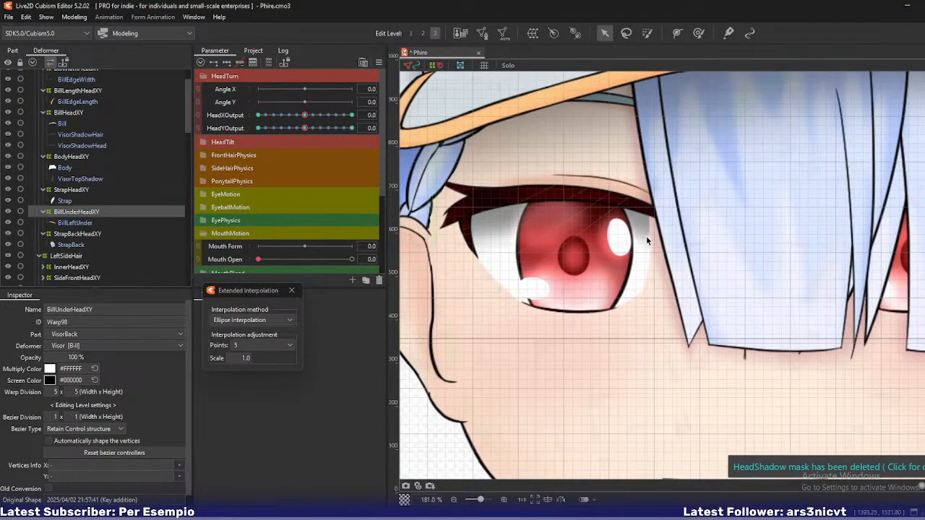
{"action": "scroll", "coordinate": [83, 185], "scroll_direction": "down", "scroll_amount": 6}
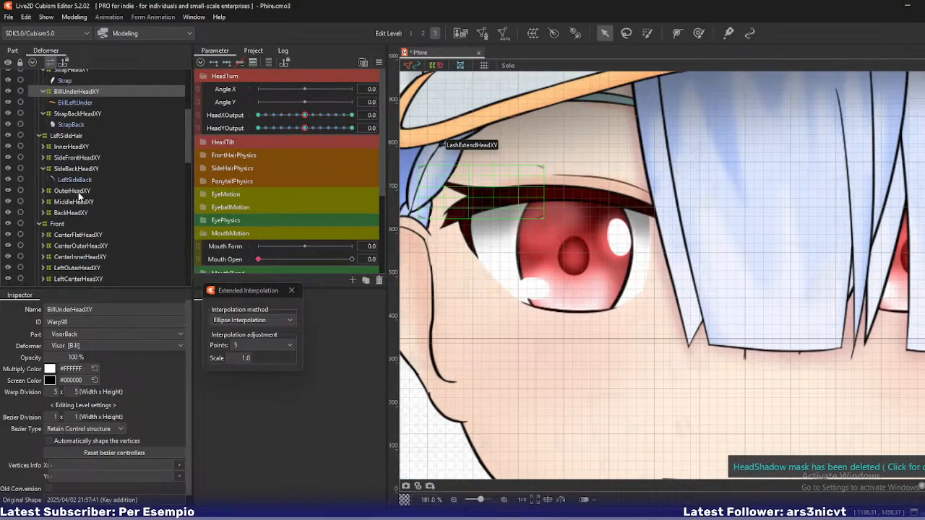
{"action": "scroll", "coordinate": [79, 196], "scroll_direction": "up", "scroll_amount": 8}
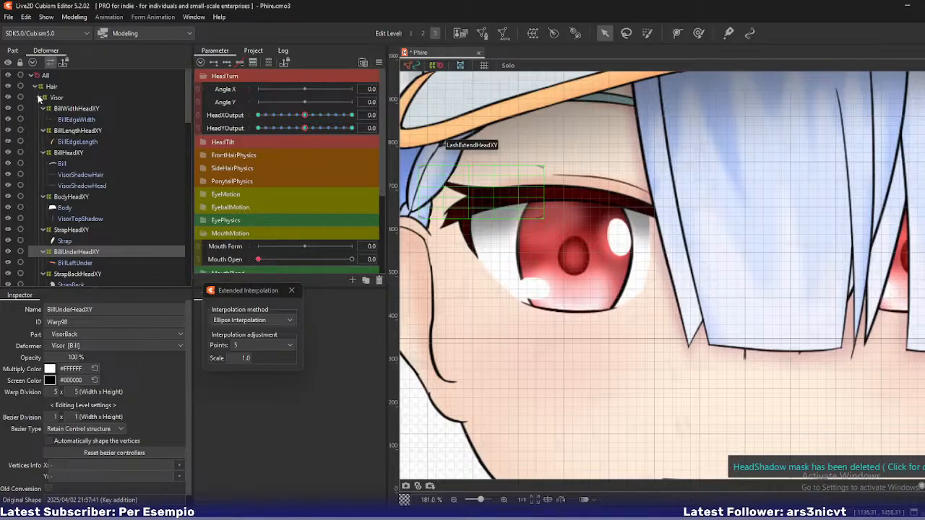
{"action": "left_click", "coordinate": [34, 86]}
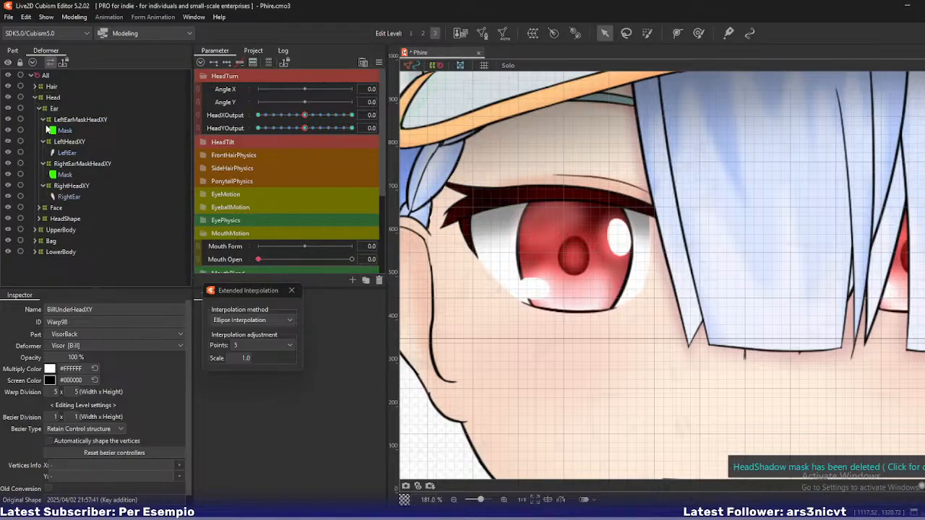
{"action": "left_click", "coordinate": [40, 208]}
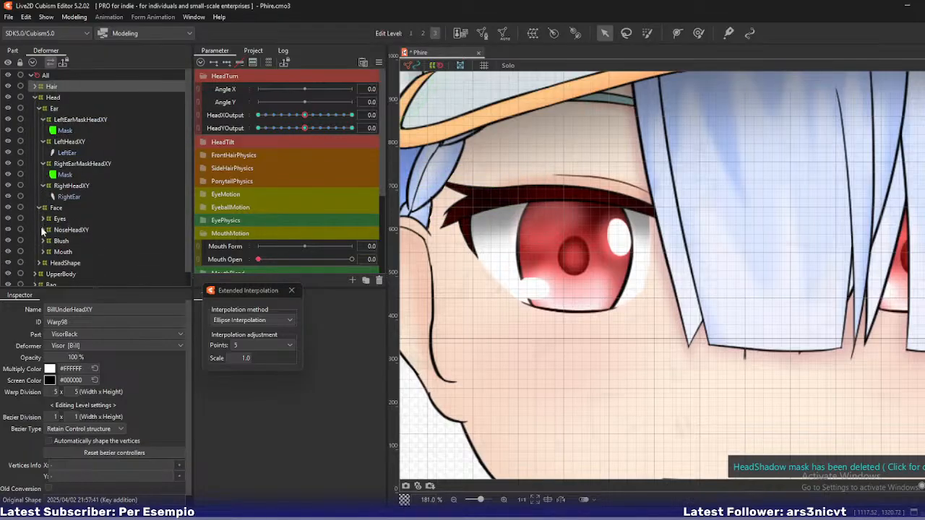
{"action": "left_click", "coordinate": [44, 219]}
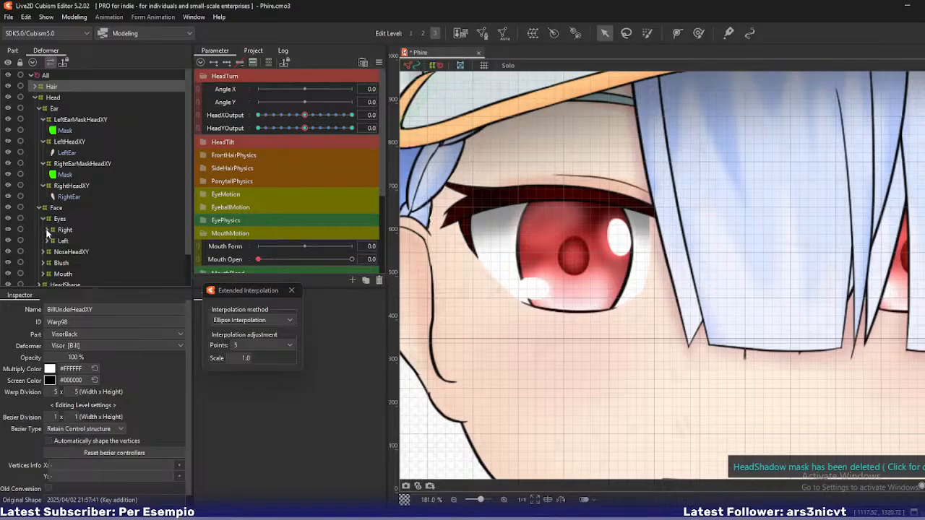
{"action": "left_click", "coordinate": [47, 231]}
{"action": "scroll", "coordinate": [59, 238], "scroll_direction": "down", "scroll_amount": 2}
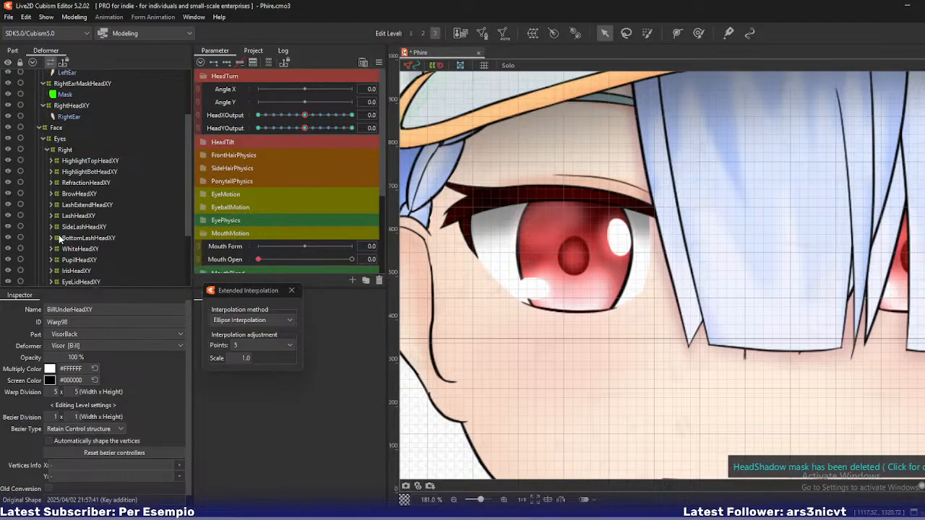
{"action": "scroll", "coordinate": [66, 221], "scroll_direction": "down", "scroll_amount": 1}
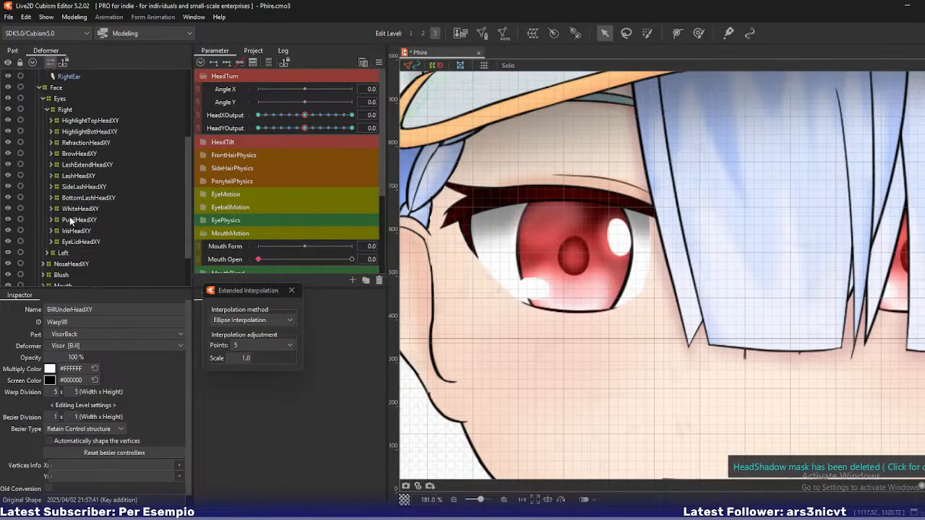
Create a warp deformer named Open as parent of the right eye's Lash, with 5 × 5 warp and 2 × 2 Bezier divisions
{"action": "left_click", "coordinate": [51, 176]}
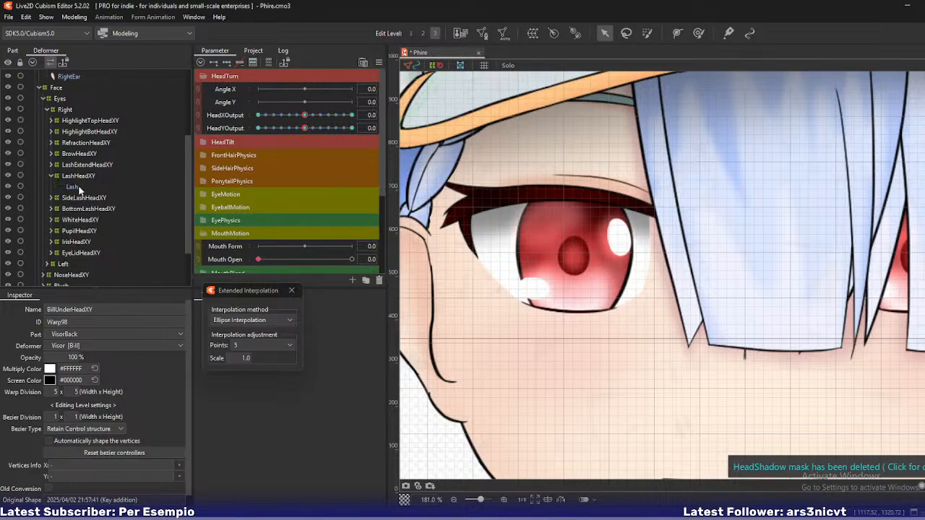
{"action": "left_click", "coordinate": [76, 186]}
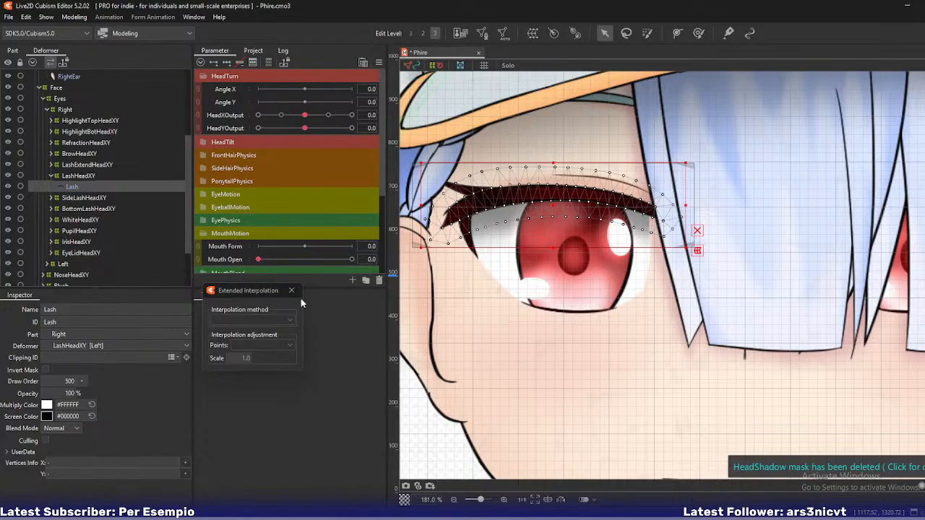
{"action": "left_click", "coordinate": [532, 32]}
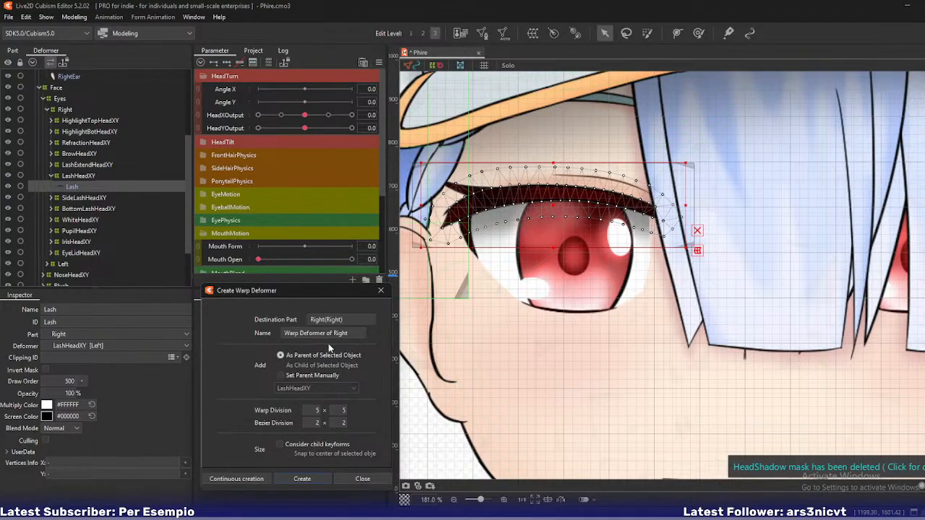
{"action": "type", "text": "D"}
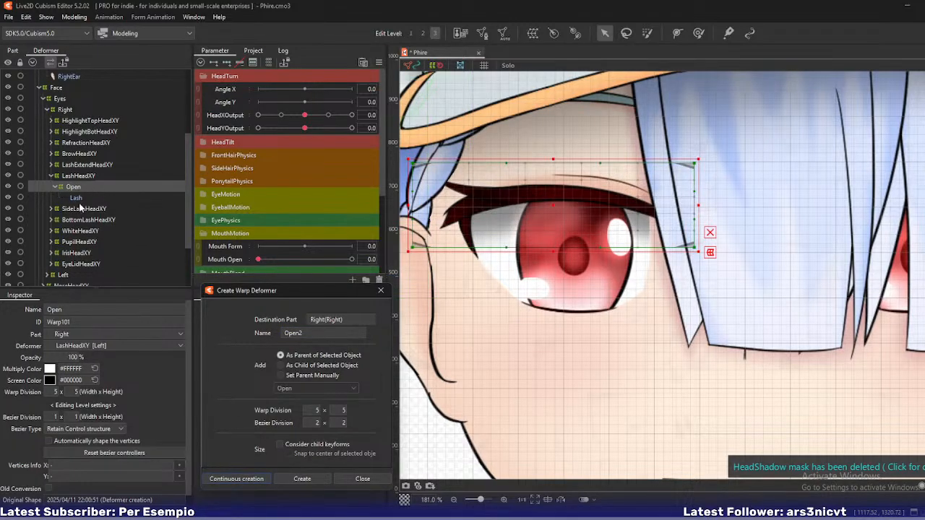
Create a parent warp deformer named Open for the right eye's SideLash inside SideLashHeadXY
{"action": "left_click", "coordinate": [51, 208]}
{"action": "left_click", "coordinate": [77, 220]}
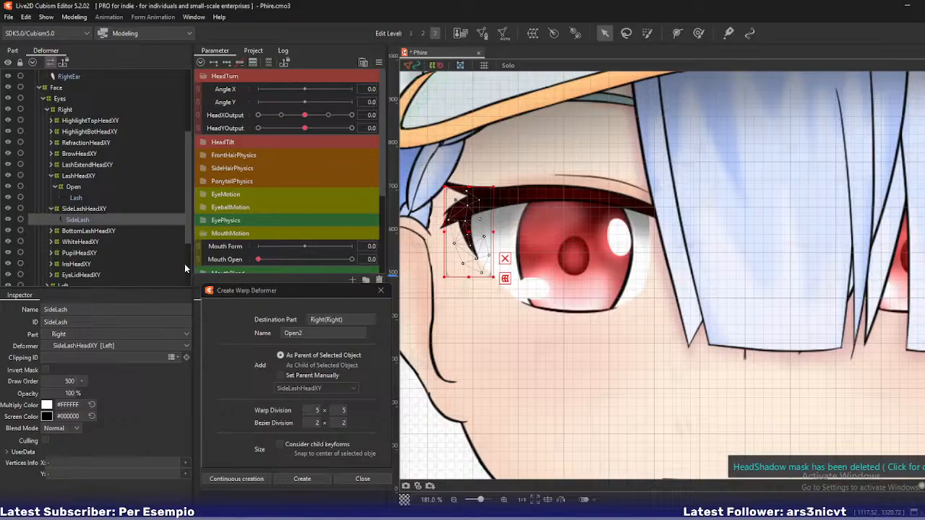
{"action": "left_click", "coordinate": [310, 332]}
{"action": "key", "text": "BackSpace"}
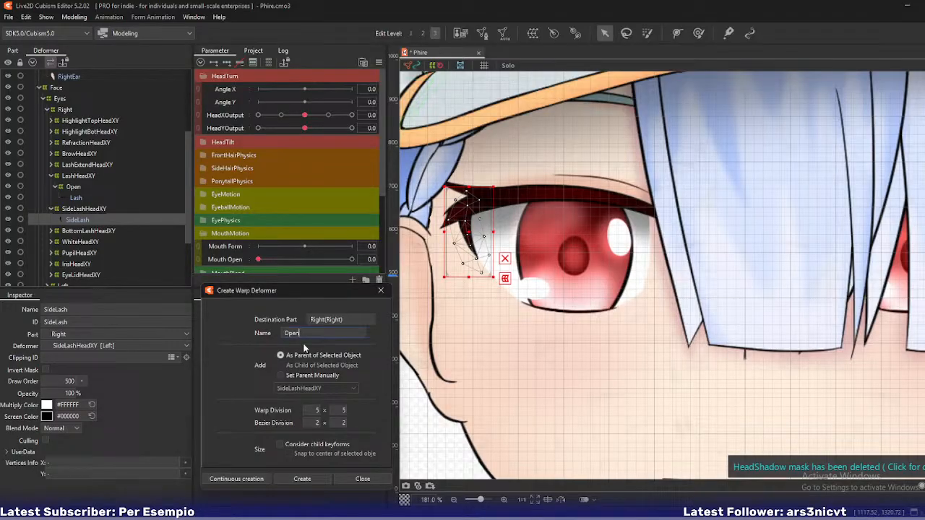
{"action": "key", "text": "Return"}
Create a parent warp deformer named Open for the right eye's LashExtend inside LashExtendHeadXY
{"action": "left_click", "coordinate": [86, 164]}
{"action": "left_click", "coordinate": [51, 165]}
{"action": "left_click", "coordinate": [80, 176]}
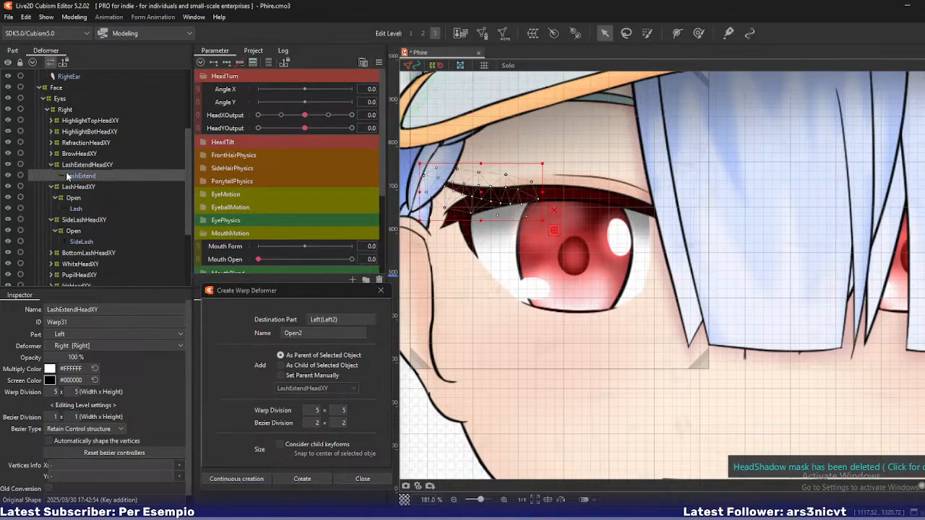
{"action": "left_click", "coordinate": [316, 335]}
{"action": "key", "text": "BackSpace"}
{"action": "key", "text": "Return"}
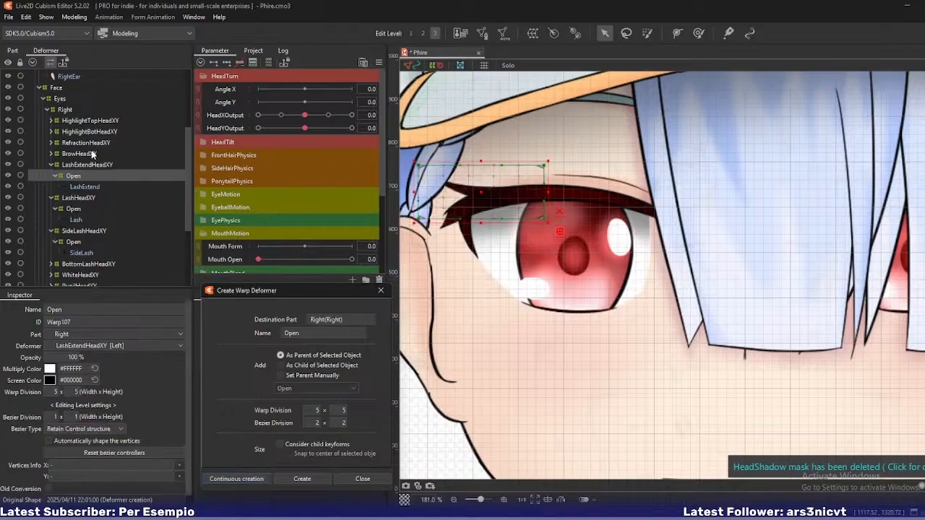
Create one parent warp deformer named Open around the right Brow and BrowDepth together inside BrowHeadXY
{"action": "left_click", "coordinate": [87, 154]}
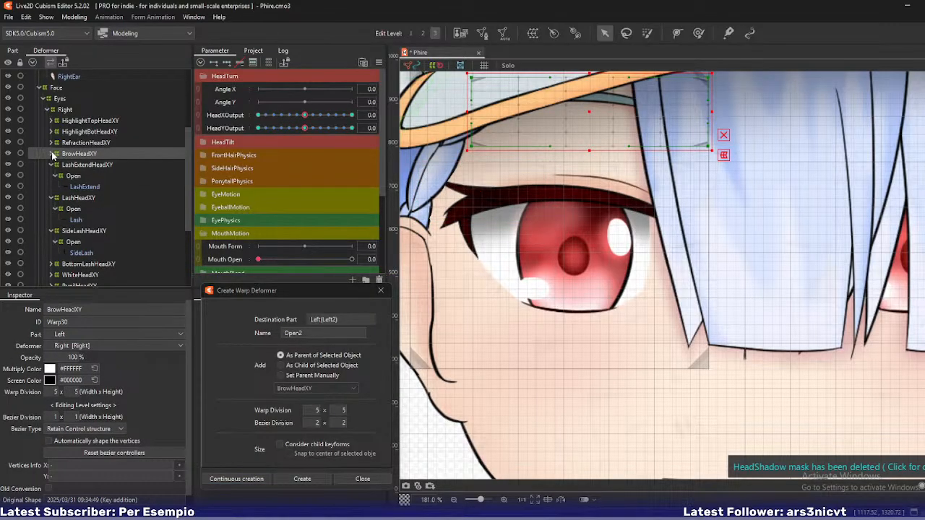
{"action": "left_click", "coordinate": [52, 154]}
{"action": "left_click", "coordinate": [73, 165]}
{"action": "left_click", "coordinate": [79, 176], "text": "ctrl"}
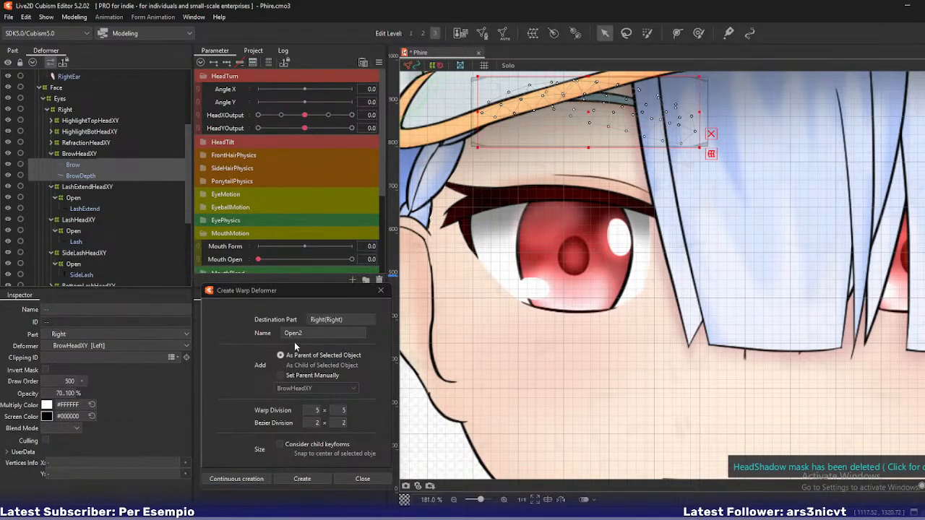
{"action": "left_click", "coordinate": [250, 478]}
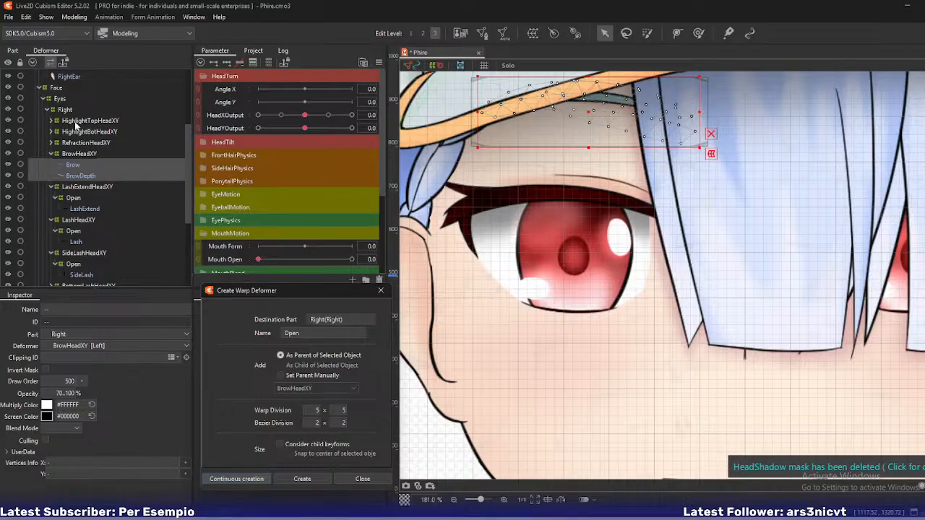
Create a parent warp deformer named Open for the right eye's BottomLash inside BottomLashHeadXY
{"action": "scroll", "coordinate": [76, 130], "scroll_direction": "down", "scroll_amount": 3}
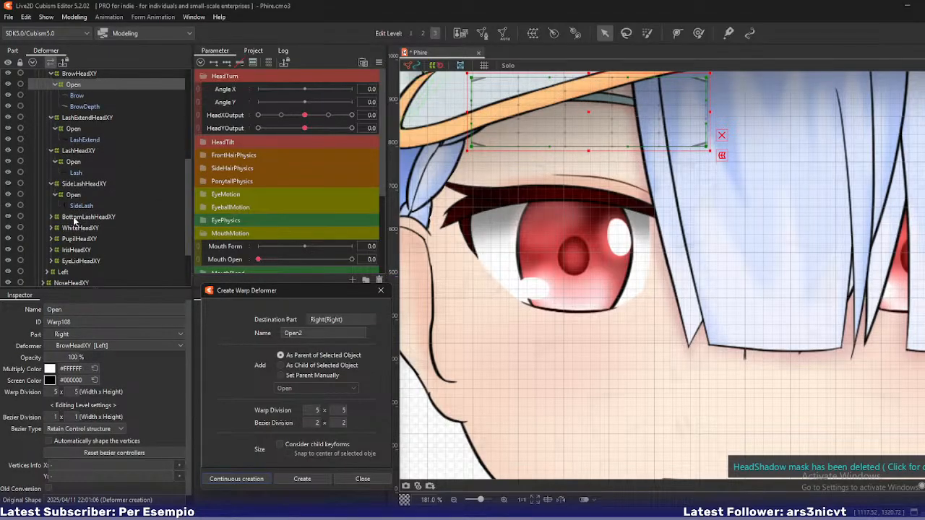
{"action": "left_click", "coordinate": [50, 217]}
{"action": "left_click", "coordinate": [82, 228]}
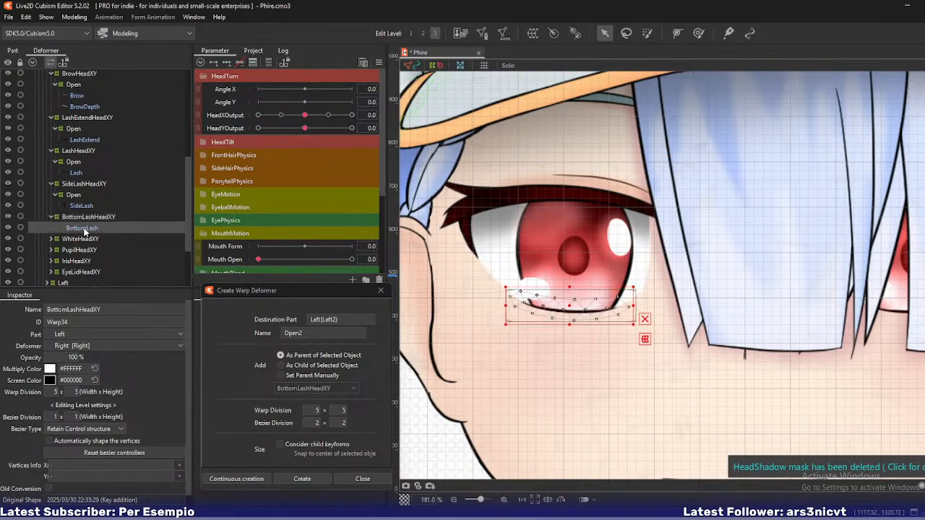
{"action": "left_click", "coordinate": [314, 332]}
{"action": "key", "text": "BackSpace"}
{"action": "left_click", "coordinate": [236, 478]}
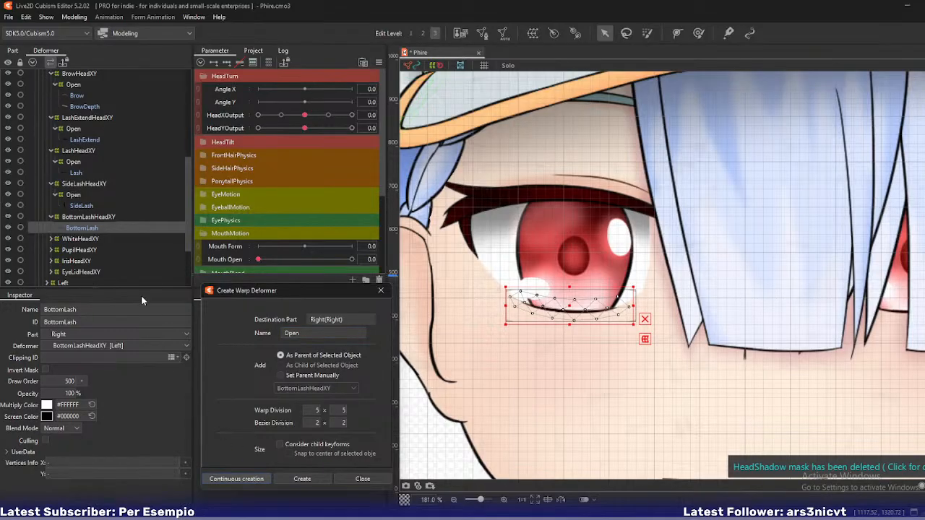
Create one parent warp deformer named Open around the right eye's LashShadow and White together inside WhiteHeadXY
{"action": "left_click", "coordinate": [51, 250]}
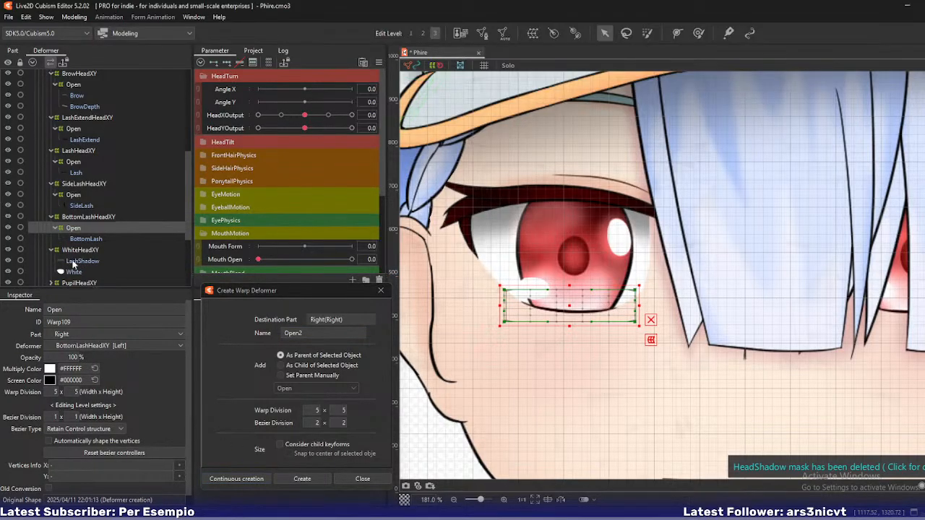
{"action": "left_click", "coordinate": [82, 261]}
{"action": "left_click", "coordinate": [74, 271], "text": "shift"}
{"action": "key", "text": "BackSpace"}
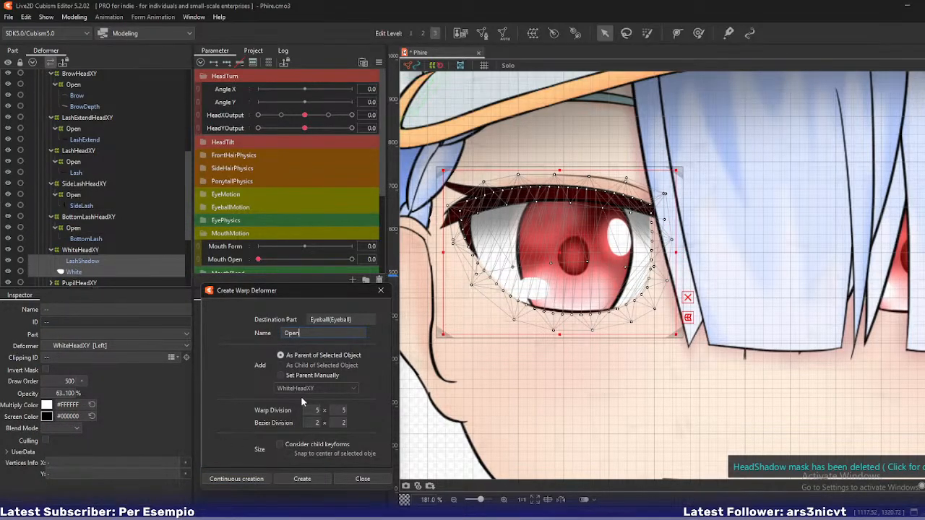
{"action": "key", "text": "Return"}
{"action": "scroll", "coordinate": [129, 255], "scroll_direction": "down", "scroll_amount": 2}
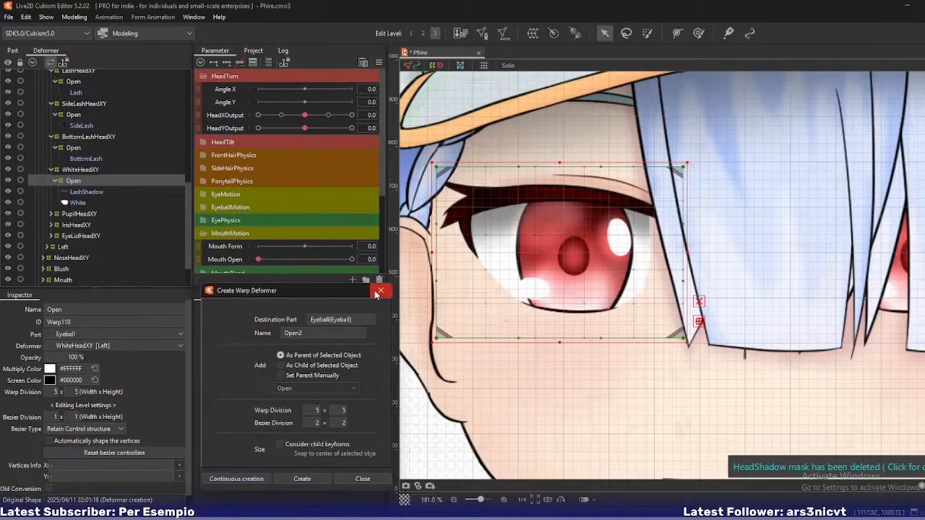
Create one parent warp deformer named Open around the right eye's Eyelid and LidDepth together inside EyeLidHeadXY
{"action": "left_click", "coordinate": [73, 234]}
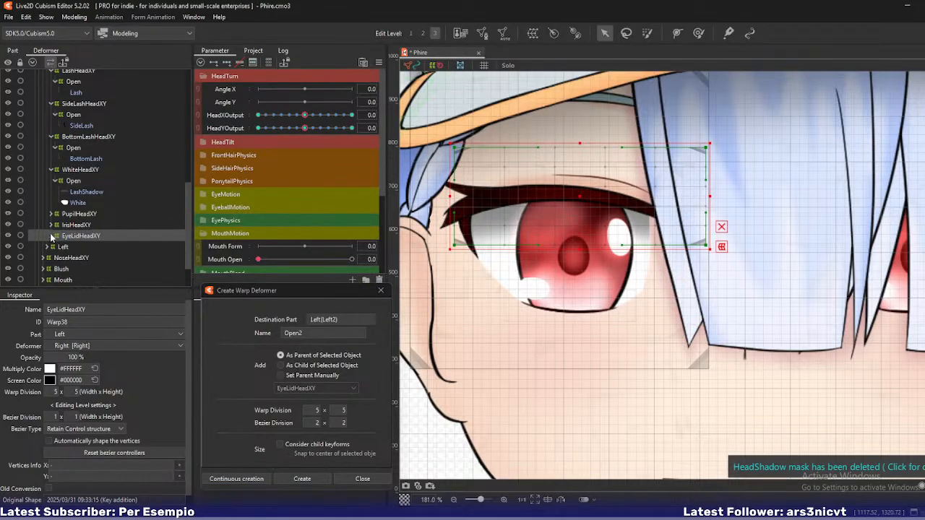
{"action": "left_click", "coordinate": [52, 236]}
{"action": "left_click", "coordinate": [76, 247]}
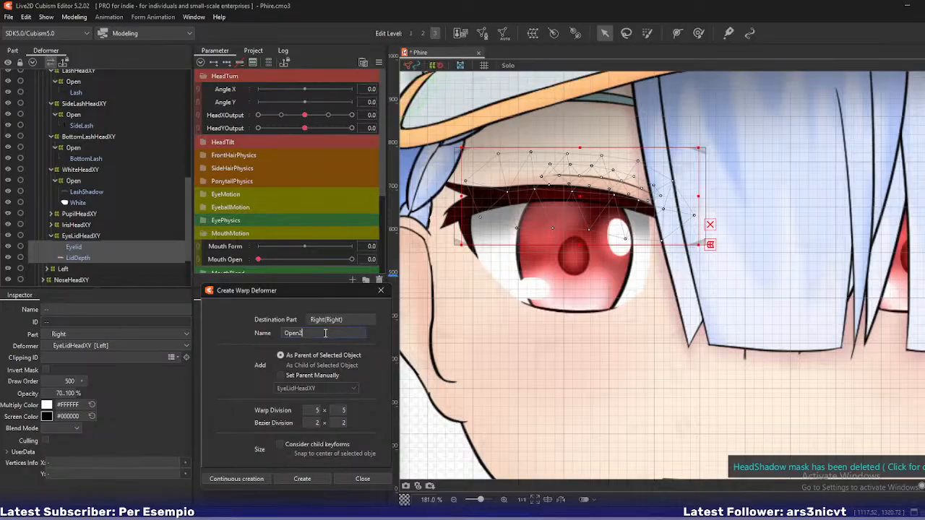
{"action": "key", "text": "BackSpace"}
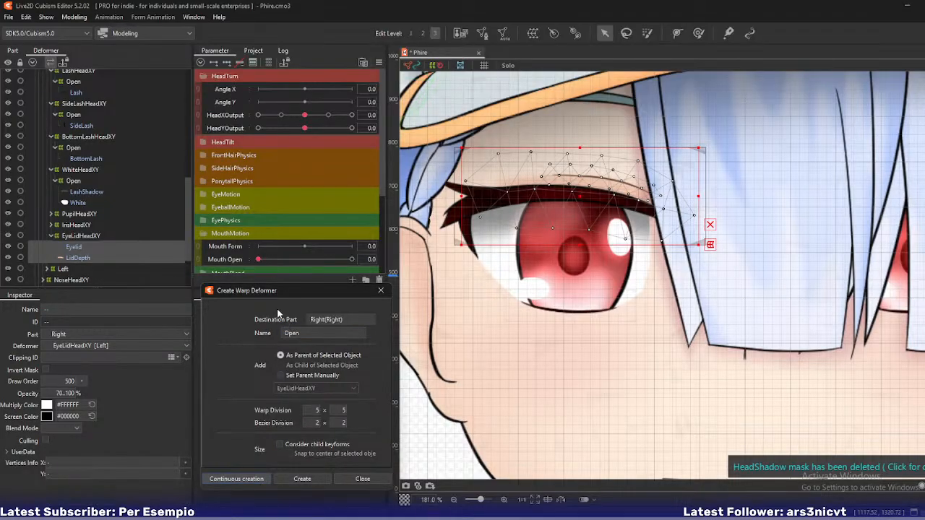
{"action": "key", "text": "Return"}
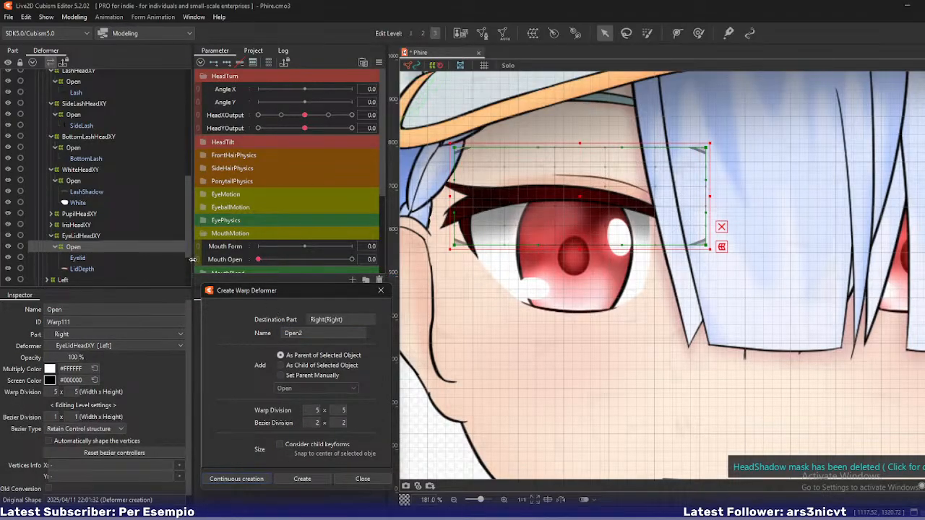
Add two keys on EyeR Open to the right eye's Open deformers for the brow, LashExtend, Lash, SideLash, BottomLash and White
{"action": "left_click", "coordinate": [91, 268]}
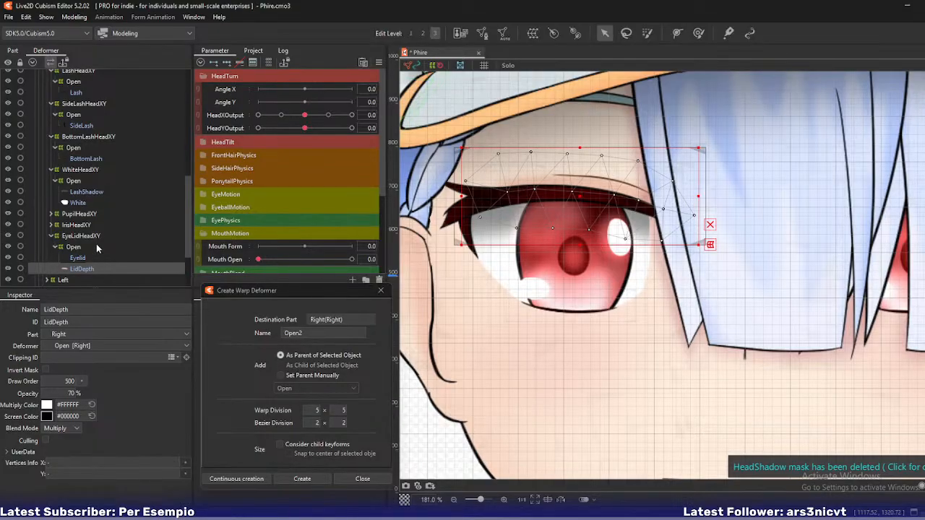
{"action": "scroll", "coordinate": [97, 250], "scroll_direction": "up", "scroll_amount": 5}
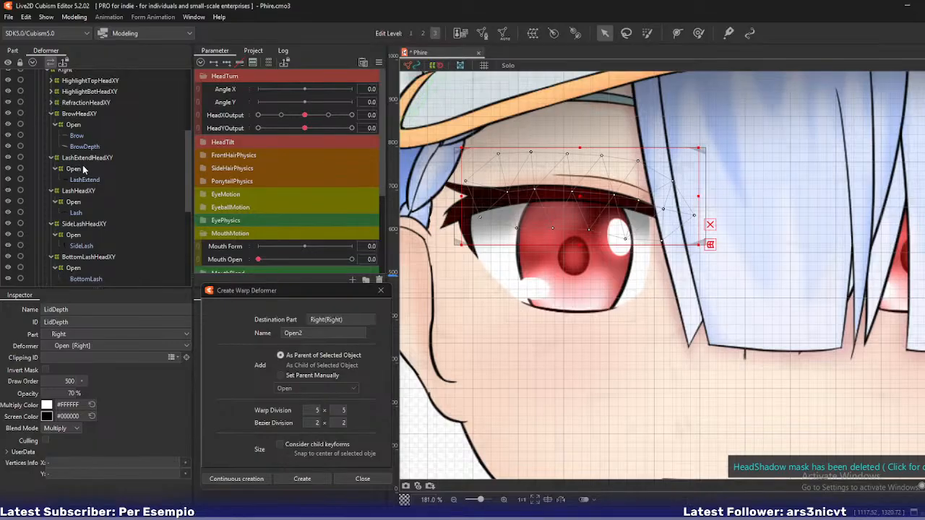
{"action": "left_click", "coordinate": [73, 202]}
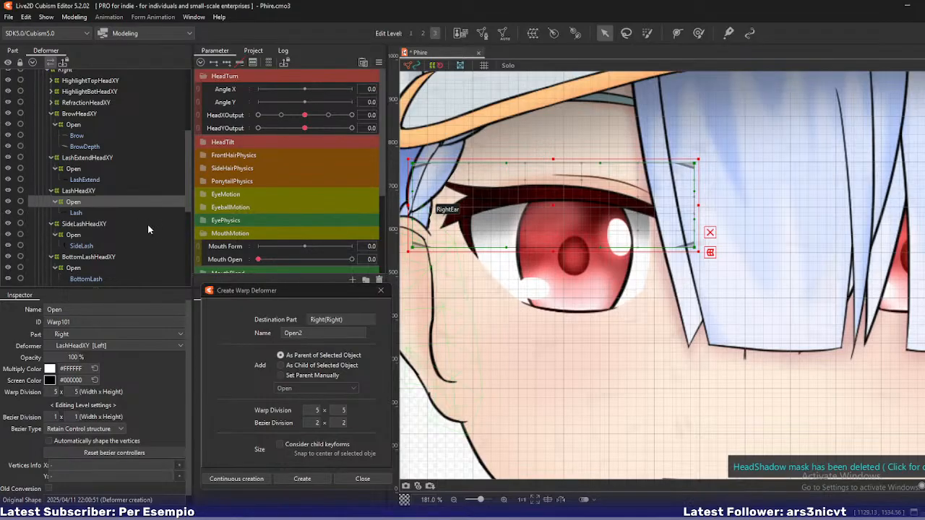
{"action": "left_click", "coordinate": [75, 124]}
{"action": "left_click", "coordinate": [78, 169], "text": "ctrl"}
{"action": "left_click", "coordinate": [76, 202], "text": "ctrl"}
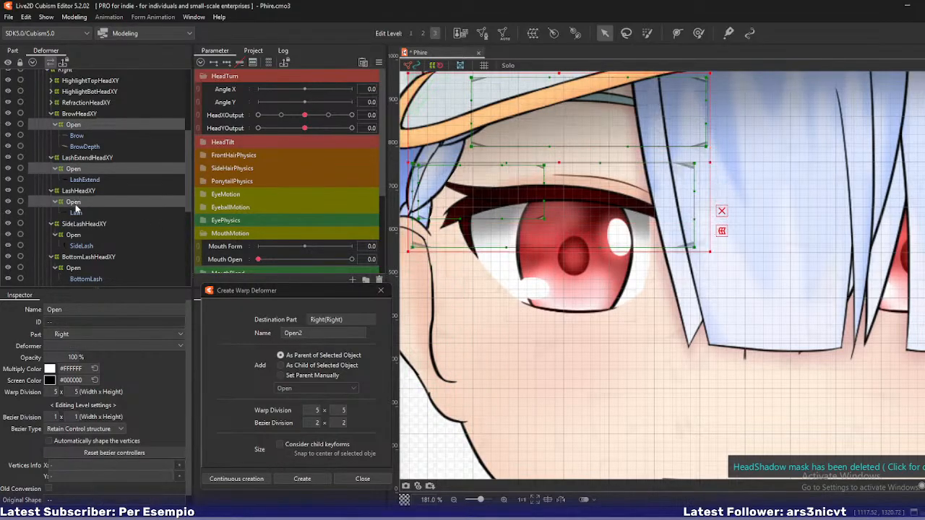
{"action": "left_click", "coordinate": [75, 235], "text": "ctrl"}
{"action": "scroll", "coordinate": [101, 271], "scroll_direction": "down", "scroll_amount": 3}
{"action": "left_click", "coordinate": [75, 187], "text": "ctrl"}
{"action": "left_click", "coordinate": [75, 221], "text": "ctrl"}
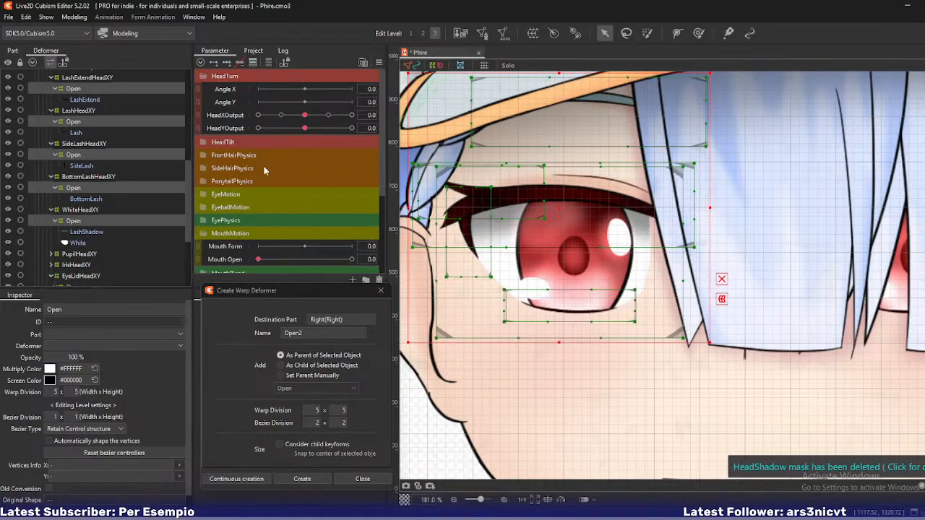
{"action": "left_click", "coordinate": [203, 233]}
{"action": "left_click", "coordinate": [203, 76]}
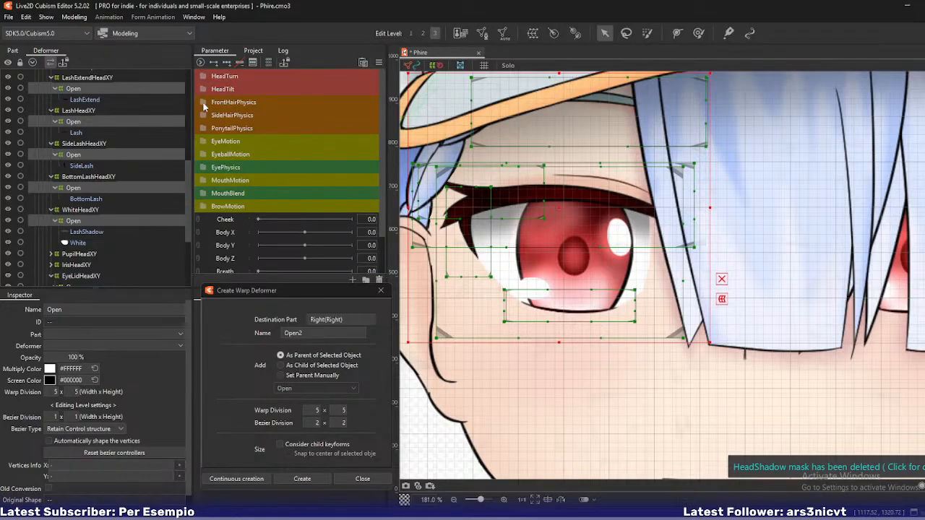
{"action": "left_click", "coordinate": [205, 143]}
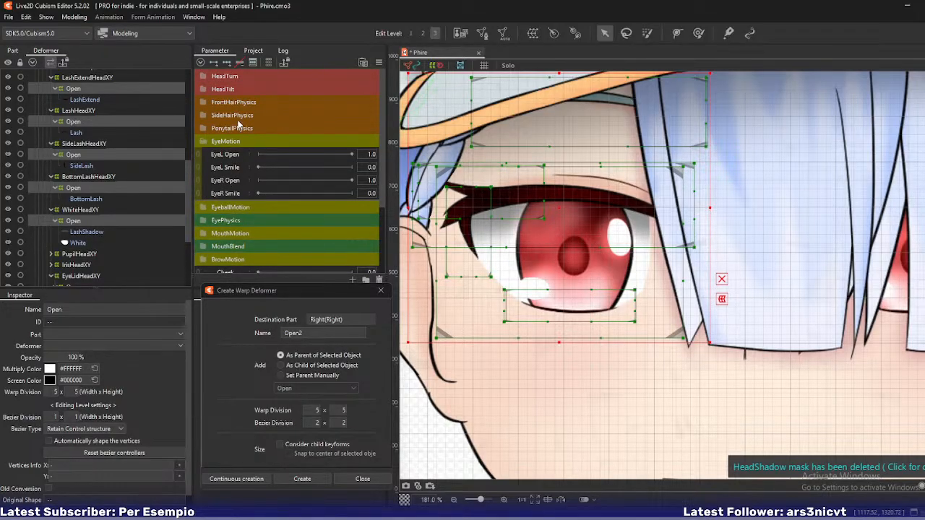
{"action": "left_click", "coordinate": [232, 184]}
{"action": "left_click", "coordinate": [214, 62]}
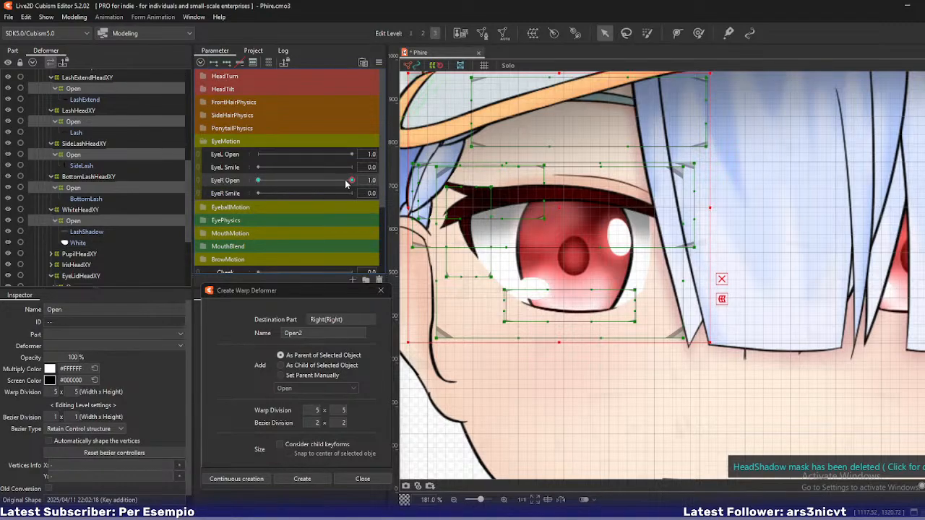
With EyeR Open at 0.0, move Lash's whole Open warp down onto the bottom lash, using edit level 2
{"action": "left_click_drag", "start_coordinate": [345, 184], "coordinate": [257, 181]}
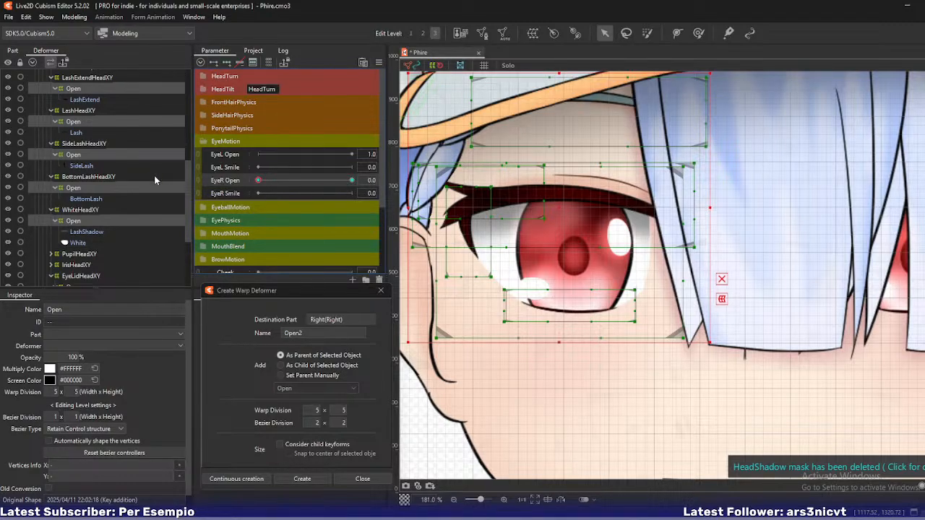
{"action": "left_click", "coordinate": [74, 122]}
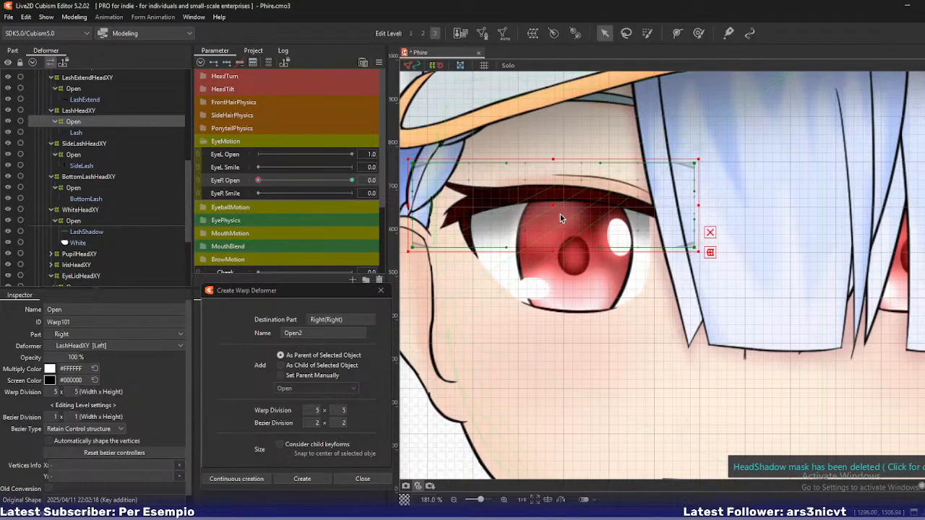
{"action": "key", "text": "2"}
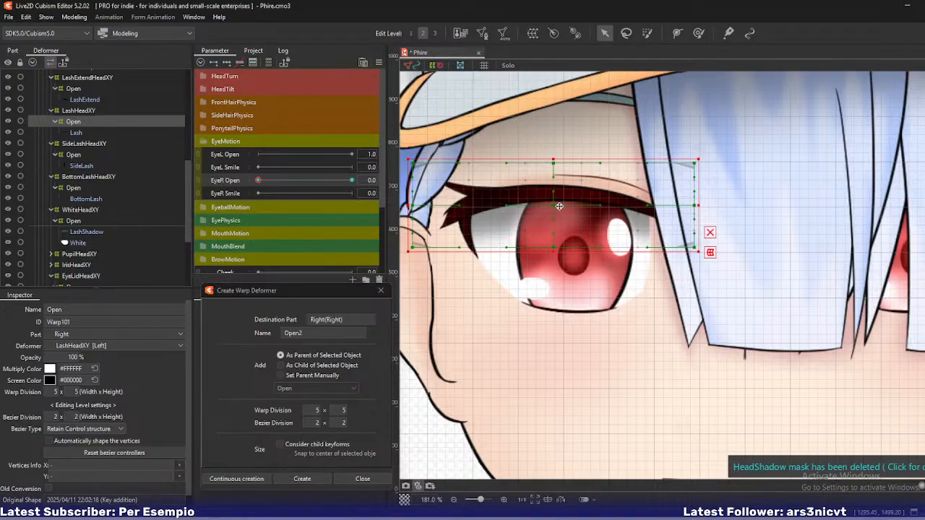
{"action": "left_click_drag", "start_coordinate": [555, 205], "coordinate": [565, 284]}
{"action": "left_click", "coordinate": [545, 292]}
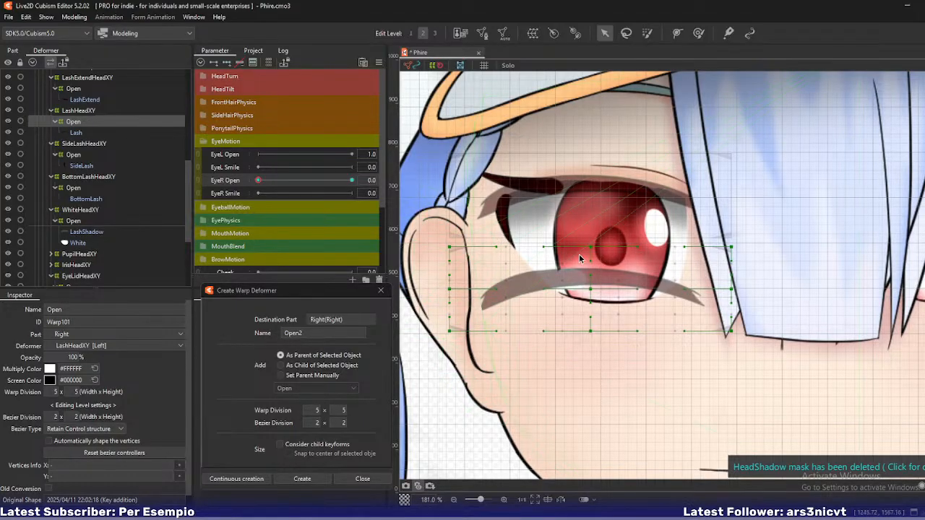
Adjust the control points of Lash's Open warp at EyeR Open 0.0 to fit the closed lash to the lower lash line
{"action": "left_click_drag", "start_coordinate": [591, 249], "coordinate": [601, 251]}
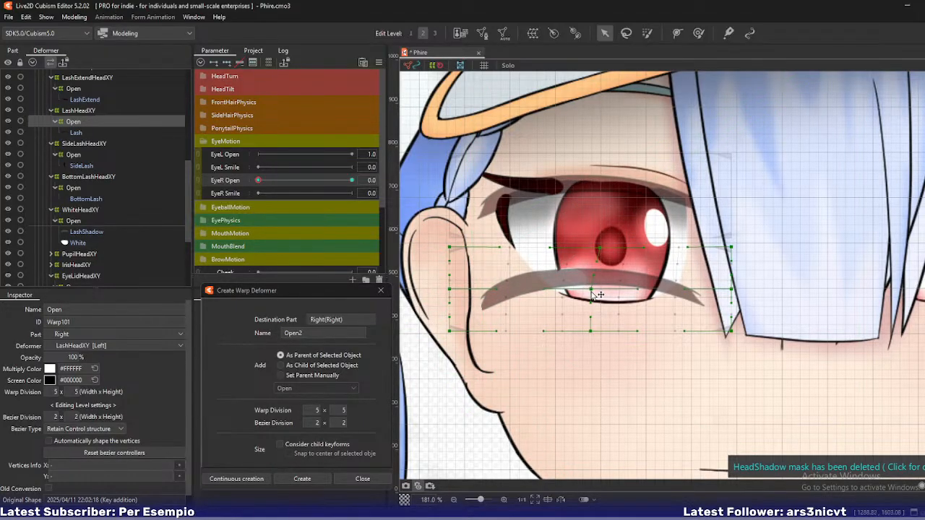
{"action": "left_click_drag", "start_coordinate": [590, 288], "coordinate": [597, 290]}
{"action": "left_click_drag", "start_coordinate": [450, 332], "coordinate": [450, 324]}
{"action": "left_click_drag", "start_coordinate": [591, 335], "coordinate": [591, 327]}
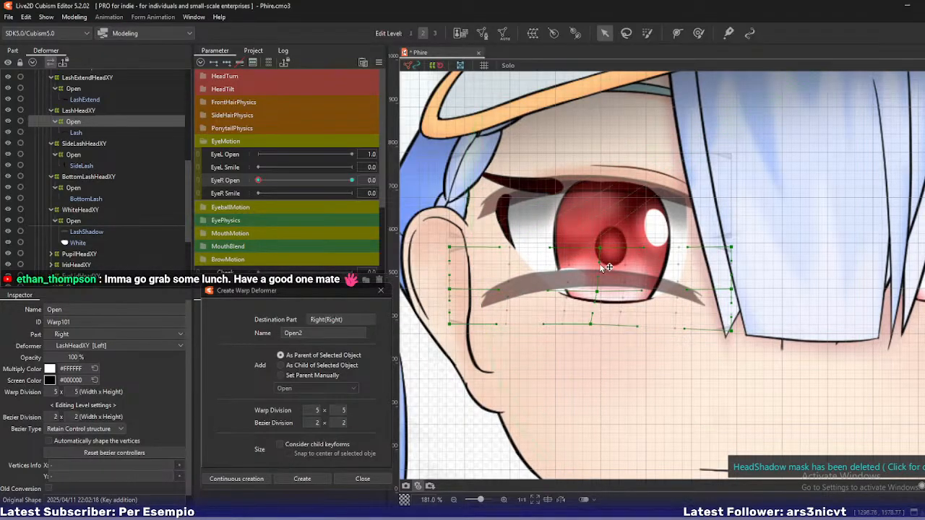
{"action": "left_click_drag", "start_coordinate": [449, 247], "coordinate": [449, 251]}
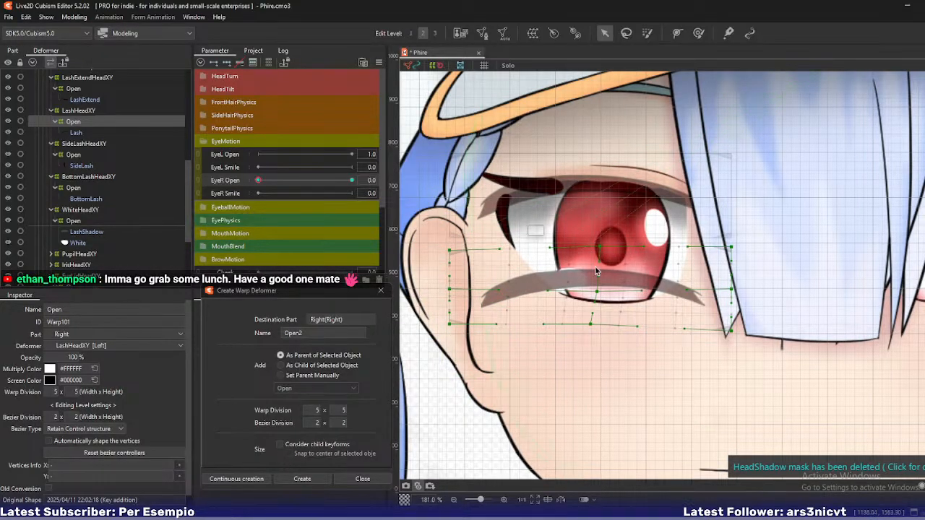
{"action": "left_click_drag", "start_coordinate": [598, 292], "coordinate": [598, 298]}
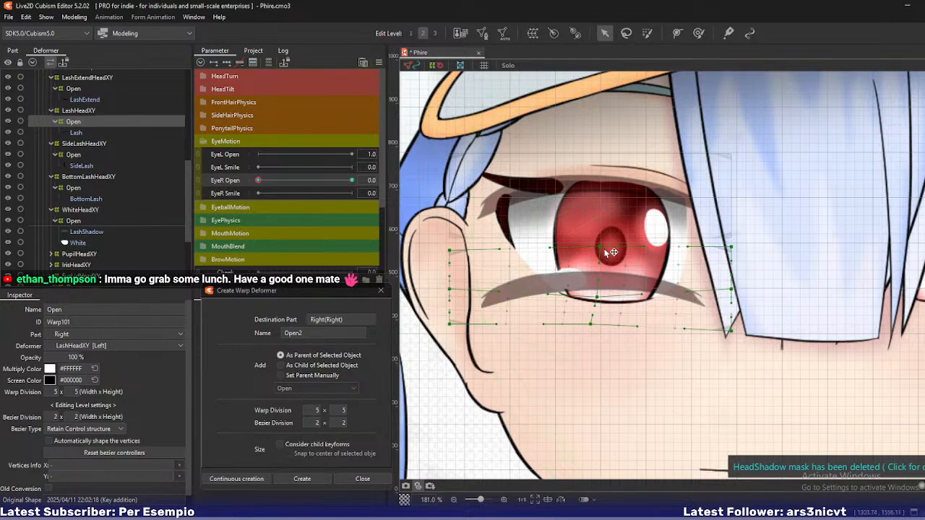
{"action": "left_click_drag", "start_coordinate": [730, 289], "coordinate": [731, 291]}
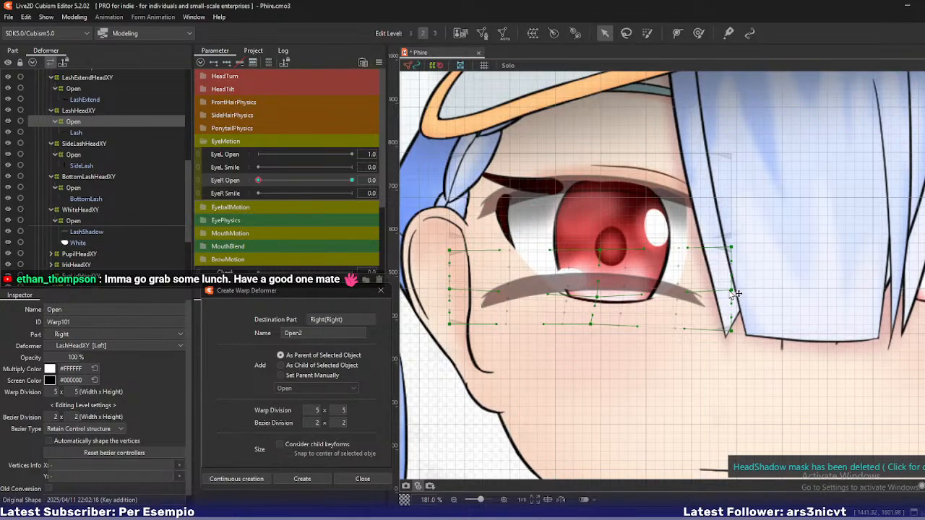
{"action": "left_click_drag", "start_coordinate": [449, 289], "coordinate": [450, 284]}
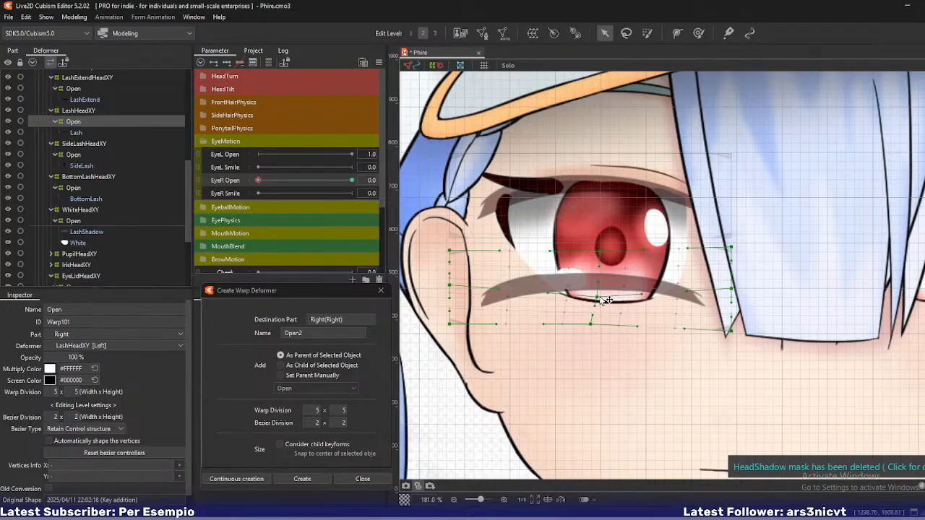
Set the warp division of Lash's Open deformer to 9 x 9 with EyeR Open at 1.0
{"action": "scroll", "coordinate": [563, 332], "scroll_direction": "up", "scroll_amount": 2}
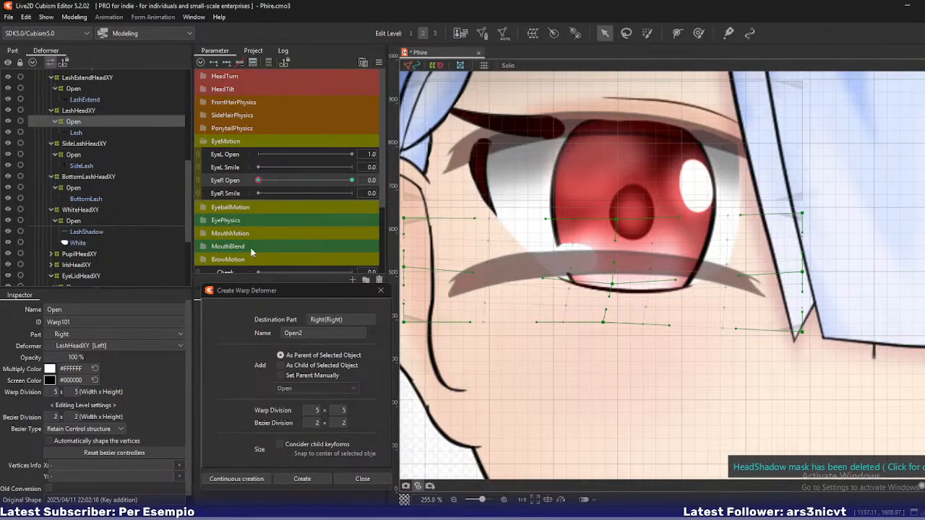
{"action": "left_click", "coordinate": [84, 134]}
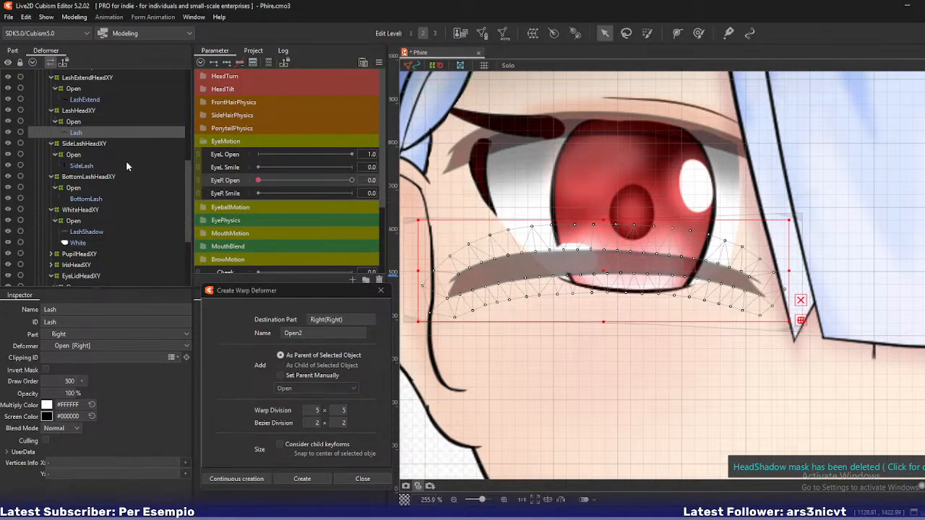
{"action": "left_click", "coordinate": [75, 122]}
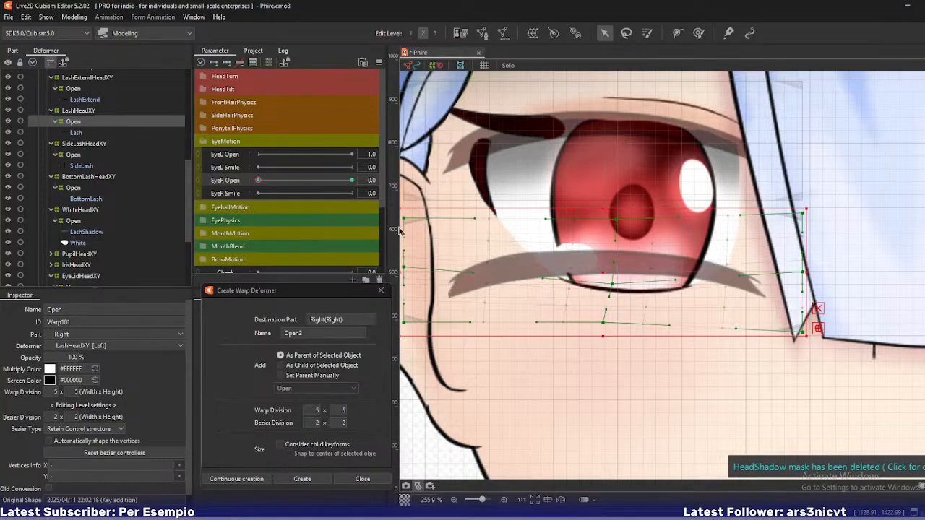
{"action": "left_click", "coordinate": [352, 180]}
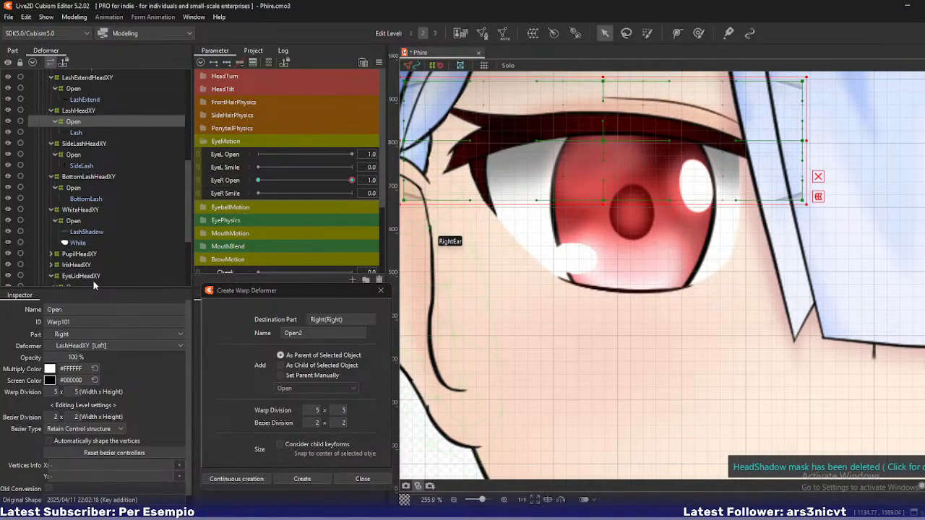
{"action": "left_click", "coordinate": [54, 391]}
{"action": "type", "text": "9"}
{"action": "key", "text": "Tab"}
{"action": "type", "text": "9"}
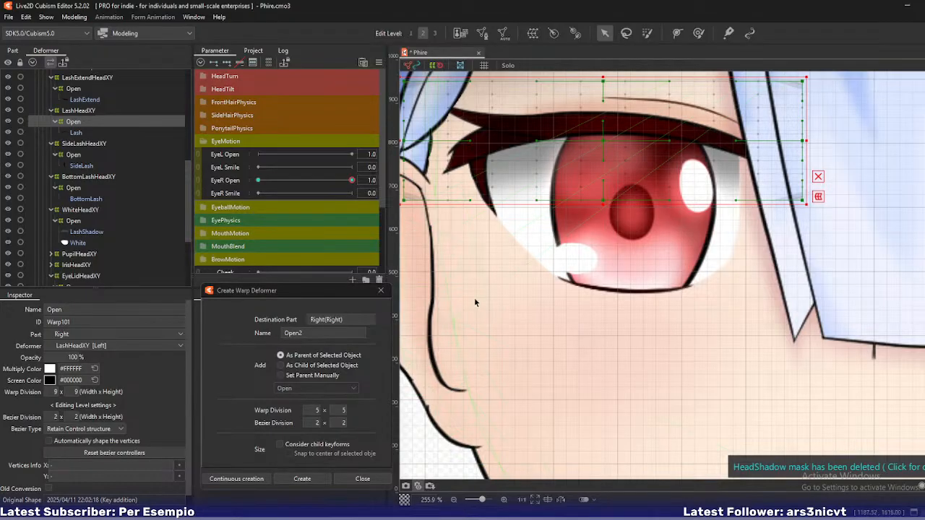
{"action": "key", "text": "Return"}
With EyeR Open at 0.0, raise the middle control point on the inner edge of Lash's Open warp and nudge the upper-center handle
{"action": "left_click", "coordinate": [344, 180]}
{"action": "left_click_drag", "start_coordinate": [344, 181], "coordinate": [258, 181]}
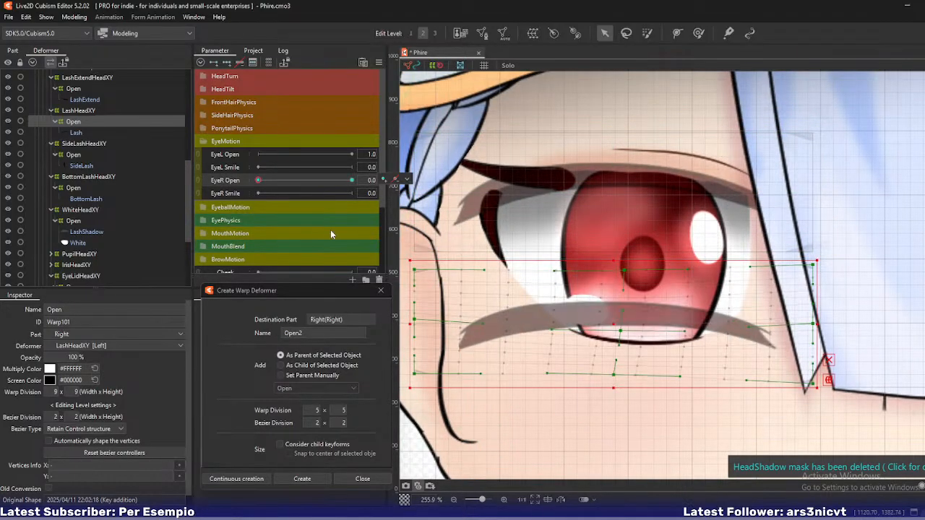
{"action": "left_click_drag", "start_coordinate": [713, 350], "coordinate": [674, 325]}
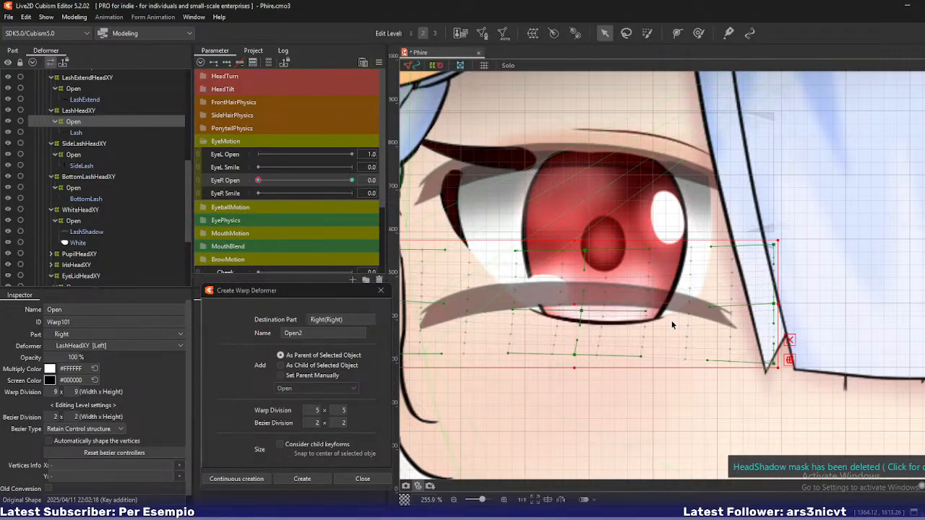
{"action": "left_click_drag", "start_coordinate": [670, 307], "coordinate": [623, 285]}
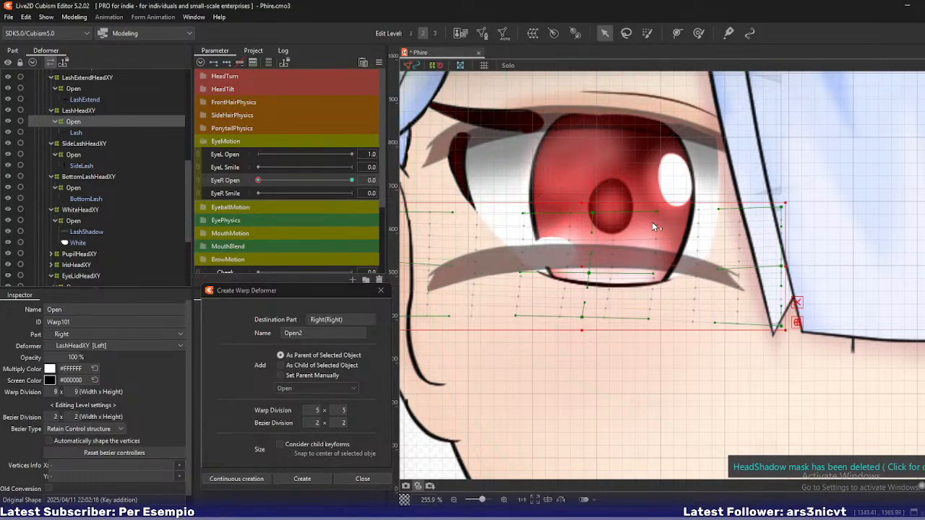
{"action": "scroll", "coordinate": [700, 257], "scroll_direction": "up", "scroll_amount": 3}
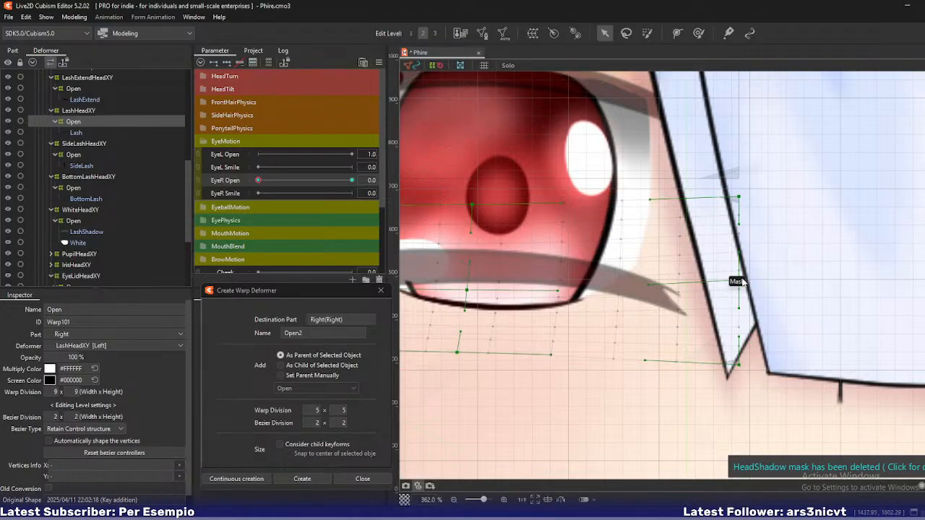
{"action": "left_click_drag", "start_coordinate": [739, 280], "coordinate": [744, 270]}
{"action": "scroll", "coordinate": [593, 309], "scroll_direction": "left", "scroll_amount": 3}
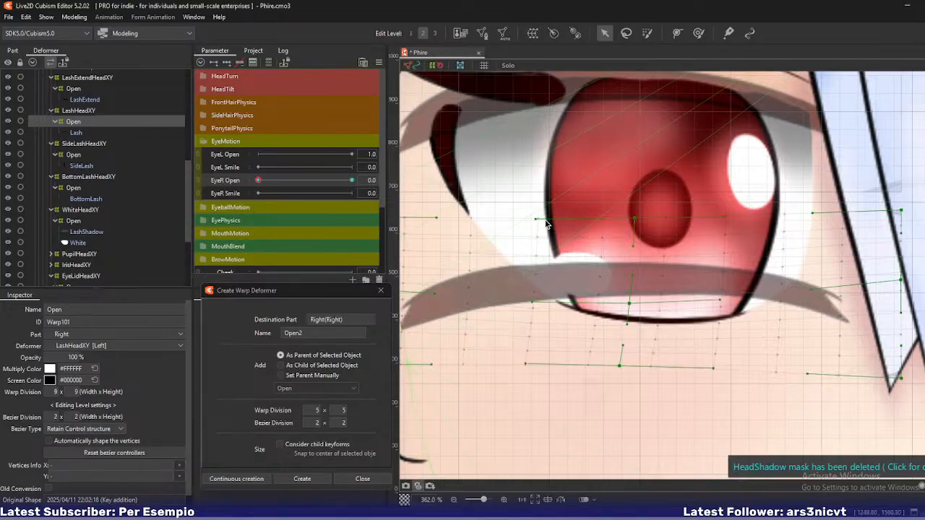
{"action": "left_click_drag", "start_coordinate": [536, 218], "coordinate": [537, 214]}
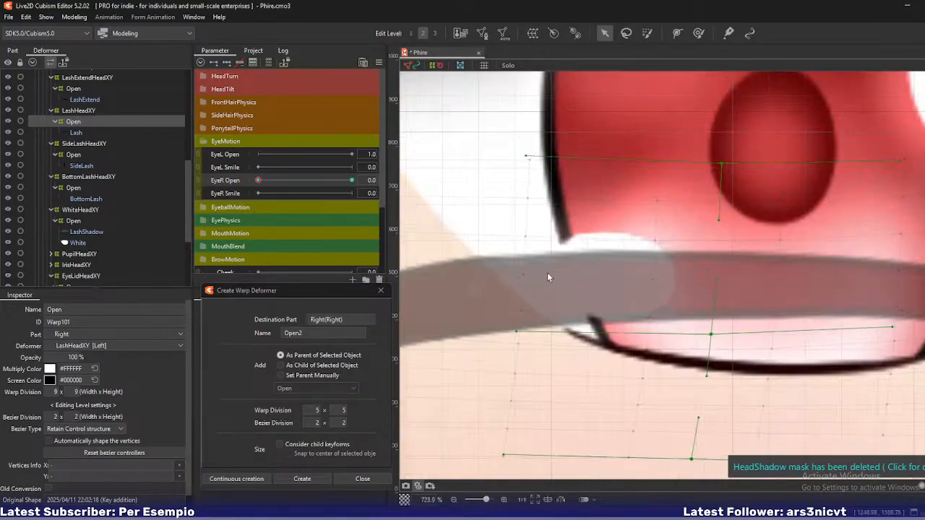
{"action": "left_click_drag", "start_coordinate": [547, 272], "coordinate": [527, 276]}
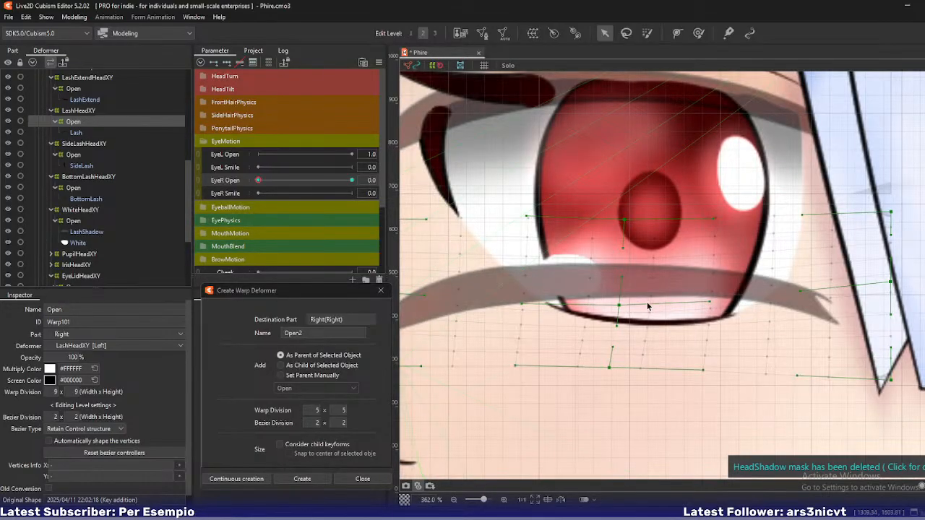
{"action": "scroll", "coordinate": [643, 307], "scroll_direction": "down", "scroll_amount": 3}
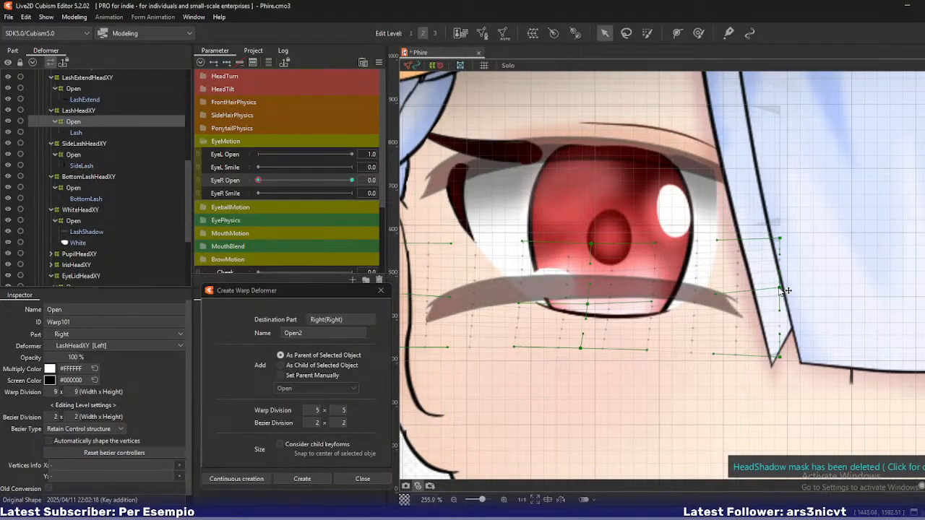
{"action": "left_click_drag", "start_coordinate": [780, 288], "coordinate": [780, 292]}
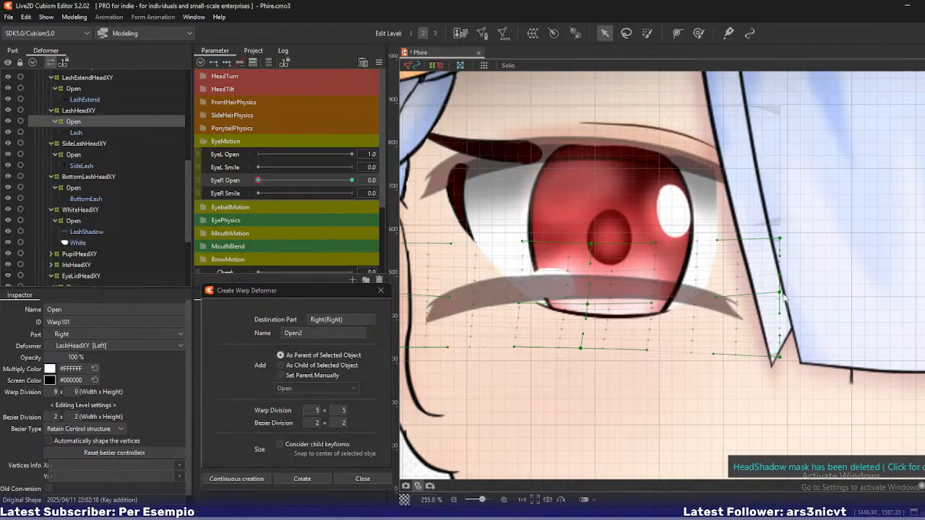
{"action": "key", "text": "ctrl+z"}
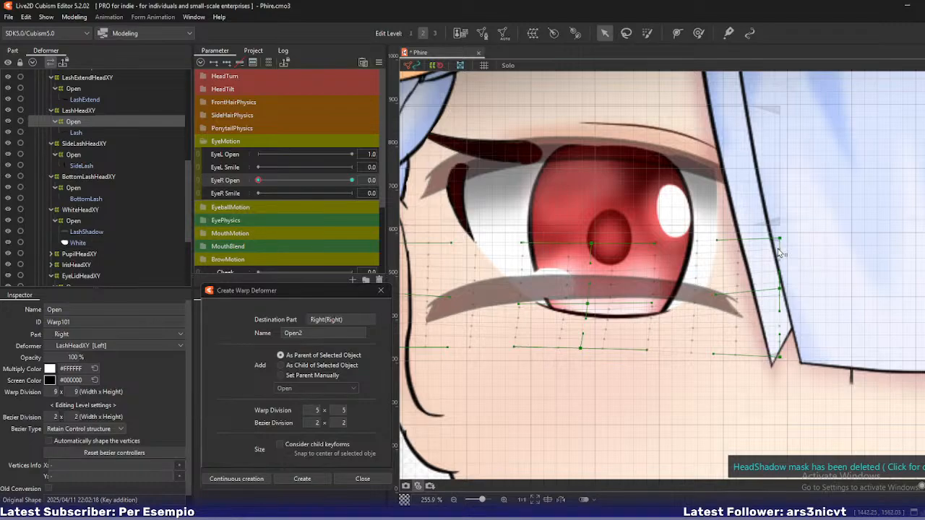
Pull the ear-side control points of Lash's Open warp inward at EyeR Open 0.0 to reshape the closed lash's outer end
{"action": "mouse_move", "coordinate": [258, 180]}
{"action": "left_mouse_down"}
{"action": "mouse_move", "coordinate": [344, 181]}
{"action": "mouse_move", "coordinate": [247, 193]}
{"action": "left_mouse_up"}
{"action": "left_click_drag", "start_coordinate": [444, 240], "coordinate": [520, 218]}
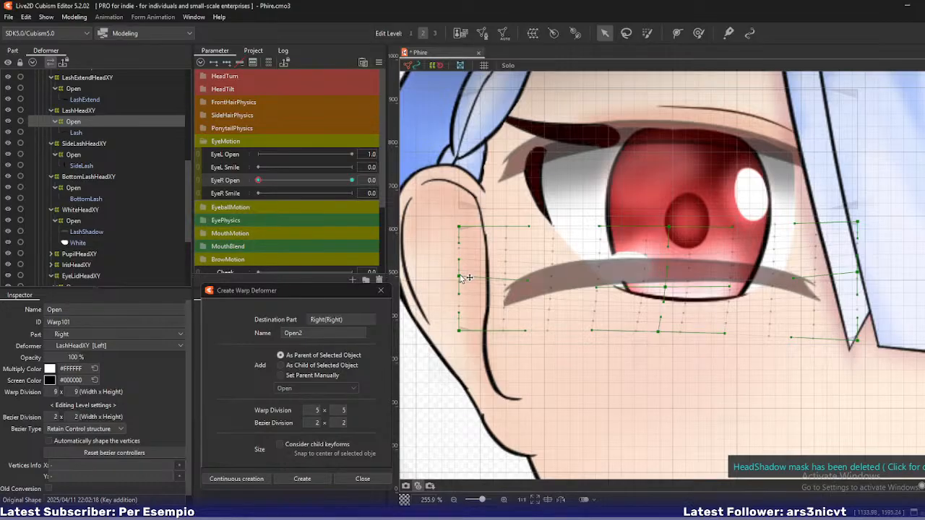
{"action": "left_click_drag", "start_coordinate": [460, 277], "coordinate": [469, 275]}
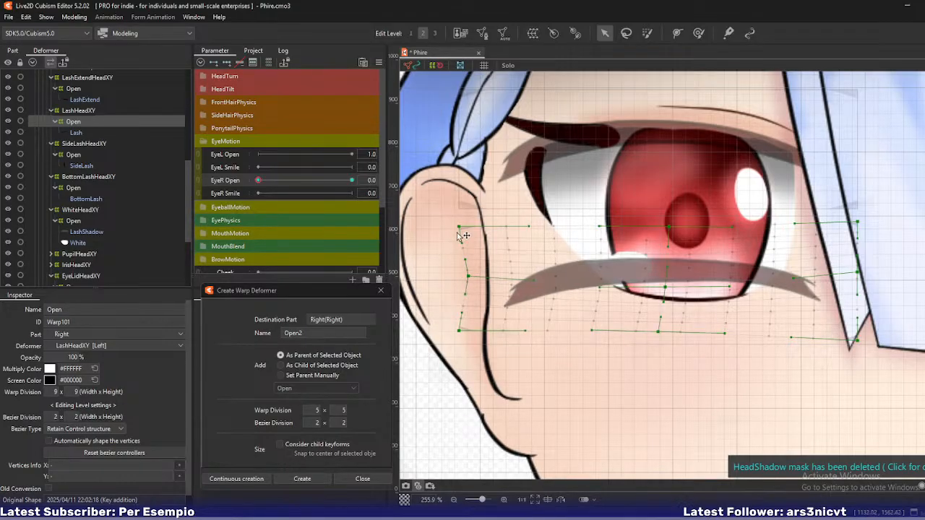
{"action": "left_click_drag", "start_coordinate": [461, 228], "coordinate": [473, 227]}
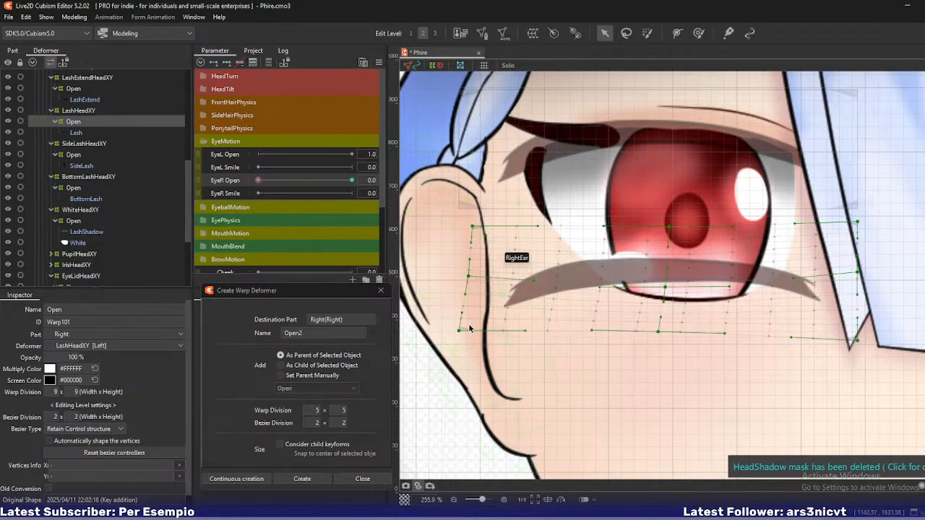
{"action": "left_click_drag", "start_coordinate": [460, 331], "coordinate": [463, 331]}
{"action": "left_click_drag", "start_coordinate": [469, 276], "coordinate": [471, 276]}
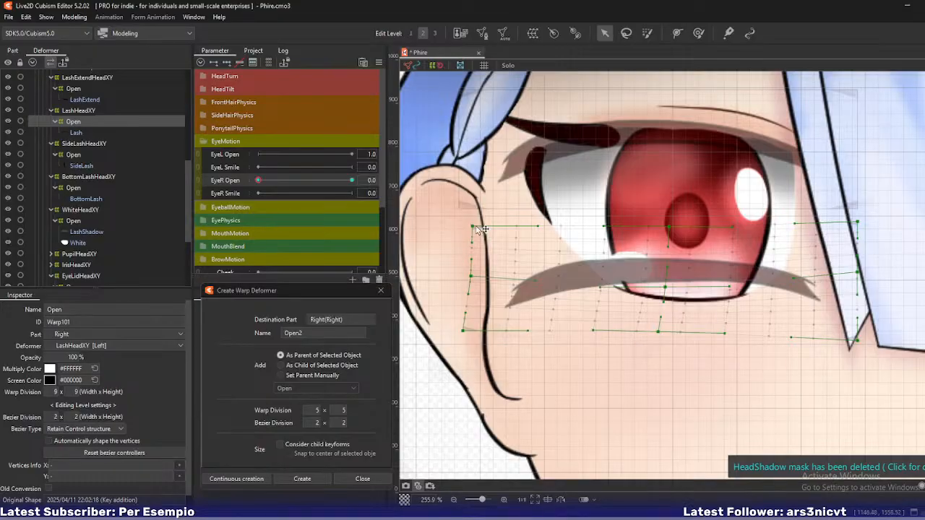
{"action": "left_click_drag", "start_coordinate": [472, 225], "coordinate": [478, 224]}
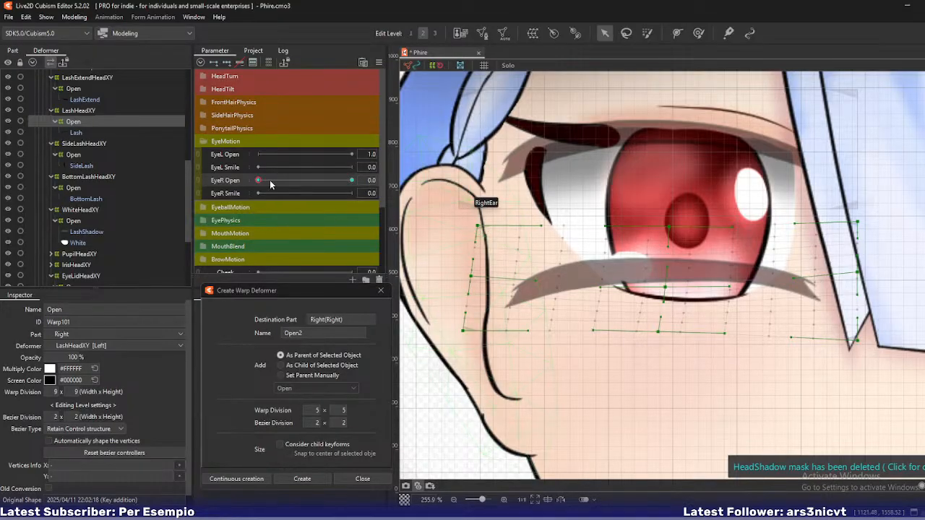
{"action": "left_click_drag", "start_coordinate": [278, 186], "coordinate": [247, 191]}
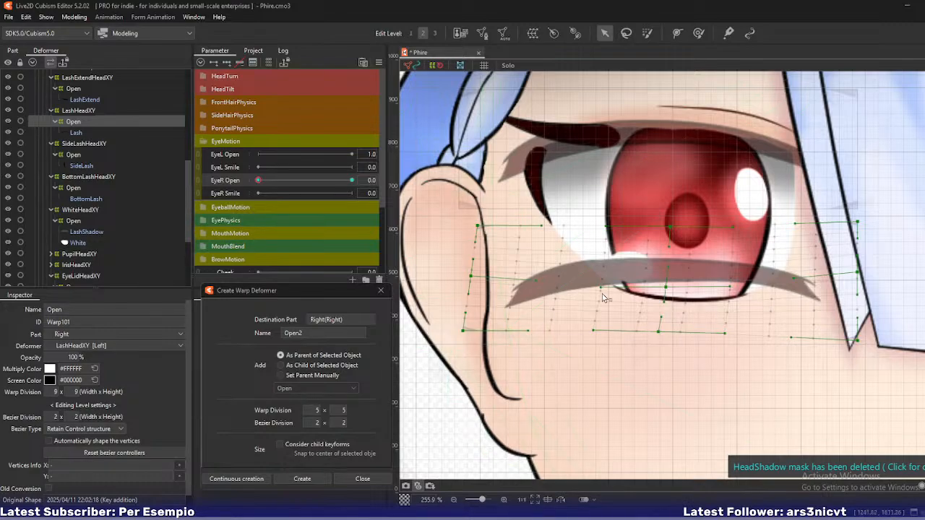
{"action": "left_click_drag", "start_coordinate": [606, 297], "coordinate": [542, 303]}
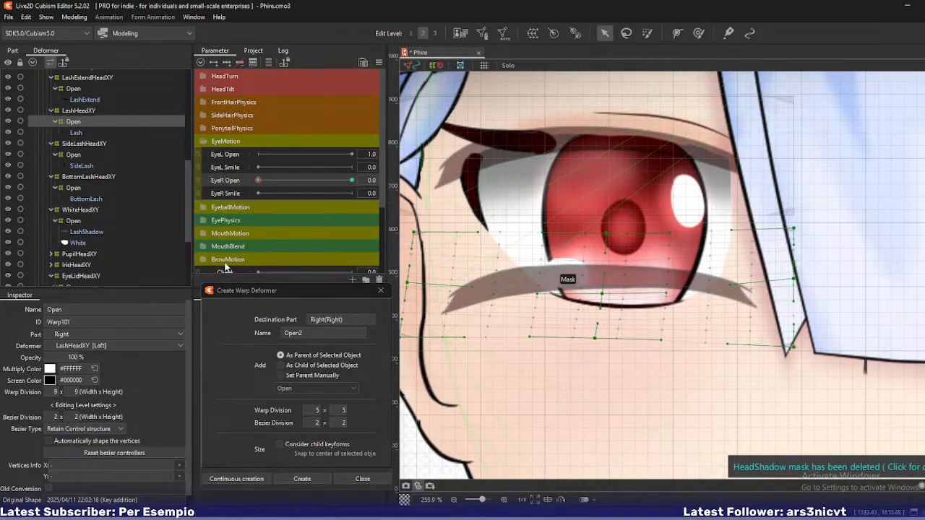
Pull down the centre point of the Open warp deformer under WhiteHeadXY at EyeR Open 0.0, and isolate the eye white with its shadow
{"action": "left_click", "coordinate": [378, 62]}
{"action": "left_click", "coordinate": [414, 78]}
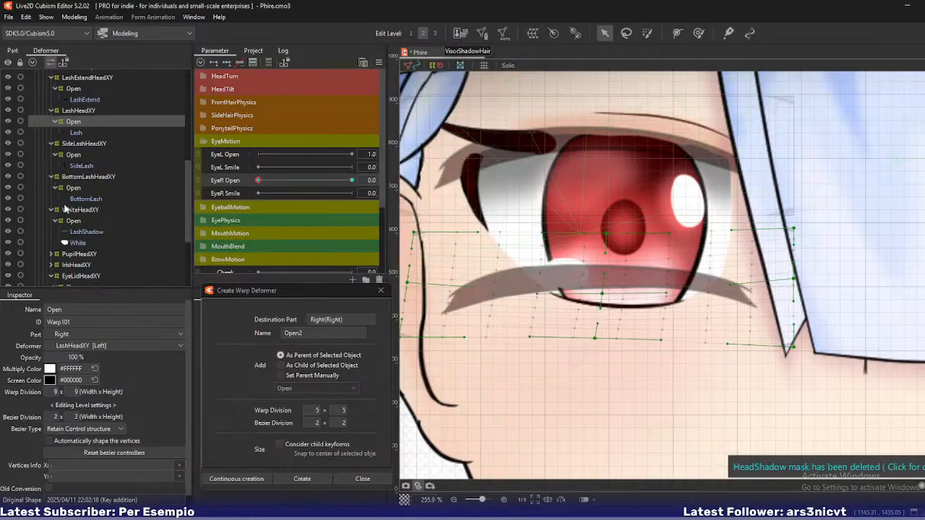
{"action": "left_click", "coordinate": [74, 222]}
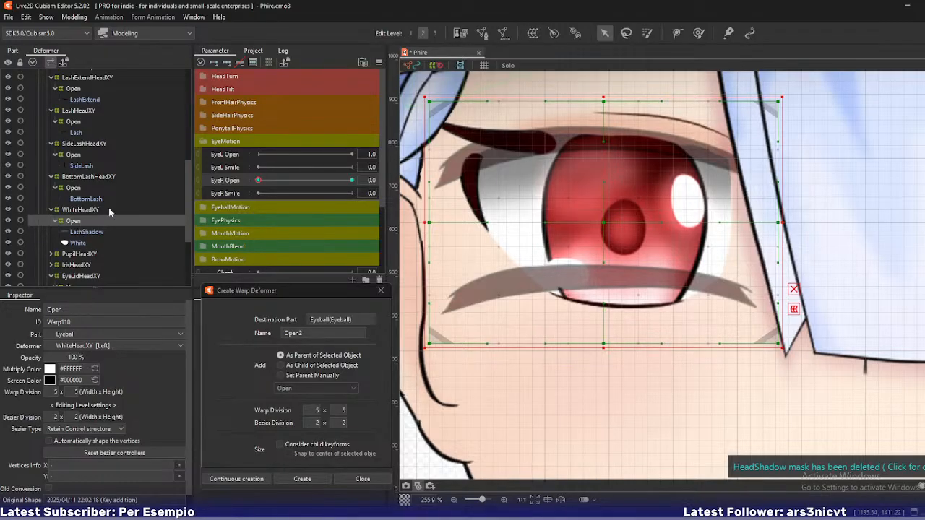
{"action": "left_click_drag", "start_coordinate": [258, 180], "coordinate": [229, 194]}
{"action": "left_click_drag", "start_coordinate": [589, 186], "coordinate": [562, 200]}
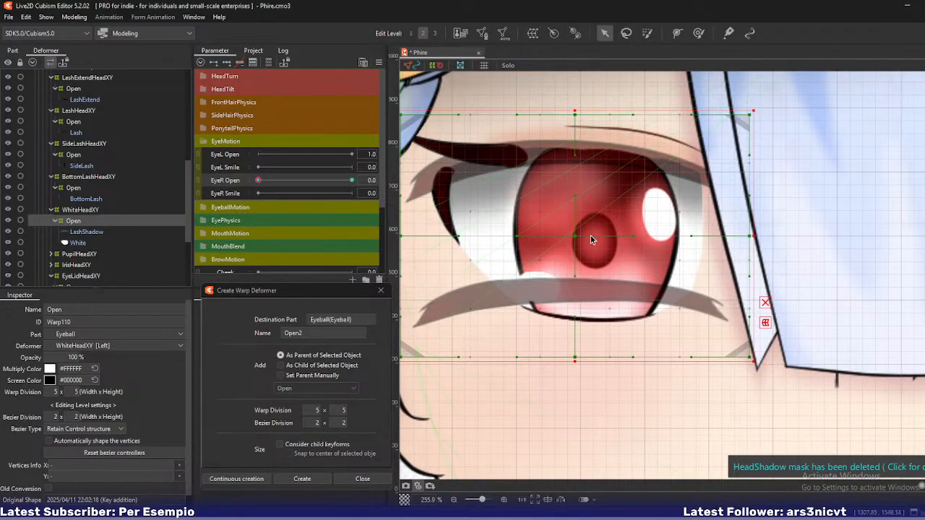
{"action": "left_click_drag", "start_coordinate": [591, 239], "coordinate": [598, 291]}
{"action": "left_click", "coordinate": [112, 233]}
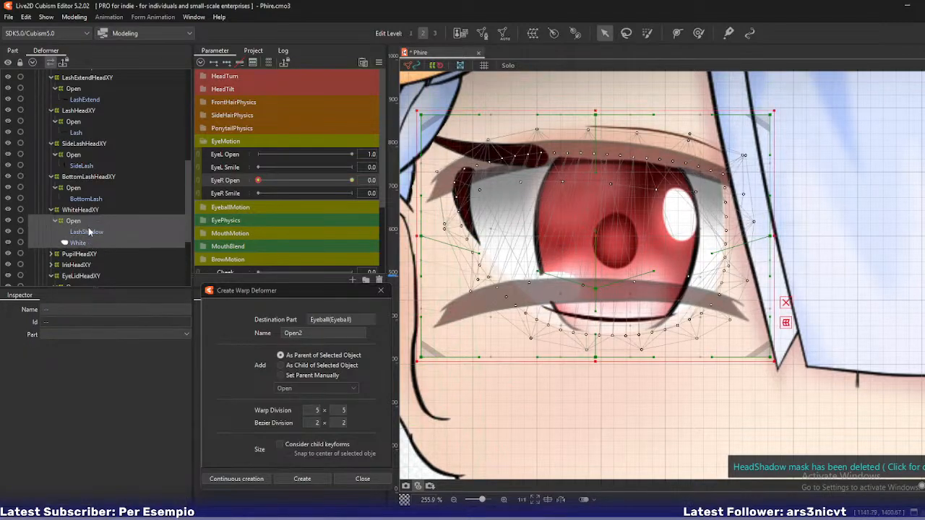
{"action": "left_click", "coordinate": [108, 220]}
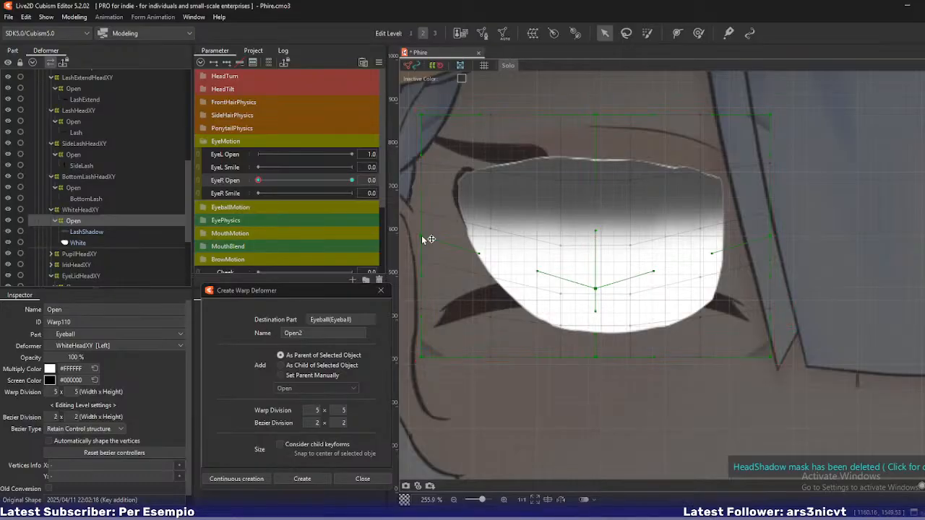
Lower the eye white warp's side and top control points onto the closed lash curve
{"action": "left_click_drag", "start_coordinate": [427, 239], "coordinate": [441, 313]}
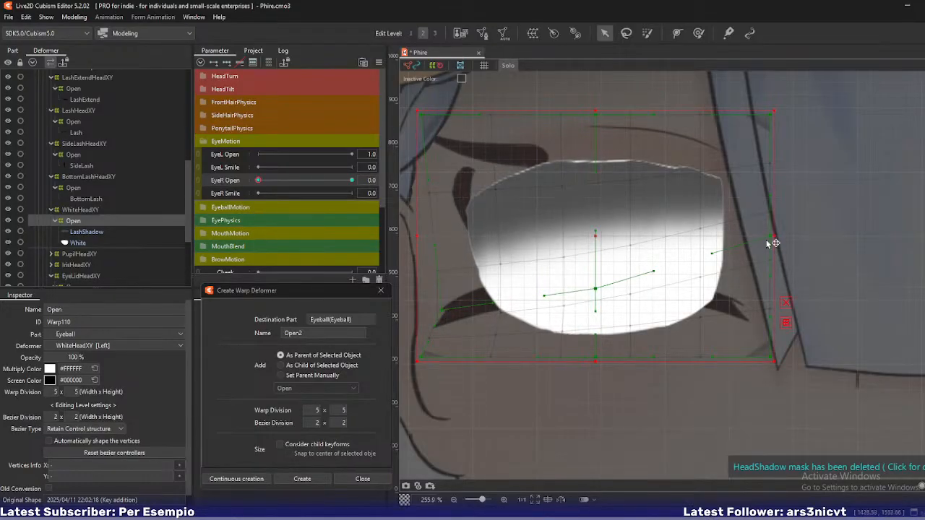
{"action": "key", "text": "ctrl+z"}
{"action": "key", "text": "ctrl+z"}
{"action": "key", "text": "ctrl+z"}
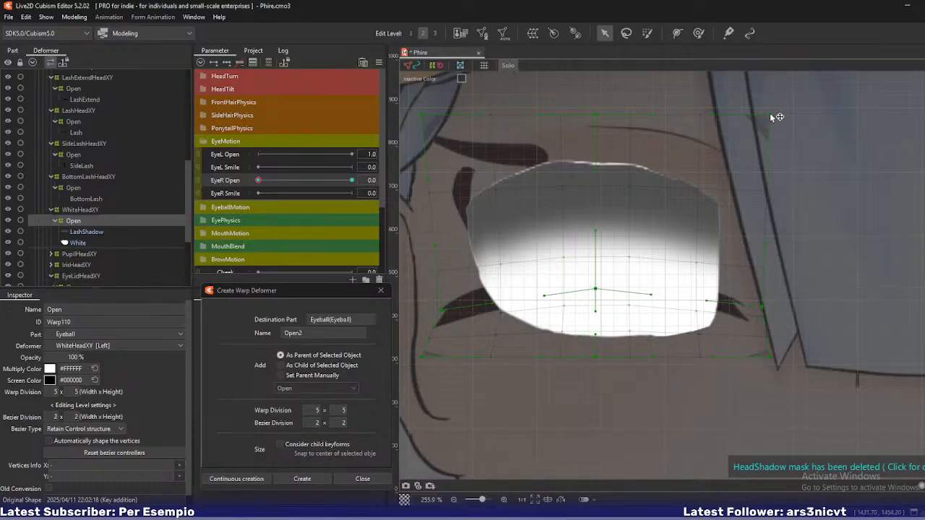
{"action": "left_click_drag", "start_coordinate": [768, 116], "coordinate": [770, 294]}
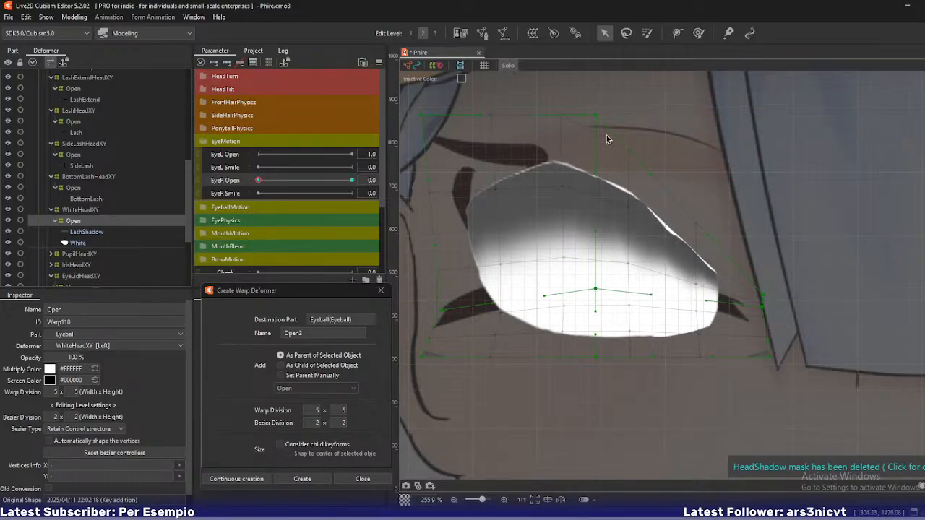
{"action": "left_click_drag", "start_coordinate": [597, 116], "coordinate": [596, 273]}
{"action": "left_click_drag", "start_coordinate": [426, 115], "coordinate": [438, 296]}
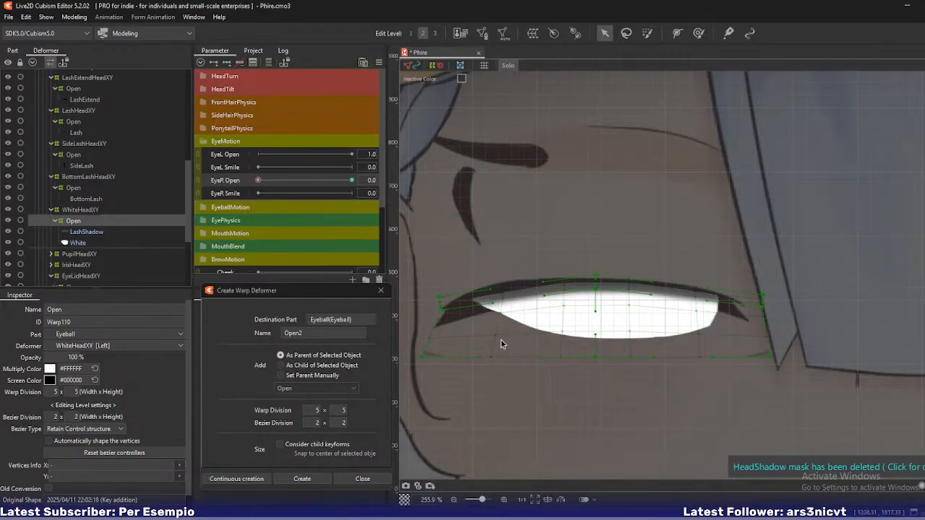
Raise the bottom centre and corner points of the eye white warp to follow the closed lash's lower edge
{"action": "left_click_drag", "start_coordinate": [599, 363], "coordinate": [591, 306]}
{"action": "scroll", "coordinate": [599, 296], "scroll_direction": "up", "scroll_amount": 5}
{"action": "scroll", "coordinate": [593, 307], "scroll_direction": "down", "scroll_amount": 3}
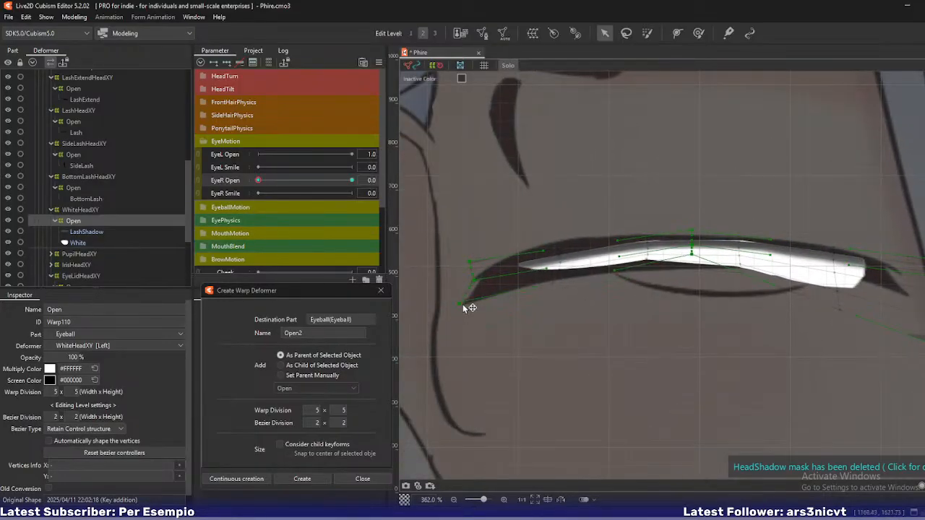
{"action": "scroll", "coordinate": [677, 324], "scroll_direction": "right", "scroll_amount": 5}
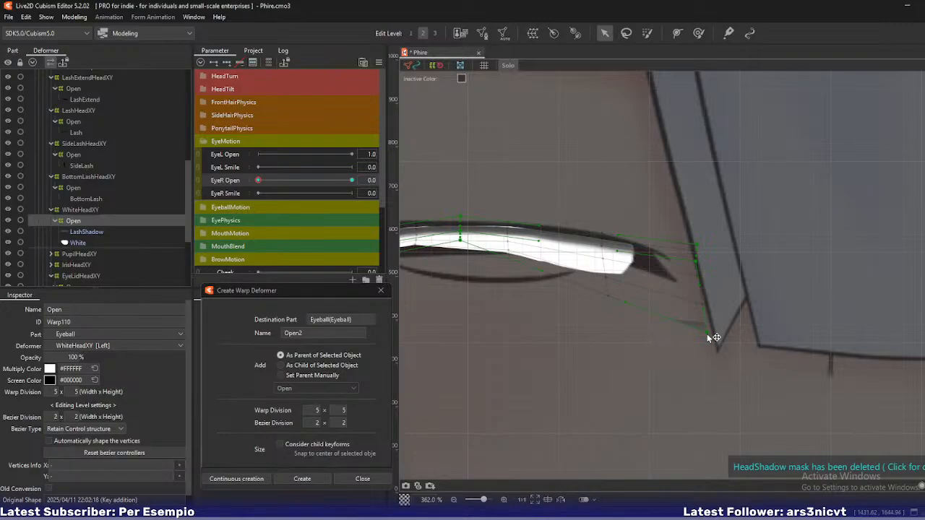
{"action": "left_click_drag", "start_coordinate": [714, 338], "coordinate": [697, 285]}
{"action": "scroll", "coordinate": [477, 259], "scroll_direction": "up", "scroll_amount": 2}
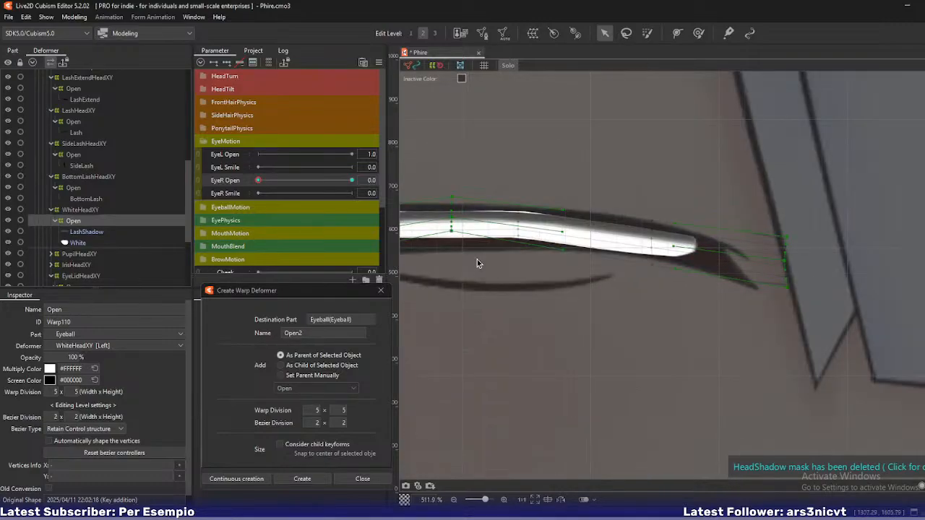
{"action": "left_click_drag", "start_coordinate": [477, 259], "coordinate": [544, 252]}
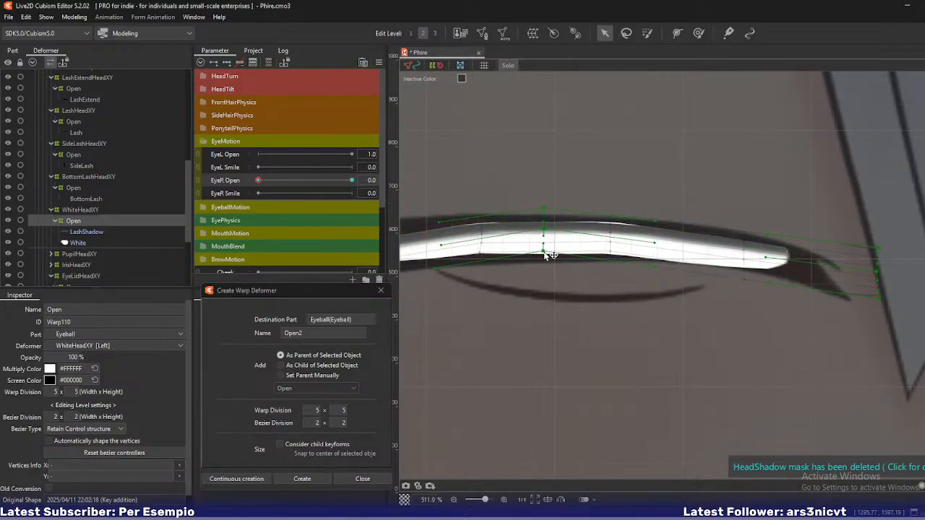
{"action": "scroll", "coordinate": [546, 255], "scroll_direction": "up", "scroll_amount": 4}
{"action": "left_click_drag", "start_coordinate": [673, 266], "coordinate": [567, 268]}
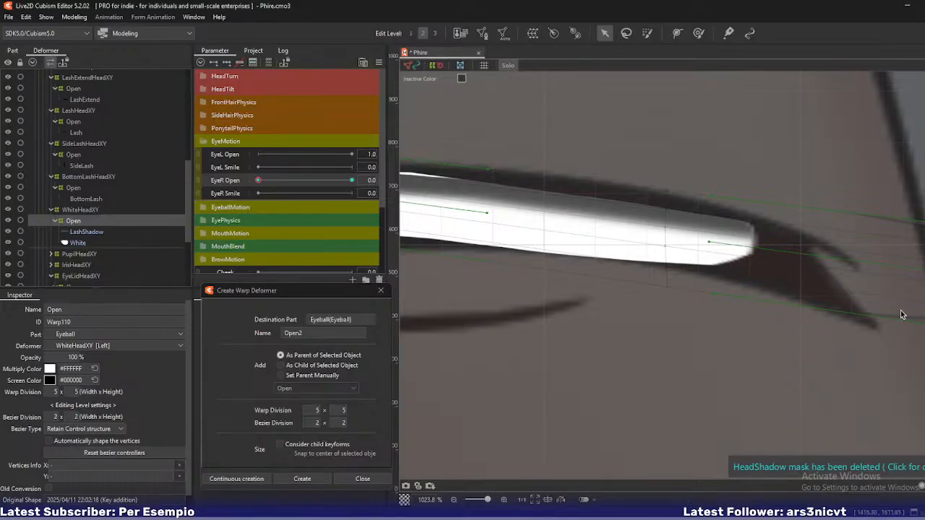
{"action": "left_click_drag", "start_coordinate": [924, 323], "coordinate": [923, 312]}
{"action": "left_click_drag", "start_coordinate": [578, 295], "coordinate": [801, 312]}
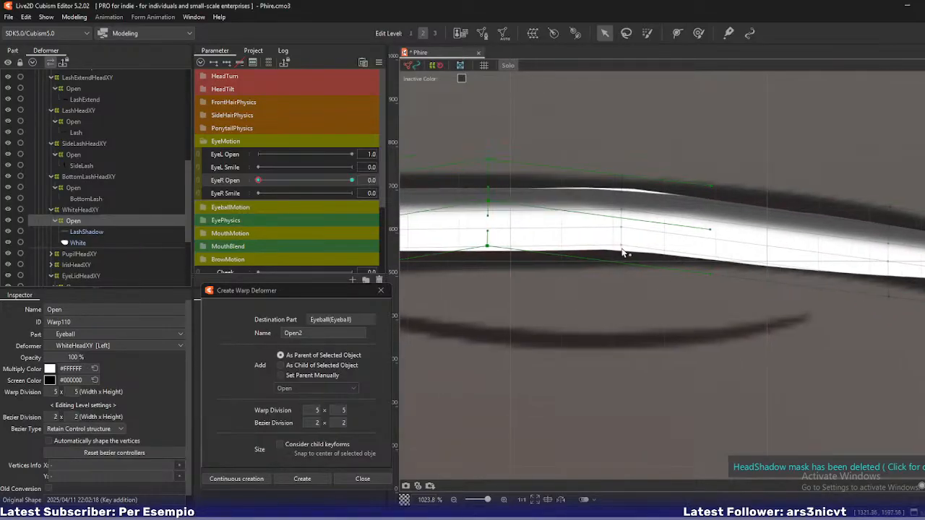
Fine-tune the eye white warp's lower grid points at Edit Level 1, and its outer bottom corner at Edit Level 2
{"action": "key", "text": "1"}
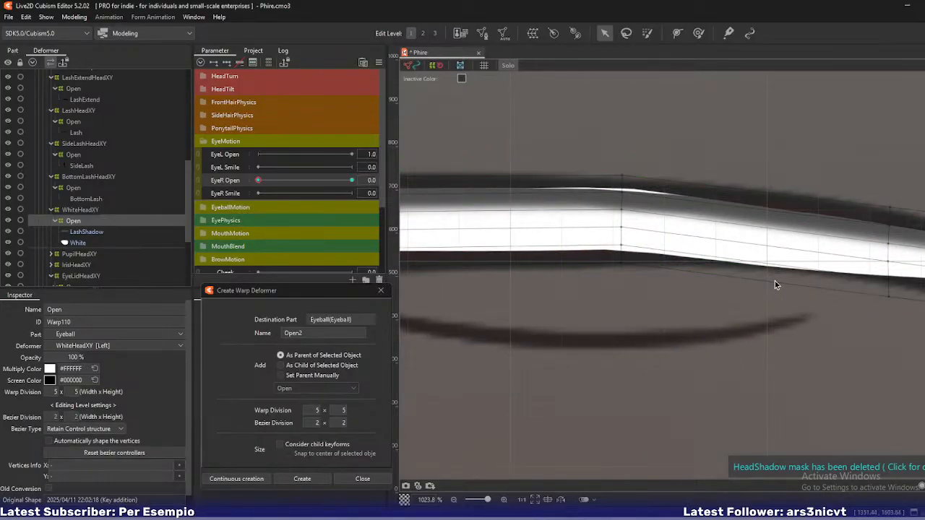
{"action": "left_click_drag", "start_coordinate": [775, 281], "coordinate": [643, 267]}
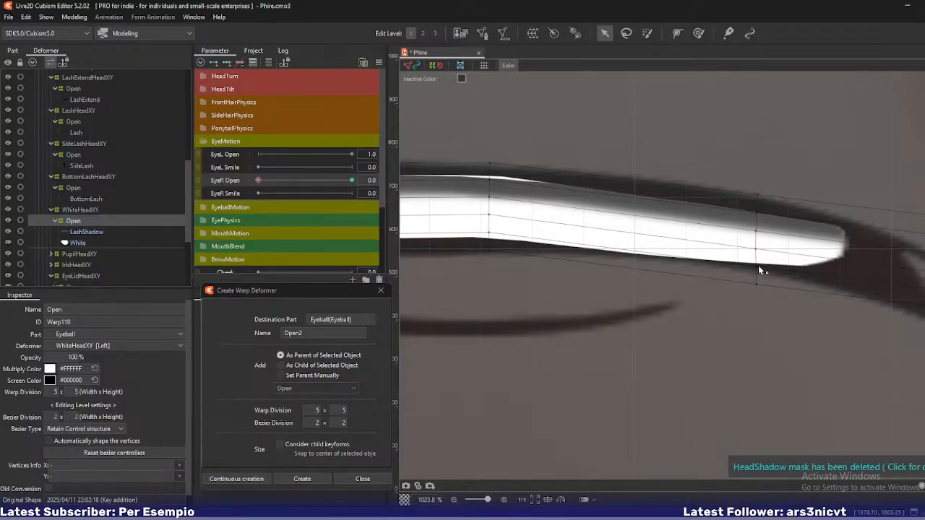
{"action": "left_click_drag", "start_coordinate": [758, 271], "coordinate": [757, 261]}
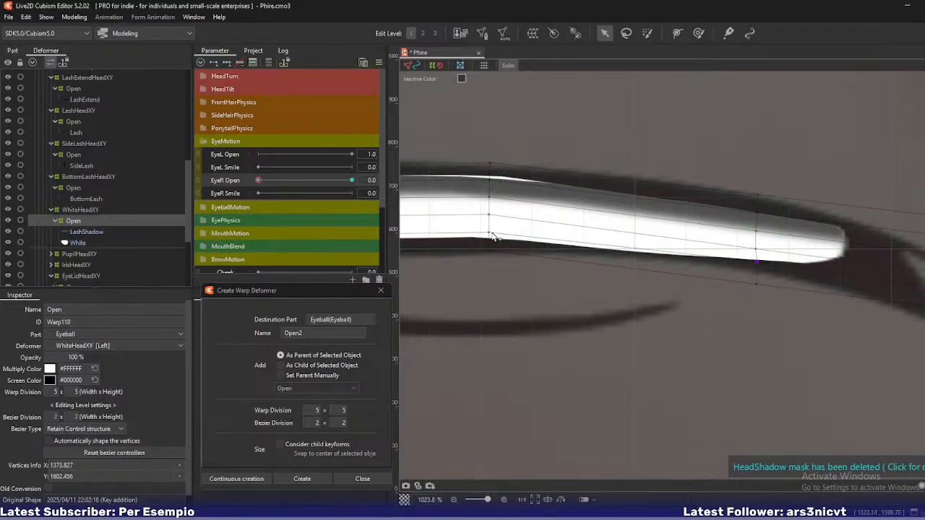
{"action": "left_click_drag", "start_coordinate": [491, 233], "coordinate": [712, 270]}
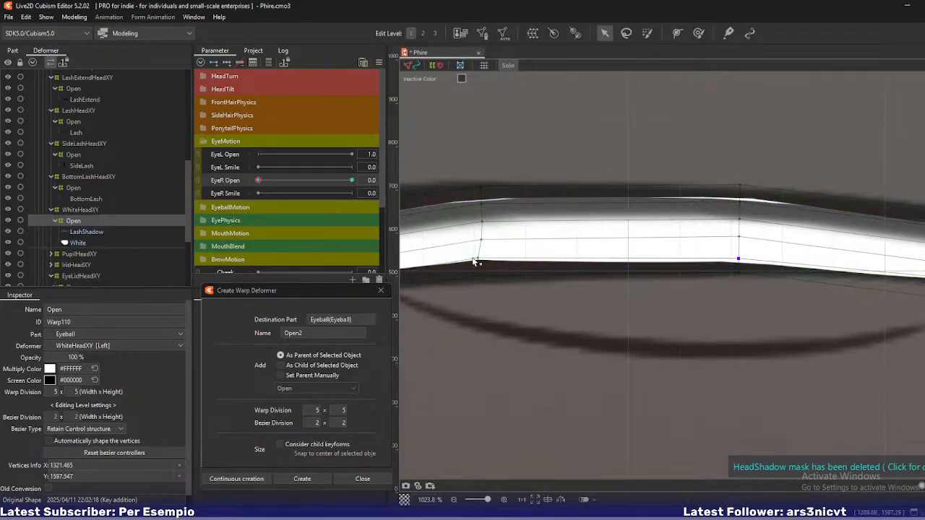
{"action": "scroll", "coordinate": [479, 302], "scroll_direction": "down", "scroll_amount": 4}
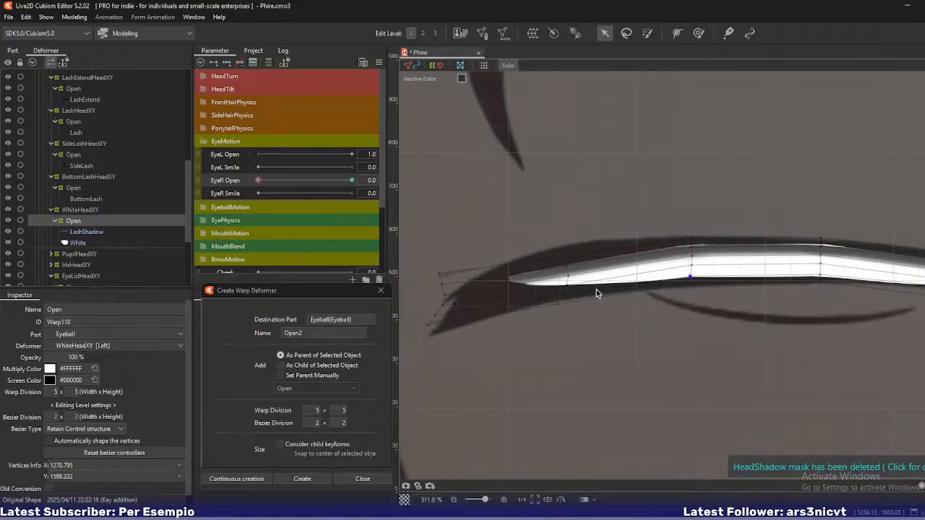
{"action": "key", "text": "2"}
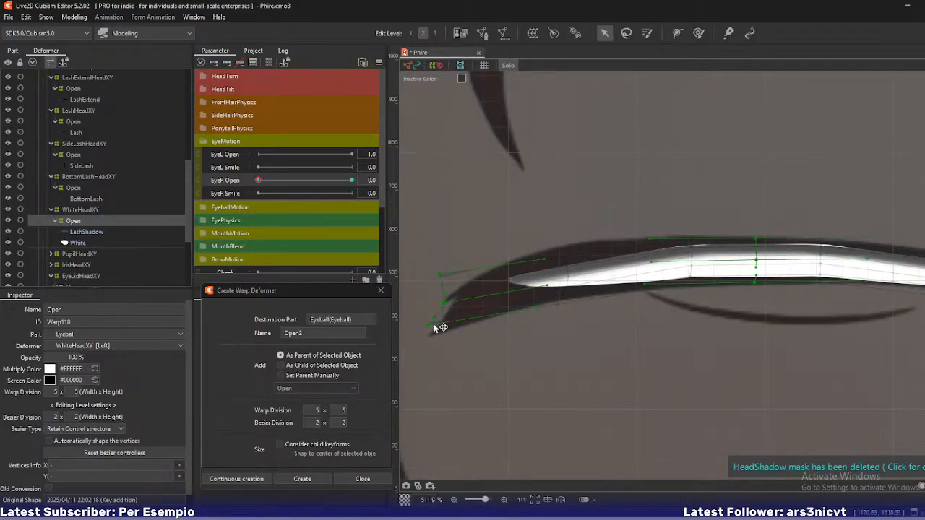
{"action": "left_click_drag", "start_coordinate": [436, 325], "coordinate": [431, 334]}
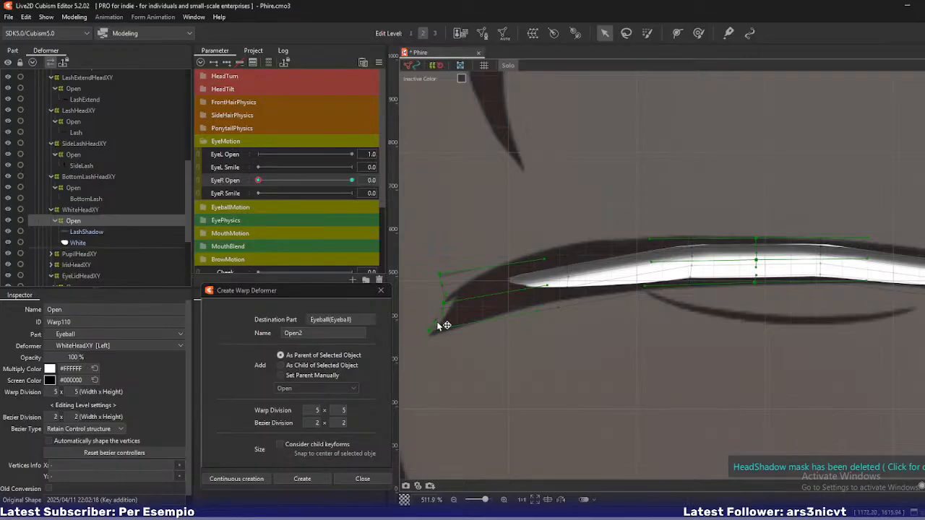
Set EyeR Open to 1.0 and turn off Solo display to check the eye white in the open eye
{"action": "left_click_drag", "start_coordinate": [261, 184], "coordinate": [432, 200]}
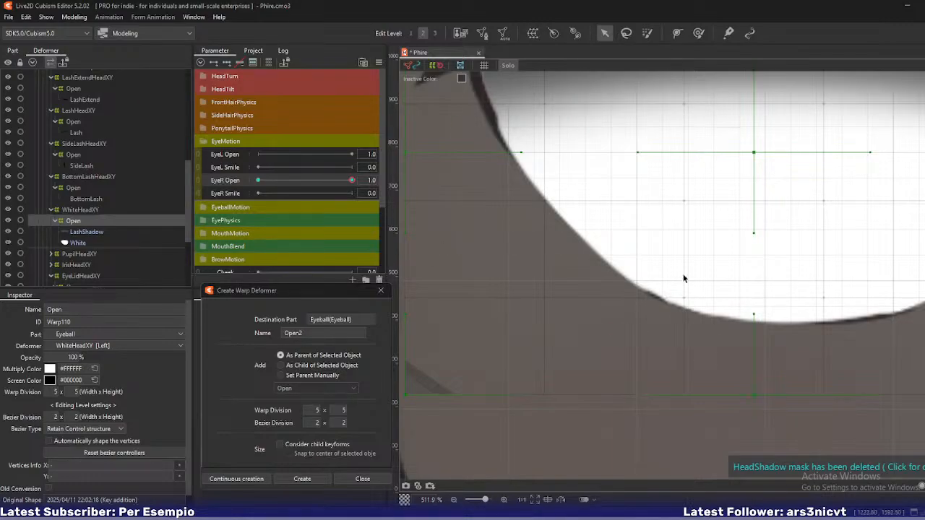
{"action": "scroll", "coordinate": [560, 325], "scroll_direction": "down", "scroll_amount": 6}
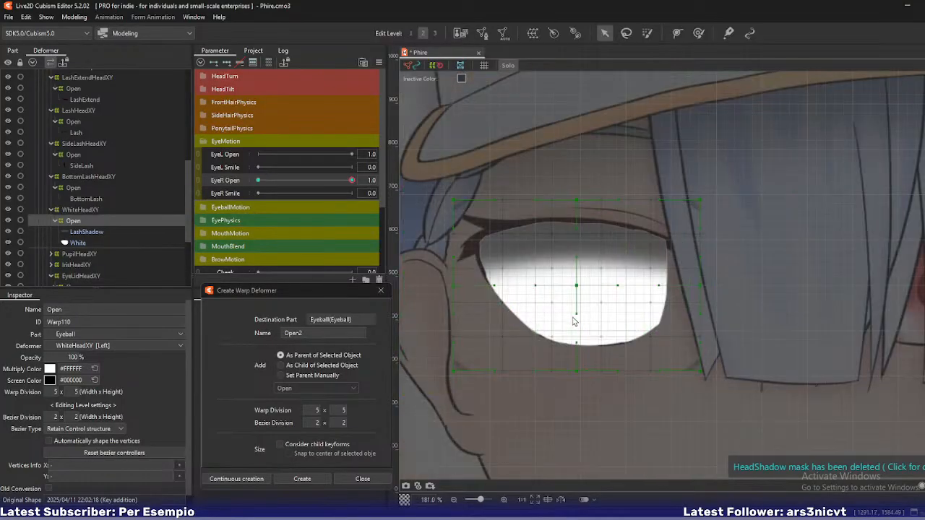
{"action": "left_click_drag", "start_coordinate": [563, 317], "coordinate": [611, 296]}
{"action": "key", "text": "shift+s"}
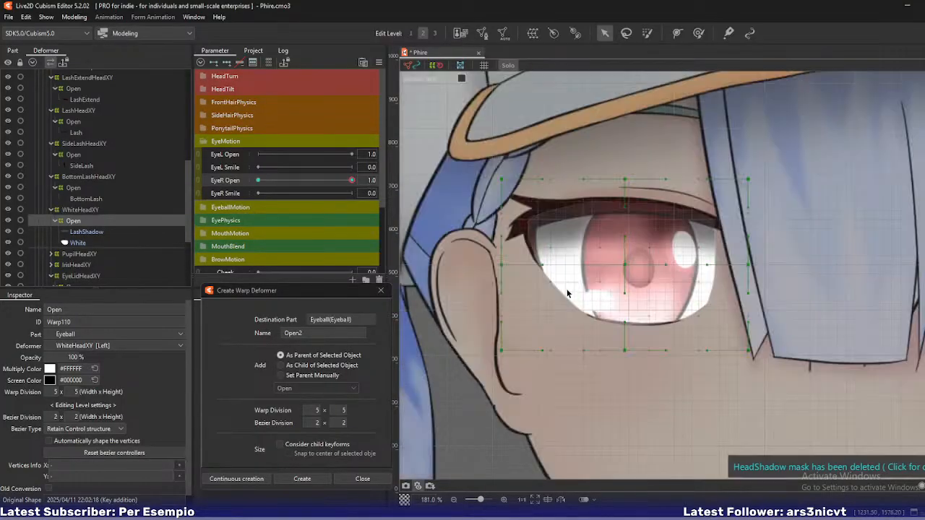
{"action": "key", "text": "shift+s"}
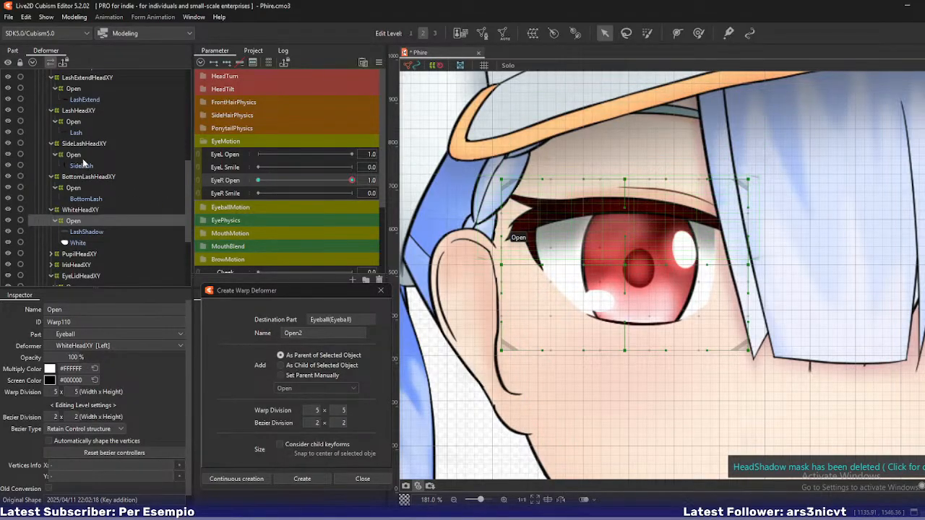
Return EyeR Open to 0.0 and isolate the BottomLash mesh with its Open warp deformer selected
{"action": "left_click_drag", "start_coordinate": [350, 180], "coordinate": [231, 184]}
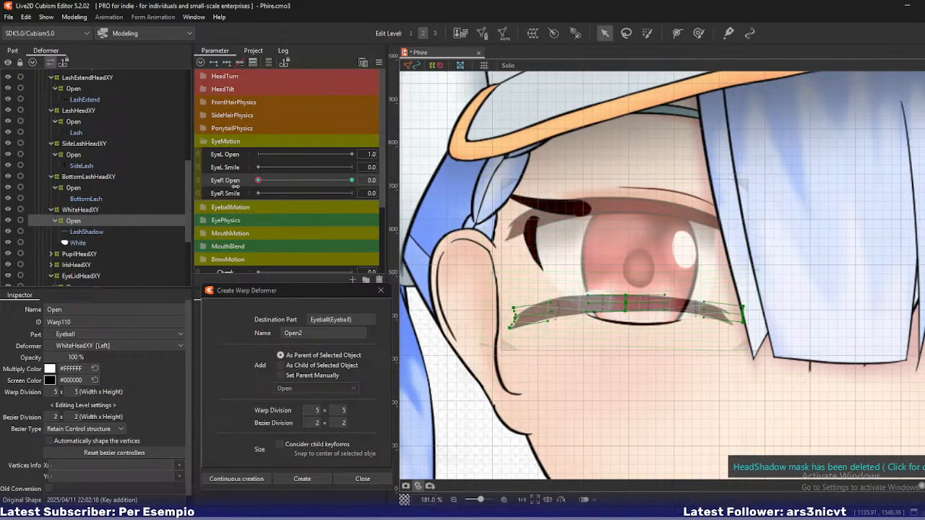
{"action": "left_click", "coordinate": [70, 188]}
{"action": "scroll", "coordinate": [687, 326], "scroll_direction": "up", "scroll_amount": 3}
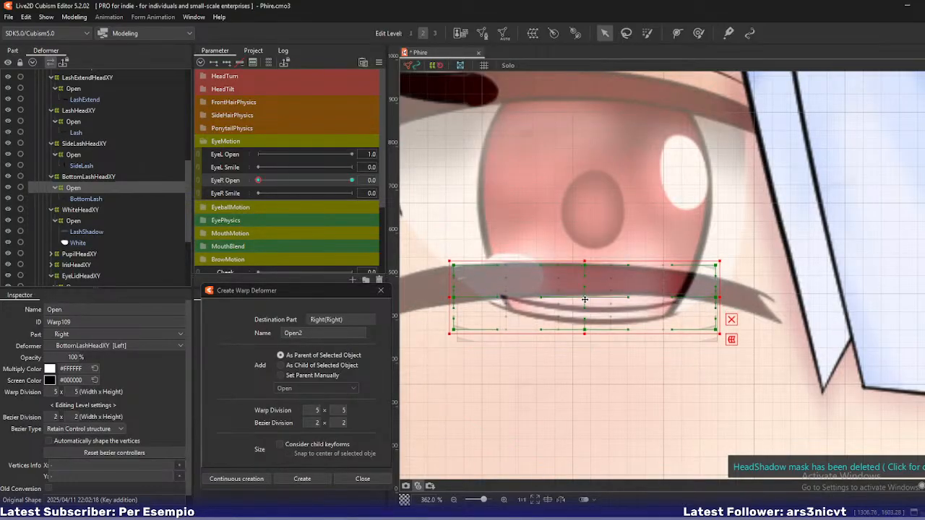
{"action": "left_click", "coordinate": [82, 199]}
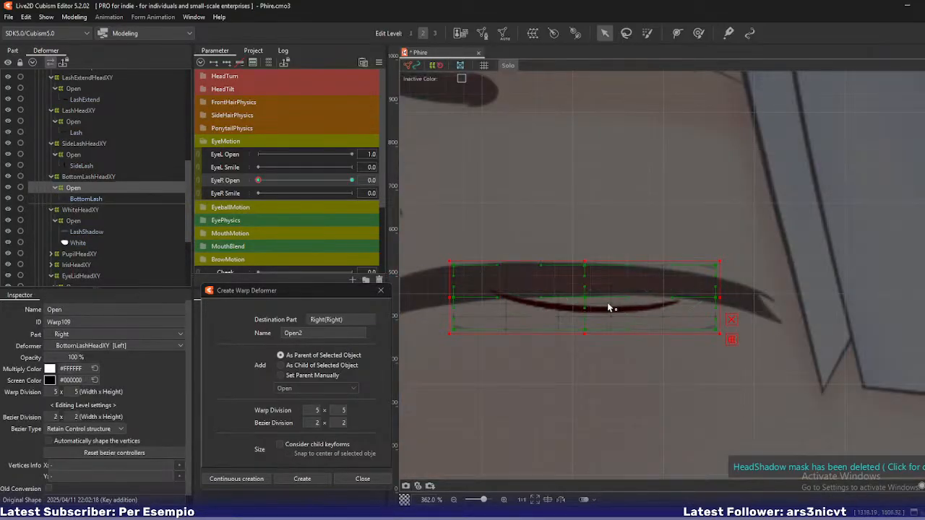
Reshape the bottom lash's Open warp at its centre, edge and corner points so the lash tucks against the closed upper lash
{"action": "left_click", "coordinate": [595, 303]}
{"action": "left_click", "coordinate": [589, 318]}
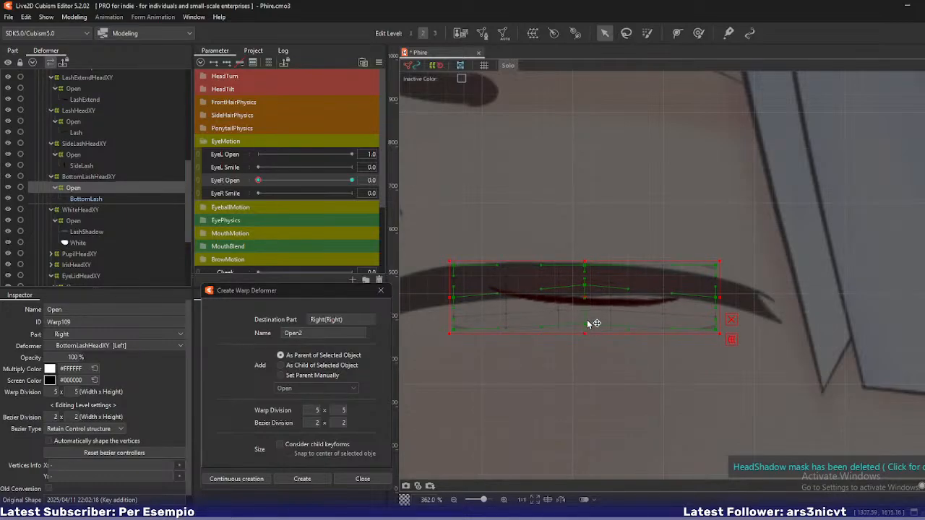
{"action": "left_click", "coordinate": [593, 318]}
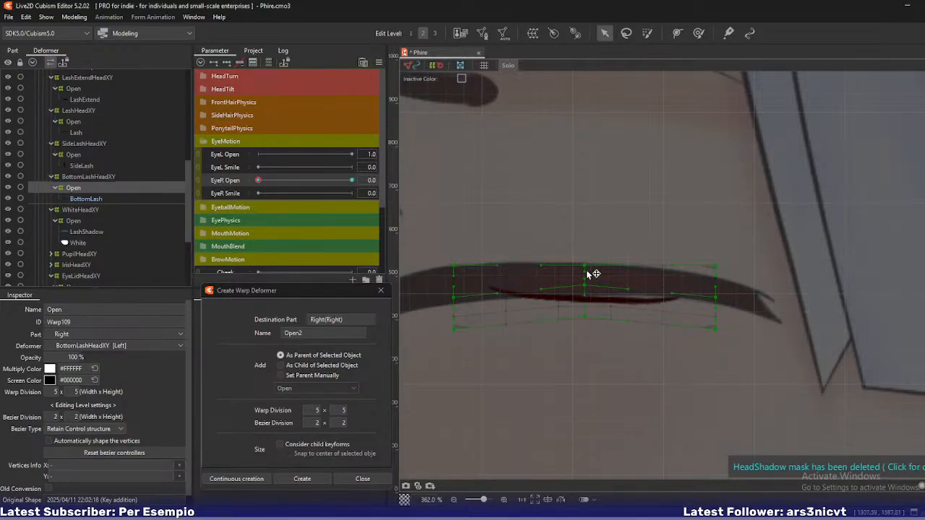
{"action": "left_click_drag", "start_coordinate": [588, 272], "coordinate": [590, 267]}
{"action": "left_click_drag", "start_coordinate": [720, 330], "coordinate": [717, 293]}
{"action": "left_click_drag", "start_coordinate": [590, 318], "coordinate": [592, 284]}
{"action": "left_click_drag", "start_coordinate": [457, 297], "coordinate": [461, 276]}
{"action": "mouse_move", "coordinate": [258, 180]}
{"action": "left_mouse_down"}
{"action": "mouse_move", "coordinate": [299, 185]}
{"action": "mouse_move", "coordinate": [257, 181]}
{"action": "left_mouse_up"}
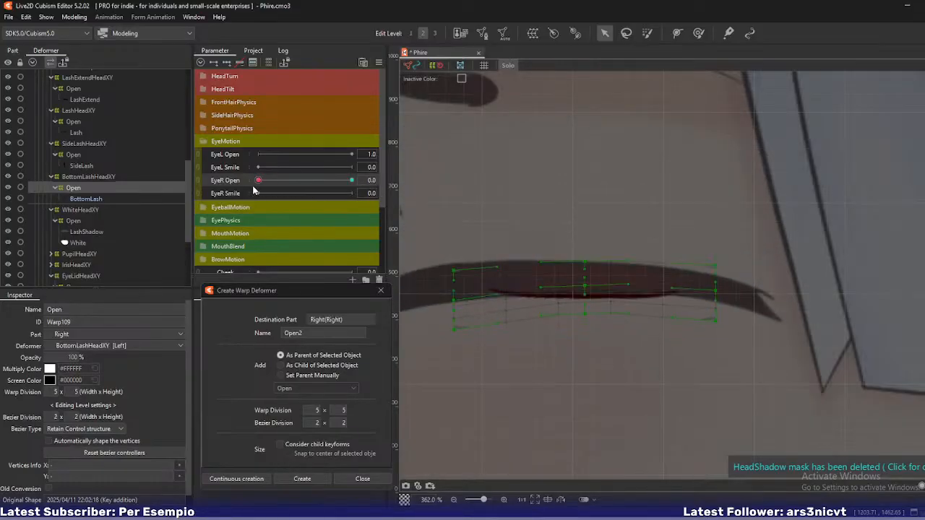
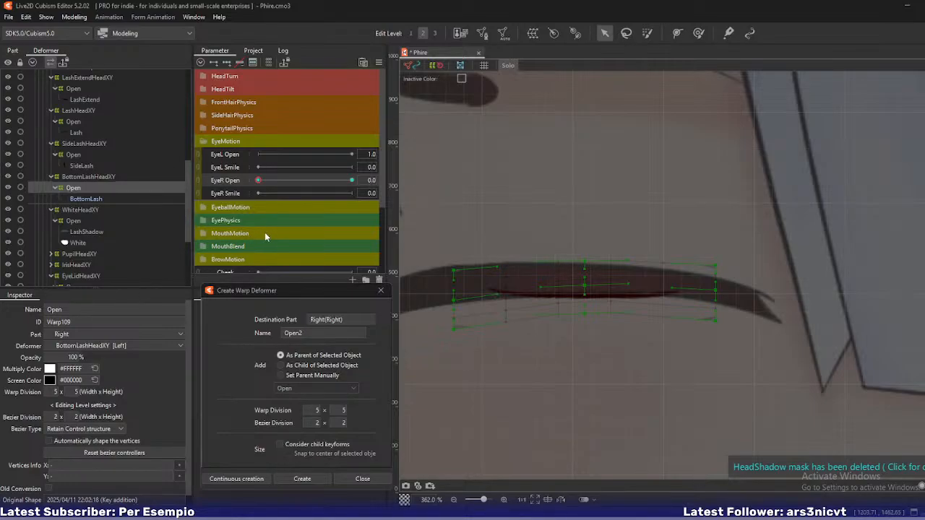
{"action": "scroll", "coordinate": [535, 254], "scroll_direction": "down", "scroll_amount": 3}
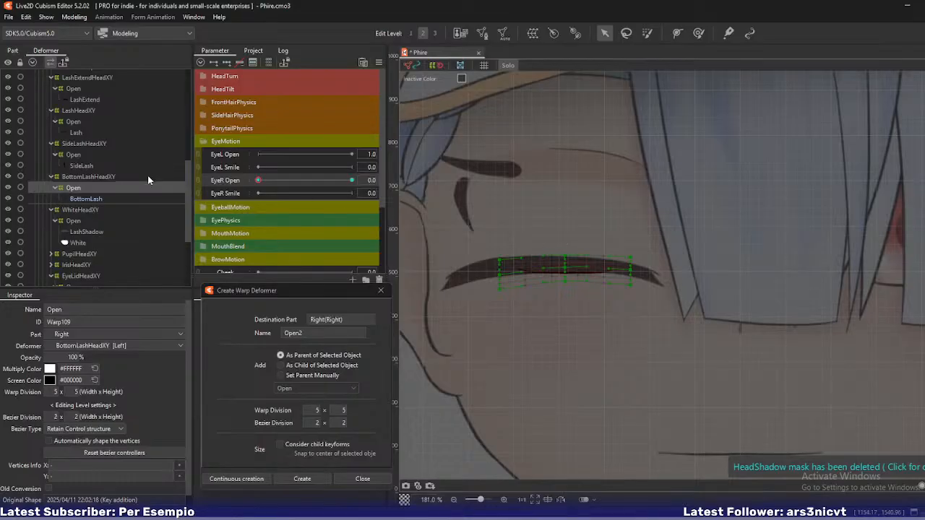
{"action": "left_click_drag", "start_coordinate": [473, 171], "coordinate": [490, 172]}
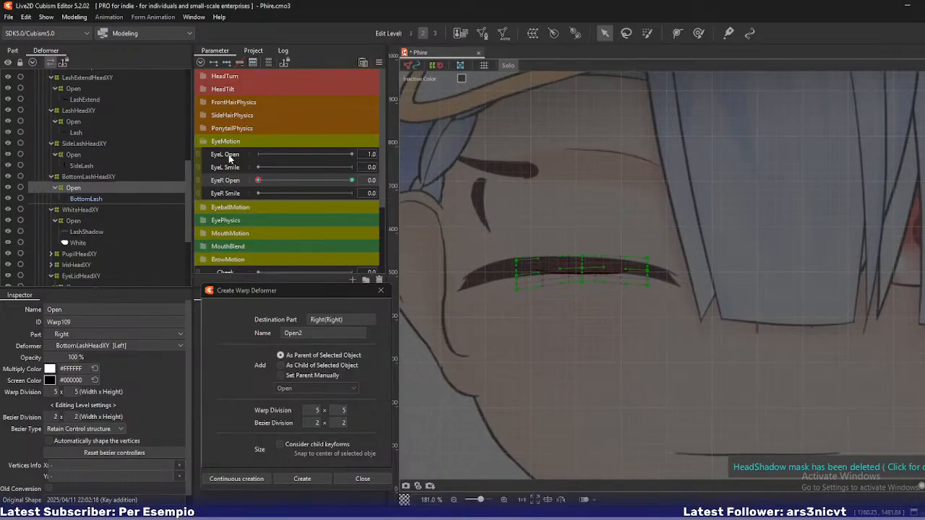
Isolate the SideLash mesh and move its Open warp deformer down onto the closed upper lash at EyeR Open 0.0
{"action": "left_click", "coordinate": [73, 155]}
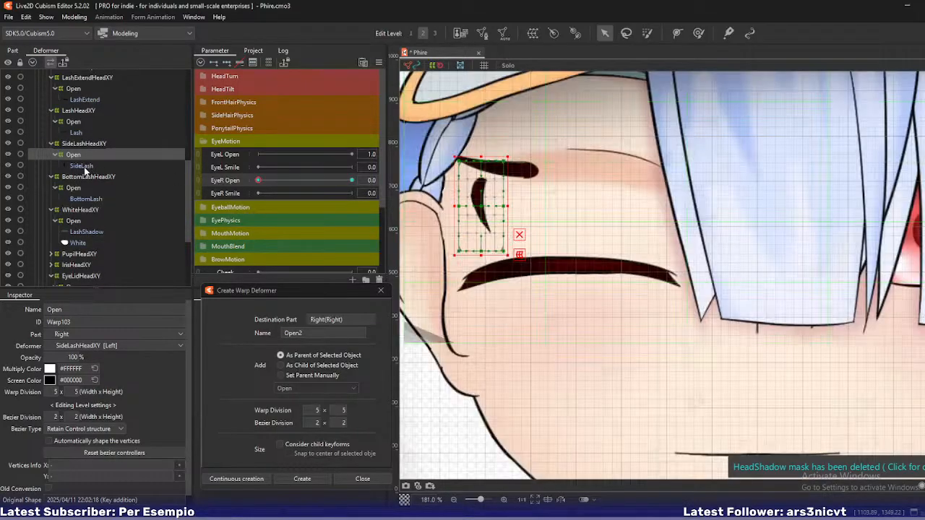
{"action": "left_click", "coordinate": [79, 161], "text": "ctrl"}
{"action": "left_click", "coordinate": [73, 154]}
{"action": "scroll", "coordinate": [466, 180], "scroll_direction": "up", "scroll_amount": 4}
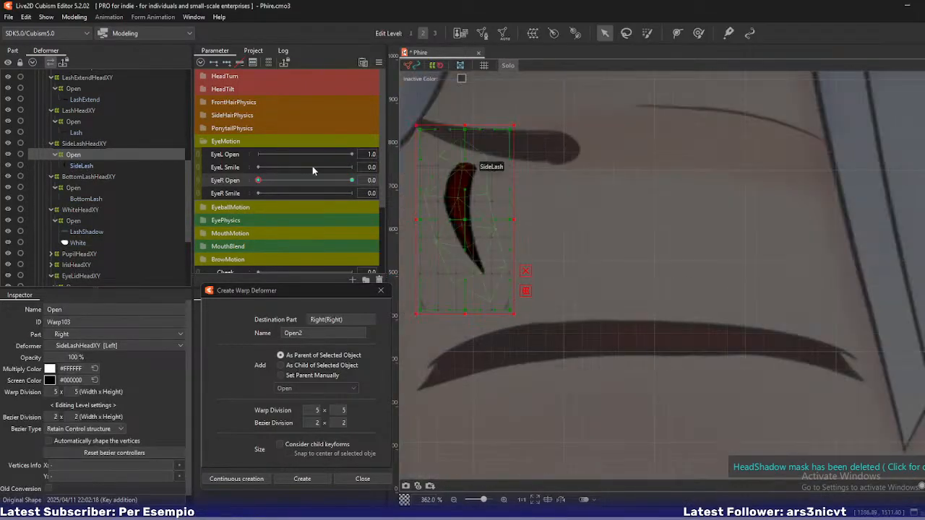
{"action": "left_click_drag", "start_coordinate": [259, 181], "coordinate": [226, 200]}
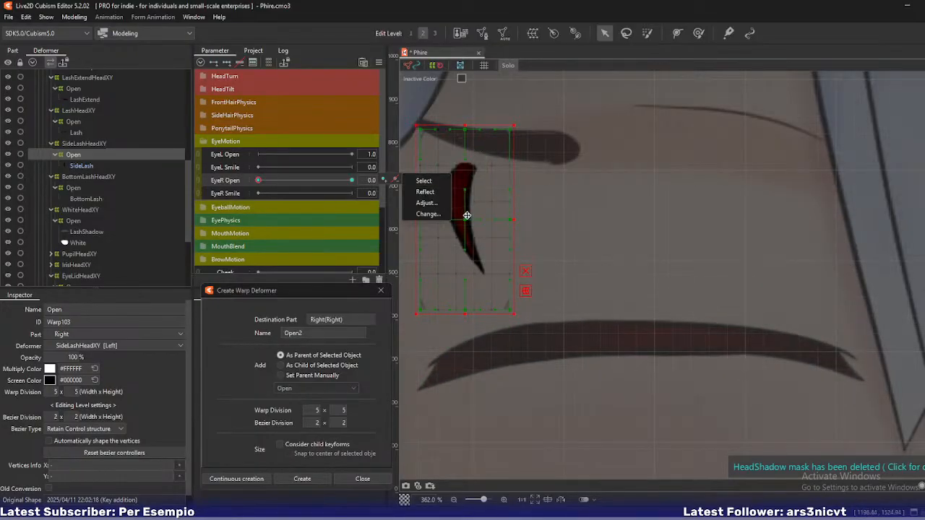
{"action": "left_click_drag", "start_coordinate": [467, 219], "coordinate": [510, 291]}
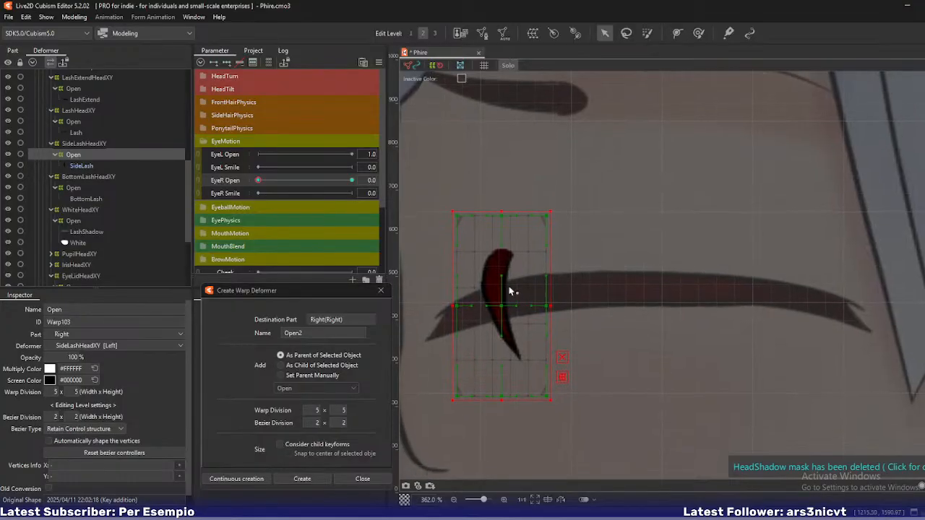
Raise the side lash warp's bottom points and adjust its centre and inner edge points to shorten the lash's lower tip
{"action": "mouse_move", "coordinate": [262, 181]}
{"action": "left_mouse_down"}
{"action": "mouse_move", "coordinate": [311, 185]}
{"action": "mouse_move", "coordinate": [268, 194]}
{"action": "mouse_move", "coordinate": [259, 185]}
{"action": "left_mouse_up"}
{"action": "mouse_move", "coordinate": [489, 292]}
{"action": "left_mouse_down"}
{"action": "mouse_move", "coordinate": [492, 306]}
{"action": "mouse_move", "coordinate": [503, 302]}
{"action": "left_mouse_up"}
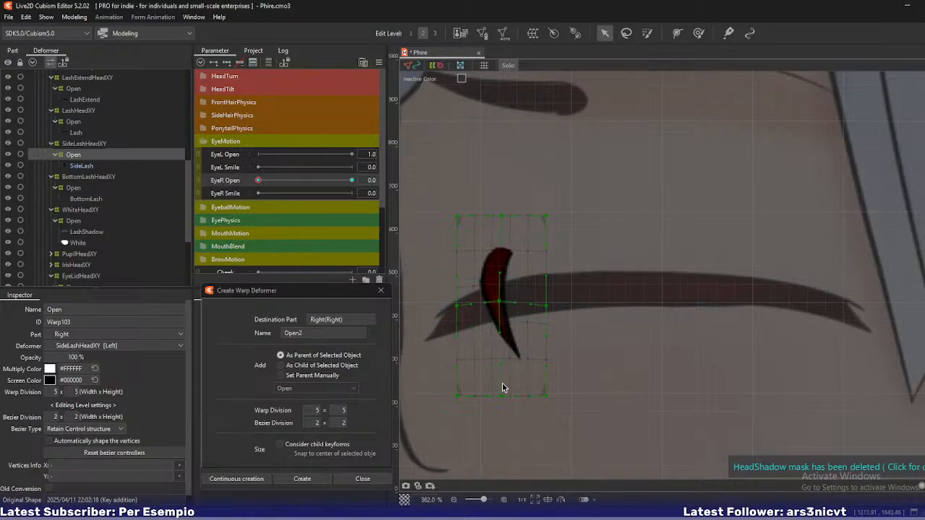
{"action": "left_click_drag", "start_coordinate": [504, 396], "coordinate": [544, 290]}
{"action": "left_click_drag", "start_coordinate": [548, 395], "coordinate": [554, 339]}
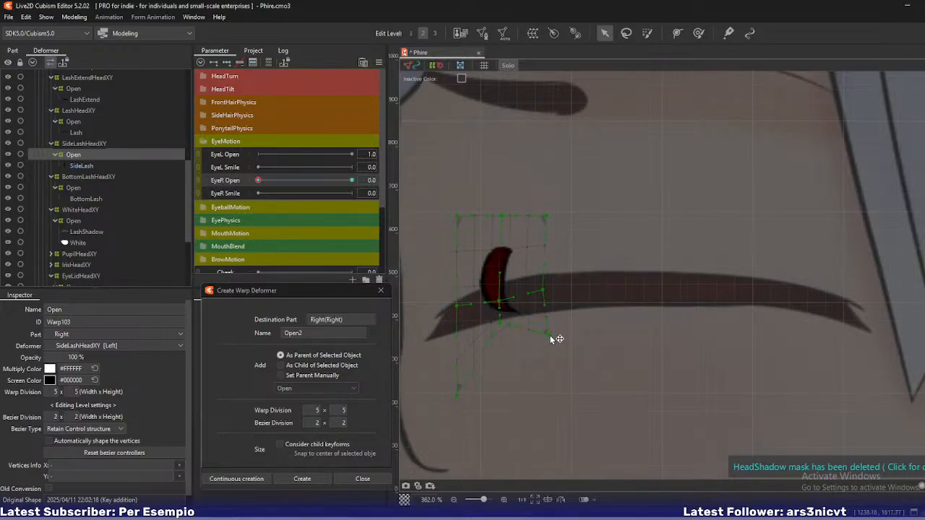
{"action": "left_click_drag", "start_coordinate": [466, 397], "coordinate": [470, 331]}
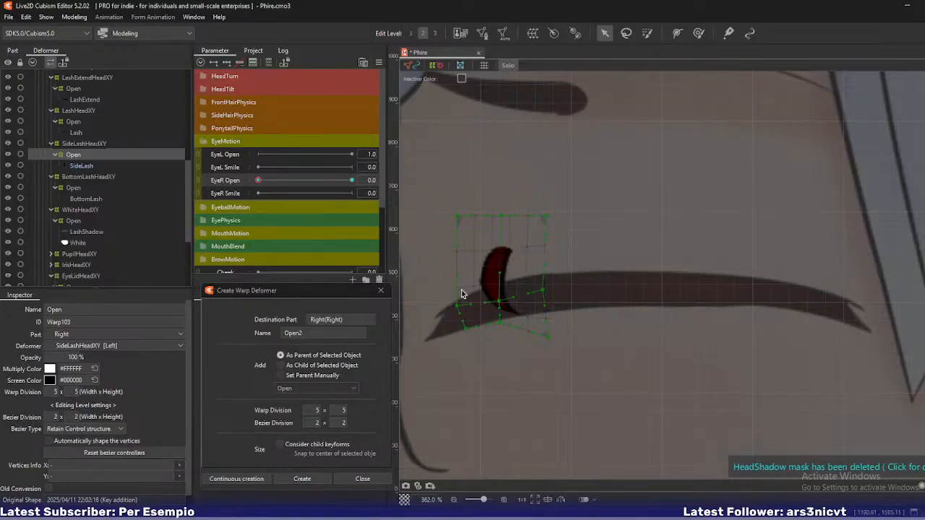
Lower the side lash warp's top points and adjust its outer edge so the side lash fits inside the closed lash
{"action": "scroll", "coordinate": [458, 277], "scroll_direction": "up", "scroll_amount": 3}
{"action": "left_click_drag", "start_coordinate": [546, 152], "coordinate": [538, 248]}
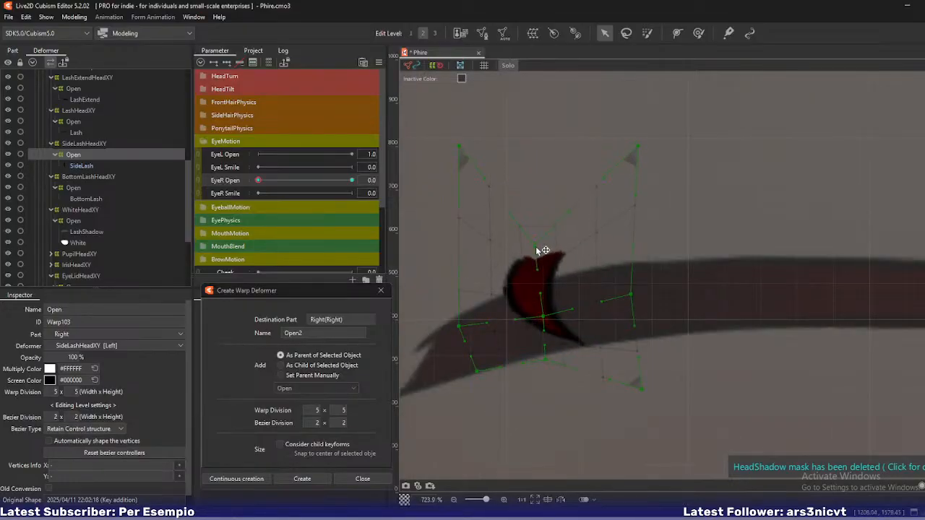
{"action": "left_click_drag", "start_coordinate": [461, 148], "coordinate": [460, 290]}
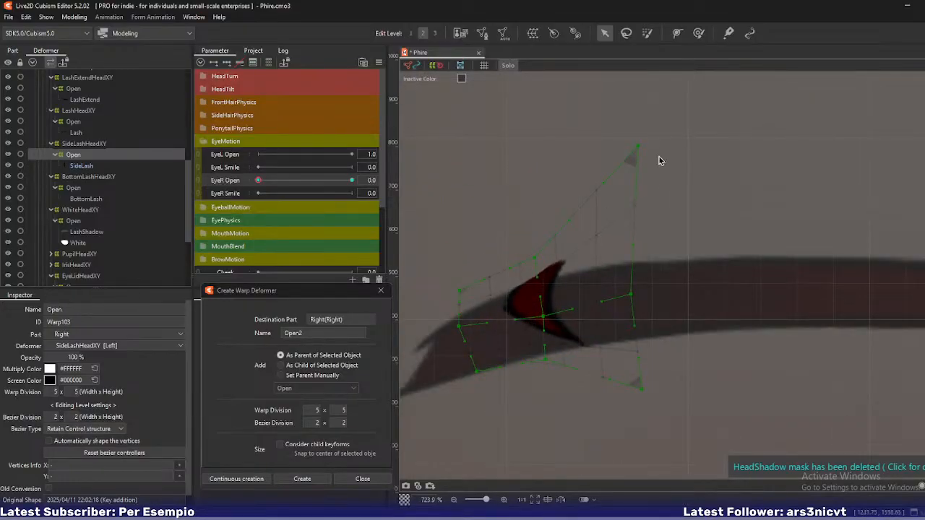
{"action": "left_click_drag", "start_coordinate": [638, 150], "coordinate": [619, 269]}
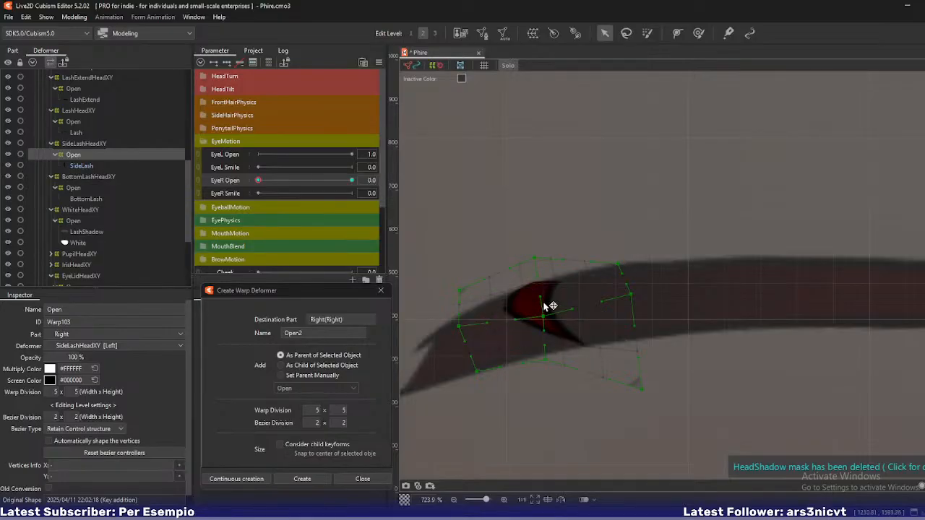
{"action": "left_click_drag", "start_coordinate": [488, 323], "coordinate": [478, 352]}
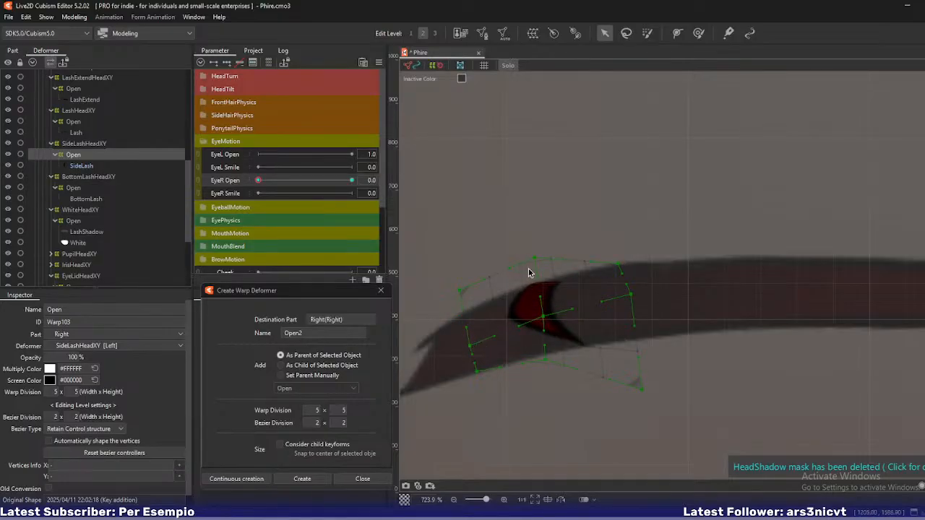
{"action": "left_click_drag", "start_coordinate": [535, 260], "coordinate": [527, 277]}
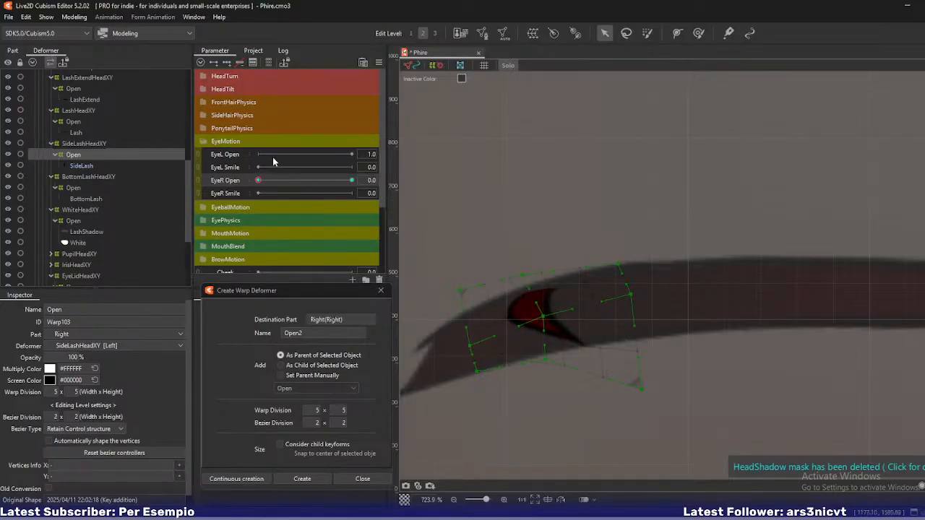
Set EyeR Open to 1.0 and turn off Solo display to check the side lash in the open eye
{"action": "left_click", "coordinate": [265, 182]}
{"action": "left_click_drag", "start_coordinate": [264, 184], "coordinate": [353, 181]}
{"action": "scroll", "coordinate": [526, 251], "scroll_direction": "down", "scroll_amount": 8}
{"action": "scroll", "coordinate": [546, 249], "scroll_direction": "up", "scroll_amount": 3}
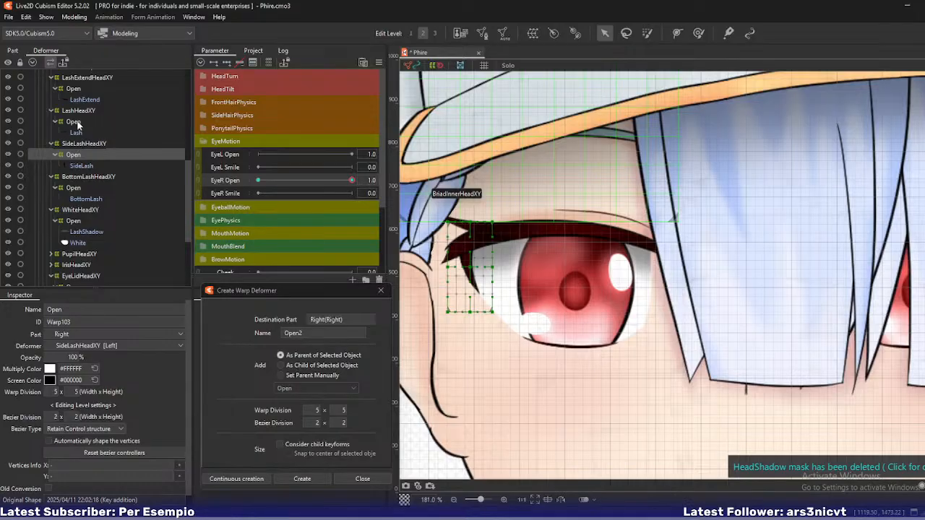
Return EyeR Open to 0.0 and move the LashExtend mesh's Open warp deformer down onto the closed lash
{"action": "left_click", "coordinate": [73, 88]}
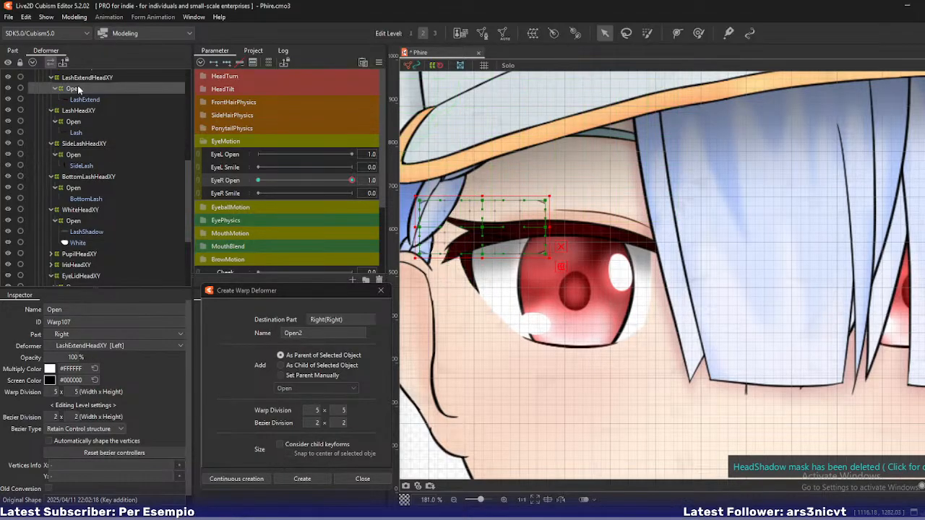
{"action": "left_click", "coordinate": [341, 180]}
{"action": "left_click_drag", "start_coordinate": [341, 180], "coordinate": [258, 181]}
{"action": "left_click_drag", "start_coordinate": [502, 236], "coordinate": [506, 332]}
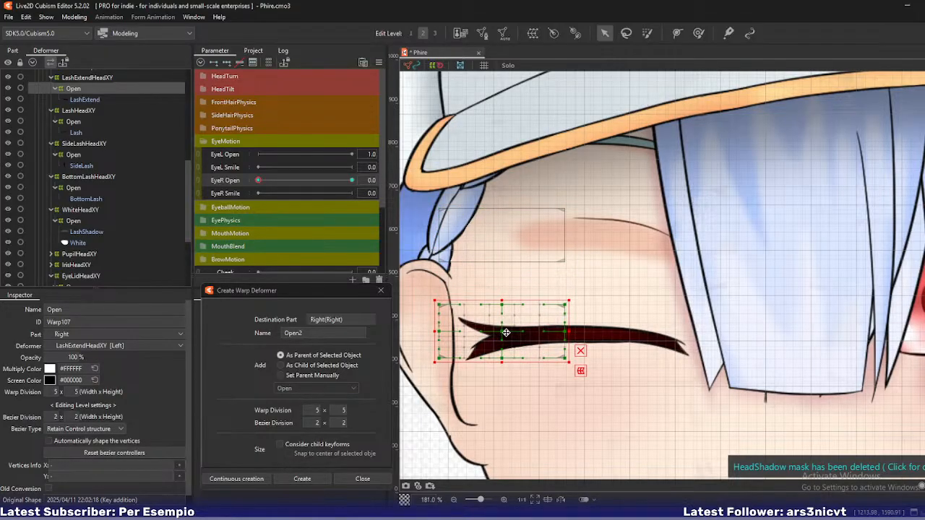
Reshape the LashExtend Open warp's outer, centre and inner edge points so the extended lash follows the closed lash's curve
{"action": "scroll", "coordinate": [506, 332], "scroll_direction": "up", "scroll_amount": 3}
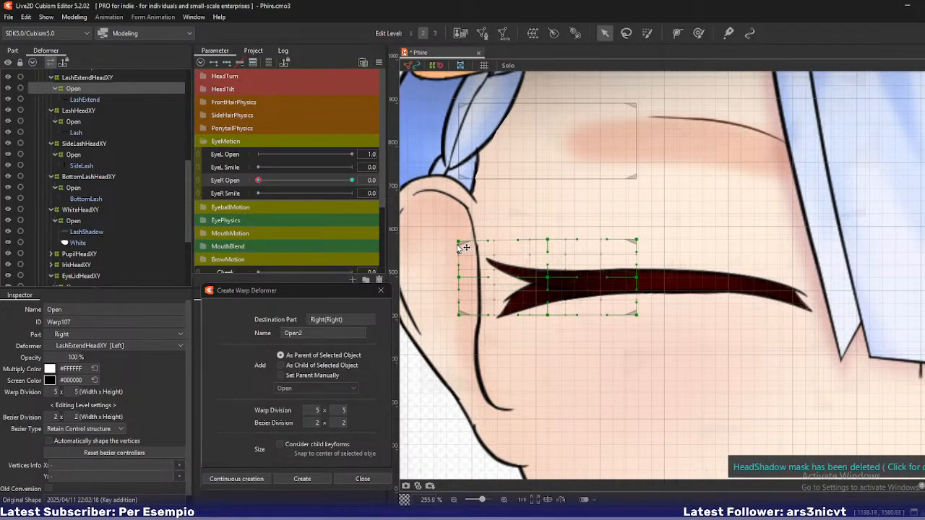
{"action": "left_click_drag", "start_coordinate": [458, 243], "coordinate": [461, 288]}
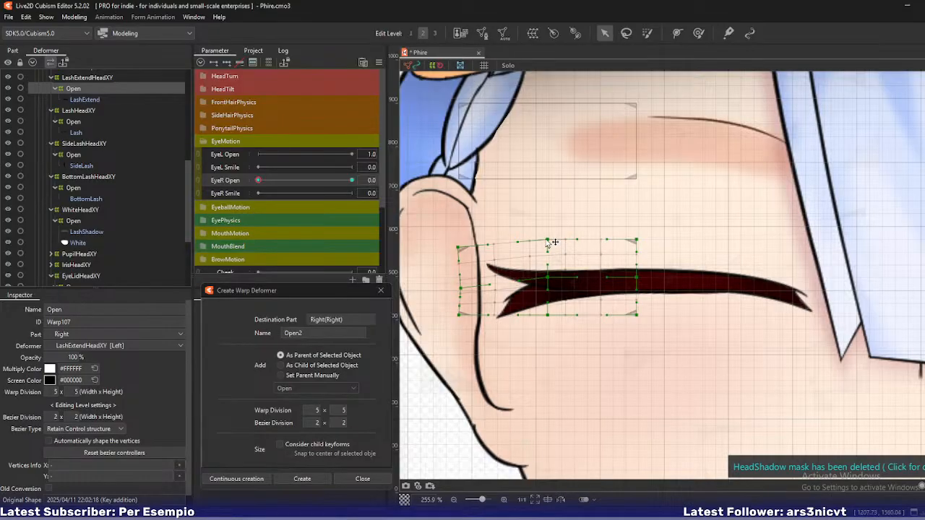
{"action": "left_click_drag", "start_coordinate": [552, 242], "coordinate": [551, 248]}
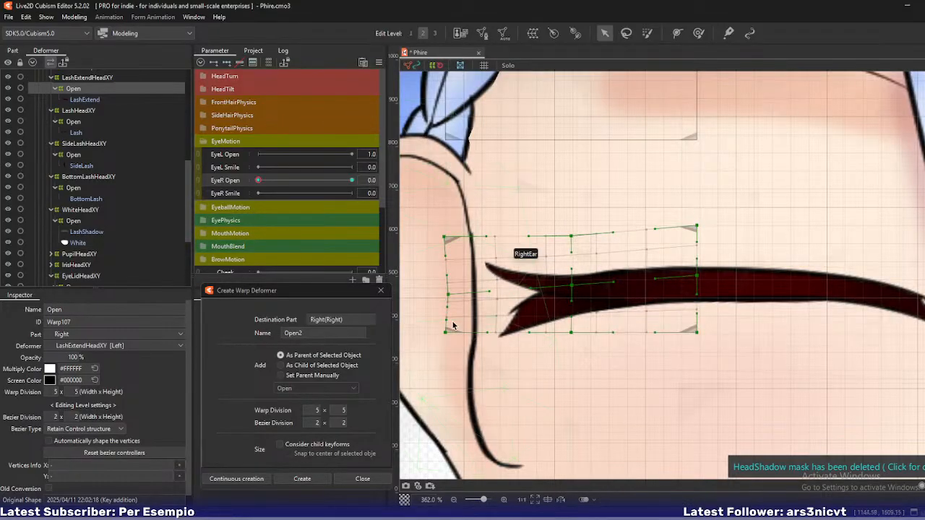
{"action": "left_click_drag", "start_coordinate": [445, 331], "coordinate": [453, 346]}
{"action": "left_click_drag", "start_coordinate": [571, 332], "coordinate": [587, 338]}
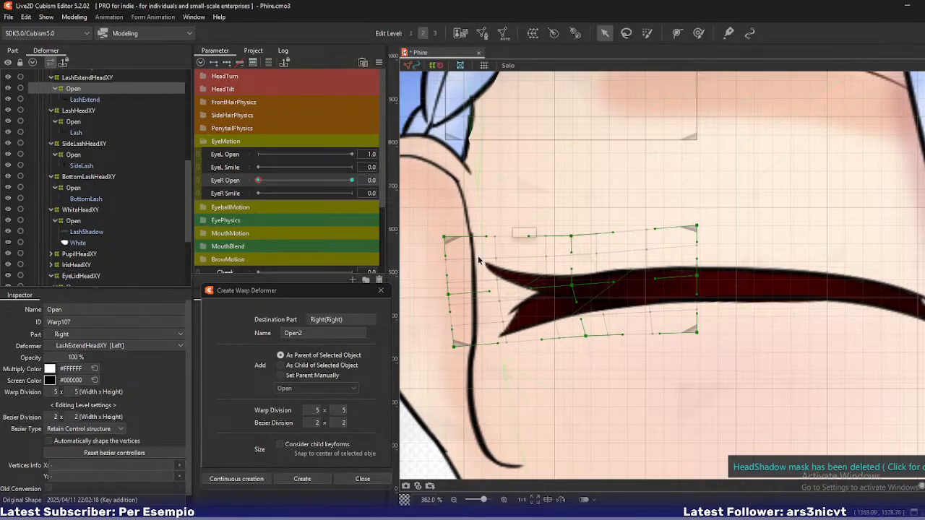
{"action": "left_click_drag", "start_coordinate": [443, 237], "coordinate": [445, 254]}
{"action": "left_click_drag", "start_coordinate": [450, 293], "coordinate": [452, 307]}
{"action": "left_click_drag", "start_coordinate": [571, 238], "coordinate": [571, 245]}
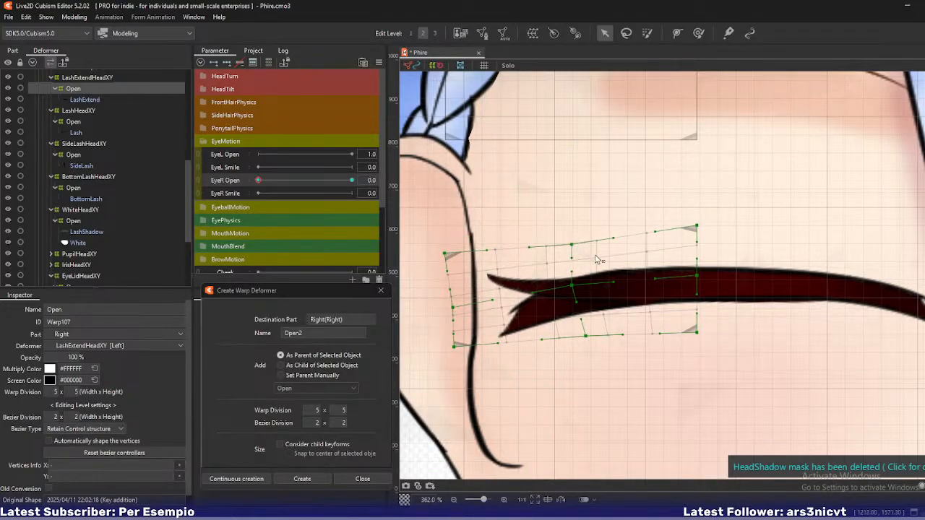
{"action": "left_click_drag", "start_coordinate": [699, 282], "coordinate": [700, 275]}
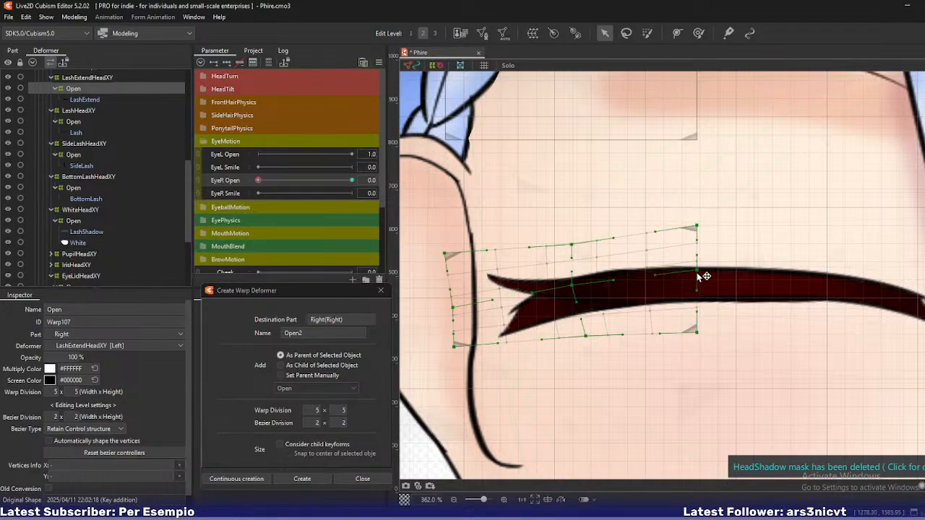
Isolate the LashExtend mesh and fine-tune its warp's inner corners, top centre and edge points against the closed lash
{"action": "left_click", "coordinate": [85, 99]}
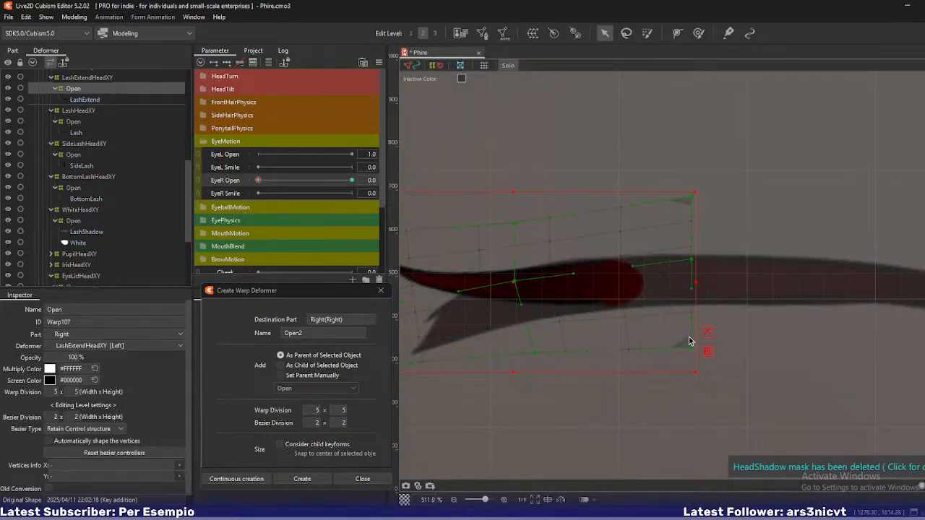
{"action": "left_click_drag", "start_coordinate": [693, 338], "coordinate": [694, 336]}
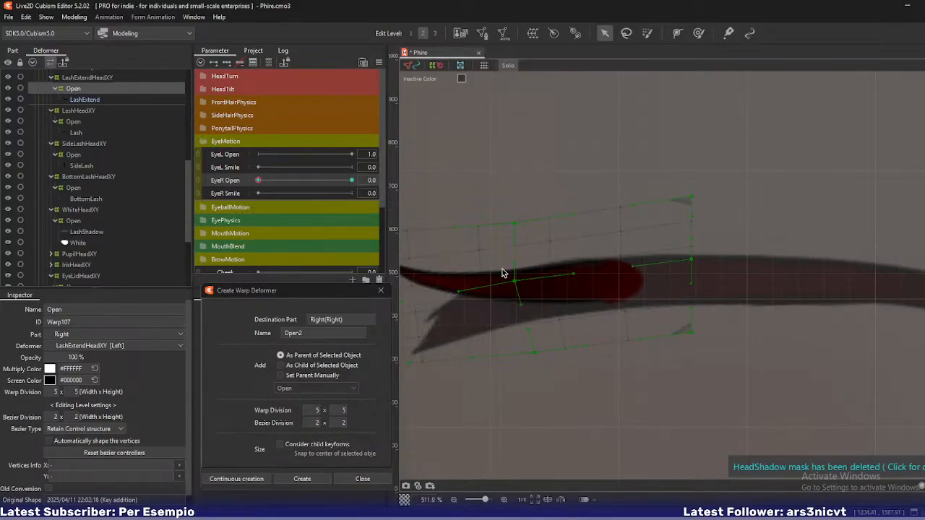
{"action": "left_click_drag", "start_coordinate": [502, 268], "coordinate": [573, 273]}
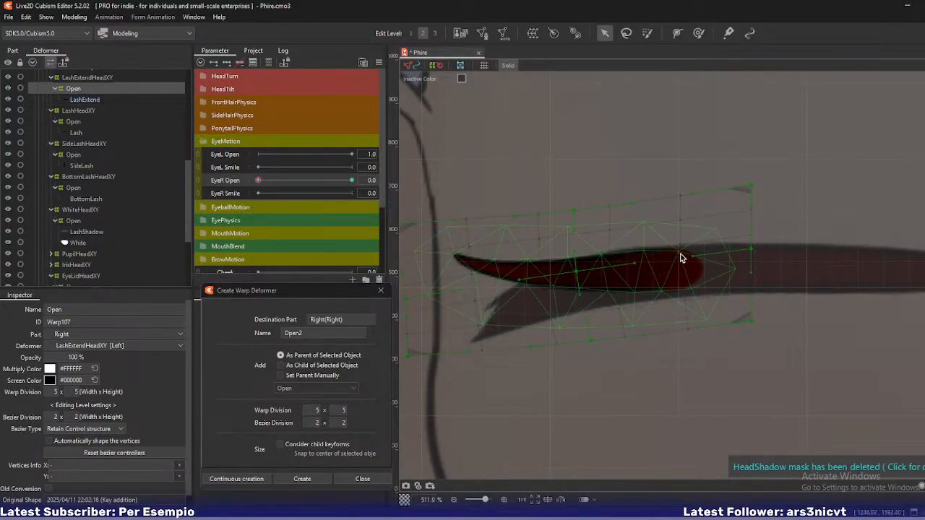
{"action": "left_click_drag", "start_coordinate": [757, 252], "coordinate": [757, 249]}
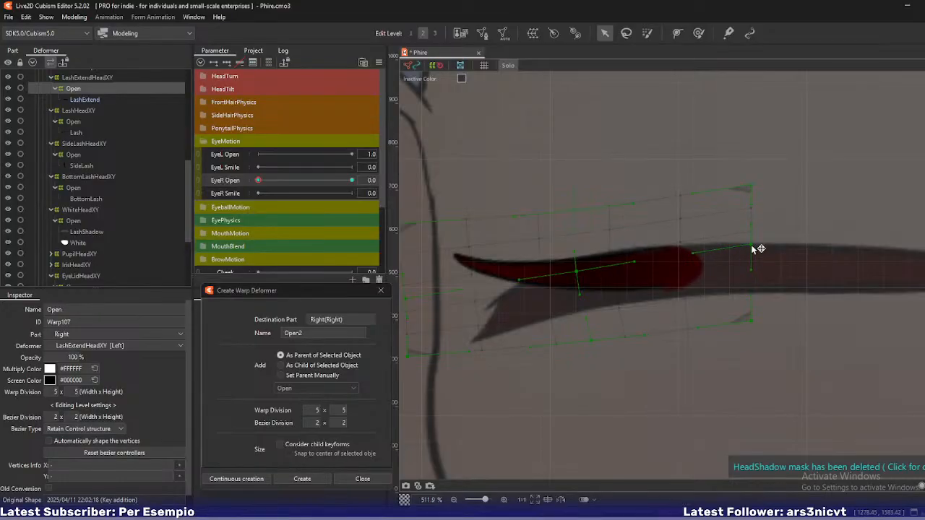
{"action": "left_click_drag", "start_coordinate": [752, 188], "coordinate": [748, 202]}
{"action": "left_click_drag", "start_coordinate": [569, 207], "coordinate": [571, 214]}
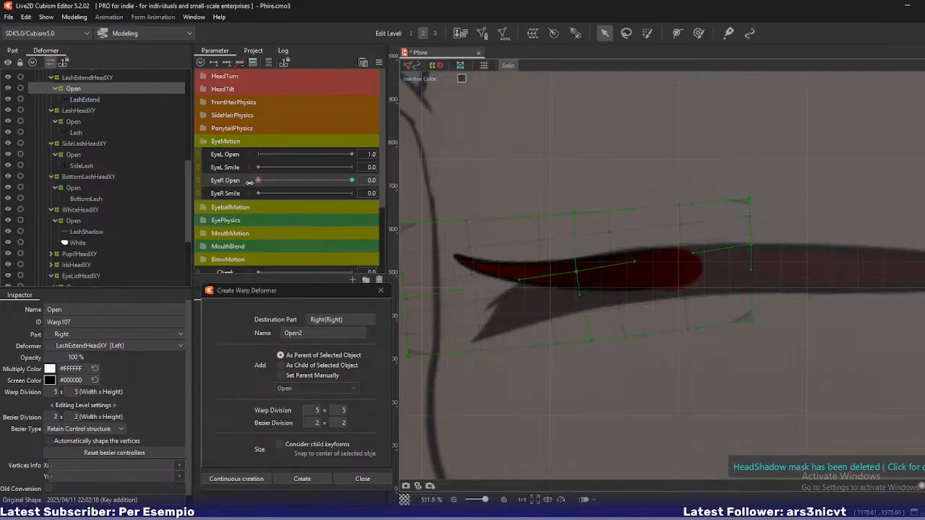
{"action": "mouse_move", "coordinate": [250, 181]}
{"action": "left_mouse_down"}
{"action": "mouse_move", "coordinate": [291, 186]}
{"action": "mouse_move", "coordinate": [258, 180]}
{"action": "left_mouse_up"}
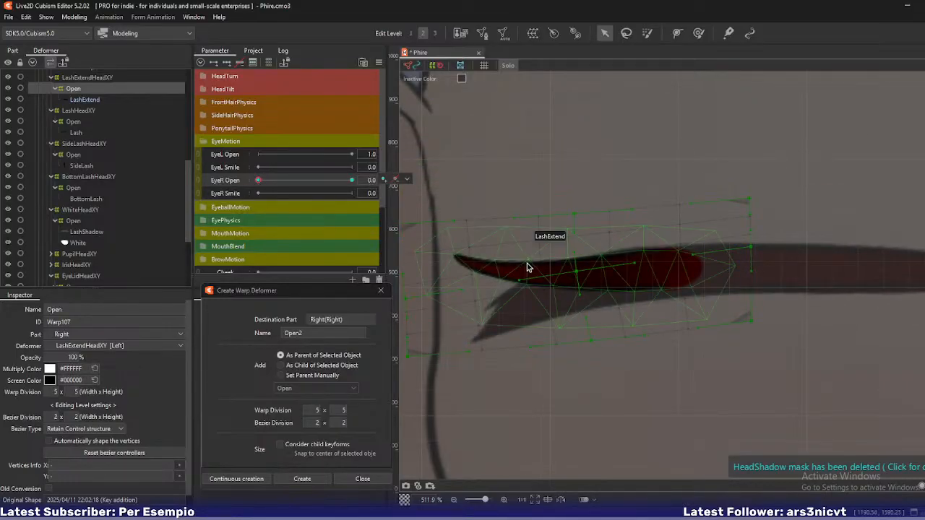
{"action": "left_click_drag", "start_coordinate": [527, 267], "coordinate": [574, 255]}
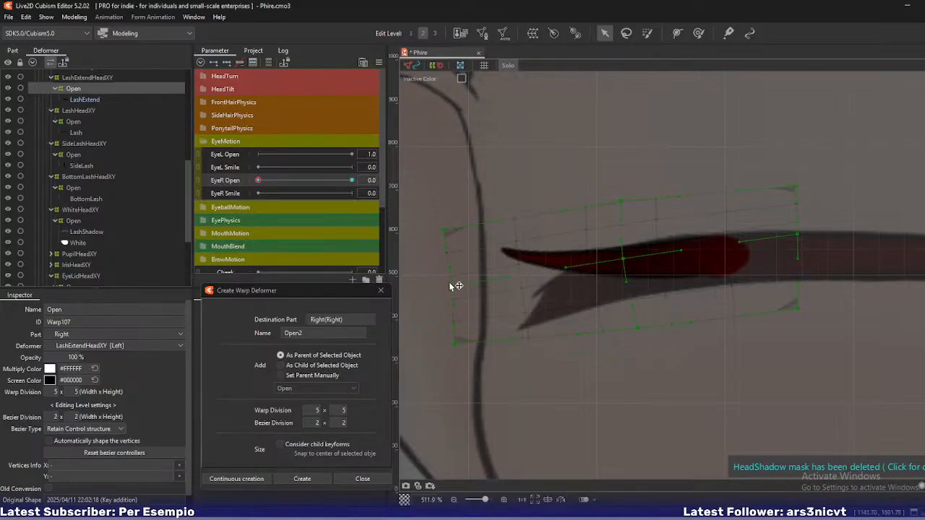
{"action": "left_click_drag", "start_coordinate": [449, 286], "coordinate": [458, 299]}
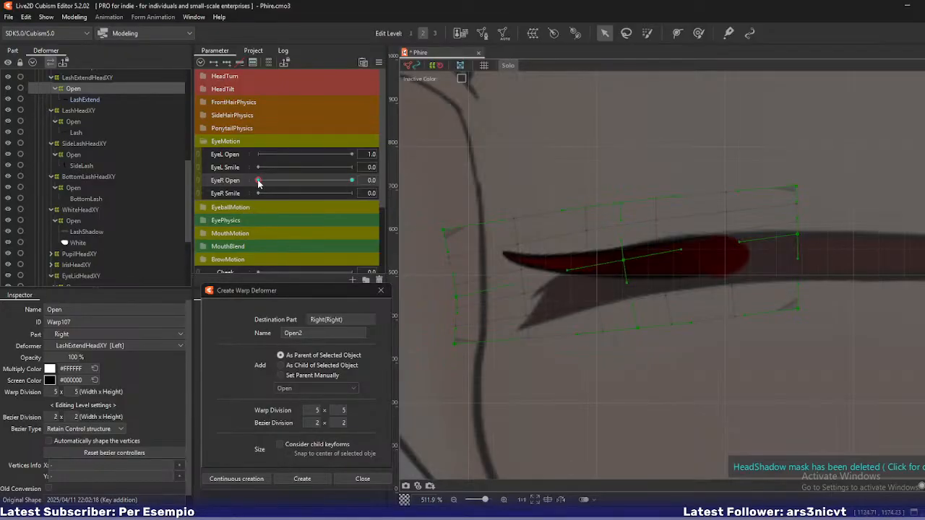
Set EyeR Open to 1.0, open the LashExtend mesh for editing and delete the inner vertices along the lash
{"action": "left_click_drag", "start_coordinate": [259, 182], "coordinate": [351, 181]}
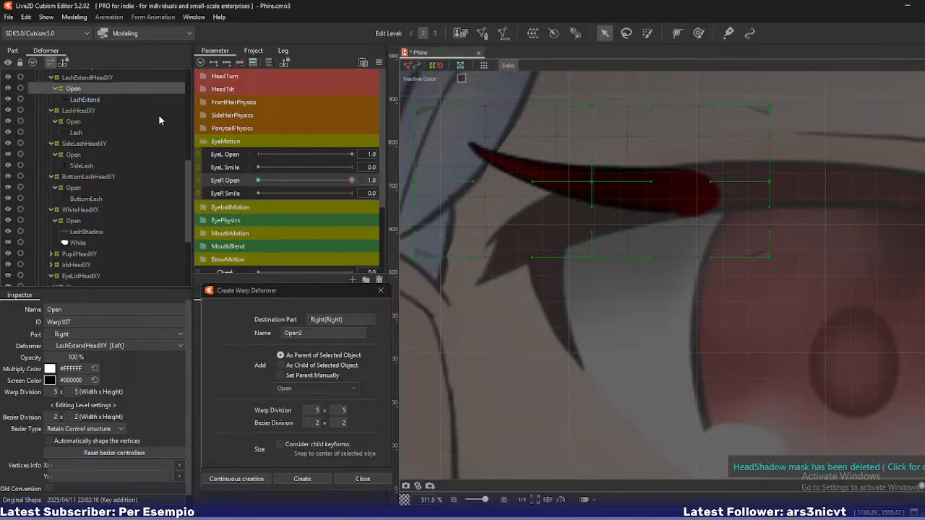
{"action": "left_click", "coordinate": [107, 99]}
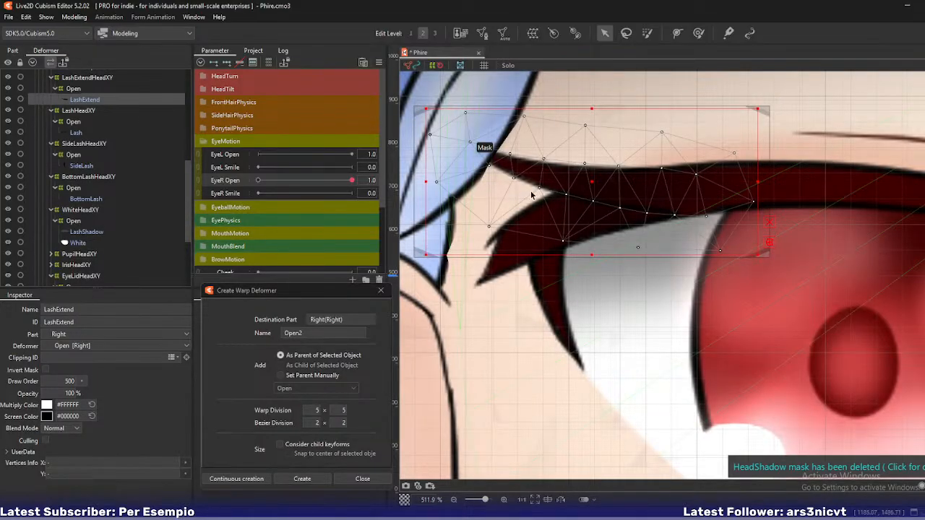
{"action": "key", "text": "ctrl+e"}
{"action": "scroll", "coordinate": [500, 244], "scroll_direction": "up", "scroll_amount": 3}
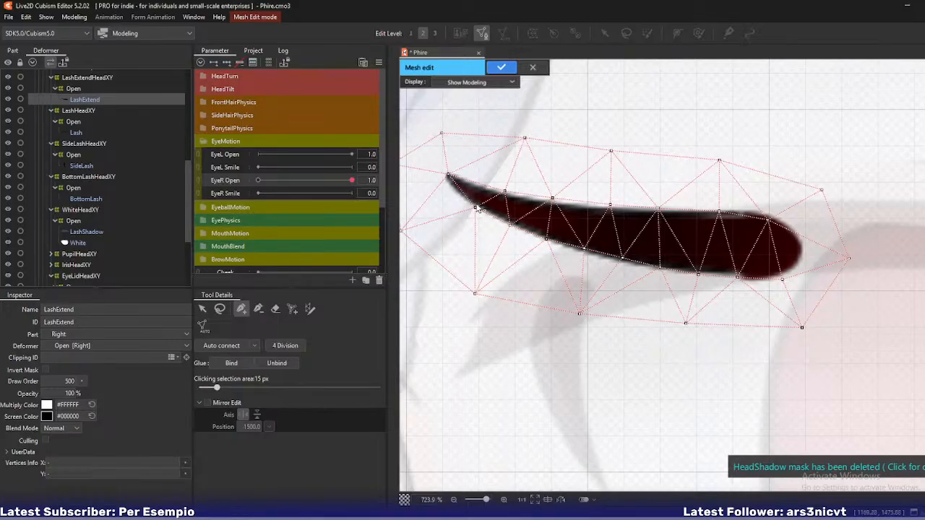
{"action": "left_click", "coordinate": [221, 309]}
{"action": "mouse_move", "coordinate": [455, 154]}
{"action": "left_mouse_down"}
{"action": "mouse_move", "coordinate": [568, 272]}
{"action": "mouse_move", "coordinate": [735, 295]}
{"action": "mouse_move", "coordinate": [802, 285]}
{"action": "mouse_move", "coordinate": [801, 229]}
{"action": "mouse_move", "coordinate": [747, 209]}
{"action": "left_mouse_up"}
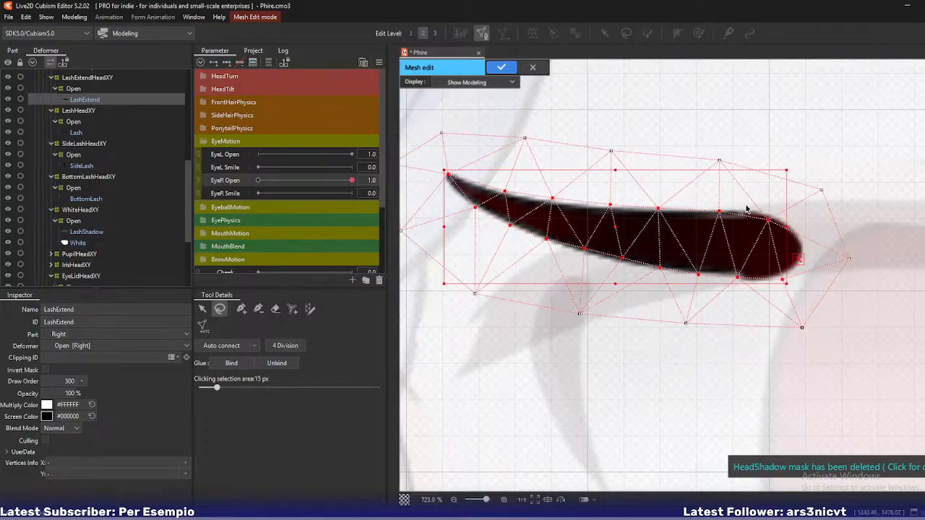
{"action": "key", "text": "Delete"}
Draw a stroke mesh around the LashExtend lash, with 1 vertex in the mesh width and a repeated density of 5
{"action": "left_click", "coordinate": [310, 309]}
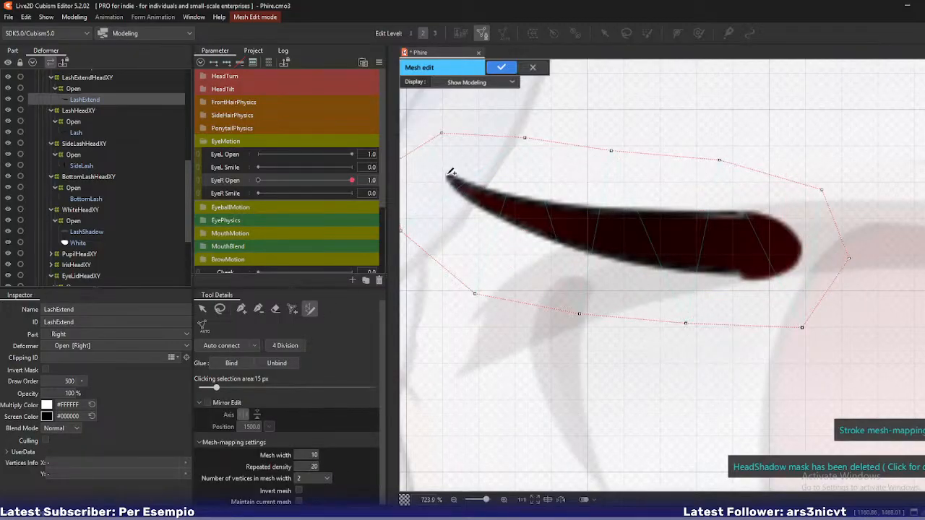
{"action": "mouse_move", "coordinate": [446, 175]}
{"action": "left_mouse_down"}
{"action": "mouse_move", "coordinate": [557, 204]}
{"action": "mouse_move", "coordinate": [786, 217]}
{"action": "mouse_move", "coordinate": [807, 249]}
{"action": "mouse_move", "coordinate": [779, 276]}
{"action": "mouse_move", "coordinate": [675, 265]}
{"action": "mouse_move", "coordinate": [461, 190]}
{"action": "left_mouse_up"}
{"action": "scroll", "coordinate": [459, 189], "scroll_direction": "up", "scroll_amount": 2}
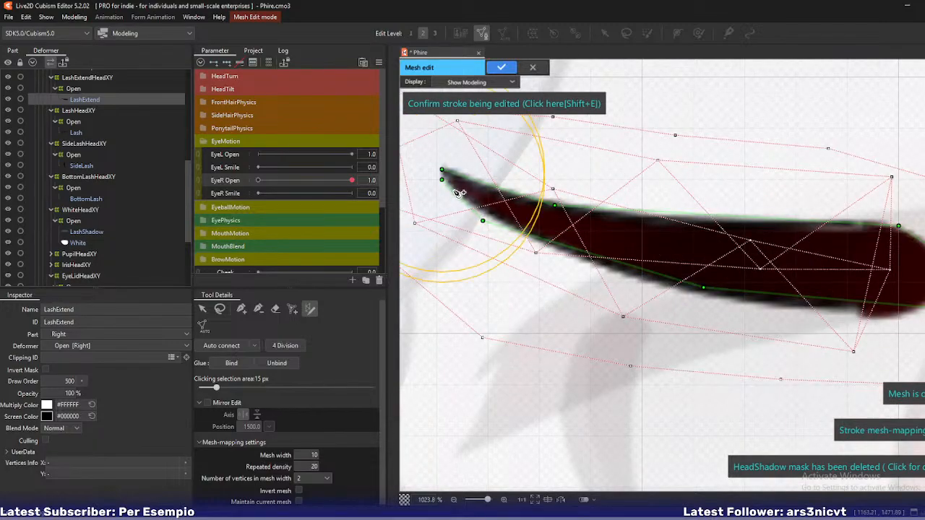
{"action": "left_click", "coordinate": [325, 478]}
{"action": "left_click", "coordinate": [312, 486]}
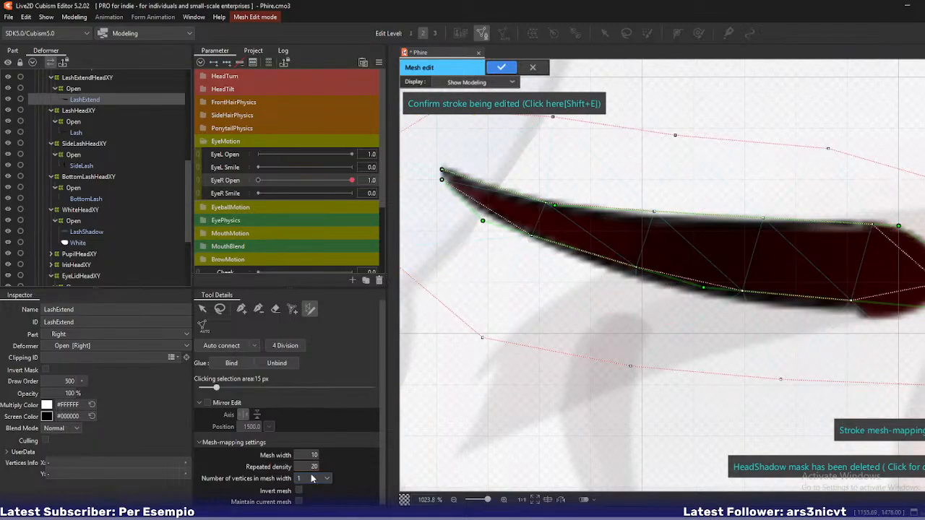
{"action": "mouse_move", "coordinate": [313, 466]}
{"action": "left_mouse_down"}
{"action": "mouse_move", "coordinate": [299, 466]}
{"action": "mouse_move", "coordinate": [318, 466]}
{"action": "left_mouse_up"}
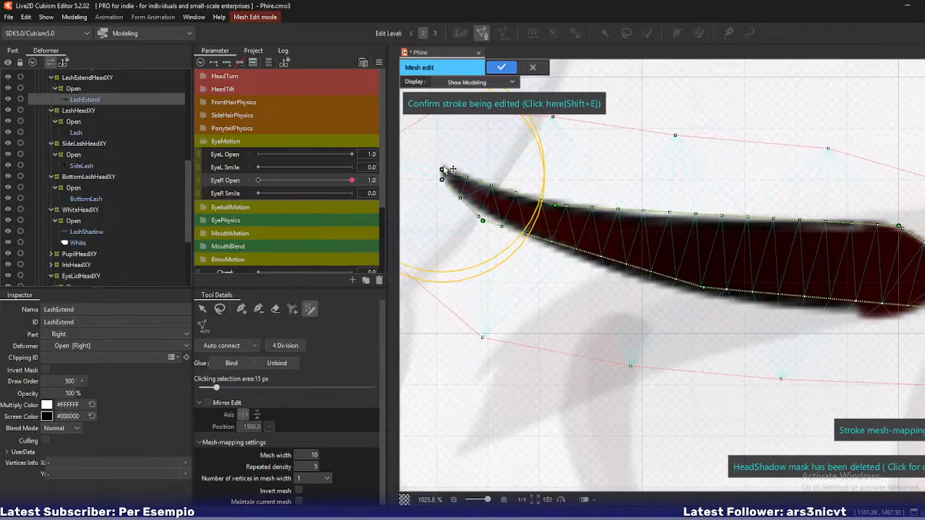
Fit the stroke's tip points to the lash and add points along its lower edge up to the rounded end
{"action": "left_click_drag", "start_coordinate": [441, 171], "coordinate": [446, 180]}
{"action": "left_click_drag", "start_coordinate": [482, 221], "coordinate": [486, 216]}
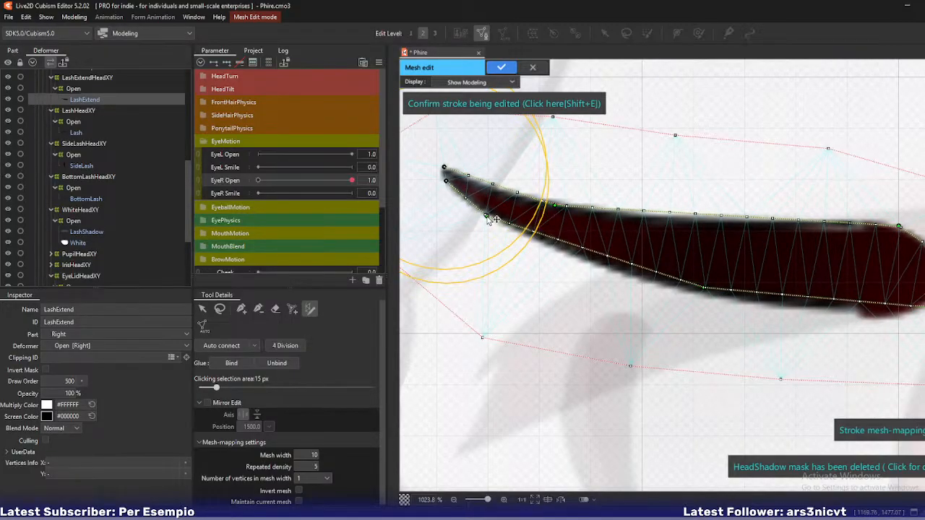
{"action": "left_click_drag", "start_coordinate": [559, 240], "coordinate": [544, 245]}
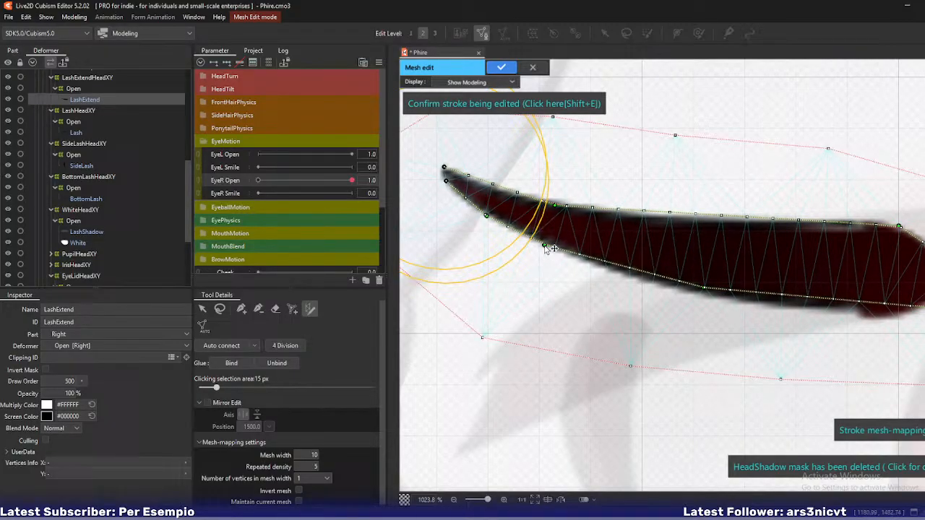
{"action": "left_click", "coordinate": [599, 266]}
{"action": "left_click_drag", "start_coordinate": [680, 283], "coordinate": [660, 285]}
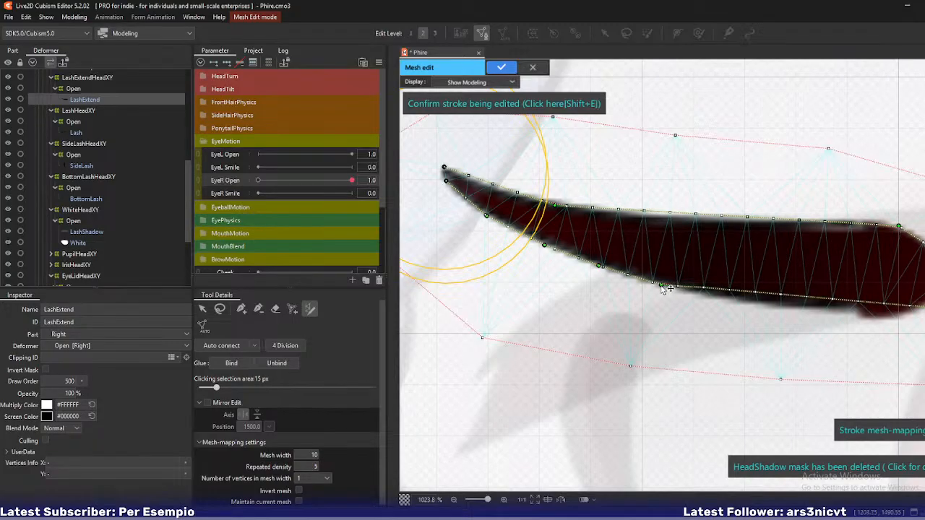
{"action": "mouse_move", "coordinate": [716, 290]}
{"action": "left_mouse_down"}
{"action": "mouse_move", "coordinate": [721, 298]}
{"action": "mouse_move", "coordinate": [705, 288]}
{"action": "mouse_move", "coordinate": [707, 295]}
{"action": "left_mouse_up"}
{"action": "left_click", "coordinate": [767, 305]}
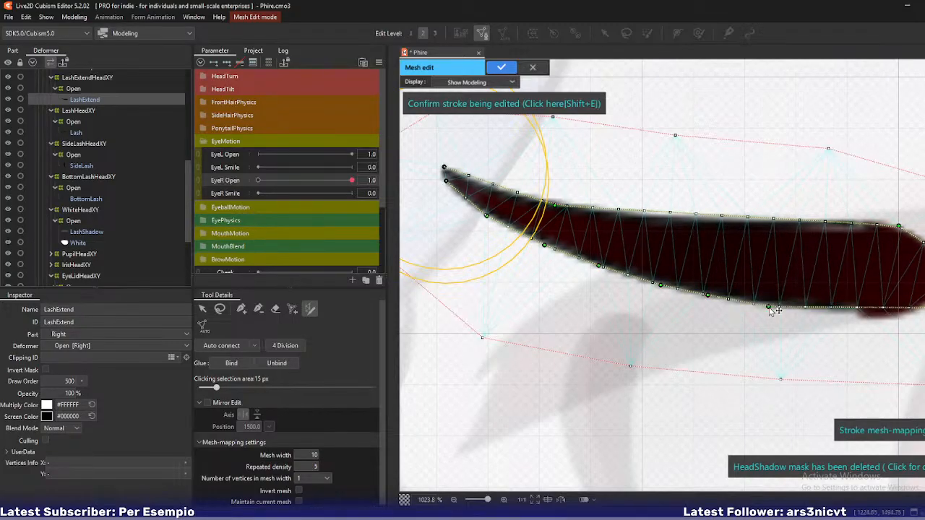
{"action": "left_click", "coordinate": [831, 311]}
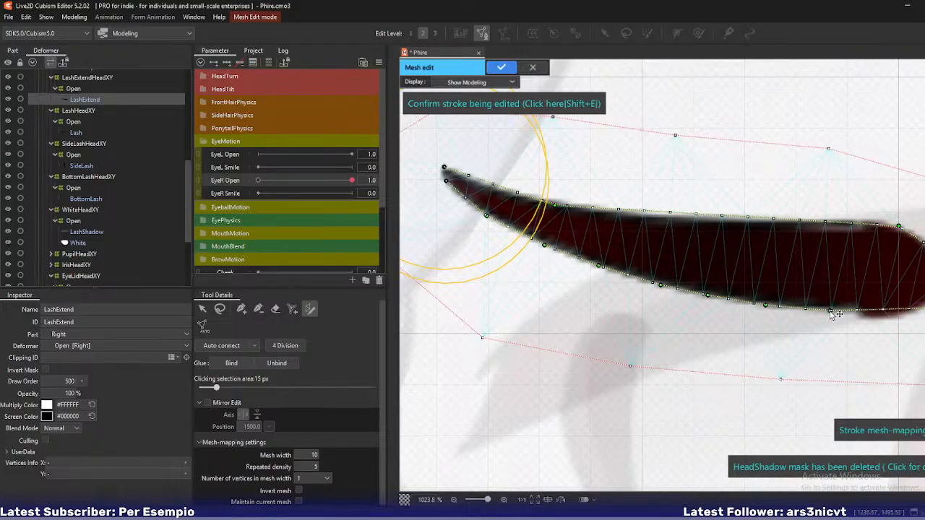
{"action": "left_click", "coordinate": [886, 315]}
{"action": "left_click_drag", "start_coordinate": [886, 317], "coordinate": [882, 318]}
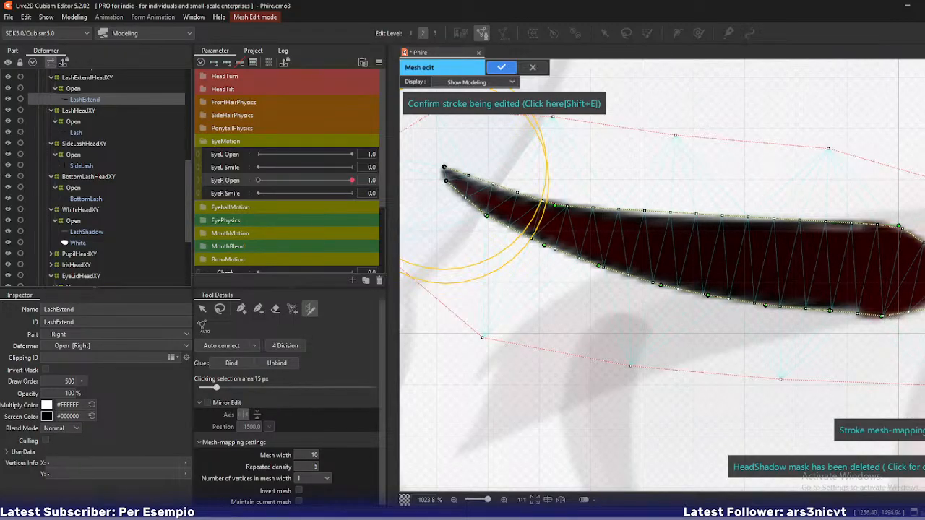
{"action": "left_click", "coordinate": [915, 311]}
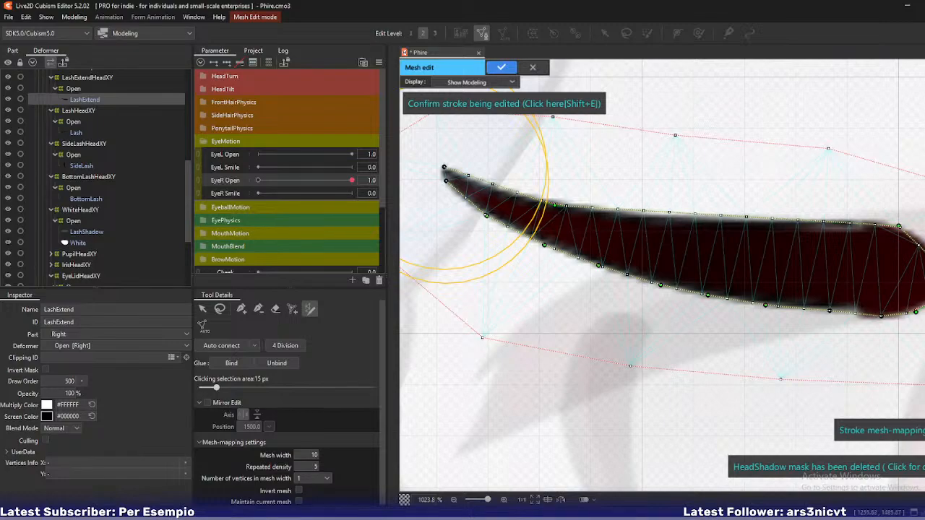
Add and reposition stroke points along the lash's upper edge, and confirm the stroke mesh
{"action": "mouse_move", "coordinate": [899, 225]}
{"action": "left_mouse_down"}
{"action": "mouse_move", "coordinate": [913, 233]}
{"action": "mouse_move", "coordinate": [826, 220]}
{"action": "left_mouse_up"}
{"action": "left_click", "coordinate": [834, 220]}
{"action": "left_click", "coordinate": [768, 221]}
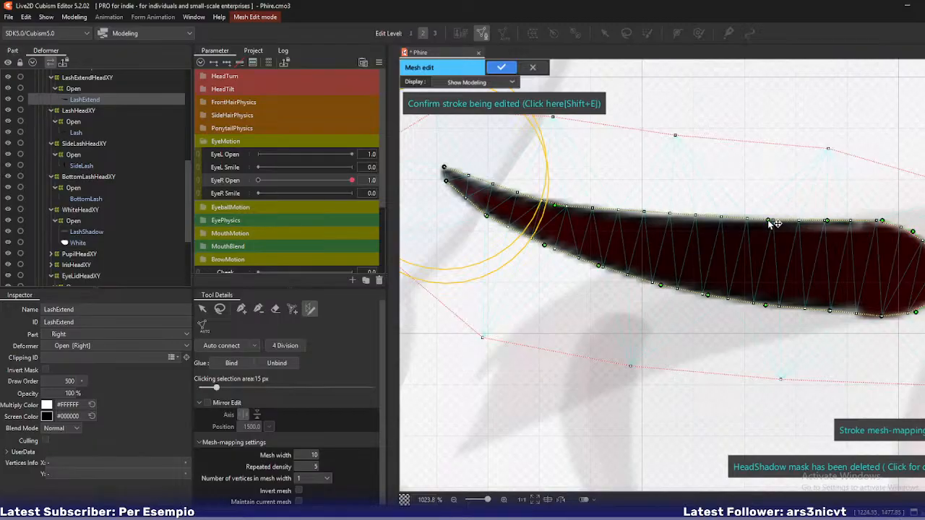
{"action": "left_click", "coordinate": [706, 218]}
{"action": "left_click", "coordinate": [663, 217]}
{"action": "left_click", "coordinate": [564, 206]}
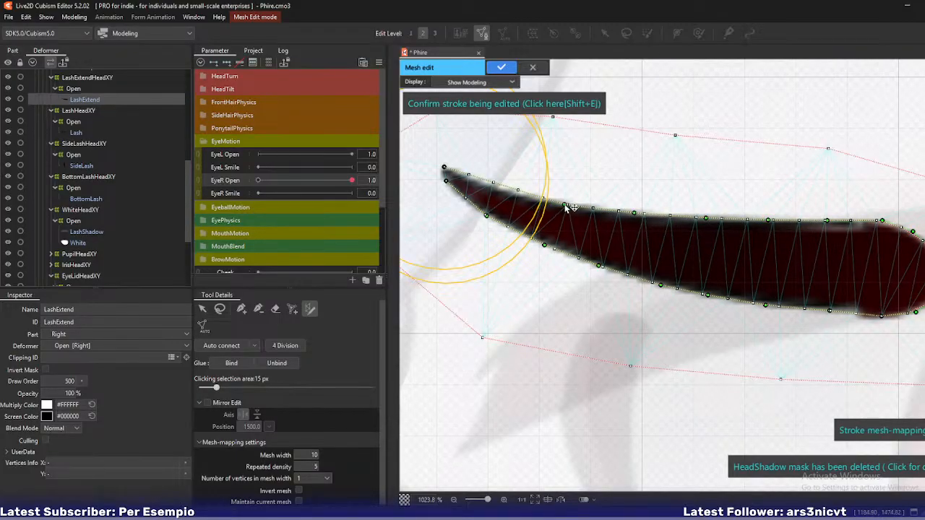
{"action": "left_click", "coordinate": [513, 193]}
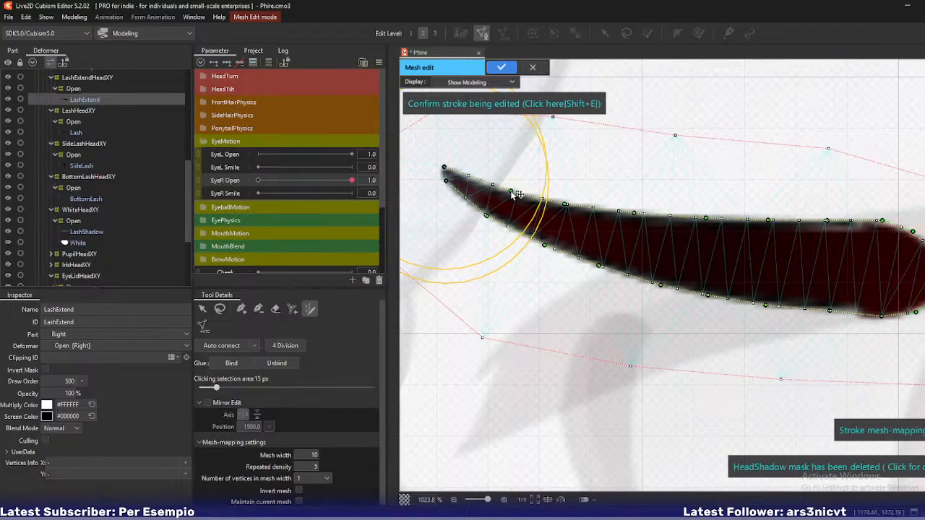
{"action": "left_click", "coordinate": [517, 195]}
{"action": "scroll", "coordinate": [527, 215], "scroll_direction": "down", "scroll_amount": 3}
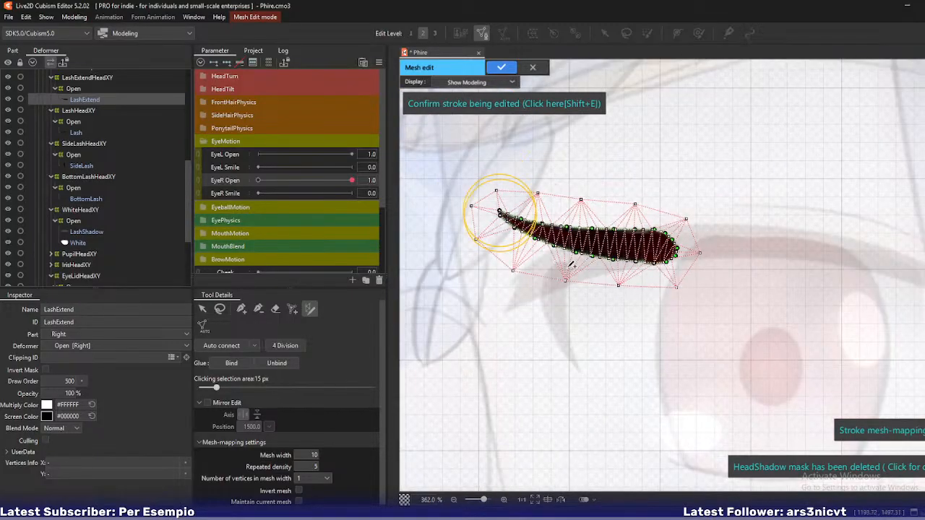
{"action": "left_click_drag", "start_coordinate": [569, 267], "coordinate": [528, 274]}
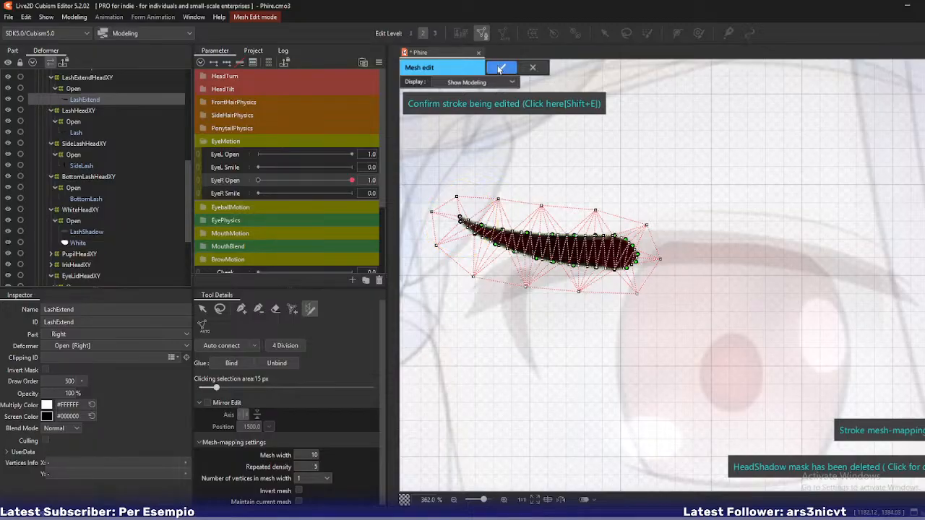
{"action": "left_click", "coordinate": [500, 68]}
Nudge the LashExtend mesh vertices at the thin tip so they sit against the lash outline
{"action": "double_click", "coordinate": [466, 203]}
{"action": "scroll", "coordinate": [460, 235], "scroll_direction": "up", "scroll_amount": 5}
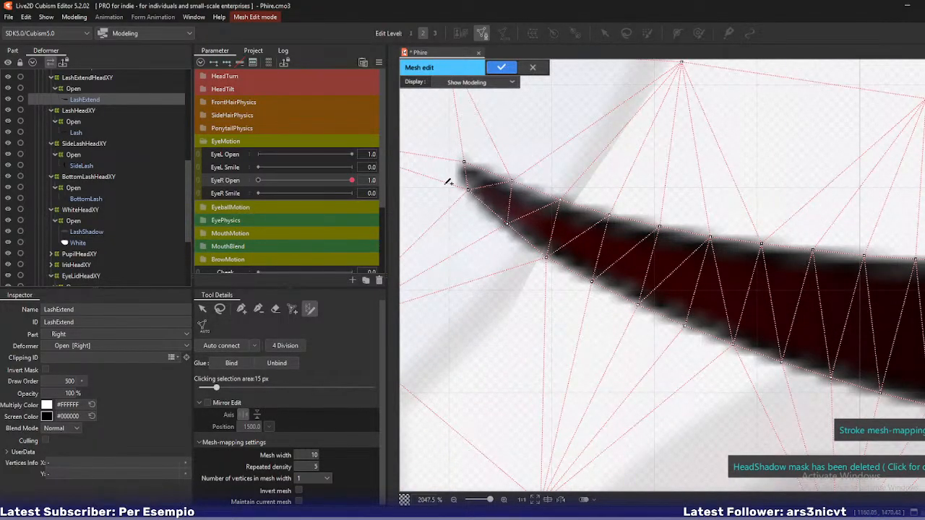
{"action": "left_click", "coordinate": [242, 308]}
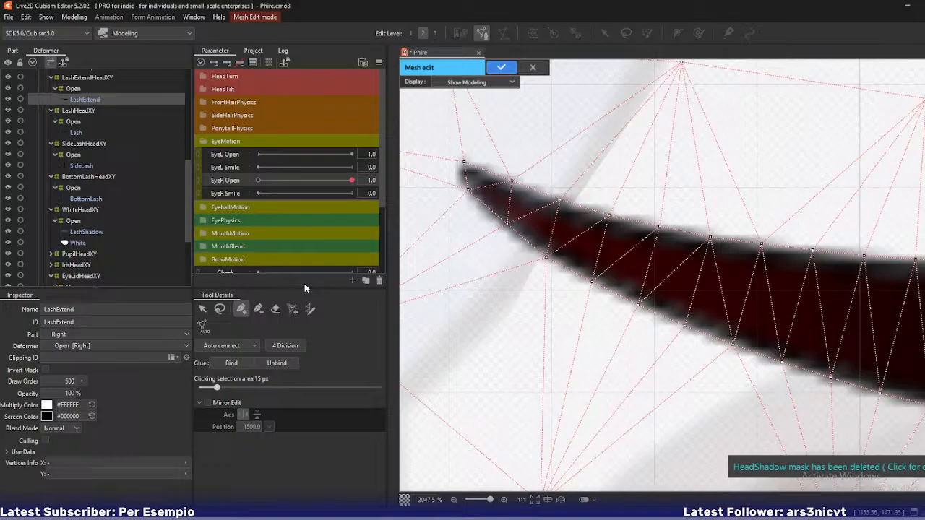
{"action": "left_click", "coordinate": [471, 195]}
{"action": "left_click", "coordinate": [509, 177]}
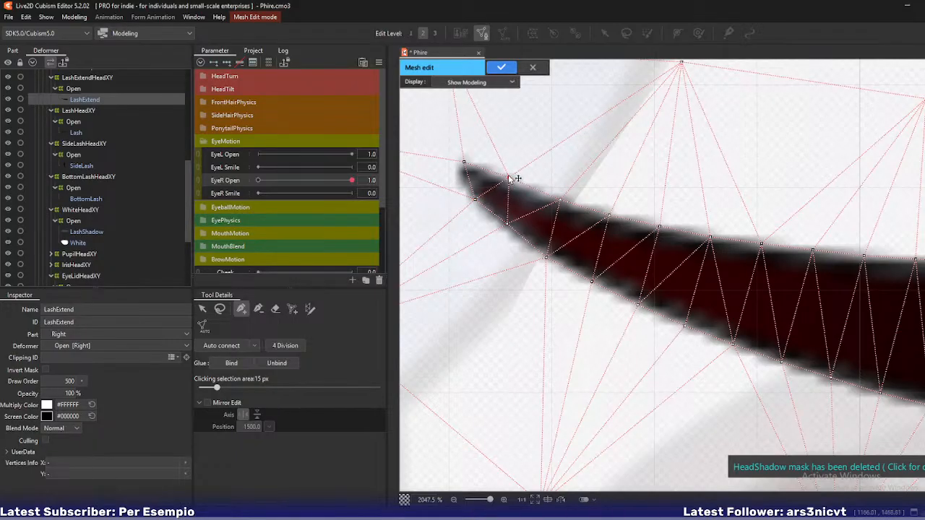
{"action": "scroll", "coordinate": [536, 253], "scroll_direction": "down", "scroll_amount": 3}
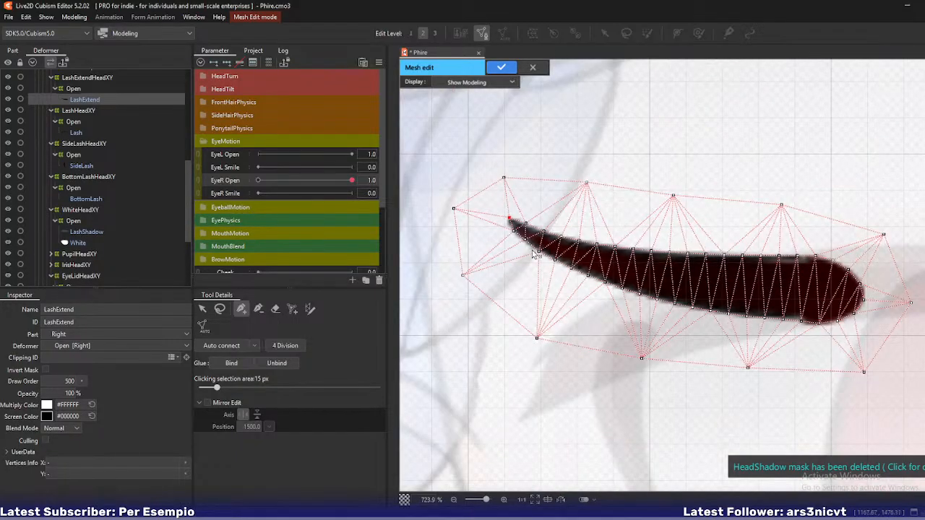
{"action": "scroll", "coordinate": [535, 253], "scroll_direction": "down", "scroll_amount": 3}
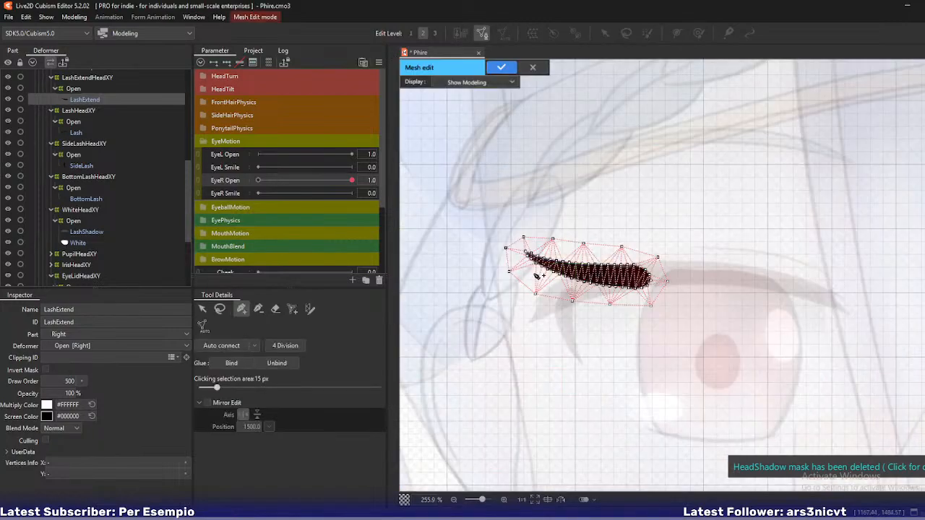
Copy all vertices of the right eye's LashExtend mesh into the left eye's LashExtend mesh, applying both mesh edits
{"action": "key", "text": "ctrl+a"}
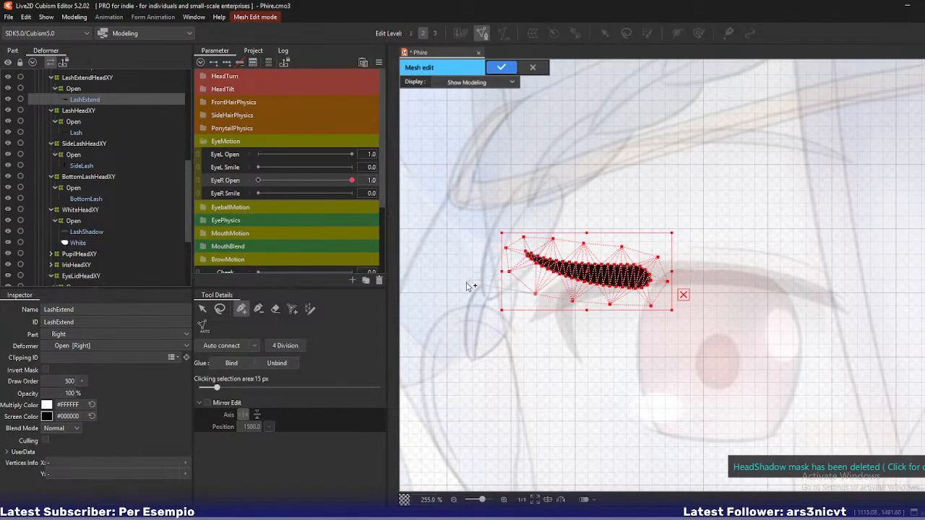
{"action": "key", "text": "Return"}
{"action": "scroll", "coordinate": [113, 205], "scroll_direction": "down", "scroll_amount": 3}
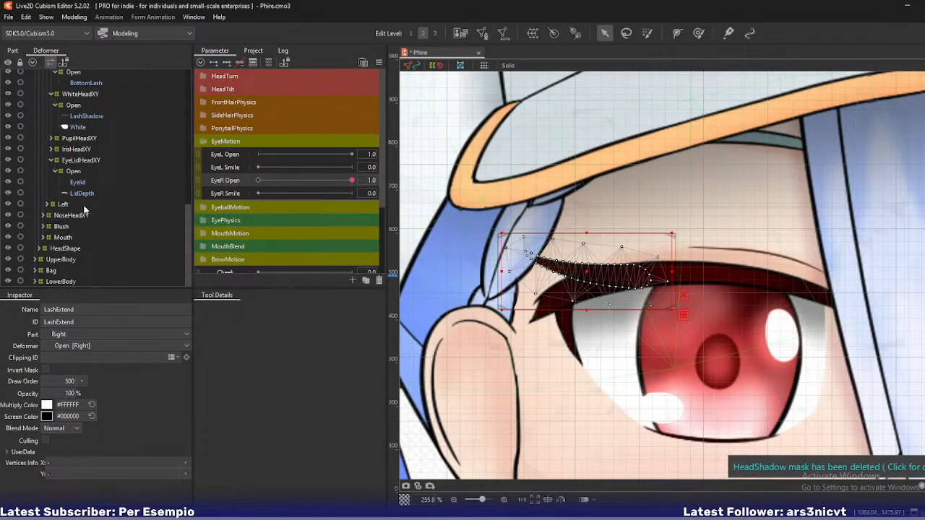
{"action": "left_click", "coordinate": [45, 204]}
{"action": "left_click", "coordinate": [45, 204]}
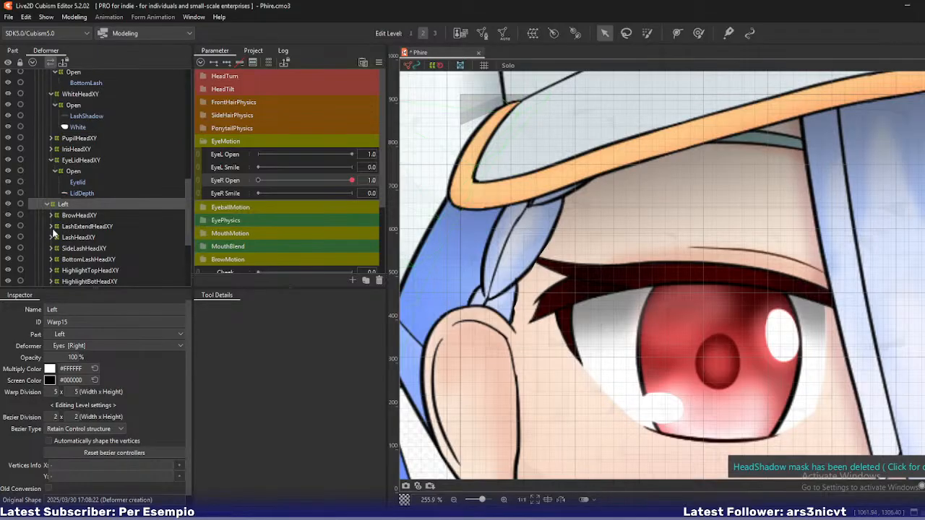
{"action": "left_click", "coordinate": [78, 238]}
{"action": "key", "text": "ctrl+e"}
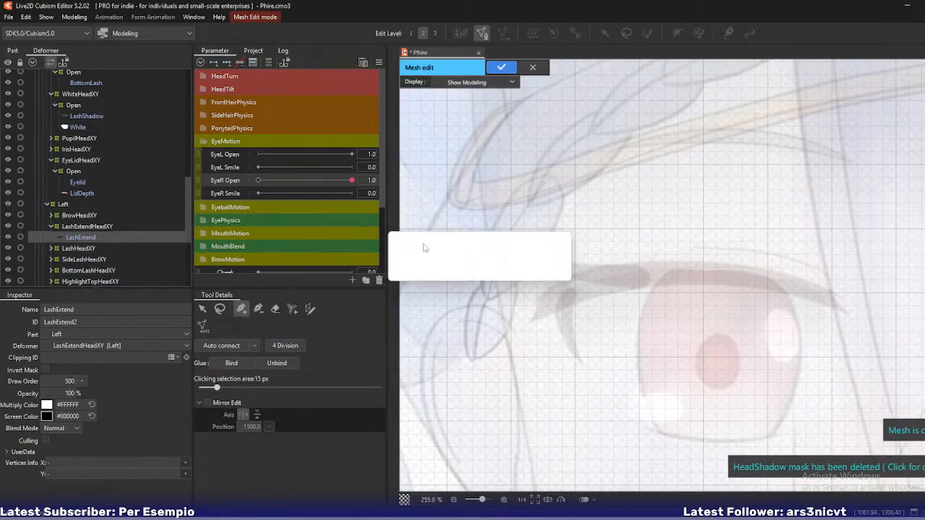
{"action": "right_click", "coordinate": [559, 274]}
{"action": "left_click", "coordinate": [623, 287]}
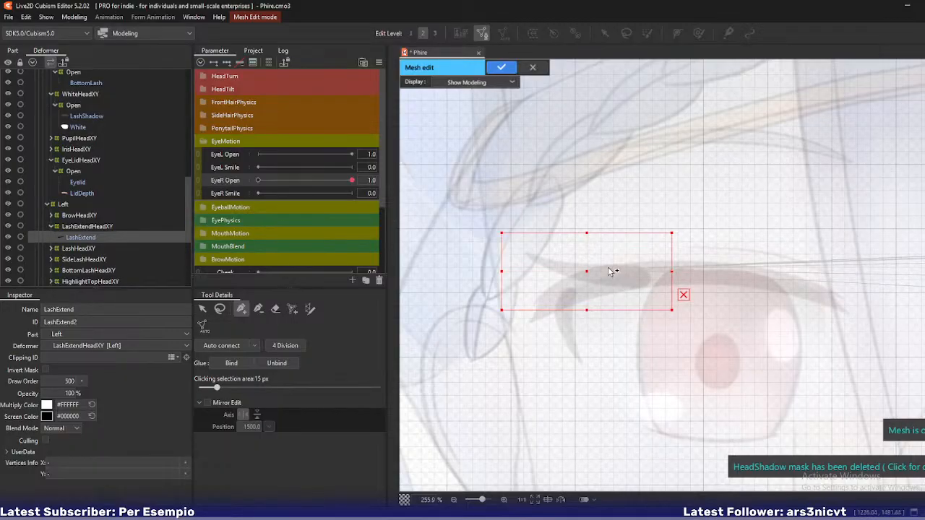
{"action": "left_click", "coordinate": [501, 67]}
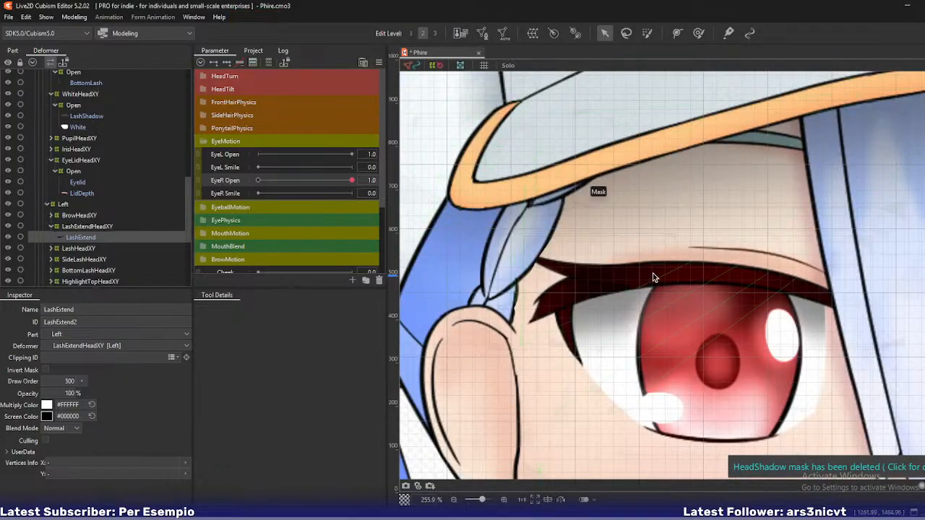
Collapse the Left eye group and select the Open warp deformer under the right eye's WhiteHeadXY
{"action": "left_click_drag", "start_coordinate": [566, 248], "coordinate": [551, 271]}
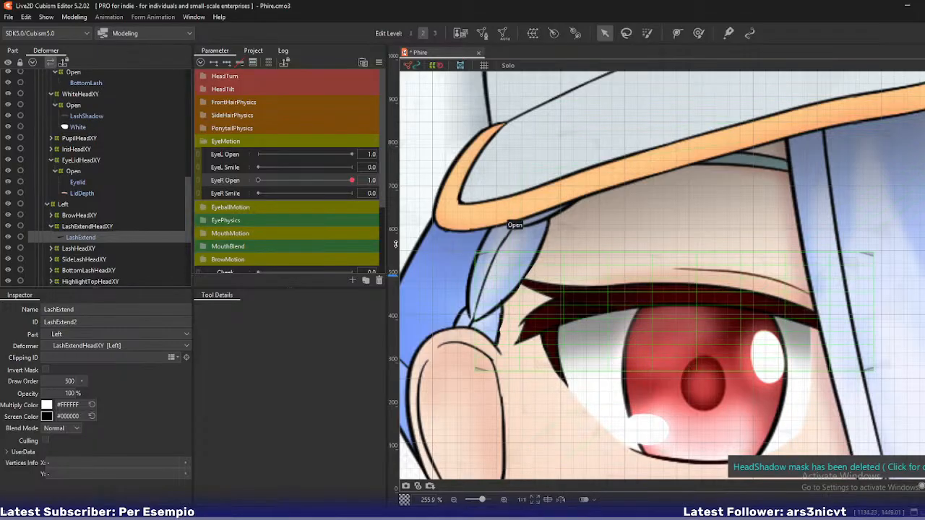
{"action": "scroll", "coordinate": [99, 187], "scroll_direction": "up", "scroll_amount": 1}
{"action": "scroll", "coordinate": [99, 188], "scroll_direction": "up", "scroll_amount": 5}
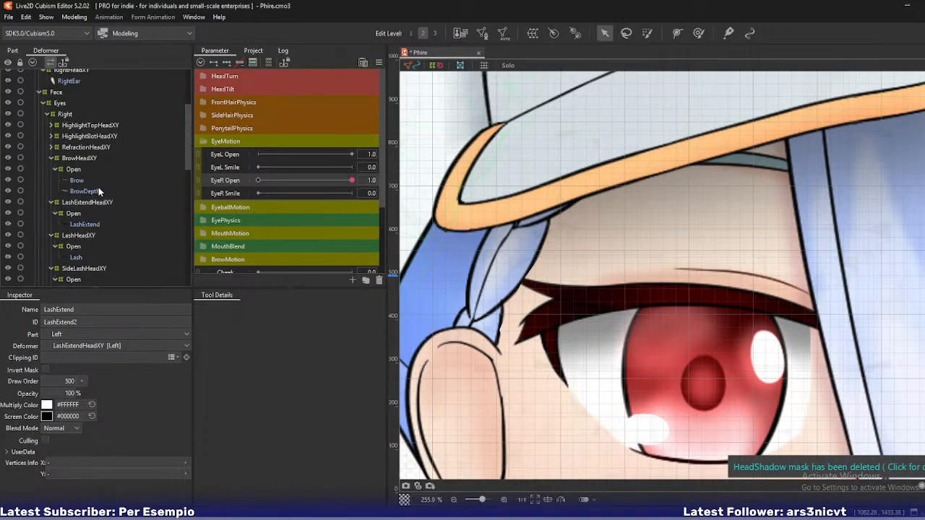
{"action": "scroll", "coordinate": [72, 196], "scroll_direction": "down", "scroll_amount": 5}
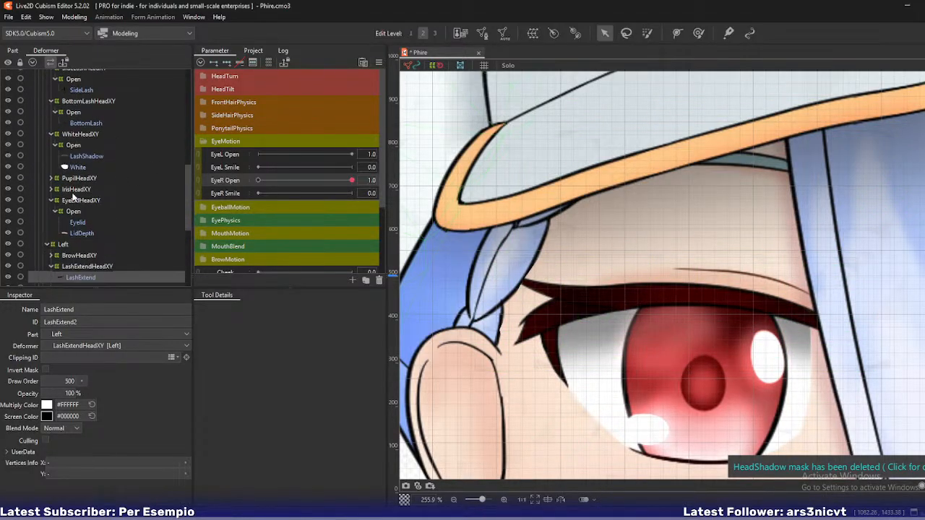
{"action": "left_click", "coordinate": [46, 245]}
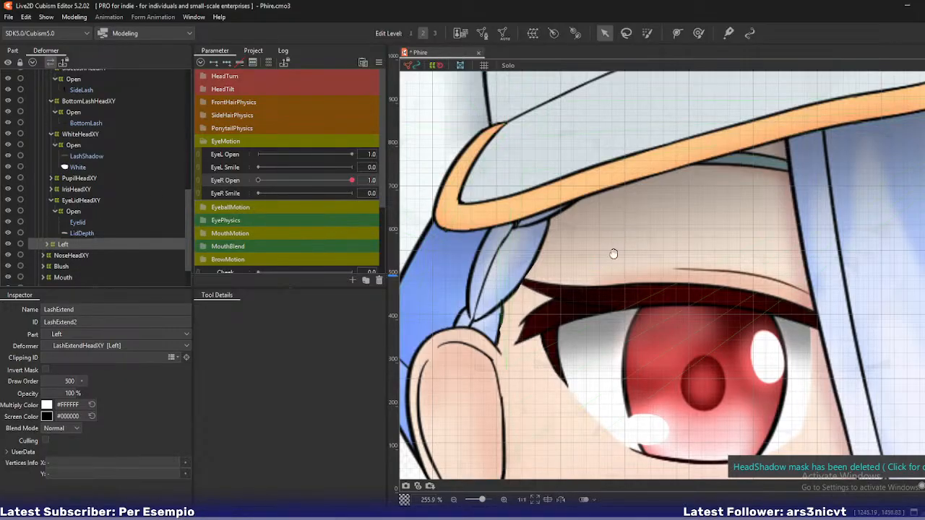
{"action": "left_click_drag", "start_coordinate": [614, 253], "coordinate": [555, 231]}
{"action": "scroll", "coordinate": [111, 209], "scroll_direction": "up", "scroll_amount": 1}
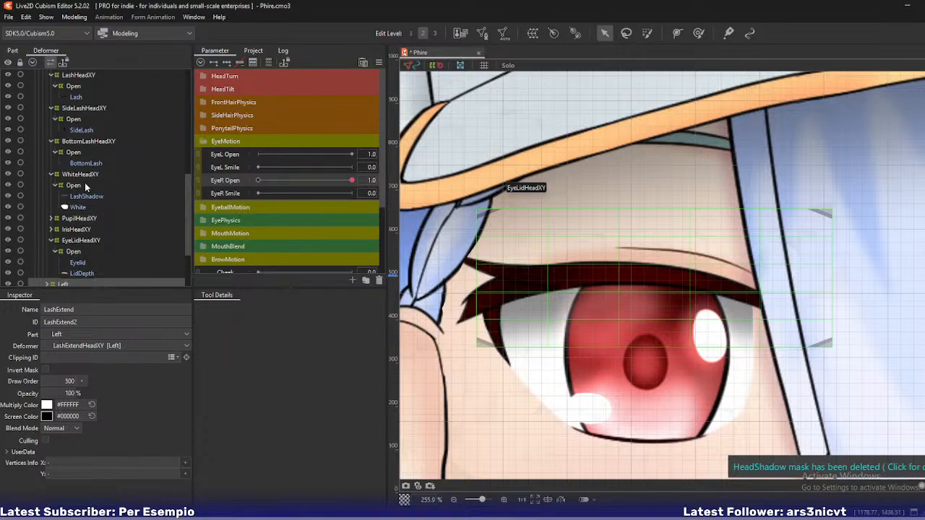
{"action": "left_click", "coordinate": [84, 185]}
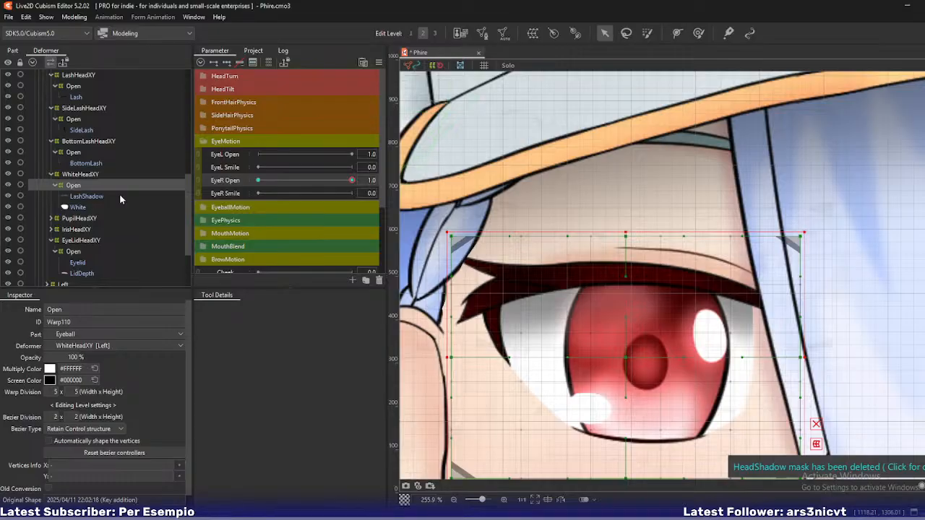
{"action": "scroll", "coordinate": [119, 193], "scroll_direction": "up", "scroll_amount": 2}
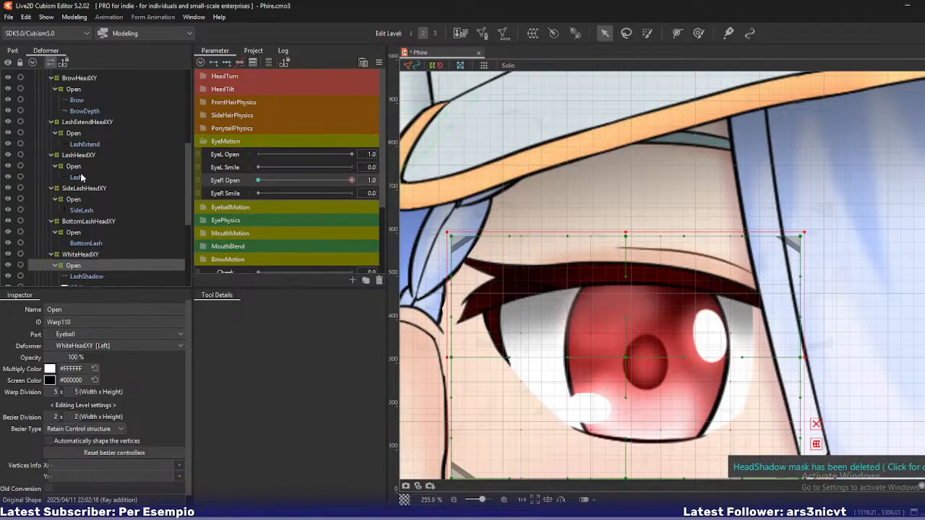
{"action": "scroll", "coordinate": [94, 190], "scroll_direction": "up", "scroll_amount": 1}
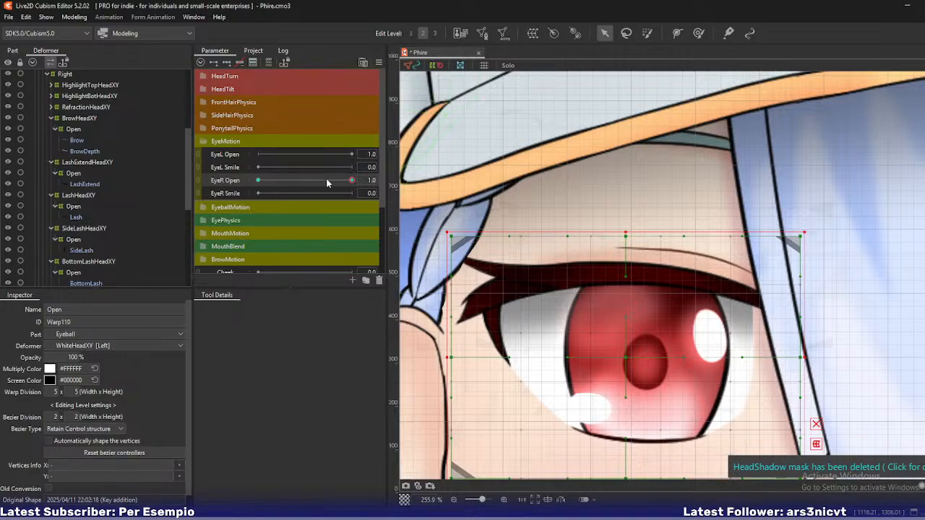
Open the right eye's Lash mesh for editing and nudge vertices along the middle of its upper edge onto the lash outline
{"action": "left_click_drag", "start_coordinate": [350, 180], "coordinate": [250, 183]}
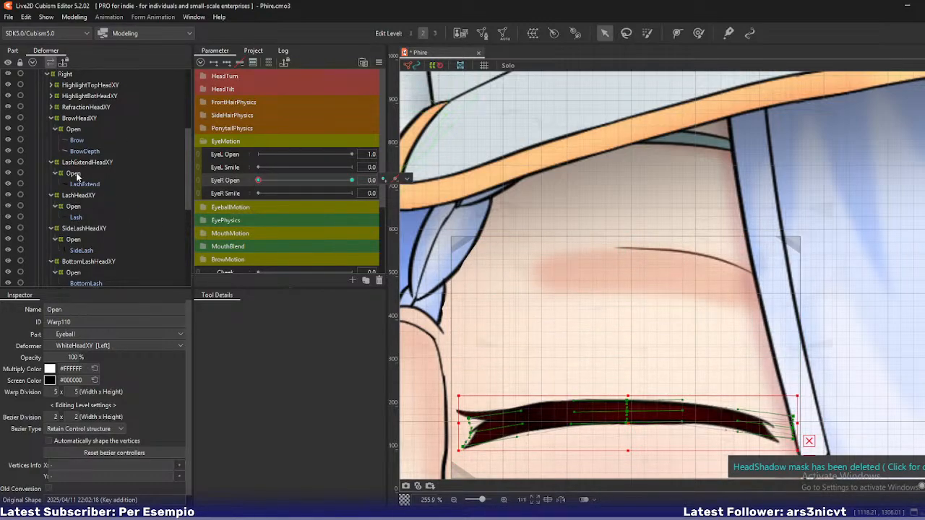
{"action": "left_click", "coordinate": [76, 217]}
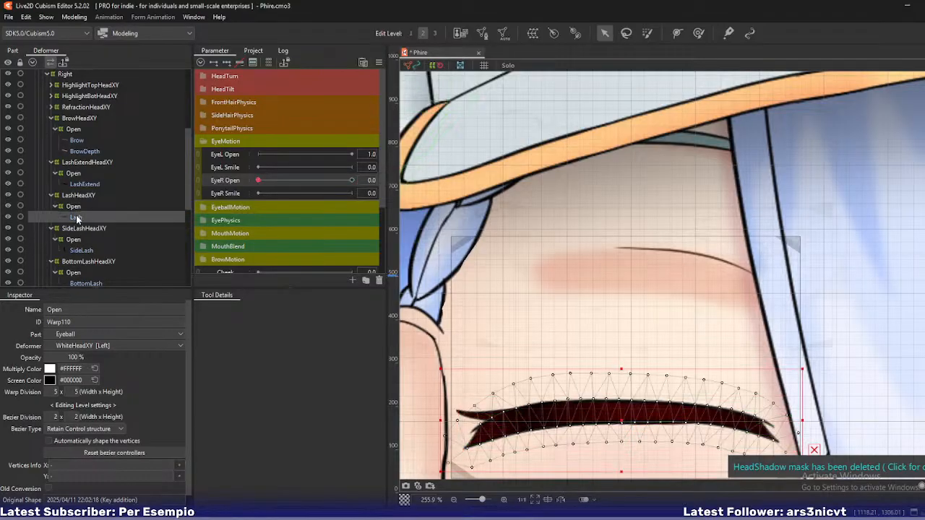
{"action": "left_click_drag", "start_coordinate": [529, 289], "coordinate": [453, 221]}
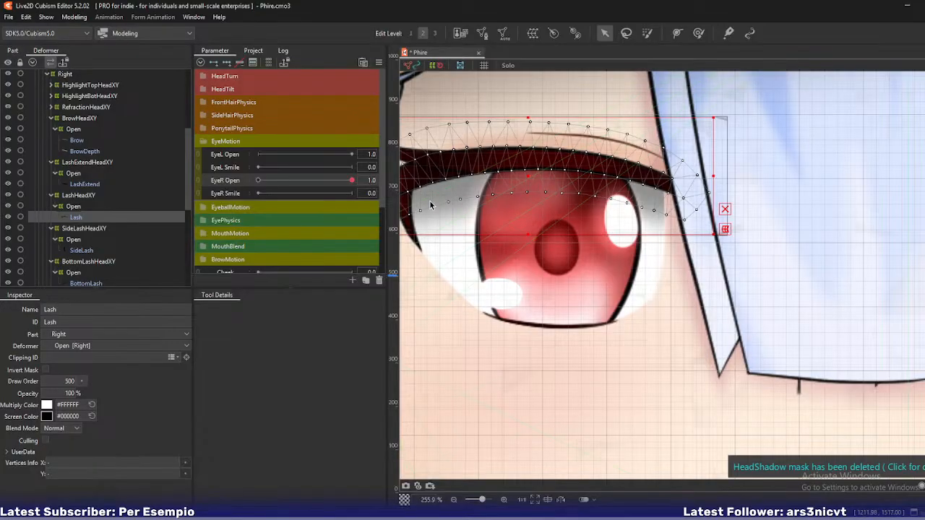
{"action": "double_click", "coordinate": [442, 197]}
{"action": "scroll", "coordinate": [525, 198], "scroll_direction": "up", "scroll_amount": 8}
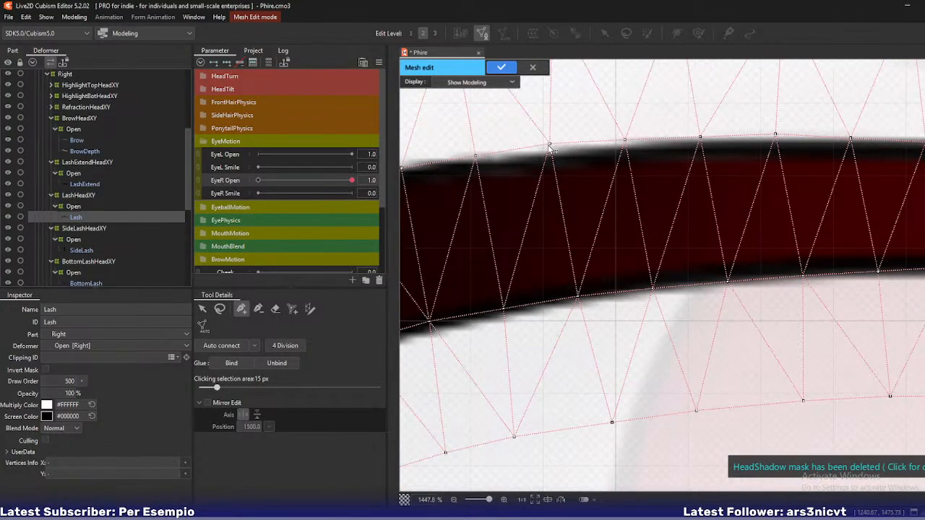
{"action": "left_click", "coordinate": [550, 146]}
{"action": "left_click_drag", "start_coordinate": [550, 146], "coordinate": [551, 148]}
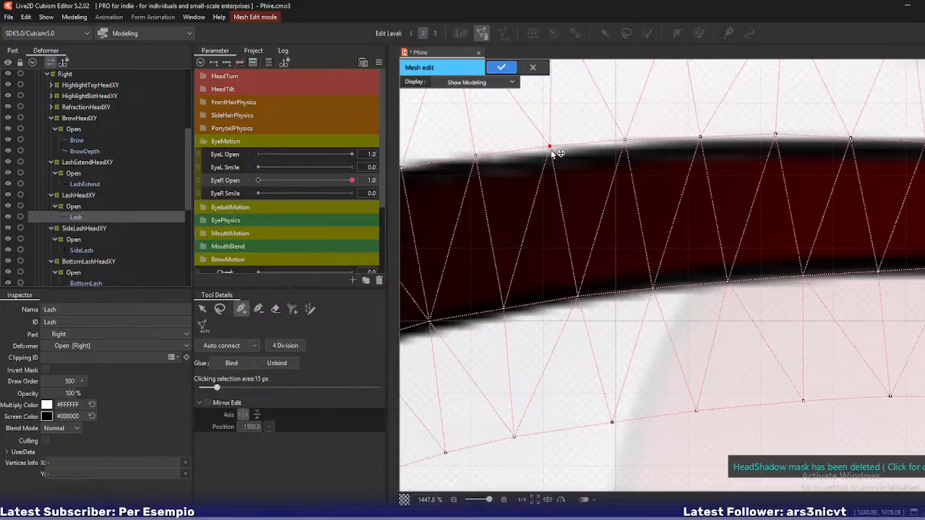
{"action": "left_click_drag", "start_coordinate": [738, 216], "coordinate": [534, 216]}
{"action": "left_click_drag", "start_coordinate": [572, 133], "coordinate": [572, 135]}
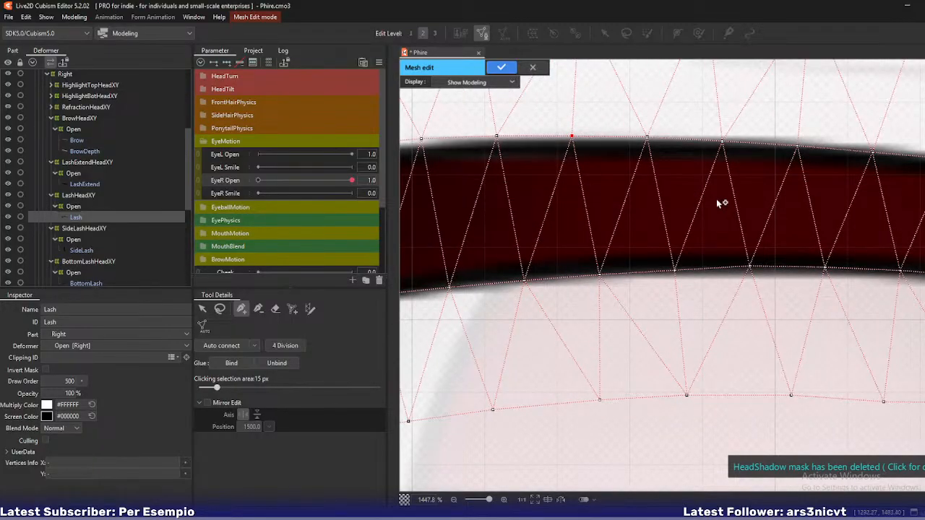
Adjust the remaining upper-edge vertices toward the inner corner of the Lash mesh and apply the mesh edit
{"action": "scroll", "coordinate": [720, 202], "scroll_direction": "down", "scroll_amount": 5}
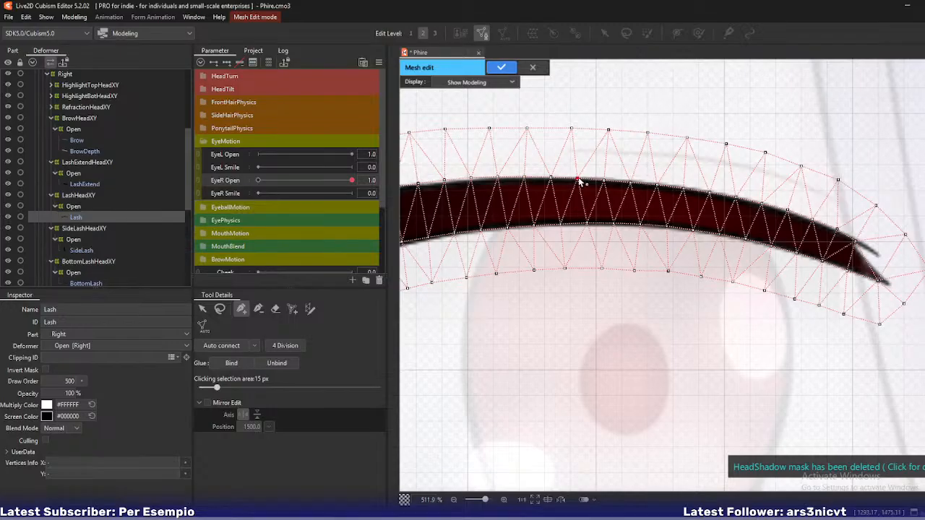
{"action": "left_click", "coordinate": [604, 179]}
{"action": "scroll", "coordinate": [604, 185], "scroll_direction": "up", "scroll_amount": 4}
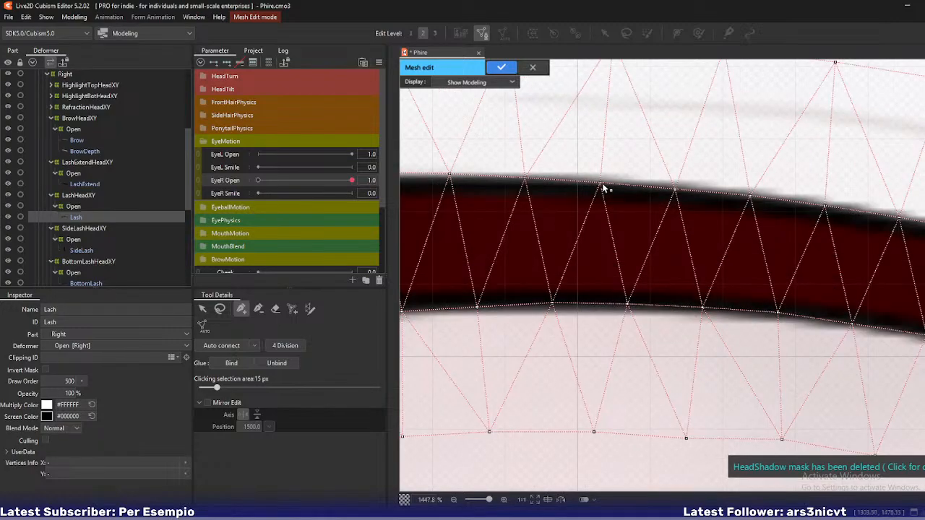
{"action": "left_click", "coordinate": [675, 189]}
{"action": "scroll", "coordinate": [820, 217], "scroll_direction": "down", "scroll_amount": 3}
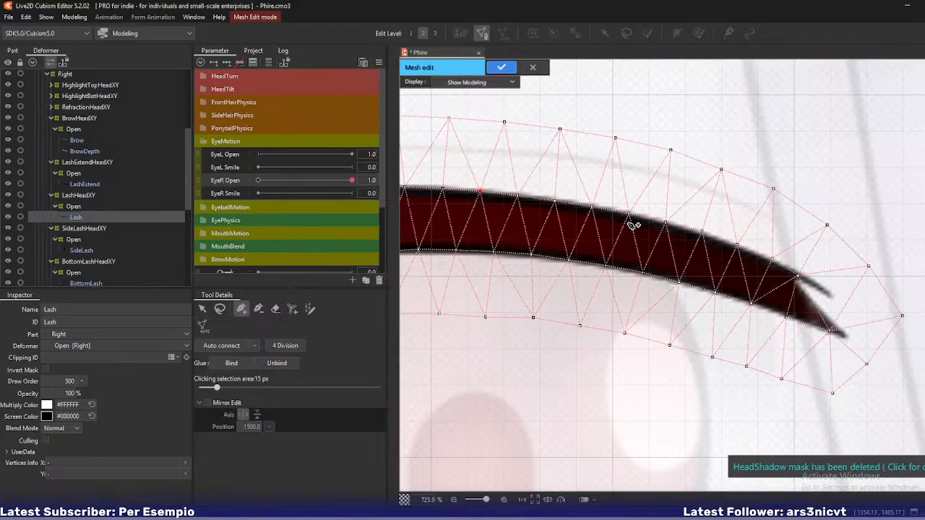
{"action": "scroll", "coordinate": [563, 253], "scroll_direction": "down", "scroll_amount": 1}
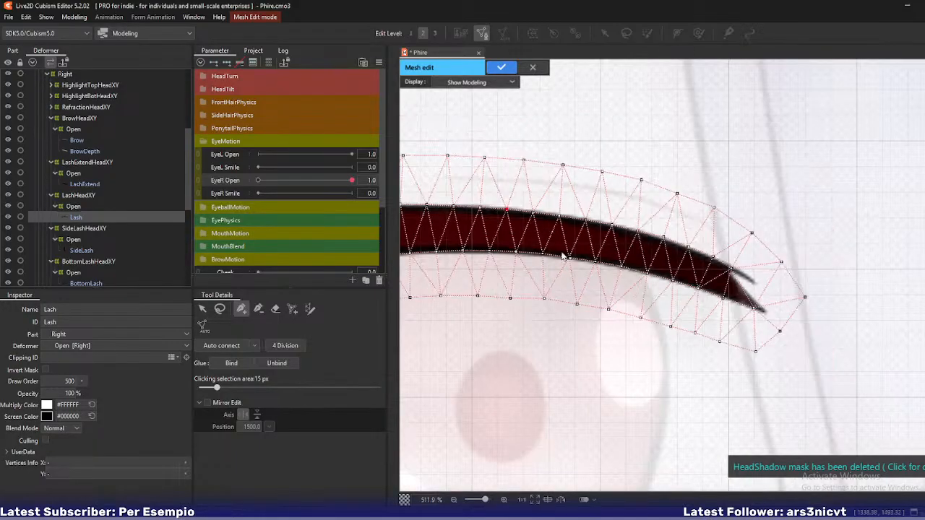
{"action": "left_click_drag", "start_coordinate": [517, 236], "coordinate": [719, 239]}
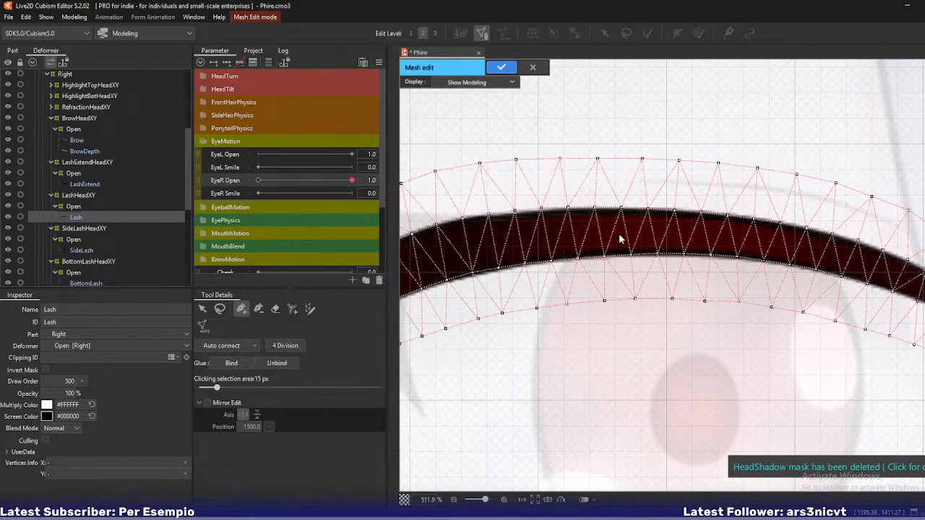
{"action": "key", "text": "Return"}
{"action": "double_click", "coordinate": [620, 239]}
{"action": "key", "text": "Return"}
{"action": "scroll", "coordinate": [621, 240], "scroll_direction": "down", "scroll_amount": 3}
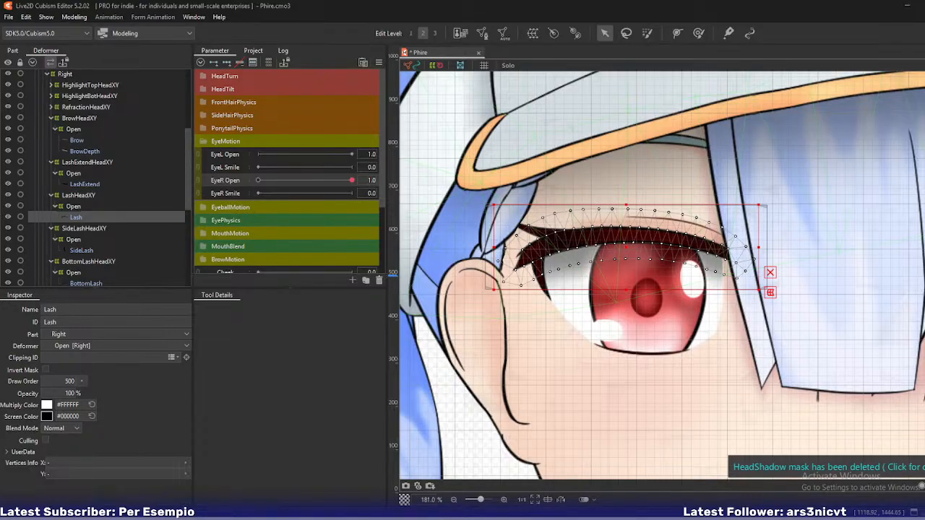
With EyeR Open at 0.0, fine-tune the top-centre bezier handles of the Open deformer under the right eye's LashHeadXY
{"action": "left_click", "coordinate": [89, 206]}
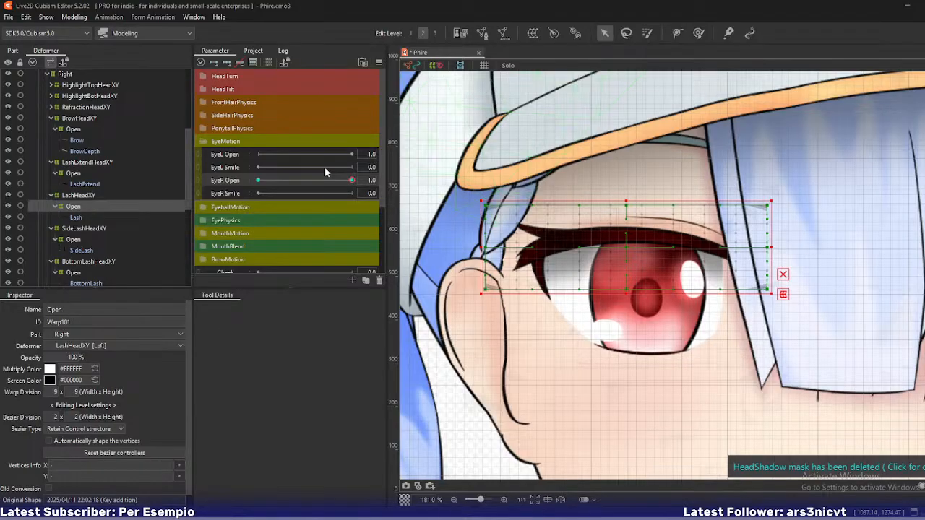
{"action": "left_click_drag", "start_coordinate": [352, 180], "coordinate": [219, 195]}
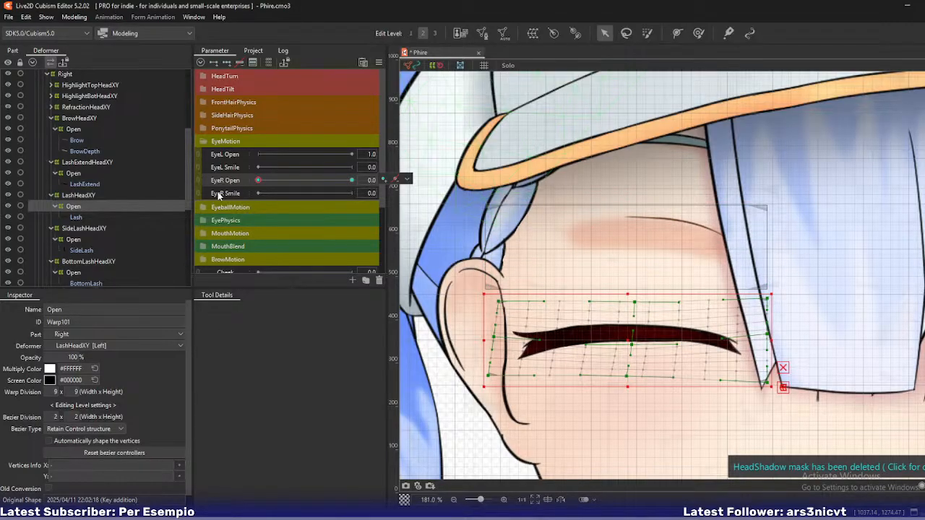
{"action": "scroll", "coordinate": [672, 312], "scroll_direction": "up", "scroll_amount": 5}
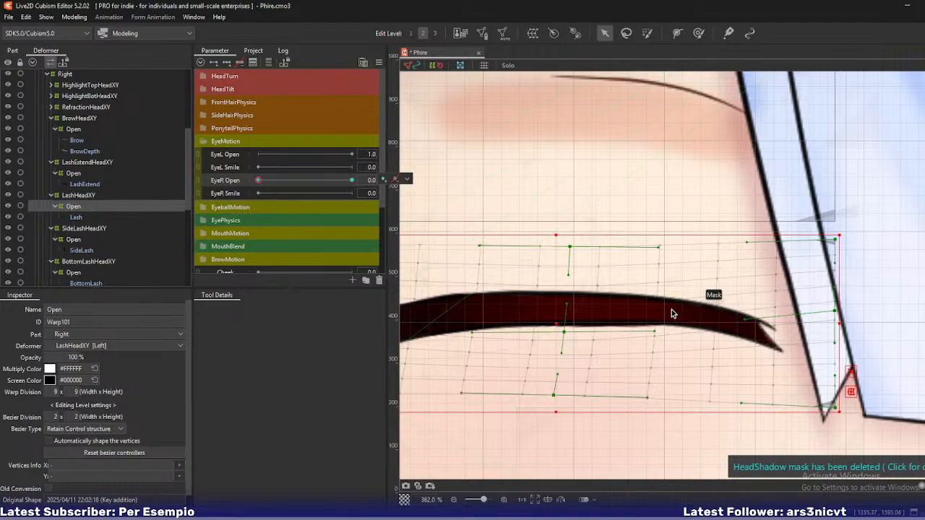
{"action": "left_click_drag", "start_coordinate": [569, 275], "coordinate": [570, 270]}
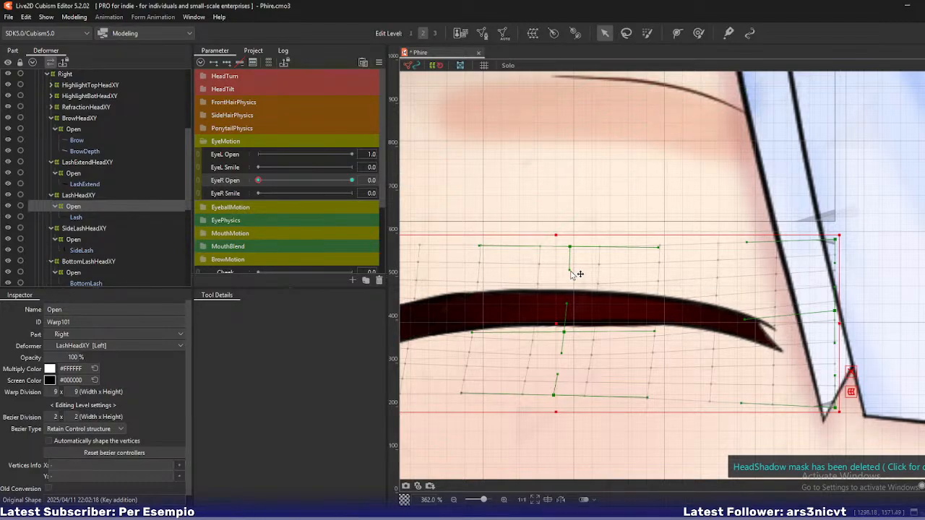
{"action": "key", "text": "ctrl+z"}
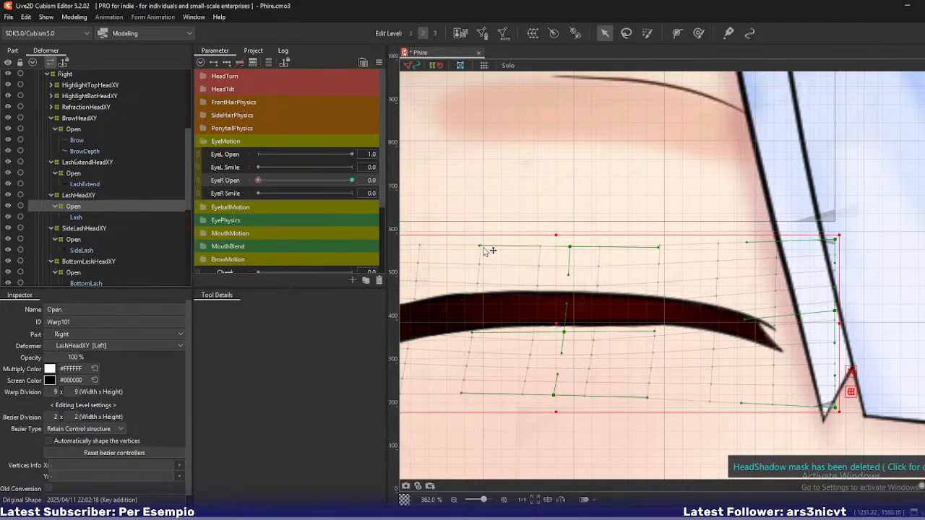
{"action": "left_click_drag", "start_coordinate": [482, 246], "coordinate": [481, 250]}
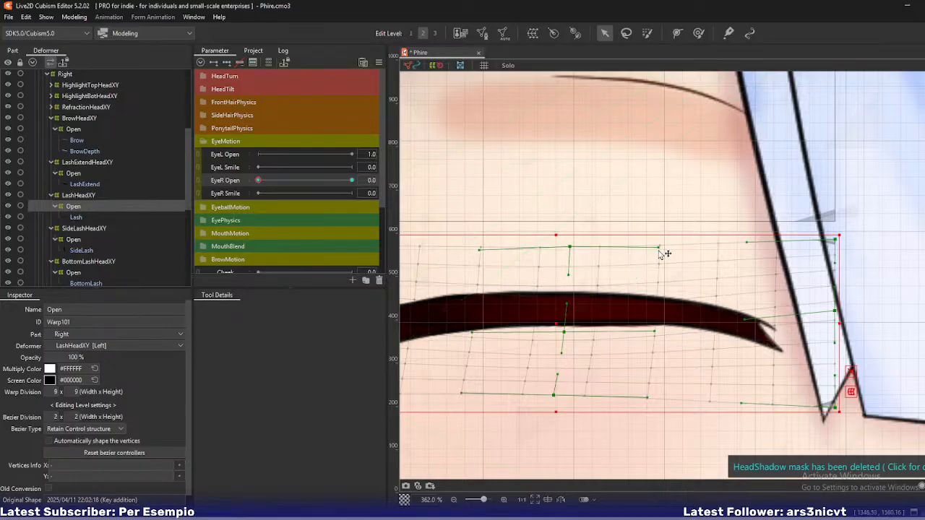
{"action": "left_click_drag", "start_coordinate": [659, 247], "coordinate": [658, 245]}
{"action": "scroll", "coordinate": [640, 312], "scroll_direction": "down", "scroll_amount": 3}
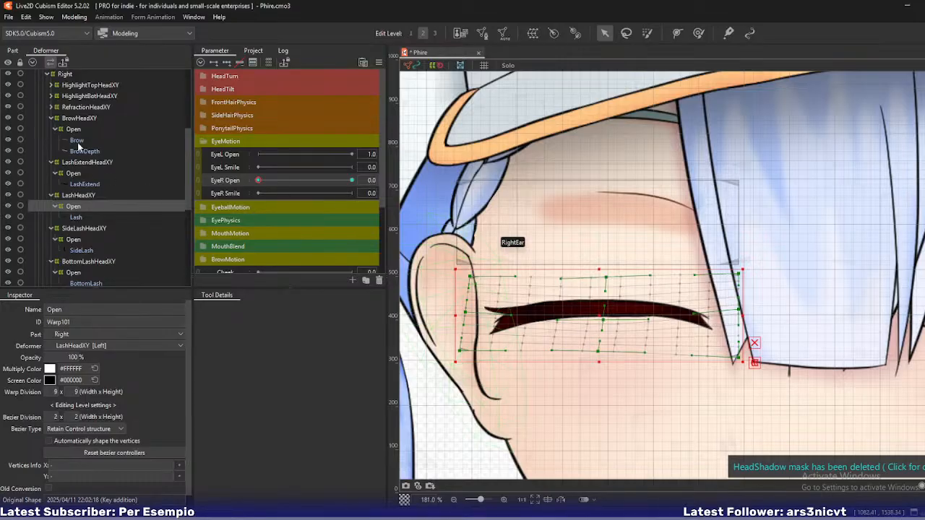
Add EyeR Open keys at 0.0 and 1.0 to EyeLidHeadXY's Open deformer, and lower it onto the closed lash at 0.0
{"action": "scroll", "coordinate": [101, 261], "scroll_direction": "down", "scroll_amount": 3}
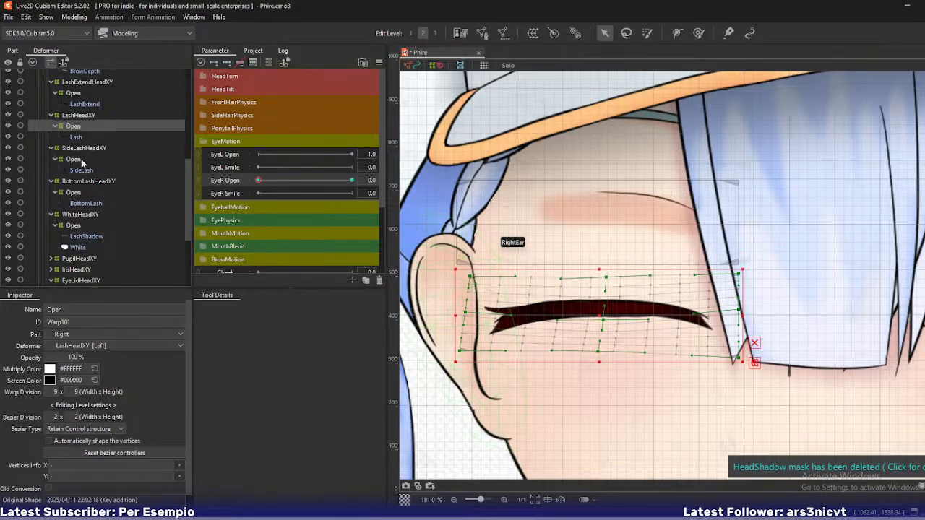
{"action": "scroll", "coordinate": [90, 264], "scroll_direction": "down", "scroll_amount": 2}
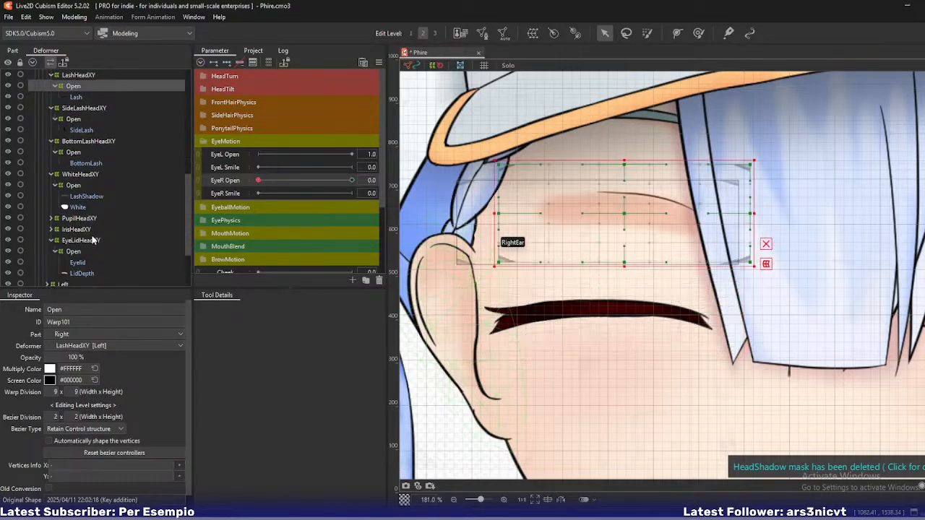
{"action": "left_click", "coordinate": [73, 251]}
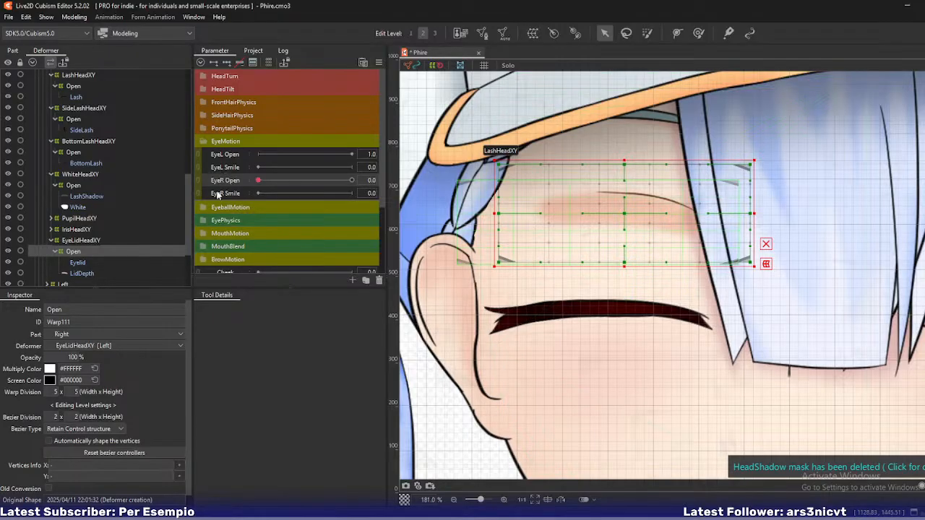
{"action": "left_click", "coordinate": [340, 178]}
{"action": "left_click_drag", "start_coordinate": [620, 210], "coordinate": [622, 293]}
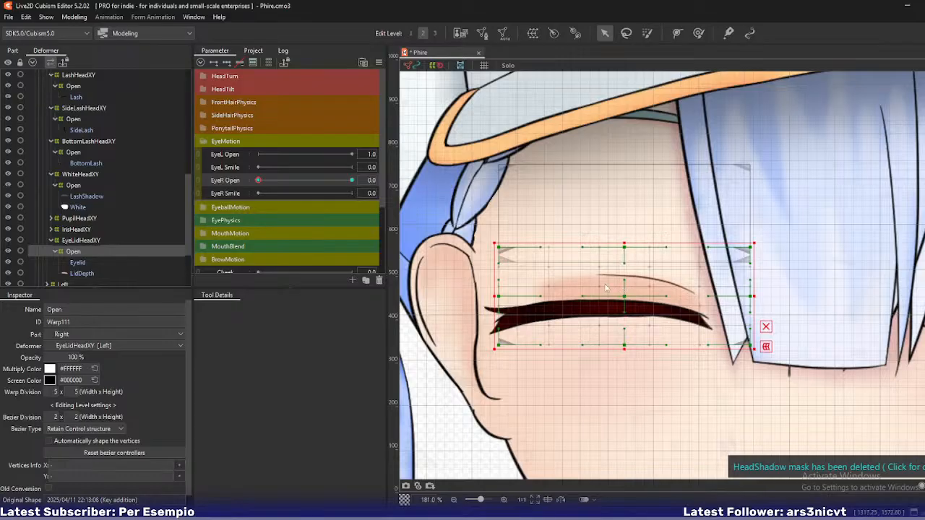
Bend the eyelid's Open deformer at its centre, outer and inner control points so the lid follows the closed lash curve
{"action": "left_click", "coordinate": [607, 287]}
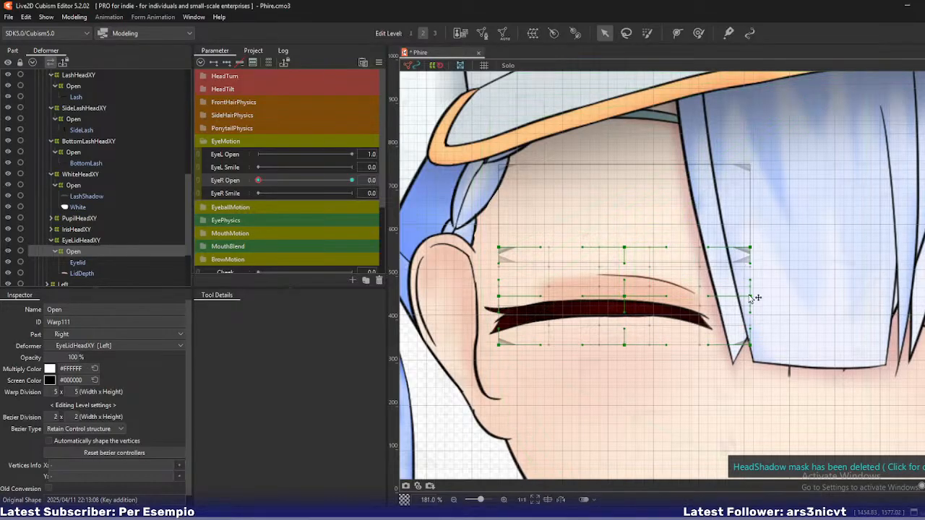
{"action": "left_click_drag", "start_coordinate": [624, 248], "coordinate": [617, 257]}
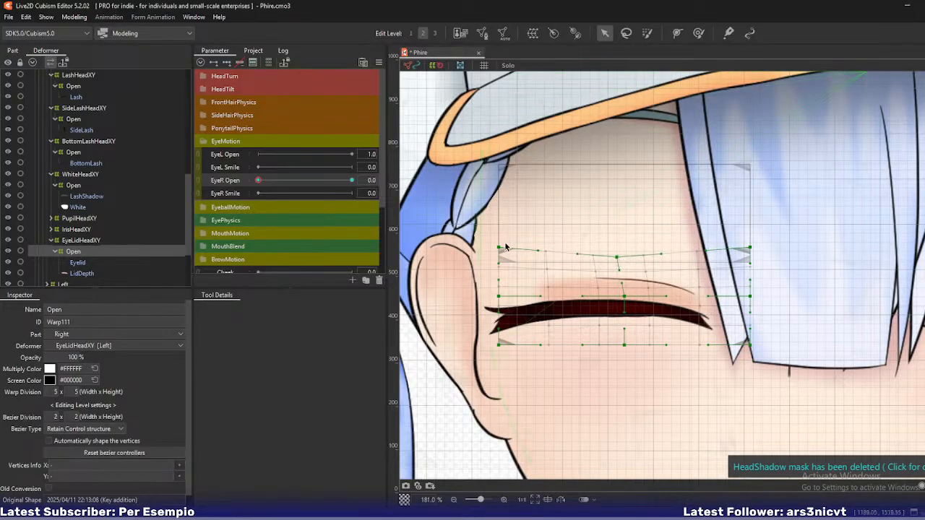
{"action": "left_click_drag", "start_coordinate": [498, 248], "coordinate": [492, 263]}
{"action": "left_click_drag", "start_coordinate": [497, 299], "coordinate": [490, 309]}
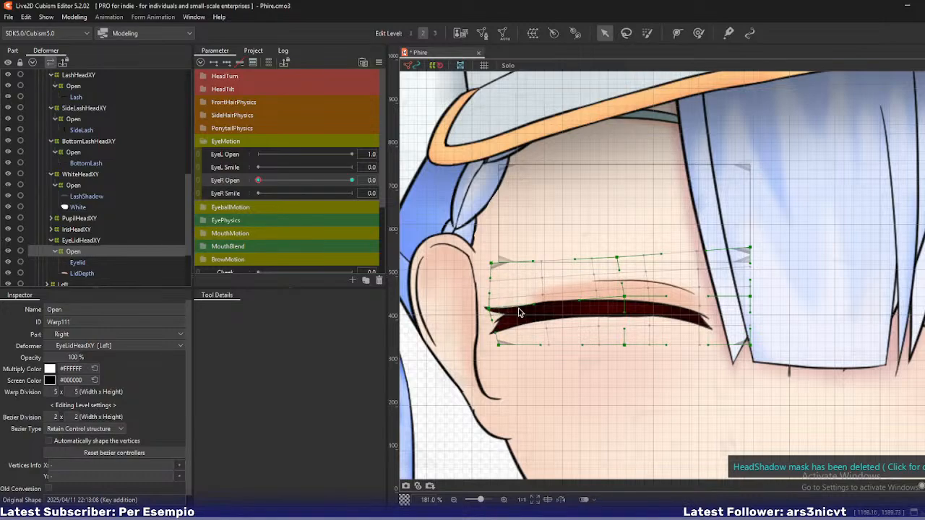
{"action": "left_click_drag", "start_coordinate": [624, 297], "coordinate": [618, 304]}
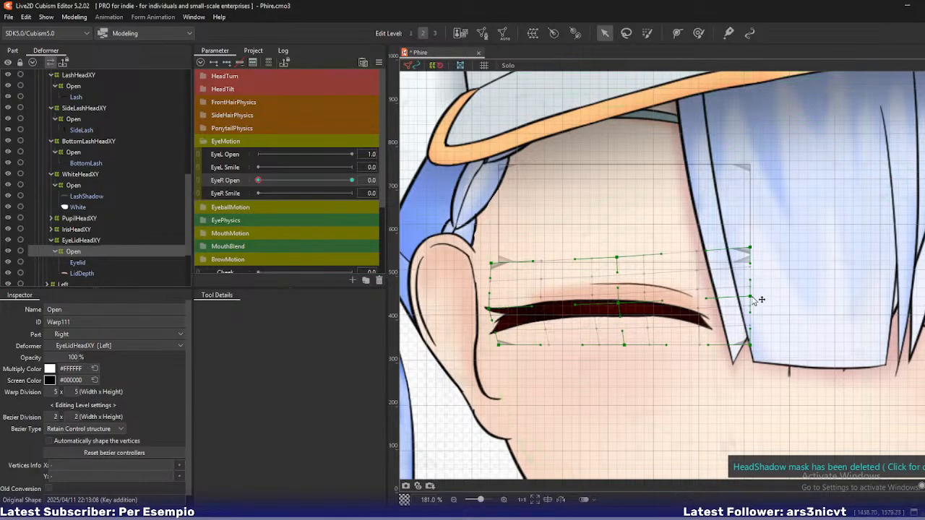
{"action": "left_click_drag", "start_coordinate": [749, 297], "coordinate": [751, 297]}
{"action": "mouse_move", "coordinate": [258, 180]}
{"action": "left_mouse_down"}
{"action": "mouse_move", "coordinate": [339, 180]}
{"action": "mouse_move", "coordinate": [258, 180]}
{"action": "left_mouse_up"}
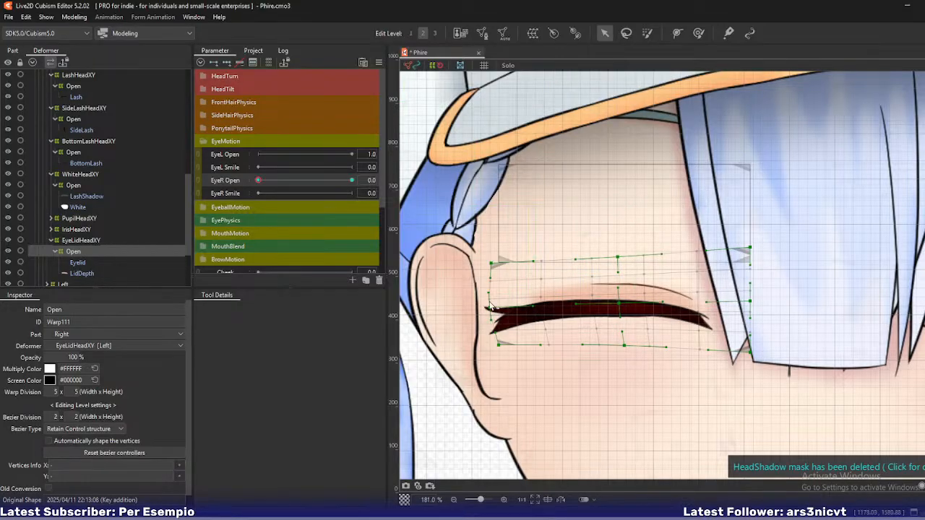
{"action": "left_click_drag", "start_coordinate": [492, 263], "coordinate": [490, 267]}
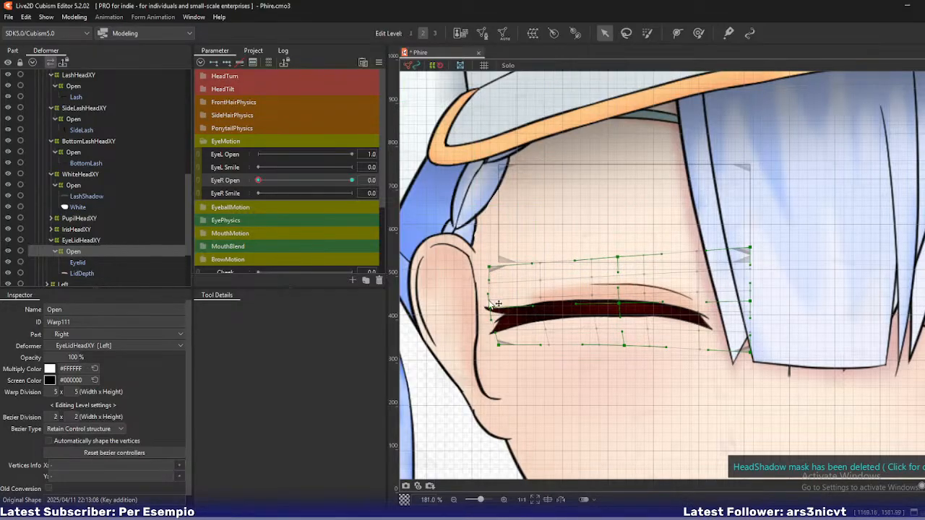
{"action": "left_click_drag", "start_coordinate": [489, 308], "coordinate": [486, 311]}
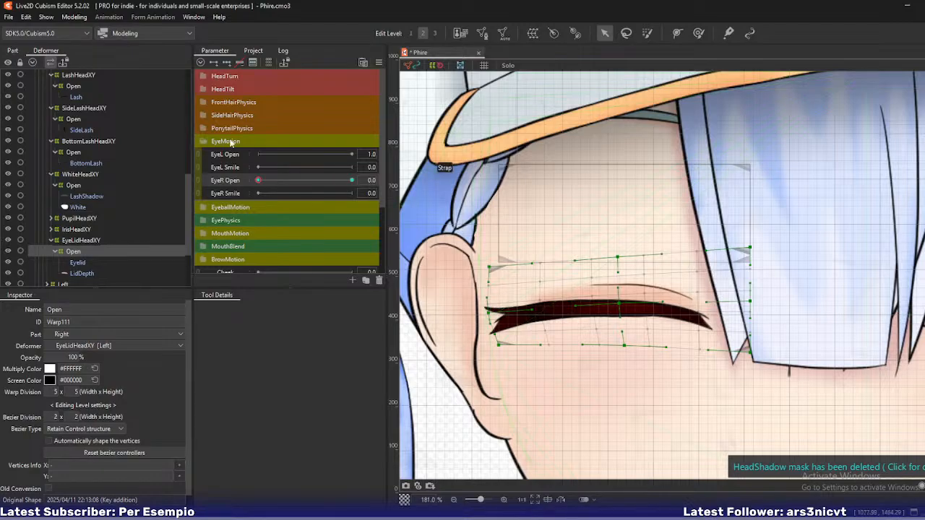
At EyeR Open 0.0, lower the outer upper corner of BrowHeadXY's Open deformer using the 1 x 1 bezier division
{"action": "left_click_drag", "start_coordinate": [516, 205], "coordinate": [452, 224]}
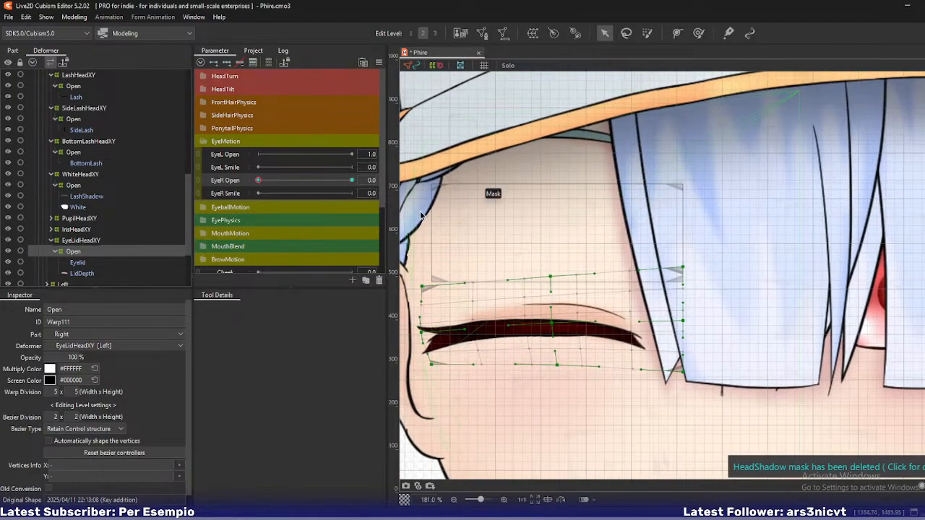
{"action": "scroll", "coordinate": [104, 209], "scroll_direction": "up", "scroll_amount": 5}
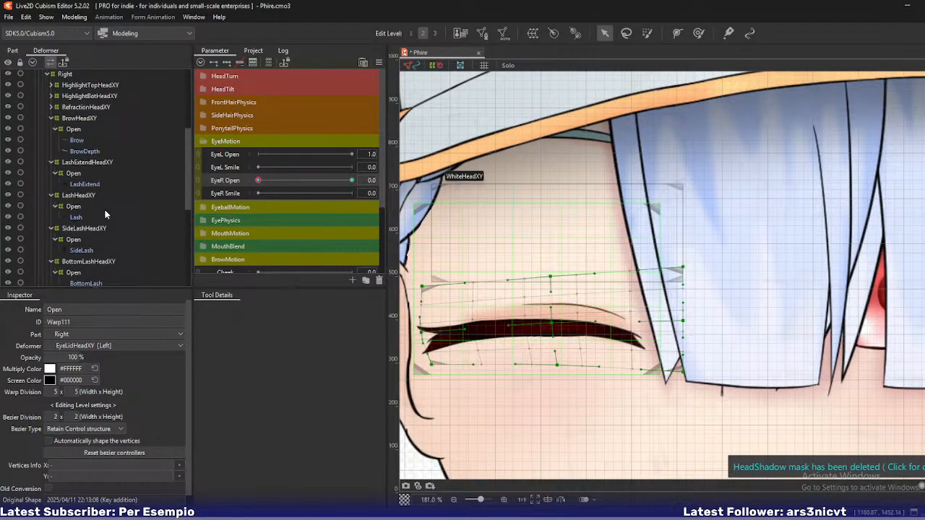
{"action": "left_click", "coordinate": [74, 132]}
{"action": "left_click_drag", "start_coordinate": [530, 189], "coordinate": [518, 230]}
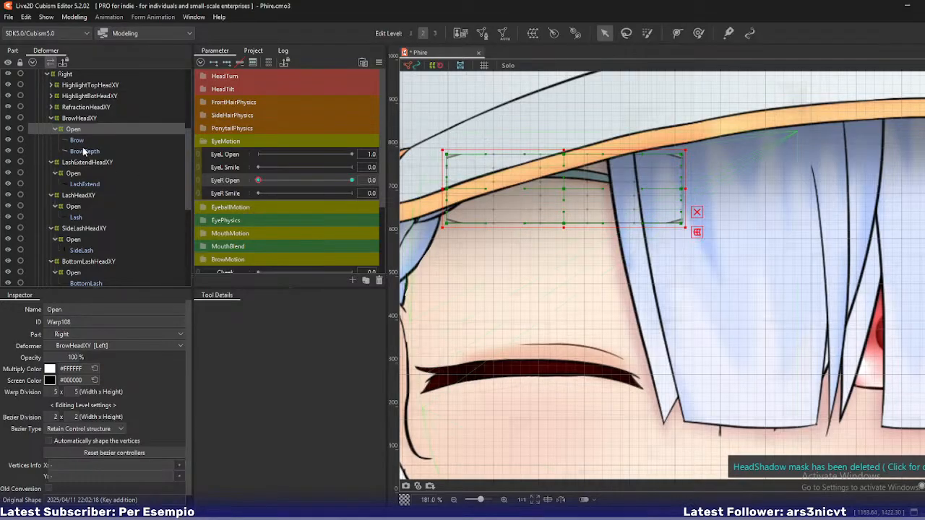
{"action": "key", "text": "f"}
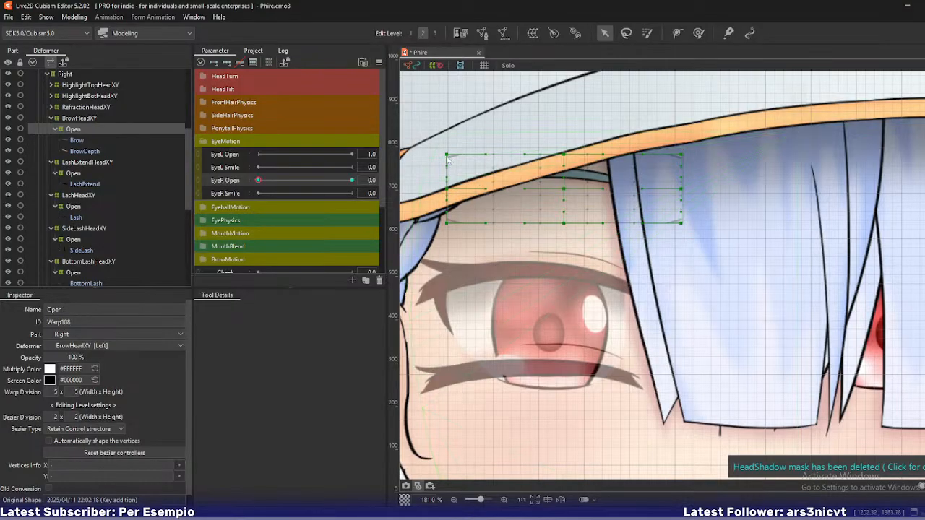
{"action": "key", "text": "3"}
{"action": "left_click_drag", "start_coordinate": [445, 153], "coordinate": [444, 167]}
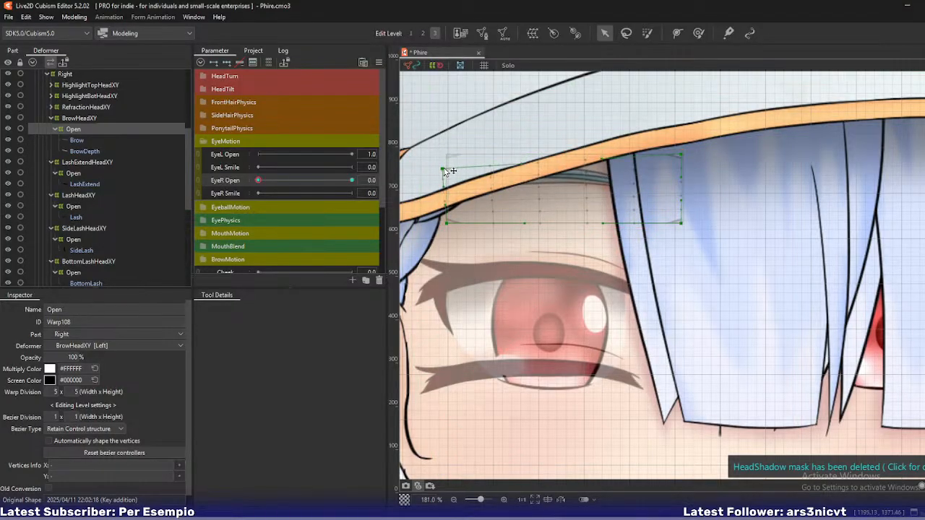
{"action": "key", "text": "2"}
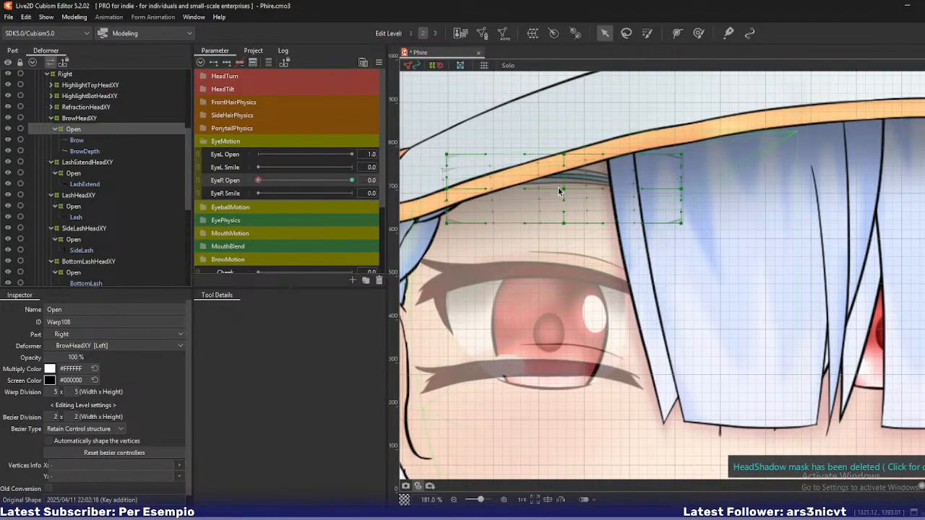
{"action": "key", "text": "ctrl+y"}
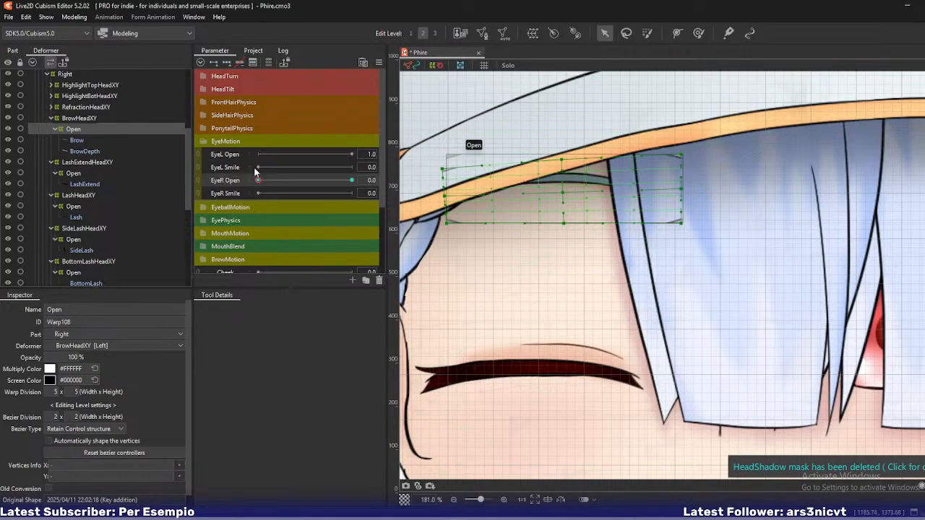
{"action": "mouse_move", "coordinate": [258, 180]}
{"action": "left_mouse_down"}
{"action": "mouse_move", "coordinate": [315, 180]}
{"action": "mouse_move", "coordinate": [266, 180]}
{"action": "left_mouse_up"}
Lower the outer and centre control points along the brow deformer's bottom edge, nudge its top-centre point, and test the eye closing
{"action": "left_click", "coordinate": [448, 223]}
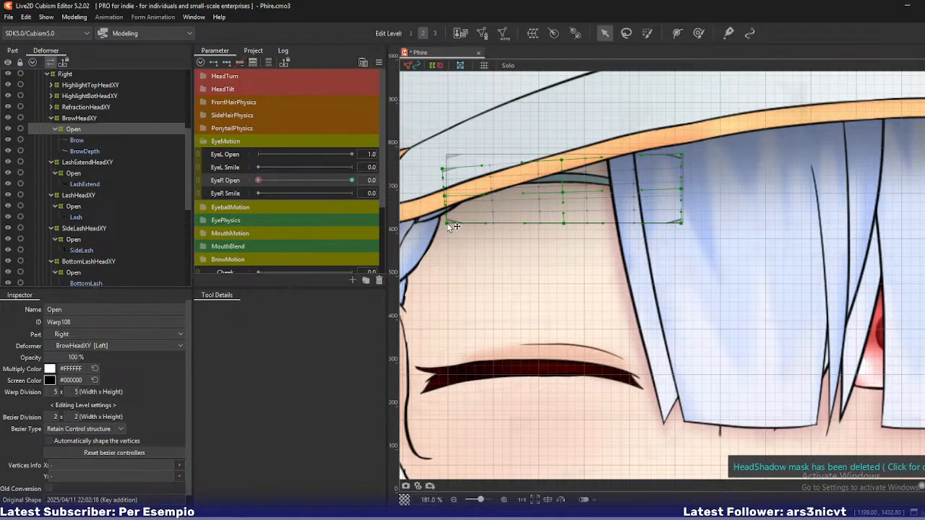
{"action": "left_click_drag", "start_coordinate": [446, 223], "coordinate": [447, 227]}
{"action": "left_click_drag", "start_coordinate": [563, 224], "coordinate": [563, 227]}
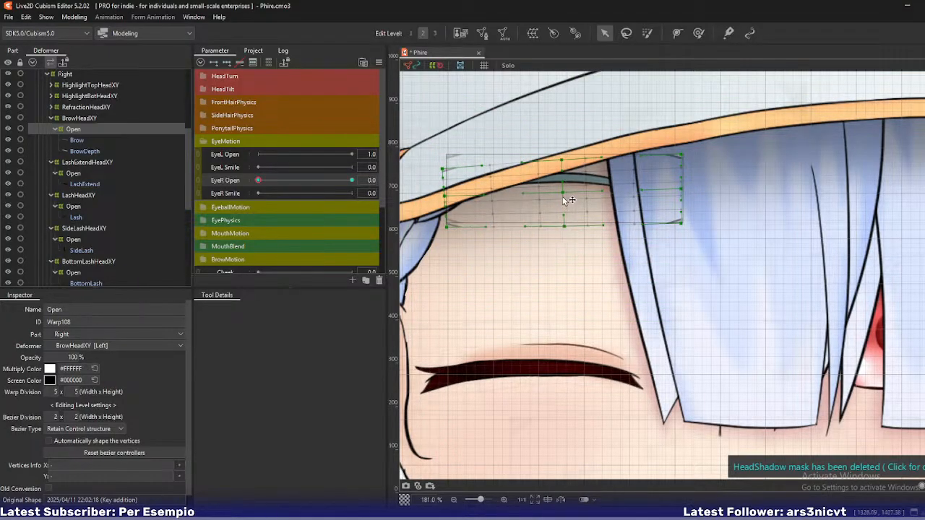
{"action": "left_click_drag", "start_coordinate": [565, 161], "coordinate": [564, 156]}
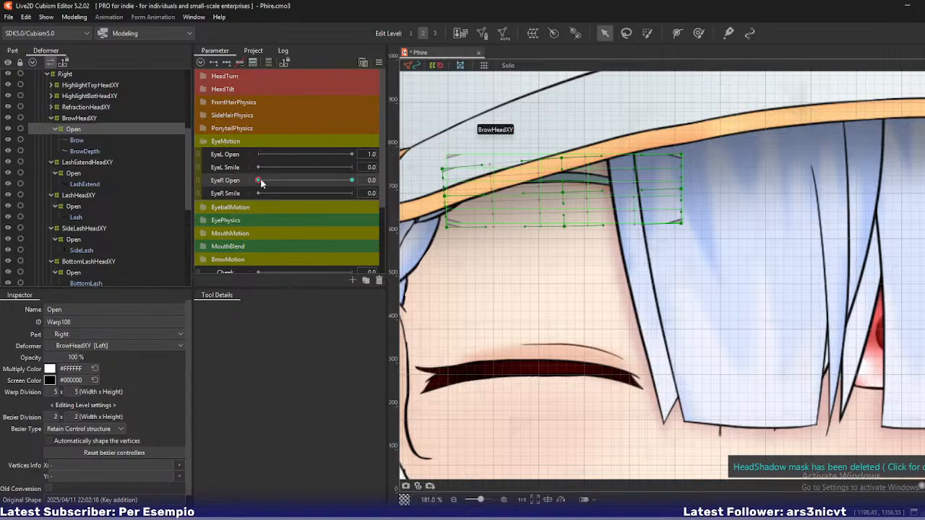
{"action": "mouse_move", "coordinate": [259, 181]}
{"action": "left_mouse_down"}
{"action": "mouse_move", "coordinate": [318, 184]}
{"action": "mouse_move", "coordinate": [241, 183]}
{"action": "left_mouse_up"}
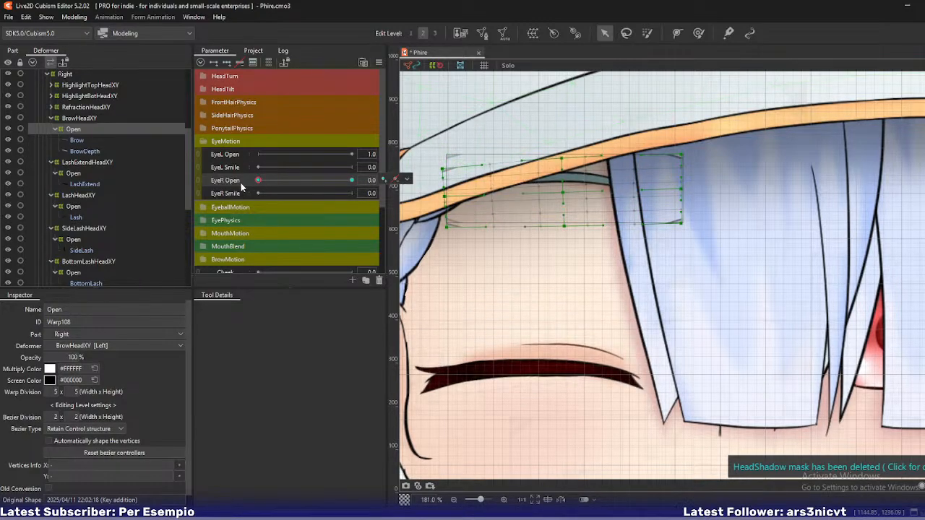
{"action": "key", "text": "Right"}
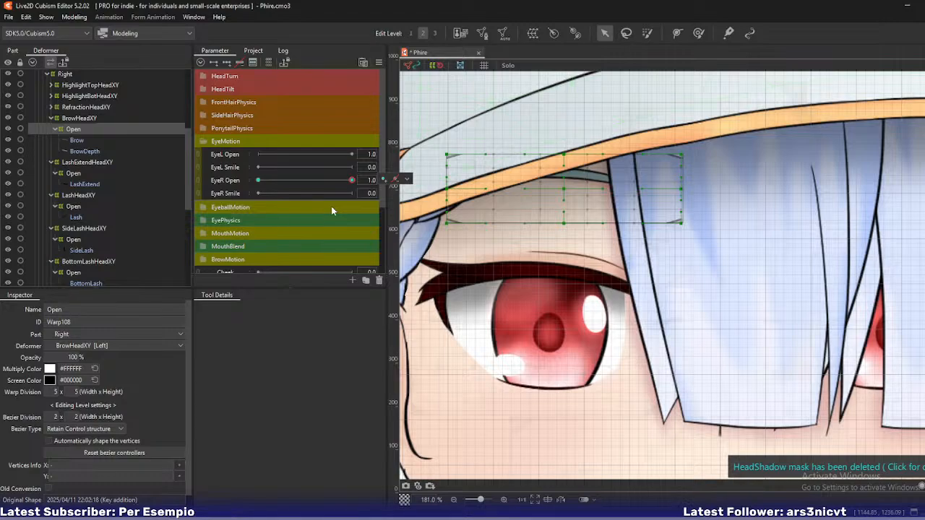
{"action": "left_click_drag", "start_coordinate": [351, 180], "coordinate": [254, 191]}
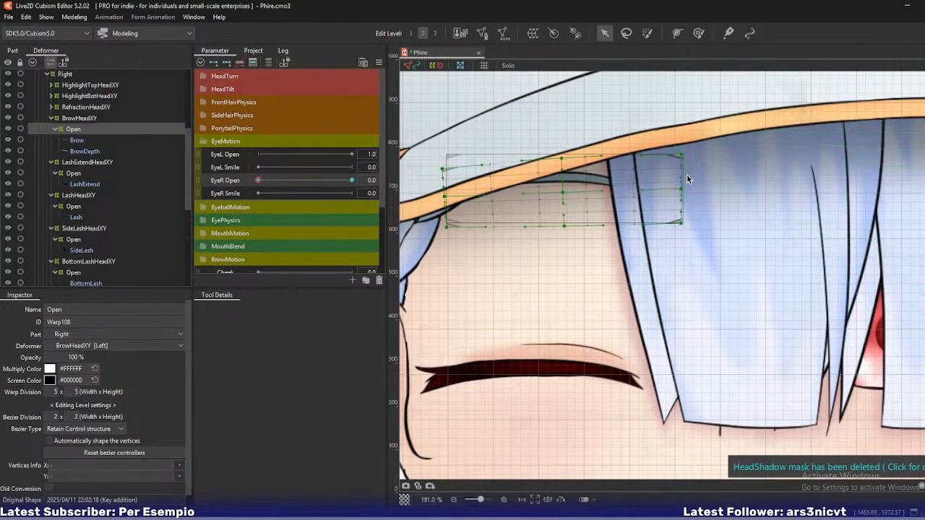
Lower the middle and upper control points on the brow deformer's inner edge and preview EyeR Open from closed to open
{"action": "left_click_drag", "start_coordinate": [681, 190], "coordinate": [680, 193]}
{"action": "left_click_drag", "start_coordinate": [681, 154], "coordinate": [681, 157]}
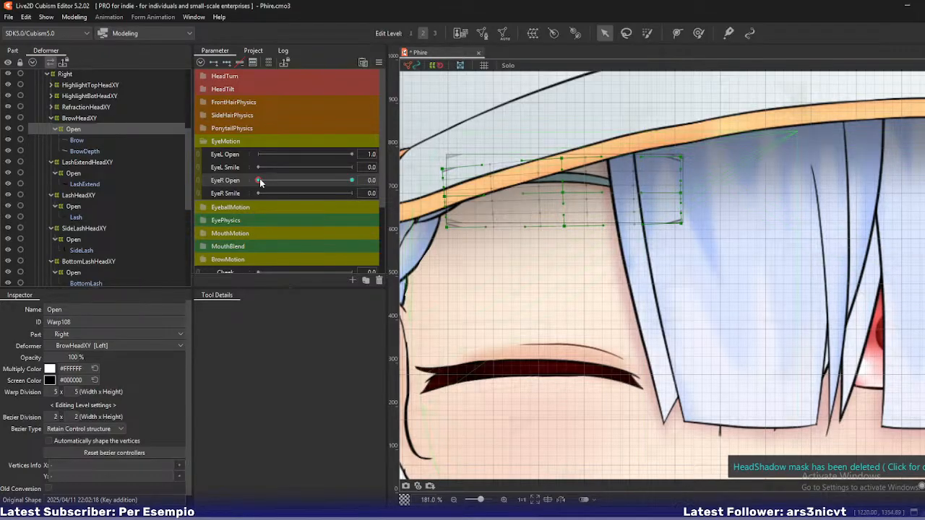
{"action": "left_click_drag", "start_coordinate": [259, 180], "coordinate": [236, 200]}
{"action": "left_click_drag", "start_coordinate": [262, 184], "coordinate": [361, 184]}
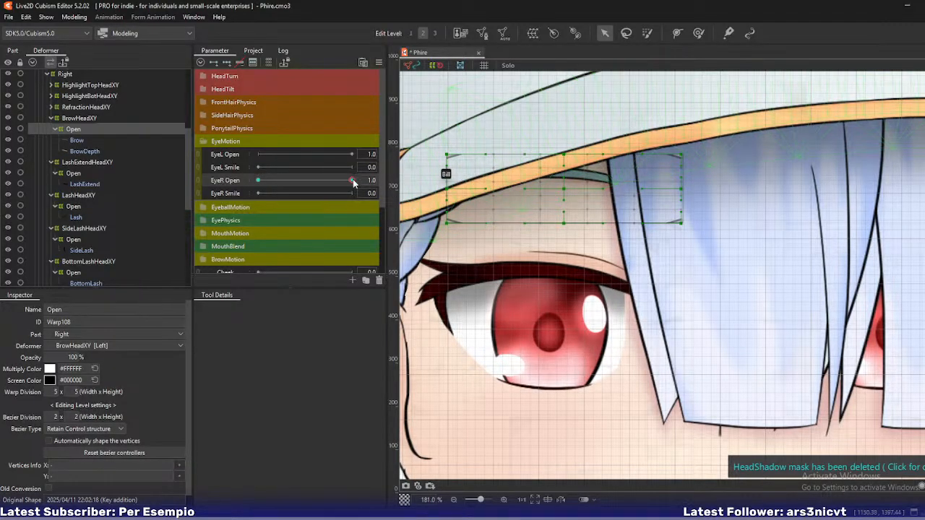
Add an EyeR Open key at 0.5 to all the right eye's Open deformers and paste a more open eye form onto it
{"action": "left_click", "coordinate": [407, 179]}
{"action": "left_click", "coordinate": [423, 180]}
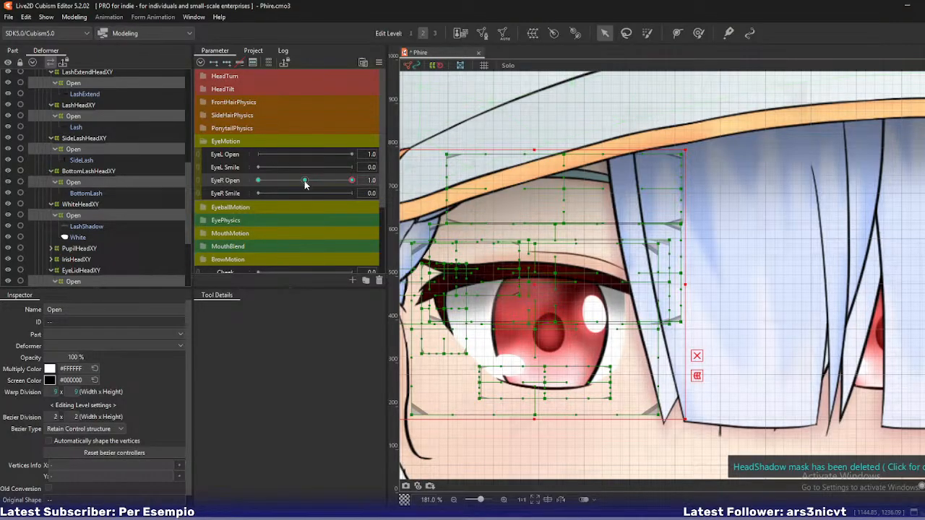
{"action": "left_click", "coordinate": [351, 181]}
{"action": "left_click_drag", "start_coordinate": [351, 185], "coordinate": [306, 185]}
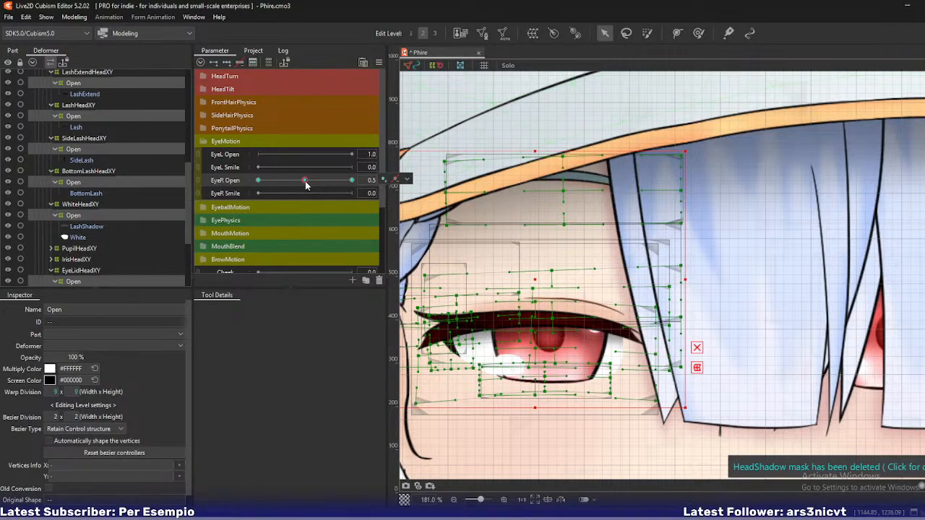
{"action": "key", "text": "ctrl+v"}
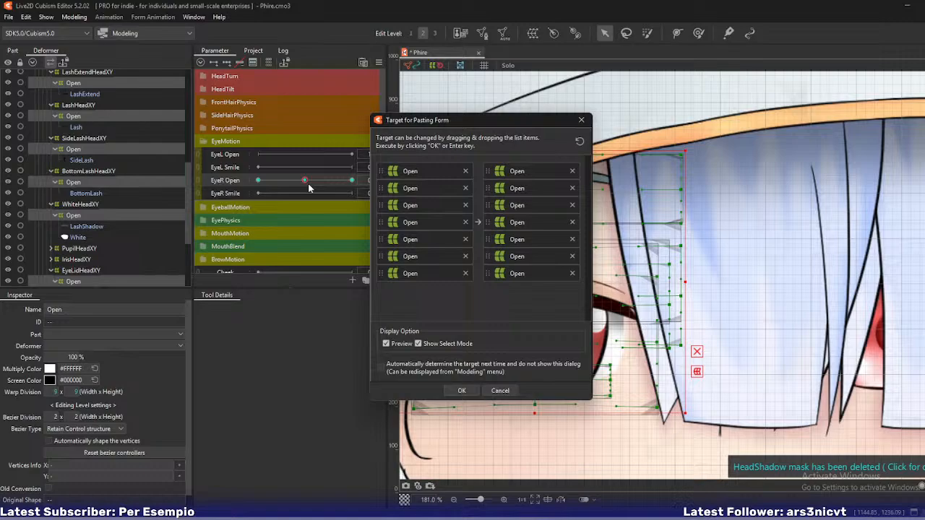
{"action": "left_click", "coordinate": [461, 390]}
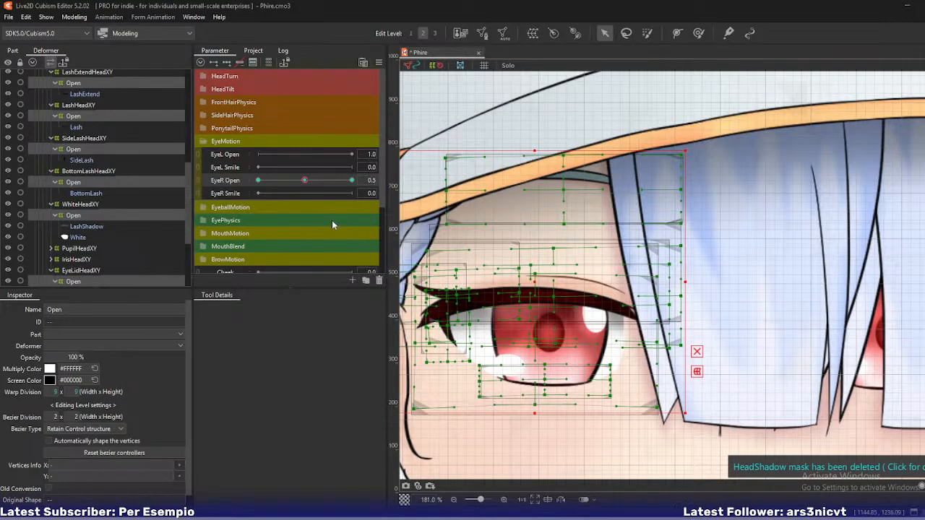
{"action": "left_click", "coordinate": [320, 182]}
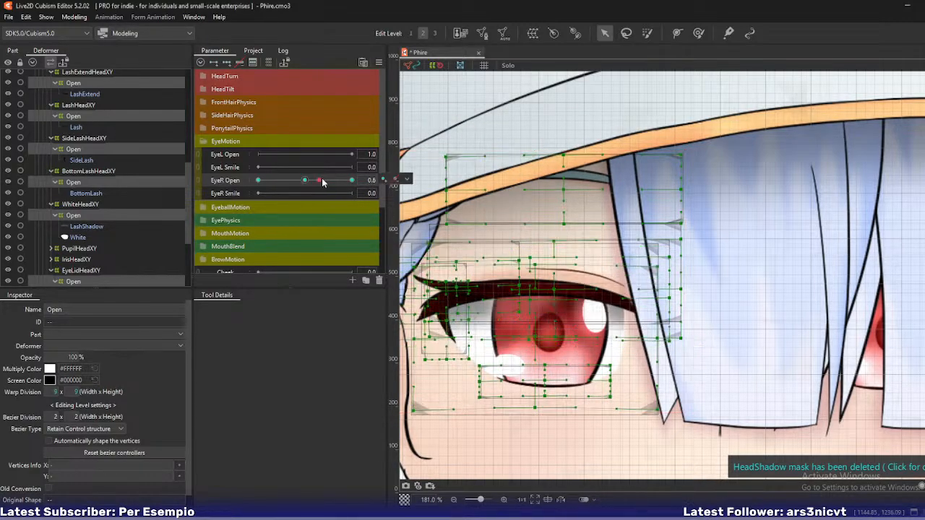
{"action": "left_click_drag", "start_coordinate": [322, 182], "coordinate": [253, 193]}
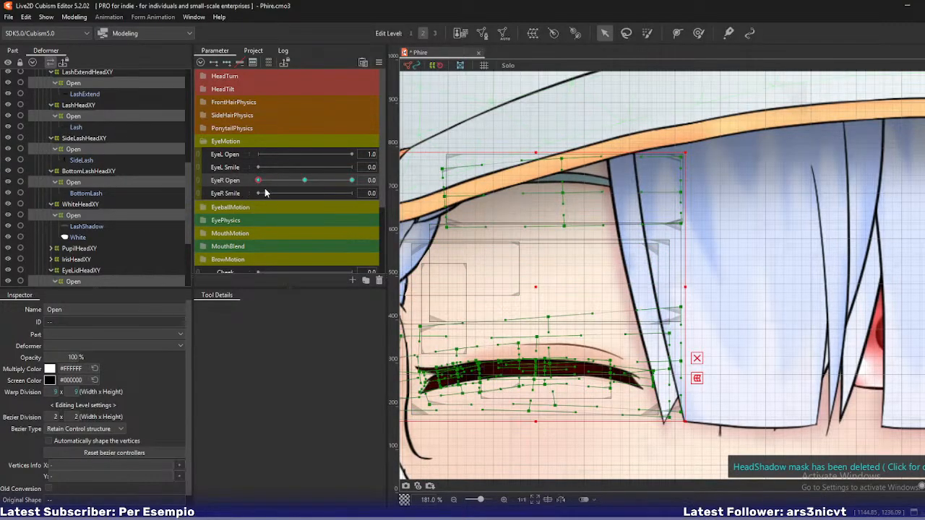
At EyeR Open 0.0, pull the outer-edge control points of LashExtendHeadXY's Open deformer inward against the onion skin and check the closing motion
{"action": "left_click_drag", "start_coordinate": [481, 306], "coordinate": [533, 267]}
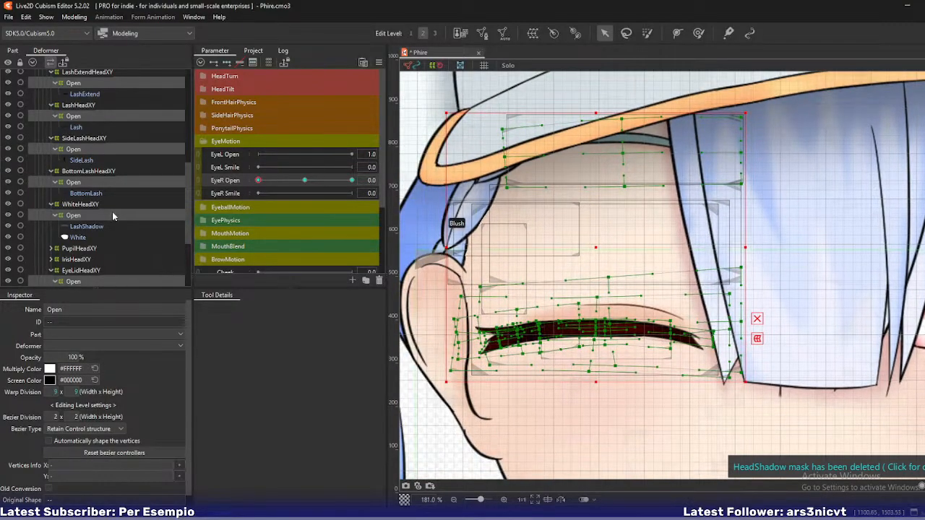
{"action": "scroll", "coordinate": [112, 212], "scroll_direction": "up", "scroll_amount": 3}
{"action": "left_click", "coordinate": [76, 163]}
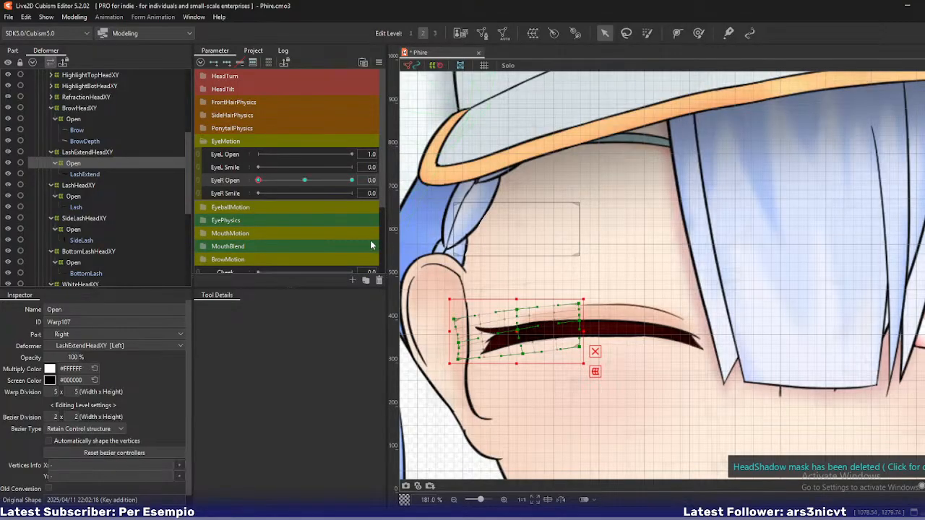
{"action": "scroll", "coordinate": [532, 325], "scroll_direction": "up", "scroll_amount": 2}
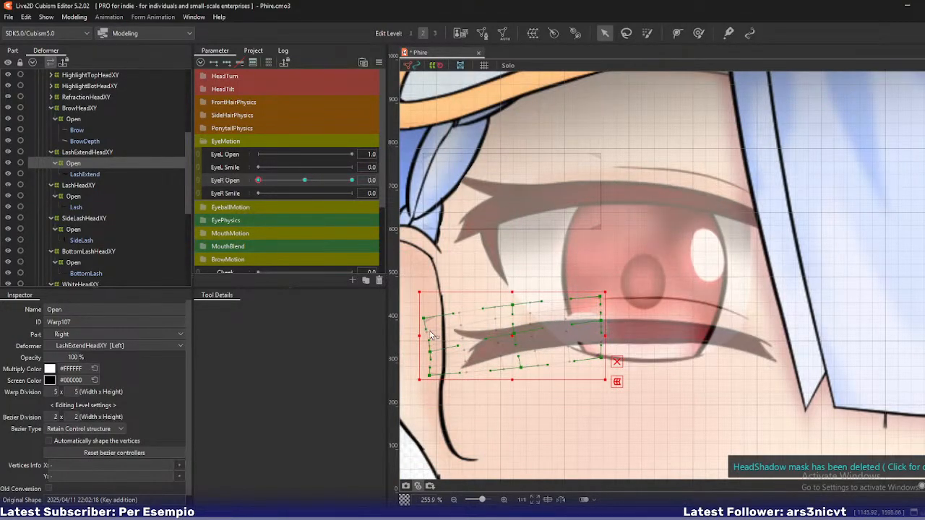
{"action": "left_click_drag", "start_coordinate": [424, 318], "coordinate": [430, 318]}
{"action": "left_click_drag", "start_coordinate": [432, 351], "coordinate": [443, 375]}
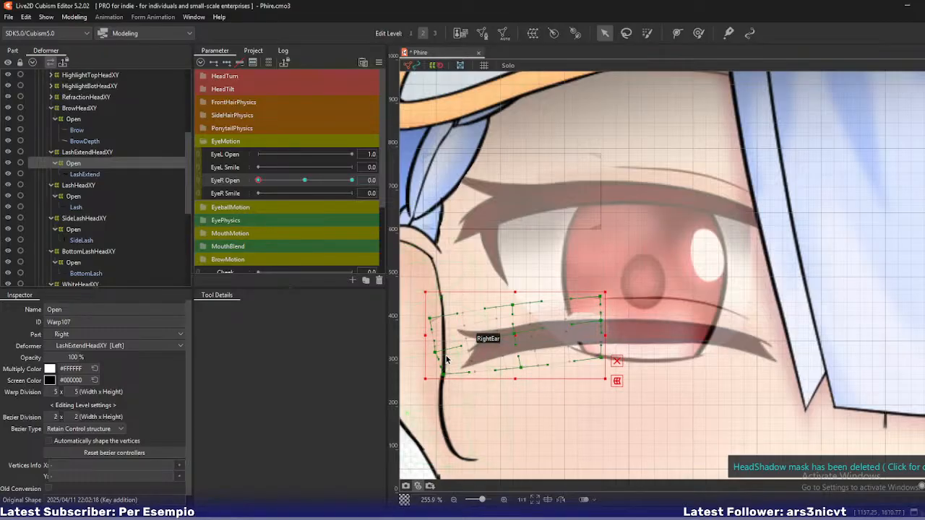
{"action": "left_click_drag", "start_coordinate": [446, 359], "coordinate": [450, 358]}
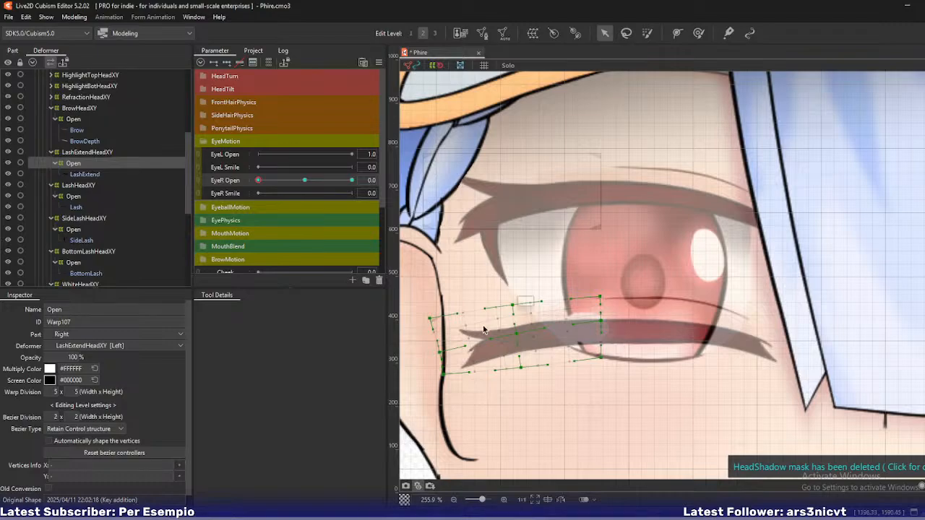
{"action": "left_click_drag", "start_coordinate": [258, 180], "coordinate": [248, 199]}
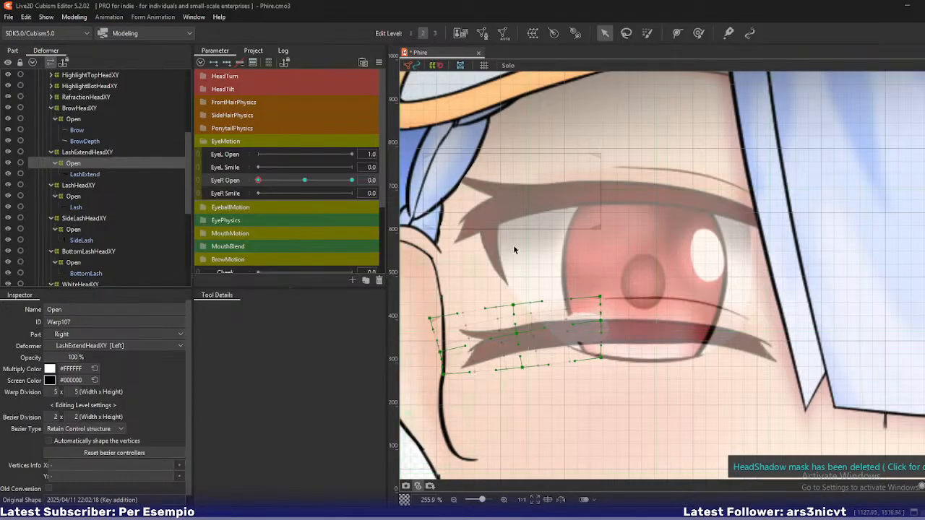
{"action": "scroll", "coordinate": [588, 231], "scroll_direction": "down", "scroll_amount": 2}
{"action": "left_click_drag", "start_coordinate": [547, 243], "coordinate": [510, 245]}
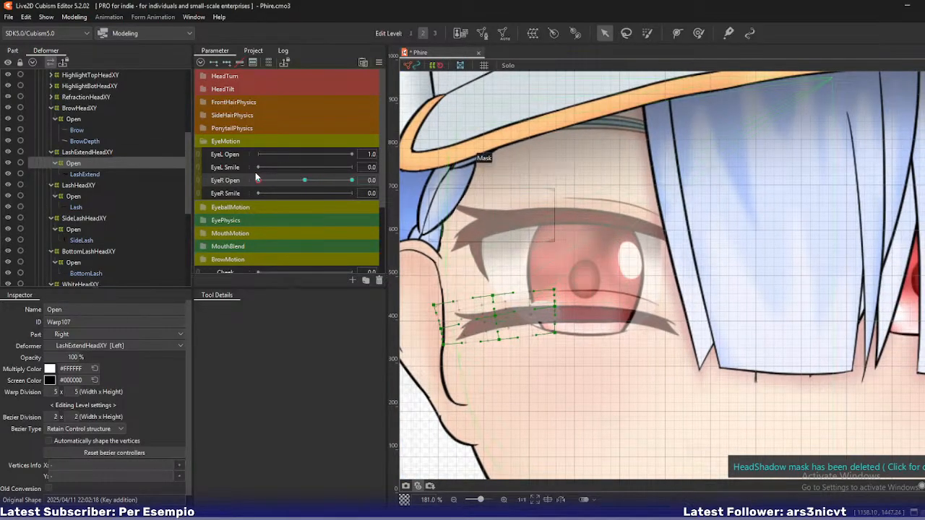
{"action": "left_click_drag", "start_coordinate": [258, 180], "coordinate": [226, 206]}
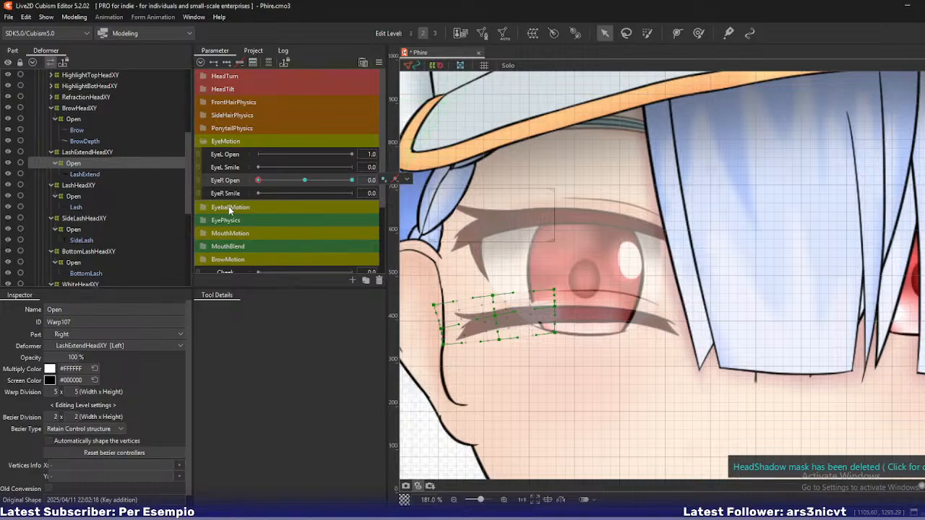
{"action": "left_click_drag", "start_coordinate": [258, 180], "coordinate": [233, 193]}
{"action": "left_click_drag", "start_coordinate": [470, 218], "coordinate": [478, 236]}
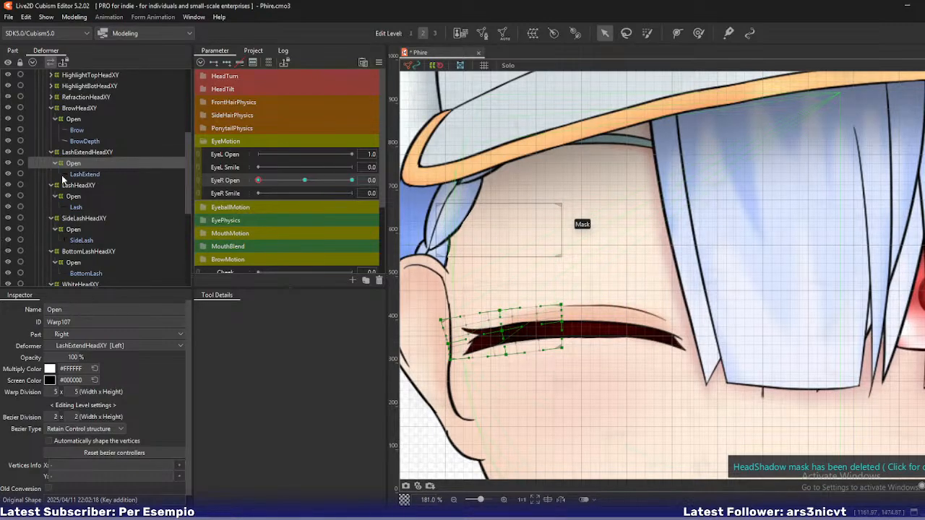
With EyeR Open at 1.0, duplicate the right eye's Open deformers for brow, lashes, eye white and eyelid
{"action": "left_click", "coordinate": [83, 117]}
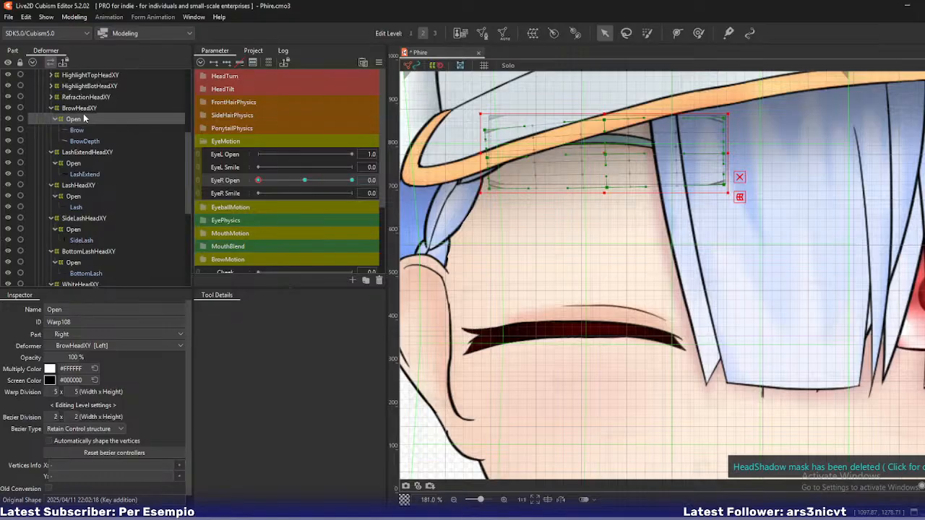
{"action": "left_click", "coordinate": [352, 180]}
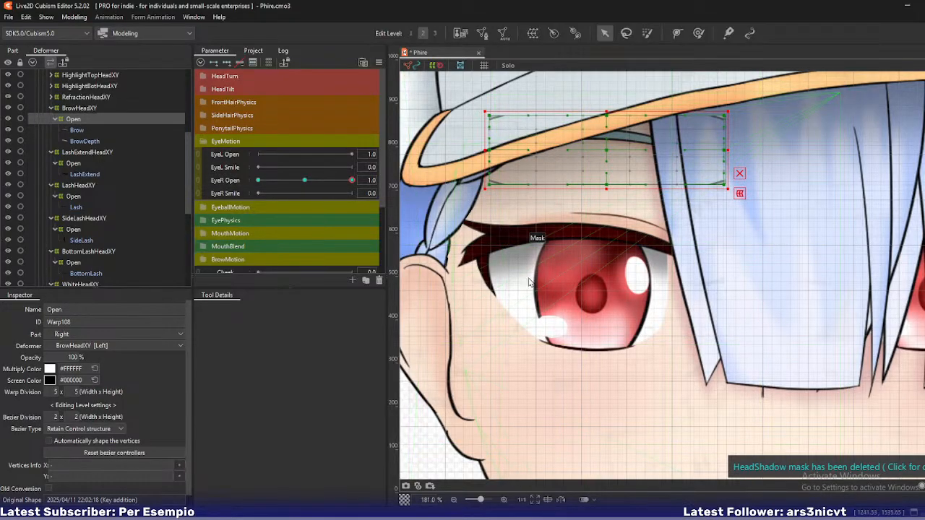
{"action": "scroll", "coordinate": [518, 267], "scroll_direction": "down", "scroll_amount": 2}
{"action": "left_click_drag", "start_coordinate": [518, 267], "coordinate": [451, 266]}
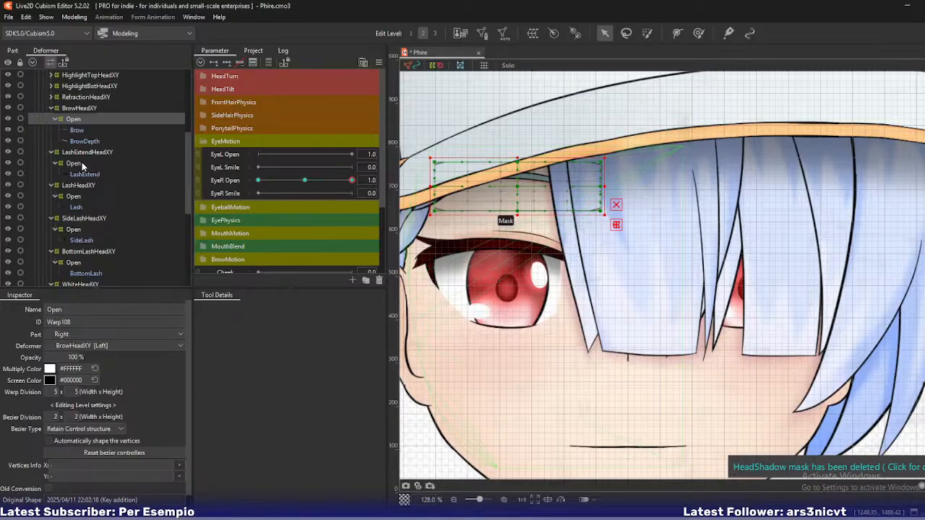
{"action": "left_click", "coordinate": [79, 164], "text": "ctrl"}
{"action": "left_click", "coordinate": [77, 197], "text": "ctrl"}
{"action": "left_click", "coordinate": [75, 230], "text": "ctrl"}
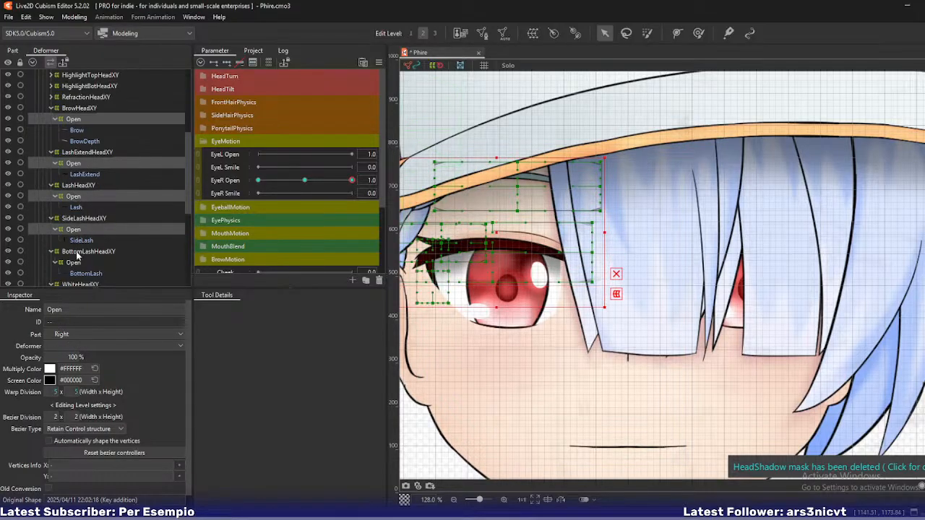
{"action": "left_click", "coordinate": [75, 262], "text": "ctrl"}
{"action": "scroll", "coordinate": [79, 260], "scroll_direction": "down", "scroll_amount": 2}
{"action": "left_click", "coordinate": [76, 256], "text": "ctrl"}
{"action": "scroll", "coordinate": [92, 250], "scroll_direction": "down", "scroll_amount": 2}
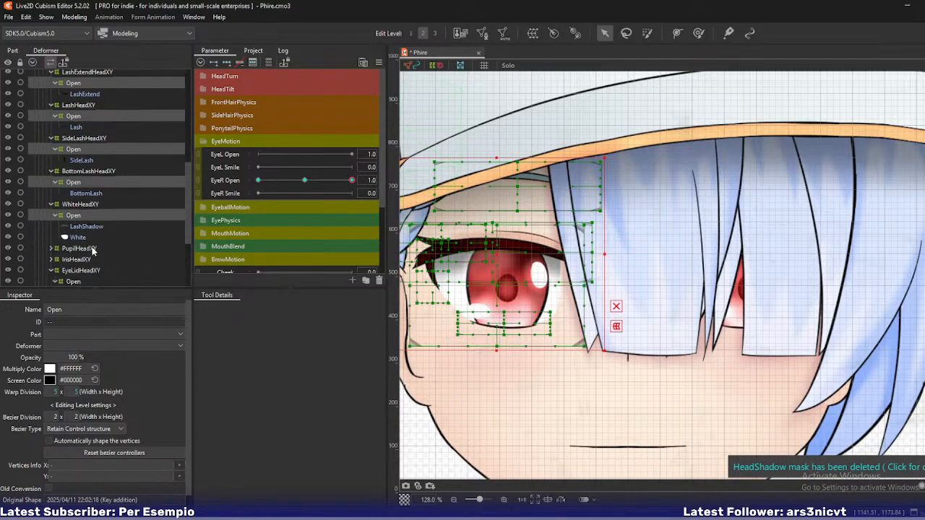
{"action": "scroll", "coordinate": [92, 246], "scroll_direction": "down", "scroll_amount": 2}
{"action": "left_click", "coordinate": [76, 242], "text": "ctrl"}
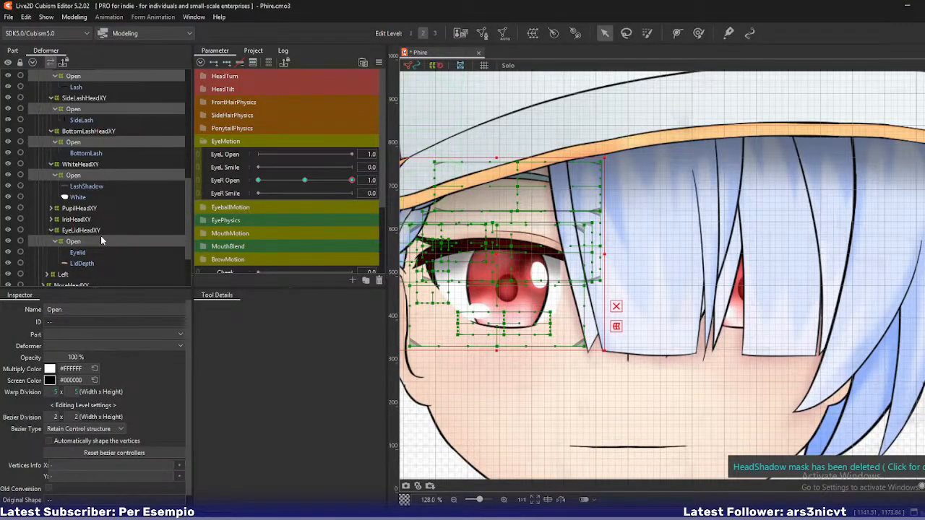
{"action": "key", "text": "ctrl+shift+v"}
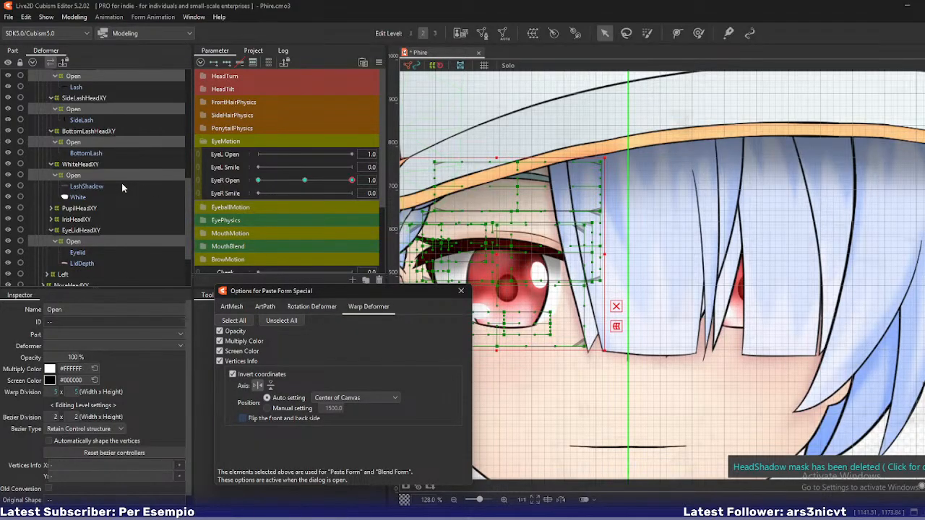
{"action": "left_click", "coordinate": [461, 290]}
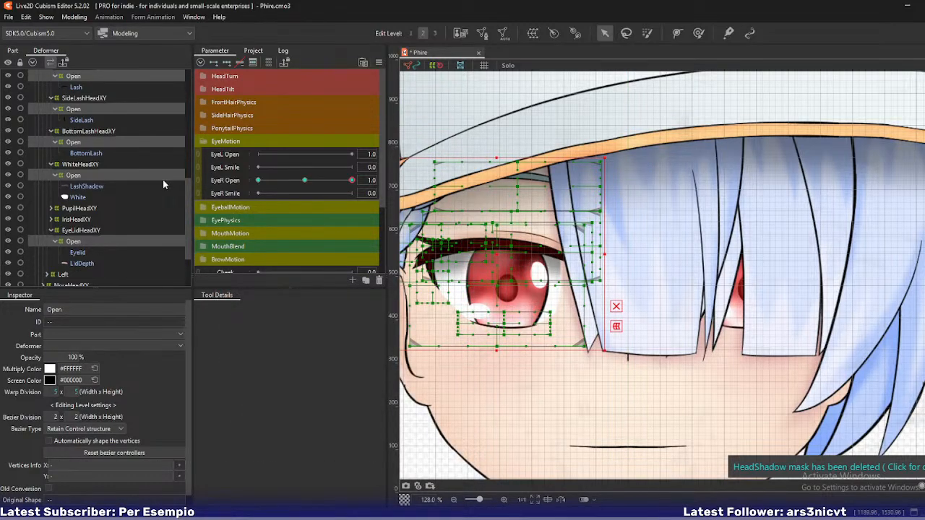
{"action": "scroll", "coordinate": [163, 184], "scroll_direction": "up", "scroll_amount": 3}
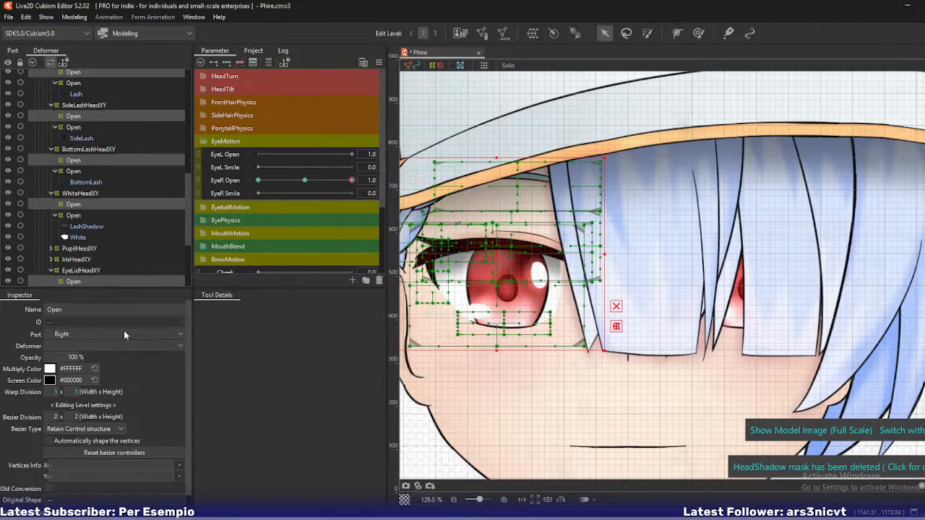
Assign the copied Open deformers to the Eyes part and try to reflect them horizontally
{"action": "left_click", "coordinate": [174, 337]}
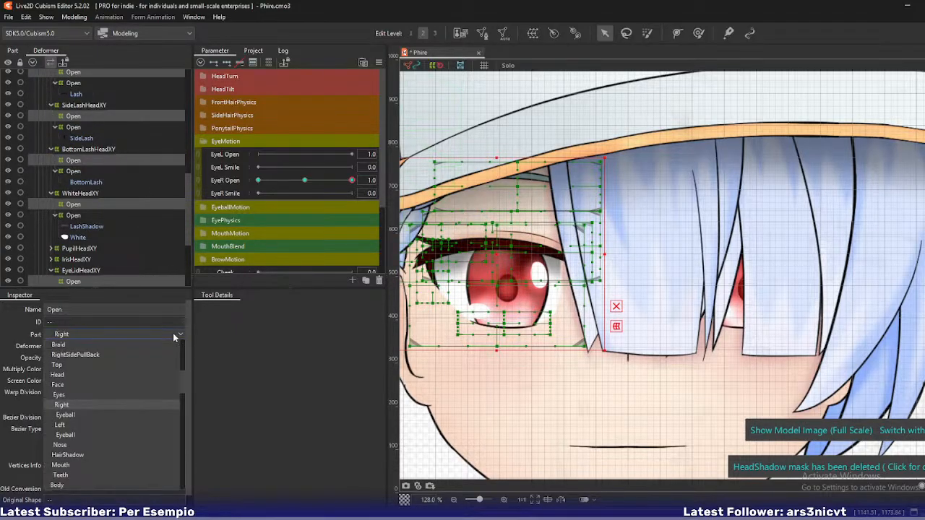
{"action": "left_click", "coordinate": [85, 394]}
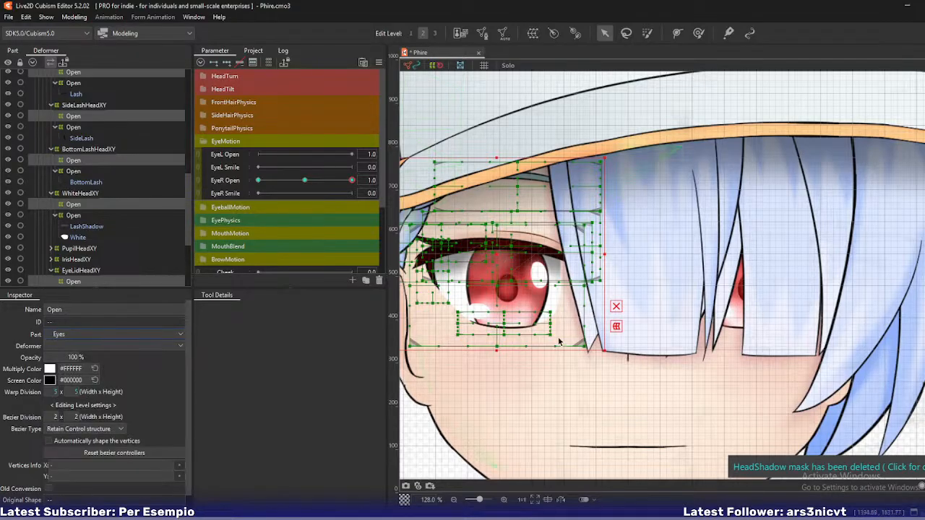
{"action": "right_click", "coordinate": [495, 383]}
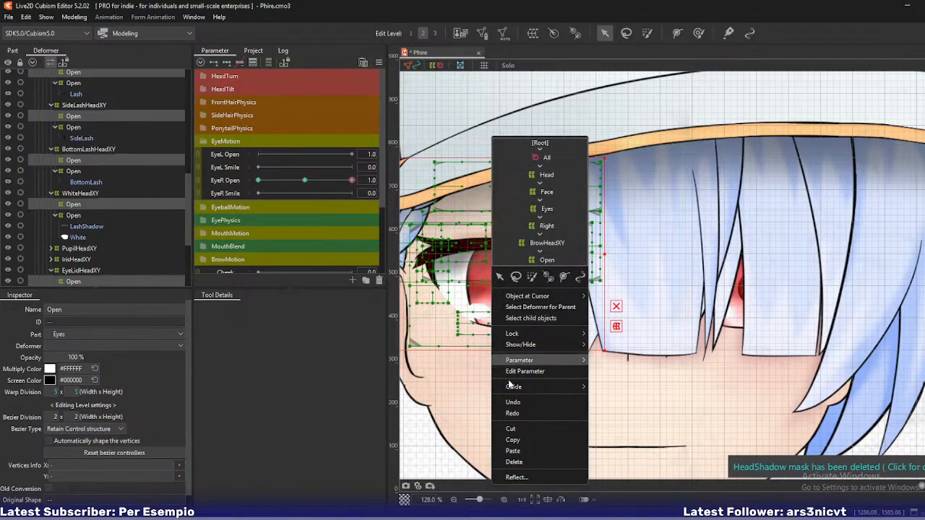
{"action": "left_click", "coordinate": [516, 476]}
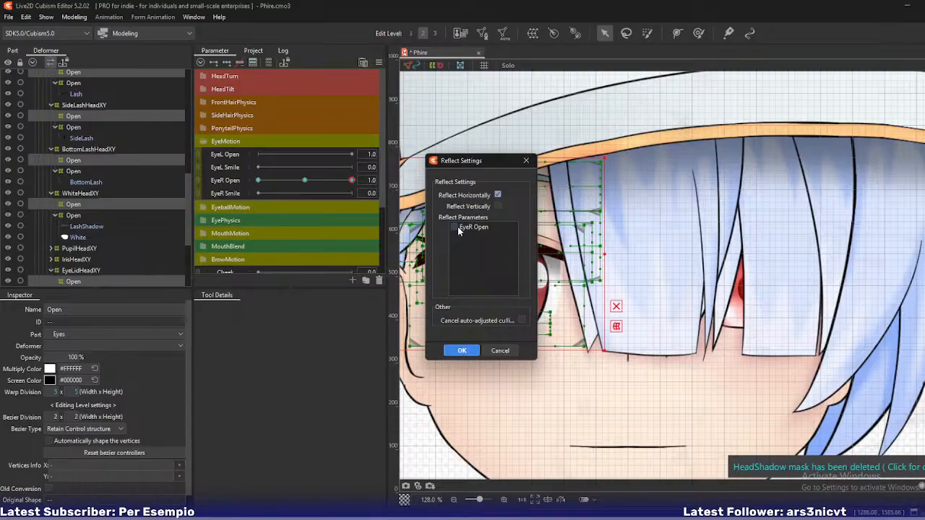
{"action": "left_click", "coordinate": [448, 348]}
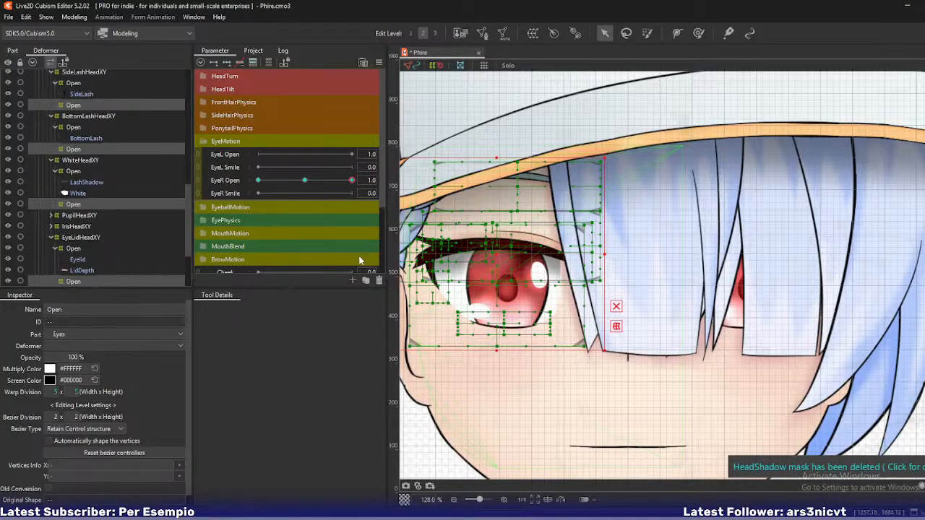
Move the copied Open deformers out of their individual HeadXY deformers by setting Eyes as their parent deformer
{"action": "scroll", "coordinate": [516, 302], "scroll_direction": "down", "scroll_amount": 3}
{"action": "scroll", "coordinate": [99, 215], "scroll_direction": "up", "scroll_amount": 6}
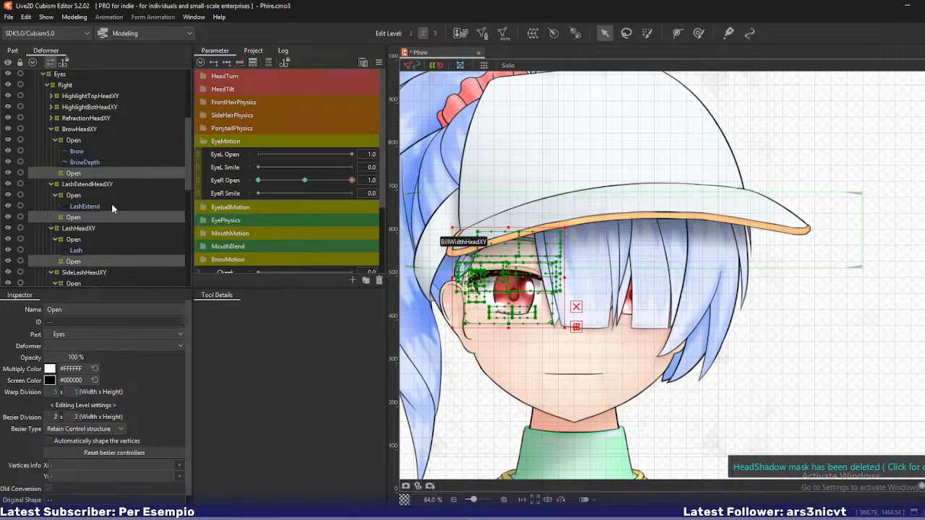
{"action": "left_click", "coordinate": [47, 85]}
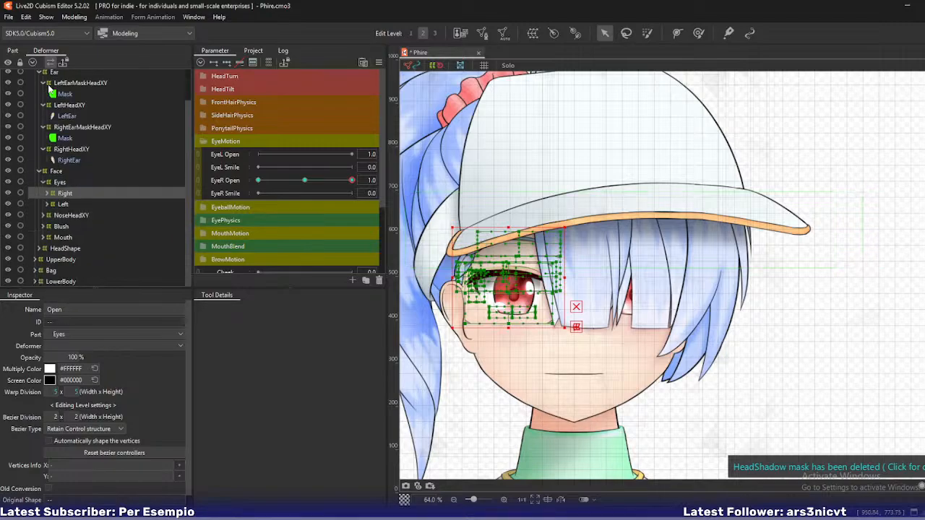
{"action": "left_click", "coordinate": [47, 193]}
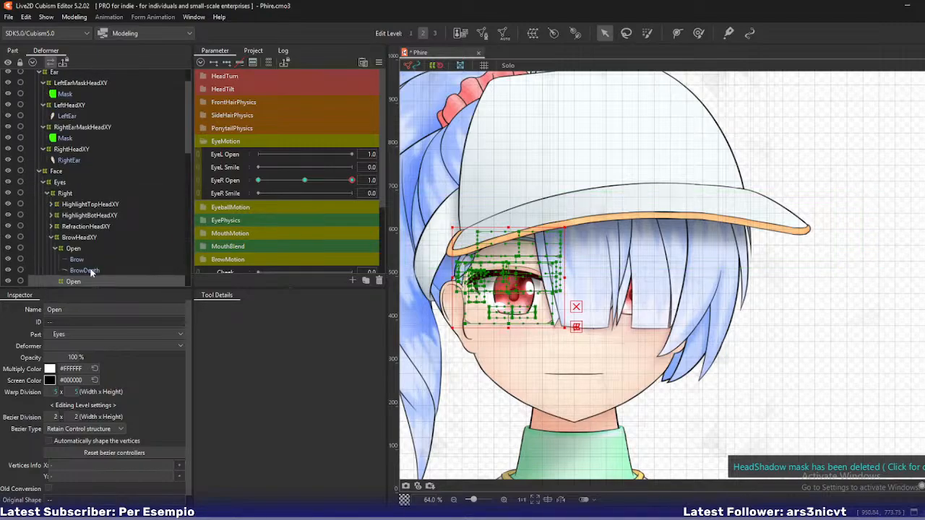
{"action": "left_click", "coordinate": [103, 346]}
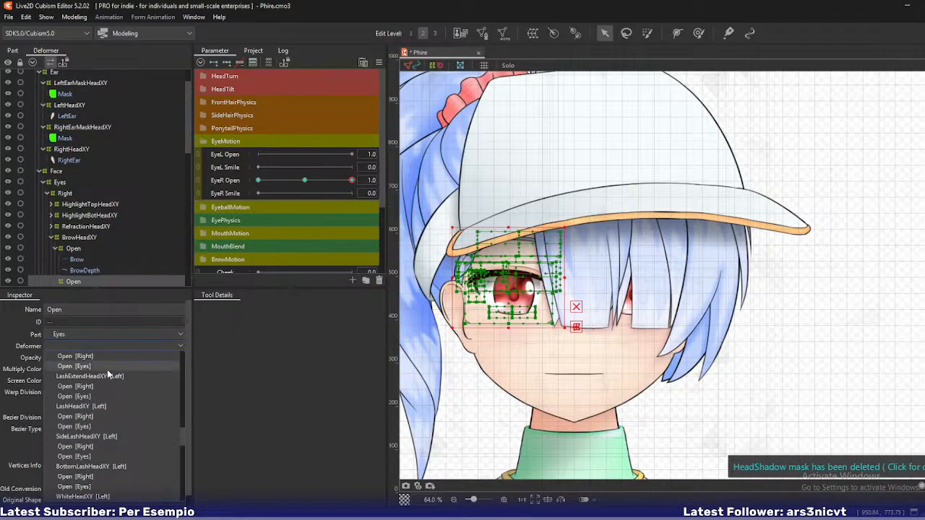
{"action": "scroll", "coordinate": [111, 388], "scroll_direction": "up", "scroll_amount": 3}
{"action": "scroll", "coordinate": [110, 400], "scroll_direction": "up", "scroll_amount": 1}
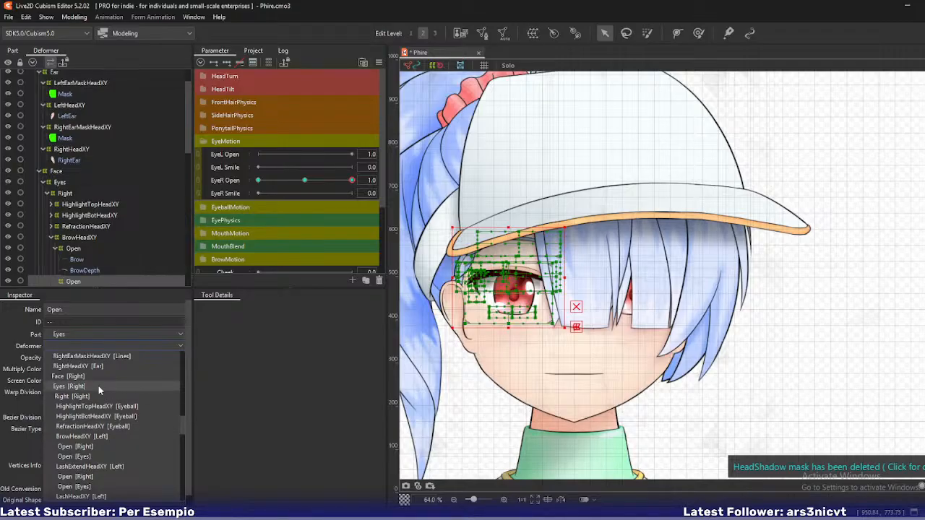
{"action": "left_click", "coordinate": [99, 388]}
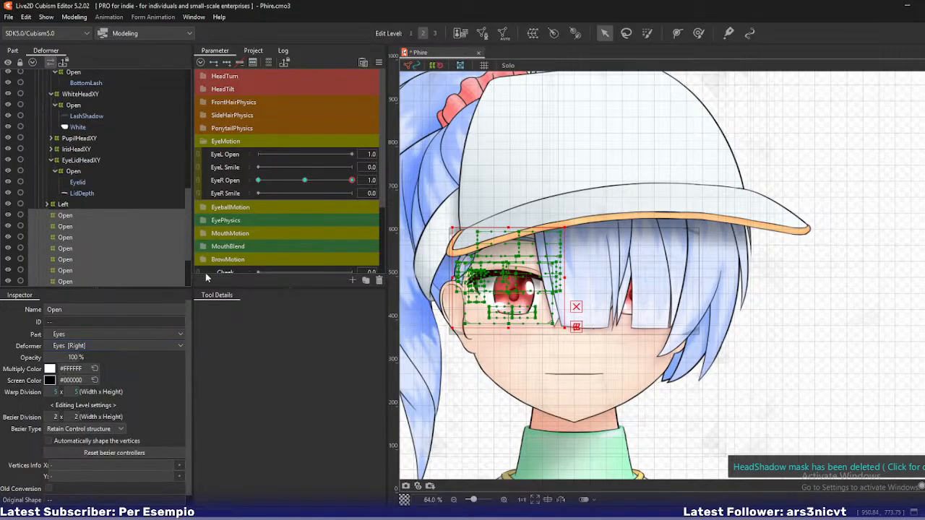
Reflect the copied Open deformers horizontally onto the left eye, leaving the EyeR Open parameter unreflected
{"action": "right_click", "coordinate": [509, 284]}
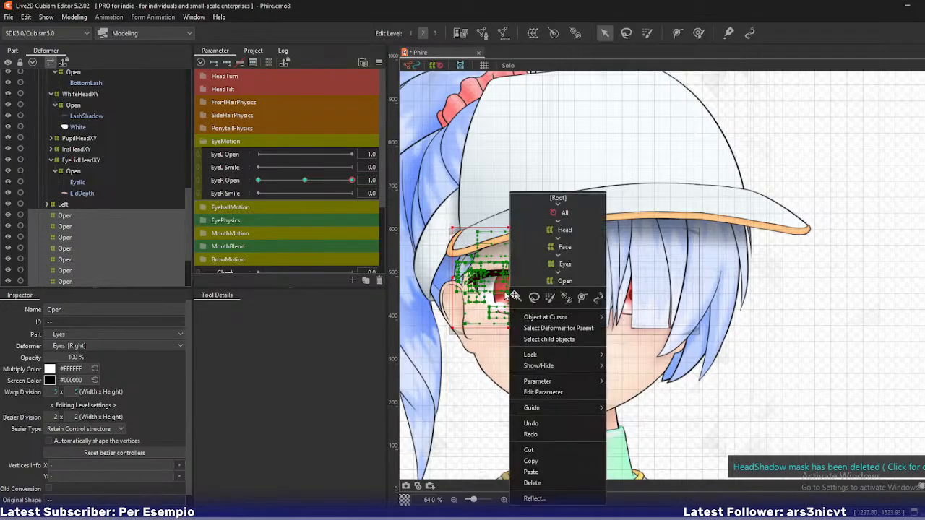
{"action": "left_click", "coordinate": [532, 472]}
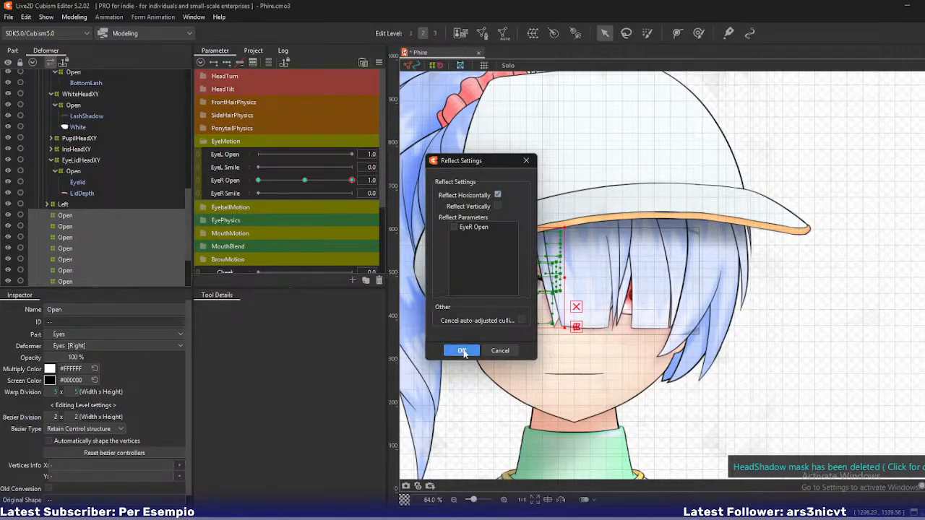
{"action": "left_click", "coordinate": [466, 351]}
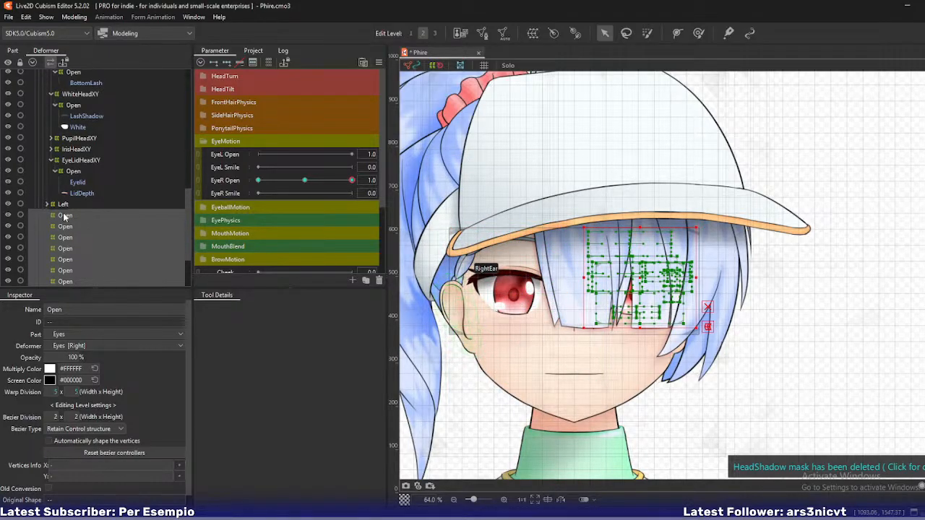
Set the left eye's Left deformer as the parent of the reflected Open deformers
{"action": "scroll", "coordinate": [63, 217], "scroll_direction": "down", "scroll_amount": 2}
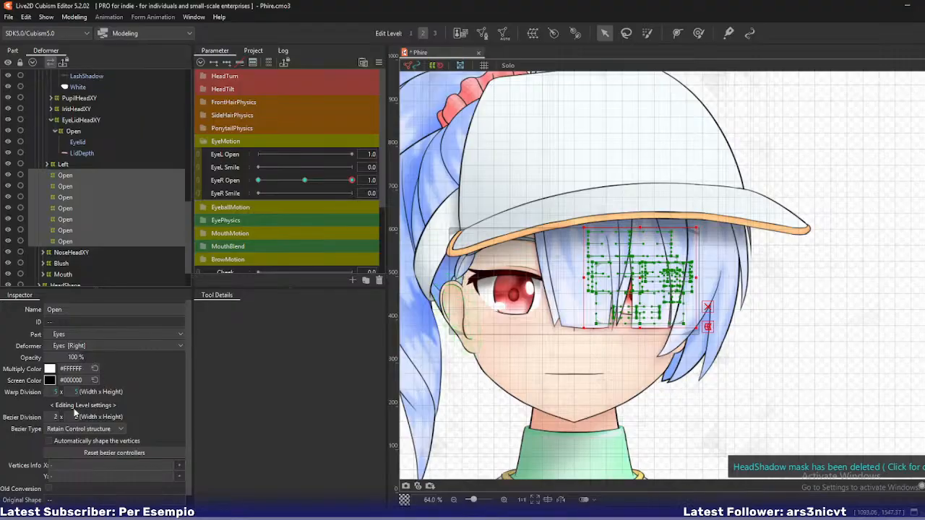
{"action": "left_click", "coordinate": [88, 345]}
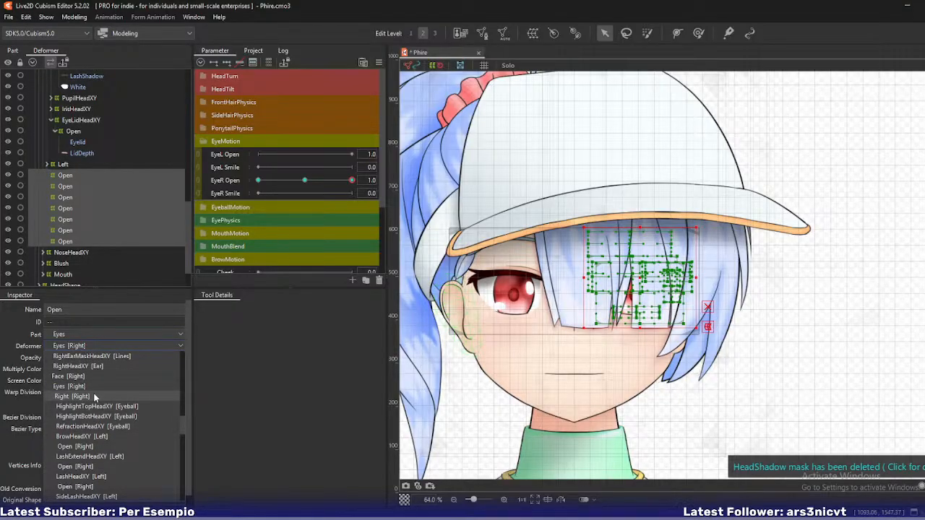
{"action": "scroll", "coordinate": [87, 466], "scroll_direction": "down", "scroll_amount": 3}
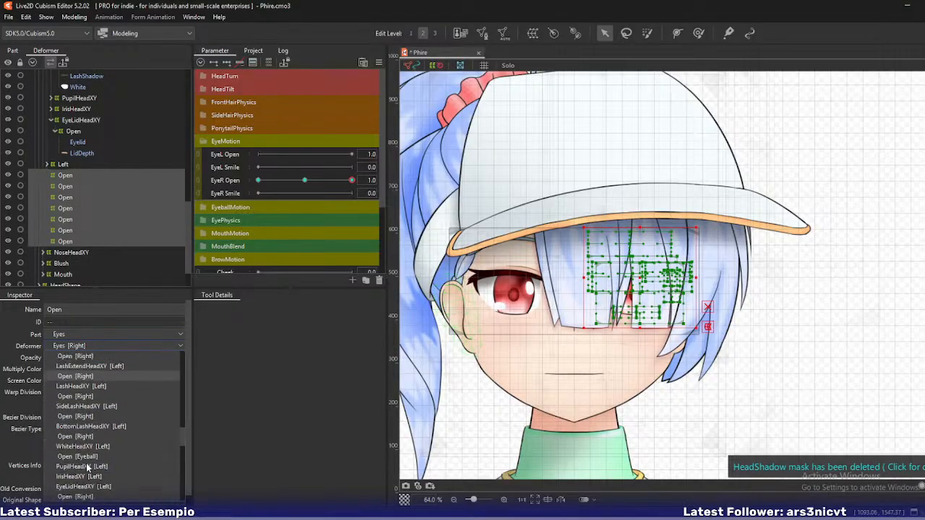
{"action": "scroll", "coordinate": [88, 467], "scroll_direction": "down", "scroll_amount": 3}
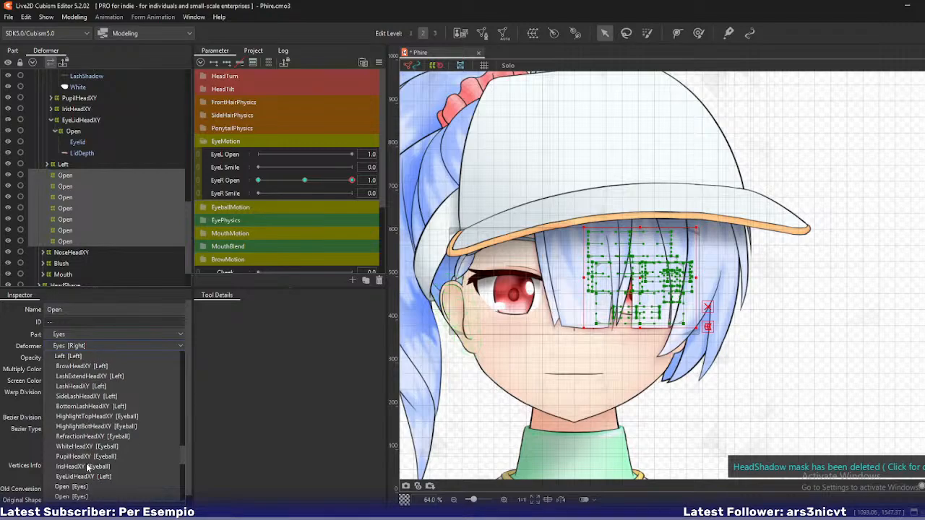
{"action": "scroll", "coordinate": [86, 463], "scroll_direction": "up", "scroll_amount": 1}
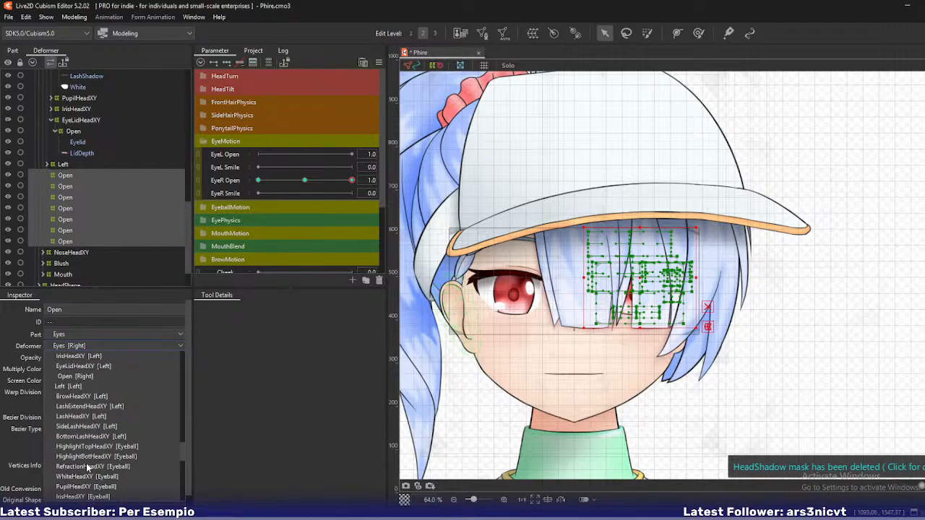
{"action": "left_click", "coordinate": [76, 386]}
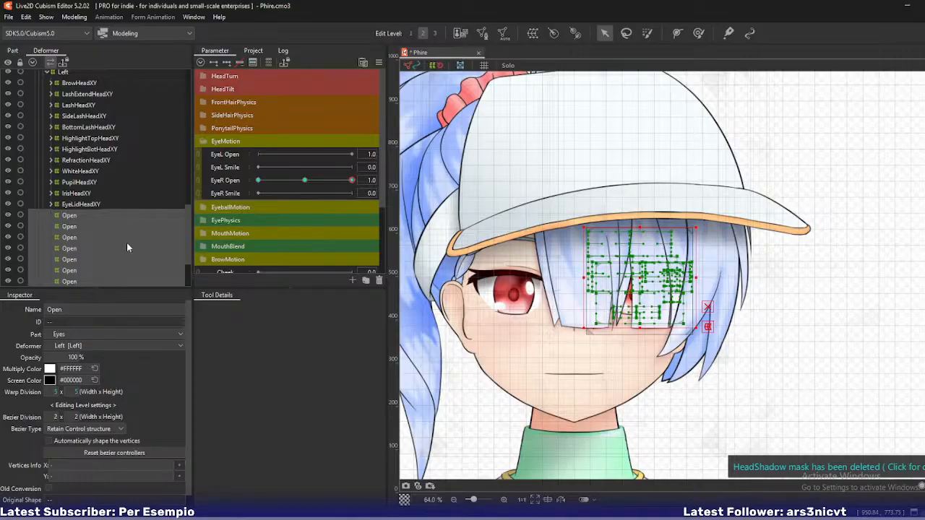
Place the reflected brow Open deformer under the left eye's BrowHeadXY and nest the brow meshes inside it
{"action": "left_click", "coordinate": [70, 215]}
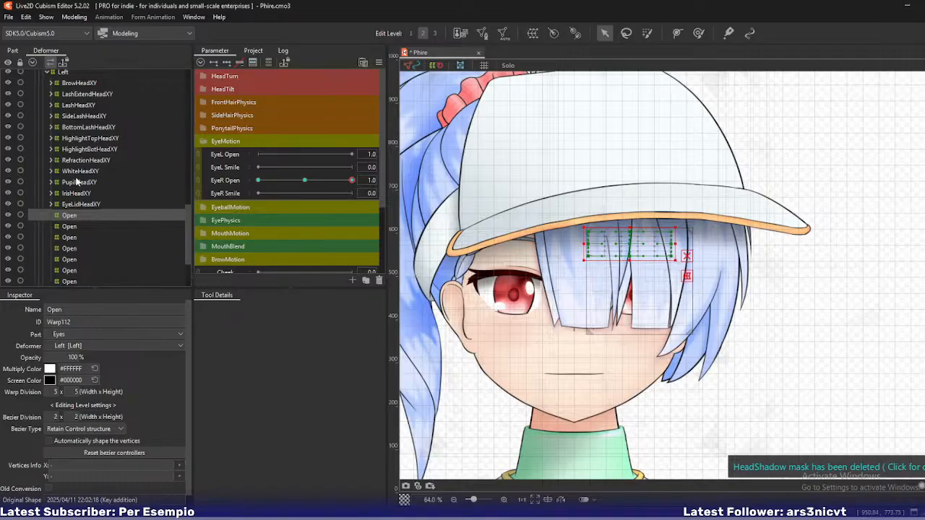
{"action": "left_click", "coordinate": [51, 82]}
{"action": "left_click_drag", "start_coordinate": [79, 236], "coordinate": [51, 115]}
{"action": "left_click", "coordinate": [76, 95]}
{"action": "left_click", "coordinate": [75, 106], "text": "shift"}
Place the lash extension's Open deformer under the left LashExtendHeadXY and nest the LashExtend mesh inside it
{"action": "left_click", "coordinate": [70, 227]}
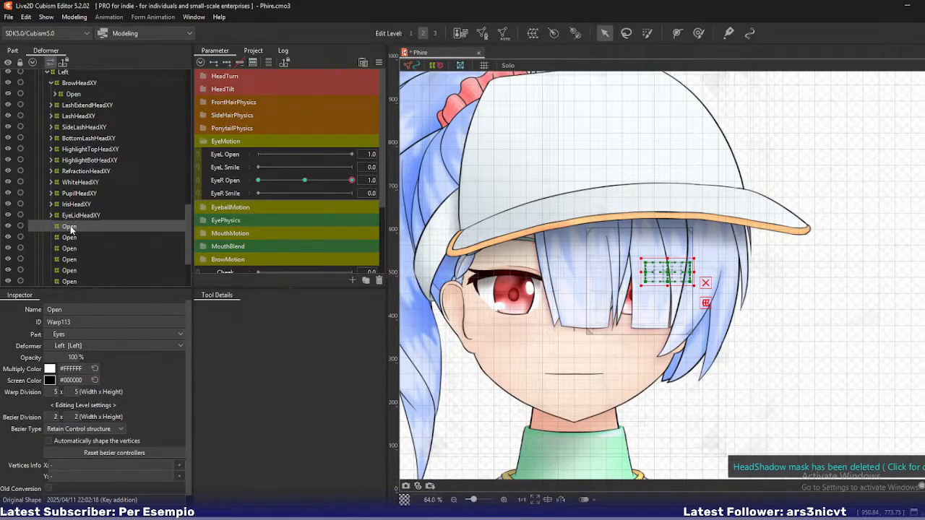
{"action": "left_click", "coordinate": [50, 105]}
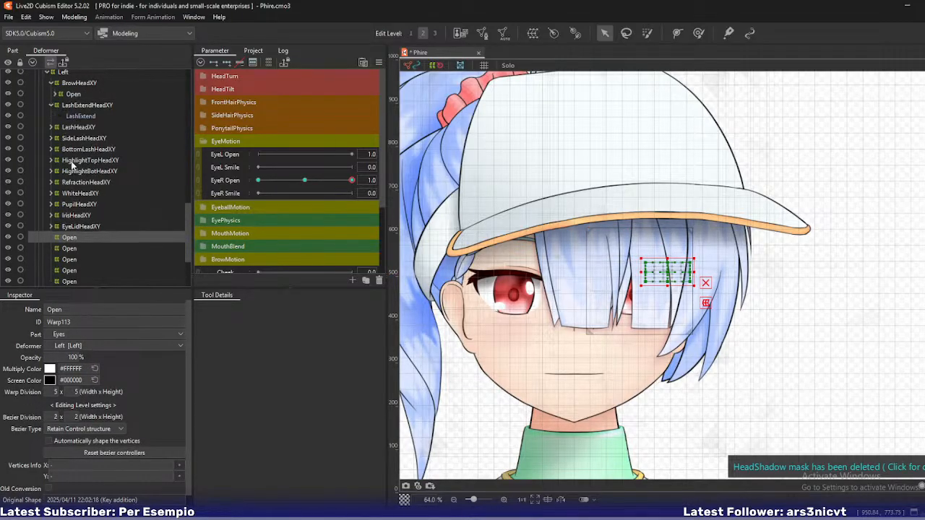
{"action": "left_click_drag", "start_coordinate": [72, 238], "coordinate": [75, 128]}
Place the upper lash's Open deformer under the left LashHeadXY and nest the Lash mesh inside it
{"action": "left_click", "coordinate": [50, 128]}
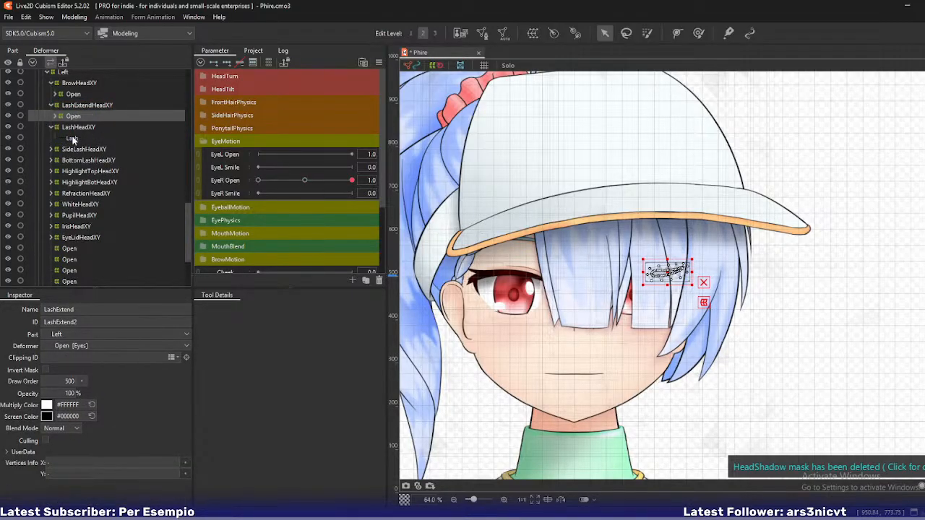
{"action": "left_click", "coordinate": [69, 249]}
{"action": "left_click_drag", "start_coordinate": [70, 250], "coordinate": [76, 152]}
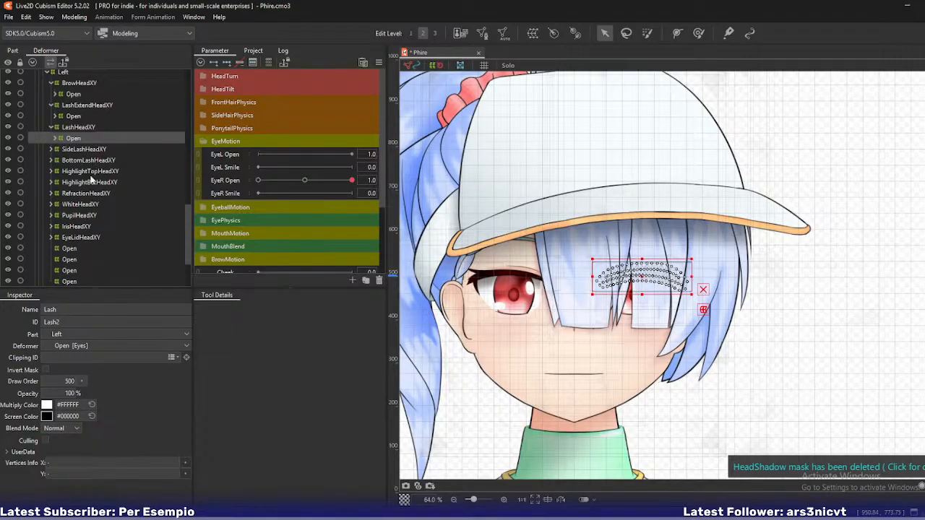
Place the side lash's reflected Open deformer under the left SideLashHeadXY and nest the SideLash mesh inside it
{"action": "left_click", "coordinate": [70, 249]}
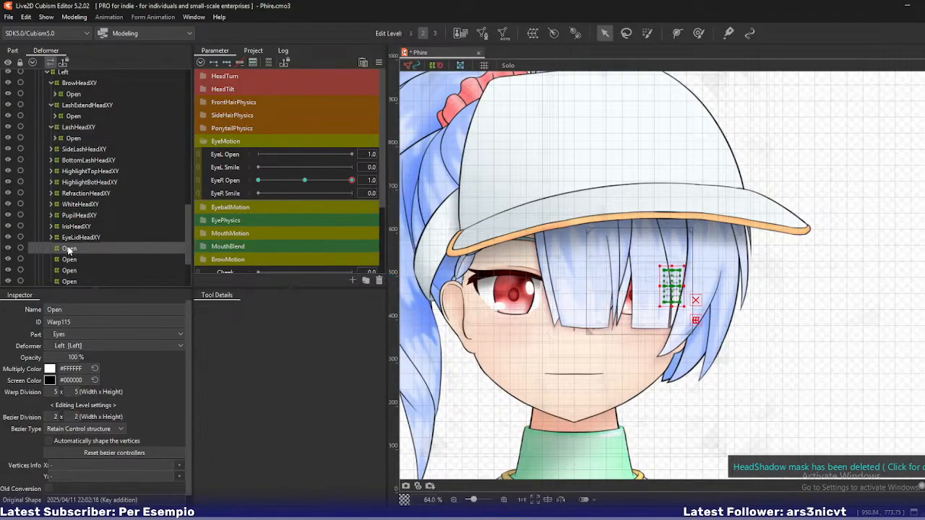
{"action": "left_click", "coordinate": [51, 150]}
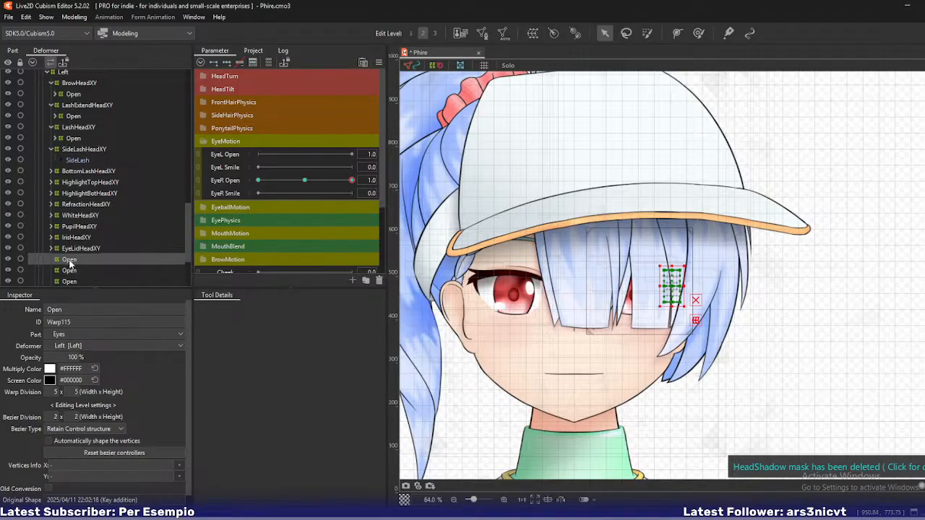
{"action": "left_click_drag", "start_coordinate": [72, 262], "coordinate": [78, 177]}
{"action": "left_click", "coordinate": [80, 159]}
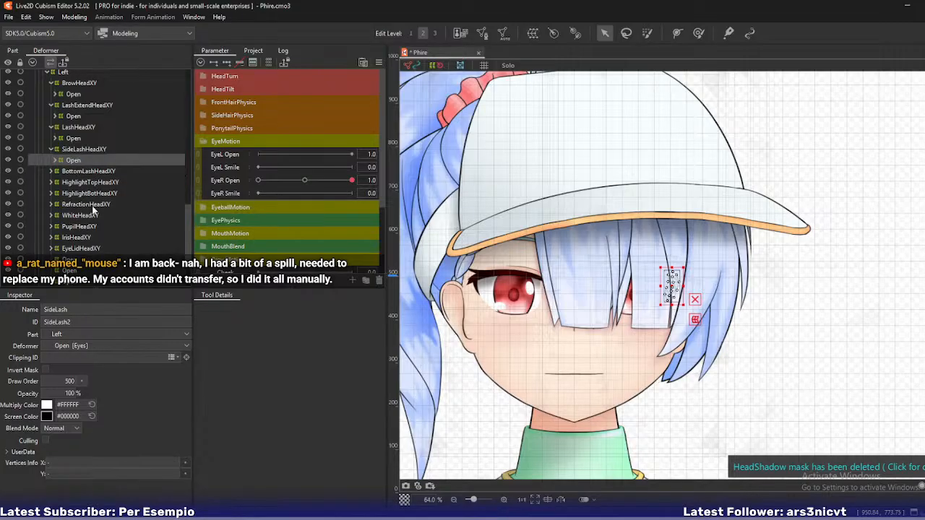
Place the bottom lash's Open deformer under the left BottomLashHeadXY and nest the BottomLash mesh inside it
{"action": "scroll", "coordinate": [93, 208], "scroll_direction": "down", "scroll_amount": 2}
{"action": "left_click", "coordinate": [64, 219]}
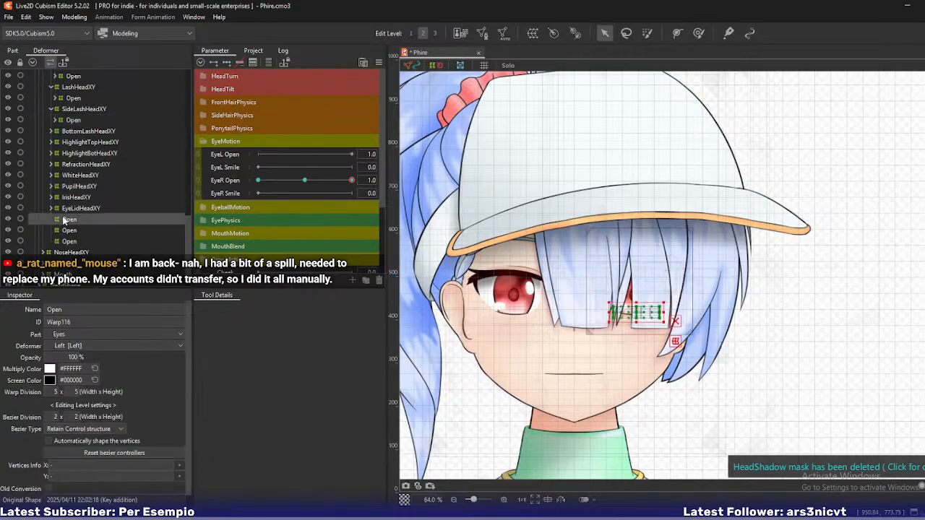
{"action": "left_click", "coordinate": [51, 131]}
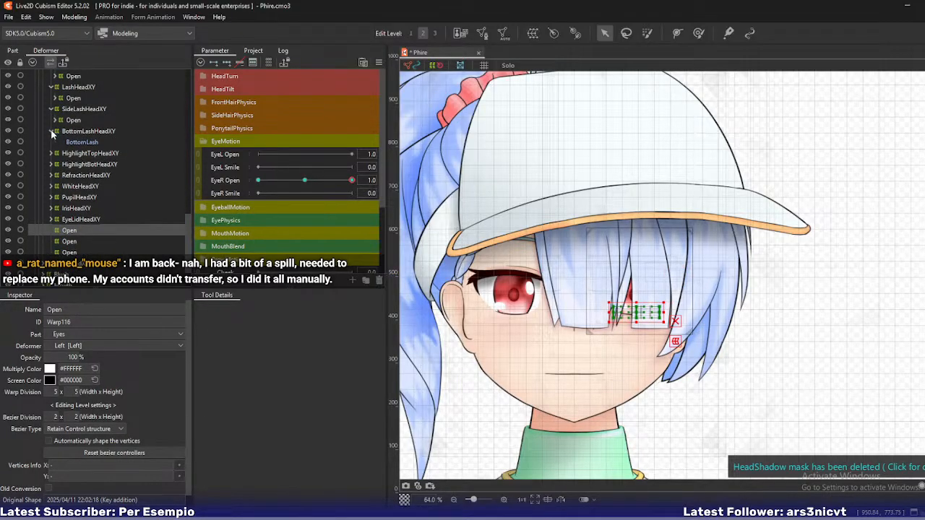
{"action": "left_click_drag", "start_coordinate": [69, 230], "coordinate": [75, 154]}
{"action": "left_click", "coordinate": [77, 141]}
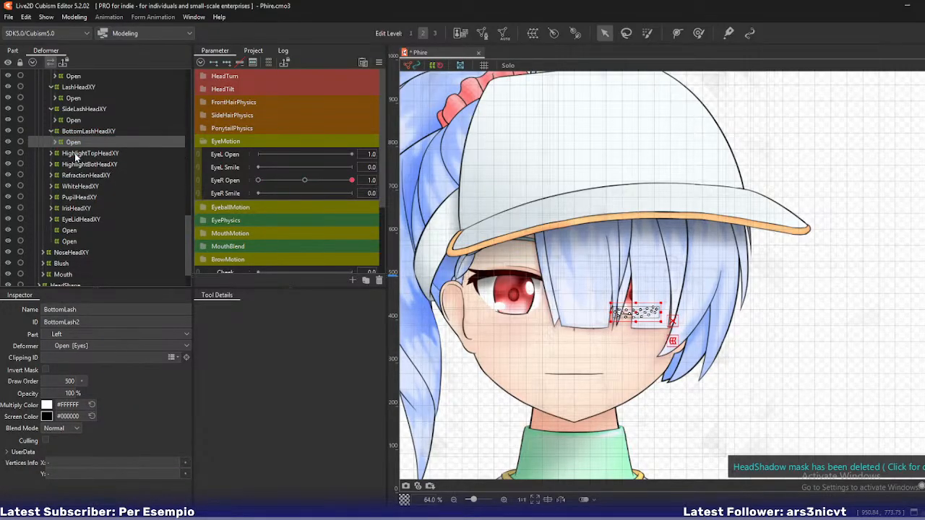
Place the eye white's Open deformer under the left WhiteHeadXY and nest the LashShadow and White meshes inside it
{"action": "left_click", "coordinate": [69, 231]}
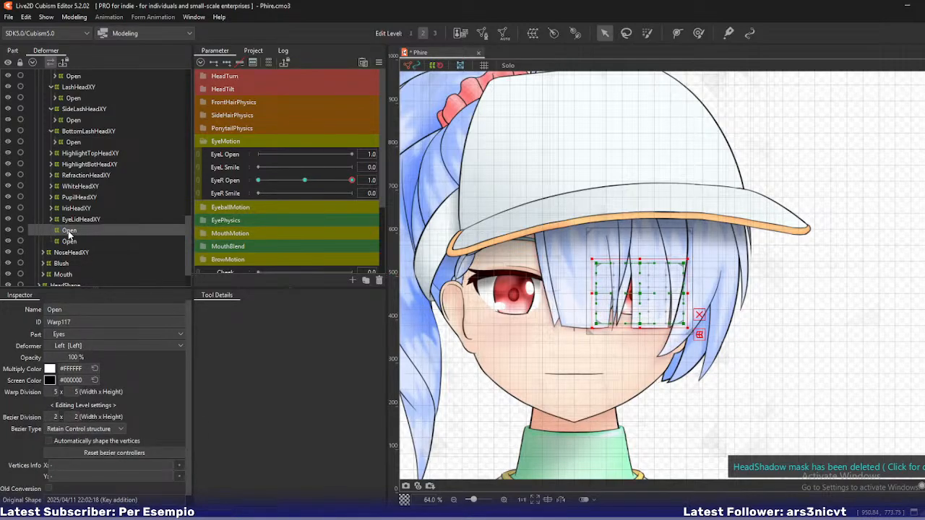
{"action": "left_click", "coordinate": [51, 187]}
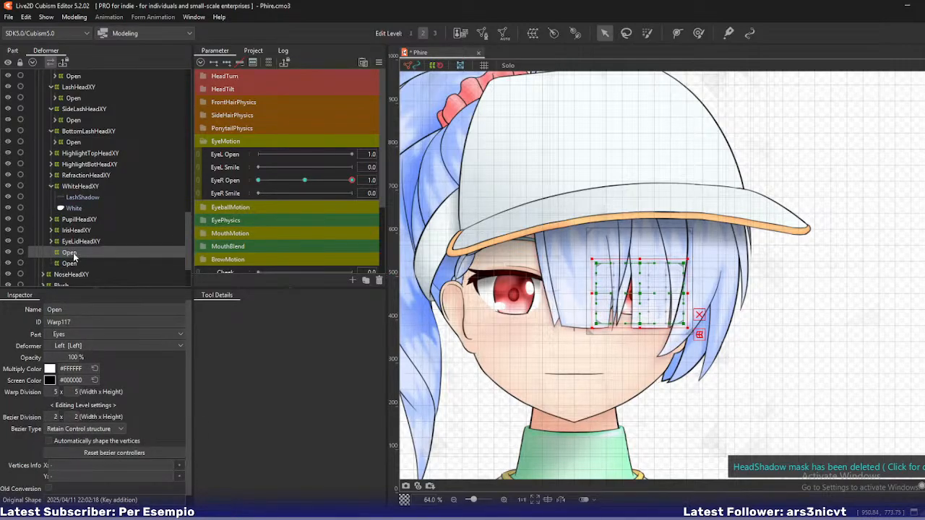
{"action": "left_click_drag", "start_coordinate": [70, 254], "coordinate": [73, 218]}
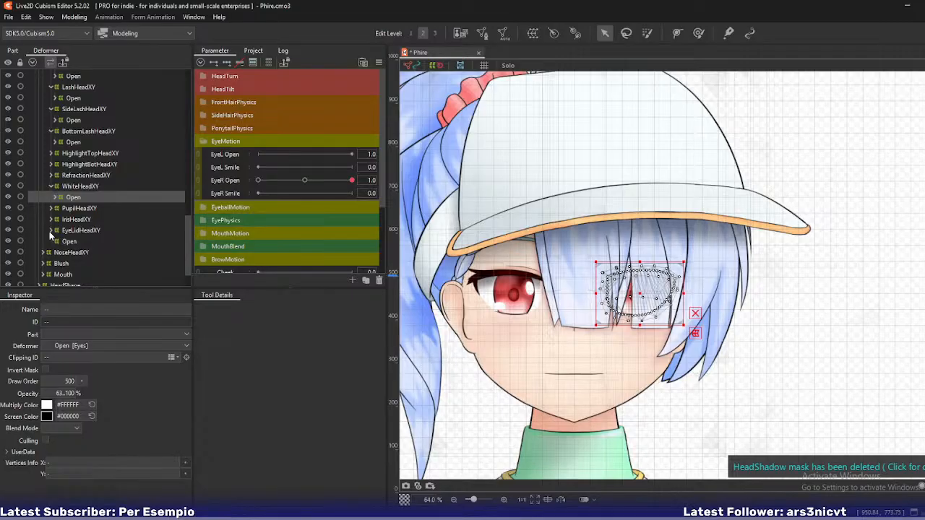
Place the last Open deformer under the left EyeLidHeadXY and nest the Eyelid and LidDepth meshes inside it
{"action": "left_click", "coordinate": [51, 230]}
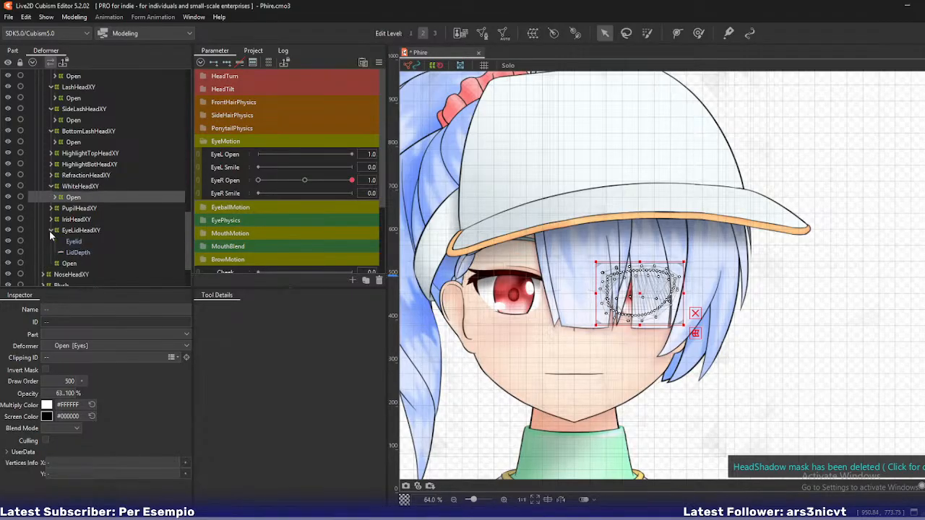
{"action": "left_click", "coordinate": [64, 263]}
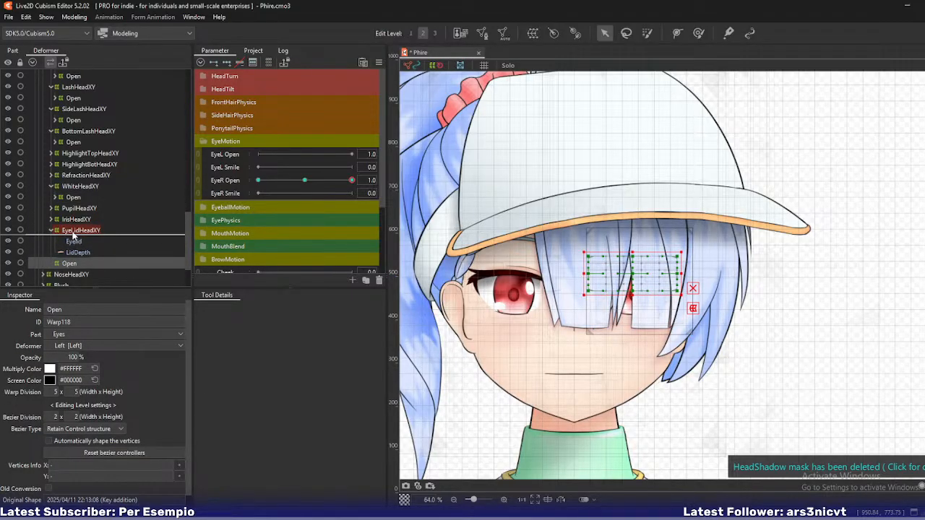
{"action": "left_click", "coordinate": [73, 241]}
{"action": "left_click", "coordinate": [78, 252], "text": "shift"}
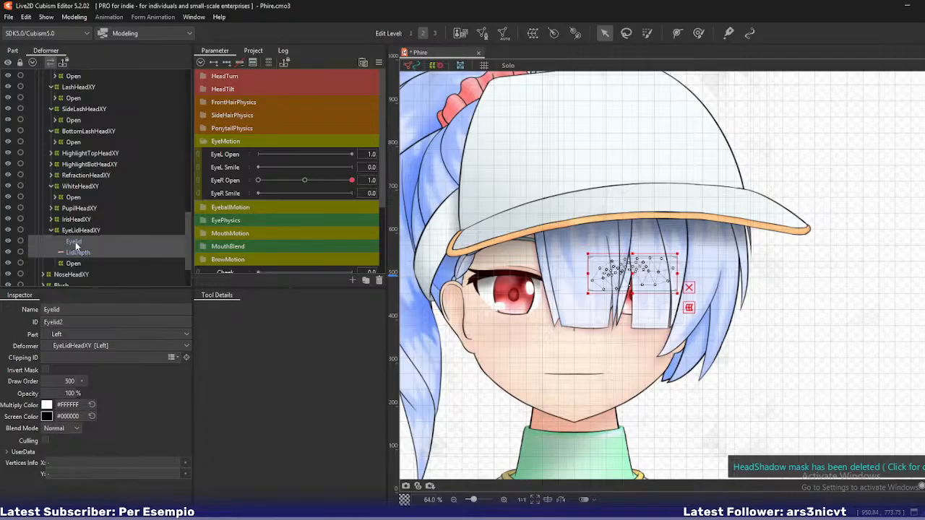
{"action": "left_click_drag", "start_coordinate": [75, 242], "coordinate": [75, 268]}
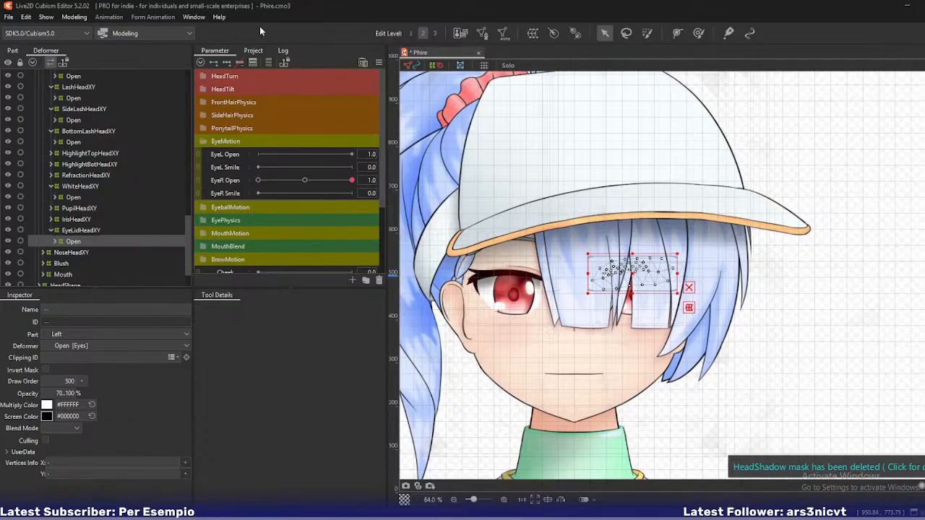
Set EyeR Open to 0.0 to preview the closing motion on both eyes
{"action": "left_click", "coordinate": [281, 7]}
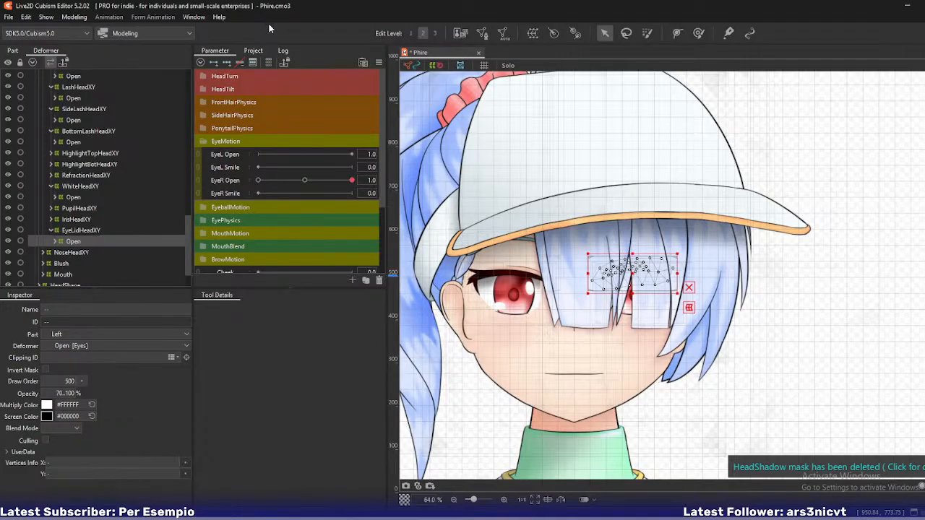
{"action": "left_click_drag", "start_coordinate": [574, 173], "coordinate": [551, 188]}
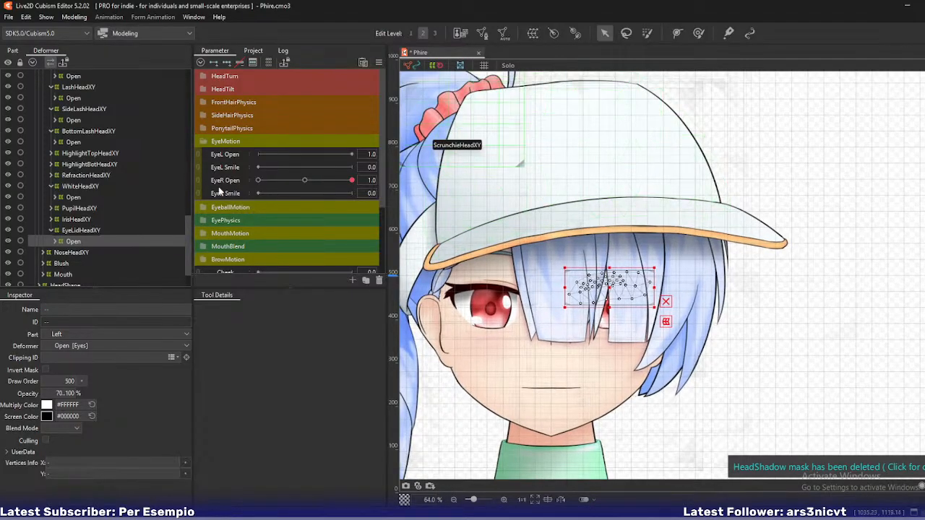
{"action": "left_click_drag", "start_coordinate": [349, 183], "coordinate": [207, 191]}
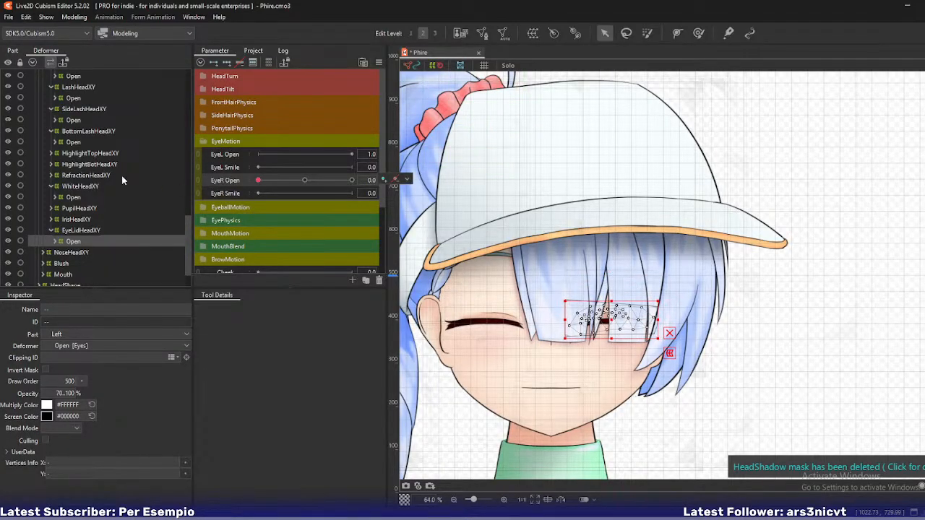
Try to adjust the opacity of the Hair deformer
{"action": "scroll", "coordinate": [94, 189], "scroll_direction": "up", "scroll_amount": 10}
{"action": "scroll", "coordinate": [85, 195], "scroll_direction": "up", "scroll_amount": 1}
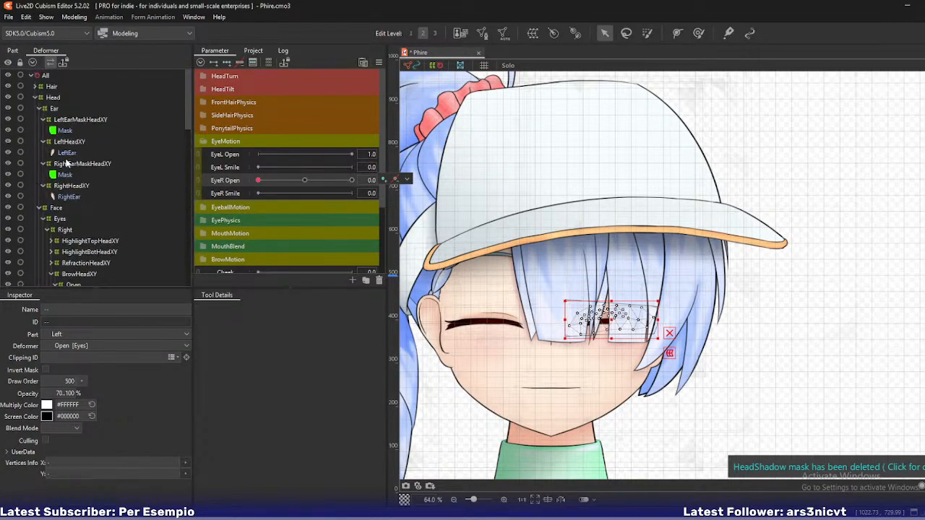
{"action": "left_click", "coordinate": [49, 86]}
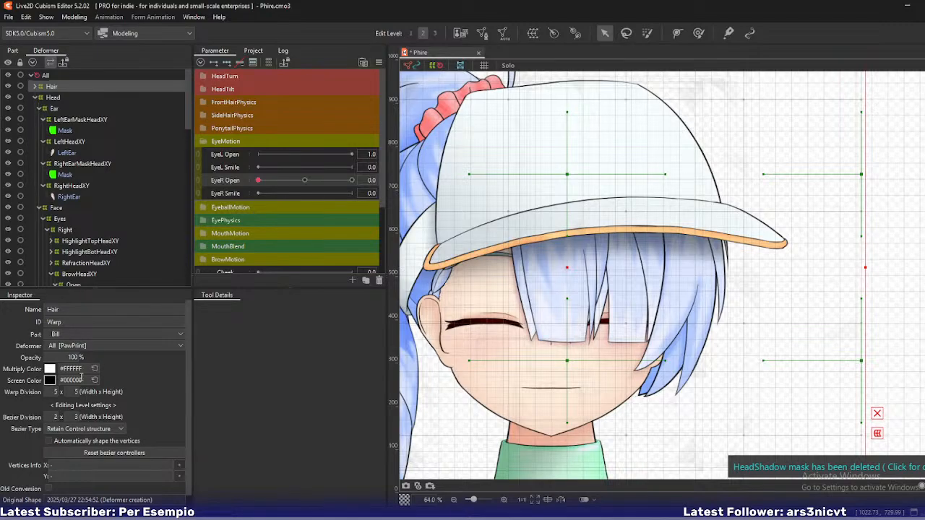
{"action": "left_click_drag", "start_coordinate": [76, 357], "coordinate": [101, 357]}
Select all the left eye's Open deformers together: brow, lash extension, upper lash, side lash, bottom lash, white and eyelid
{"action": "scroll", "coordinate": [156, 205], "scroll_direction": "down", "scroll_amount": 10}
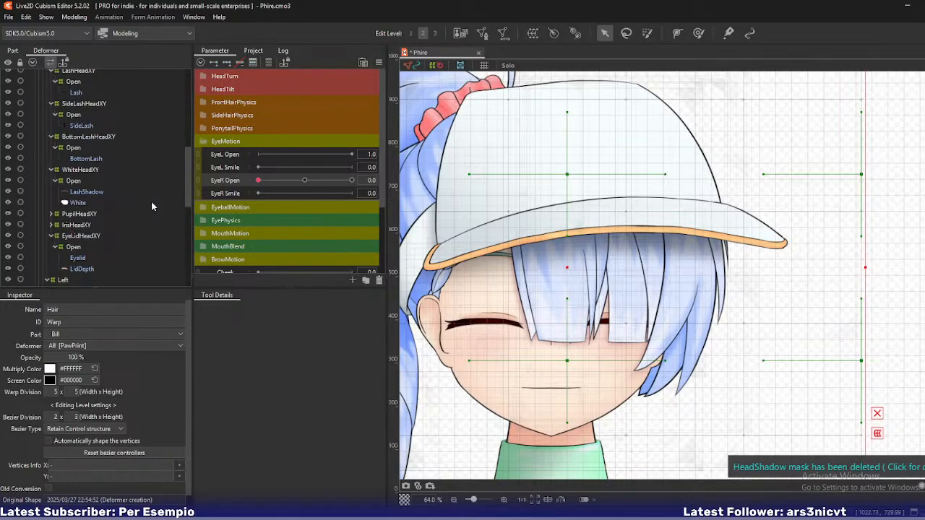
{"action": "scroll", "coordinate": [151, 205], "scroll_direction": "down", "scroll_amount": 2}
{"action": "left_click", "coordinate": [73, 142]}
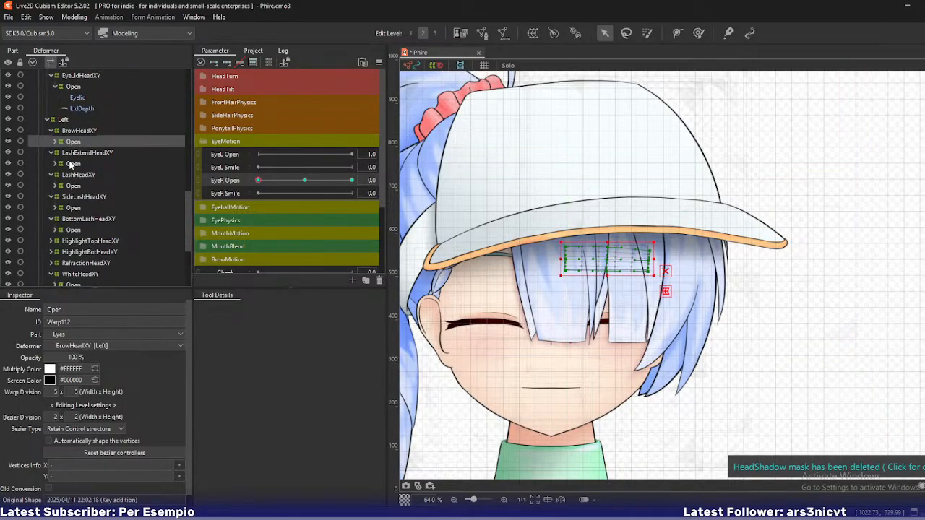
{"action": "left_click", "coordinate": [73, 164], "text": "ctrl"}
{"action": "left_click", "coordinate": [73, 186], "text": "ctrl"}
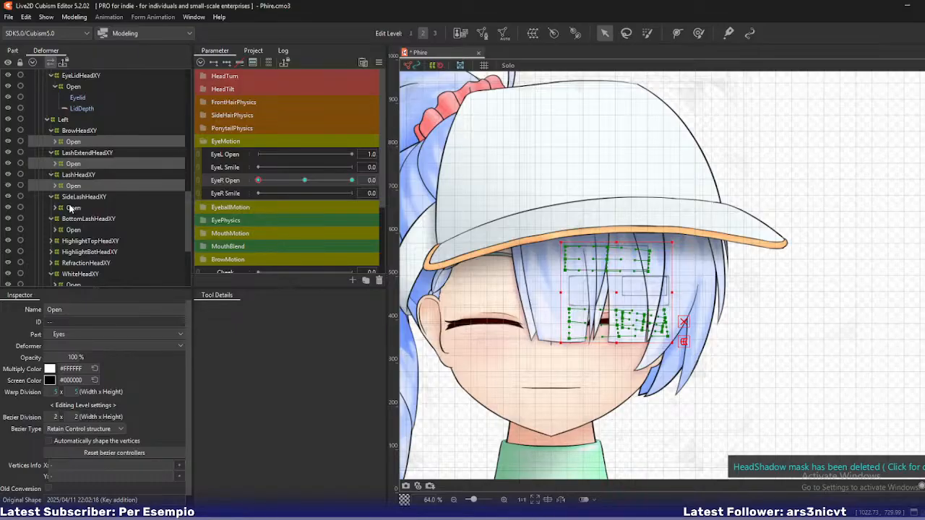
{"action": "left_click", "coordinate": [71, 208], "text": "ctrl"}
{"action": "left_click", "coordinate": [73, 230], "text": "ctrl"}
{"action": "scroll", "coordinate": [83, 220], "scroll_direction": "down", "scroll_amount": 3}
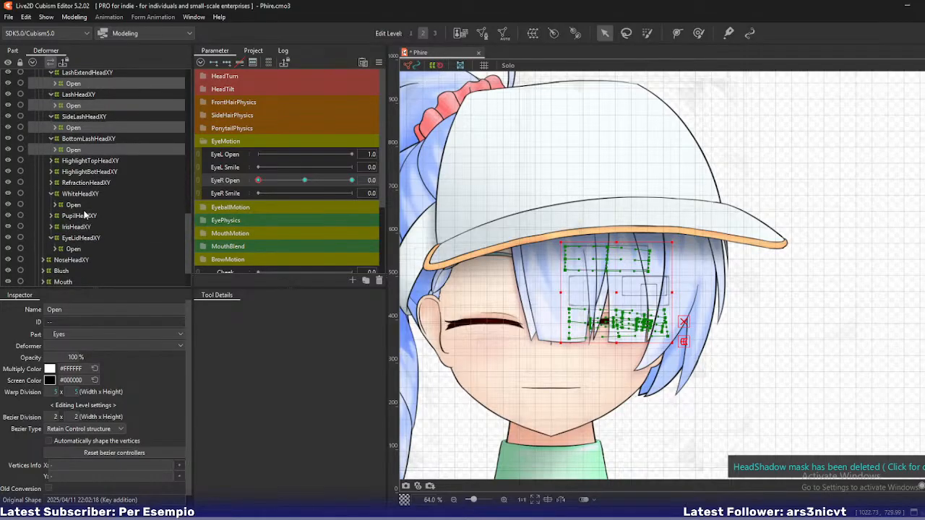
{"action": "left_click", "coordinate": [79, 205], "text": "ctrl"}
{"action": "left_click", "coordinate": [72, 248], "text": "ctrl"}
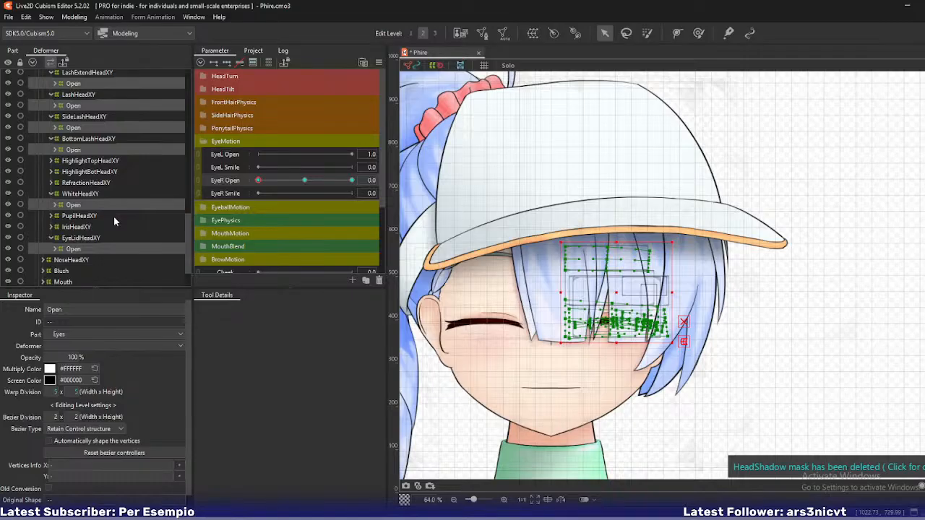
Scrub EyeR Open between closed and half open to check the selected deformers' motion, returning it to 0.0
{"action": "left_click", "coordinate": [261, 181]}
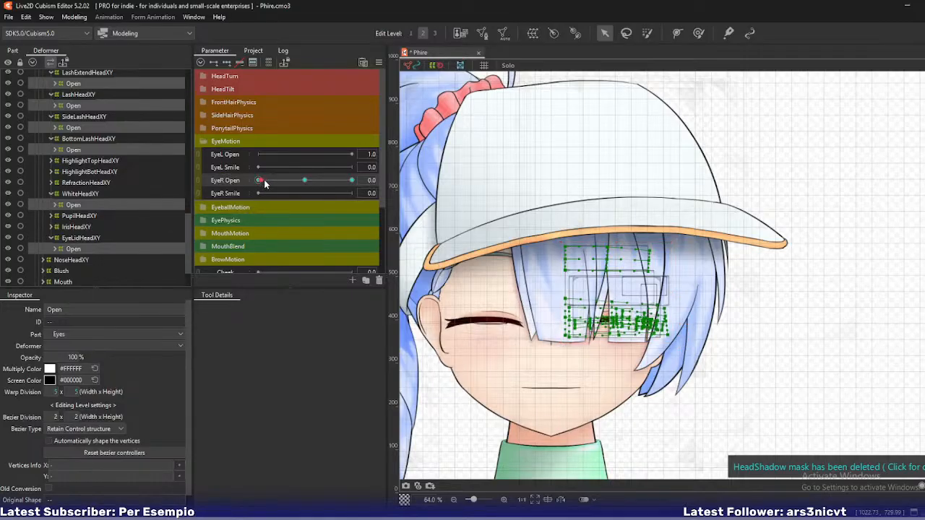
{"action": "left_click_drag", "start_coordinate": [265, 183], "coordinate": [243, 191]}
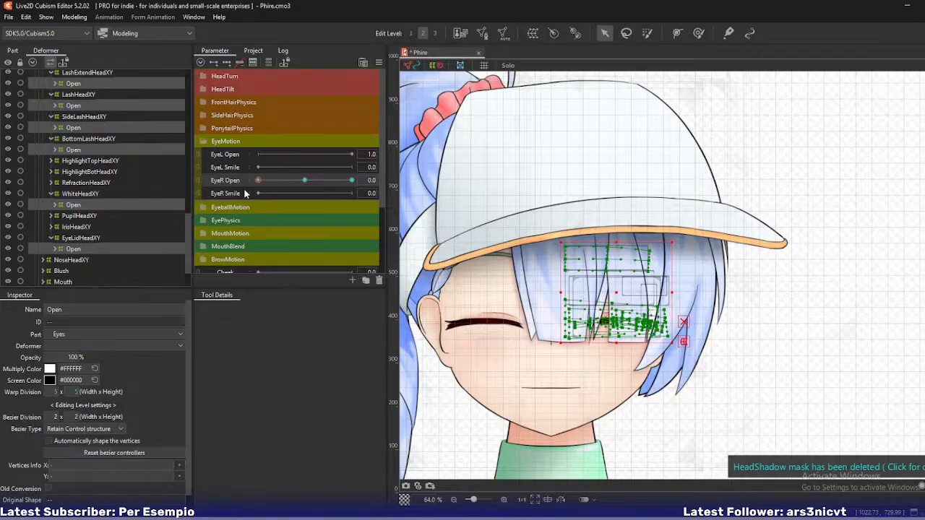
{"action": "left_click_drag", "start_coordinate": [244, 193], "coordinate": [300, 196]}
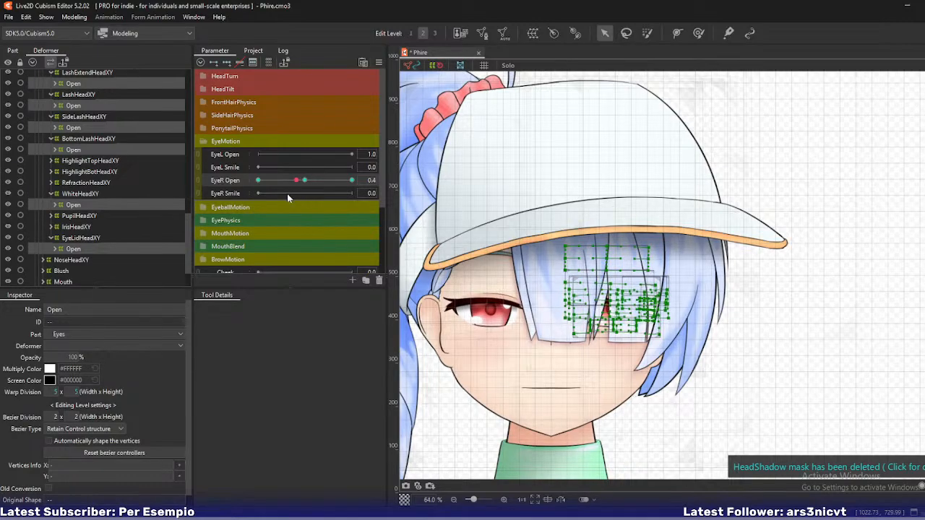
{"action": "left_click_drag", "start_coordinate": [299, 191], "coordinate": [226, 194]}
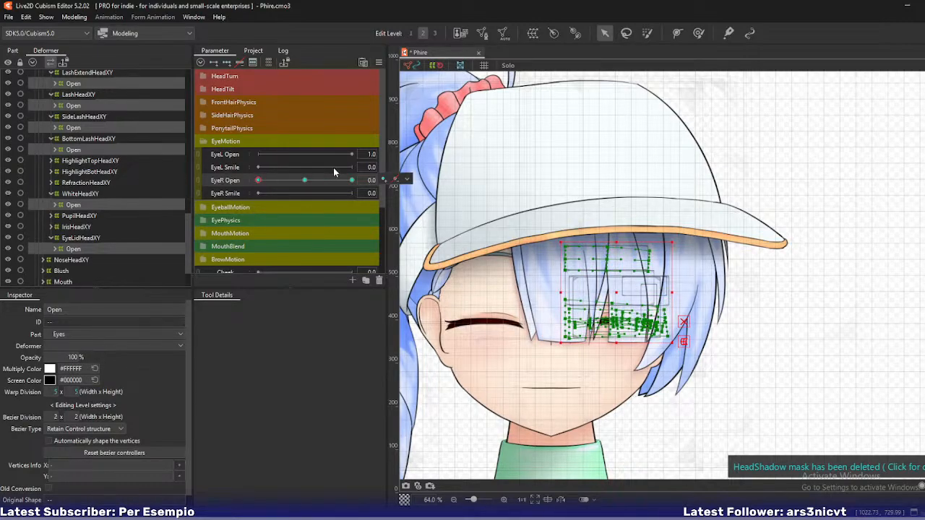
Change the selected Open deformers' keyforms from the EyeR Open parameter to EyeL Open
{"action": "left_click", "coordinate": [395, 180]}
{"action": "left_click", "coordinate": [427, 214]}
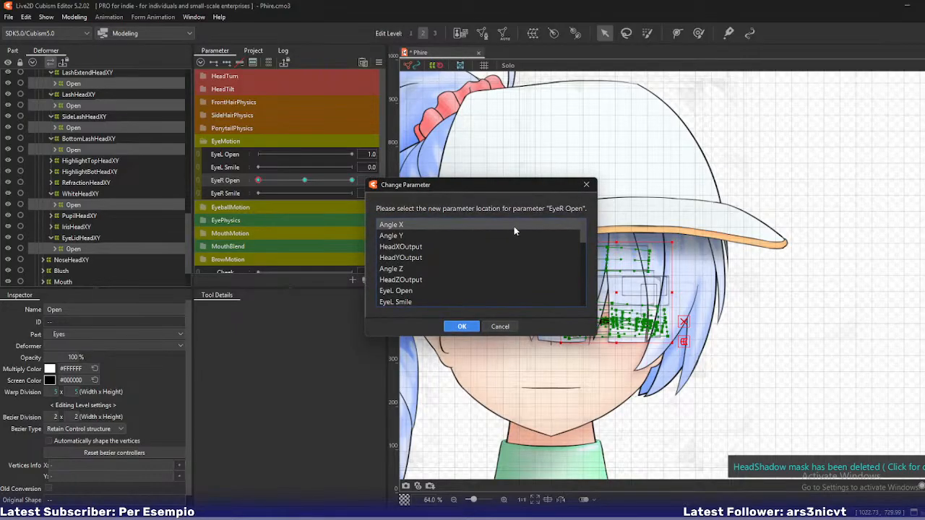
{"action": "mouse_move", "coordinate": [584, 229]}
{"action": "left_mouse_down"}
{"action": "mouse_move", "coordinate": [588, 258]}
{"action": "mouse_move", "coordinate": [587, 233]}
{"action": "left_mouse_up"}
{"action": "left_click", "coordinate": [402, 268]}
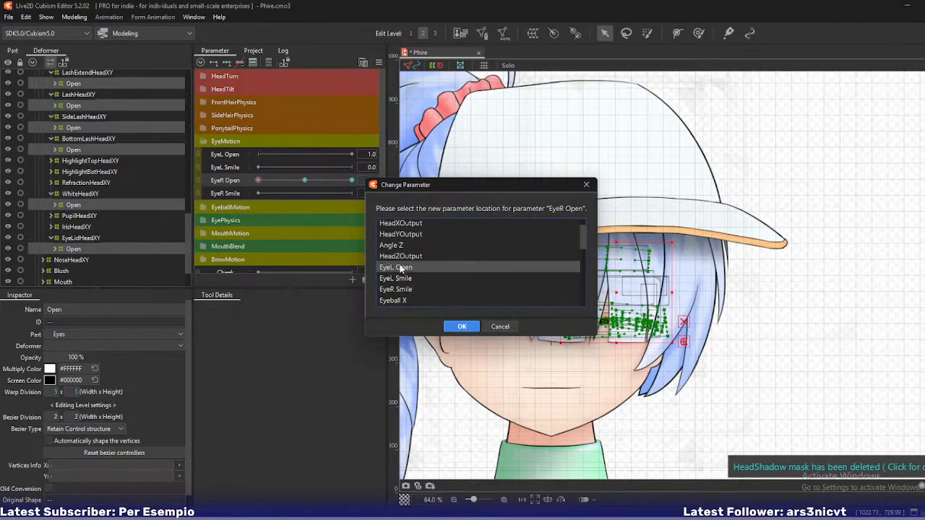
{"action": "left_click", "coordinate": [455, 325]}
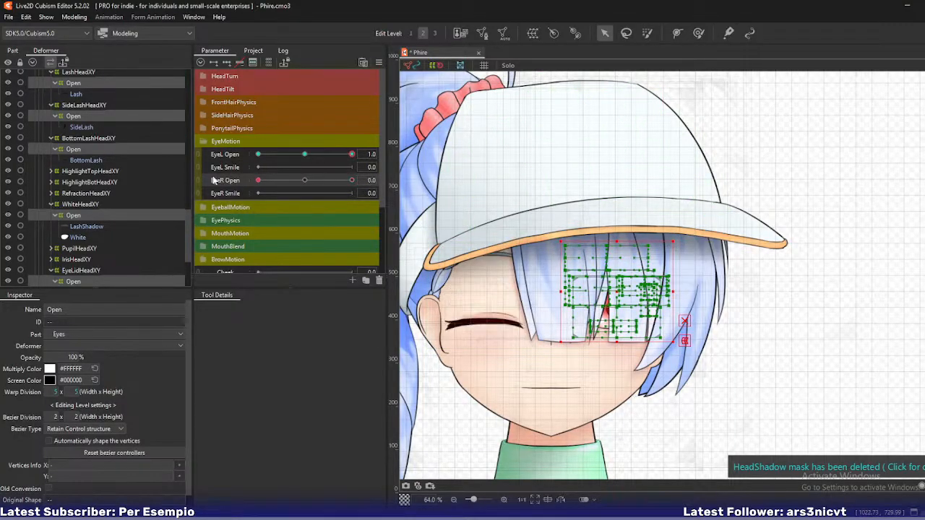
Test EyeR Open and EyeL Open separately to check each eye's motion, leaving both at 1.0
{"action": "left_click", "coordinate": [351, 180]}
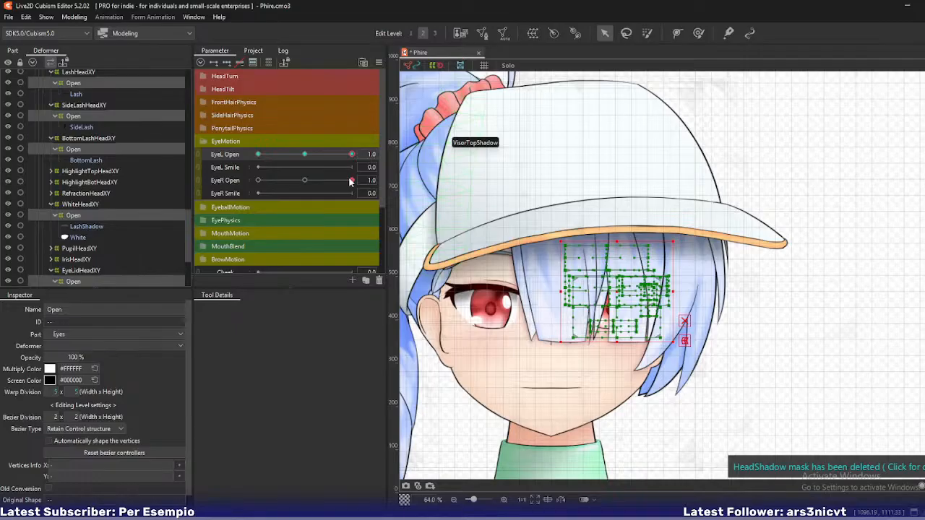
{"action": "left_click_drag", "start_coordinate": [350, 182], "coordinate": [258, 180]}
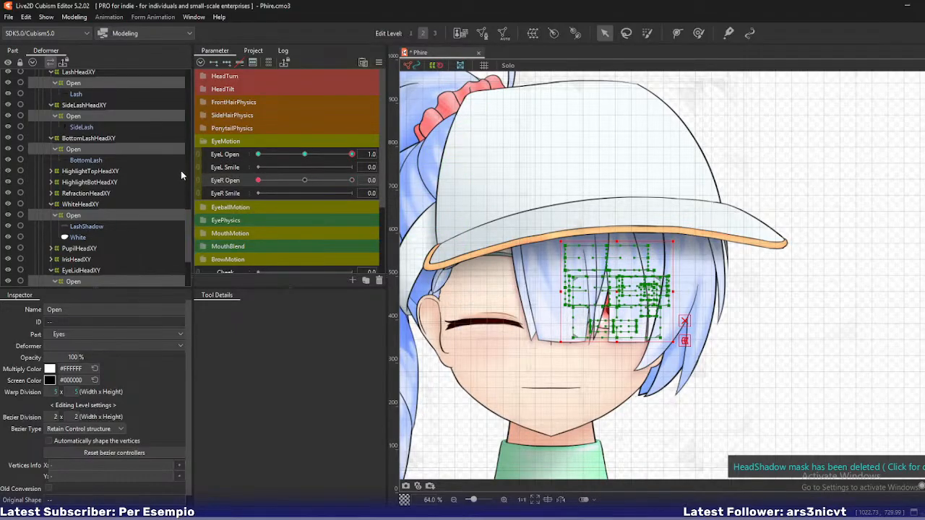
{"action": "left_click", "coordinate": [351, 180]}
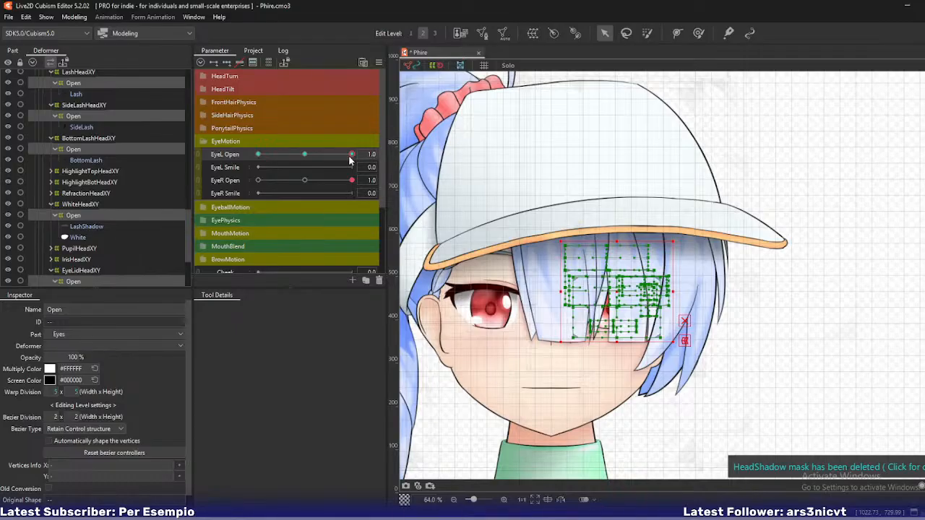
{"action": "left_click_drag", "start_coordinate": [350, 160], "coordinate": [423, 186]}
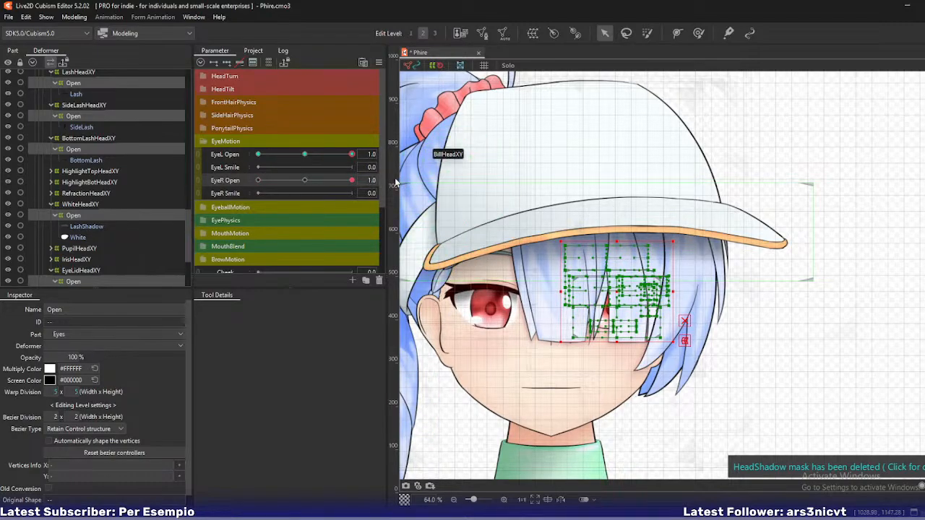
{"action": "left_click_drag", "start_coordinate": [476, 263], "coordinate": [496, 252]}
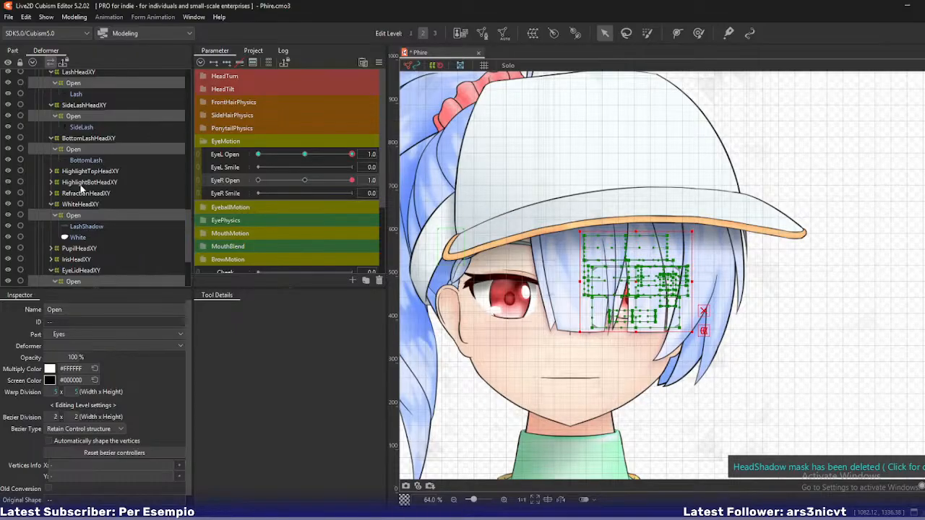
Expand the right eye's IrisHeadXY and PupilHeadXY deformers and select the Iris mesh
{"action": "scroll", "coordinate": [81, 188], "scroll_direction": "up", "scroll_amount": 2}
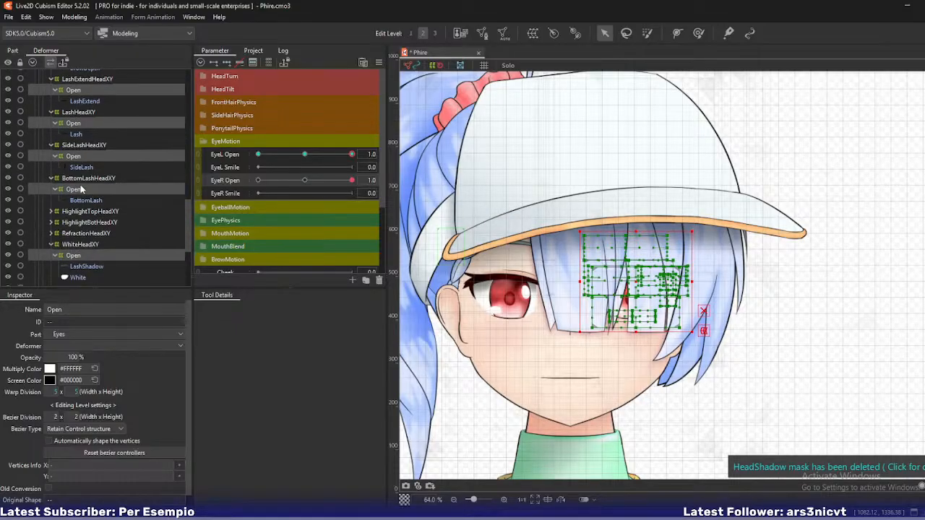
{"action": "scroll", "coordinate": [80, 188], "scroll_direction": "down", "scroll_amount": 2}
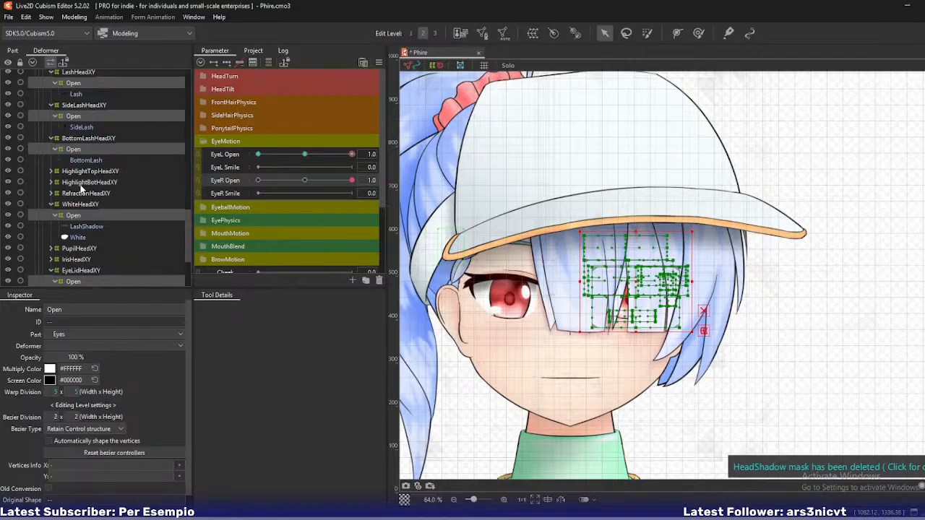
{"action": "scroll", "coordinate": [82, 189], "scroll_direction": "down", "scroll_amount": 3}
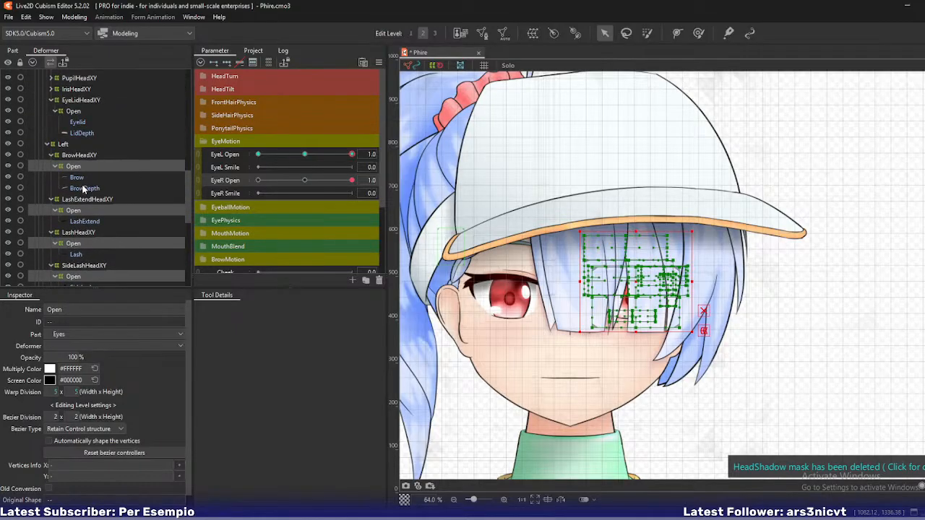
{"action": "scroll", "coordinate": [82, 183], "scroll_direction": "up", "scroll_amount": 2}
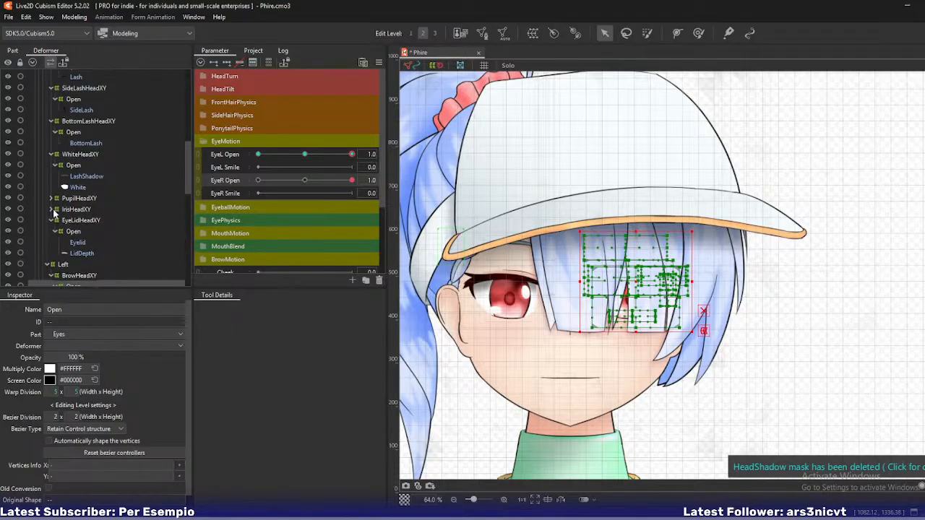
{"action": "left_click", "coordinate": [51, 209]}
{"action": "left_click", "coordinate": [68, 223]}
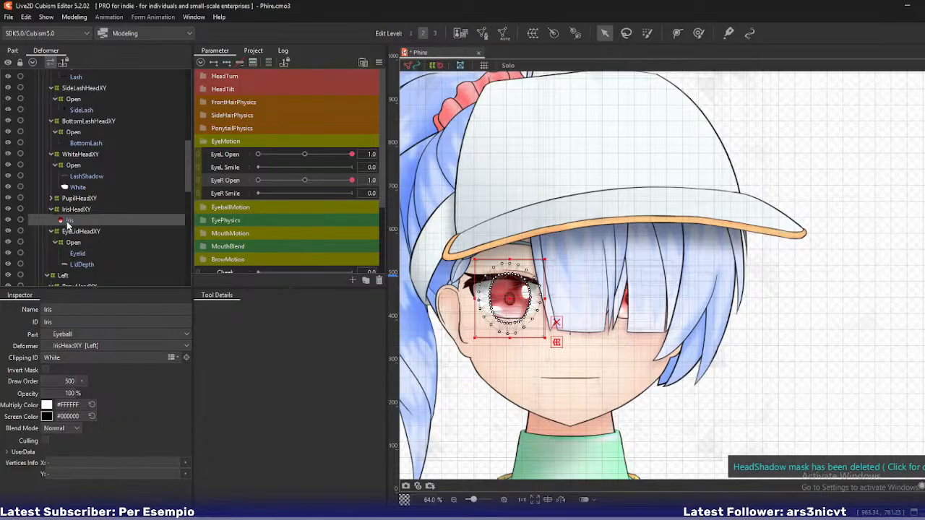
{"action": "left_click", "coordinate": [51, 199]}
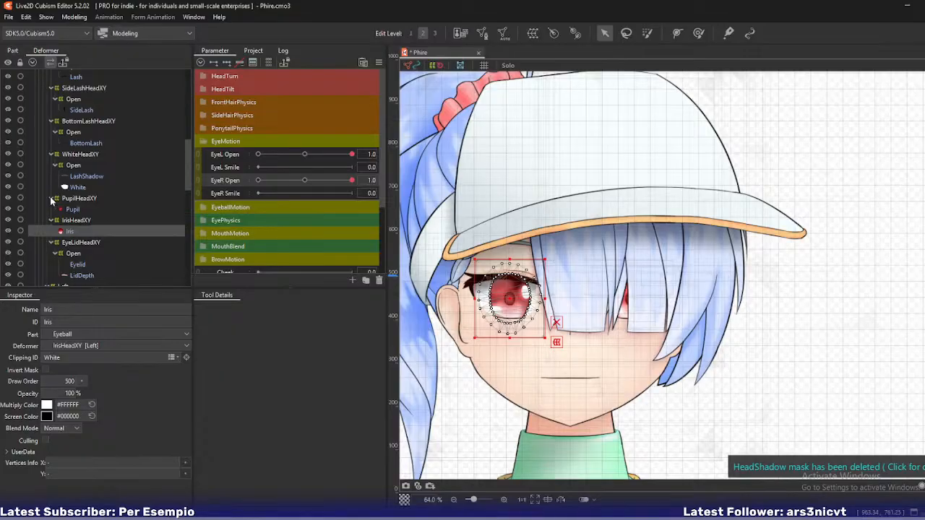
{"action": "left_click", "coordinate": [504, 32]}
{"action": "triple_click", "coordinate": [354, 333]}
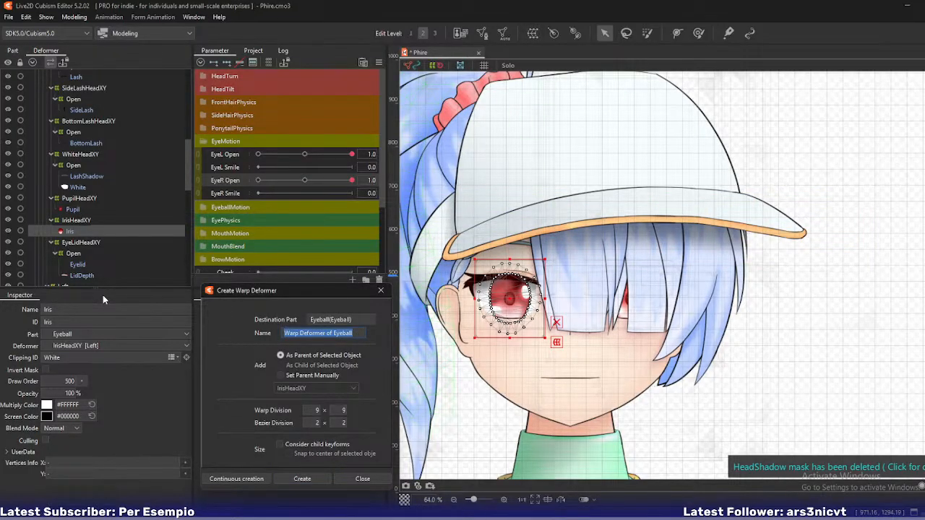
{"action": "type", "text": "Dpen"}
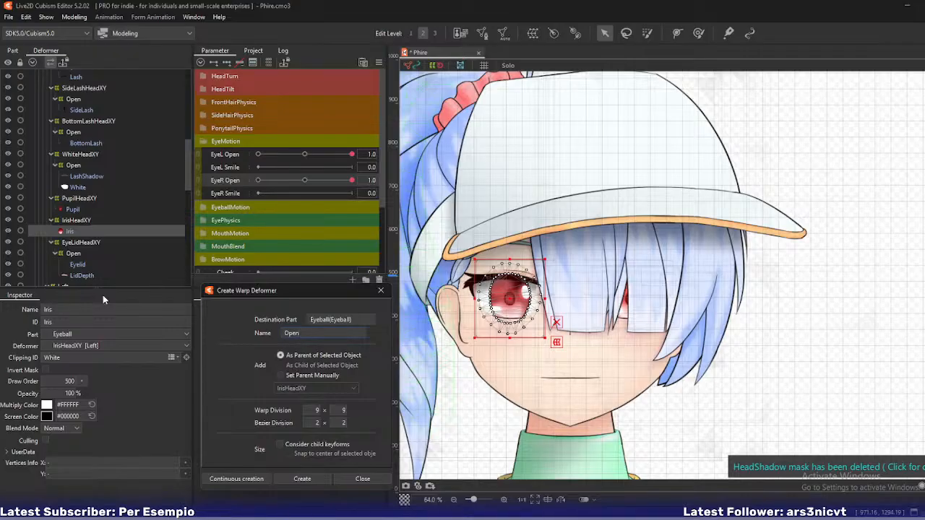
{"action": "key", "text": "Escape"}
Create a blend shape parameter named IrisEyeOpen in the EyePhysics group, ranging from -1.0 to 1.0 with default 0.0
{"action": "left_click", "coordinate": [80, 219]}
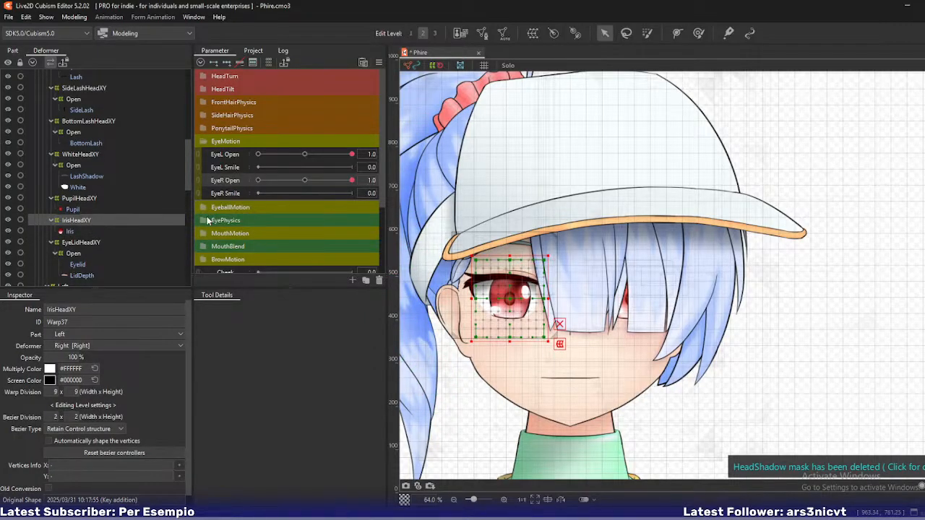
{"action": "left_click", "coordinate": [205, 220]}
{"action": "left_click", "coordinate": [352, 280]}
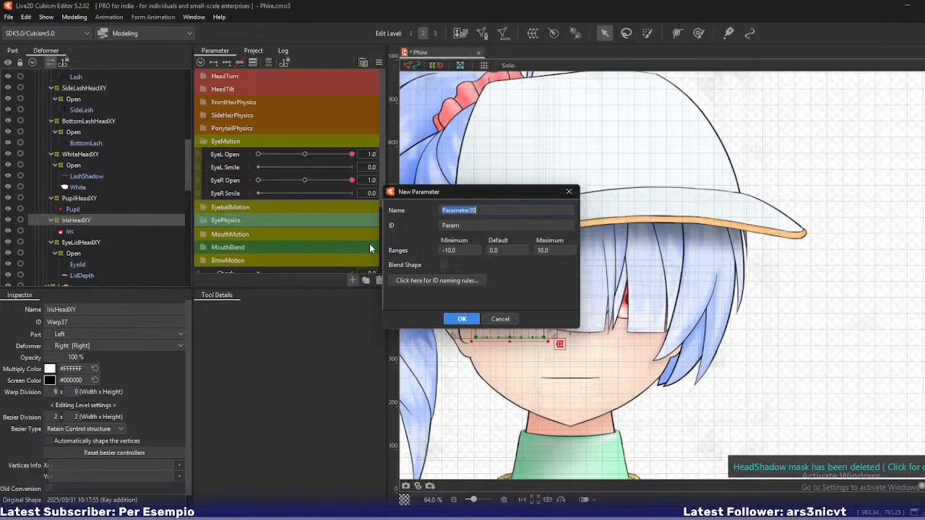
{"action": "type", "text": "IrisEyeOpen"}
{"action": "left_click_drag", "start_coordinate": [543, 209], "coordinate": [383, 206]}
{"action": "key", "text": "ctrl+c"}
{"action": "left_click", "coordinate": [463, 250]}
{"action": "type", "text": "-1"}
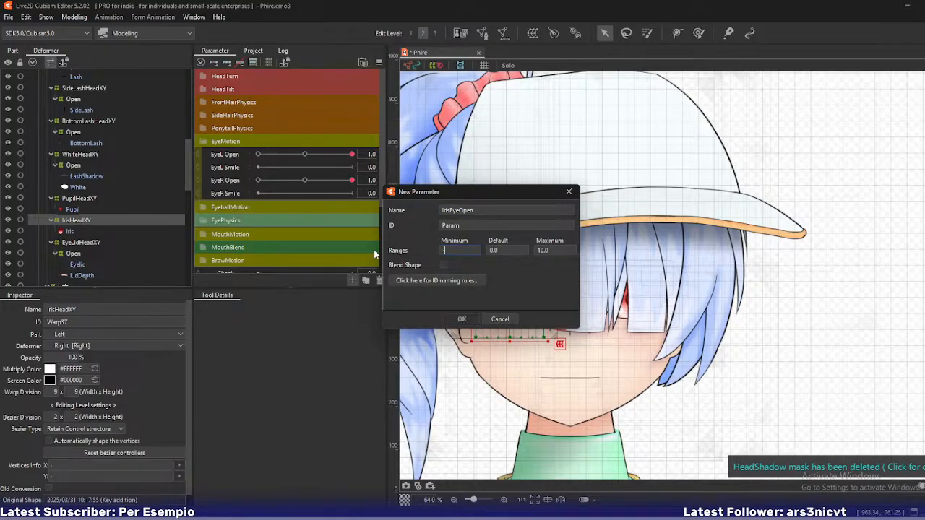
{"action": "key", "text": "Tab"}
{"action": "key", "text": "Tab"}
{"action": "type", "text": "1"}
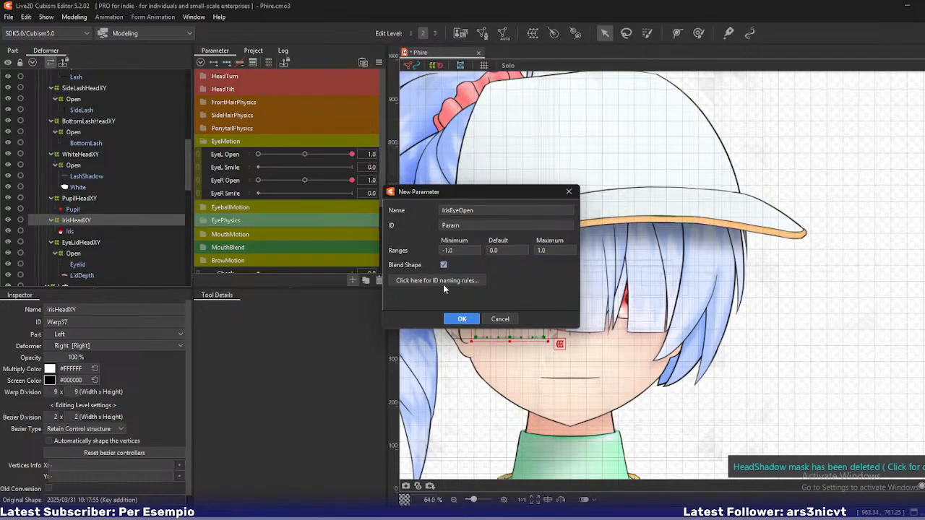
{"action": "left_click", "coordinate": [462, 319]}
Change the new EyePhysics parameter's ID to IrisEyeOpen
{"action": "double_click", "coordinate": [239, 239]}
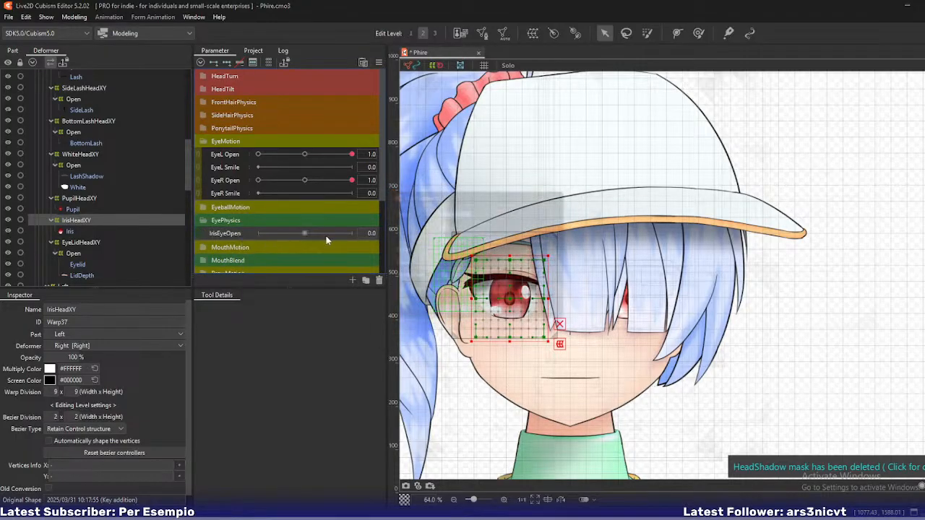
{"action": "double_click", "coordinate": [467, 226]}
{"action": "key", "text": "ctrl+v"}
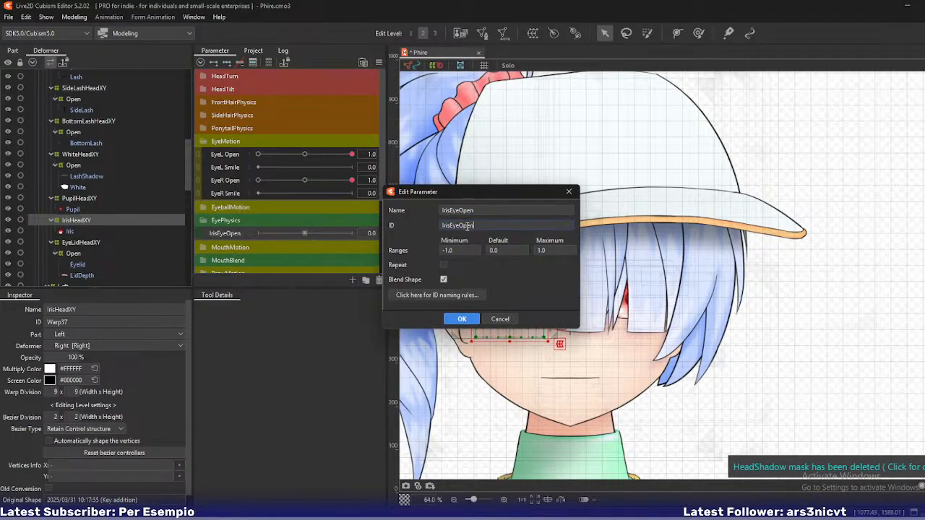
{"action": "left_click", "coordinate": [461, 318]}
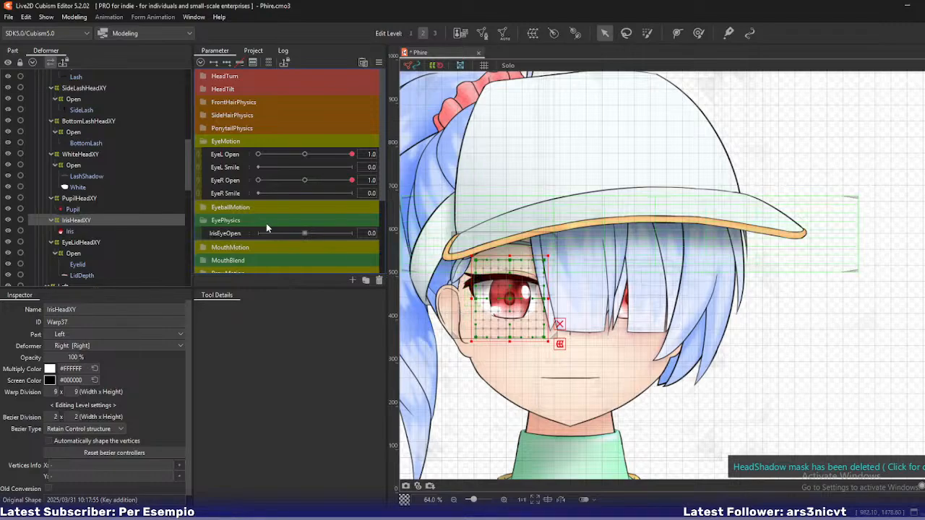
Add three keys on IrisEyeOpen for the right eye's PupilHeadXY and IrisHeadXY deformers and set the parameter to -1.0
{"action": "left_click", "coordinate": [63, 197]}
{"action": "left_click", "coordinate": [71, 221], "text": "ctrl"}
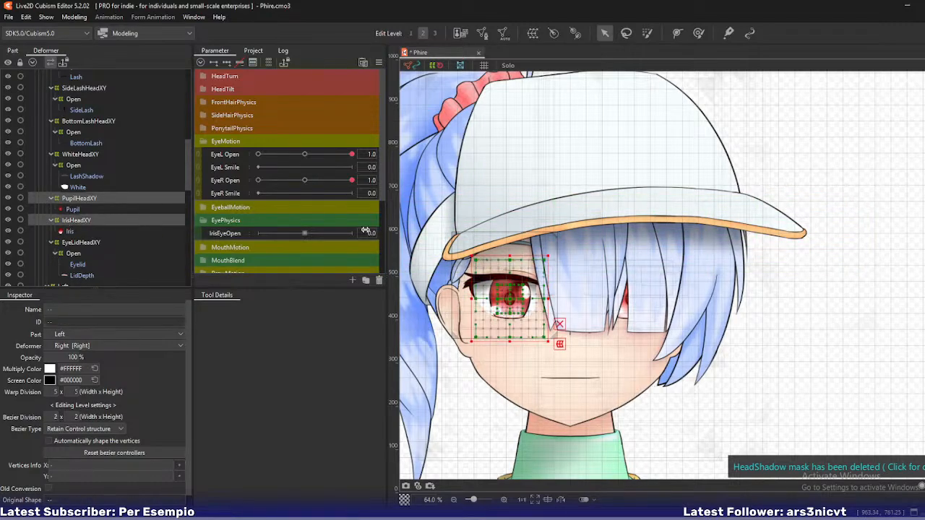
{"action": "scroll", "coordinate": [486, 279], "scroll_direction": "up", "scroll_amount": 2}
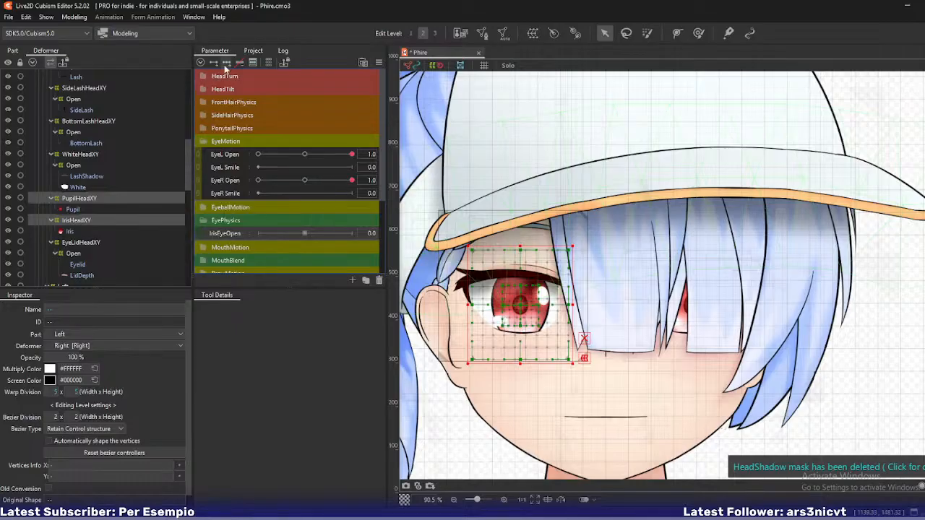
{"action": "left_click_drag", "start_coordinate": [297, 230], "coordinate": [172, 230]}
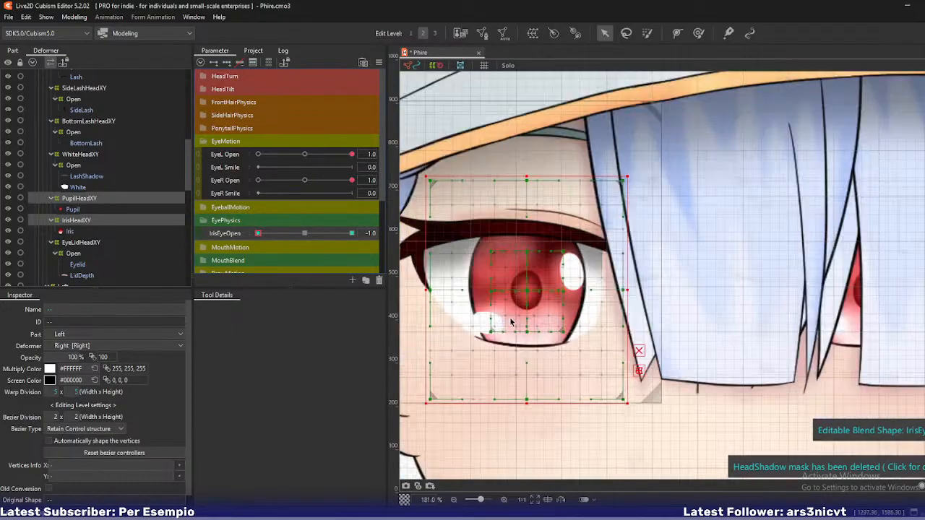
Pull all four edge midpoints slightly inward with a temporary warp at IrisEyeOpen -1.0, and move the parameter to 1.0
{"action": "scroll", "coordinate": [499, 318], "scroll_direction": "up", "scroll_amount": 2}
{"action": "left_click_drag", "start_coordinate": [509, 289], "coordinate": [525, 269]}
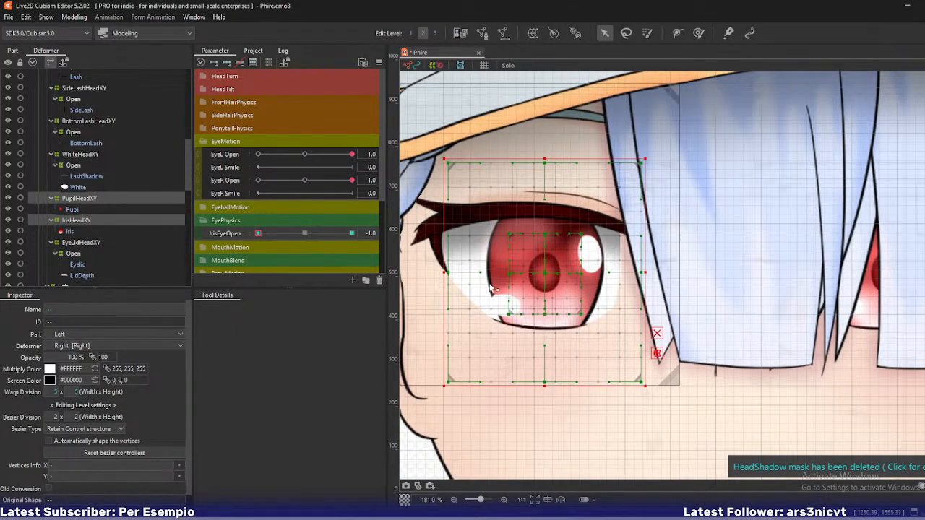
{"action": "key", "text": "t"}
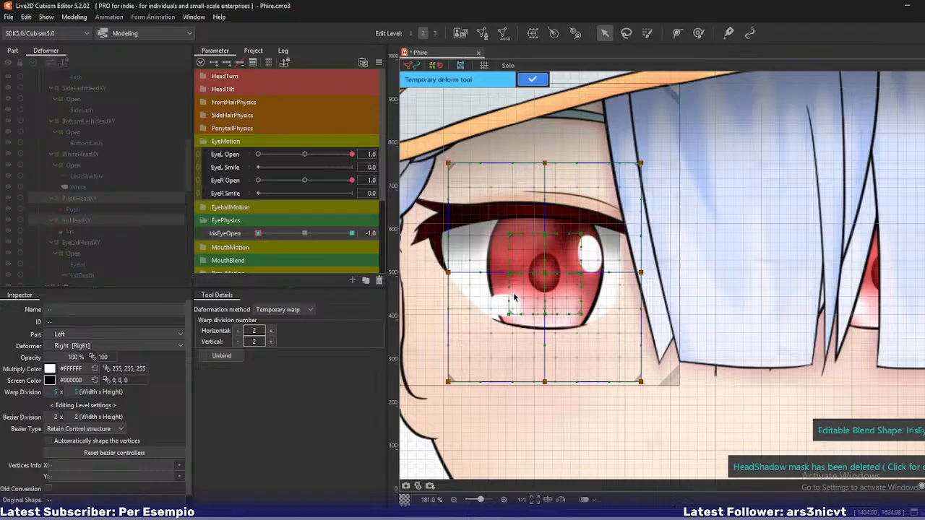
{"action": "left_click", "coordinate": [450, 274]}
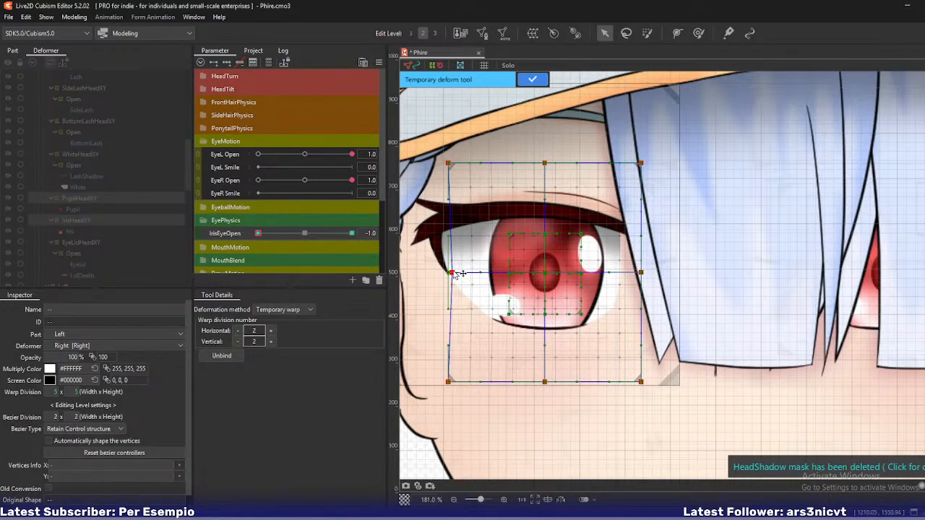
{"action": "scroll", "coordinate": [458, 275], "scroll_direction": "up", "scroll_amount": 2}
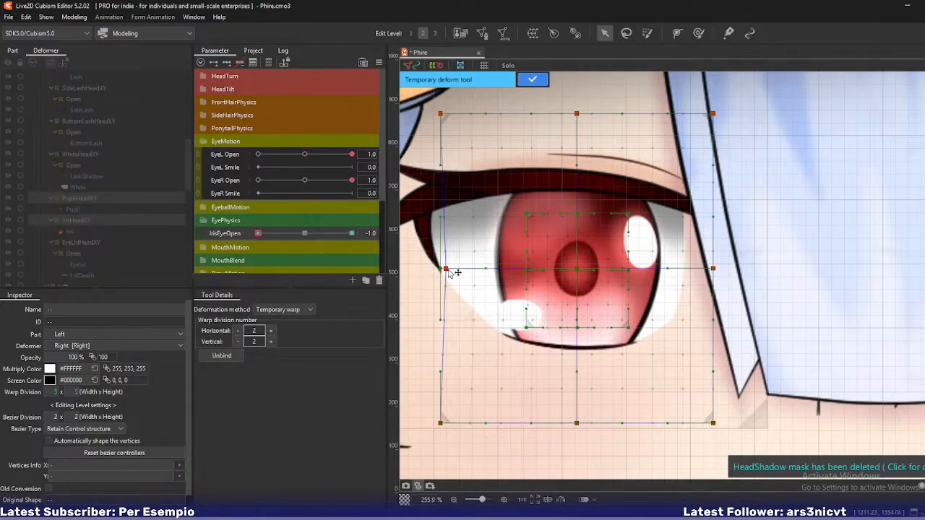
{"action": "left_click_drag", "start_coordinate": [459, 274], "coordinate": [464, 275]}
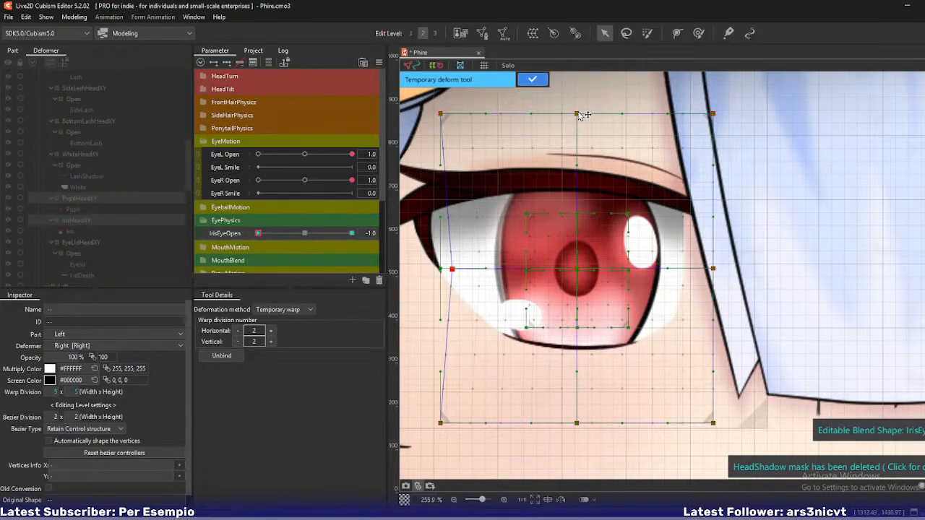
{"action": "left_click_drag", "start_coordinate": [577, 114], "coordinate": [576, 124]}
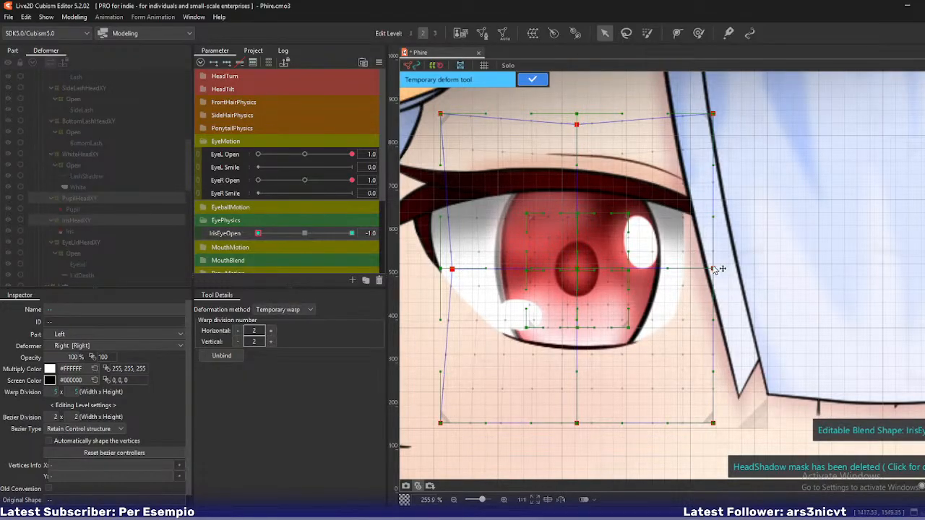
{"action": "left_click_drag", "start_coordinate": [713, 268], "coordinate": [705, 268]}
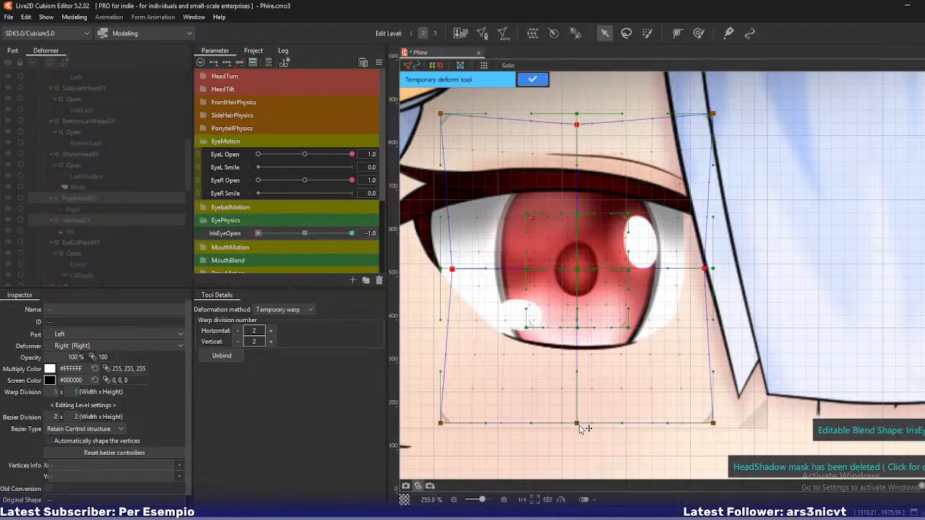
{"action": "left_click_drag", "start_coordinate": [577, 423], "coordinate": [576, 410]}
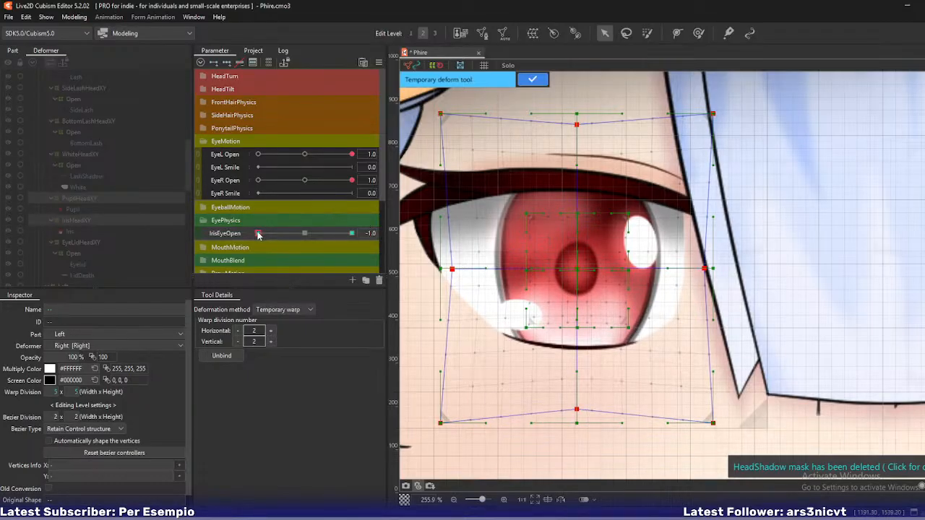
{"action": "left_click_drag", "start_coordinate": [296, 233], "coordinate": [351, 232]}
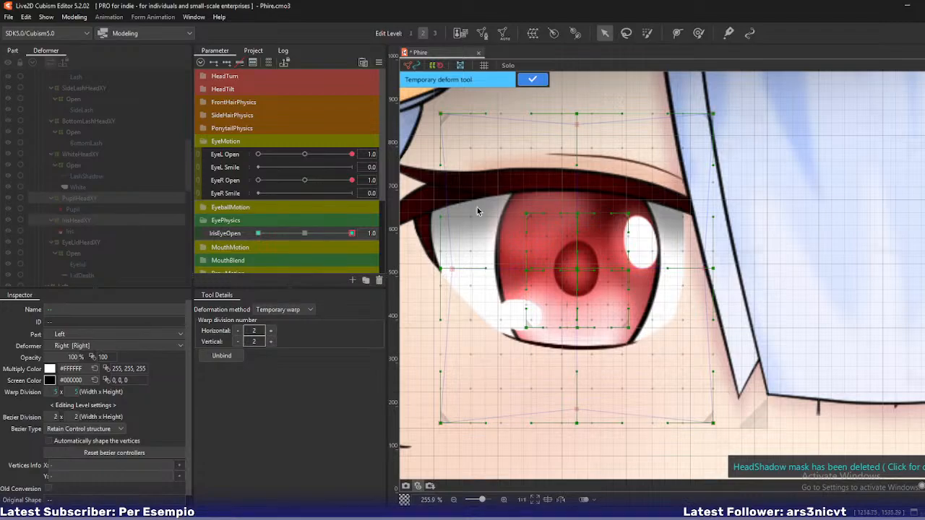
{"action": "left_click", "coordinate": [532, 80]}
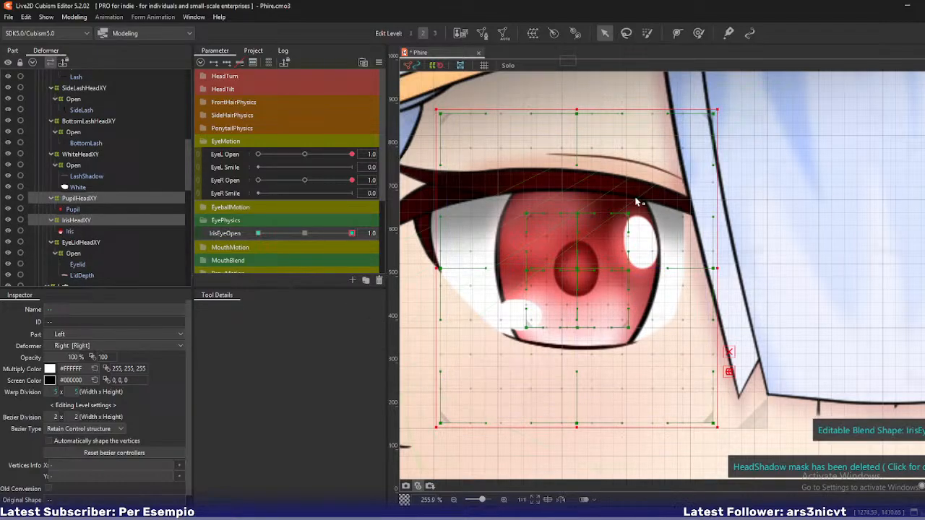
Pull all four edge midpoints of the right eye's PupilHeadXY and IrisHeadXY deformers slightly outward with a temporary warp at IrisEyeOpen 1.0
{"action": "left_click", "coordinate": [728, 372]}
{"action": "left_click_drag", "start_coordinate": [442, 271], "coordinate": [435, 269]}
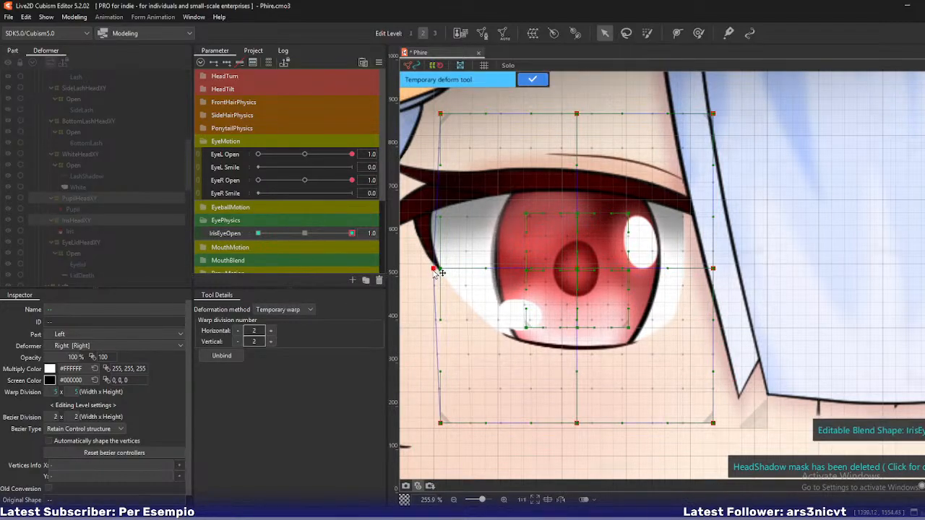
{"action": "left_click_drag", "start_coordinate": [579, 114], "coordinate": [581, 109]}
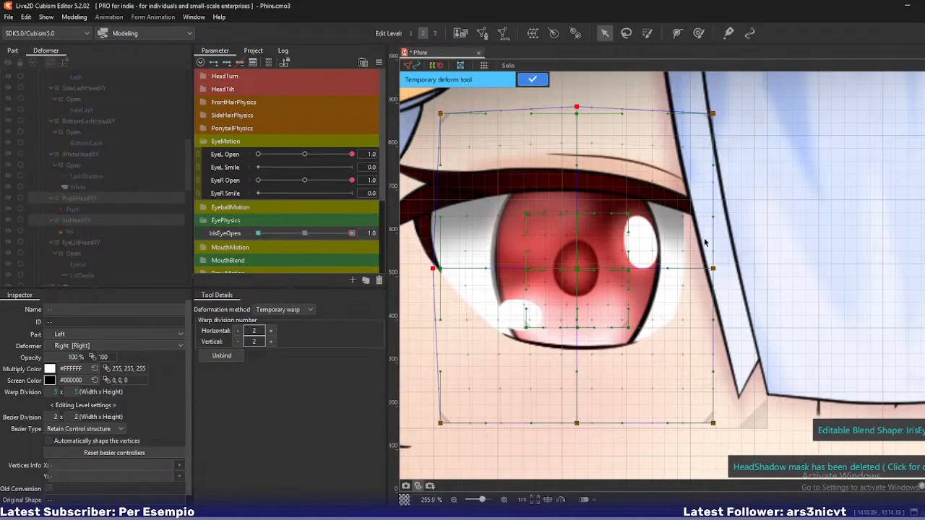
{"action": "left_click_drag", "start_coordinate": [714, 268], "coordinate": [725, 269]}
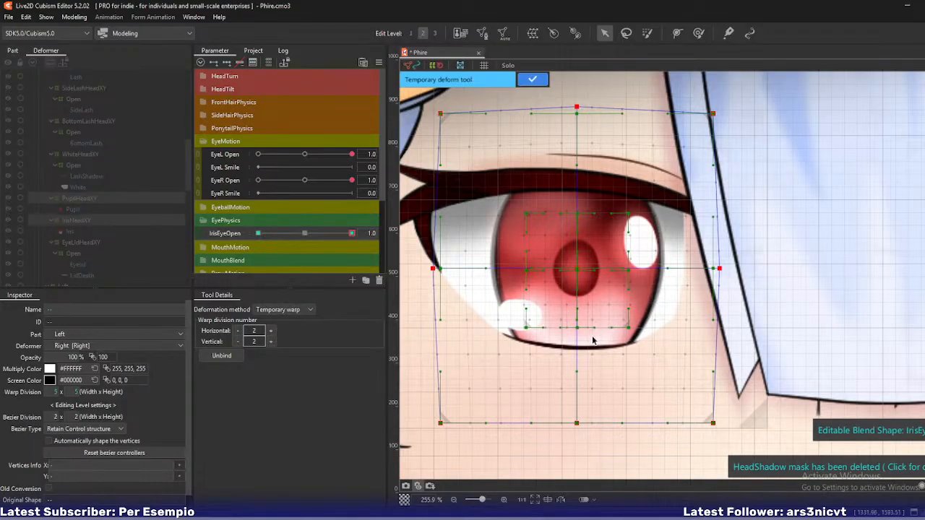
{"action": "left_click_drag", "start_coordinate": [581, 424], "coordinate": [581, 431]}
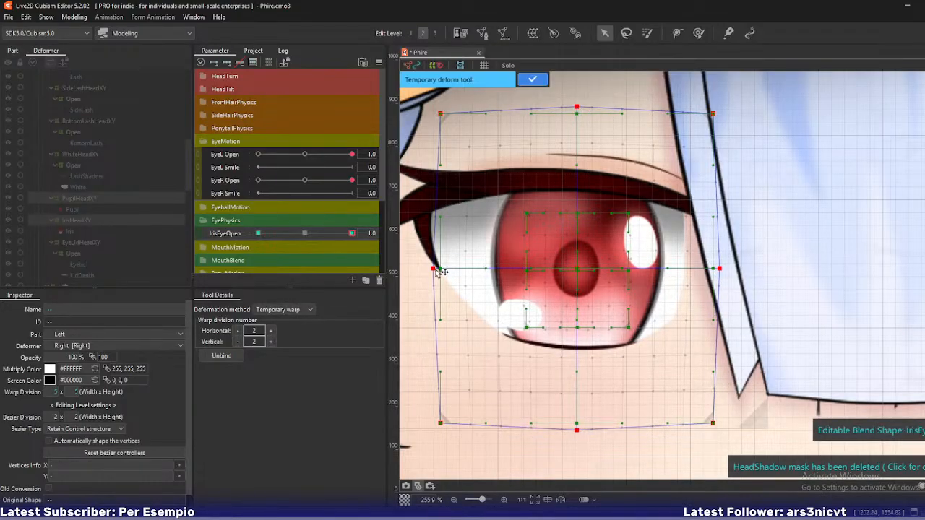
{"action": "left_click_drag", "start_coordinate": [432, 269], "coordinate": [427, 268]}
{"action": "left_click_drag", "start_coordinate": [581, 107], "coordinate": [584, 102]}
{"action": "left_click_drag", "start_coordinate": [720, 269], "coordinate": [724, 269]}
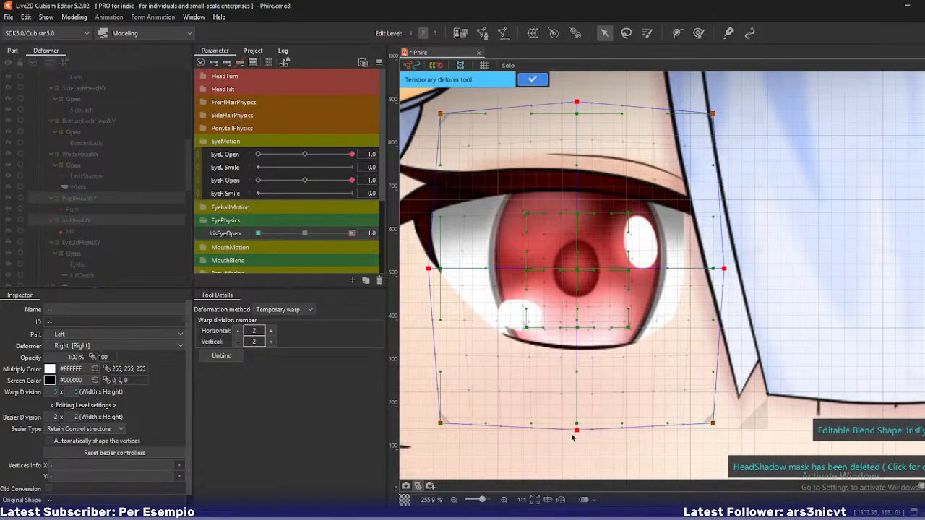
{"action": "left_click_drag", "start_coordinate": [577, 430], "coordinate": [576, 435]}
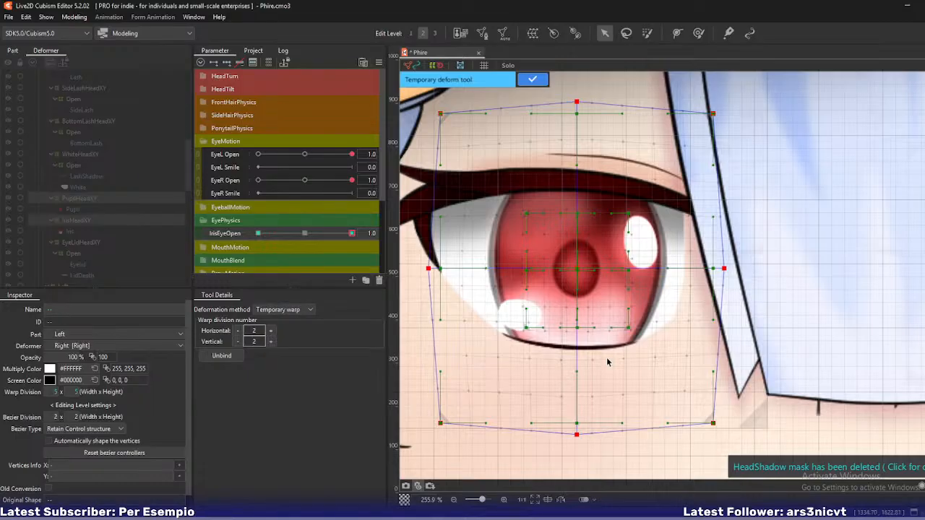
{"action": "left_click_drag", "start_coordinate": [605, 347], "coordinate": [580, 359]}
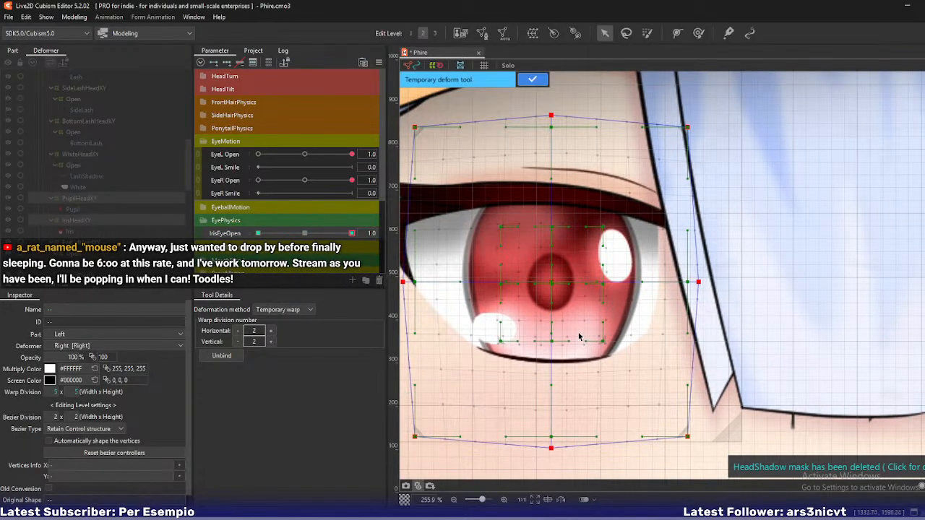
{"action": "scroll", "coordinate": [585, 330], "scroll_direction": "down", "scroll_amount": 1}
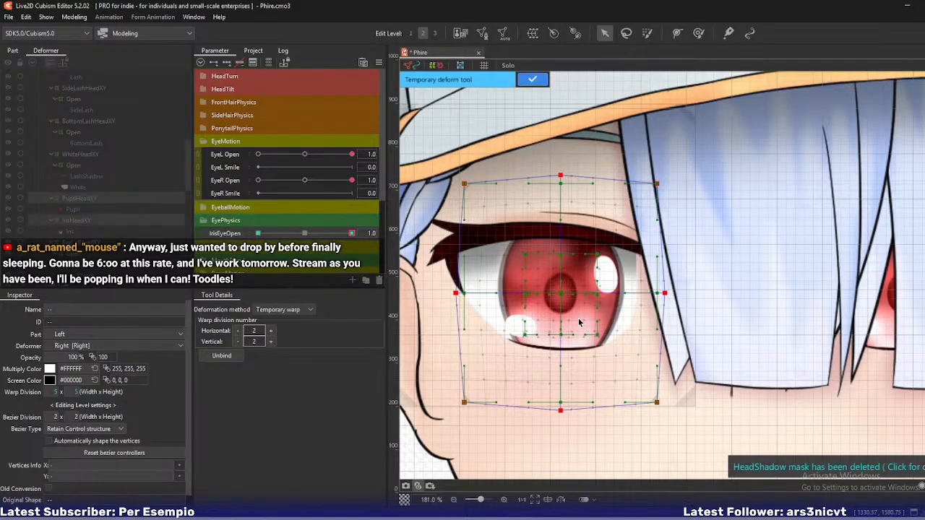
{"action": "left_click", "coordinate": [533, 80]}
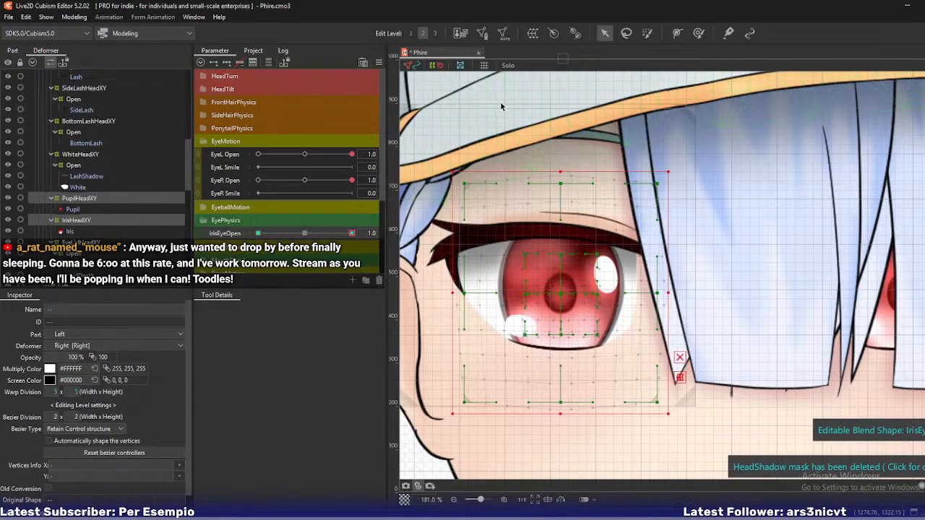
Open the model's physics settings and add a physics group named IrisEyeOpen
{"action": "left_click", "coordinate": [74, 17]}
{"action": "left_click", "coordinate": [98, 238]}
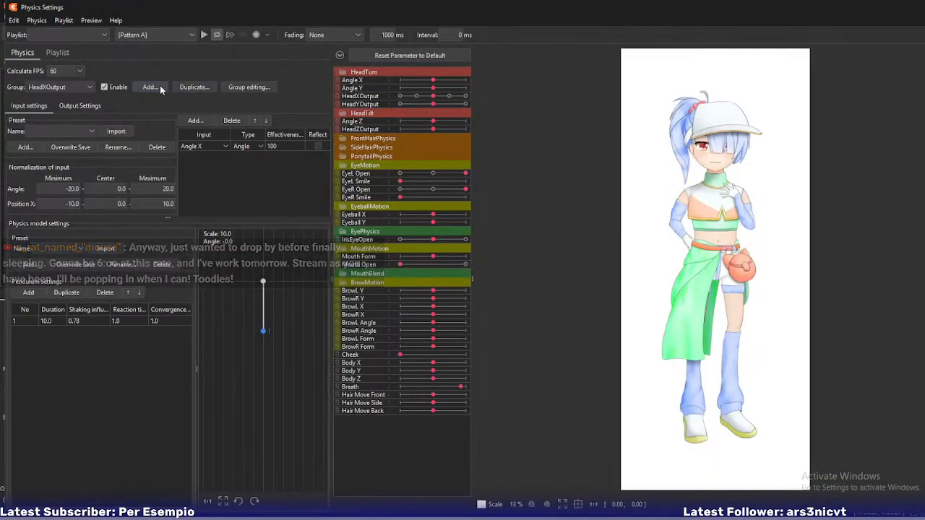
{"action": "left_click", "coordinate": [151, 87]}
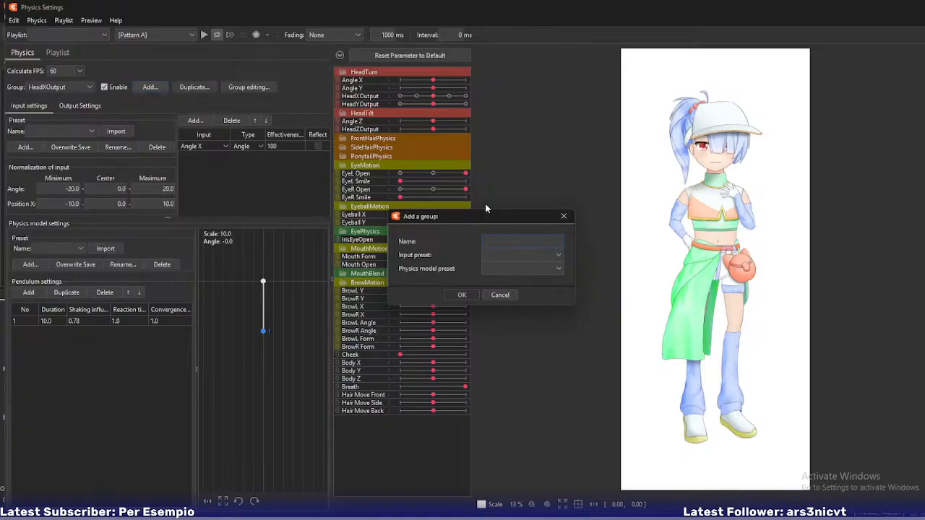
{"action": "type", "text": "IrisEye"}
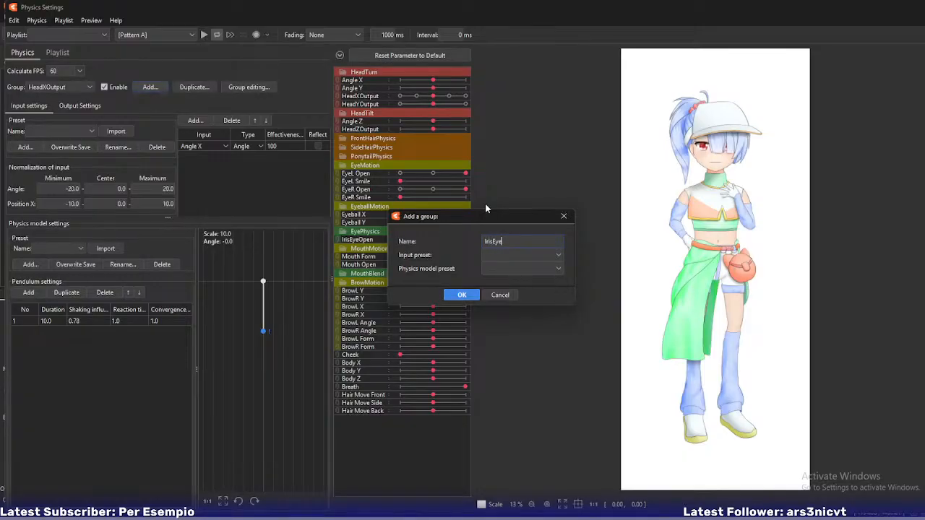
{"action": "type", "text": "Open"}
{"action": "left_click", "coordinate": [462, 294]}
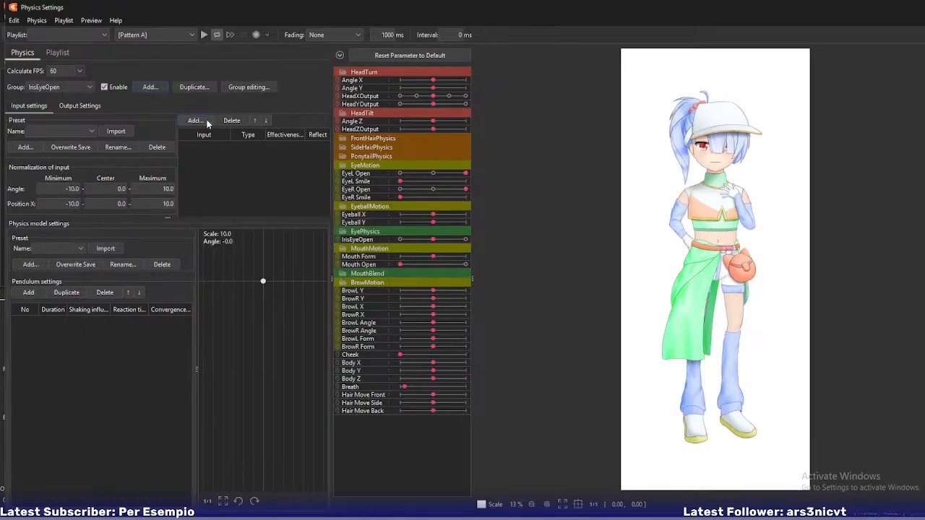
Rename the new physics group as IrisEyeOpenR
{"action": "left_click", "coordinate": [248, 86]}
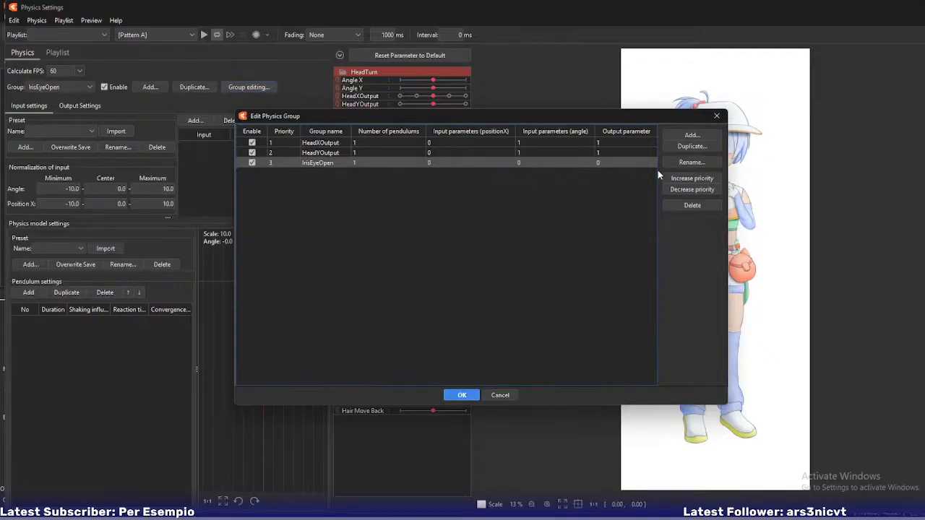
{"action": "left_click", "coordinate": [686, 162]}
{"action": "key", "text": "End"}
{"action": "type", "text": "R"}
{"action": "key", "text": "Return"}
{"action": "left_click", "coordinate": [462, 396]}
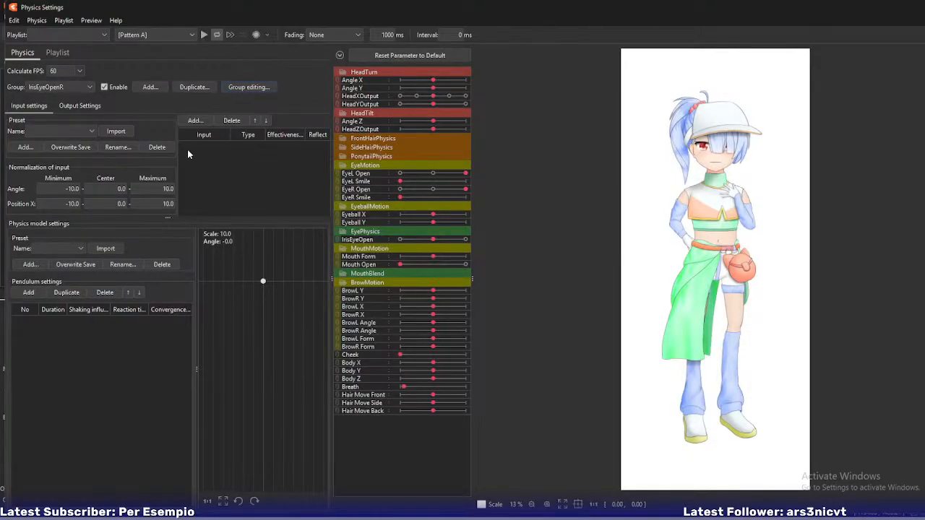
Add EyeR Open as the input parameter of the IrisEyeOpenR group with Angle as its type
{"action": "left_click", "coordinate": [196, 119]}
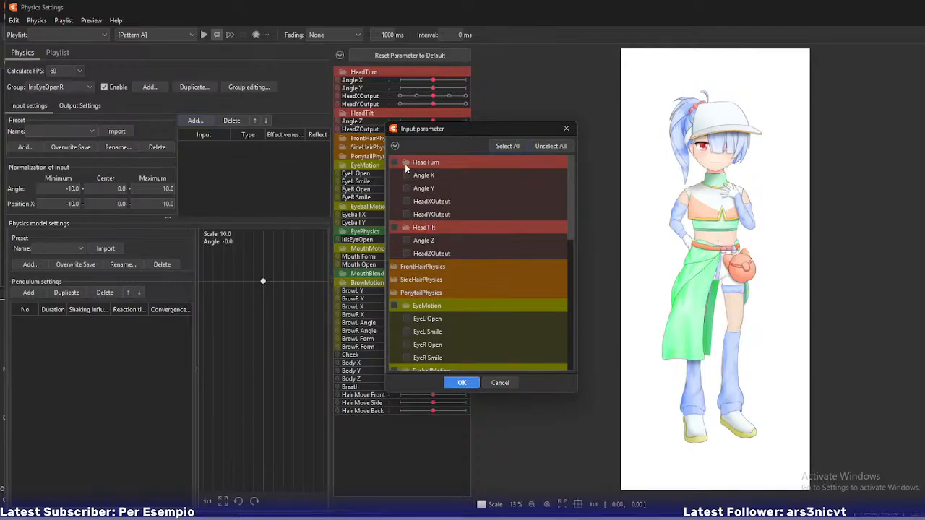
{"action": "left_click", "coordinate": [406, 161]}
{"action": "left_click", "coordinate": [405, 175]}
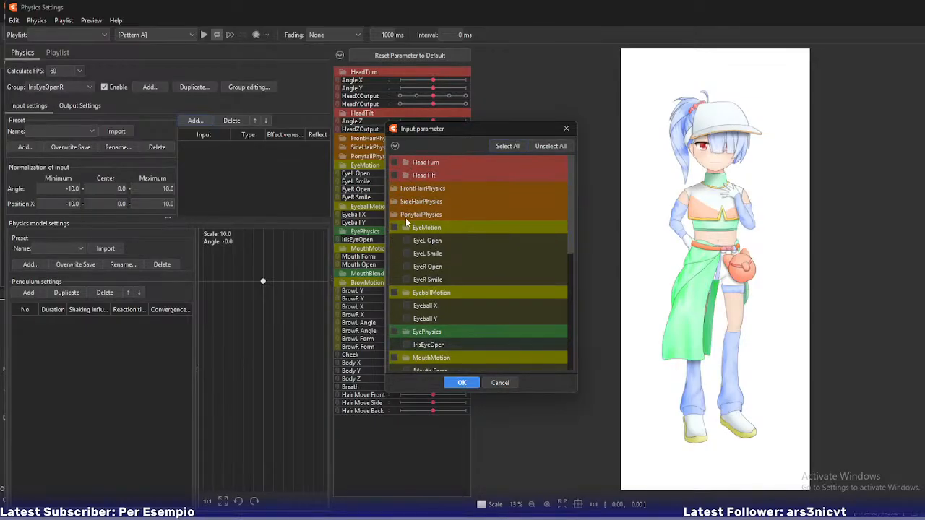
{"action": "left_click", "coordinate": [407, 266]}
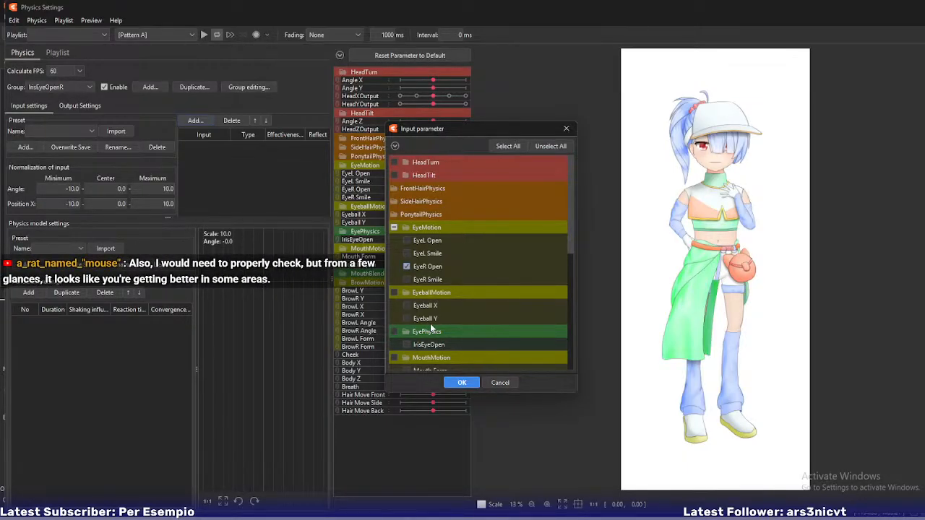
{"action": "left_click", "coordinate": [451, 382]}
{"action": "left_click", "coordinate": [249, 146]}
{"action": "left_click", "coordinate": [242, 170]}
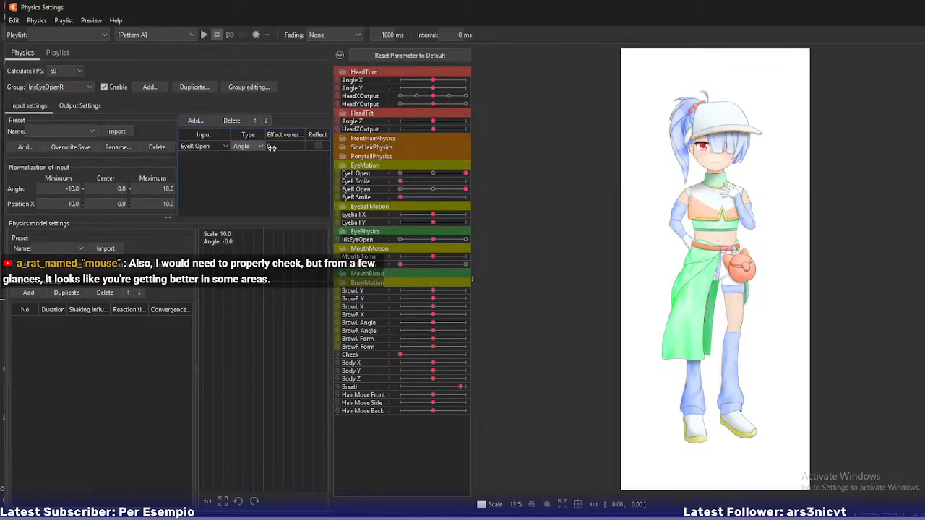
Set the effectiveness of the EyeR Open input to 100
{"action": "left_click", "coordinate": [283, 145]}
{"action": "type", "text": "50"}
{"action": "double_click", "coordinate": [272, 146]}
{"action": "type", "text": "100"}
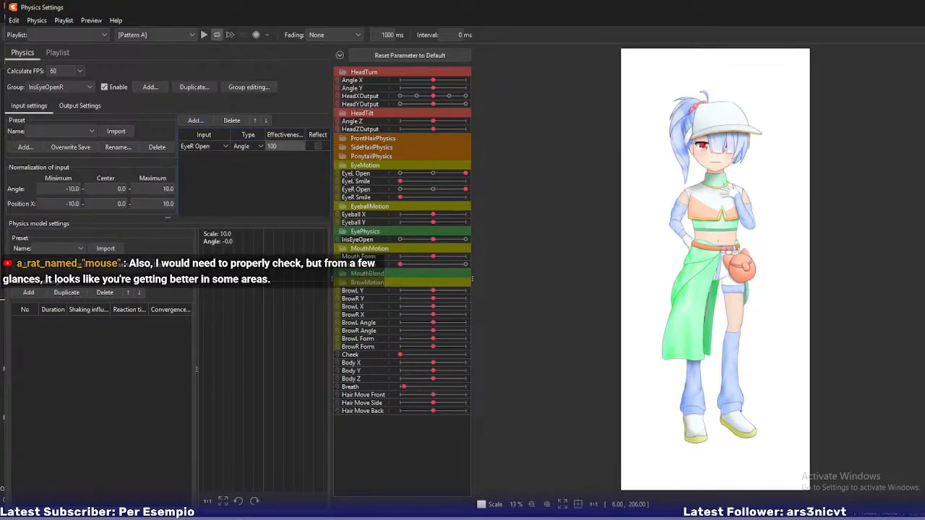
{"action": "double_click", "coordinate": [73, 189]}
{"action": "key", "text": "BackSpace"}
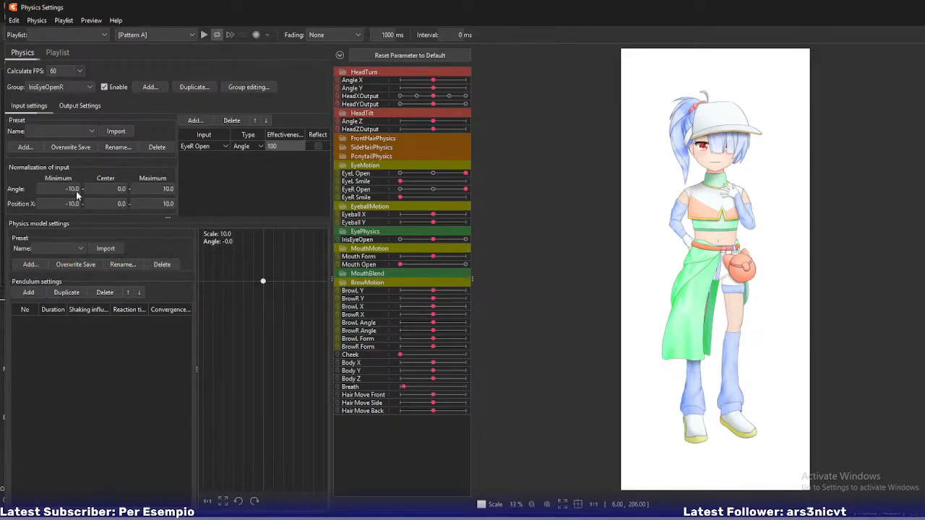
Add a pendulum to the physics model of the IrisEyeOpenR group
{"action": "left_click", "coordinate": [79, 106]}
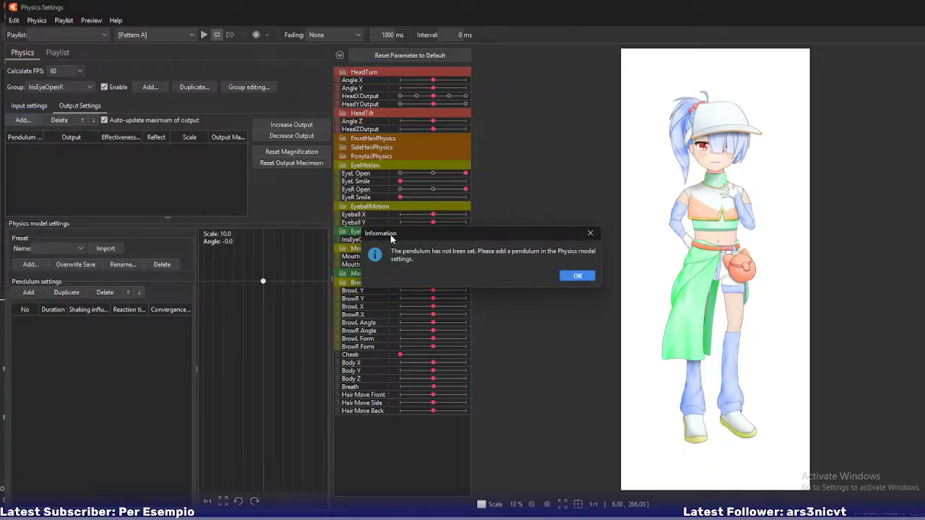
{"action": "left_click", "coordinate": [578, 277]}
{"action": "left_click", "coordinate": [28, 292]}
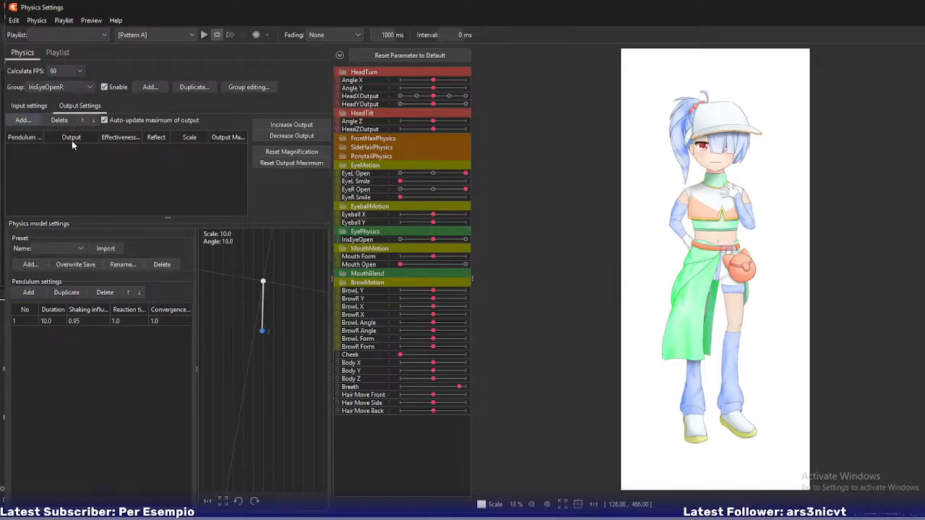
Add IrisEyeOpen from EyePhysics as the physics group's output parameter
{"action": "left_click", "coordinate": [23, 120]}
{"action": "scroll", "coordinate": [436, 249], "scroll_direction": "down", "scroll_amount": 3}
{"action": "scroll", "coordinate": [436, 249], "scroll_direction": "down", "scroll_amount": 2}
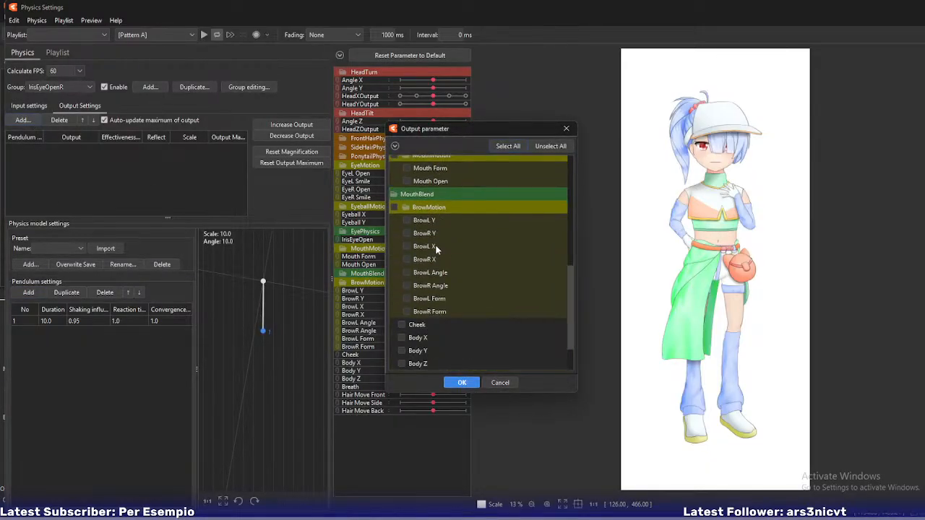
{"action": "scroll", "coordinate": [436, 249], "scroll_direction": "up", "scroll_amount": 2}
{"action": "left_click", "coordinate": [406, 223]}
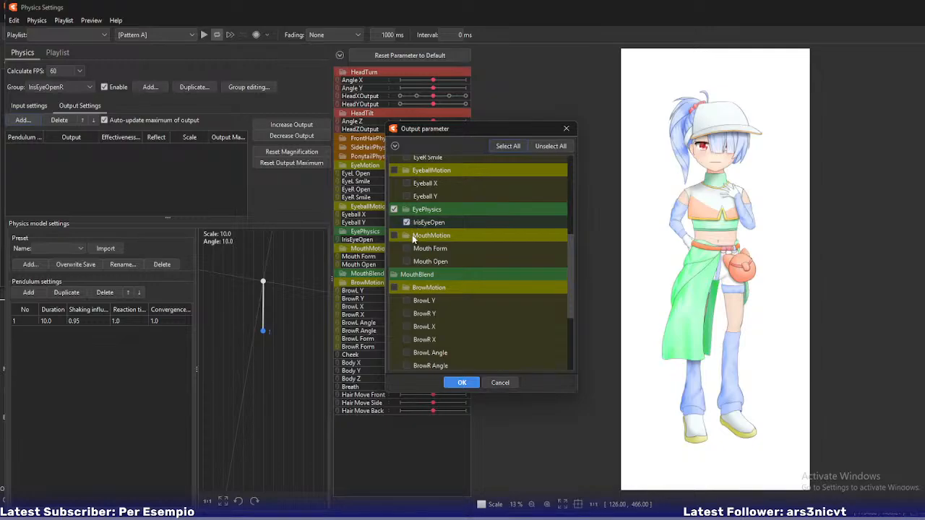
{"action": "left_click", "coordinate": [462, 382]}
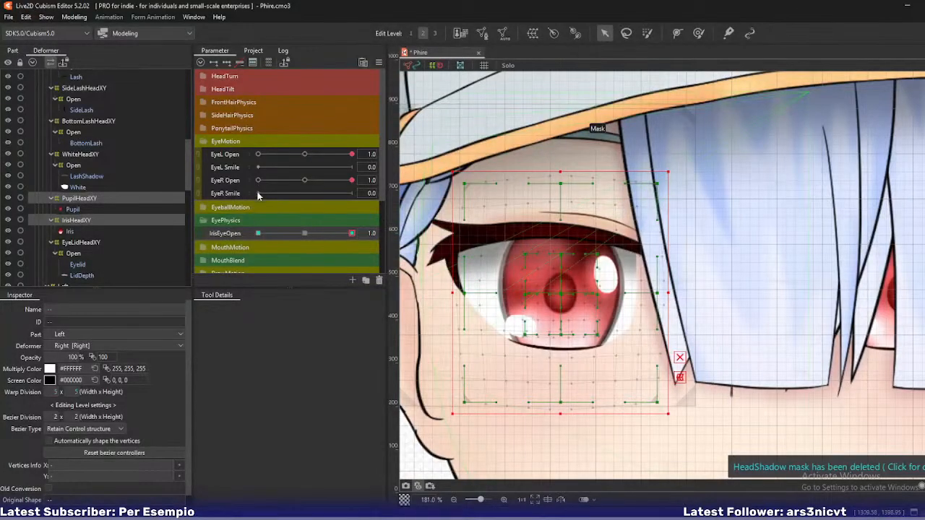
Rename the IrisEyeOpen parameter in the EyePhysics group as IrisEyeOpenR
{"action": "right_click", "coordinate": [242, 235]}
{"action": "left_click", "coordinate": [274, 243]}
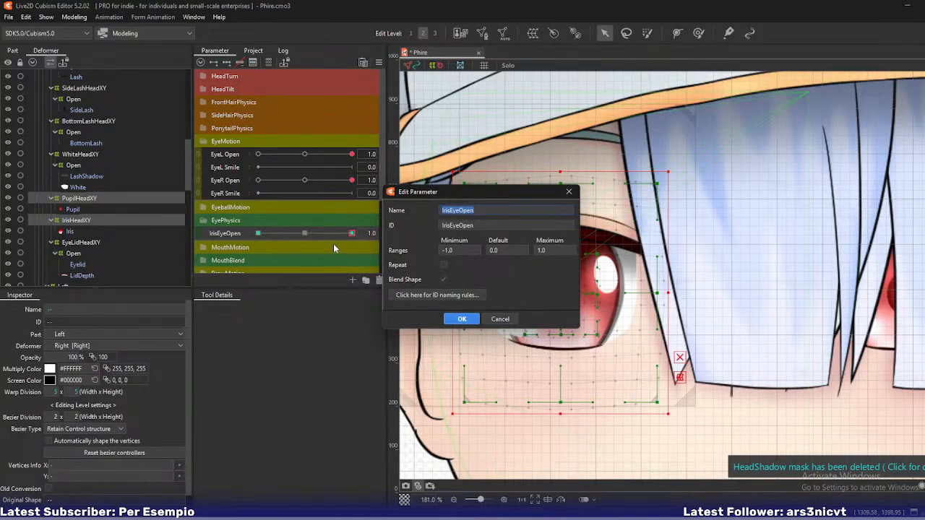
{"action": "key", "text": "End"}
{"action": "type", "text": "R"}
{"action": "key", "text": "Tab"}
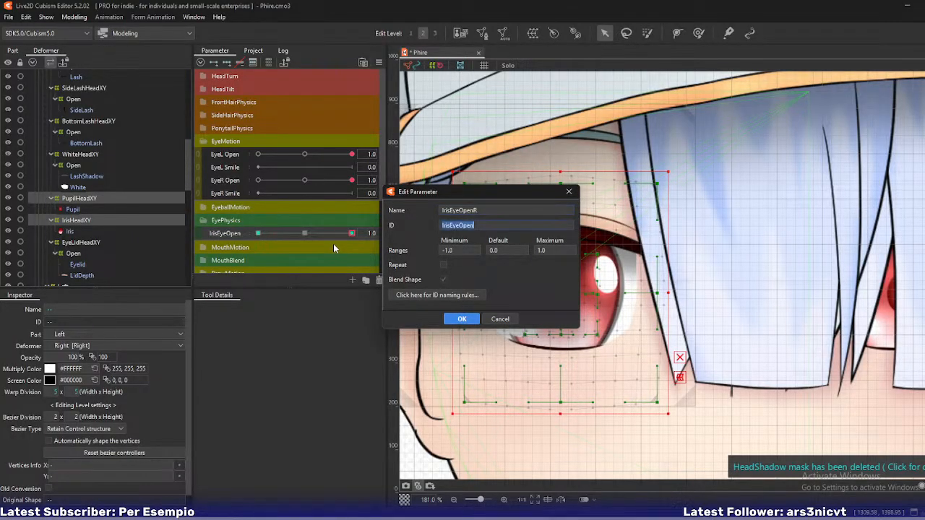
{"action": "key", "text": "Return"}
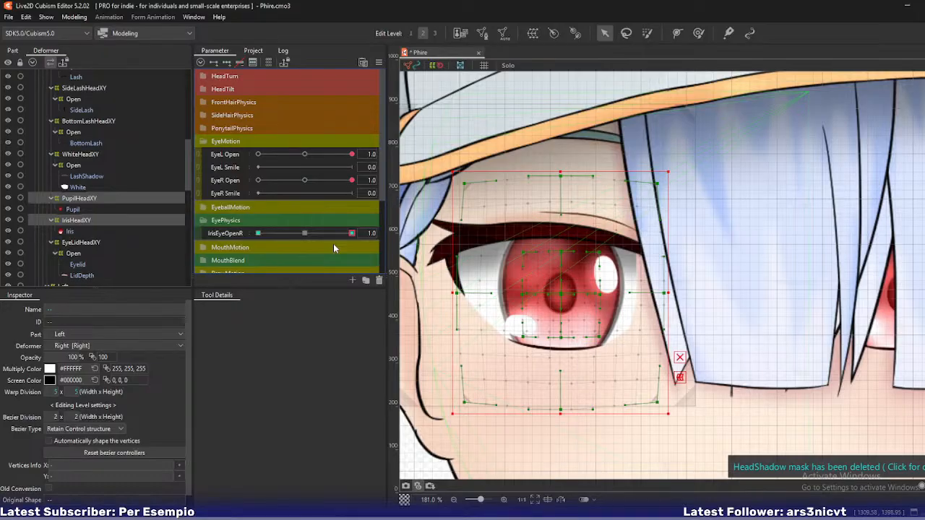
Test the IrisEyeOpenR physics on the right eye by varying EyeR Open, and set the pendulum's shaking influence to 0.76
{"action": "left_click", "coordinate": [73, 16]}
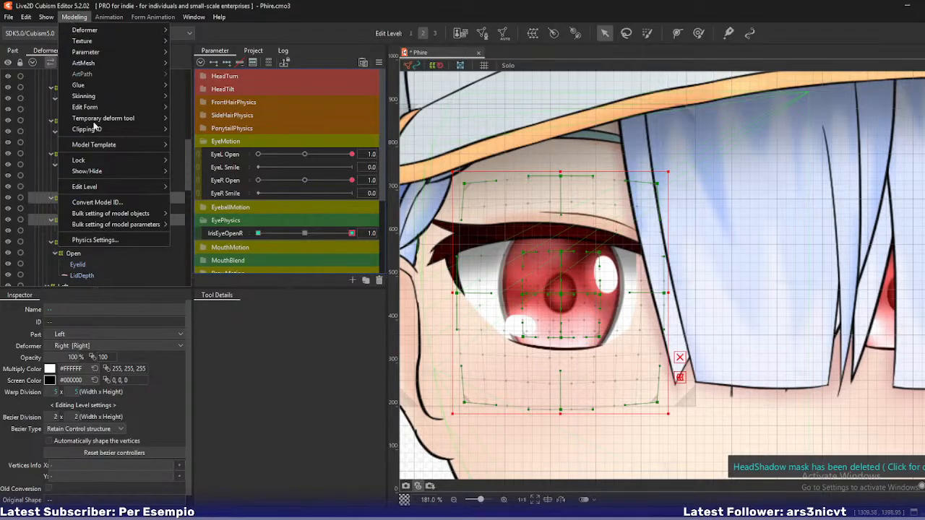
{"action": "left_click", "coordinate": [101, 242]}
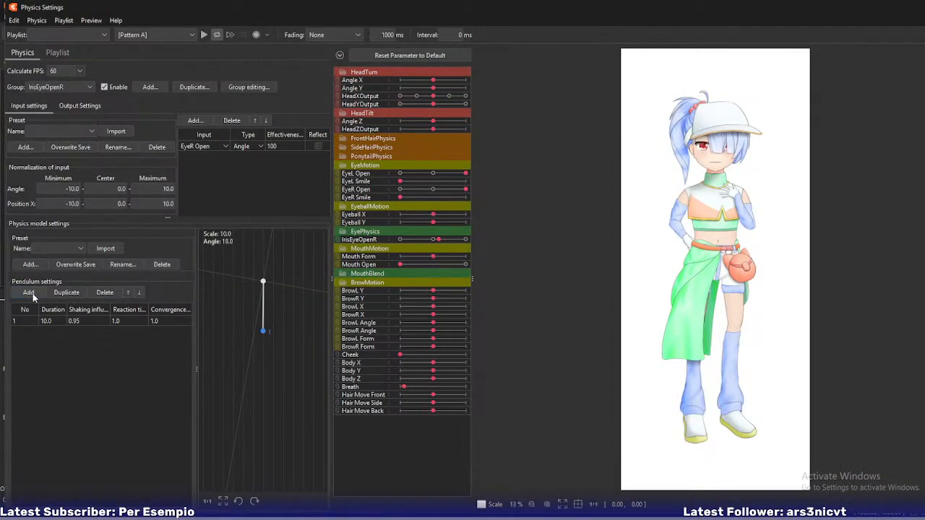
{"action": "left_click", "coordinate": [85, 106]}
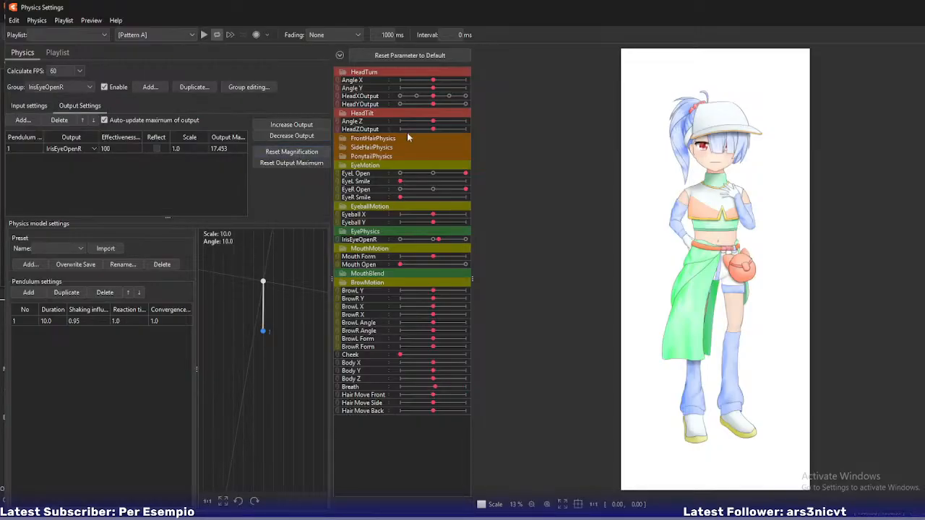
{"action": "scroll", "coordinate": [713, 254], "scroll_direction": "up", "scroll_amount": 5}
{"action": "scroll", "coordinate": [700, 271], "scroll_direction": "up", "scroll_amount": 9}
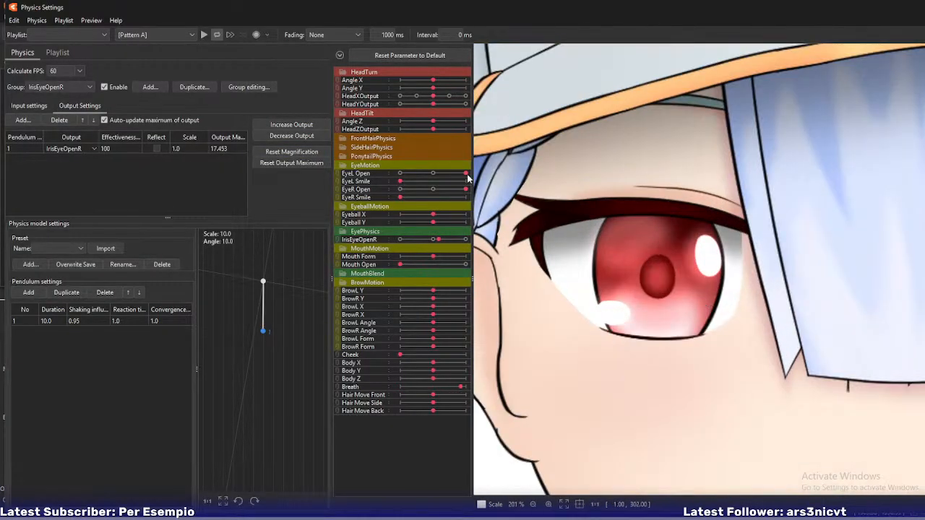
{"action": "mouse_move", "coordinate": [464, 189]}
{"action": "left_mouse_down"}
{"action": "mouse_move", "coordinate": [423, 194]}
{"action": "mouse_move", "coordinate": [474, 194]}
{"action": "left_mouse_up"}
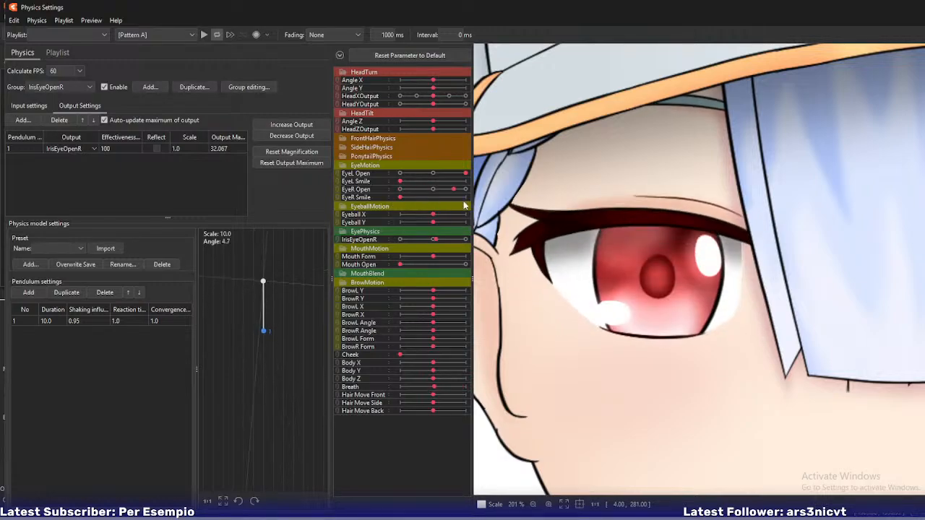
{"action": "left_click_drag", "start_coordinate": [83, 315], "coordinate": [70, 315]}
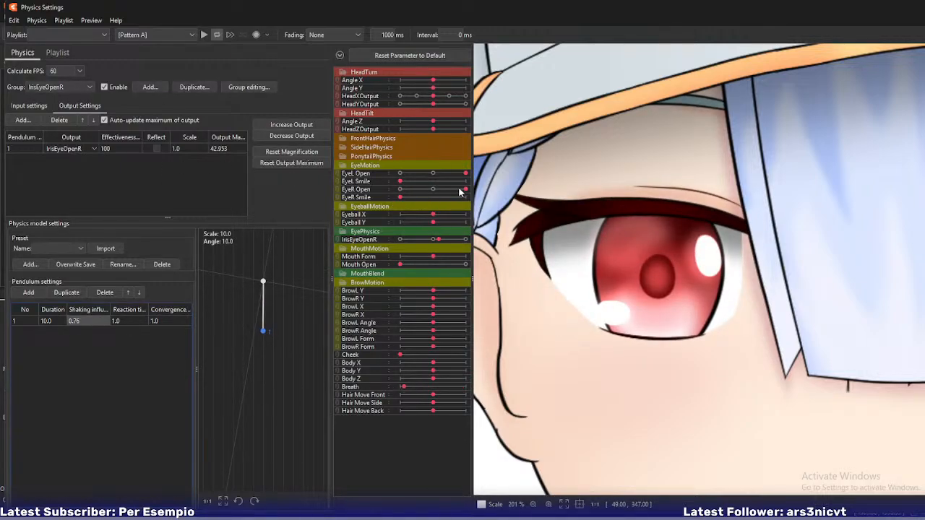
Test the right eye's physics once more with EyeR Open and return the model's IrisEyeOpenR parameter to its default
{"action": "left_click_drag", "start_coordinate": [465, 192], "coordinate": [467, 213]}
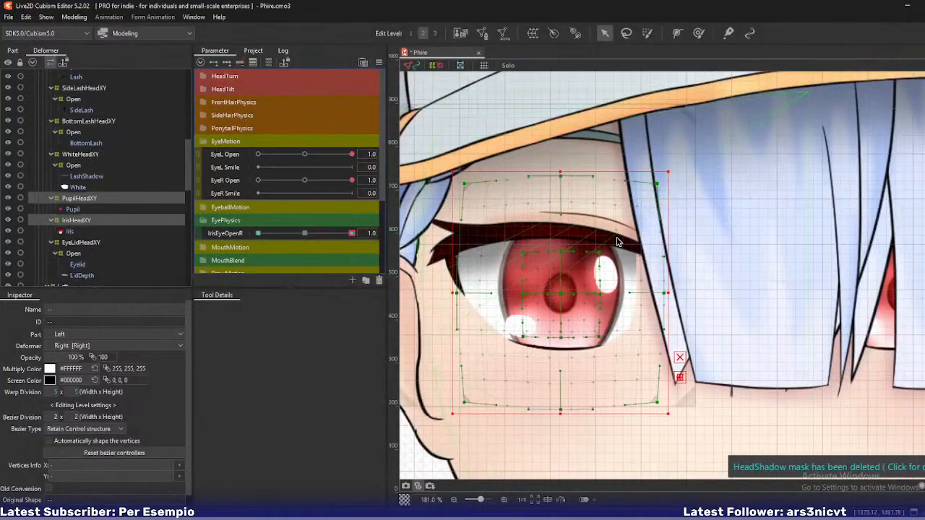
{"action": "key", "text": "ctrl+z"}
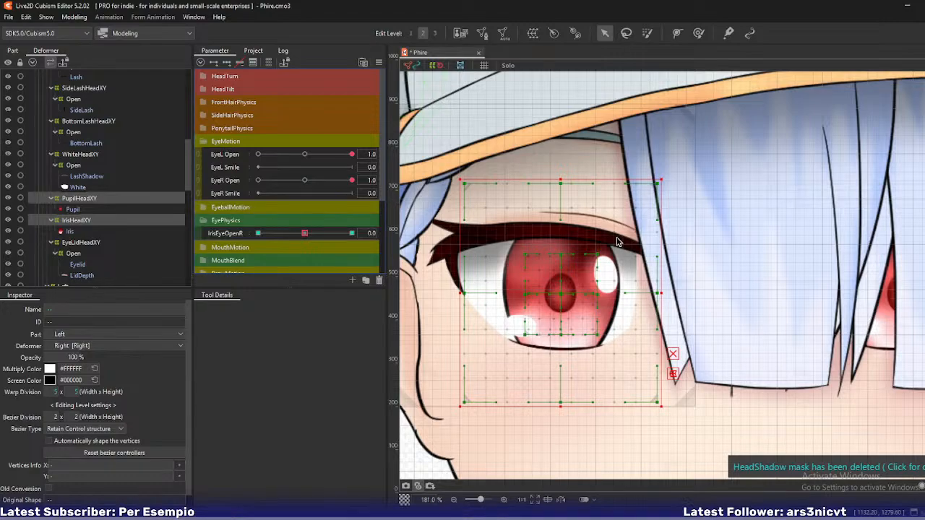
Select the HighlightTop mesh inside the right eye's HighlightTopHeadXY deformer and check its opacity setting and the eye's open state
{"action": "scroll", "coordinate": [94, 203], "scroll_direction": "up", "scroll_amount": 5}
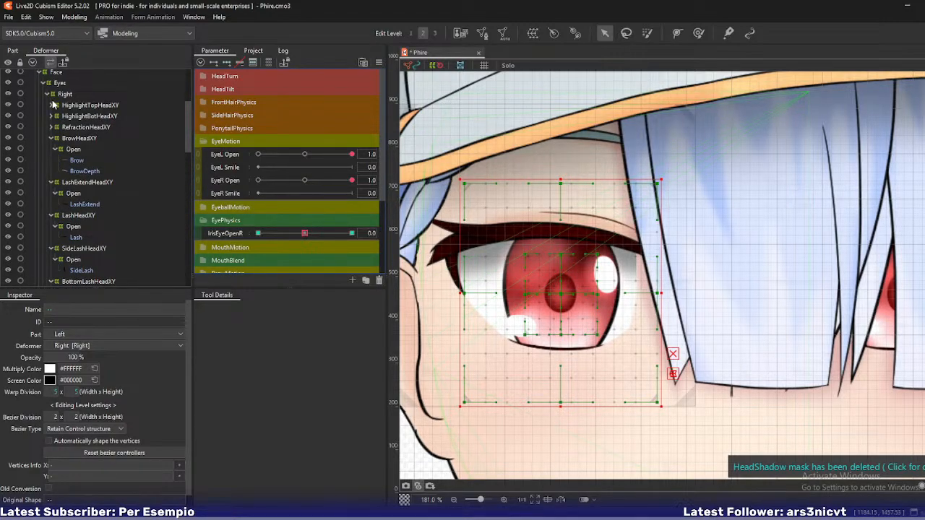
{"action": "left_click", "coordinate": [51, 105]}
{"action": "left_click", "coordinate": [73, 116]}
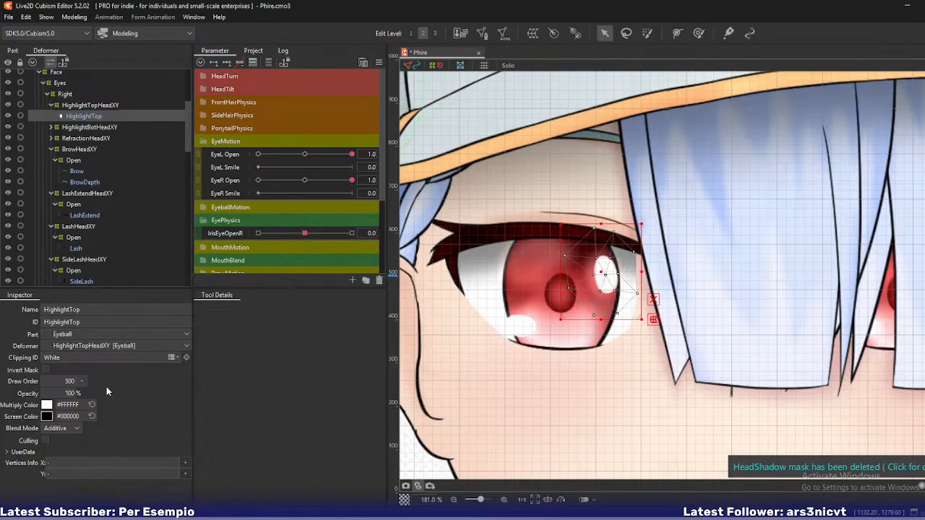
{"action": "mouse_move", "coordinate": [68, 394]}
{"action": "left_mouse_down"}
{"action": "mouse_move", "coordinate": [48, 393]}
{"action": "mouse_move", "coordinate": [83, 394]}
{"action": "left_mouse_up"}
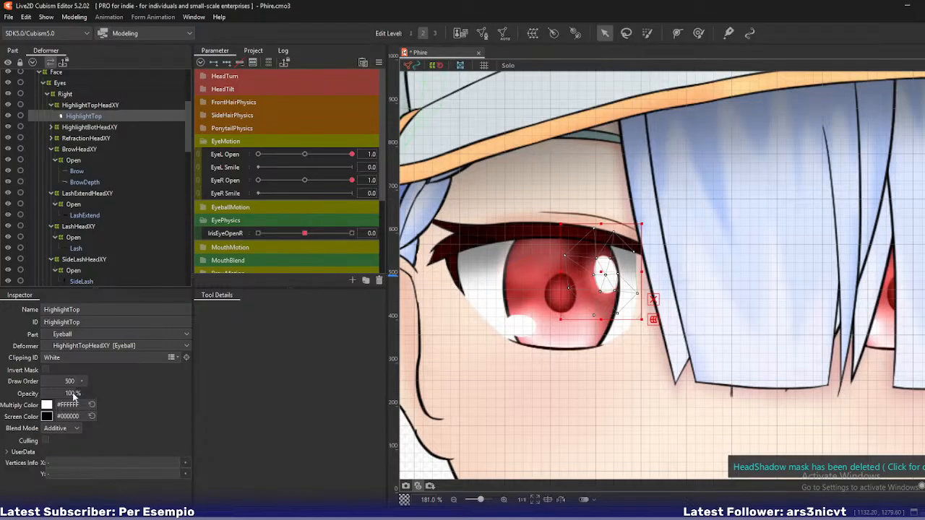
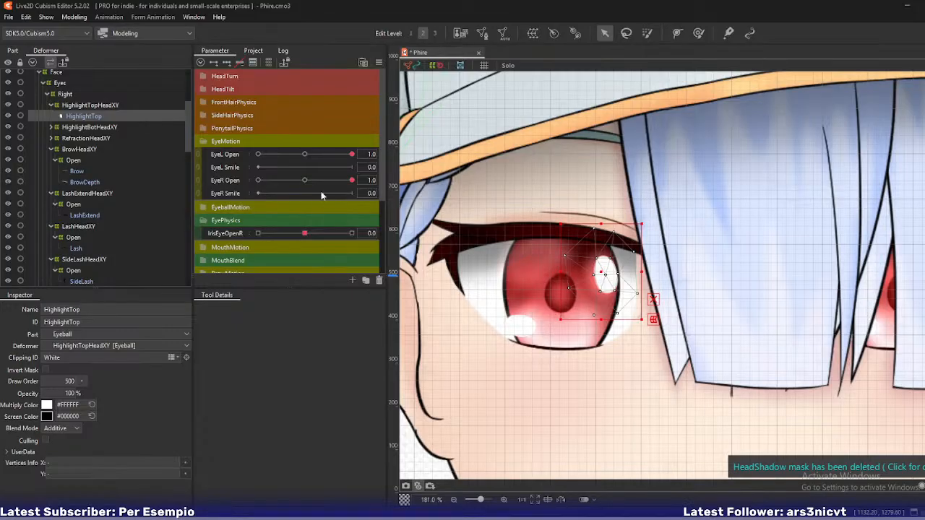
{"action": "left_click_drag", "start_coordinate": [351, 179], "coordinate": [391, 186]}
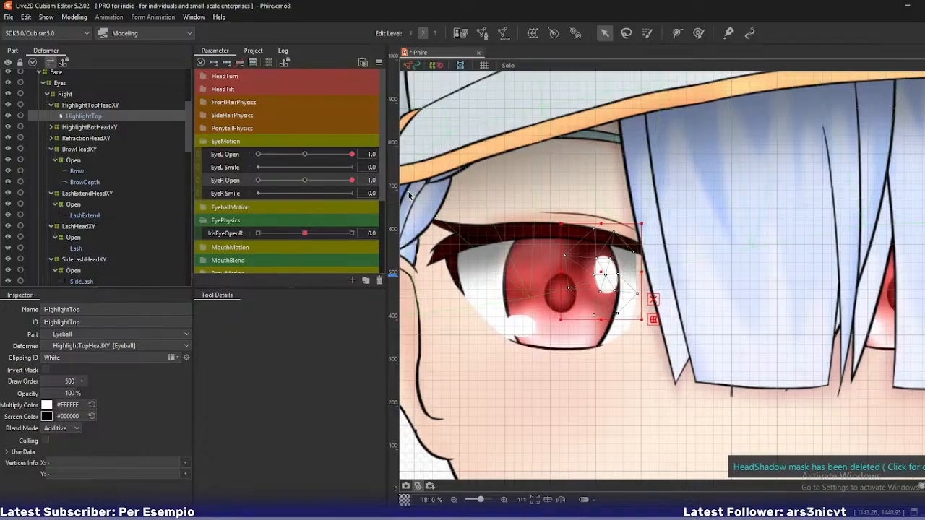
{"action": "scroll", "coordinate": [515, 220], "scroll_direction": "left", "scroll_amount": 2}
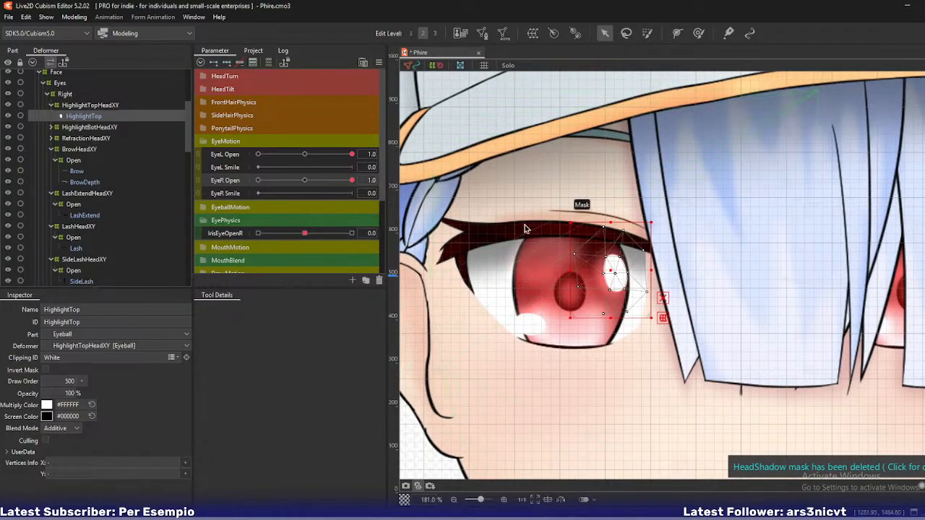
Replicate the IrisEyeOpenR parameter in the EyePhysics group and set the copy's name and ID to IrisEyeOpenL
{"action": "right_click", "coordinate": [239, 233]}
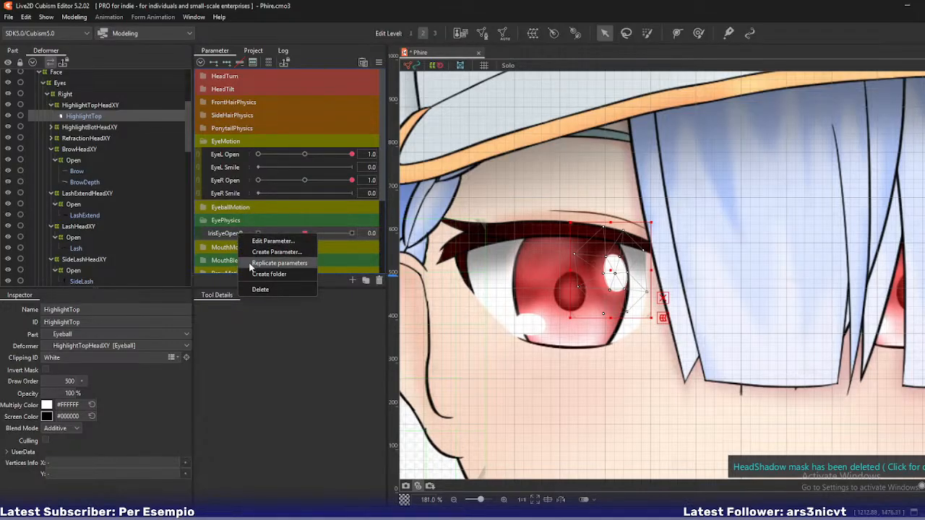
{"action": "left_click", "coordinate": [278, 263]}
{"action": "right_click", "coordinate": [246, 248]}
{"action": "left_click", "coordinate": [250, 254]}
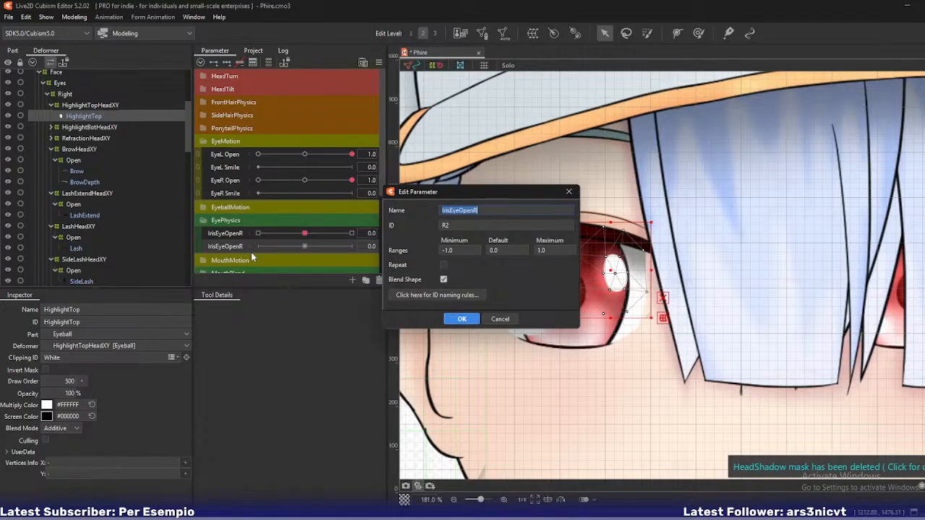
{"action": "key", "text": "End"}
{"action": "key", "text": "BackSpace"}
{"action": "type", "text": "L"}
{"action": "key", "text": "Tab"}
{"action": "type", "text": "IrisEyeOpenL"}
{"action": "key", "text": "Return"}
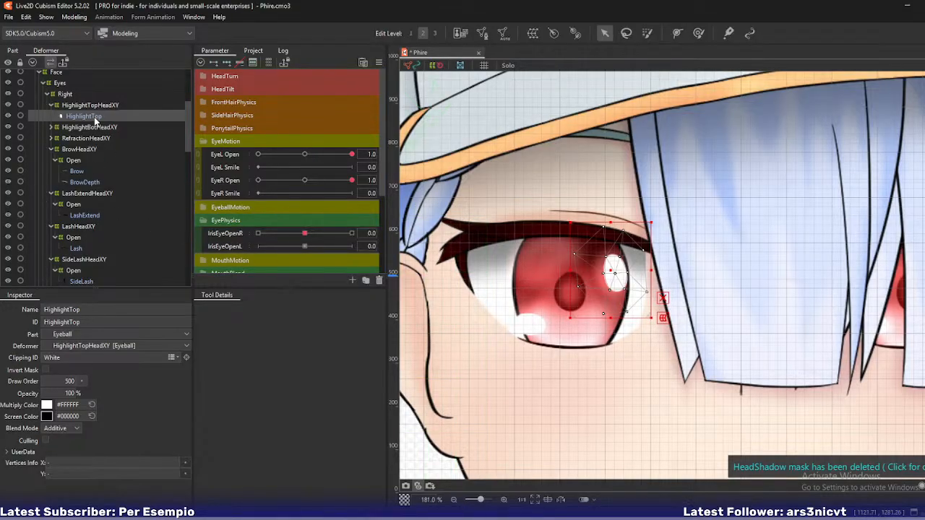
Replicate the IrisEyeOpenL parameter and set the copy's name and ID to HighlightEyeOpenR
{"action": "right_click", "coordinate": [227, 246]}
{"action": "left_click", "coordinate": [278, 275]}
{"action": "right_click", "coordinate": [224, 262]}
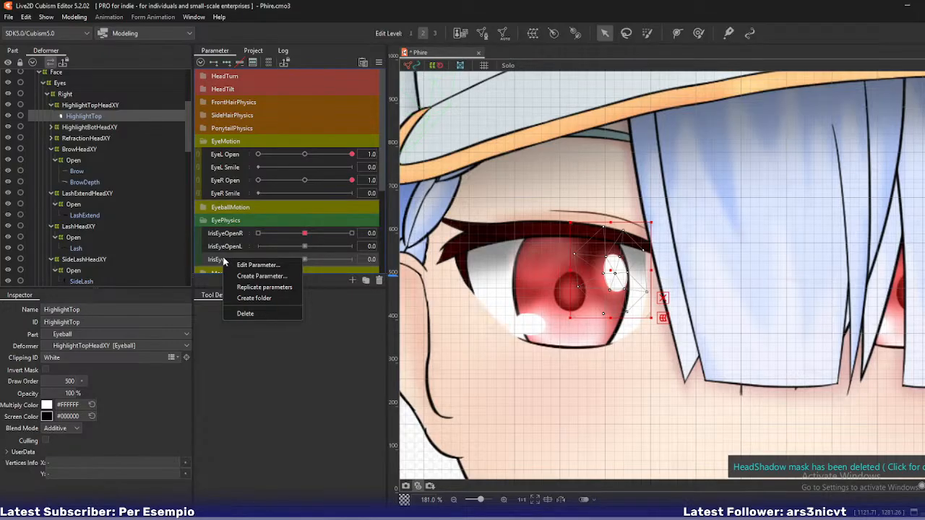
{"action": "left_click", "coordinate": [239, 263]}
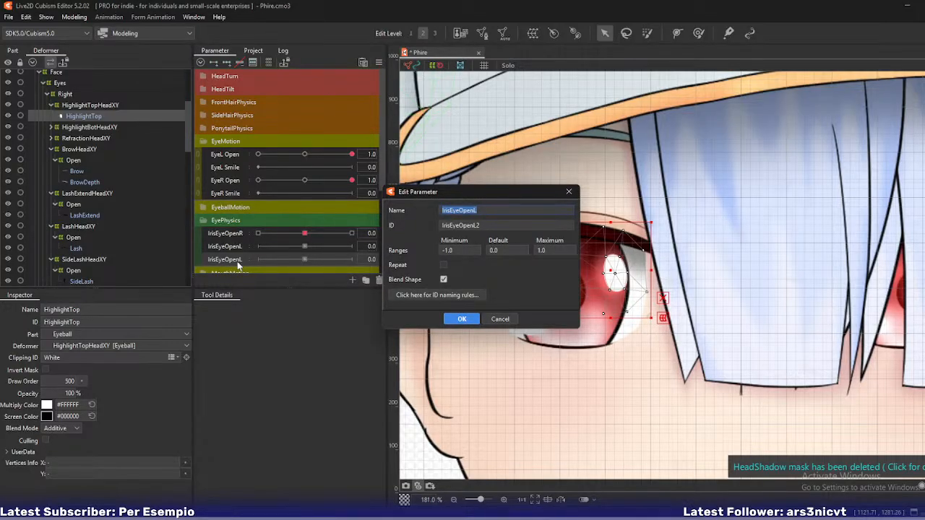
{"action": "type", "text": "HighlightEyeOpenR"}
{"action": "key", "text": "ctrl+a"}
{"action": "key", "text": "ctrl+c"}
{"action": "key", "text": "Tab"}
{"action": "key", "text": "ctrl+v"}
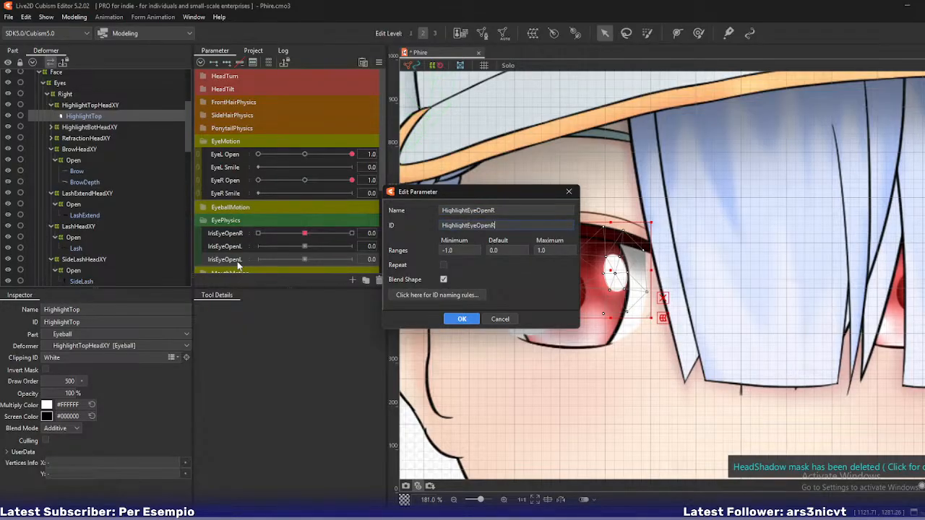
{"action": "left_click", "coordinate": [461, 319]}
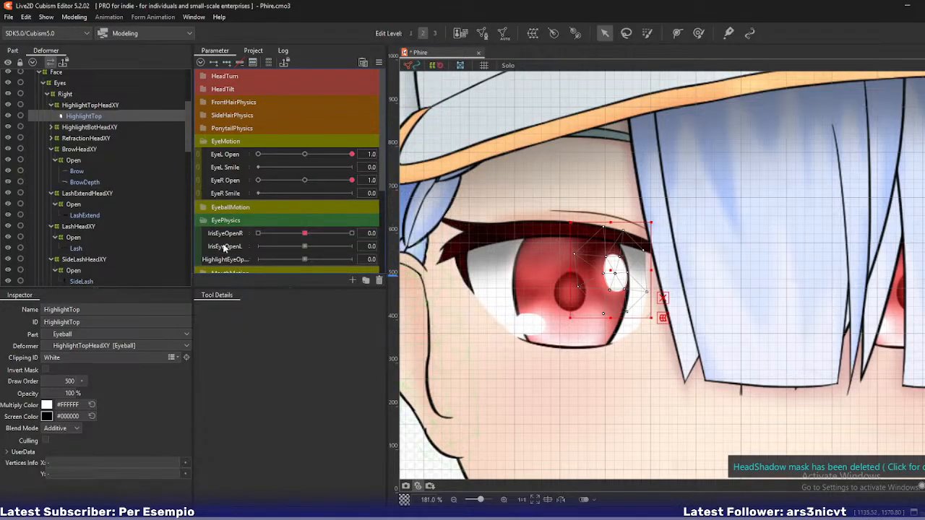
Select the right eye's HighlightTopHeadXY and HighlightBotHeadXY deformers together and add three blend shape keys to them on HighlightEyeOpenR
{"action": "left_click", "coordinate": [82, 106]}
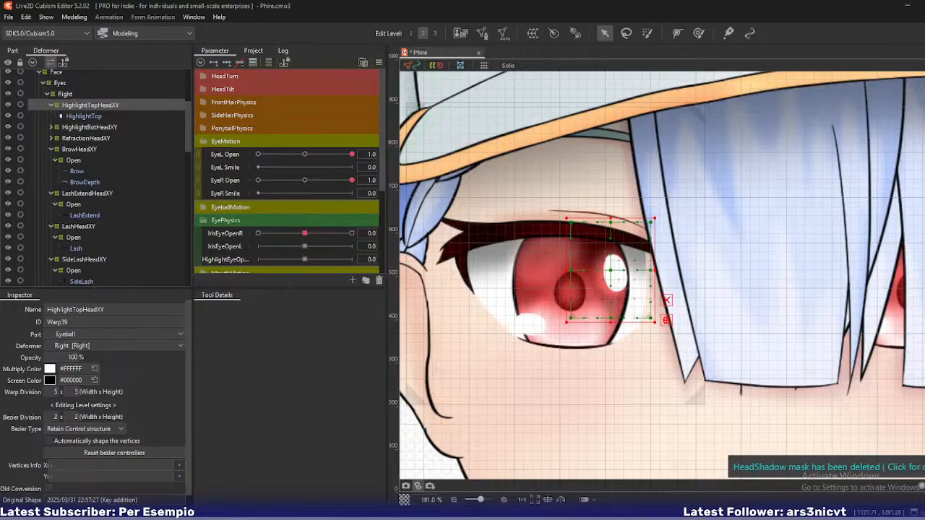
{"action": "left_click_drag", "start_coordinate": [543, 217], "coordinate": [519, 195]}
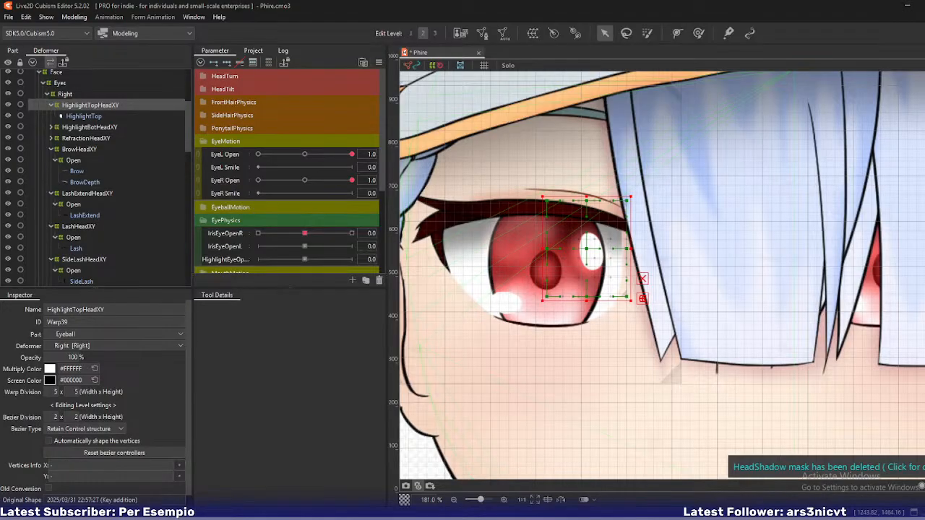
{"action": "left_click_drag", "start_coordinate": [562, 205], "coordinate": [534, 193]}
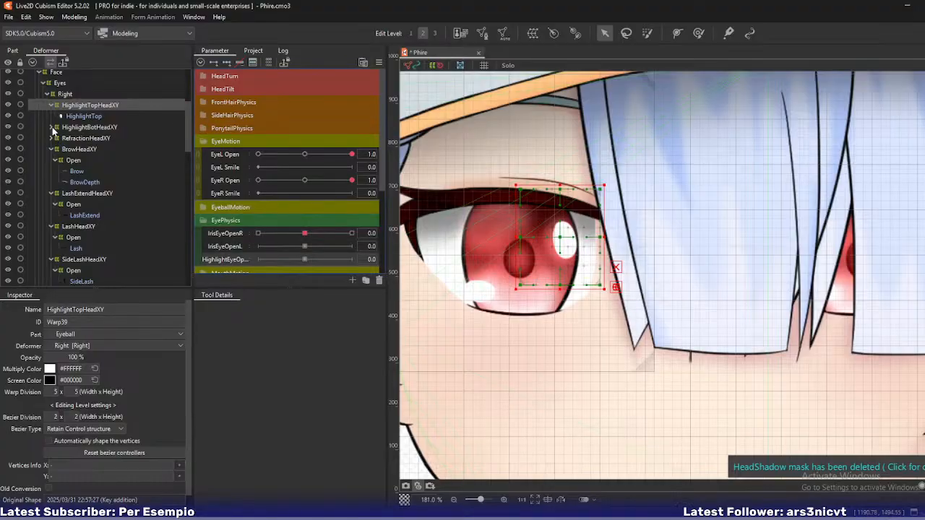
{"action": "left_click", "coordinate": [65, 128], "text": "ctrl"}
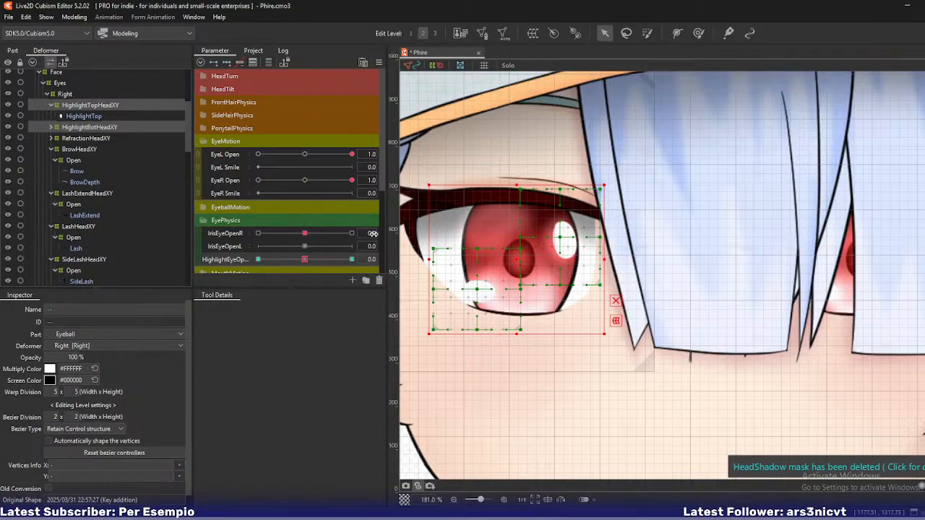
{"action": "scroll", "coordinate": [467, 288], "scroll_direction": "up", "scroll_amount": 2}
{"action": "scroll", "coordinate": [480, 293], "scroll_direction": "up", "scroll_amount": 1}
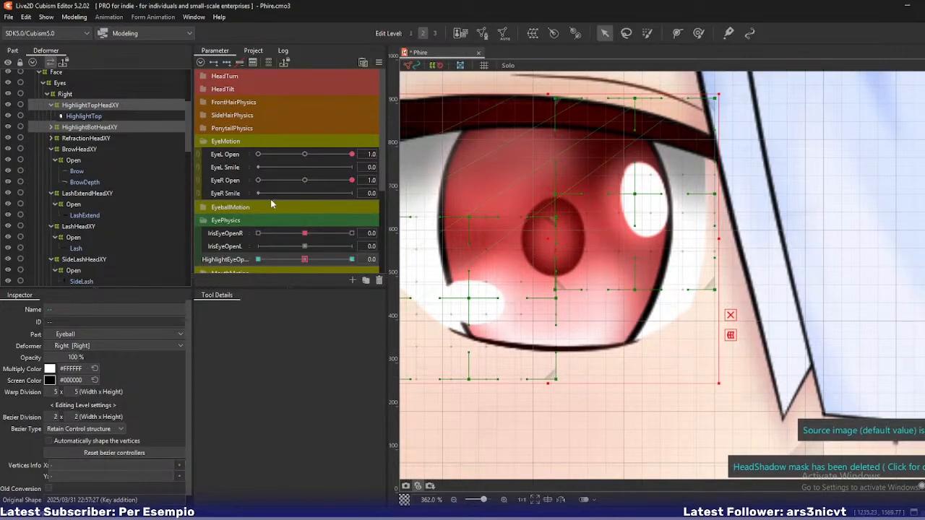
At HighlightEyeOpenR 1.0, deform the two highlight warps so both highlights shift slightly outward from the pupil
{"action": "left_click_drag", "start_coordinate": [304, 259], "coordinate": [351, 259]}
{"action": "left_click_drag", "start_coordinate": [471, 299], "coordinate": [463, 302]}
{"action": "mouse_move", "coordinate": [640, 199]}
{"action": "left_mouse_down"}
{"action": "mouse_move", "coordinate": [655, 197]}
{"action": "mouse_move", "coordinate": [646, 194]}
{"action": "left_mouse_up"}
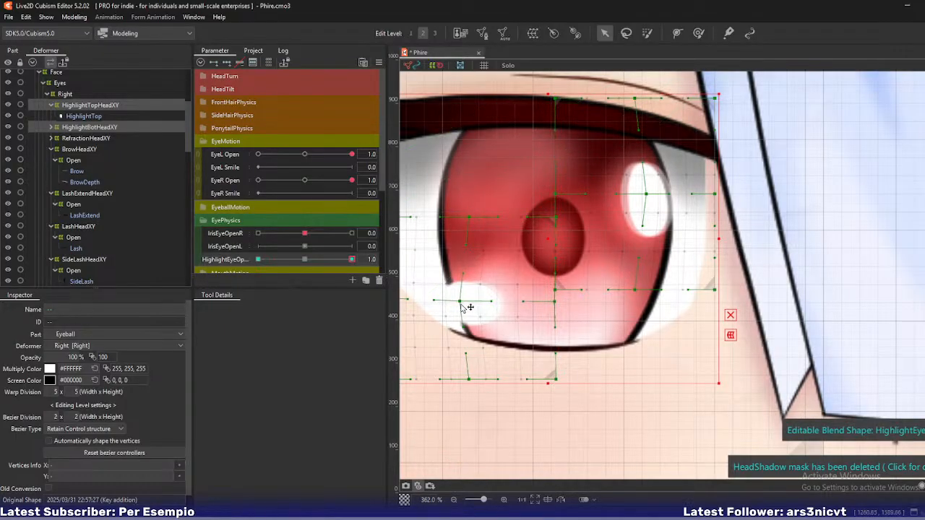
{"action": "left_click_drag", "start_coordinate": [463, 302], "coordinate": [460, 304]}
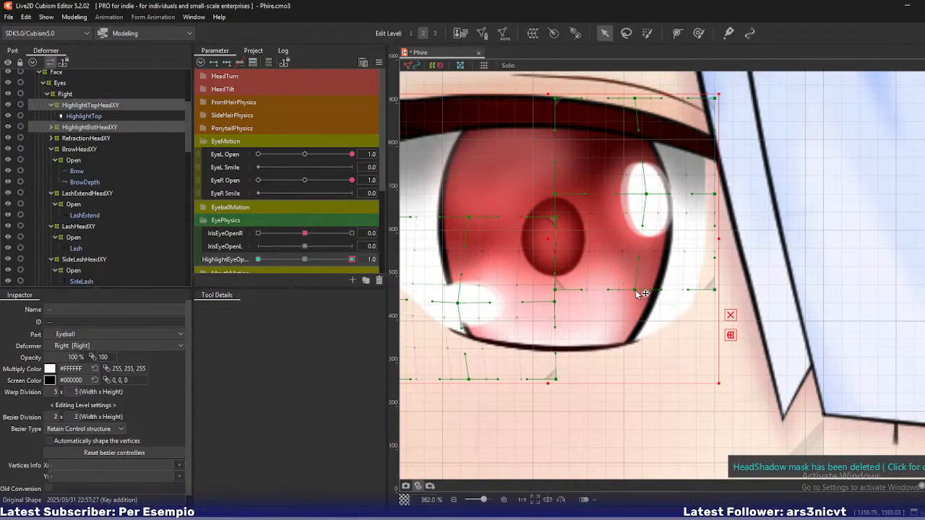
{"action": "left_click_drag", "start_coordinate": [637, 290], "coordinate": [644, 288]}
At HighlightEyeOpenR -1.0, deform the two highlight warps so both highlights shift slightly inward, and reset the parameter to default
{"action": "left_click_drag", "start_coordinate": [352, 264], "coordinate": [258, 260]}
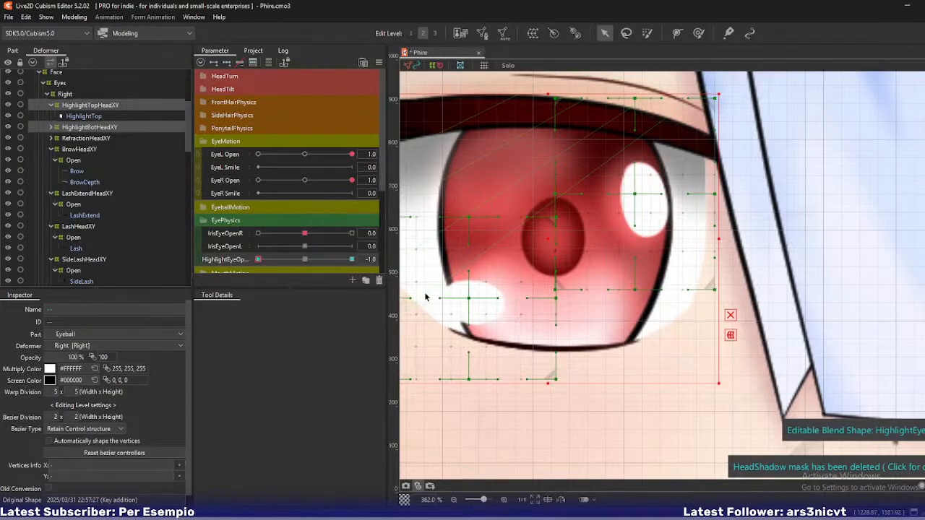
{"action": "left_click_drag", "start_coordinate": [435, 289], "coordinate": [480, 271]}
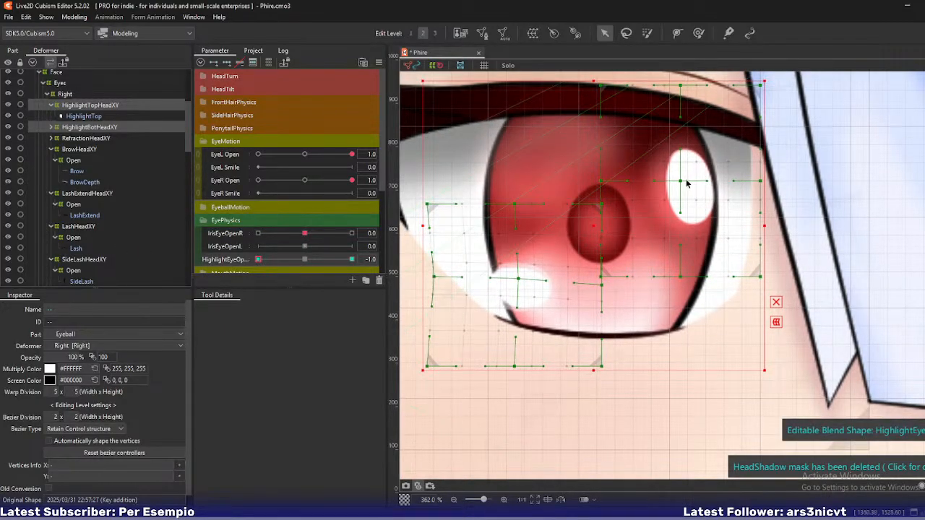
{"action": "left_click_drag", "start_coordinate": [681, 181], "coordinate": [675, 186]}
{"action": "left_click_drag", "start_coordinate": [679, 88], "coordinate": [671, 95]}
{"action": "left_click_drag", "start_coordinate": [759, 276], "coordinate": [751, 279]}
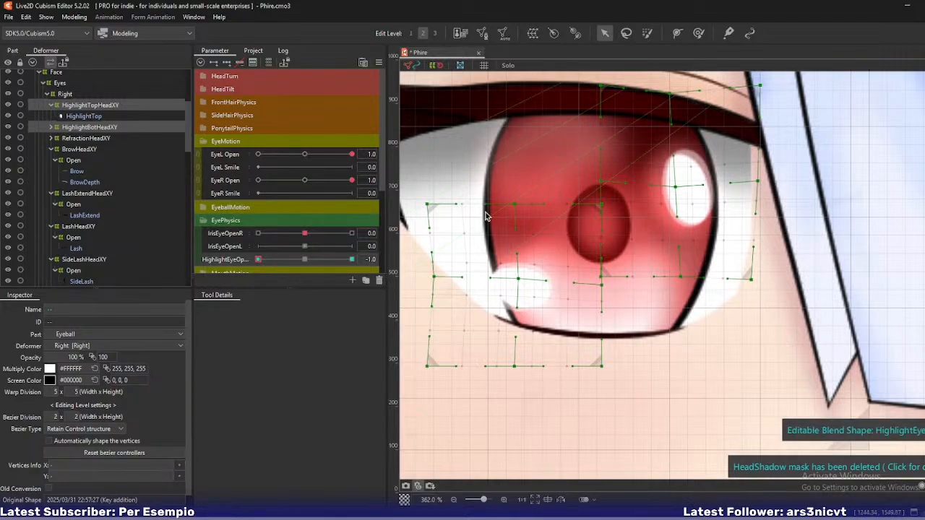
{"action": "left_click_drag", "start_coordinate": [258, 259], "coordinate": [211, 264]}
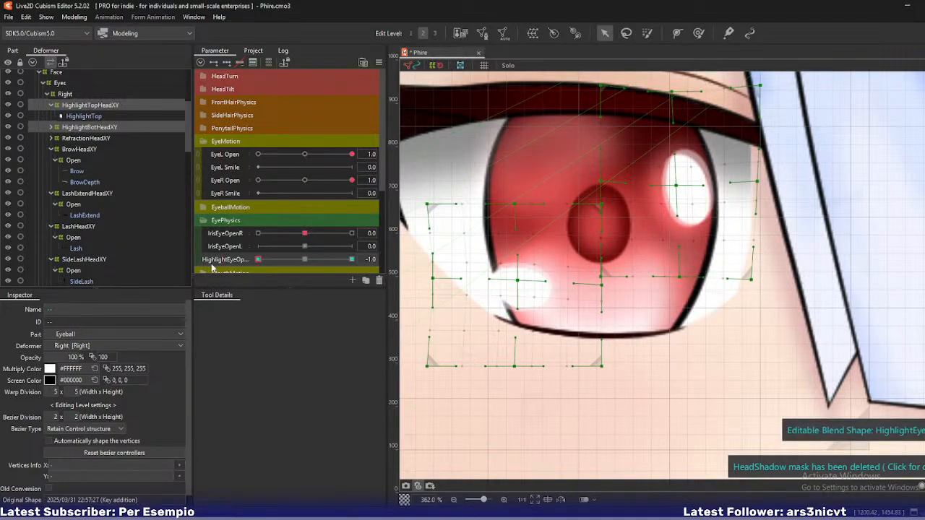
{"action": "key", "text": "ctrl+r"}
Open the physics settings and add a new physics group named HighlightEyeOpenR
{"action": "left_click", "coordinate": [74, 16]}
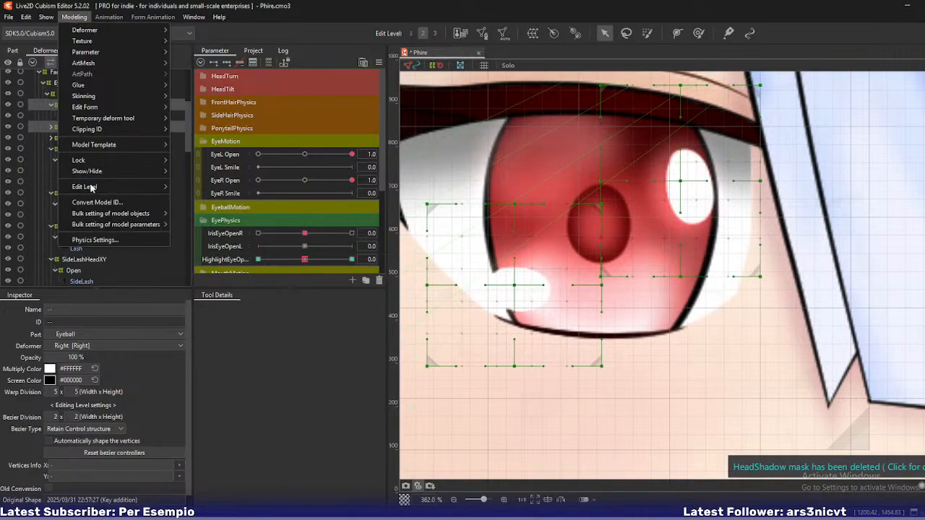
{"action": "left_click", "coordinate": [94, 241]}
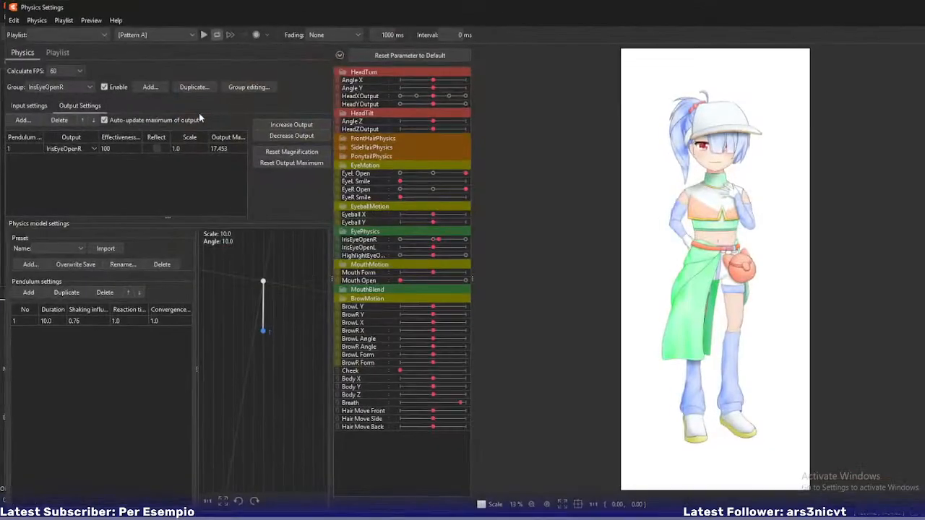
{"action": "left_click", "coordinate": [90, 87]}
{"action": "left_click", "coordinate": [148, 87]}
{"action": "left_click", "coordinate": [148, 87]}
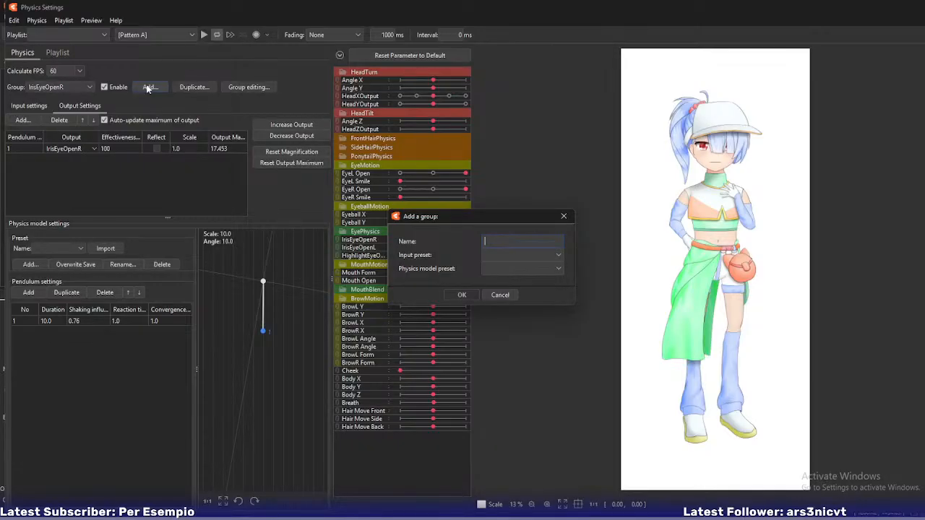
{"action": "type", "text": "Highlight"}
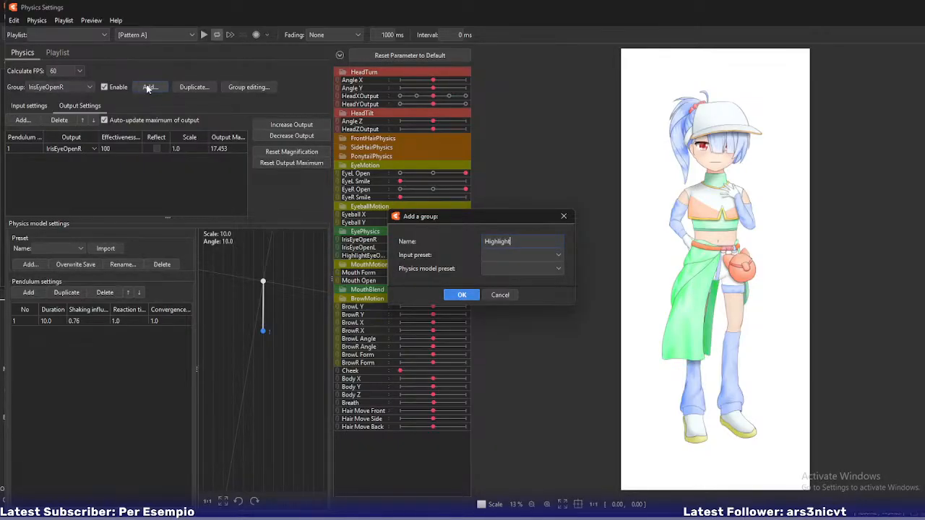
{"action": "type", "text": "EyeOpenR"}
{"action": "key", "text": "Return"}
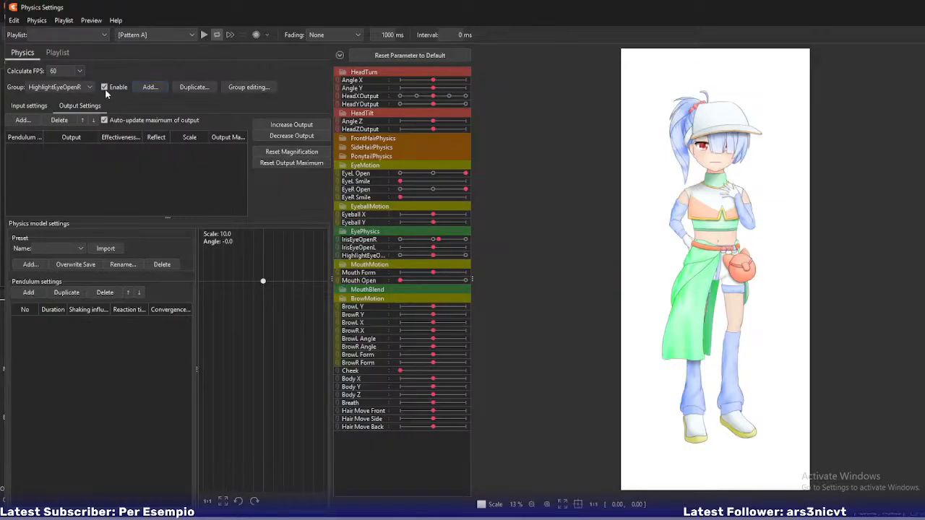
Add IrisEyeOpenR as the HighlightEyeOpenR group's input parameter, with effectiveness 100 and Reflect enabled
{"action": "left_click", "coordinate": [41, 108]}
{"action": "left_click", "coordinate": [195, 120]}
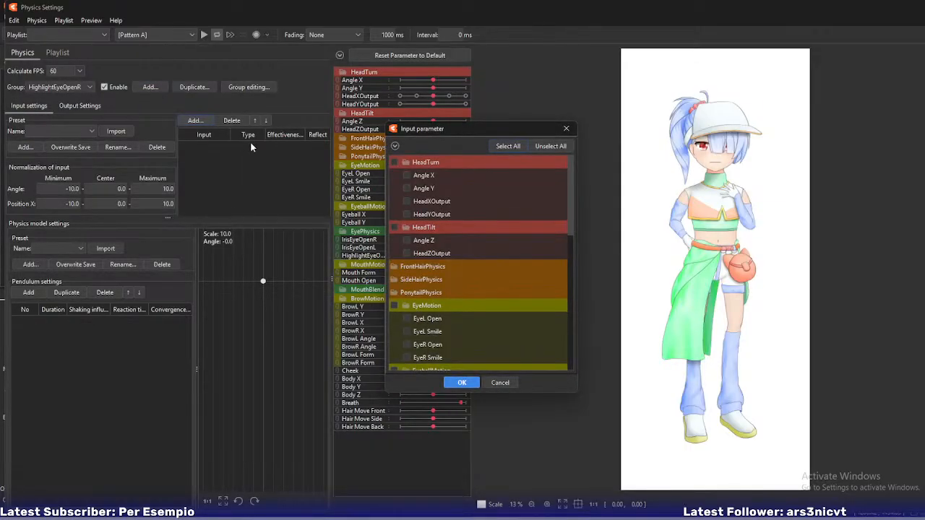
{"action": "scroll", "coordinate": [434, 220], "scroll_direction": "down", "scroll_amount": 3}
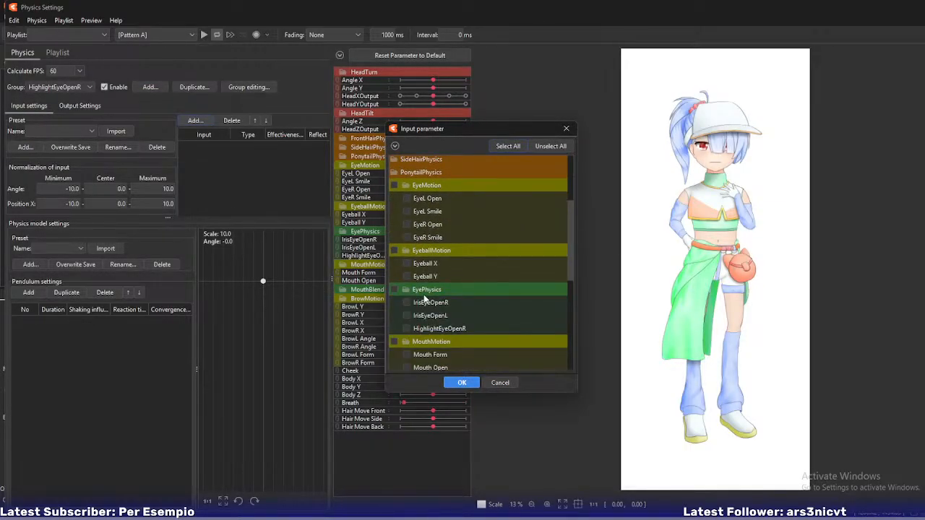
{"action": "left_click", "coordinate": [407, 302]}
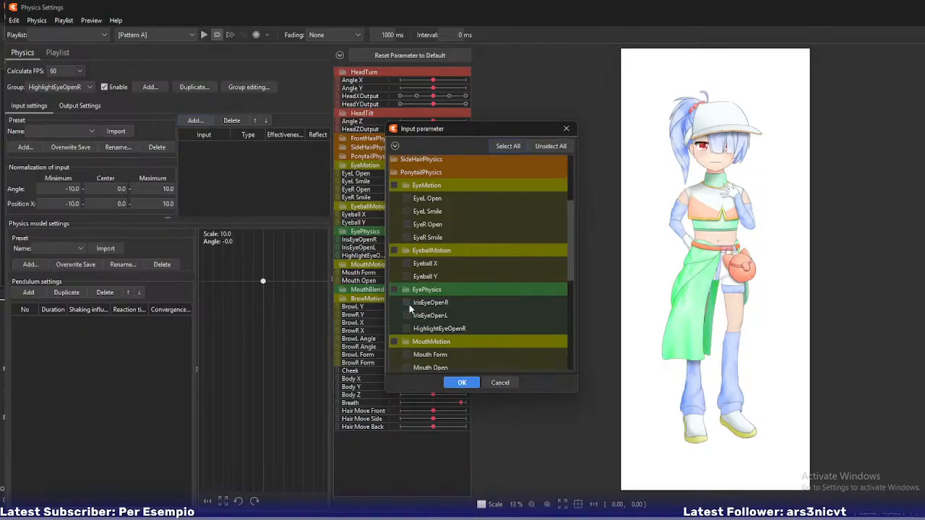
{"action": "left_click", "coordinate": [461, 382]}
{"action": "double_click", "coordinate": [271, 144]}
{"action": "type", "text": "100"}
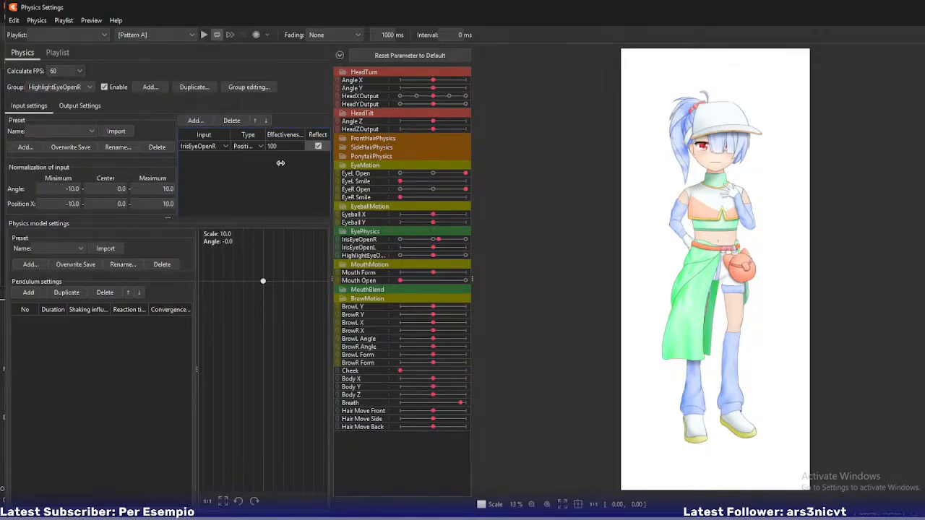
Turn off Reflect for the IrisEyeOpenR input and add one pendulum to the HighlightEyeOpenR group
{"action": "left_click", "coordinate": [318, 146]}
{"action": "left_click", "coordinate": [29, 292]}
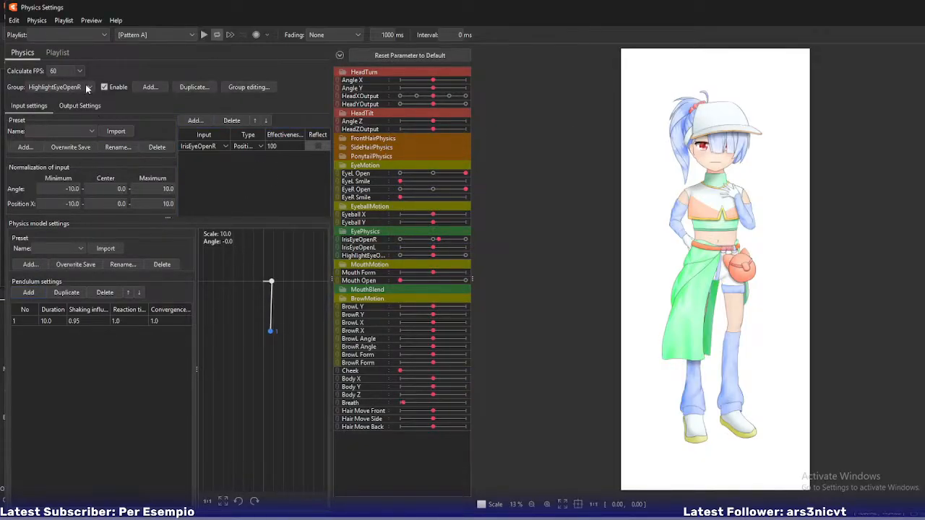
Add HighlightEyeOpenR as the group's output parameter and test the physics on the eye by moving EyeR Open
{"action": "left_click", "coordinate": [79, 105]}
{"action": "left_click", "coordinate": [23, 120]}
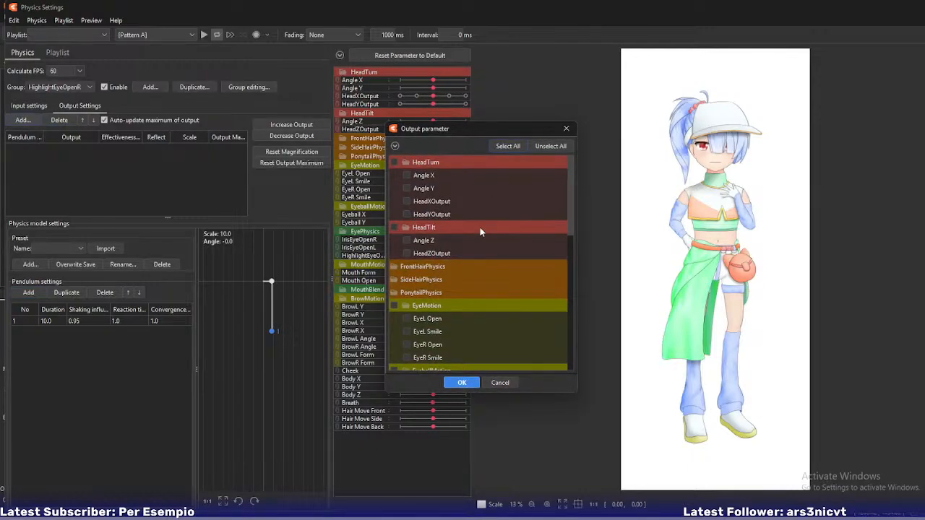
{"action": "scroll", "coordinate": [477, 244], "scroll_direction": "down", "scroll_amount": 3}
{"action": "scroll", "coordinate": [479, 250], "scroll_direction": "down", "scroll_amount": 1}
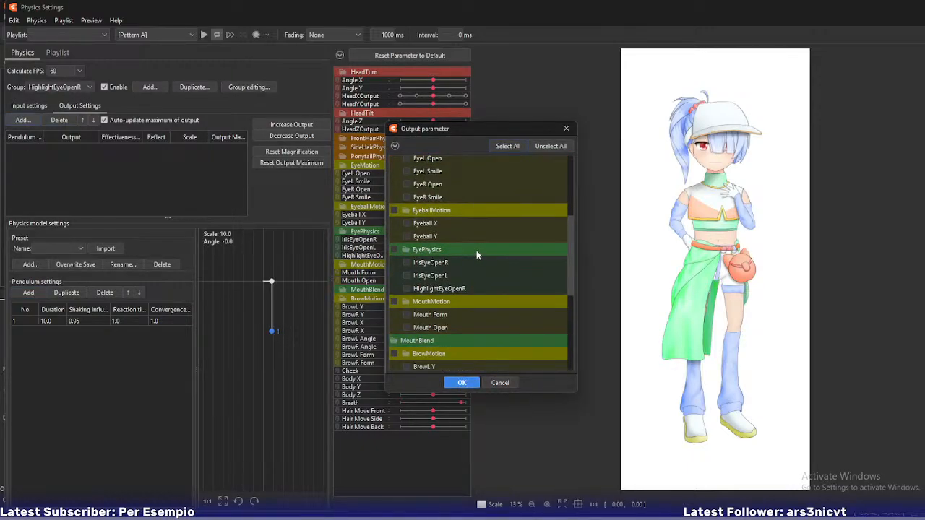
{"action": "left_click", "coordinate": [407, 288]}
{"action": "left_click", "coordinate": [462, 382]}
{"action": "scroll", "coordinate": [726, 130], "scroll_direction": "up", "scroll_amount": 10}
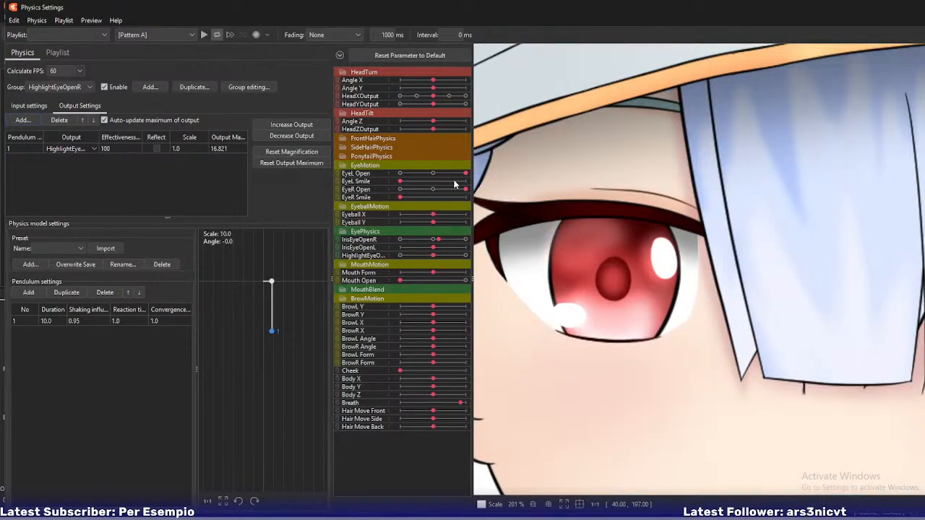
{"action": "mouse_move", "coordinate": [463, 191]}
{"action": "left_mouse_down"}
{"action": "mouse_move", "coordinate": [426, 192]}
{"action": "mouse_move", "coordinate": [499, 207]}
{"action": "mouse_move", "coordinate": [406, 201]}
{"action": "mouse_move", "coordinate": [466, 190]}
{"action": "left_mouse_up"}
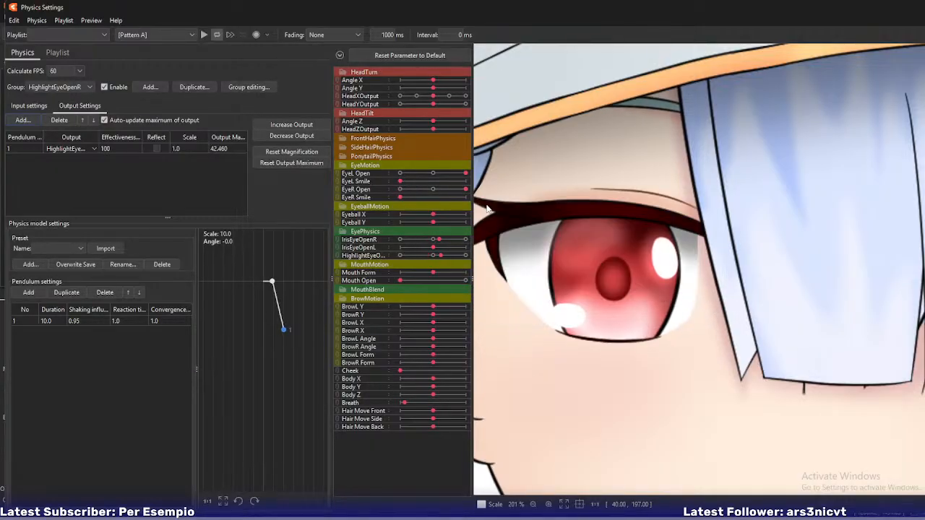
Try a shaking influence of 0.85 and durations of 11 and 13 for the pendulum, testing with EyeR Open
{"action": "left_click_drag", "start_coordinate": [79, 321], "coordinate": [69, 321]}
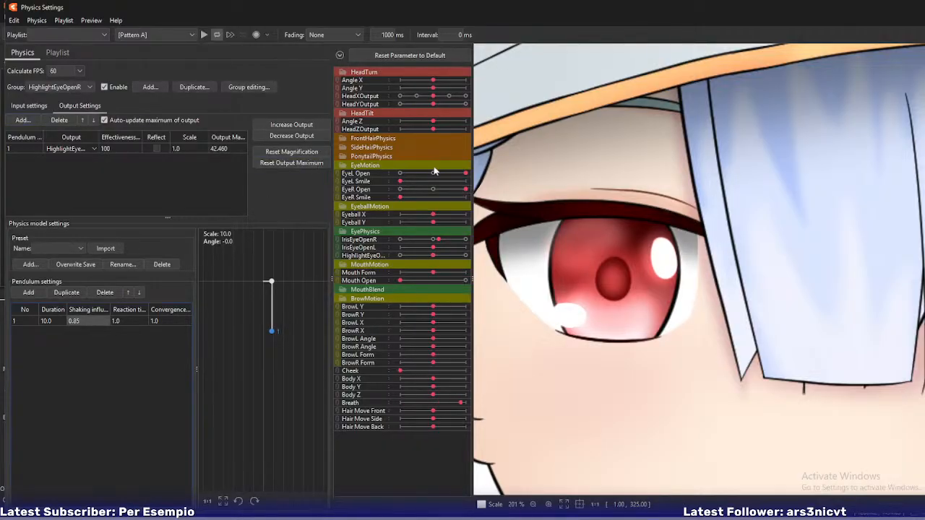
{"action": "left_click_drag", "start_coordinate": [464, 191], "coordinate": [481, 205]}
{"action": "double_click", "coordinate": [47, 321]}
{"action": "type", "text": "11"}
{"action": "key", "text": "Return"}
{"action": "type", "text": "13"}
{"action": "key", "text": "Return"}
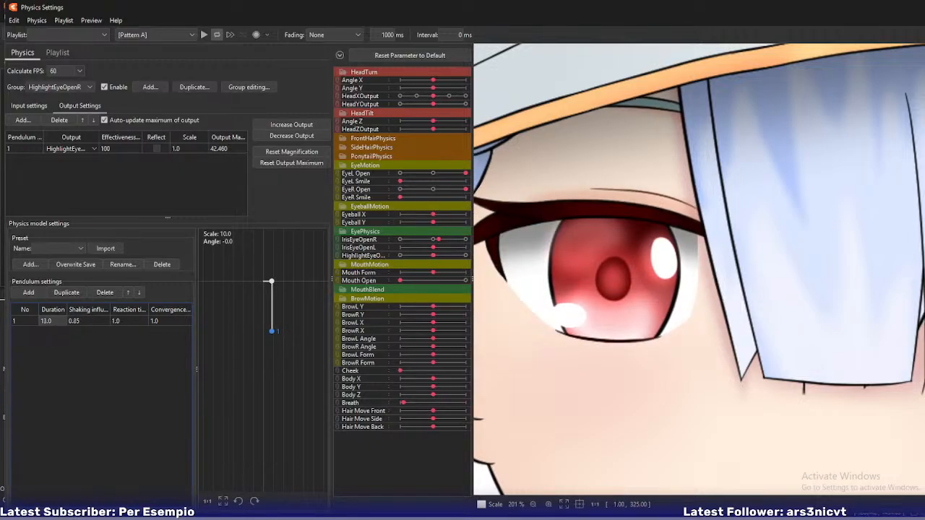
Try a duration of 15 with shaking influences of 0.80, 0.86 and 0.85, testing each with EyeR Open
{"action": "type", "text": "15"}
{"action": "key", "text": "Tab"}
{"action": "type", "text": "0.72"}
{"action": "key", "text": "Return"}
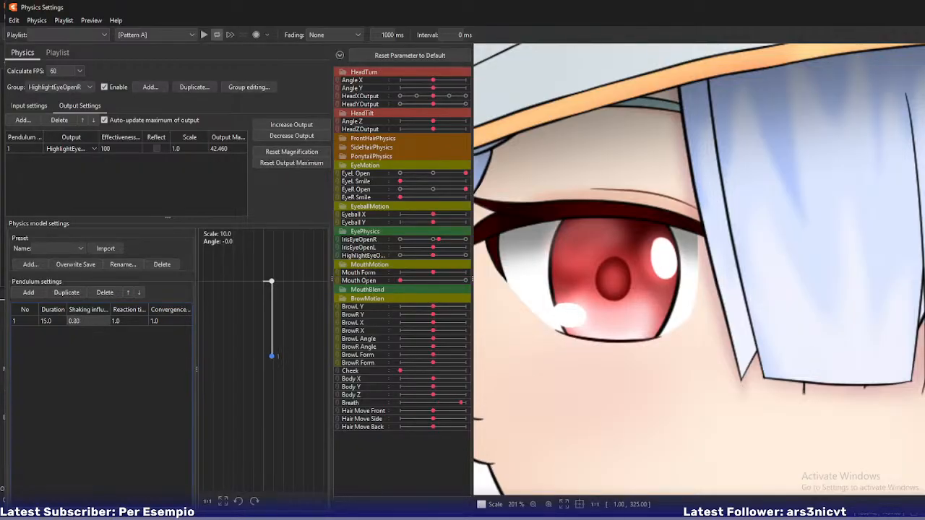
{"action": "left_click_drag", "start_coordinate": [465, 189], "coordinate": [497, 206]}
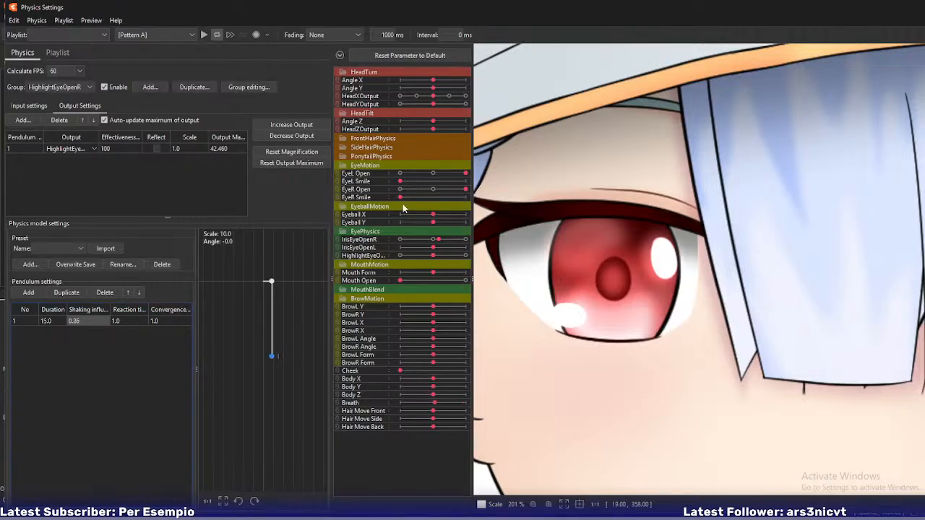
{"action": "left_click_drag", "start_coordinate": [462, 190], "coordinate": [456, 209]}
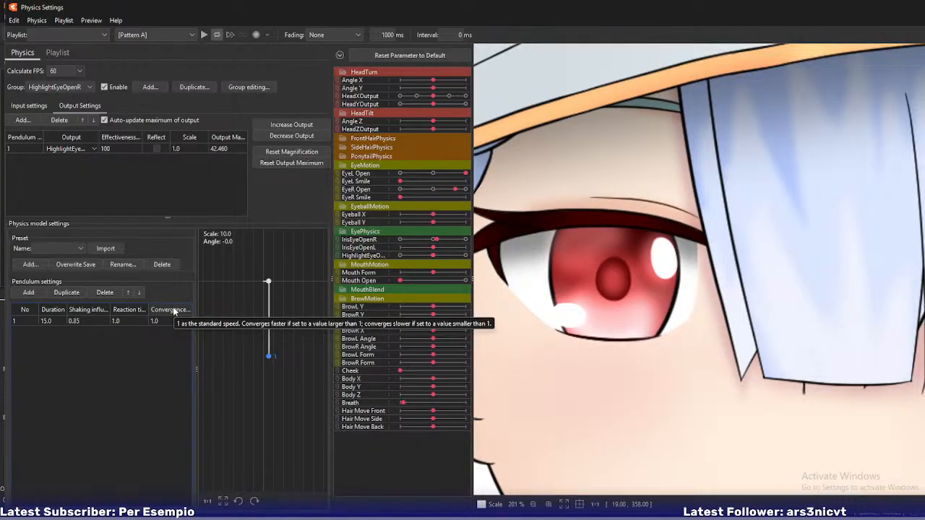
Undo the pendulum's duration and shaking influence changes and test the physics again with EyeR Open
{"action": "key", "text": "ctrl+z"}
{"action": "key", "text": "ctrl+z"}
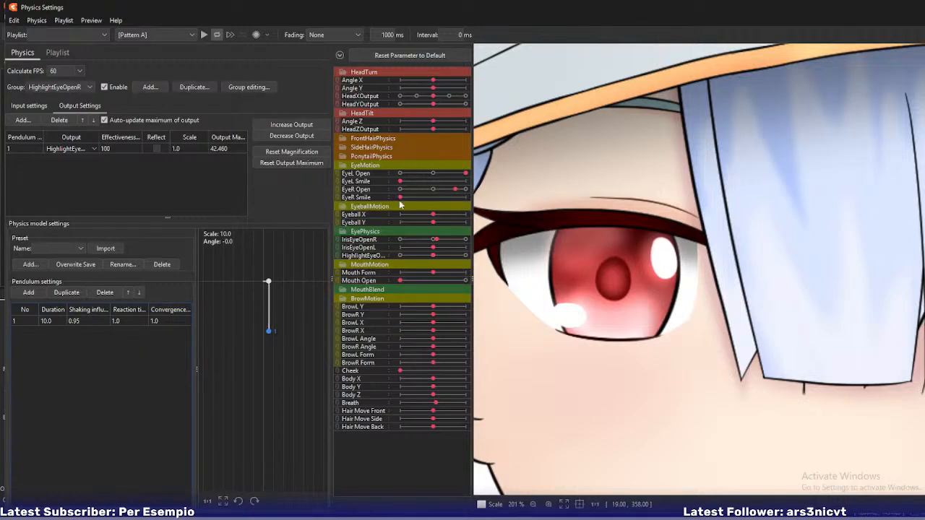
{"action": "left_click_drag", "start_coordinate": [456, 191], "coordinate": [466, 207]}
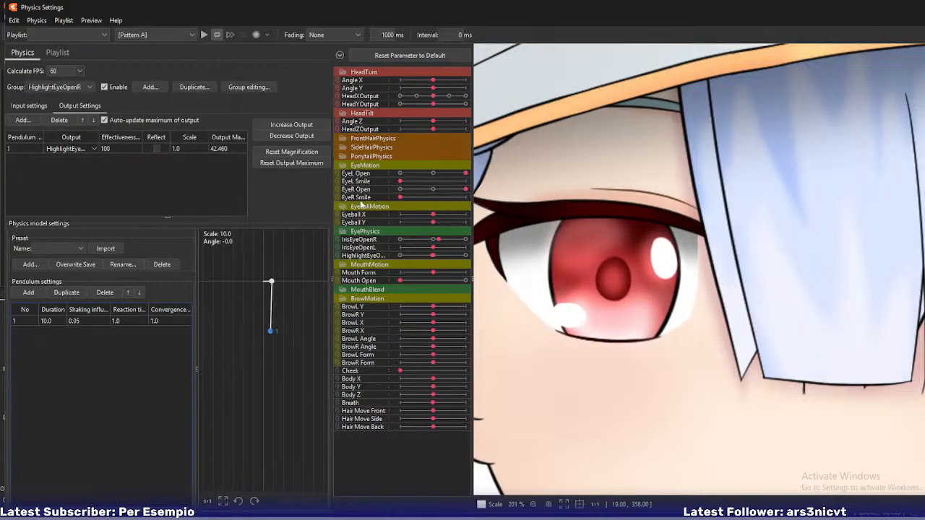
Try the Angle type for the IrisEyeOpenR input, then return it to the position type
{"action": "left_click", "coordinate": [41, 109]}
{"action": "left_click", "coordinate": [246, 147]}
{"action": "left_click", "coordinate": [246, 166]}
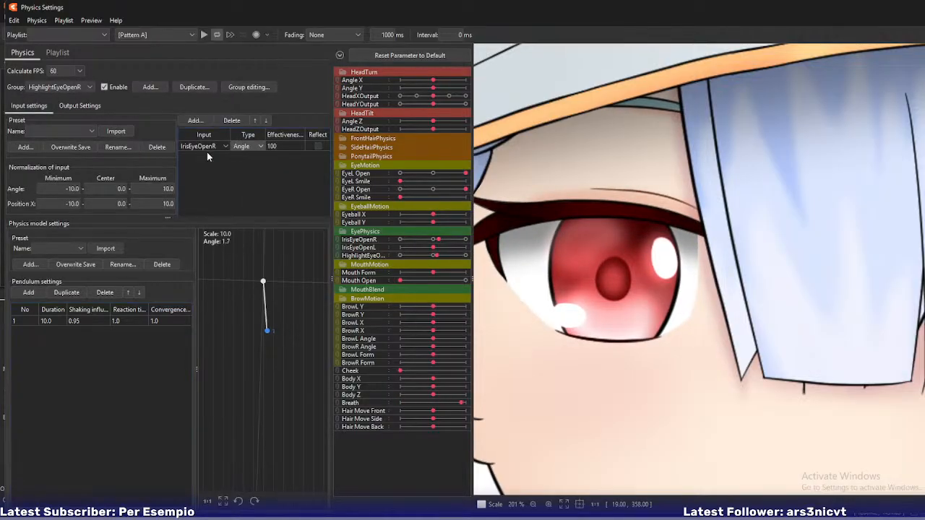
{"action": "left_click", "coordinate": [80, 106]}
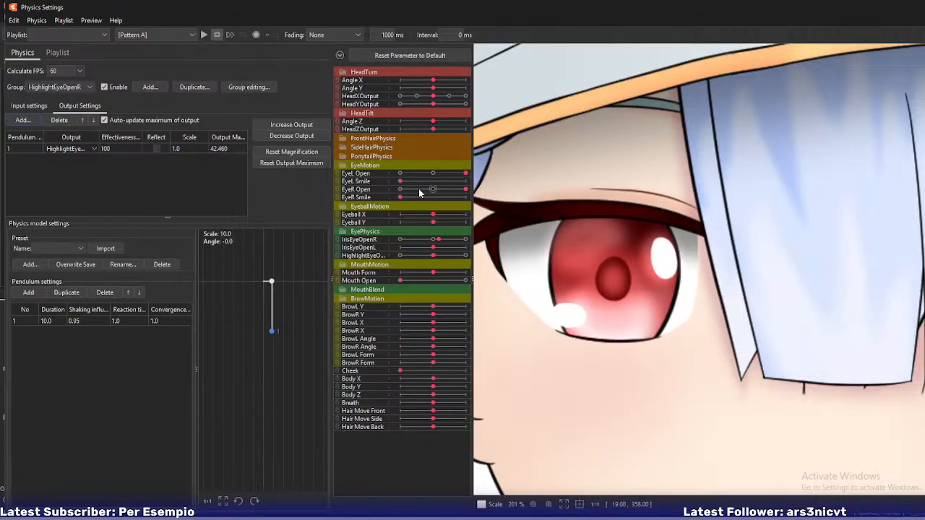
{"action": "left_click", "coordinate": [47, 106]}
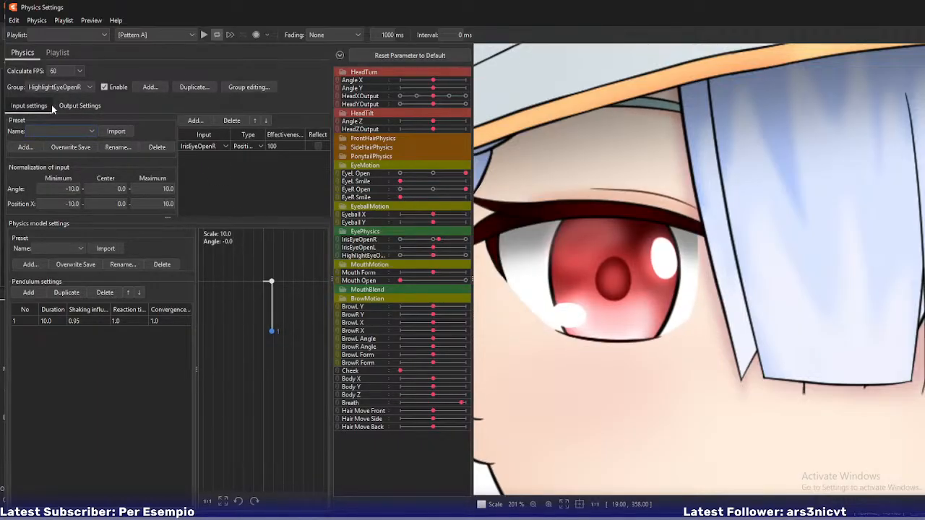
{"action": "left_click", "coordinate": [62, 106]}
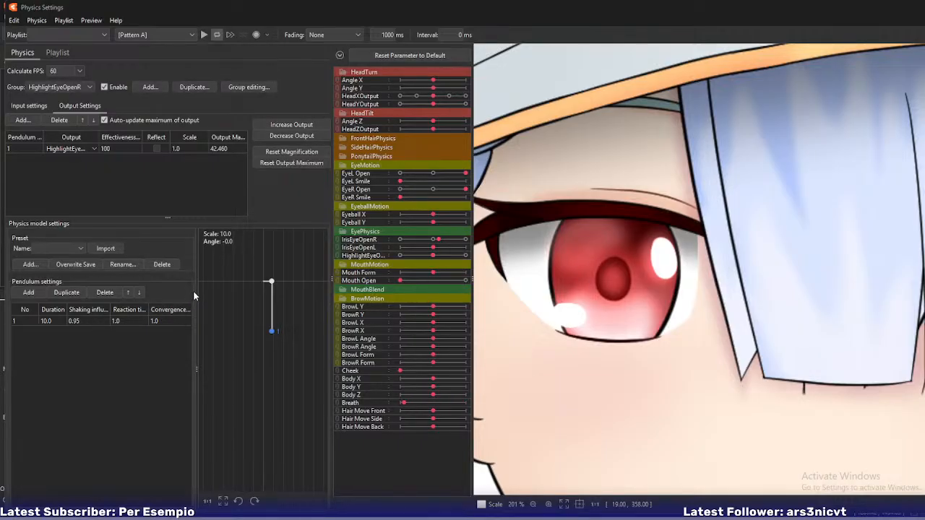
Widen the pendulum settings table and the settings area to show the full column headings, and test EyeR Open
{"action": "left_click_drag", "start_coordinate": [196, 289], "coordinate": [268, 287]}
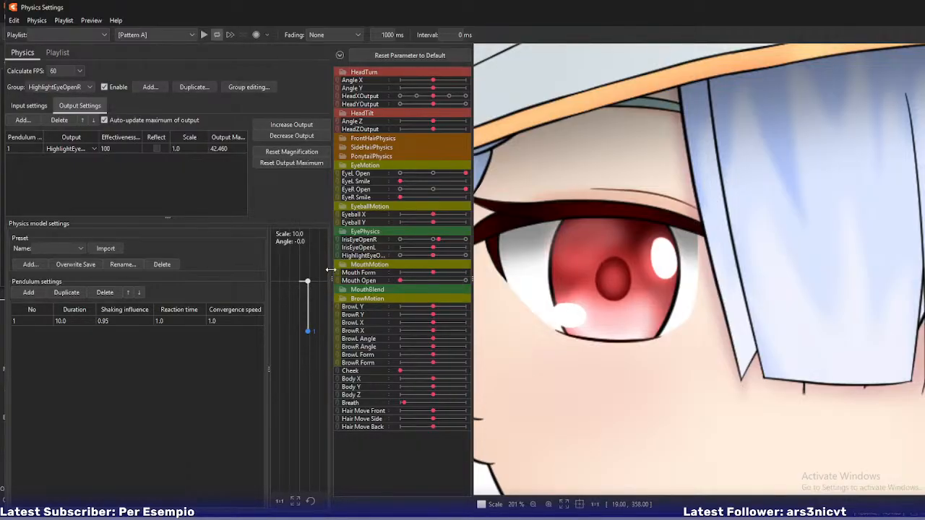
{"action": "left_click_drag", "start_coordinate": [332, 272], "coordinate": [354, 272]}
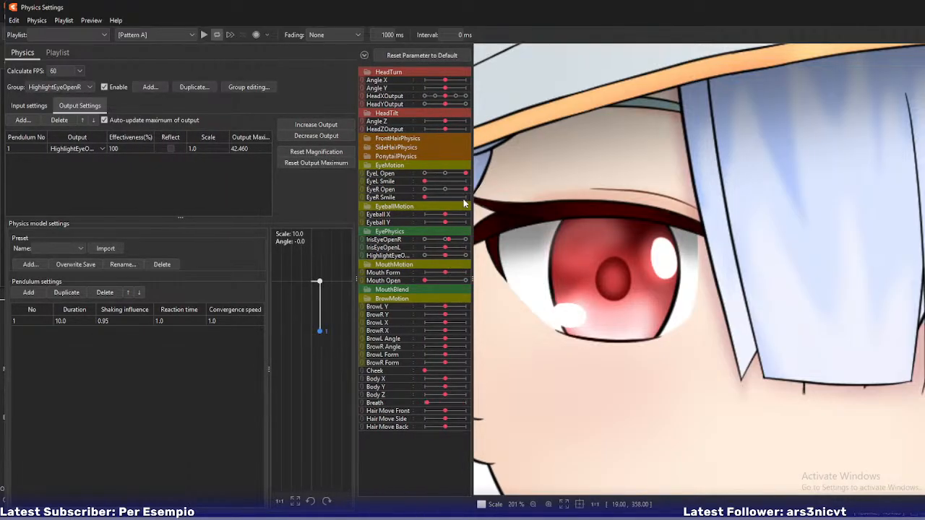
{"action": "mouse_move", "coordinate": [466, 188]}
{"action": "left_mouse_down"}
{"action": "mouse_move", "coordinate": [425, 197]}
{"action": "mouse_move", "coordinate": [461, 194]}
{"action": "mouse_move", "coordinate": [430, 198]}
{"action": "mouse_move", "coordinate": [455, 201]}
{"action": "mouse_move", "coordinate": [444, 208]}
{"action": "mouse_move", "coordinate": [466, 189]}
{"action": "left_mouse_up"}
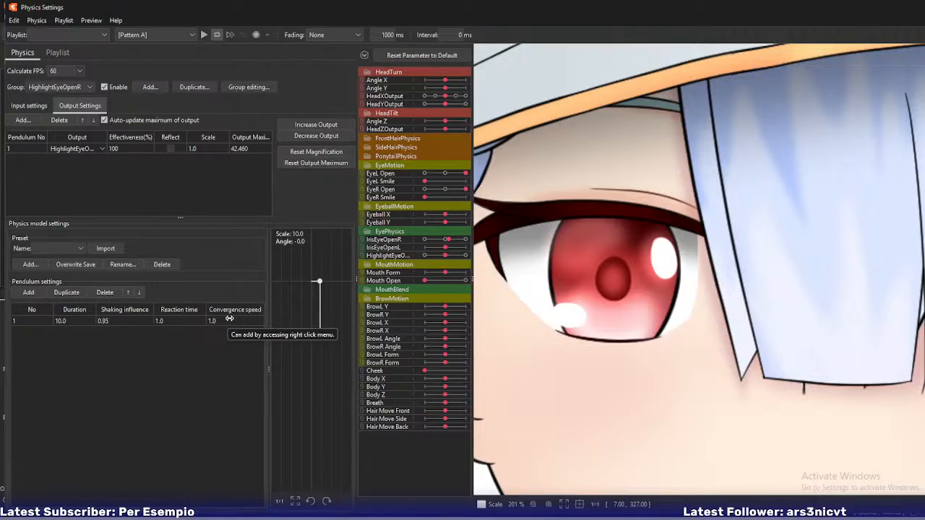
Try pendulum convergence speeds of 1.53 and 3.83 while moving EyeR Open, then set the speed back to 1
{"action": "left_click_drag", "start_coordinate": [229, 319], "coordinate": [233, 319]}
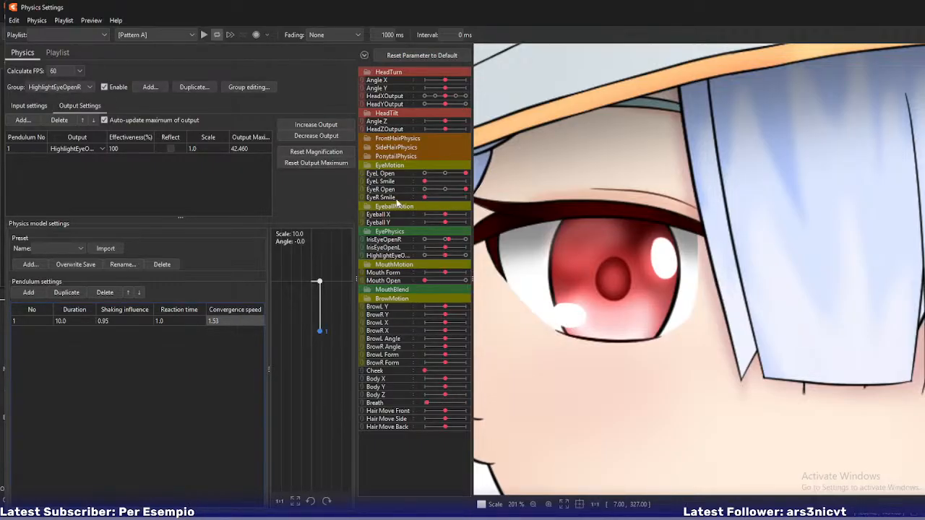
{"action": "left_click_drag", "start_coordinate": [456, 189], "coordinate": [475, 208]}
{"action": "left_click_drag", "start_coordinate": [226, 321], "coordinate": [246, 321]}
{"action": "left_click_drag", "start_coordinate": [466, 189], "coordinate": [385, 196]}
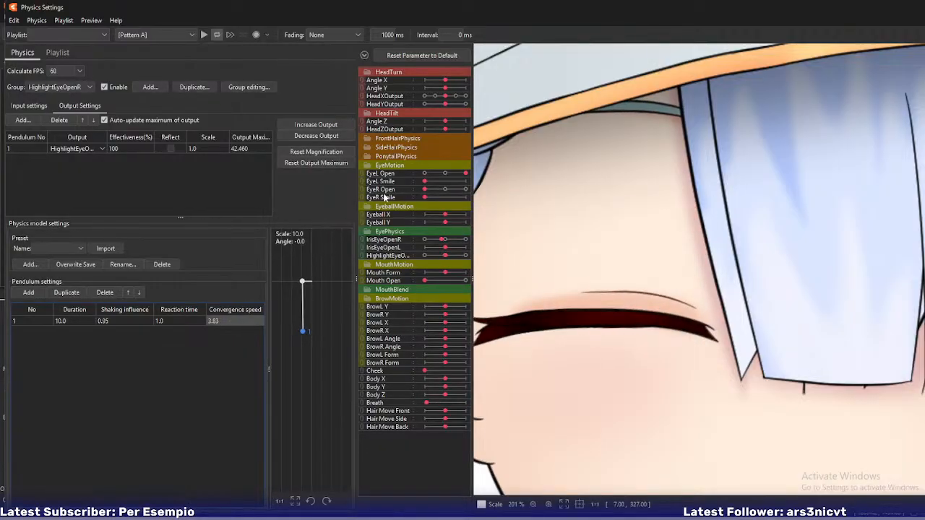
{"action": "double_click", "coordinate": [231, 321]}
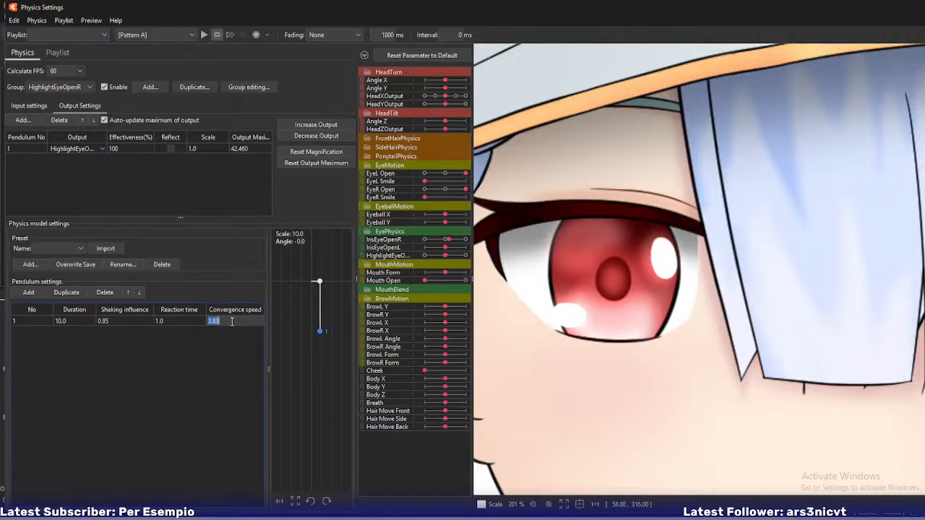
{"action": "type", "text": "1"}
{"action": "key", "text": "Return"}
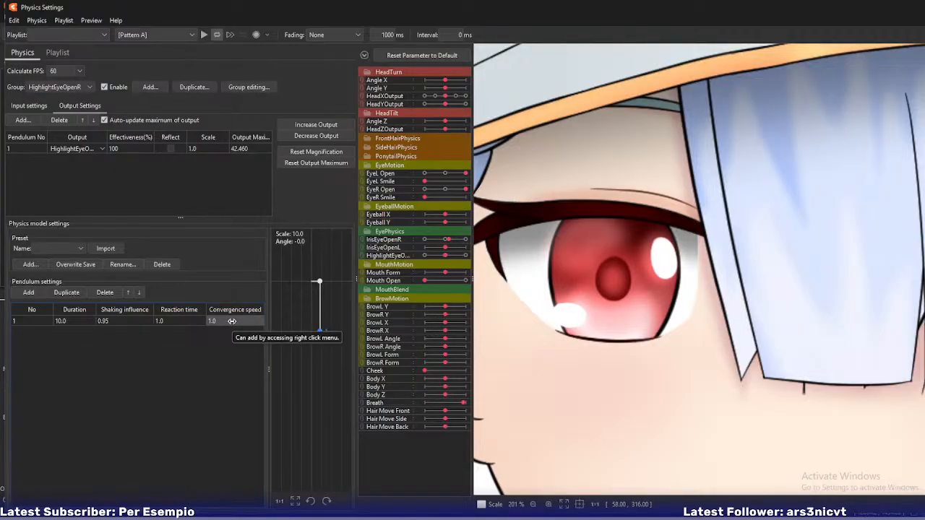
Try a pendulum reaction time of 1.92 with EyeR Open, then undo the change
{"action": "double_click", "coordinate": [174, 322]}
{"action": "left_click_drag", "start_coordinate": [173, 322], "coordinate": [376, 207]}
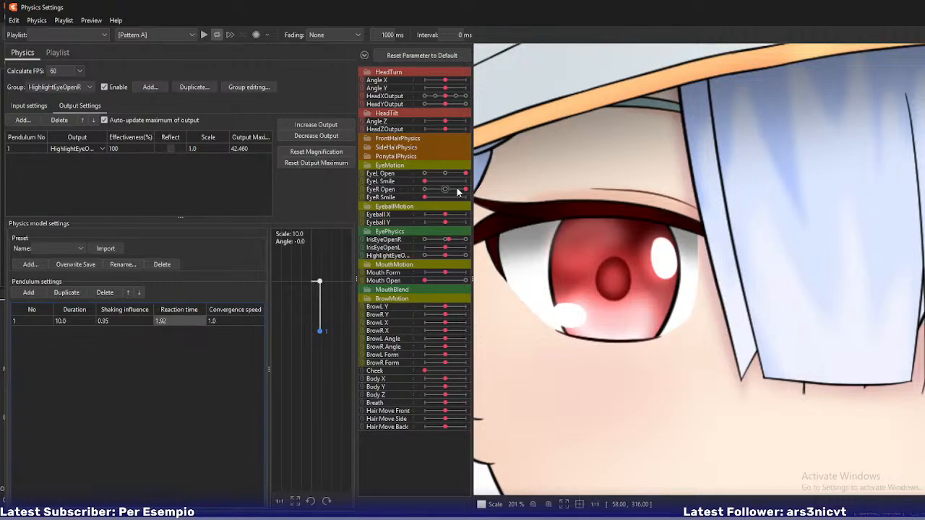
{"action": "mouse_move", "coordinate": [459, 189]}
{"action": "left_mouse_down"}
{"action": "mouse_move", "coordinate": [416, 189]}
{"action": "mouse_move", "coordinate": [474, 199]}
{"action": "left_mouse_up"}
{"action": "key", "text": "ctrl+z"}
Set the pendulum's convergence speed to 0.51 and test it by moving EyeR Open
{"action": "left_click_drag", "start_coordinate": [235, 322], "coordinate": [223, 322]}
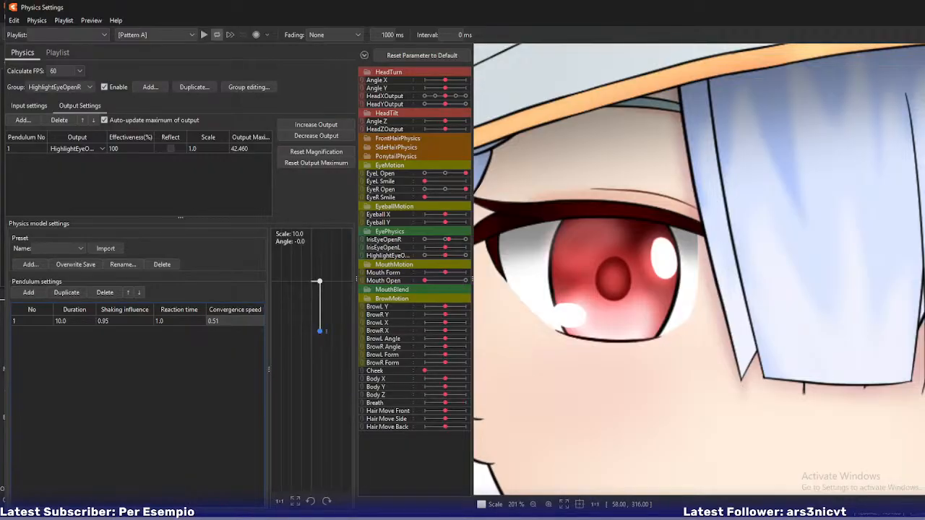
{"action": "left_click_drag", "start_coordinate": [465, 191], "coordinate": [484, 208]}
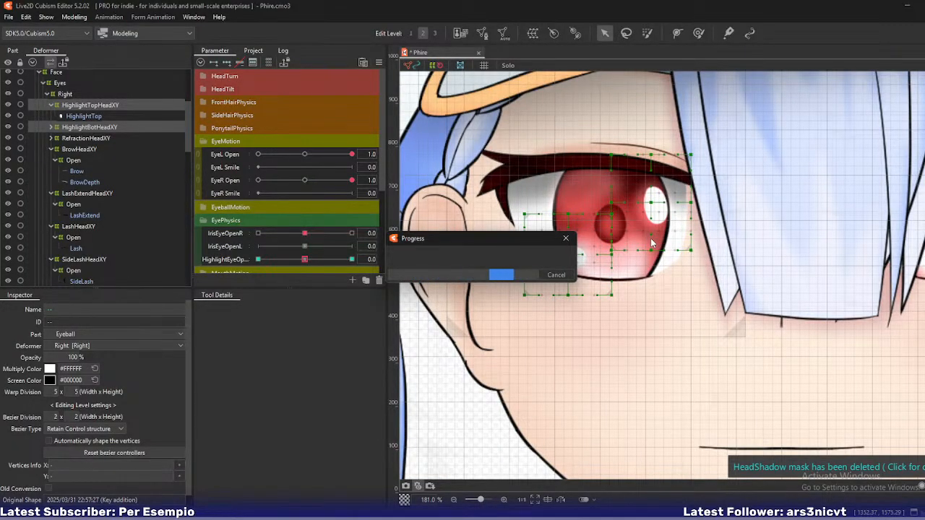
Return to the model and duplicate the EyeR Smile parameter in the EyeMotion group
{"action": "left_click_drag", "start_coordinate": [651, 243], "coordinate": [619, 272]}
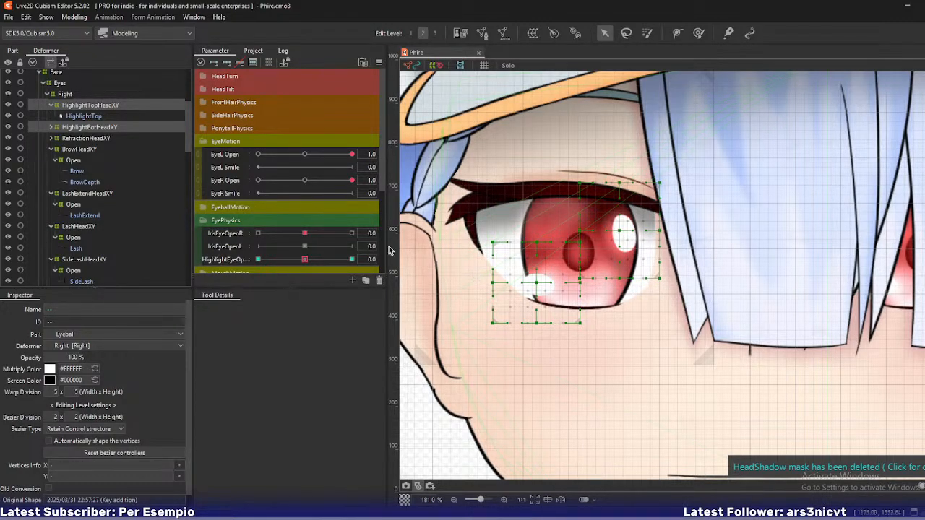
{"action": "right_click", "coordinate": [232, 191]}
{"action": "left_click", "coordinate": [248, 223]}
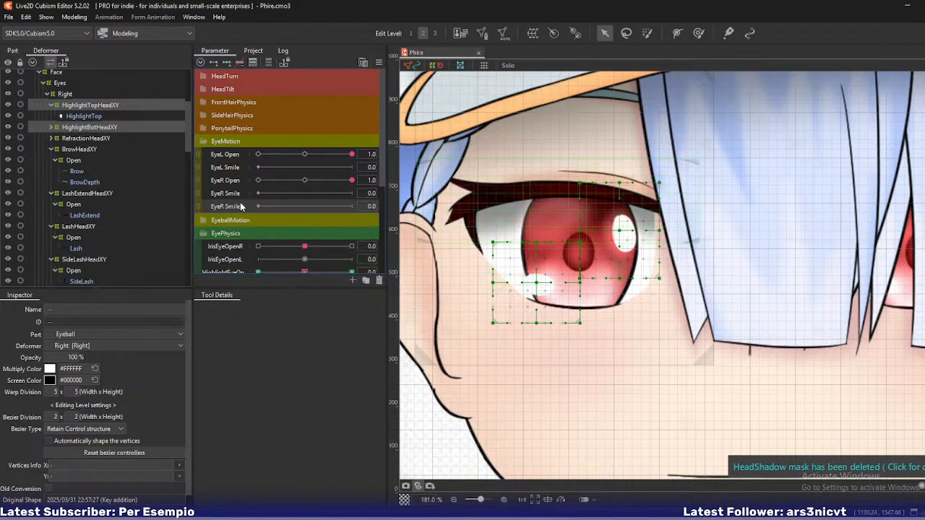
Rename the duplicated parameter EyeSurpriseR, use the same text as its ID, and make it a Blend Shape parameter
{"action": "double_click", "coordinate": [257, 206]}
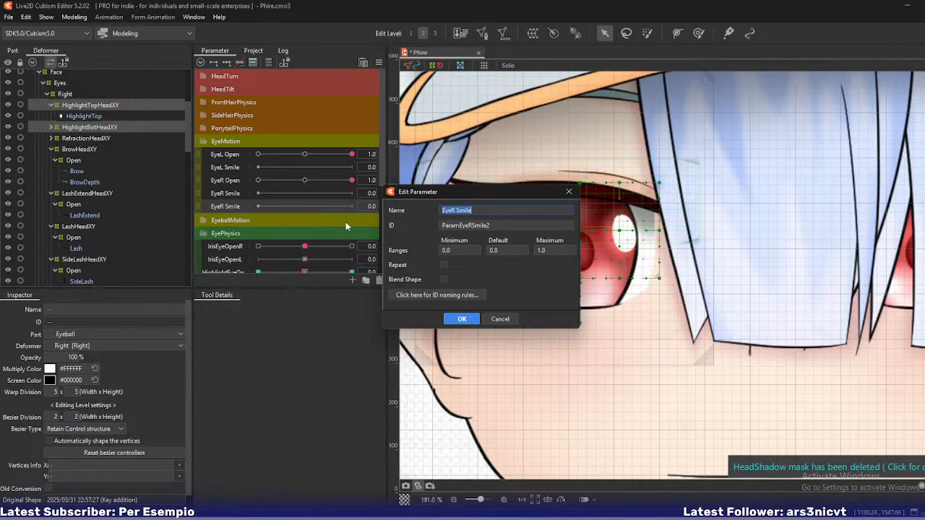
{"action": "type", "text": "EyeSurpriseR"}
{"action": "key", "text": "ctrl+a"}
{"action": "key", "text": "ctrl+c"}
{"action": "key", "text": "Tab"}
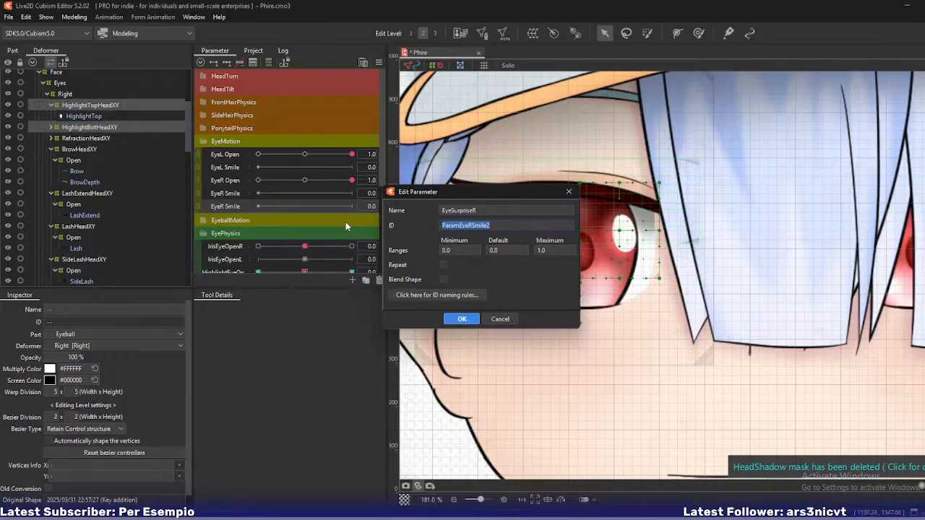
{"action": "key", "text": "ctrl+v"}
{"action": "left_click", "coordinate": [458, 253]}
{"action": "left_click", "coordinate": [443, 280]}
{"action": "left_click", "coordinate": [459, 319]}
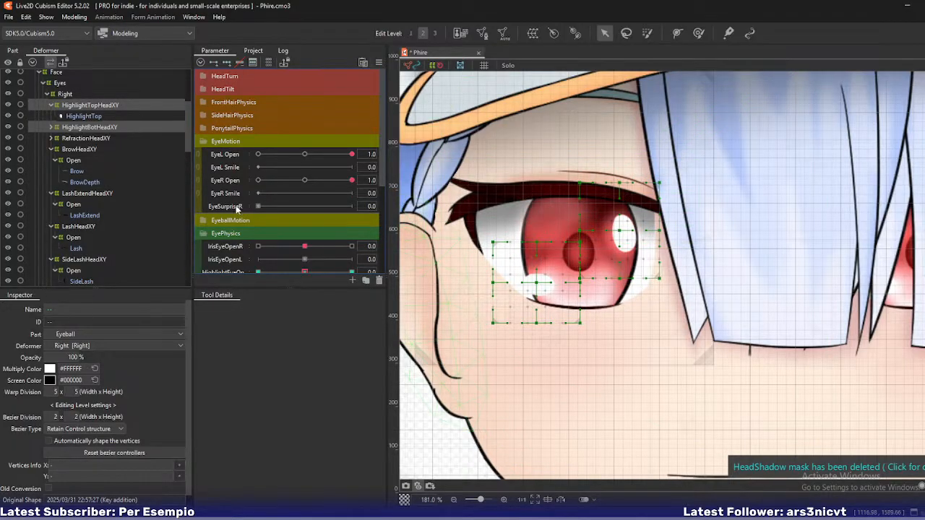
Try adding two EyeSurpriseR keys to the selected highlight warps, then undo them
{"action": "left_click", "coordinate": [215, 64]}
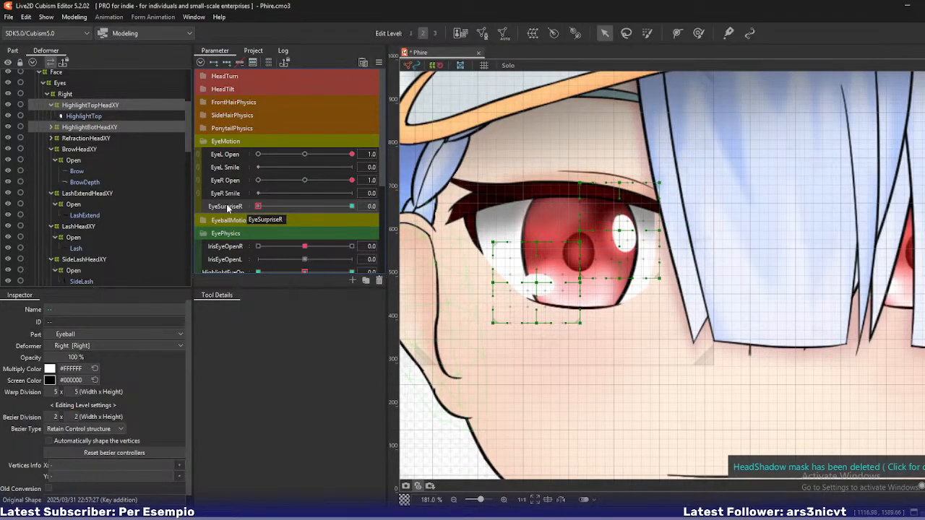
{"action": "key", "text": "ctrl+z"}
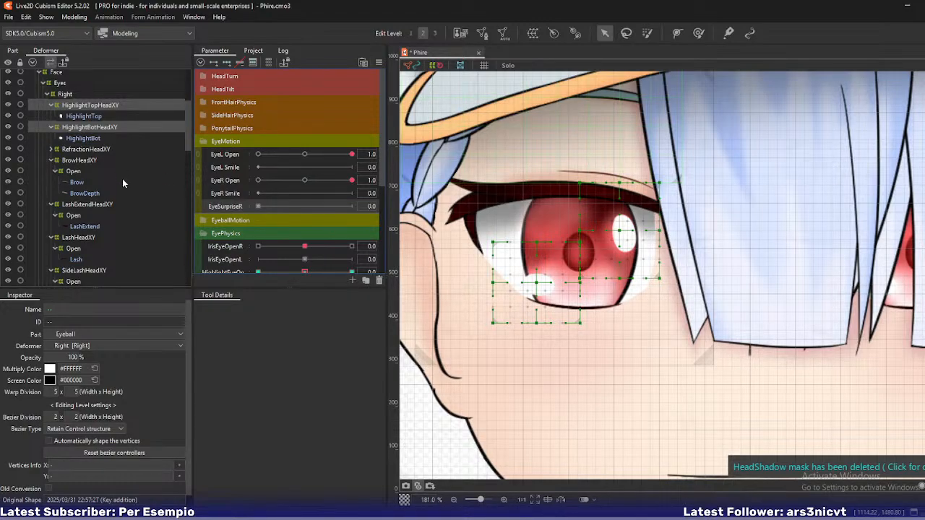
{"action": "scroll", "coordinate": [105, 171], "scroll_direction": "down", "scroll_amount": 3}
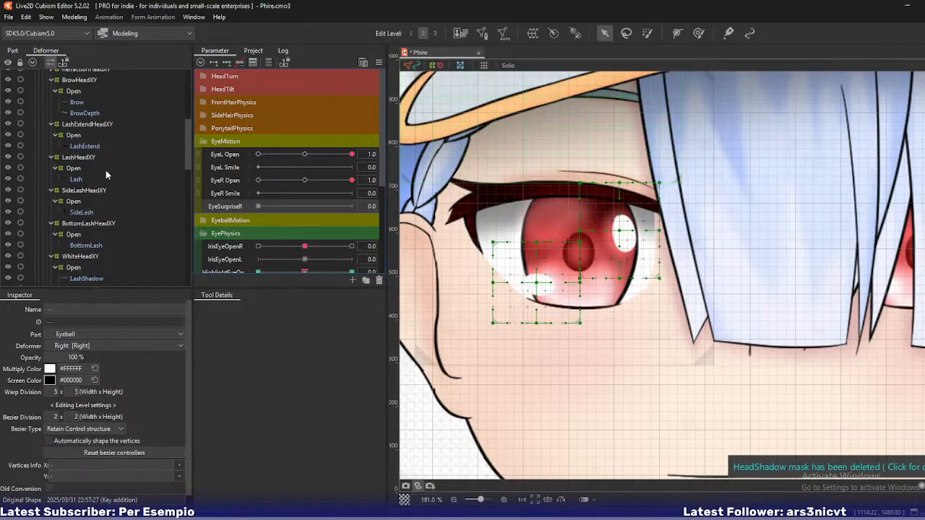
{"action": "scroll", "coordinate": [106, 170], "scroll_direction": "up", "scroll_amount": 2}
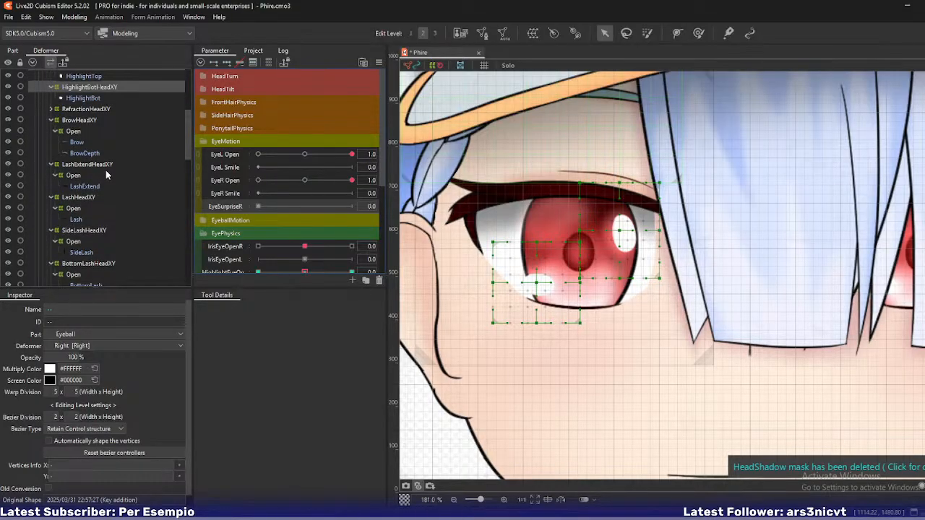
{"action": "scroll", "coordinate": [105, 170], "scroll_direction": "up", "scroll_amount": 2}
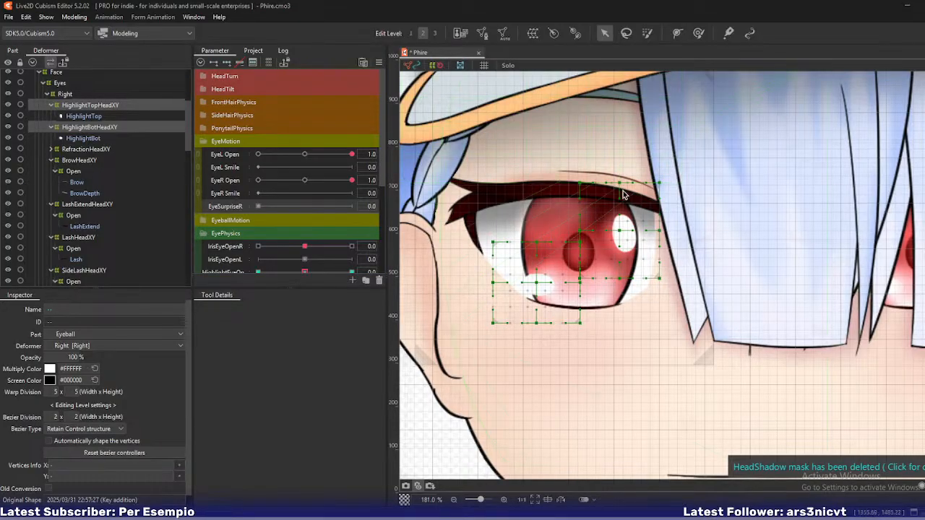
{"action": "scroll", "coordinate": [573, 189], "scroll_direction": "down", "scroll_amount": 5}
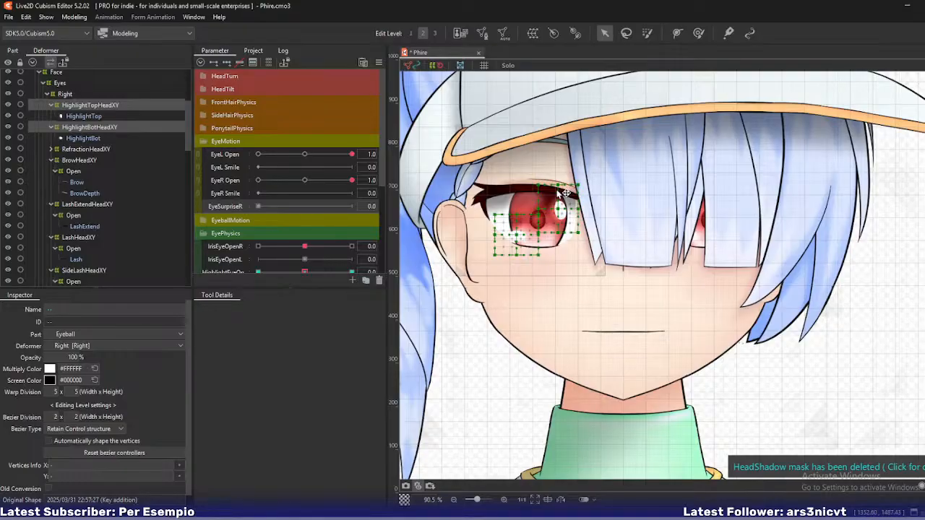
{"action": "scroll", "coordinate": [565, 193], "scroll_direction": "down", "scroll_amount": 3}
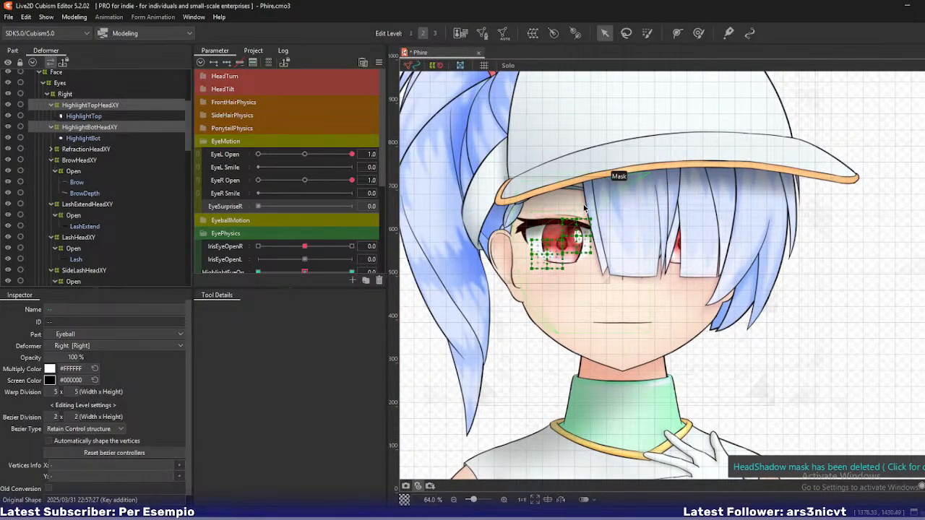
{"action": "left_click_drag", "start_coordinate": [590, 191], "coordinate": [590, 215]}
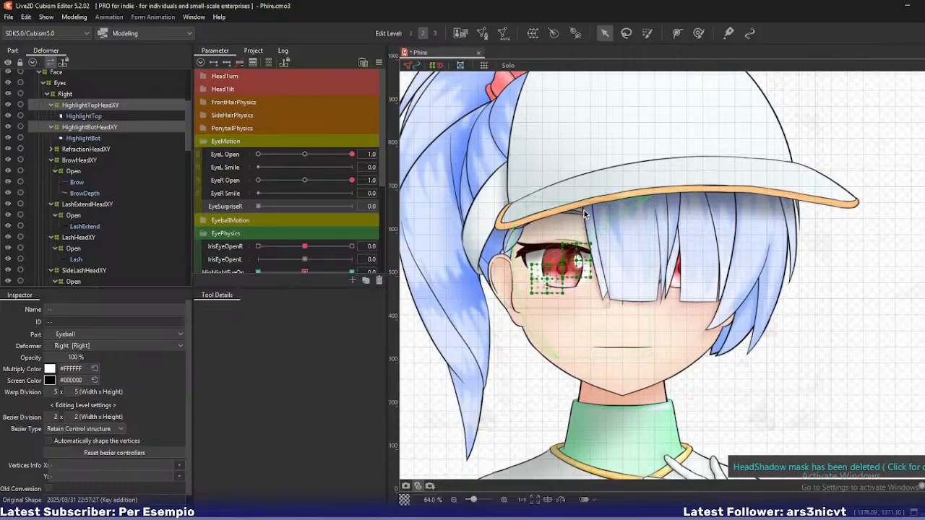
{"action": "left_click_drag", "start_coordinate": [579, 222], "coordinate": [595, 229]}
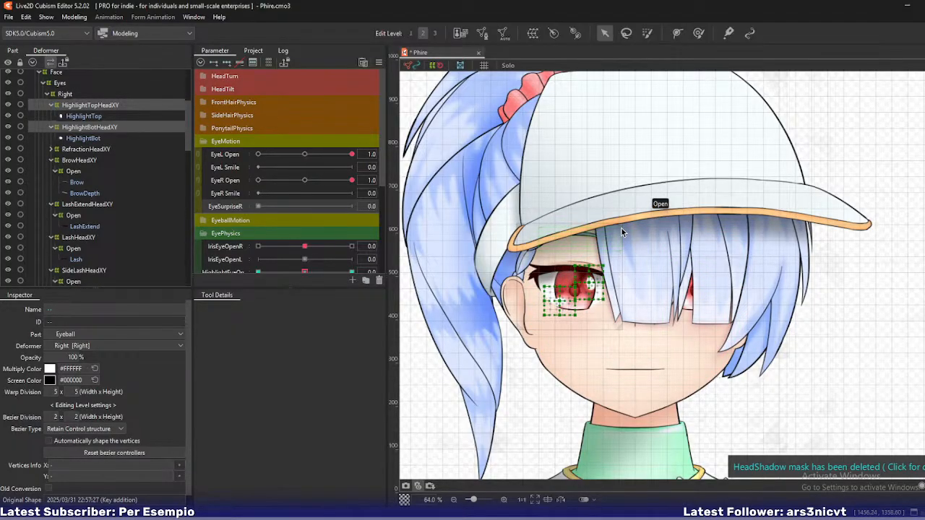
{"action": "left_click_drag", "start_coordinate": [565, 222], "coordinate": [617, 236]}
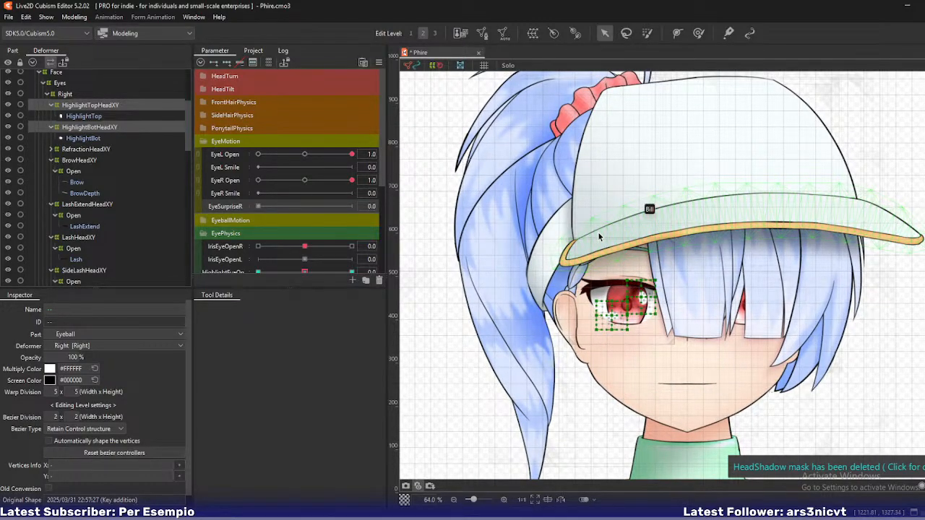
Preview the character's head and eye tracking in the physics settings, and return to the model
{"action": "left_click", "coordinate": [74, 17]}
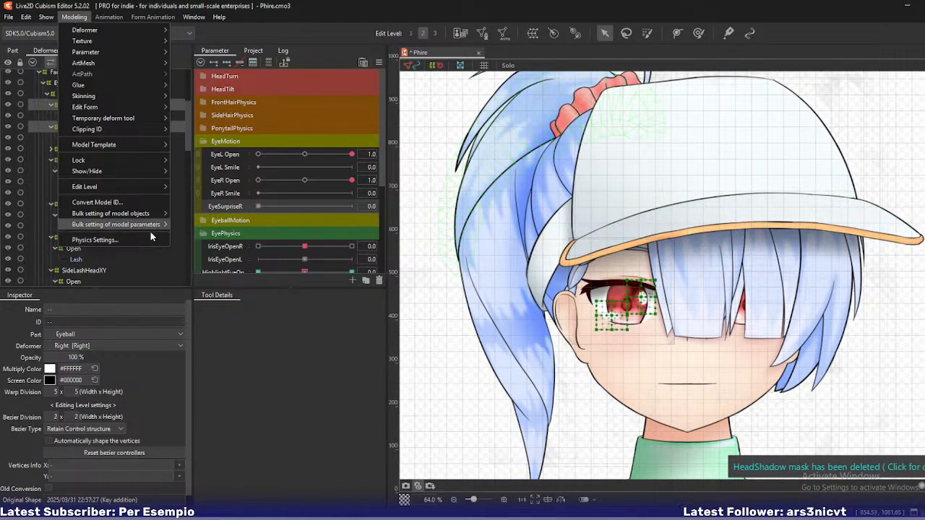
{"action": "left_click", "coordinate": [140, 239]}
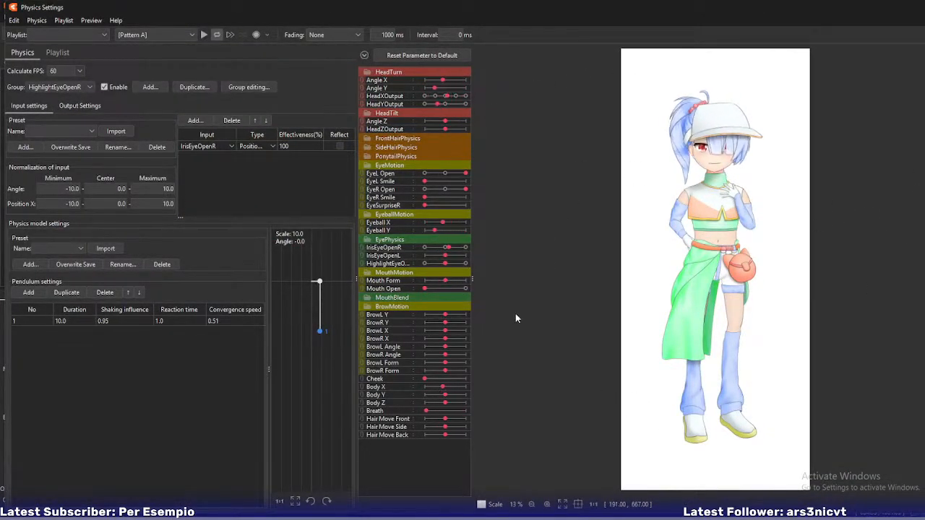
{"action": "left_click_drag", "start_coordinate": [515, 318], "coordinate": [865, 109]}
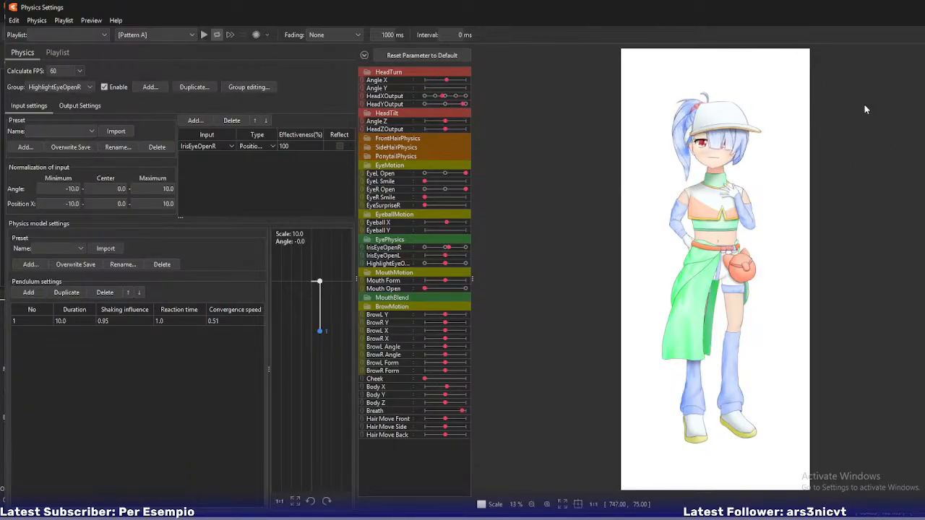
{"action": "scroll", "coordinate": [724, 90], "scroll_direction": "up", "scroll_amount": 3}
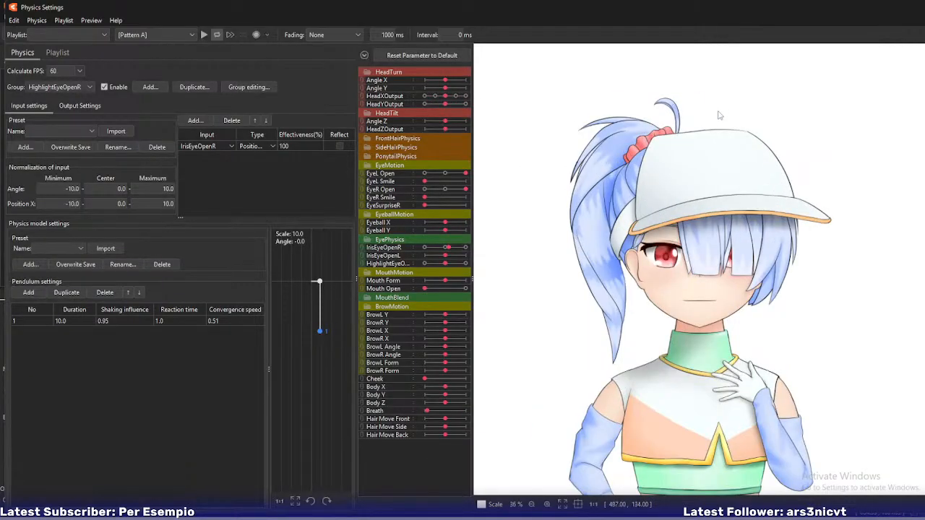
{"action": "left_click", "coordinate": [912, 7]}
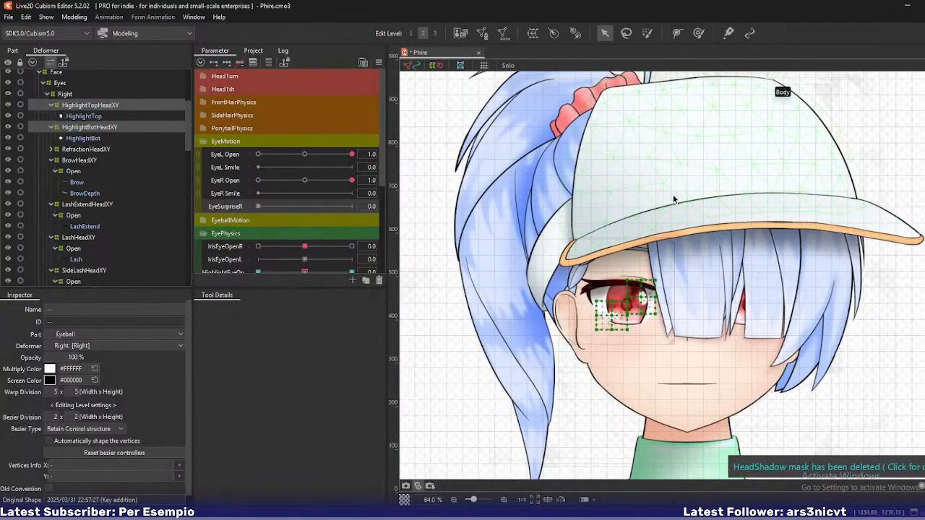
{"action": "scroll", "coordinate": [654, 258], "scroll_direction": "down", "scroll_amount": 2}
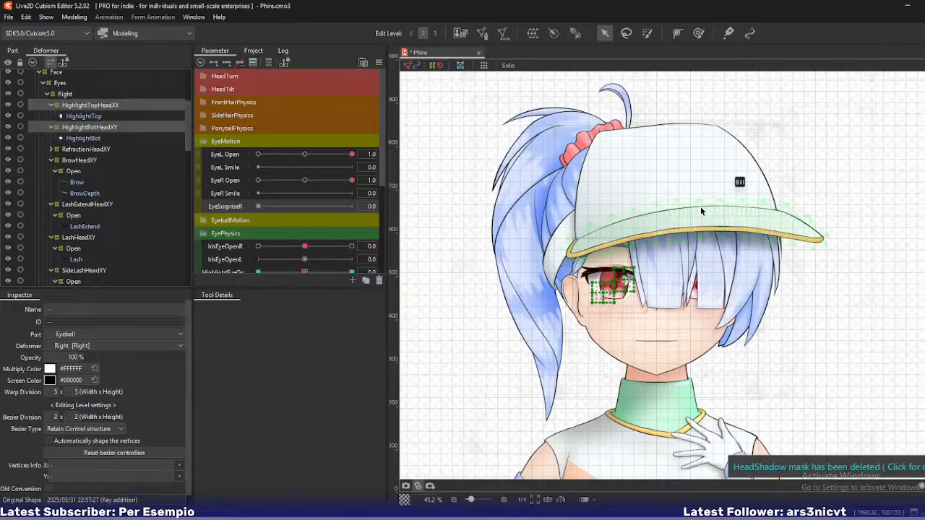
{"action": "scroll", "coordinate": [281, 175], "scroll_direction": "down", "scroll_amount": 2}
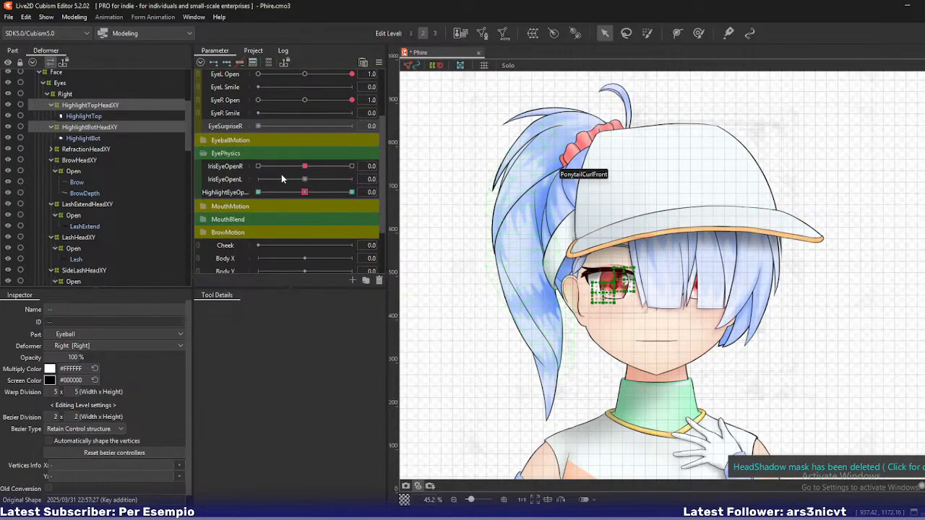
{"action": "scroll", "coordinate": [282, 178], "scroll_direction": "down", "scroll_amount": 2}
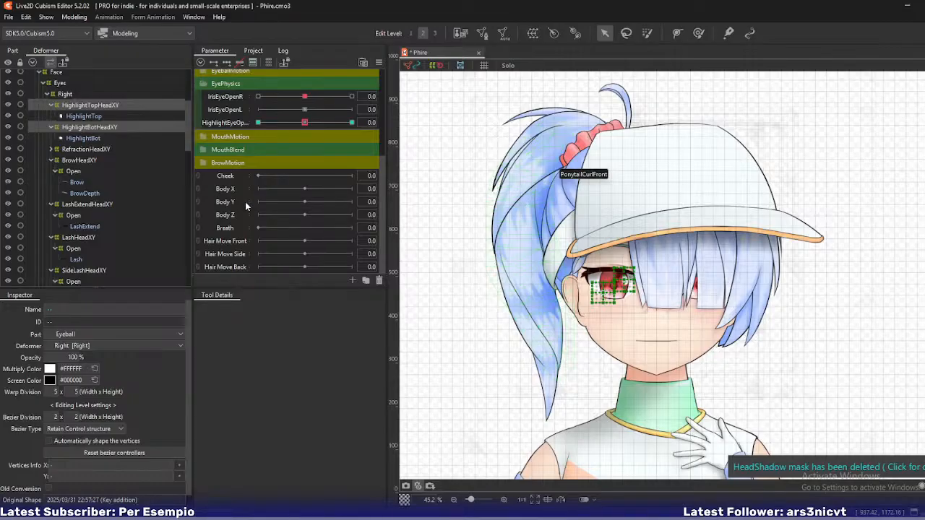
{"action": "scroll", "coordinate": [245, 203], "scroll_direction": "up", "scroll_amount": 4}
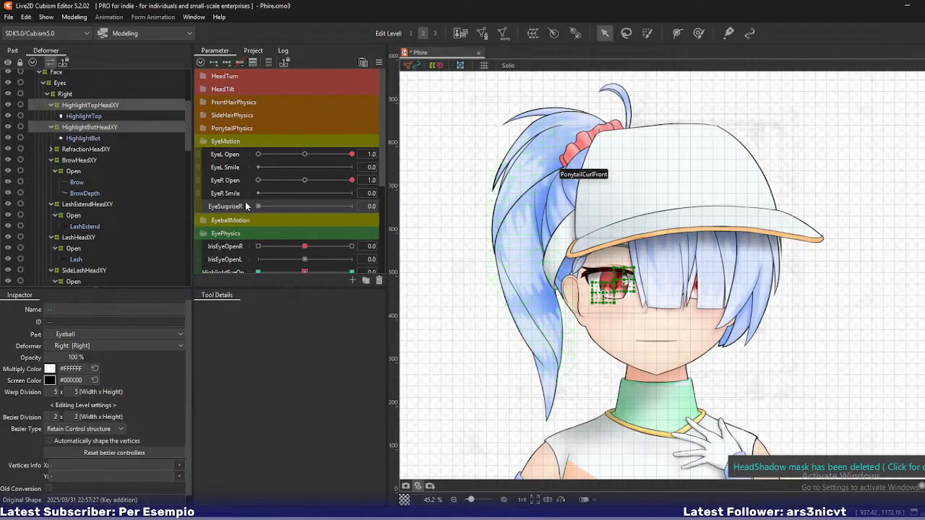